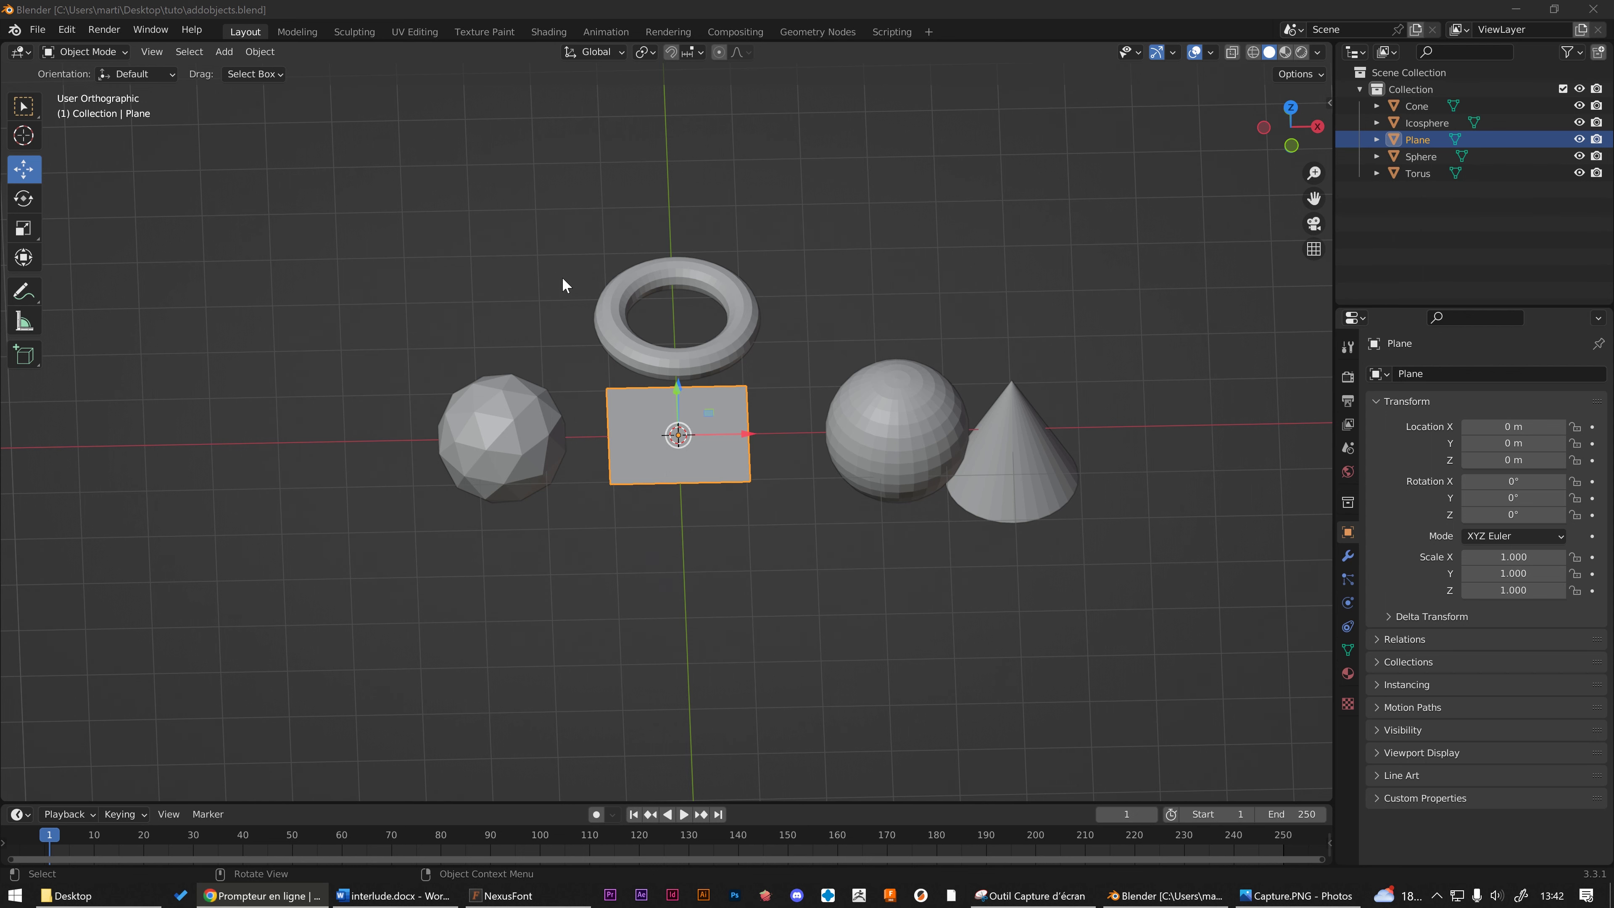
# Step: Delete all five existing objects from the scene
pyautogui.scroll(-2, 562, 276)
pyautogui.click(514, 271)
pyautogui.press('a')
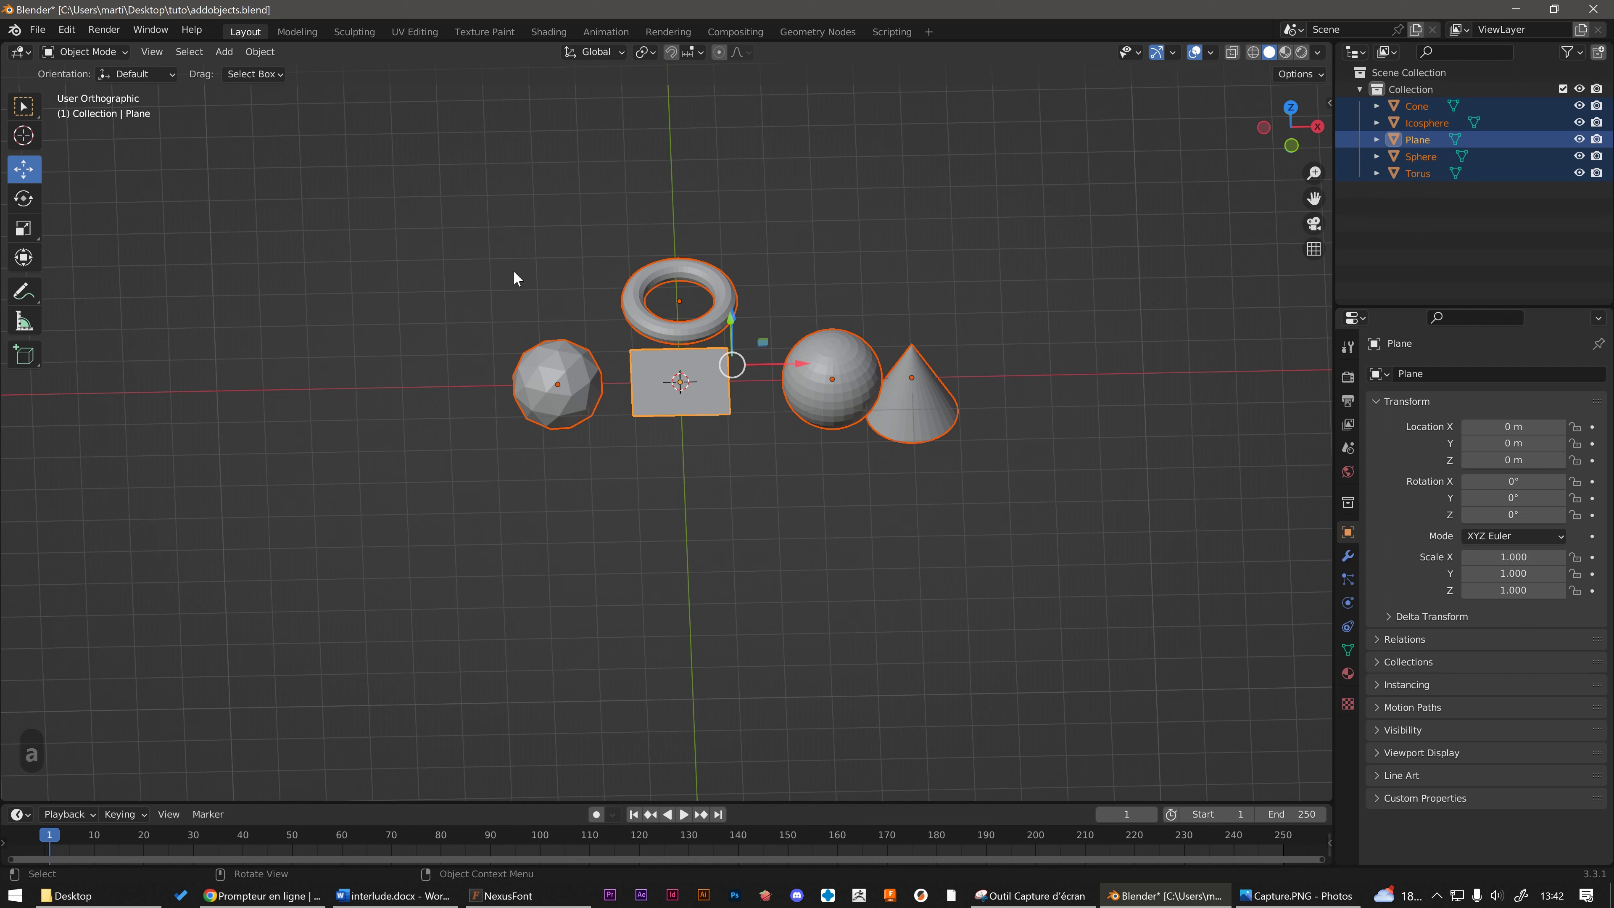
pyautogui.press('x')
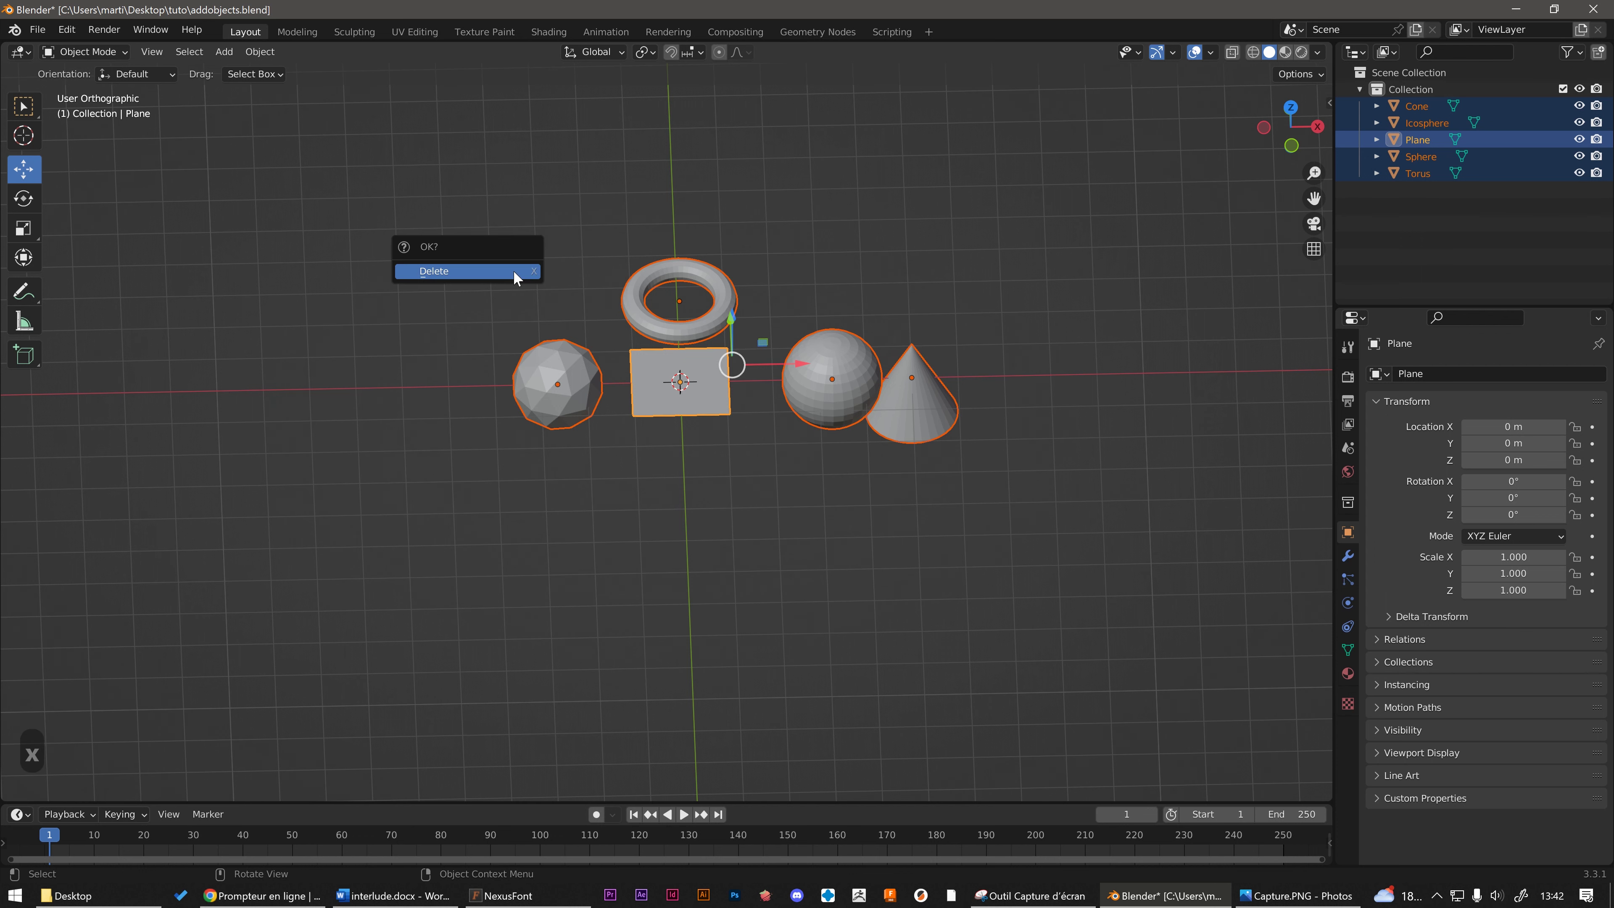
pyautogui.press('Return')
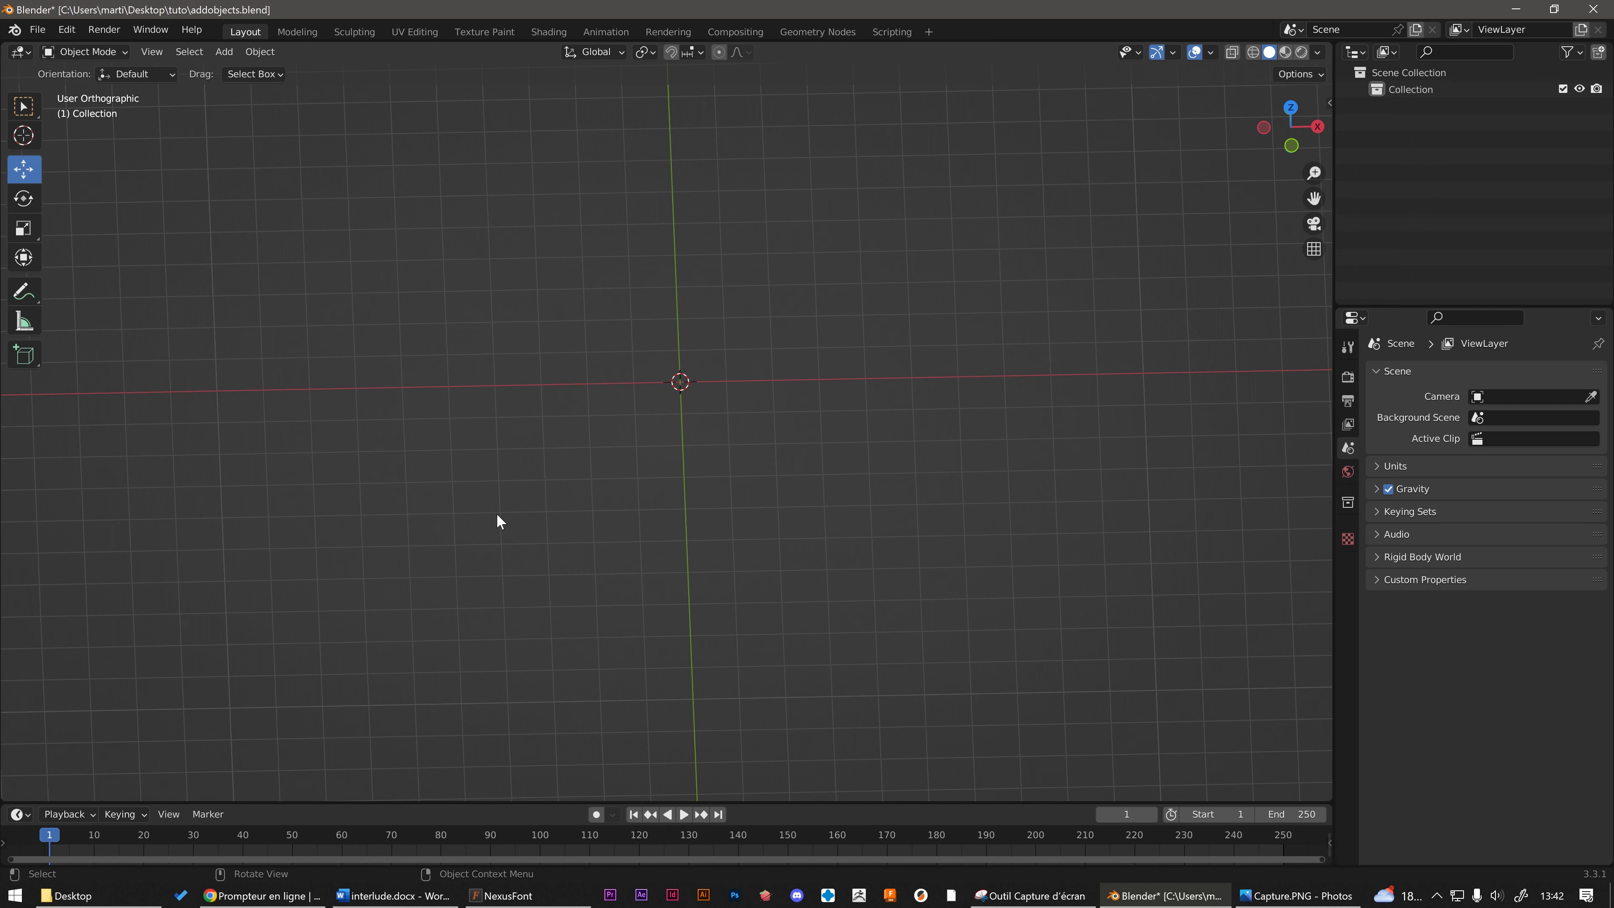
# Step: Switch to Photos to examine the weapon drawing in Capture.PNG in a larger window, and return to Blender
pyautogui.click(1302, 897)
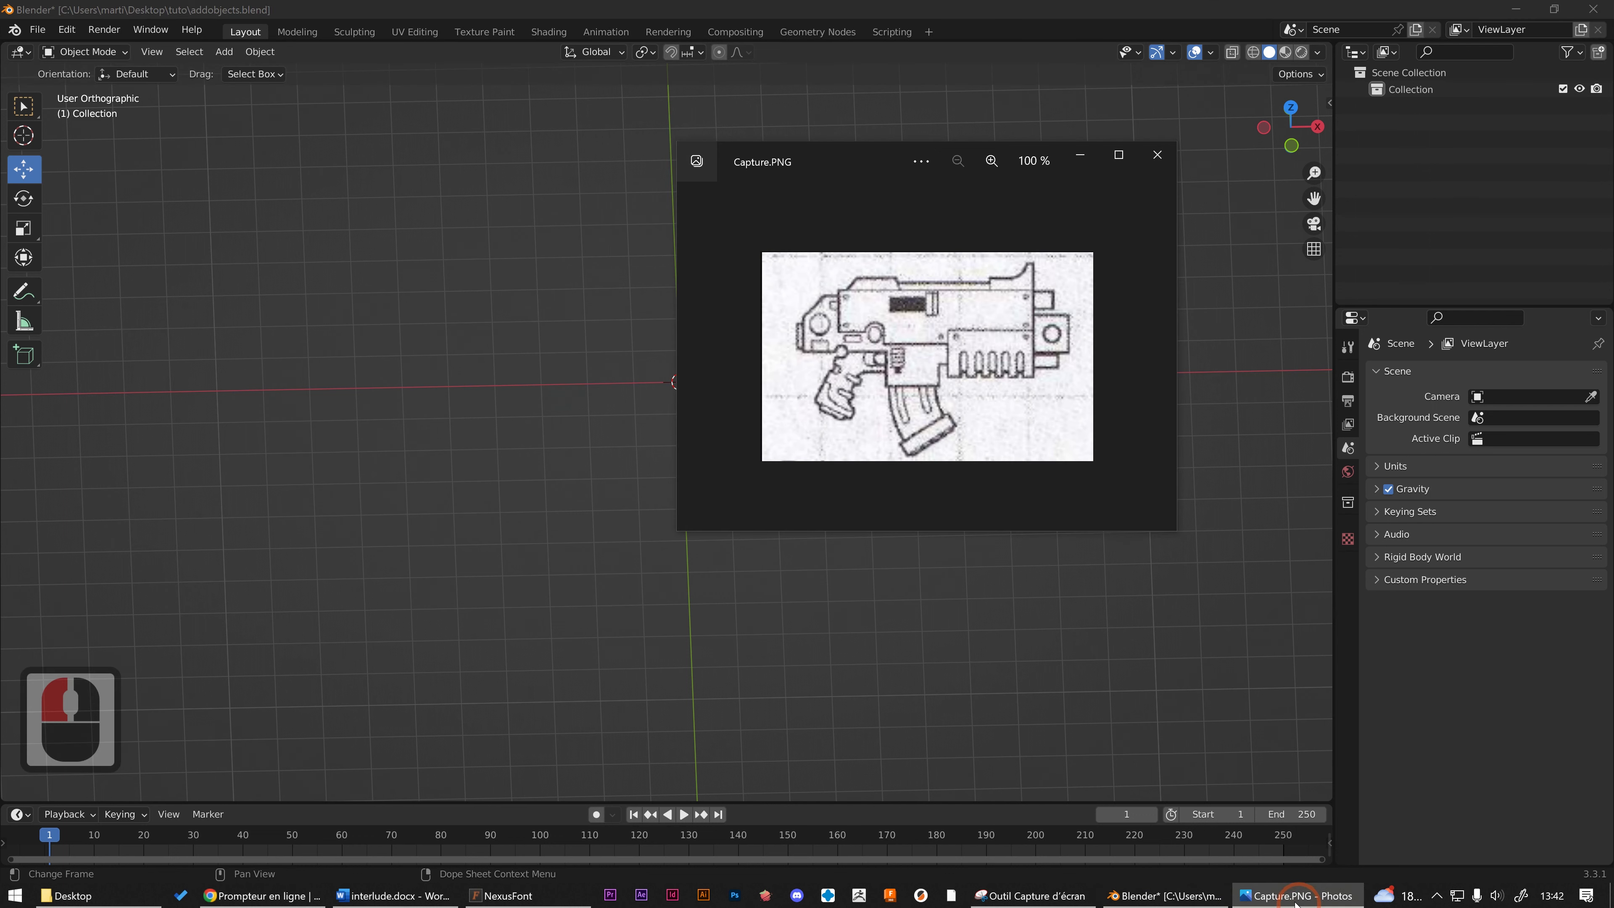
pyautogui.moveTo(677, 533); pyautogui.dragTo(514, 639)
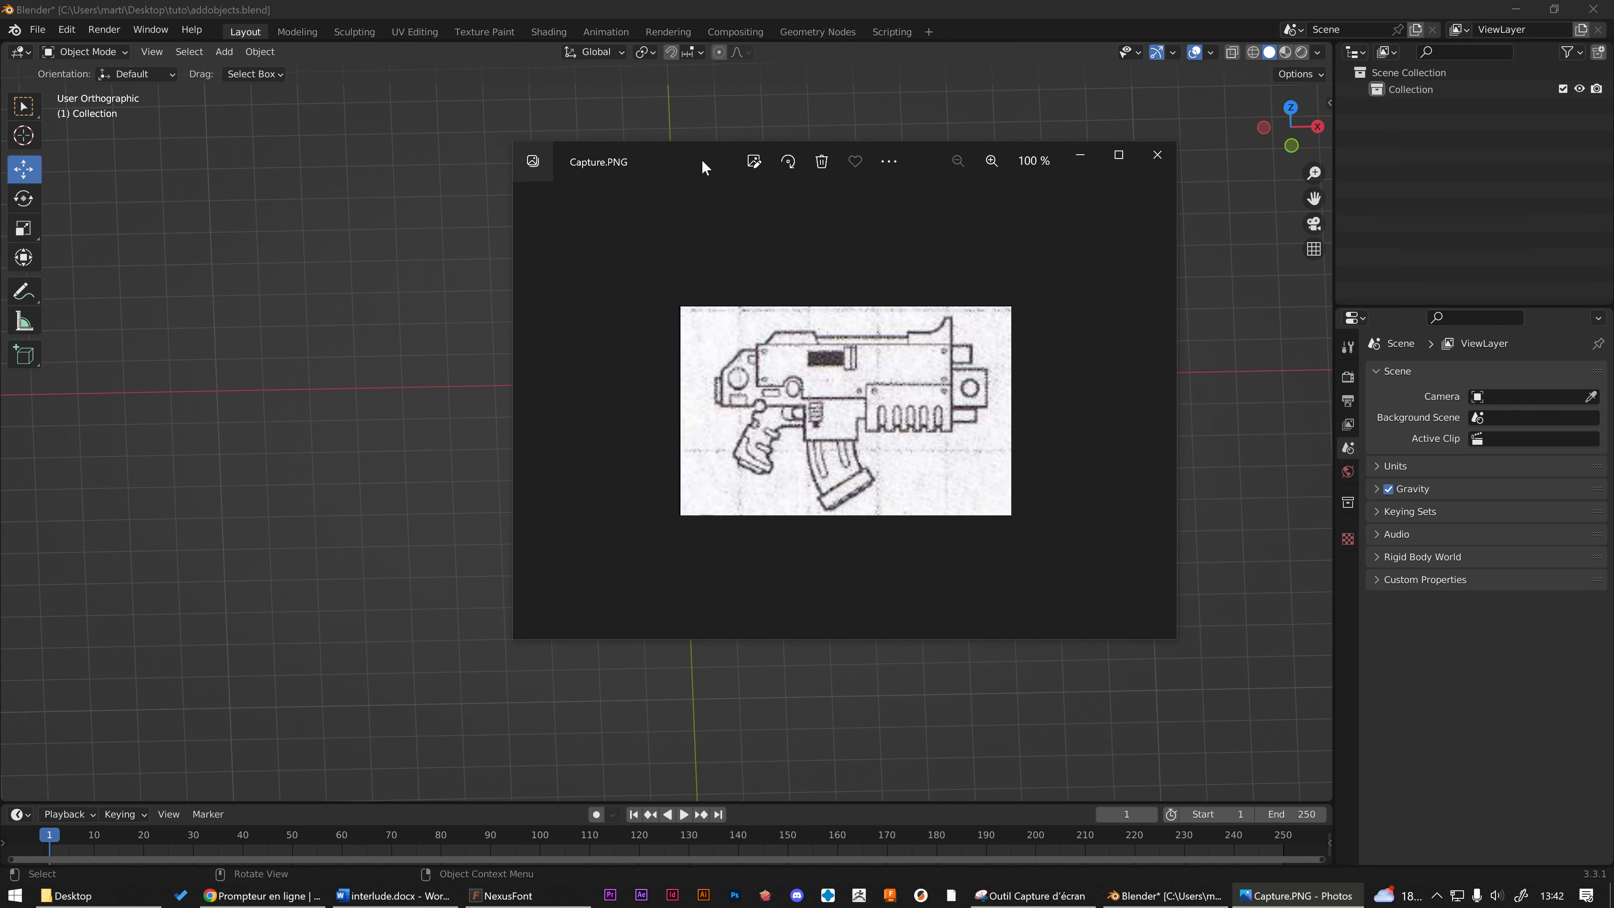
pyautogui.click(1157, 155)
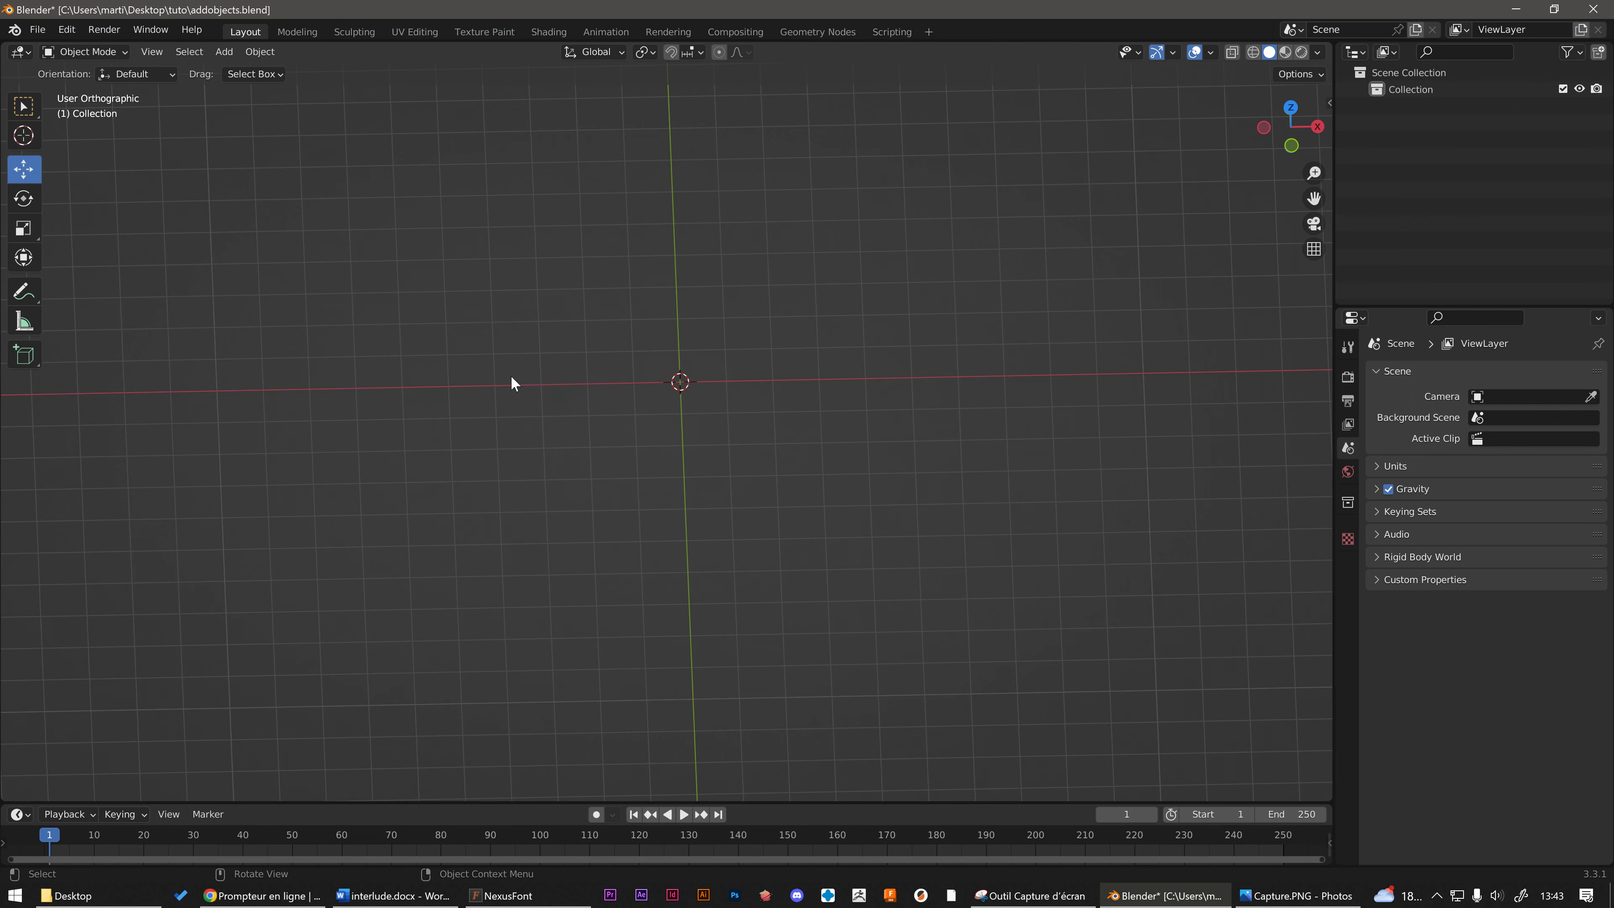
# Step: Add Capture.PNG as a reference image aligned to the front view and set its size to 5.4 m
pyautogui.moveTo(861, 288); pyautogui.dragTo(1290, 137, button='middle')
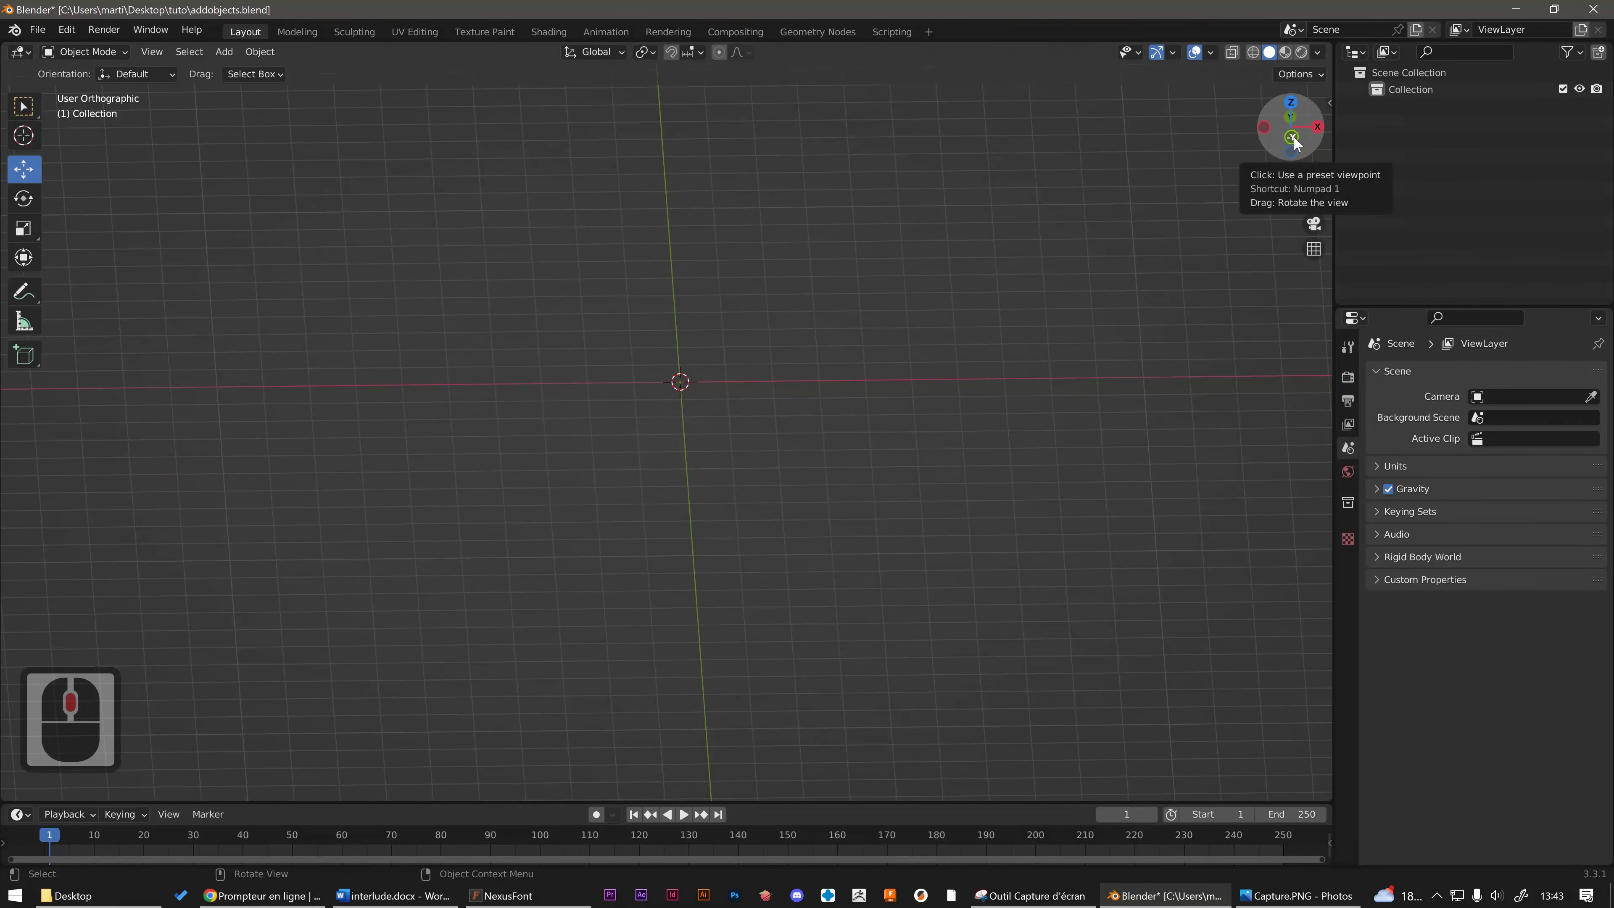
pyautogui.click(1291, 137)
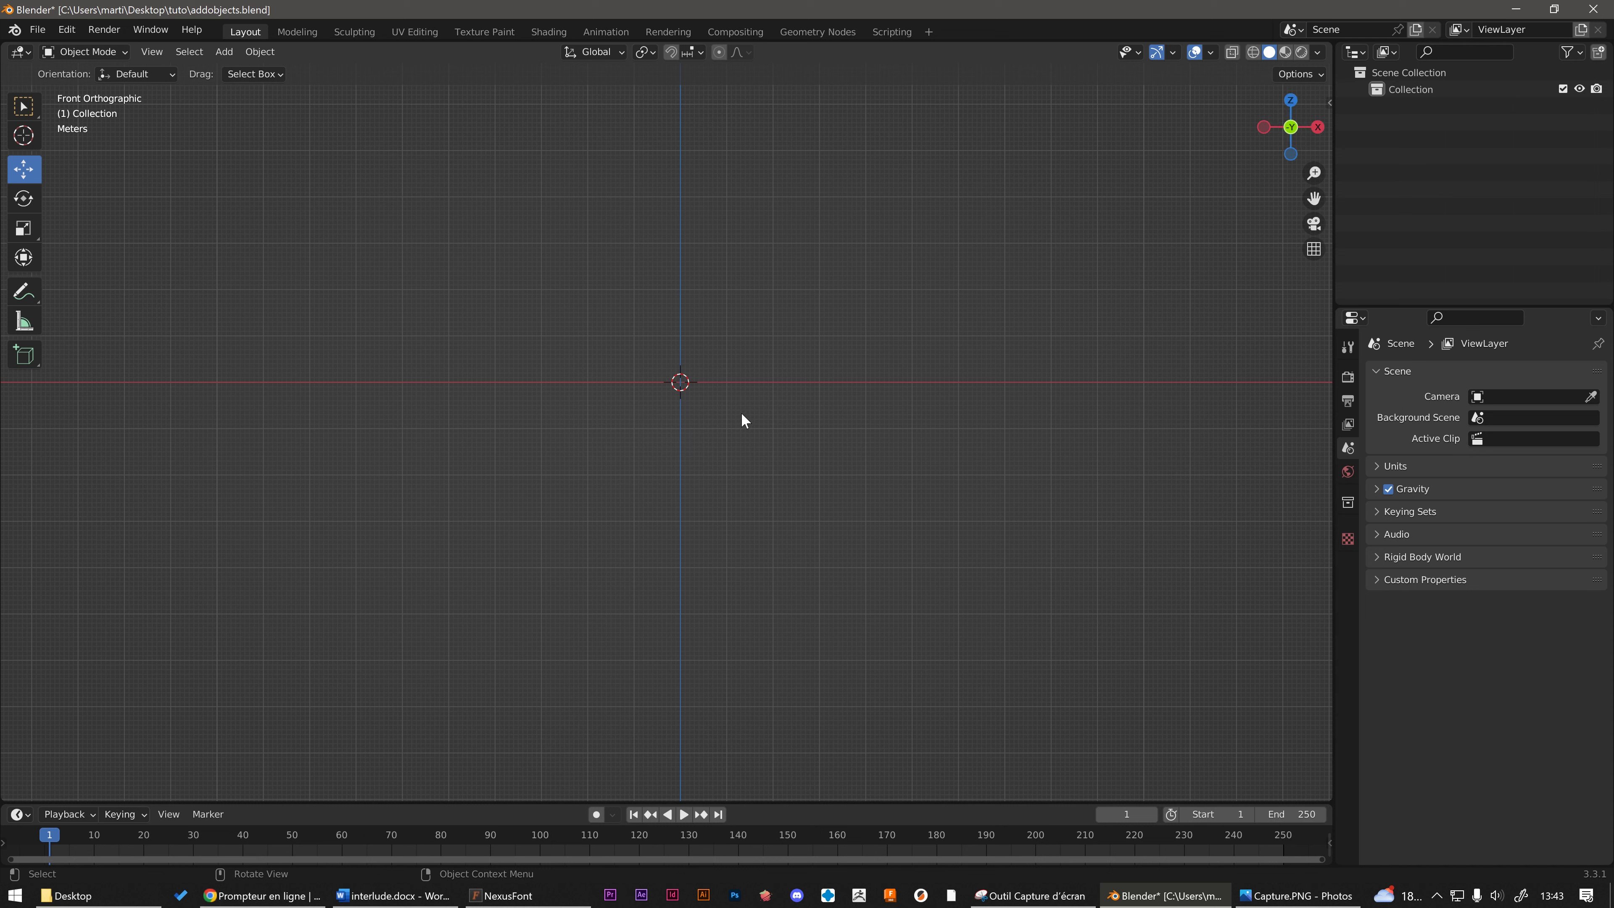
pyautogui.hotkey('shift', 'a')
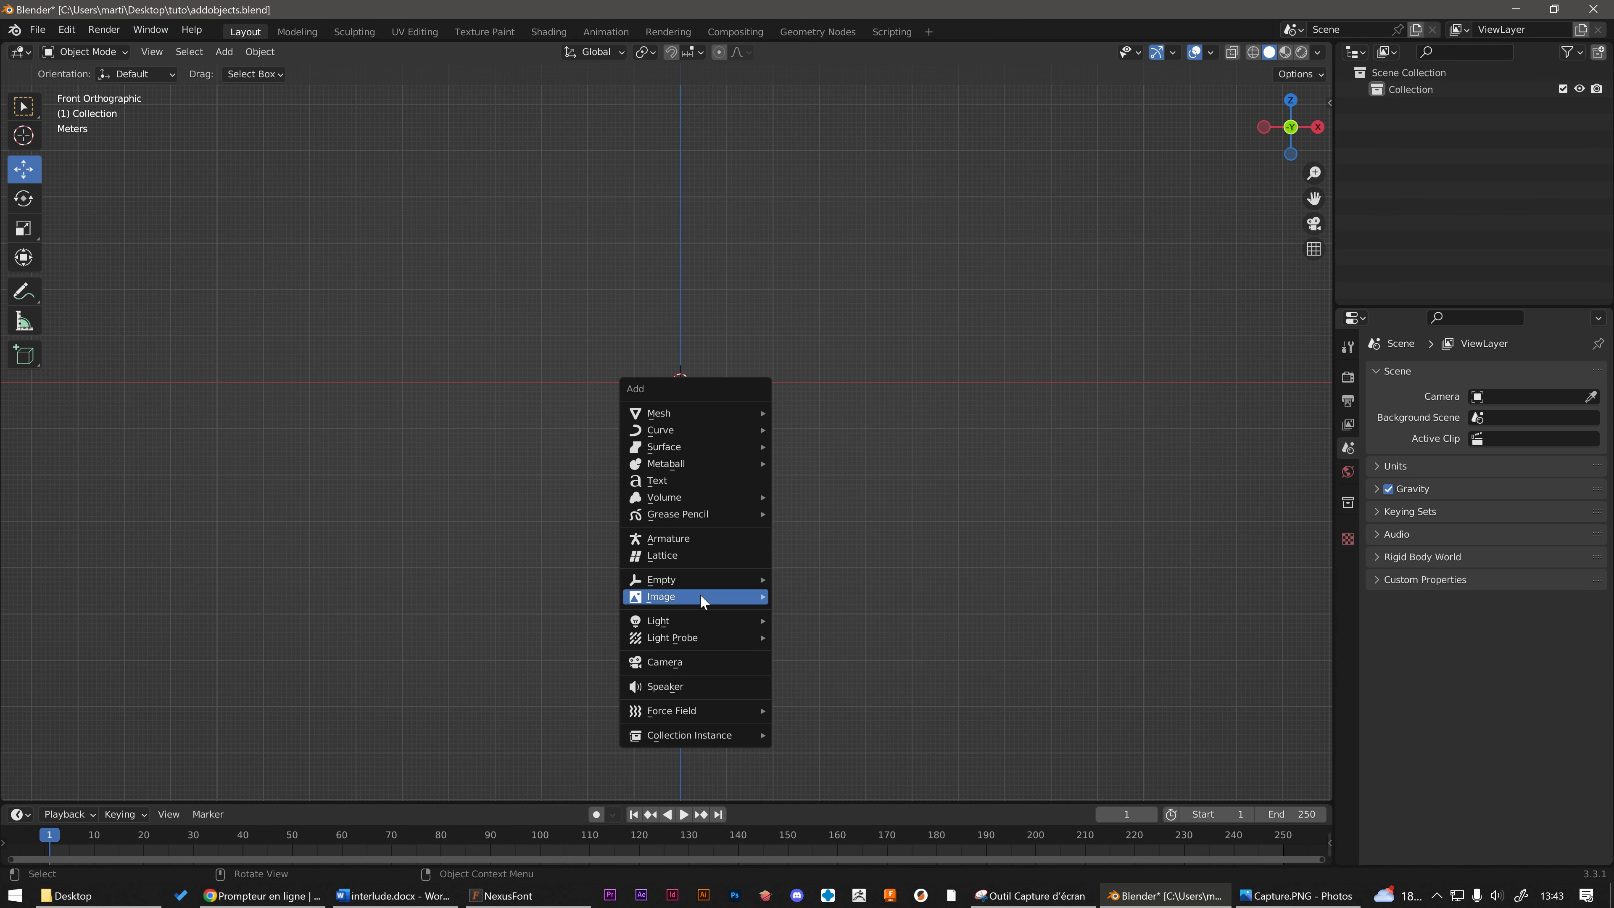
pyautogui.moveTo(734, 598)
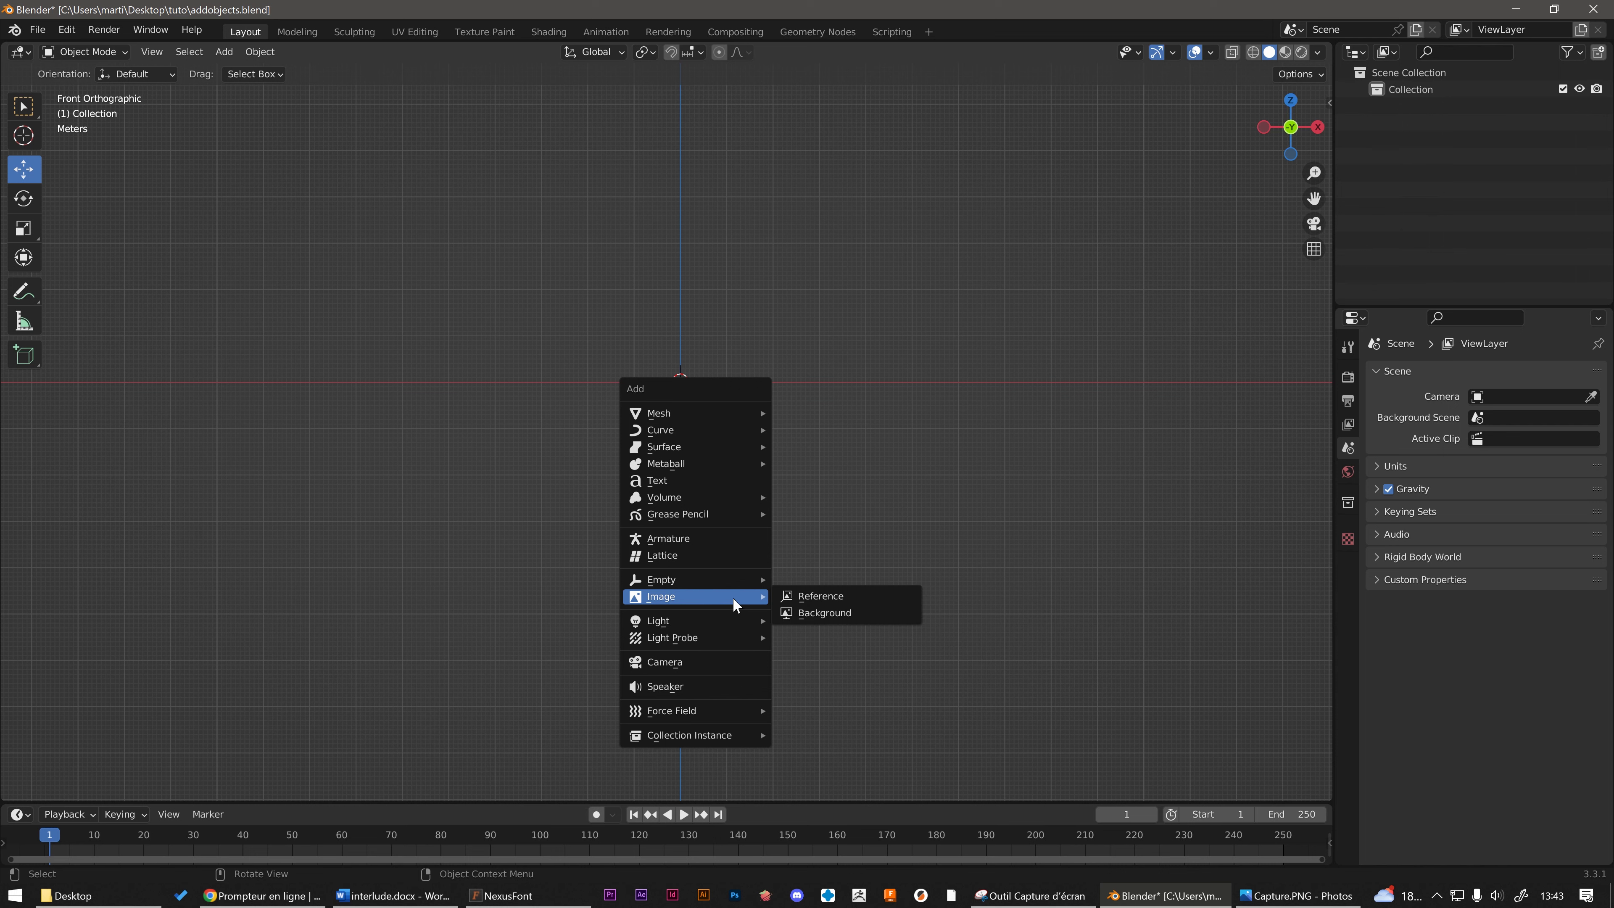
pyautogui.click(818, 596)
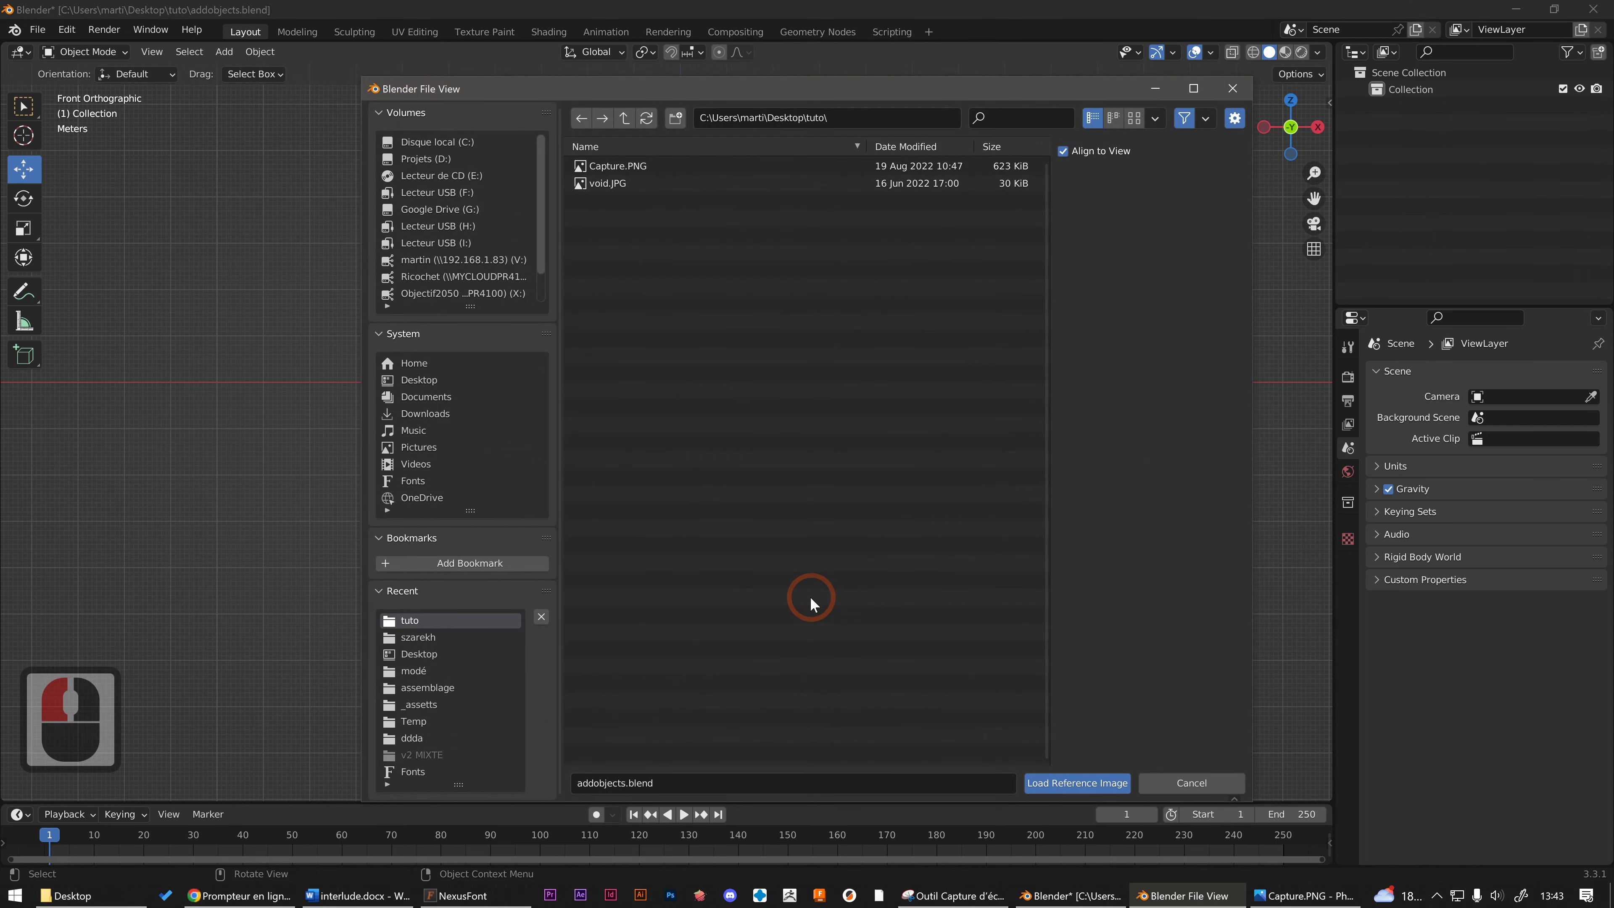
pyautogui.click(612, 166)
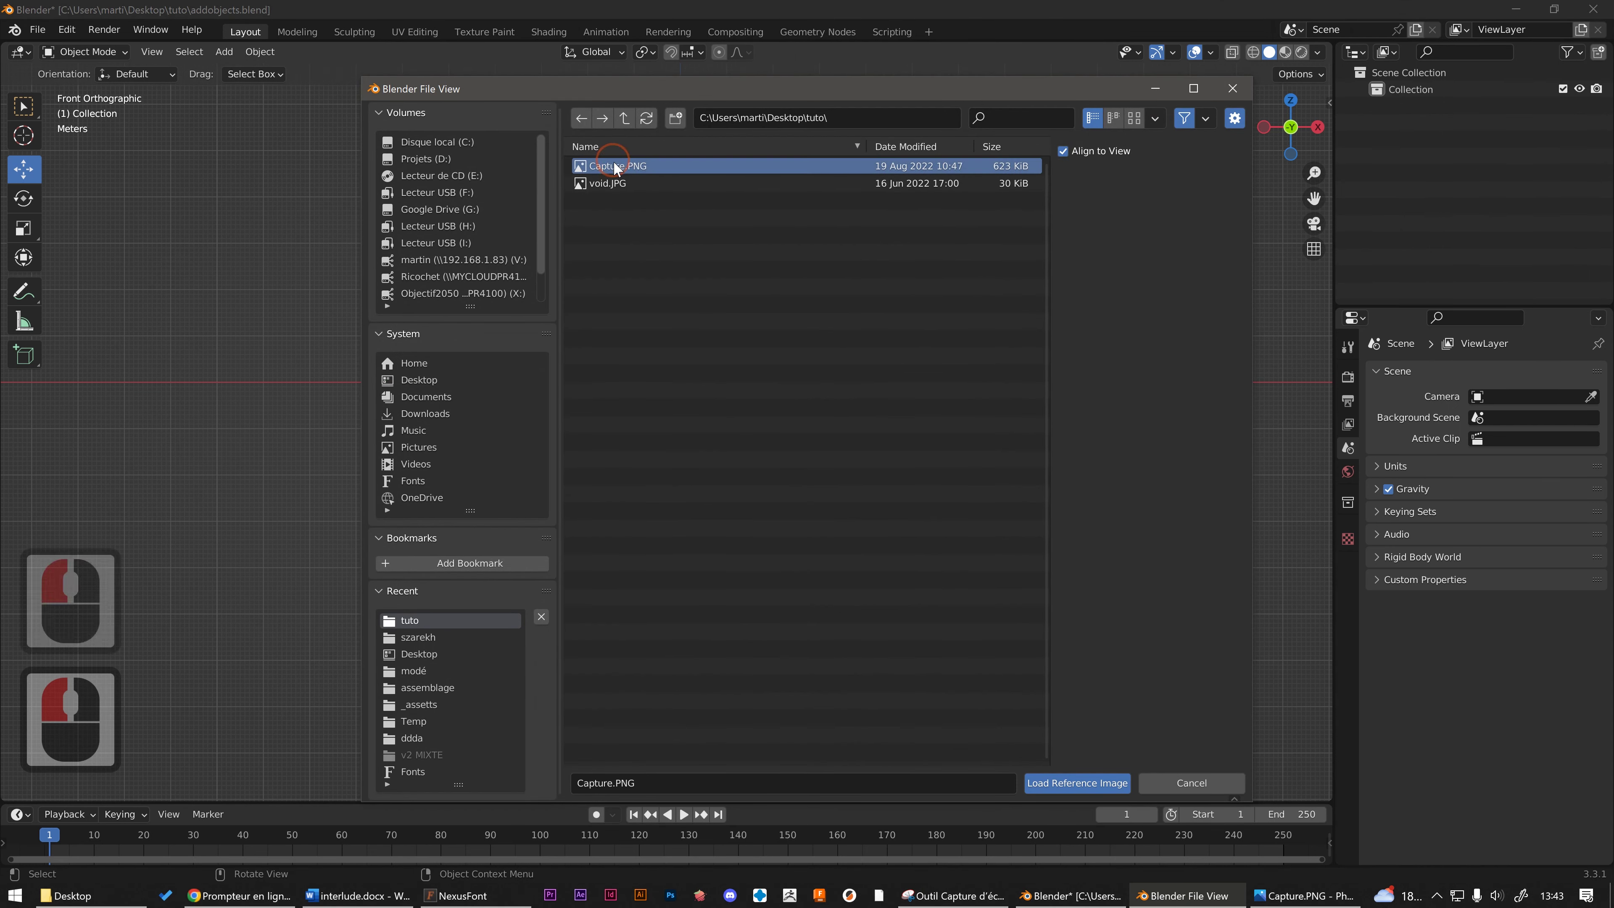
pyautogui.click(1086, 787)
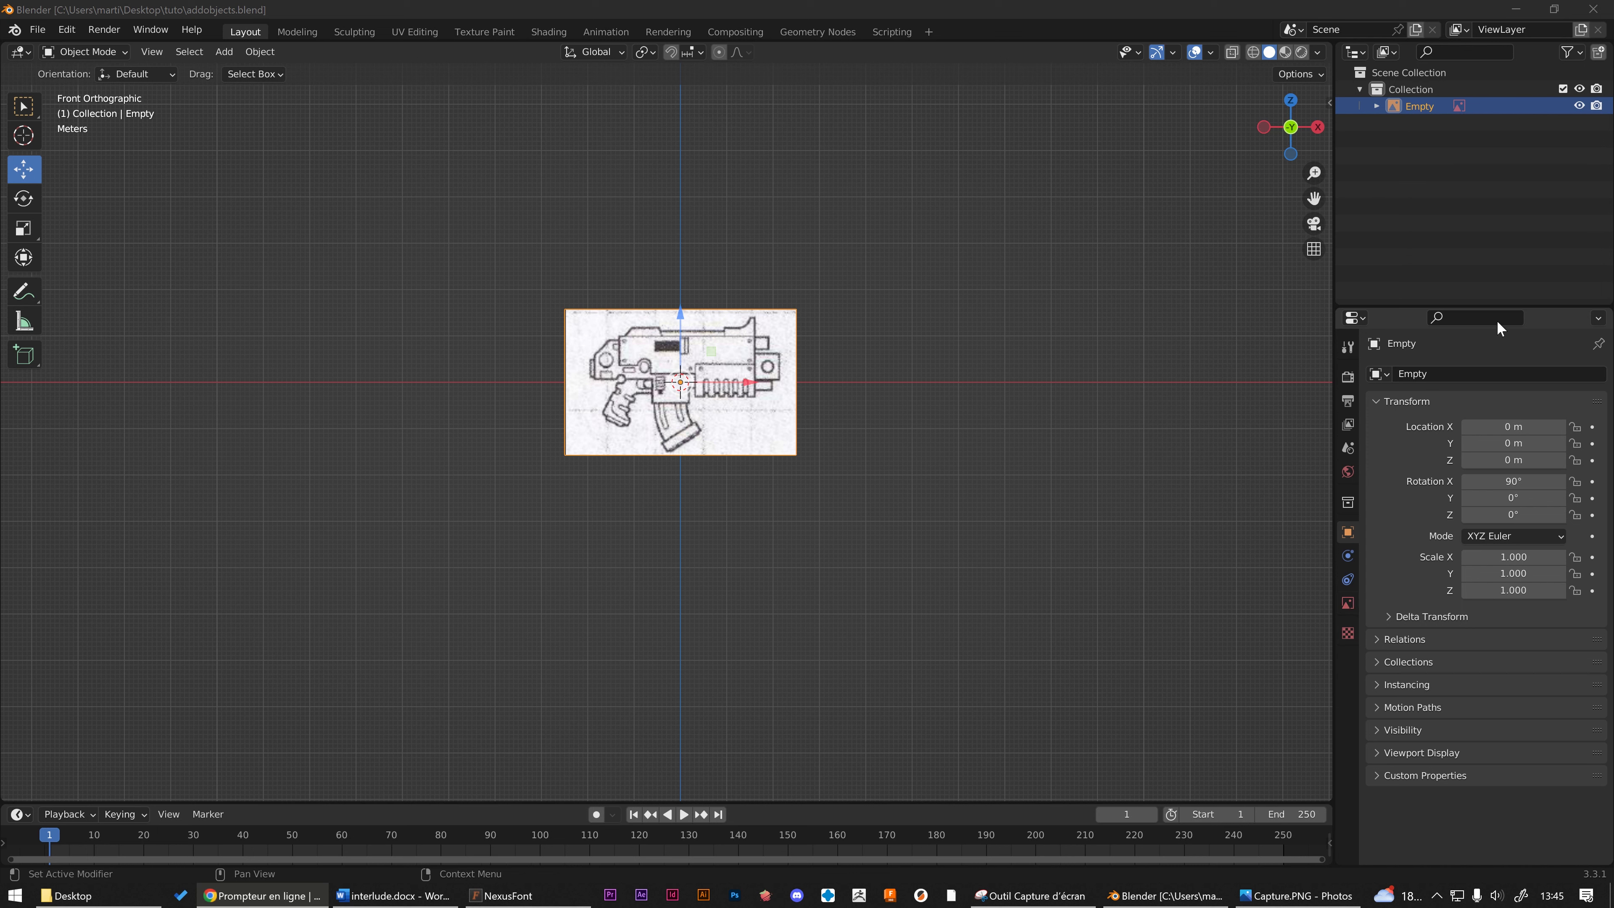
pyautogui.click(1349, 603)
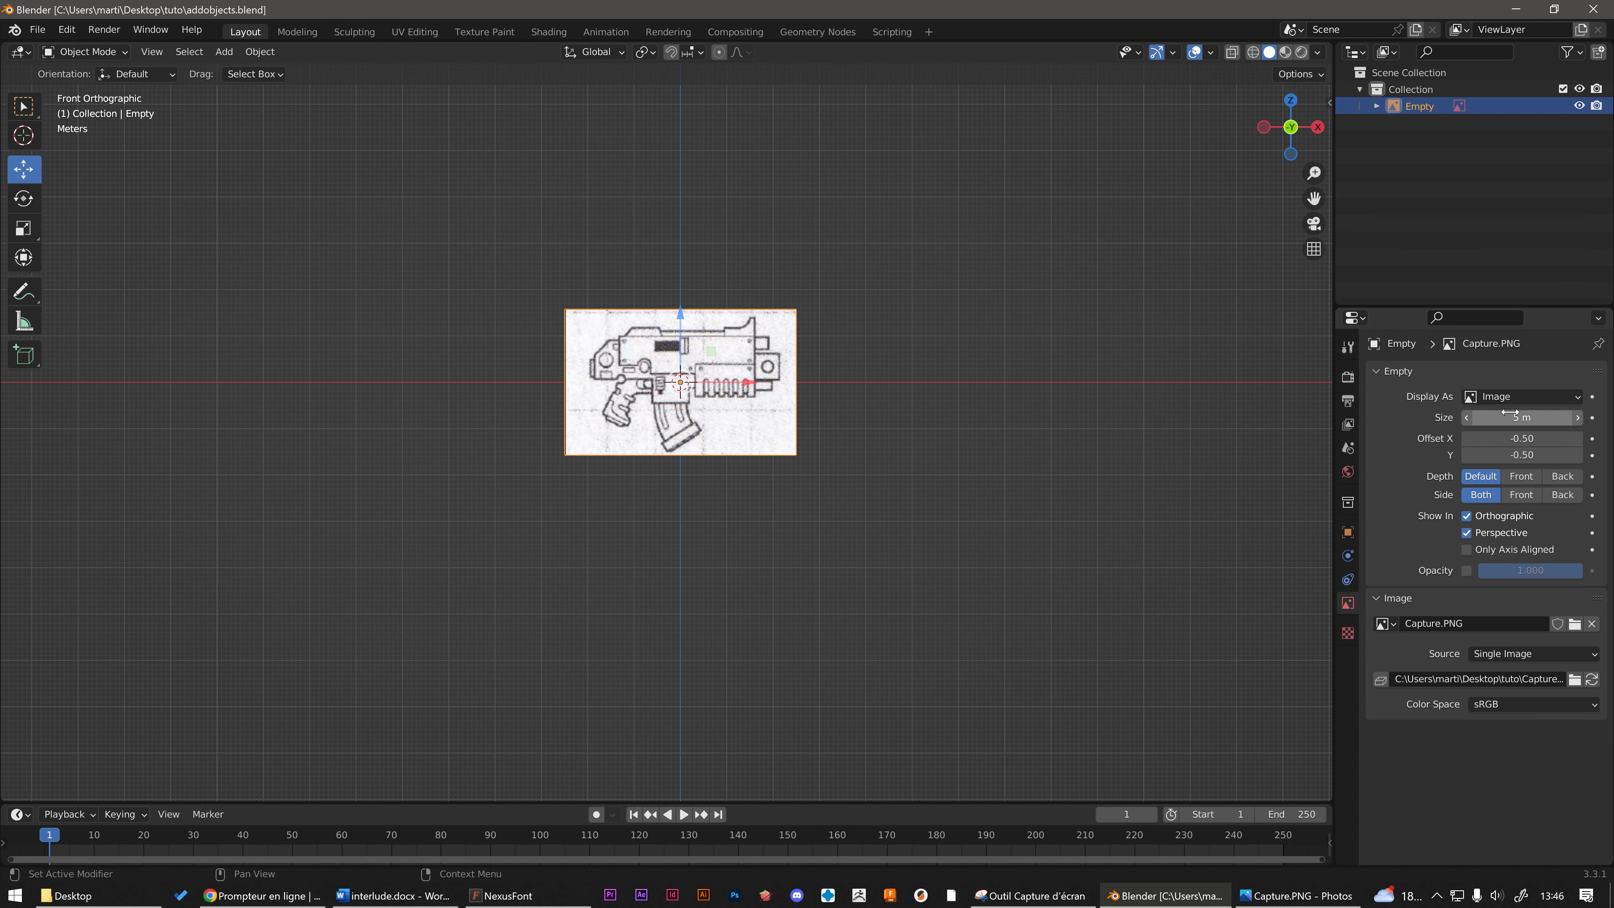
pyautogui.moveTo(1527, 418)
pyautogui.mouseDown()
pyautogui.moveTo(1503, 420)
pyautogui.moveTo(1548, 419)
pyautogui.moveTo(1526, 418)
pyautogui.mouseUp()
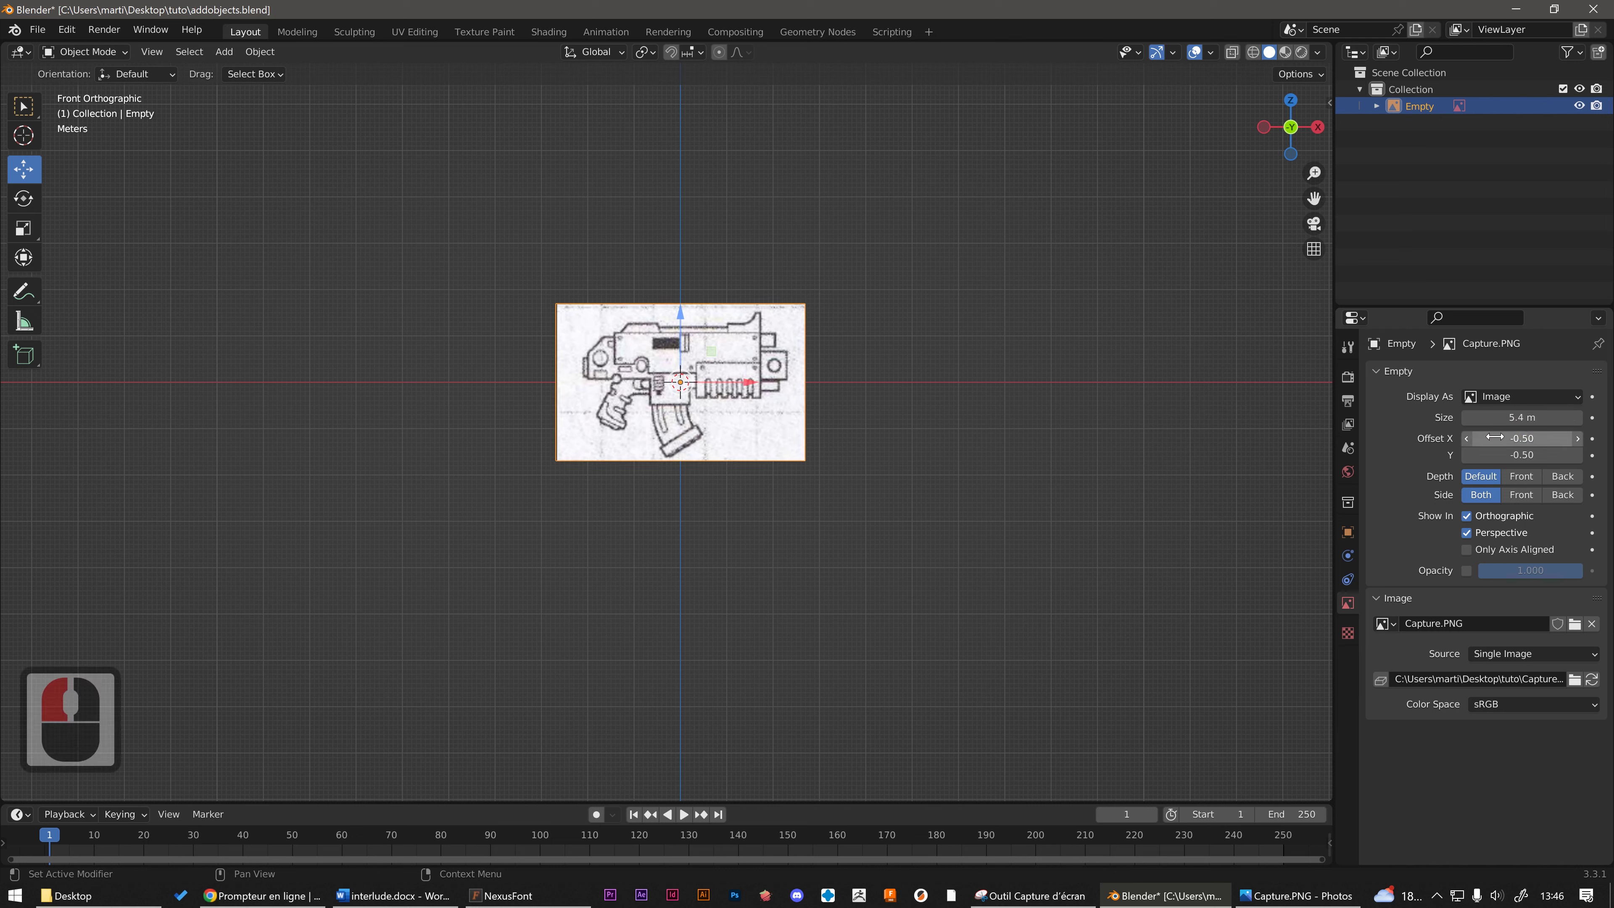
# Step: Add a cube mesh and move it behind the plane of the reference image
pyautogui.click(907, 346)
pyautogui.hotkey('shift', 'a')
pyautogui.moveTo(788, 201)
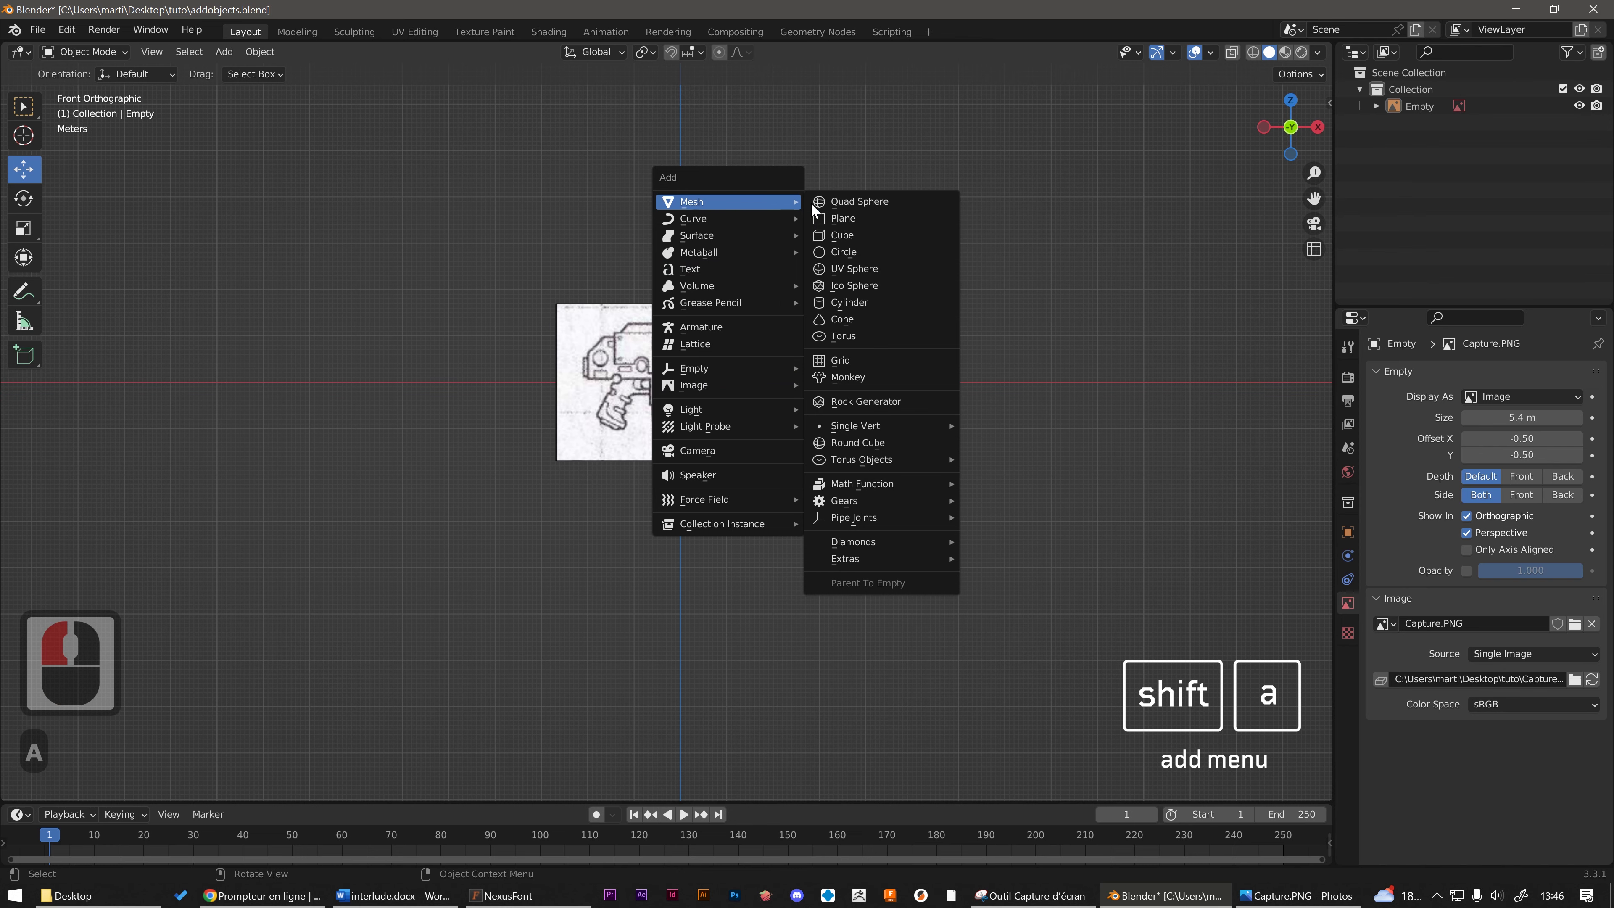
pyautogui.click(862, 226)
pyautogui.moveTo(548, 343); pyautogui.dragTo(649, 351, button='middle')
pyautogui.press('g')
pyautogui.click(578, 364)
# Step: Set the reference image's depth to Back so the cube is drawn over it
pyautogui.click(705, 382)
pyautogui.moveTo(1068, 420); pyautogui.dragTo(863, 408, button='middle')
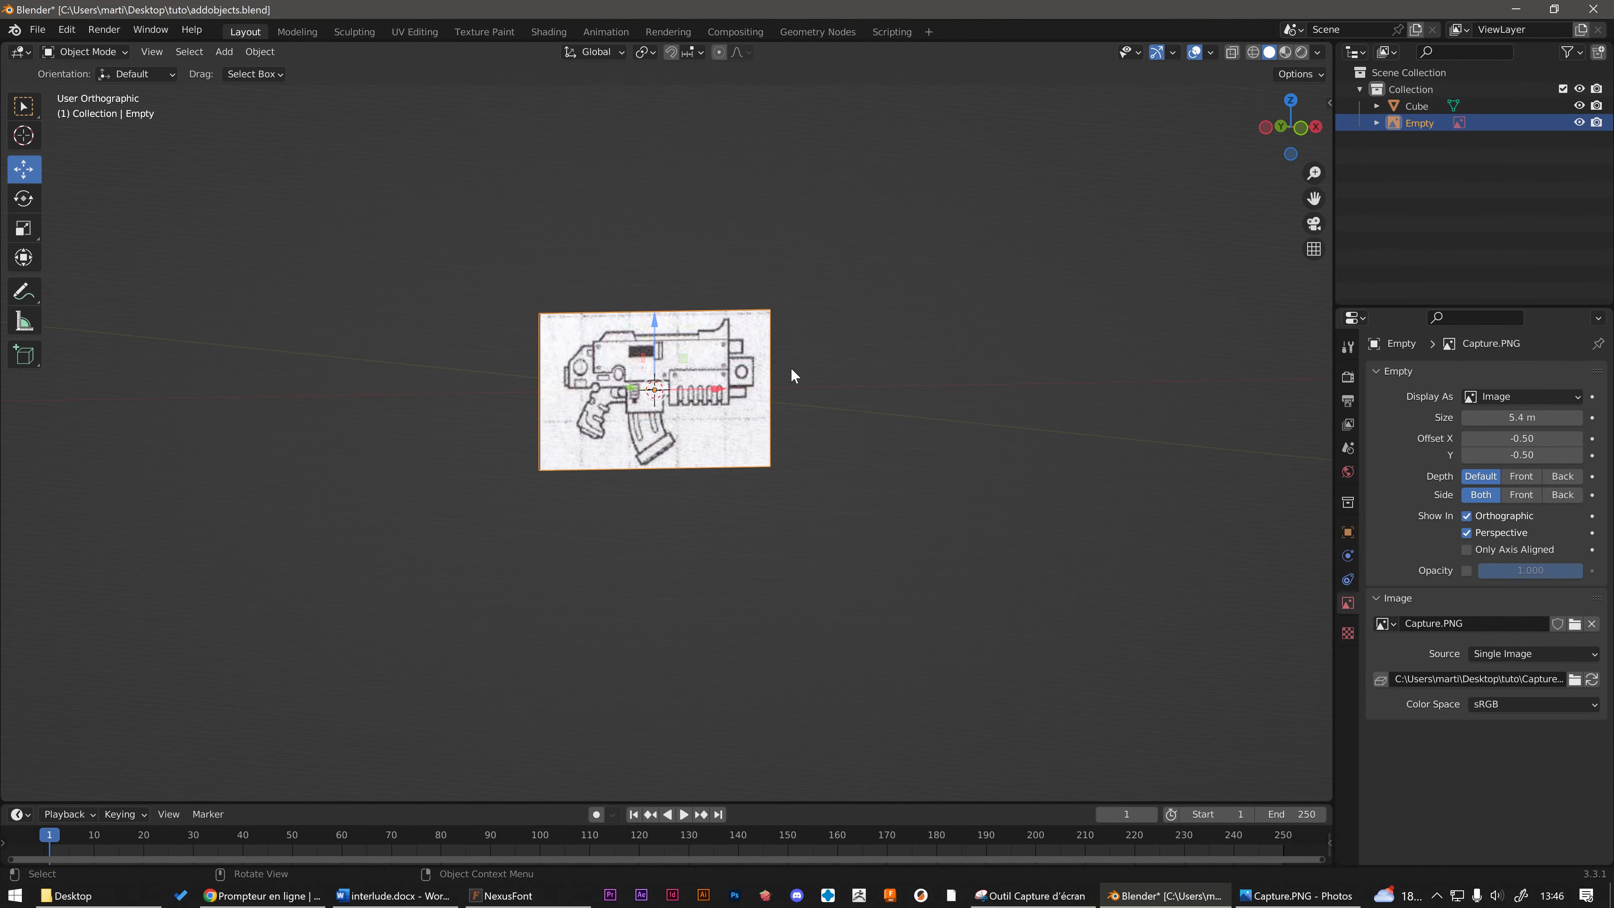
pyautogui.click(749, 380)
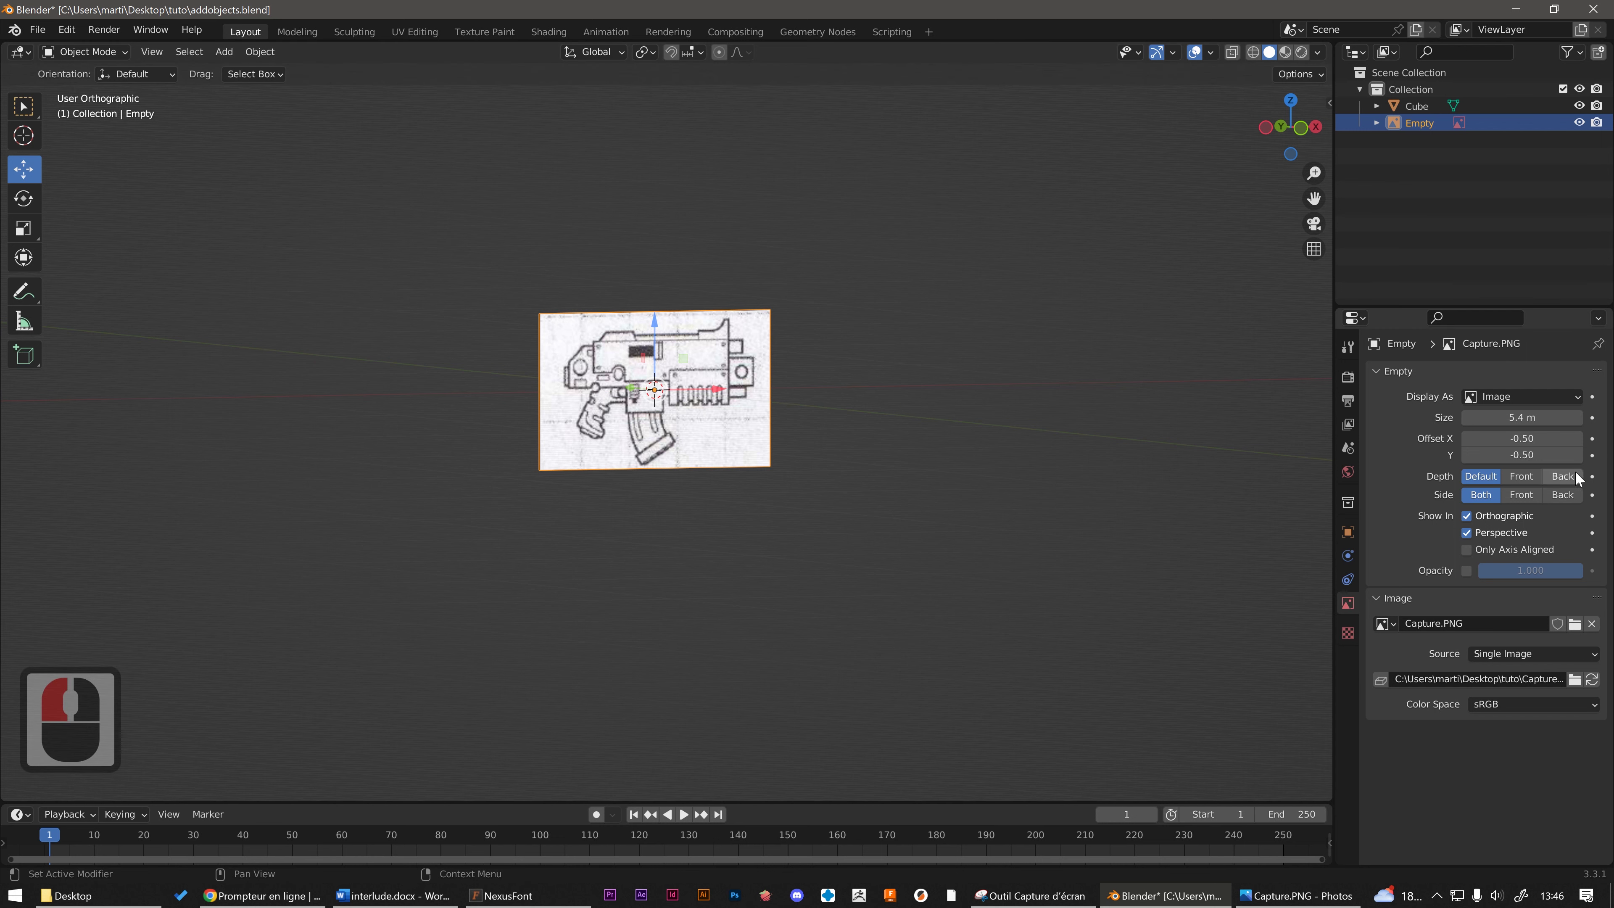
pyautogui.click(1563, 477)
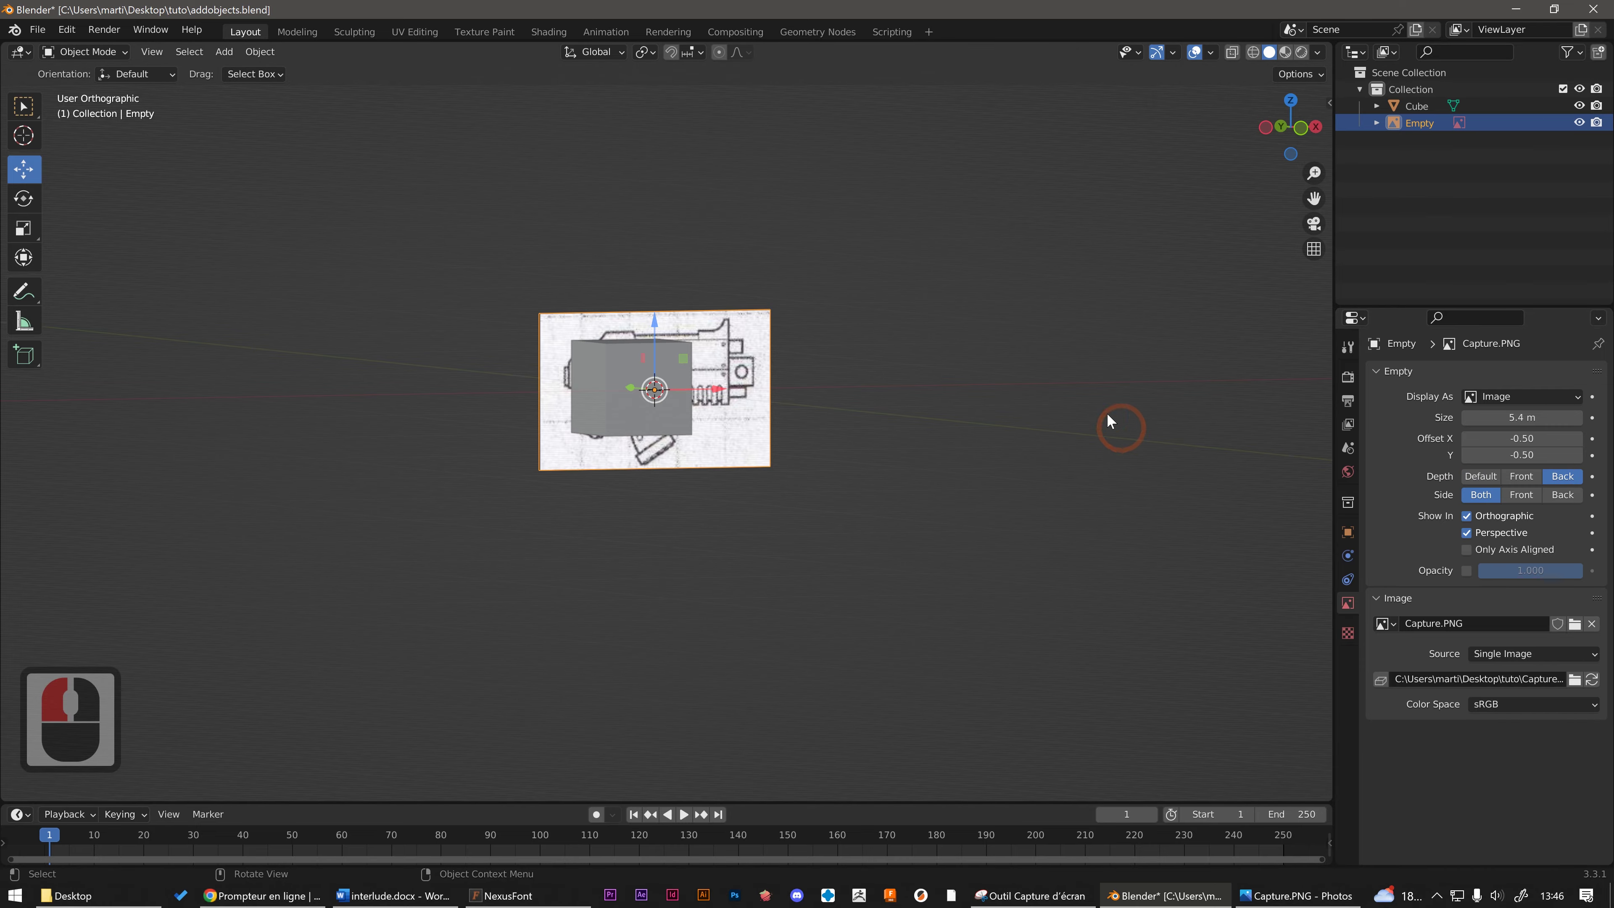
pyautogui.moveTo(922, 400); pyautogui.dragTo(869, 391, button='middle')
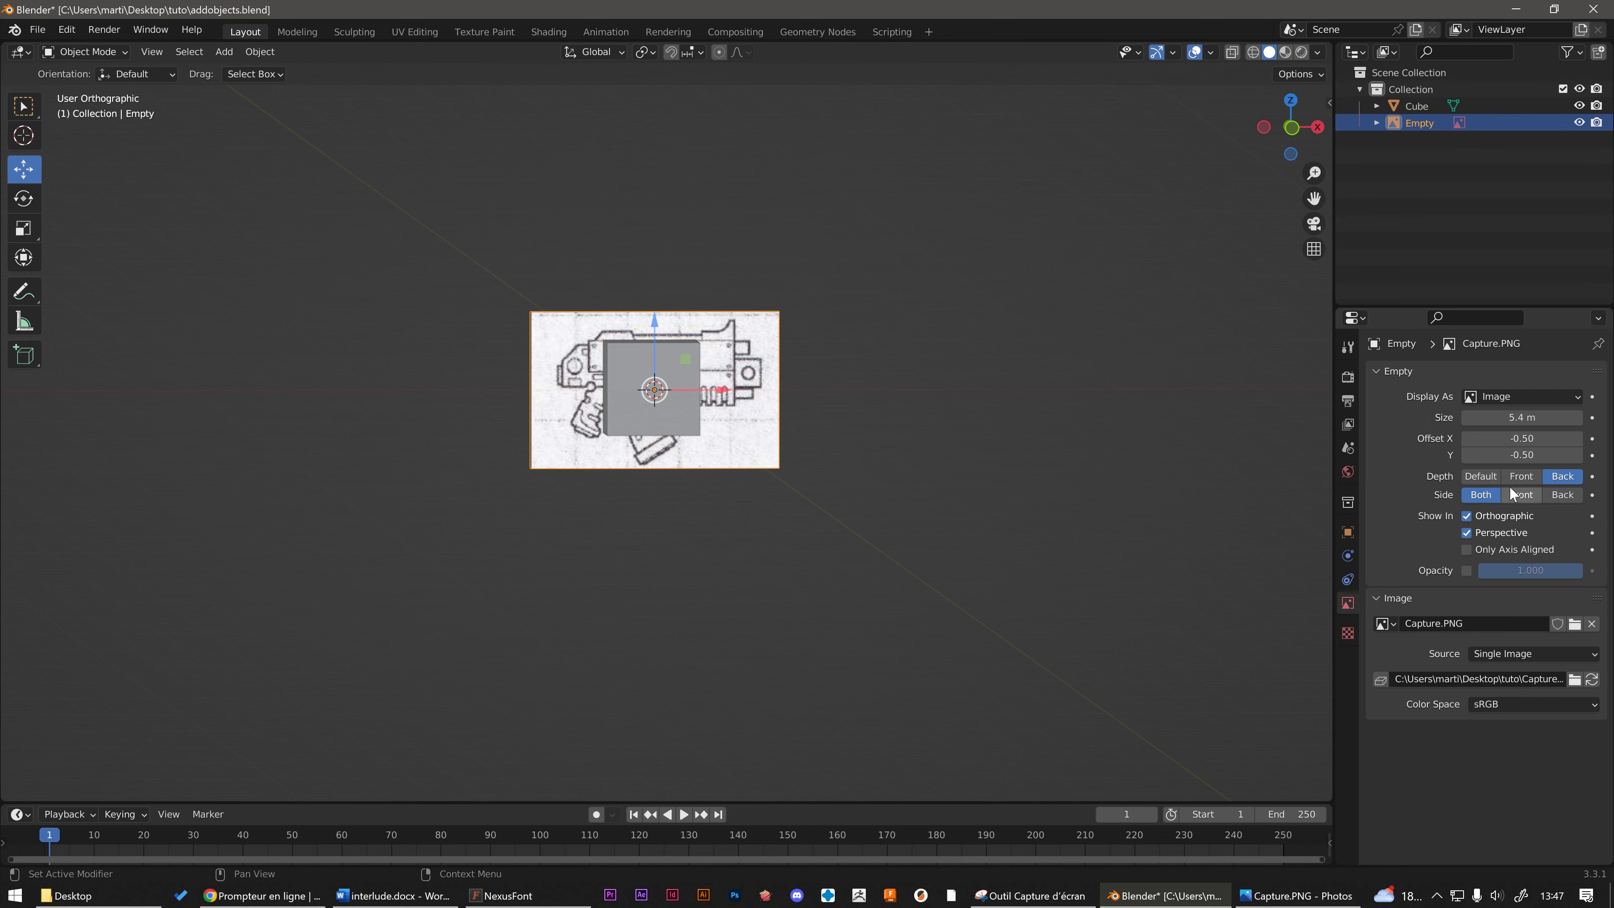
# Step: Restrict the reference image's display to its Front side and check it from another angle
pyautogui.moveTo(794, 477); pyautogui.dragTo(731, 470, button='middle')
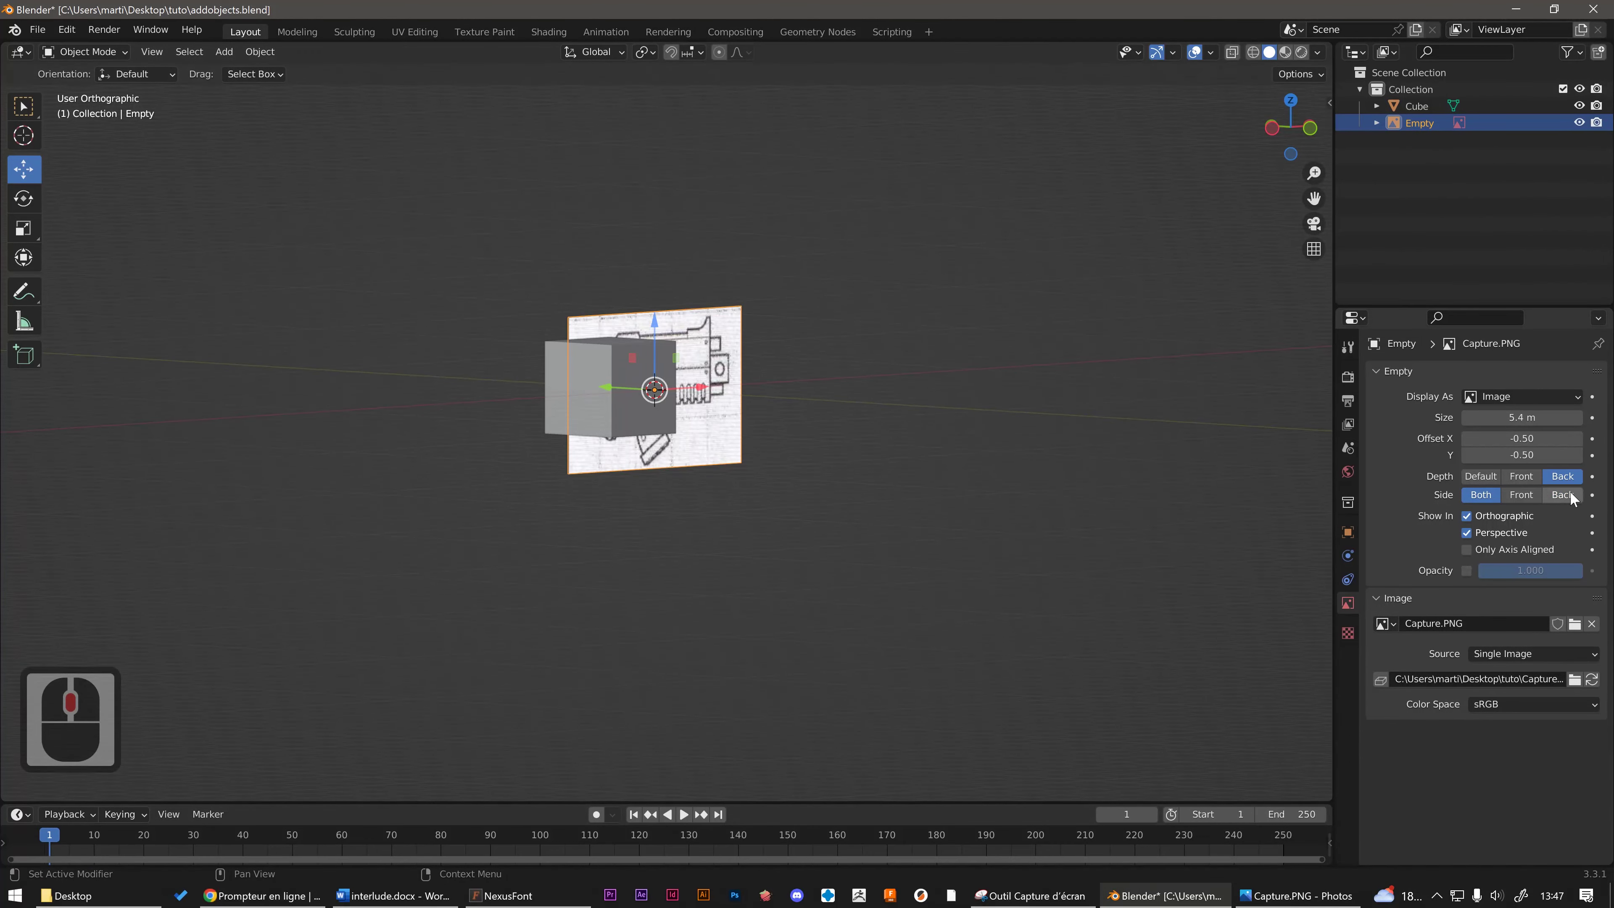
pyautogui.click(1523, 495)
pyautogui.moveTo(991, 461); pyautogui.dragTo(964, 409, button='middle')
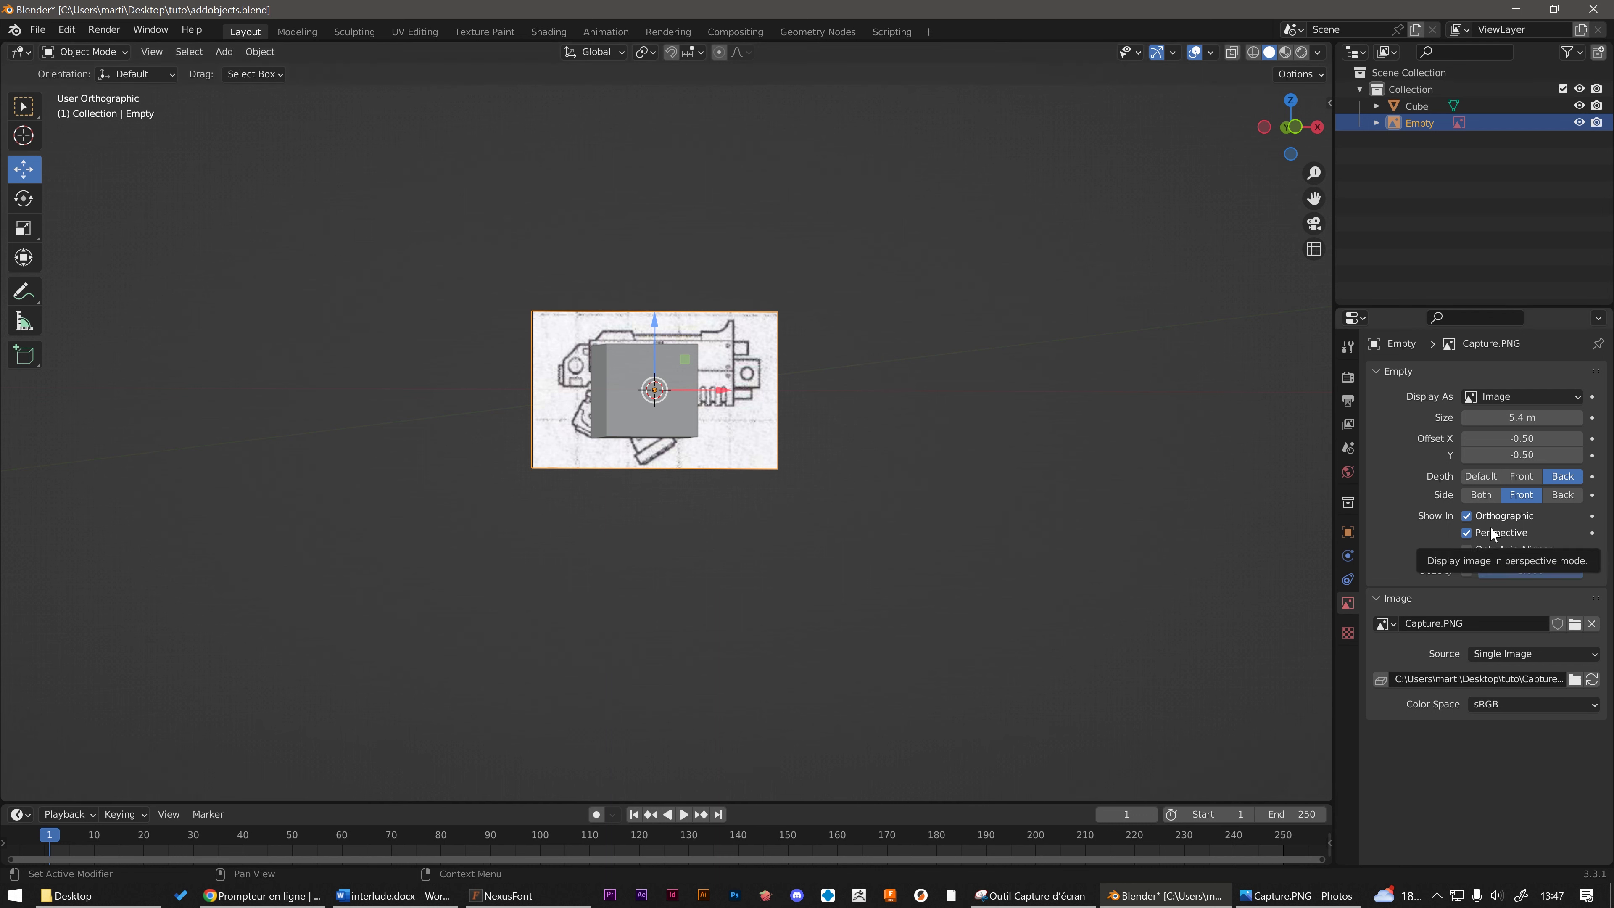
# Step: Turn off the reference image's display in perspective and check it by switching the projection to perspective and back
pyautogui.click(1464, 533)
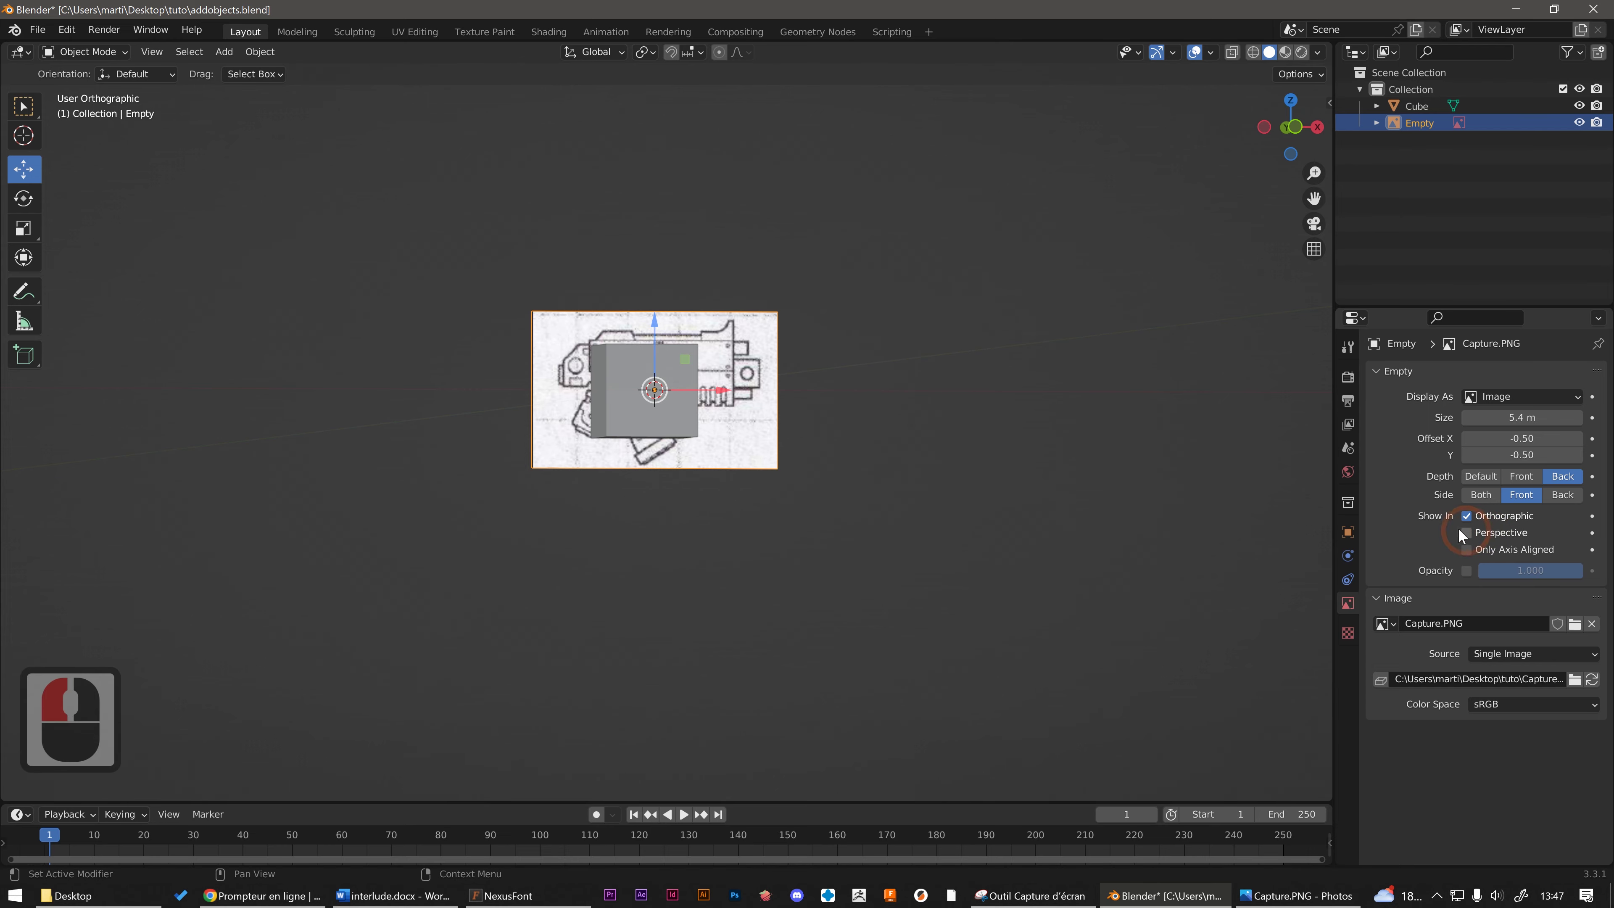
pyautogui.moveTo(947, 408); pyautogui.dragTo(1164, 332, button='middle')
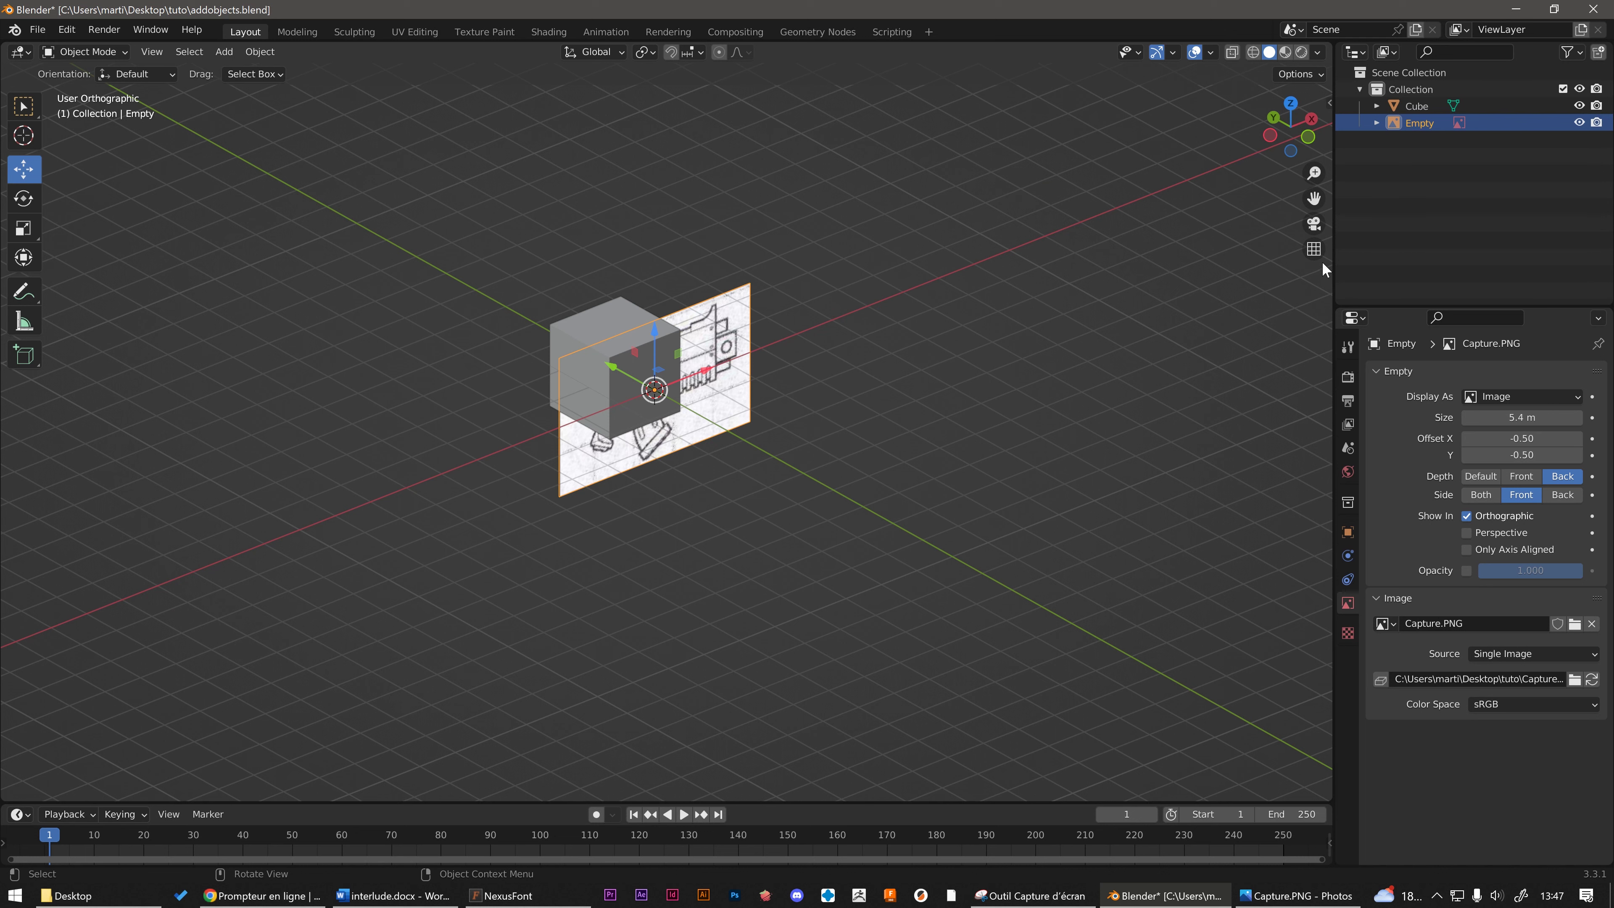
pyautogui.click(1315, 248)
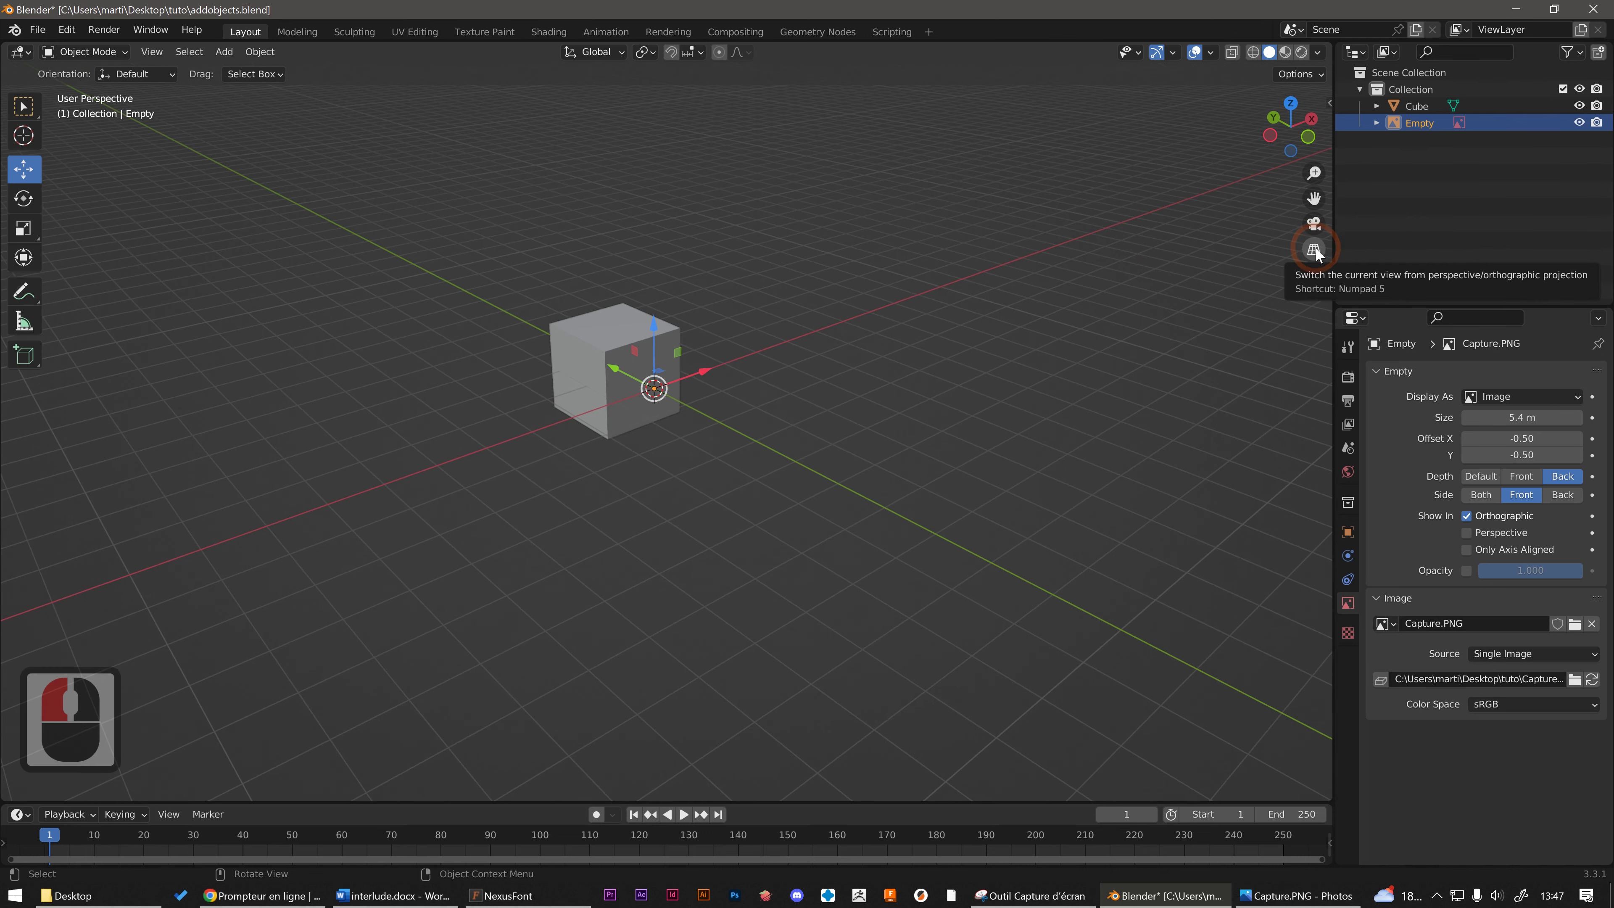
pyautogui.click(1315, 248)
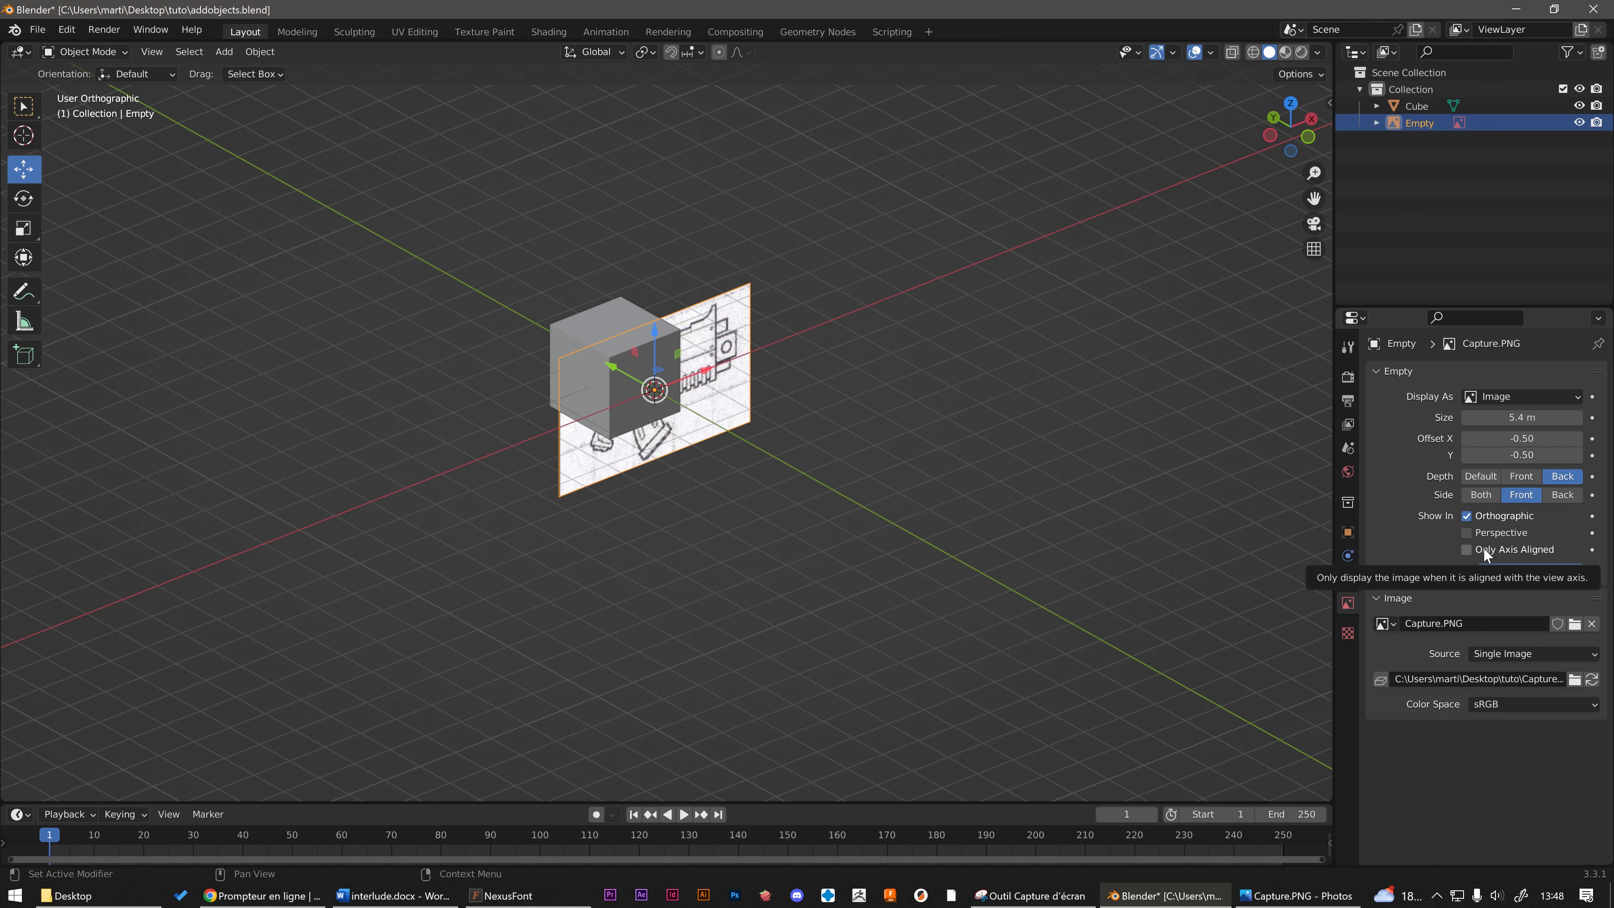
# Step: Limit the reference image to axis-aligned views only and check it in front and oblique views
pyautogui.moveTo(727, 473); pyautogui.dragTo(732, 475, button='middle')
pyautogui.middleClick(781, 478)
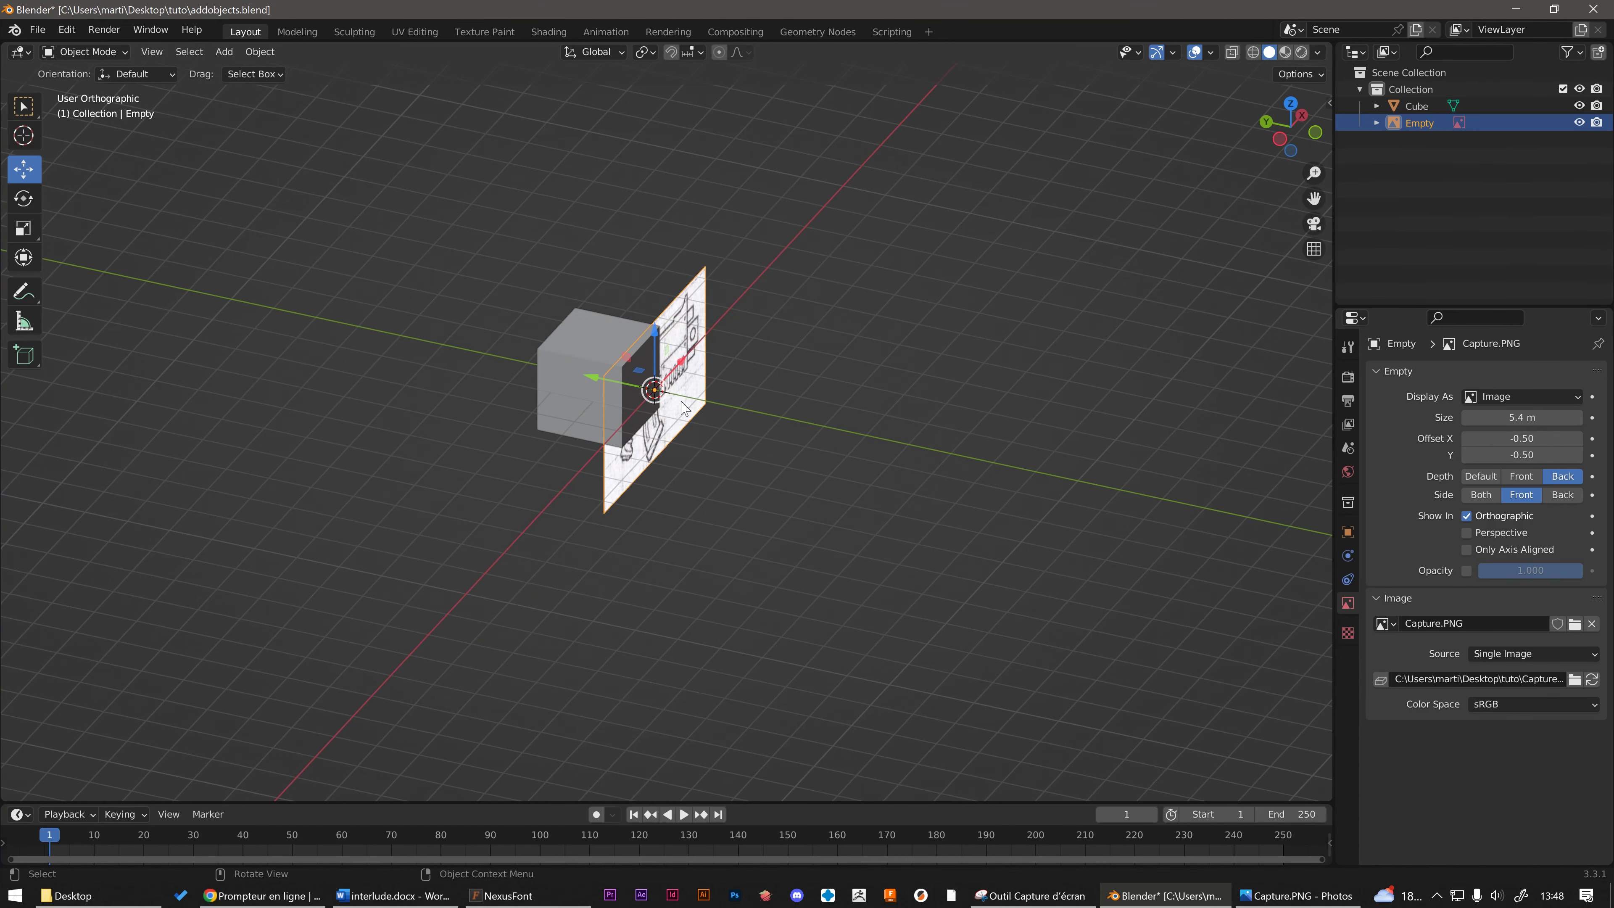
pyautogui.click(1504, 548)
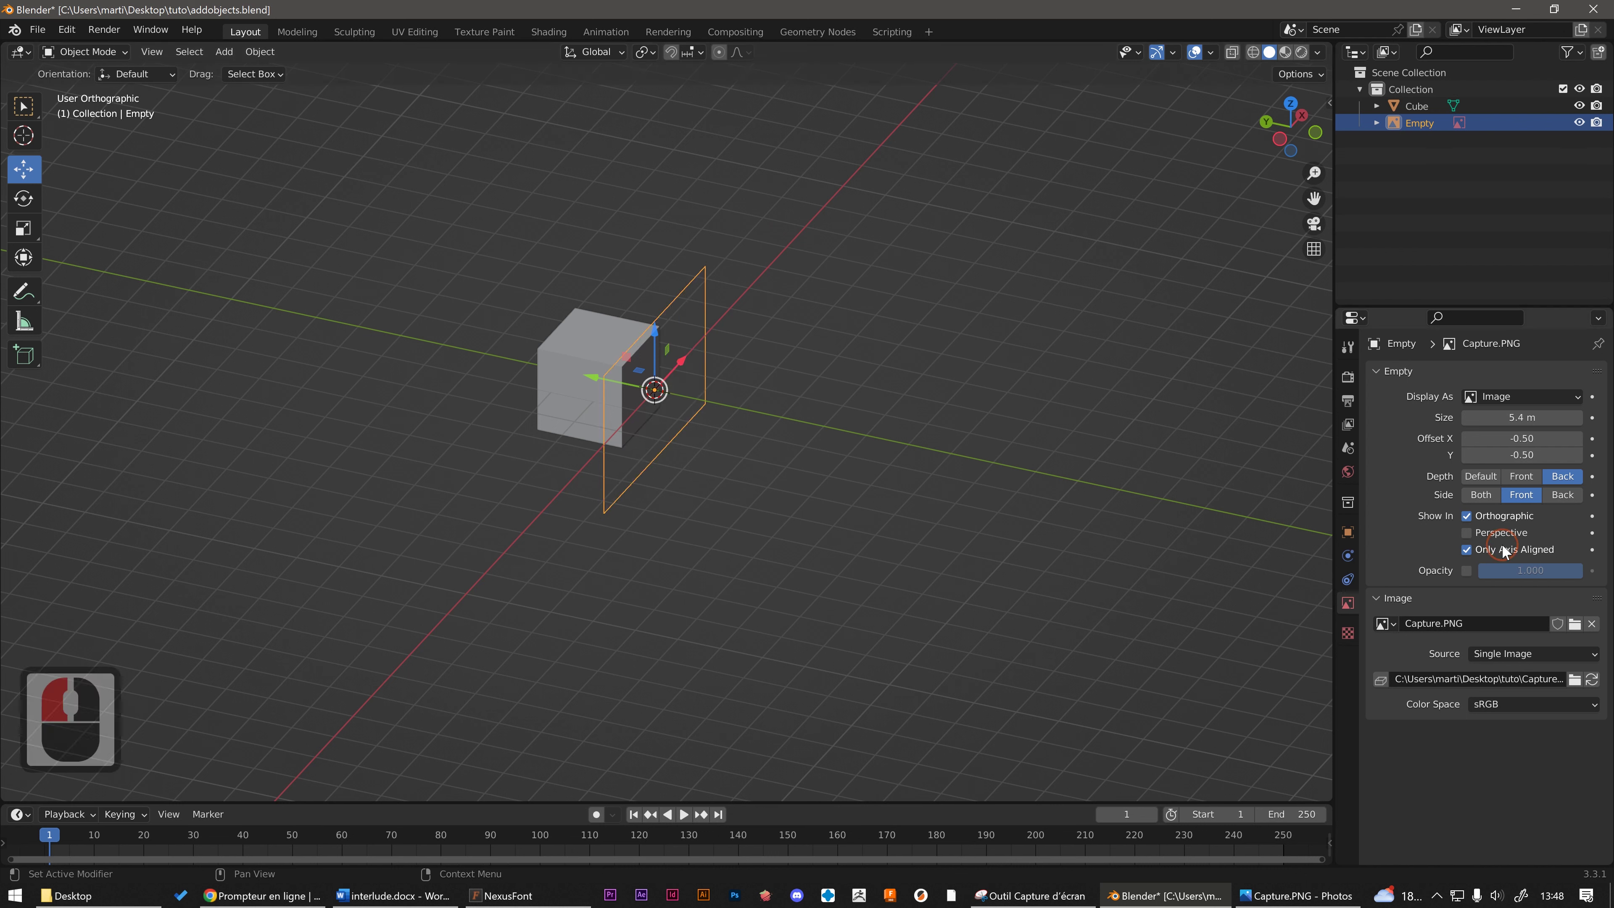
pyautogui.moveTo(982, 486); pyautogui.dragTo(890, 464, button='middle')
pyautogui.keyDown('alt'); pyautogui.moveTo(890, 464); pyautogui.dragTo(807, 444, button='middle'); pyautogui.keyUp('alt')
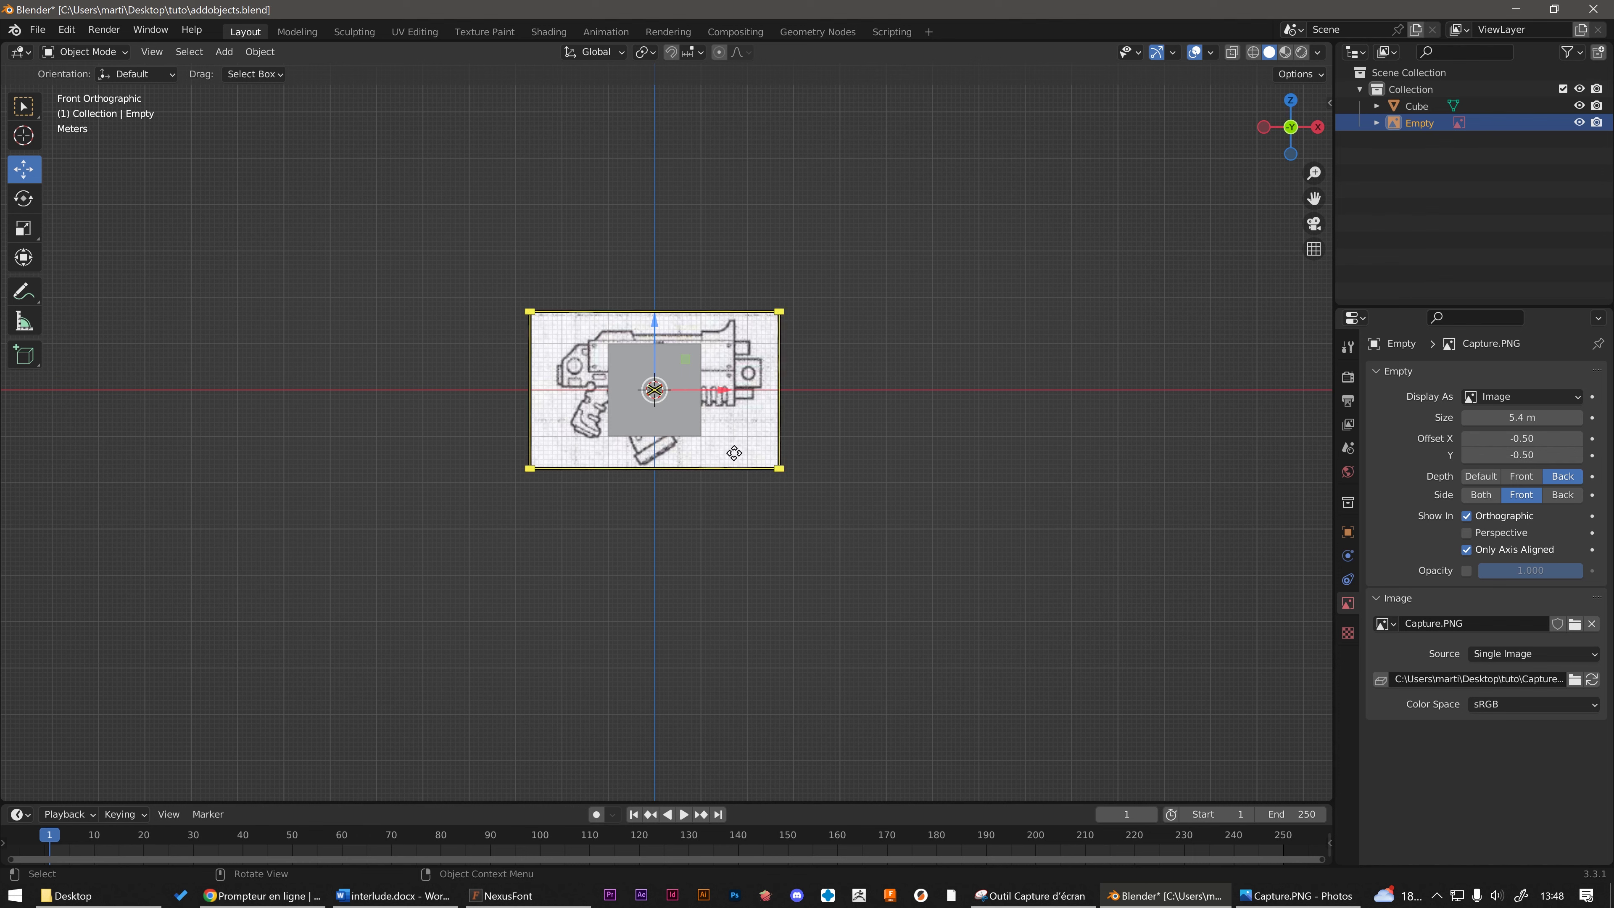
pyautogui.moveTo(462, 437); pyautogui.dragTo(588, 472, button='middle')
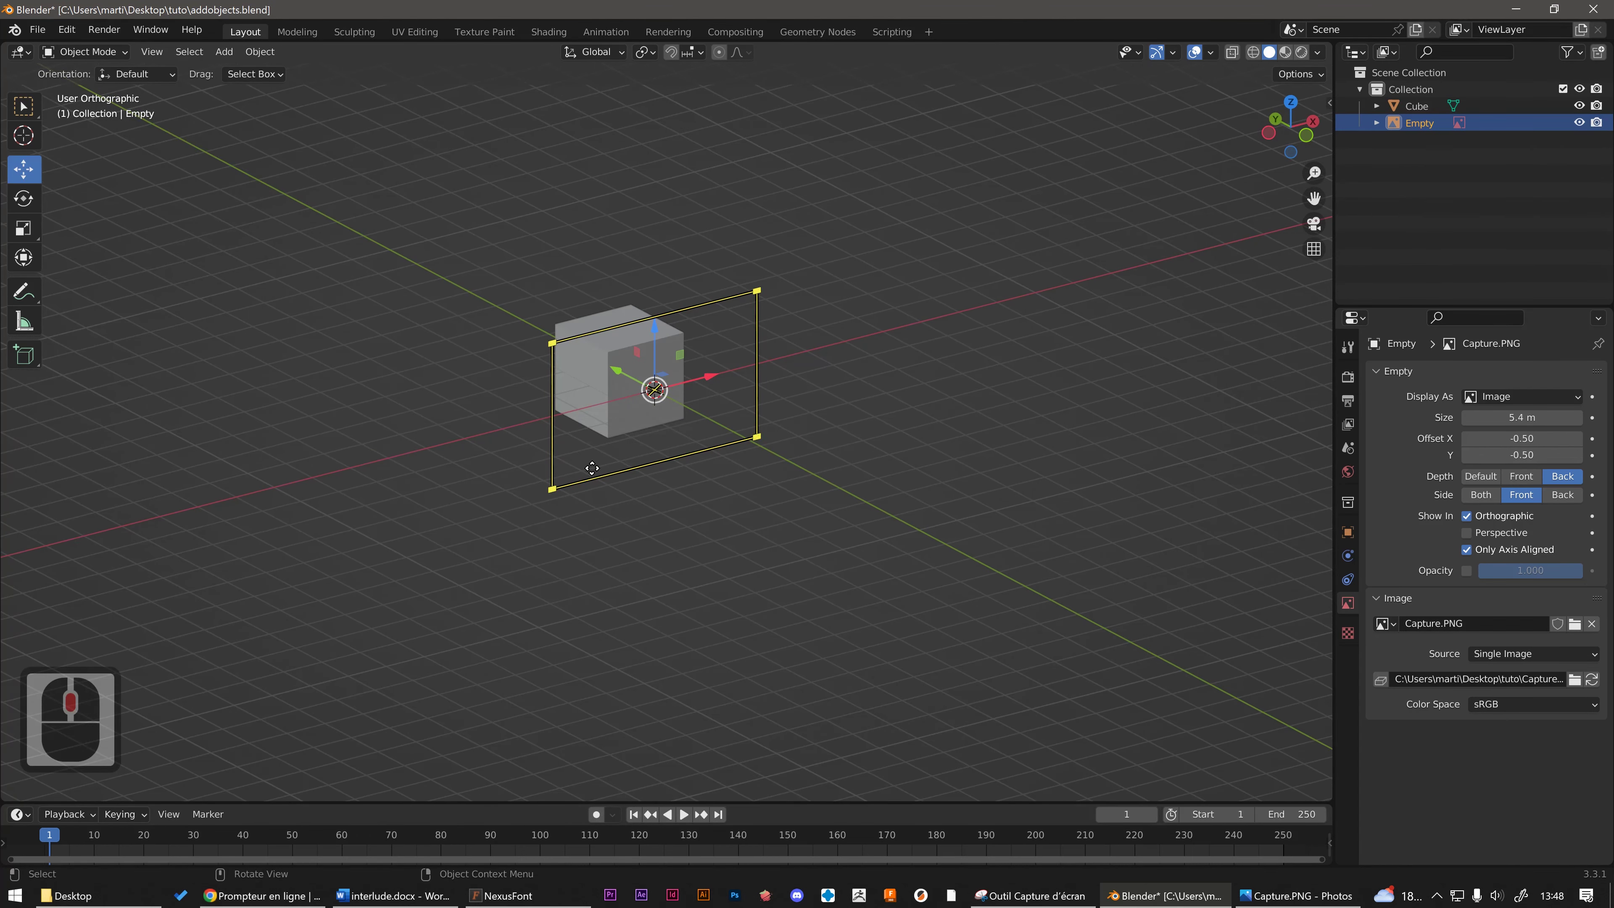
pyautogui.hotkey('alt', 'F9')
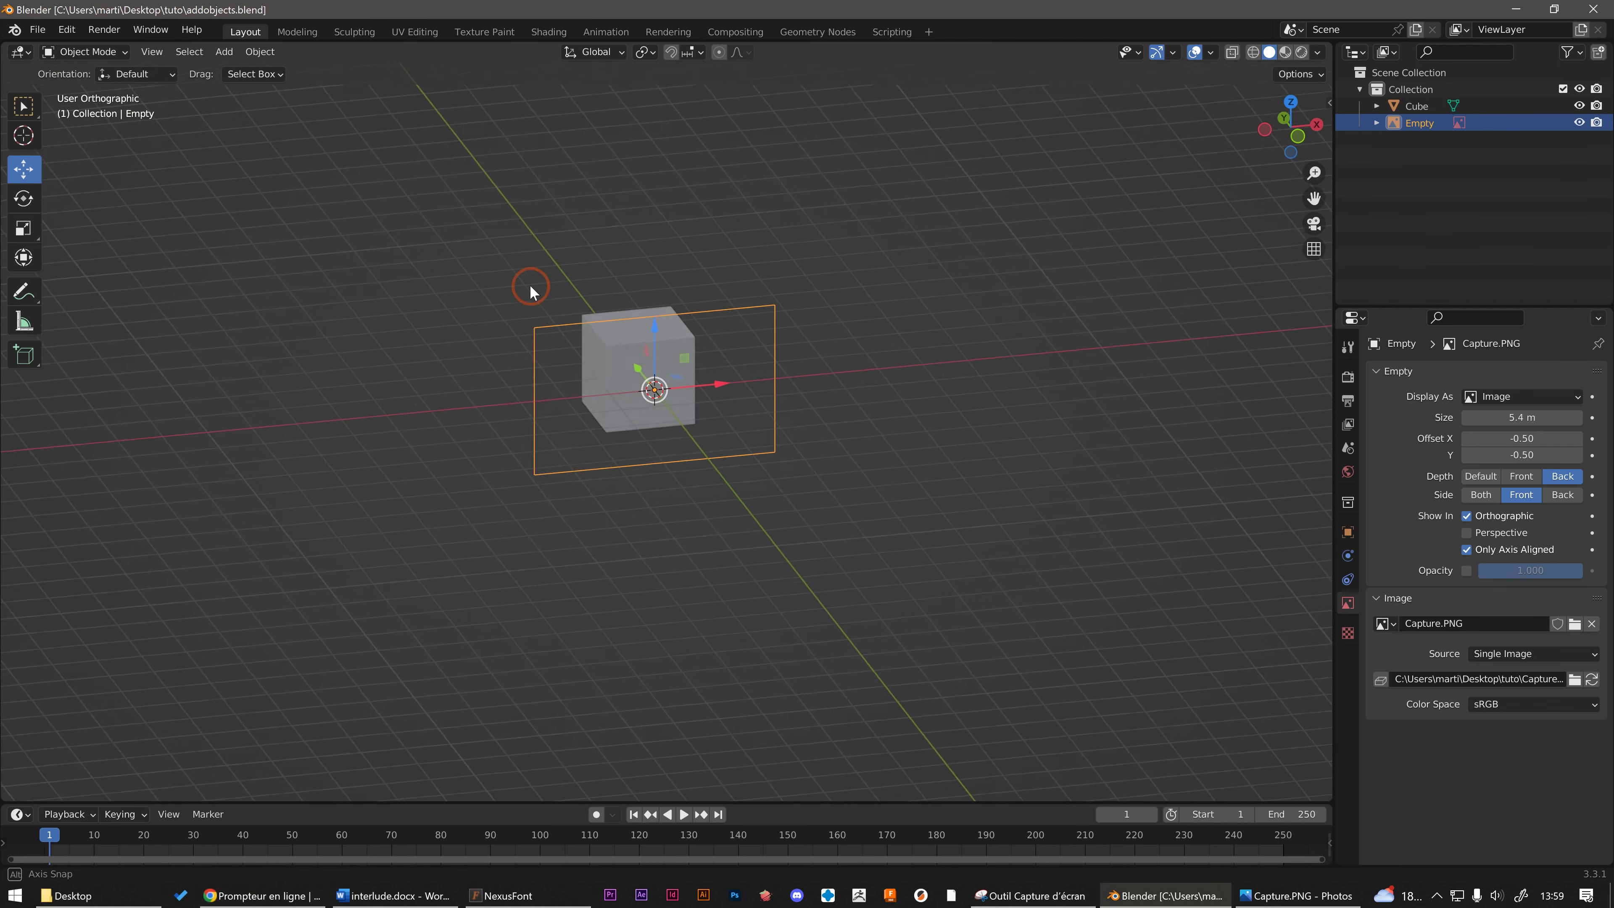
# Step: Snap to the front view, enable opacity for the reference image and lower it to 0.423
pyautogui.keyDown('alt'); pyautogui.moveTo(531, 288); pyautogui.dragTo(520, 236, button='middle'); pyautogui.keyUp('alt')
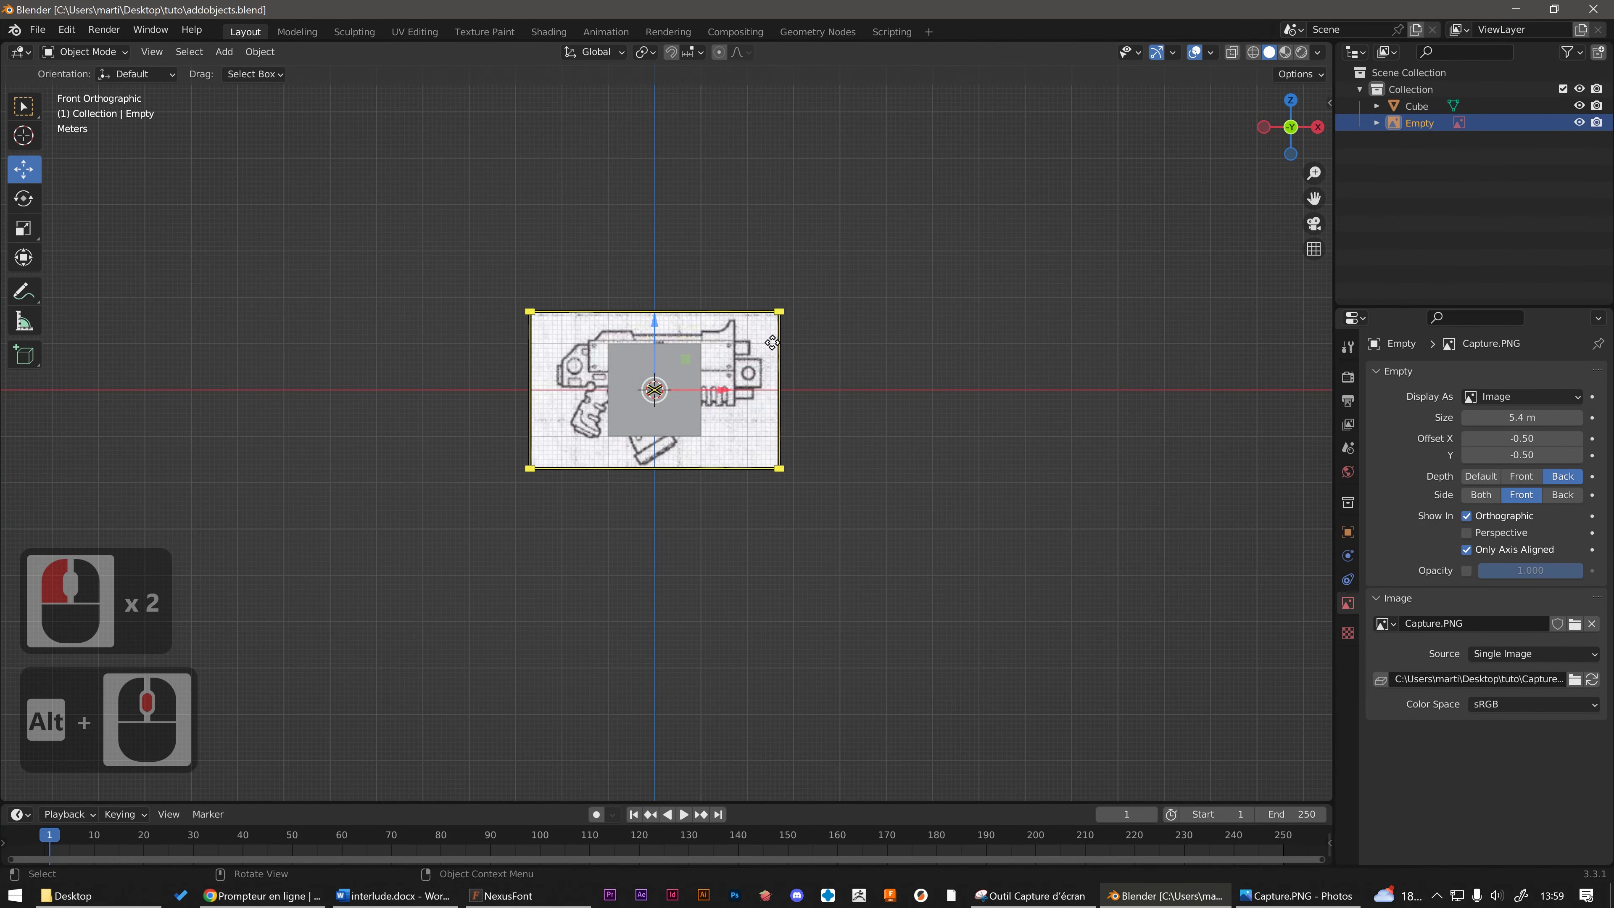
pyautogui.click(1466, 571)
pyautogui.moveTo(1543, 570)
pyautogui.mouseDown()
pyautogui.moveTo(1479, 571)
pyautogui.moveTo(1522, 571)
pyautogui.mouseUp()
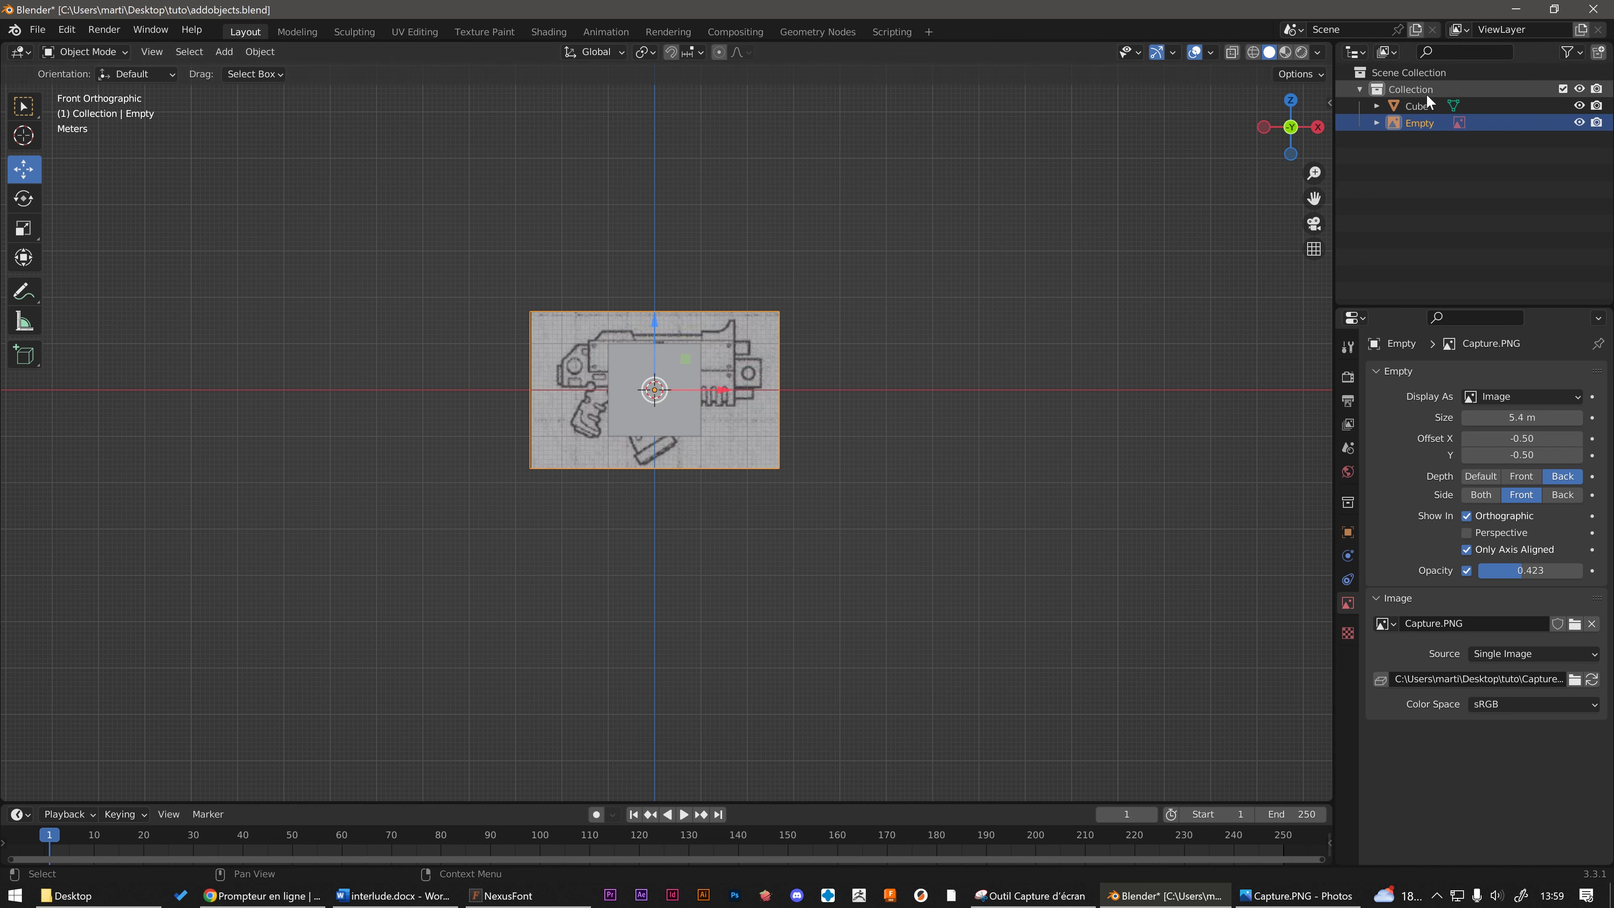
# Step: Show the selectability restriction toggle for objects in the Outliner
pyautogui.click(1572, 53)
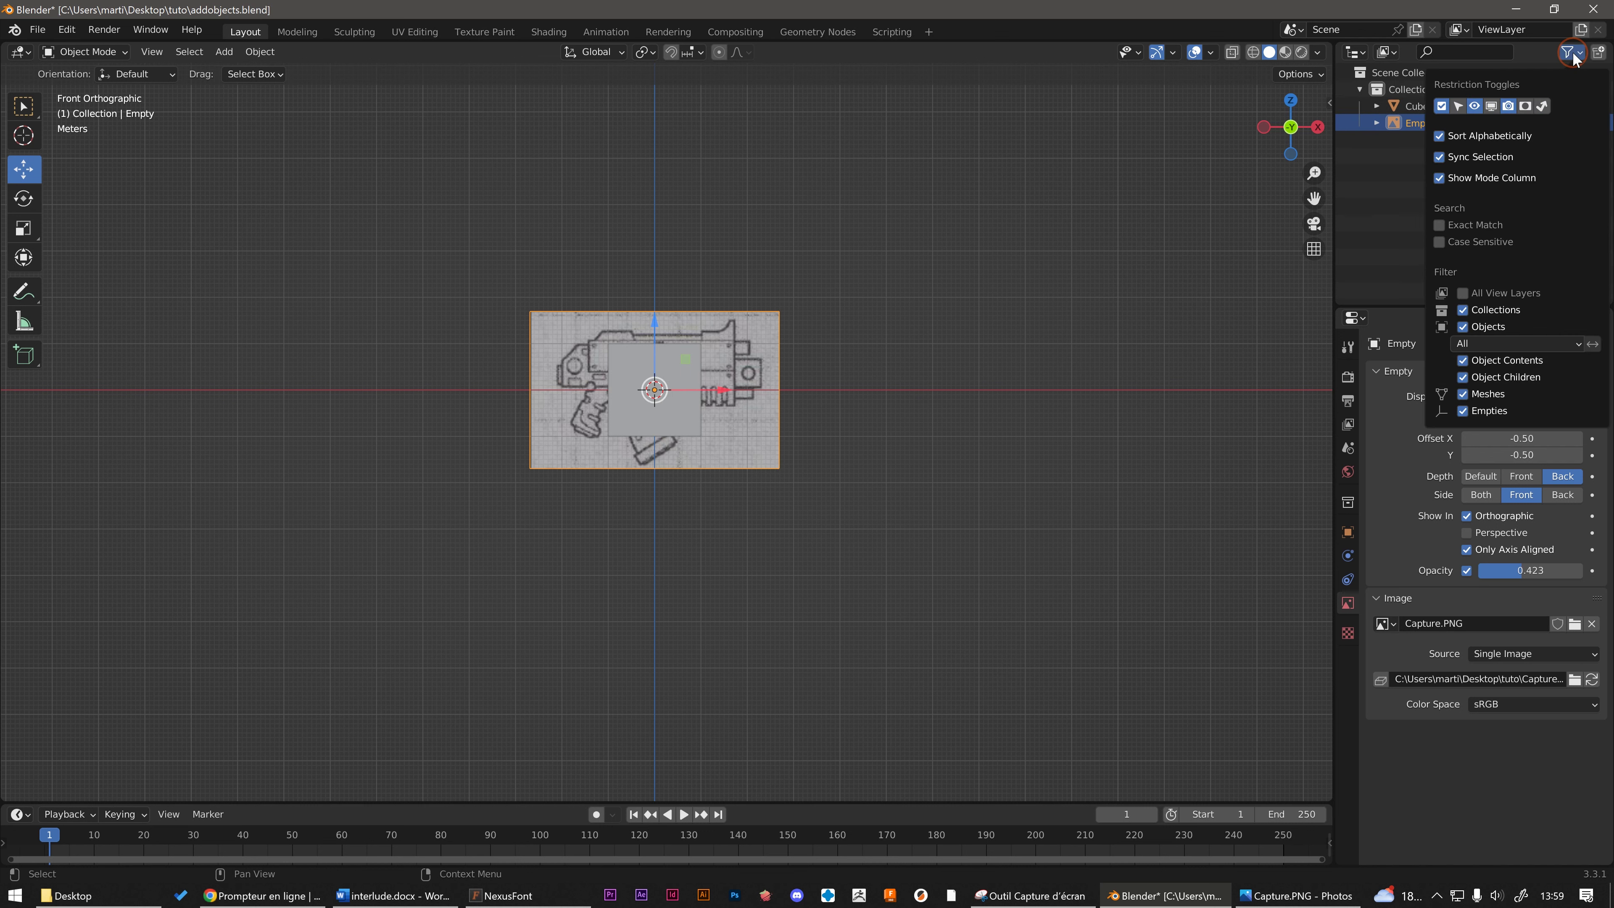
pyautogui.click(1460, 107)
pyautogui.click(1372, 163)
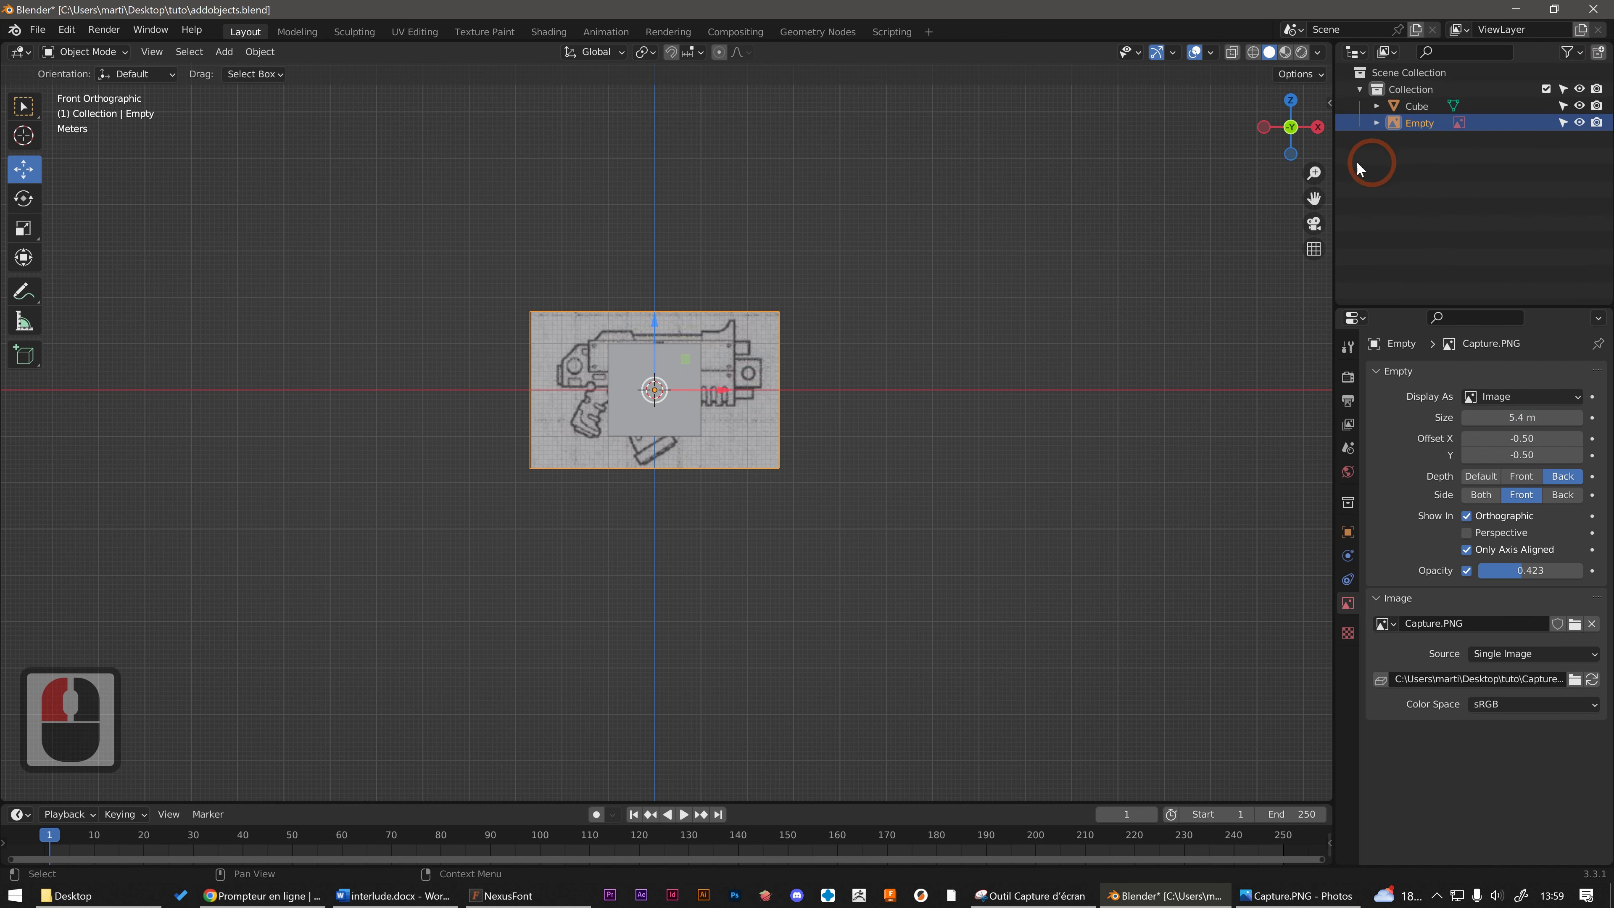
# Step: Make the reference image unselectable in the viewport
pyautogui.click(1563, 122)
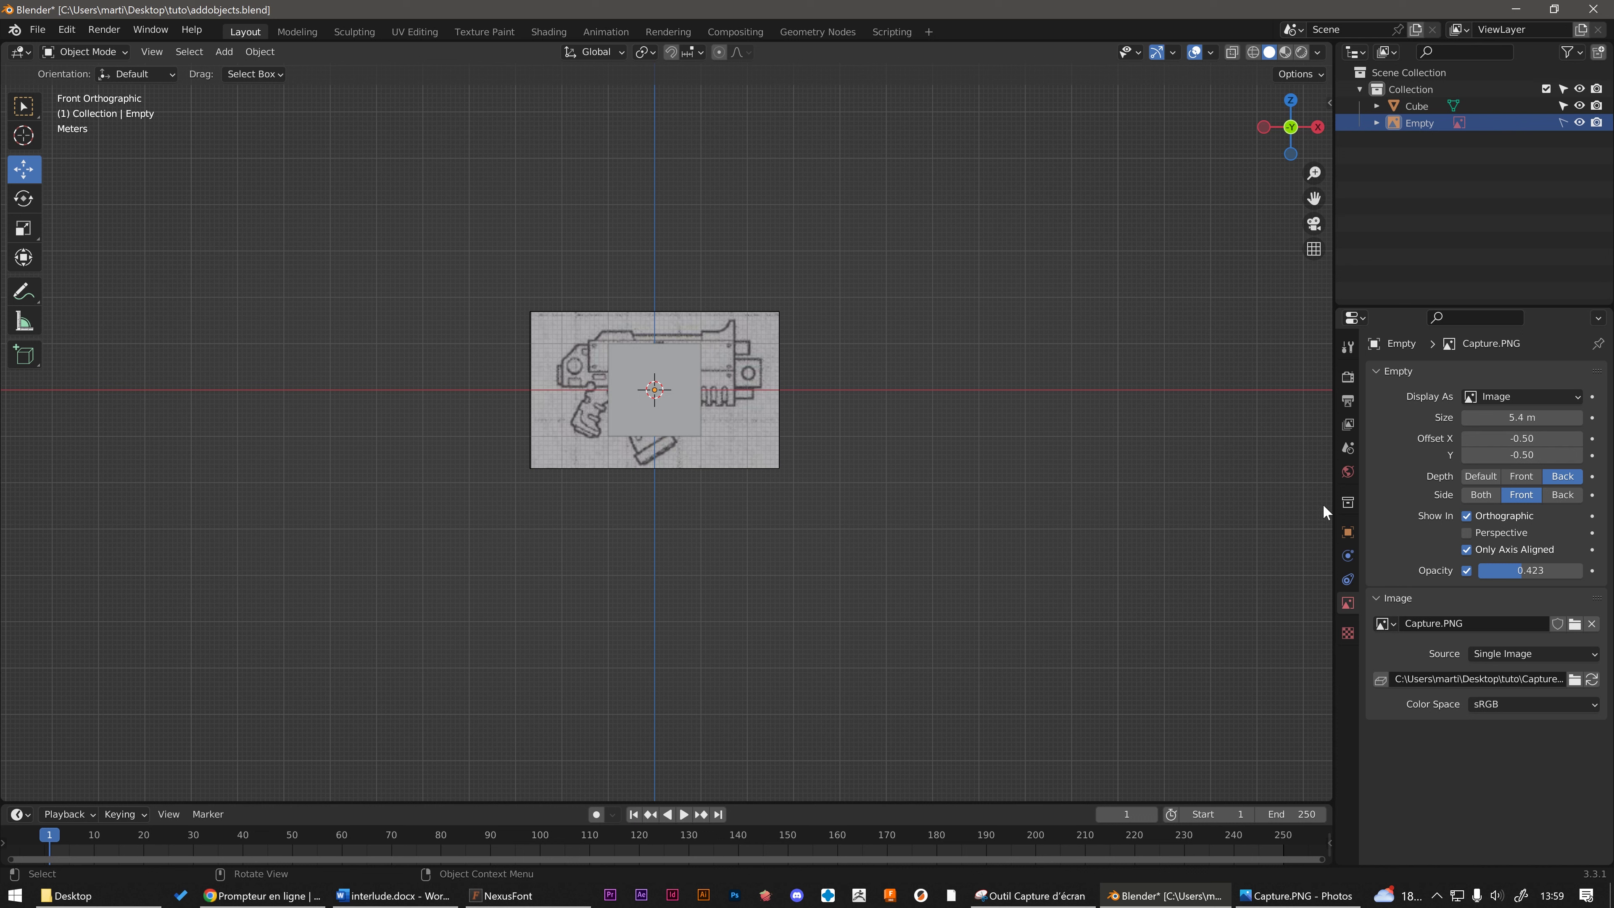
# Step: Split the Outliner area horizontally and shrink the Properties editor beneath it
pyautogui.rightClick(1478, 309)
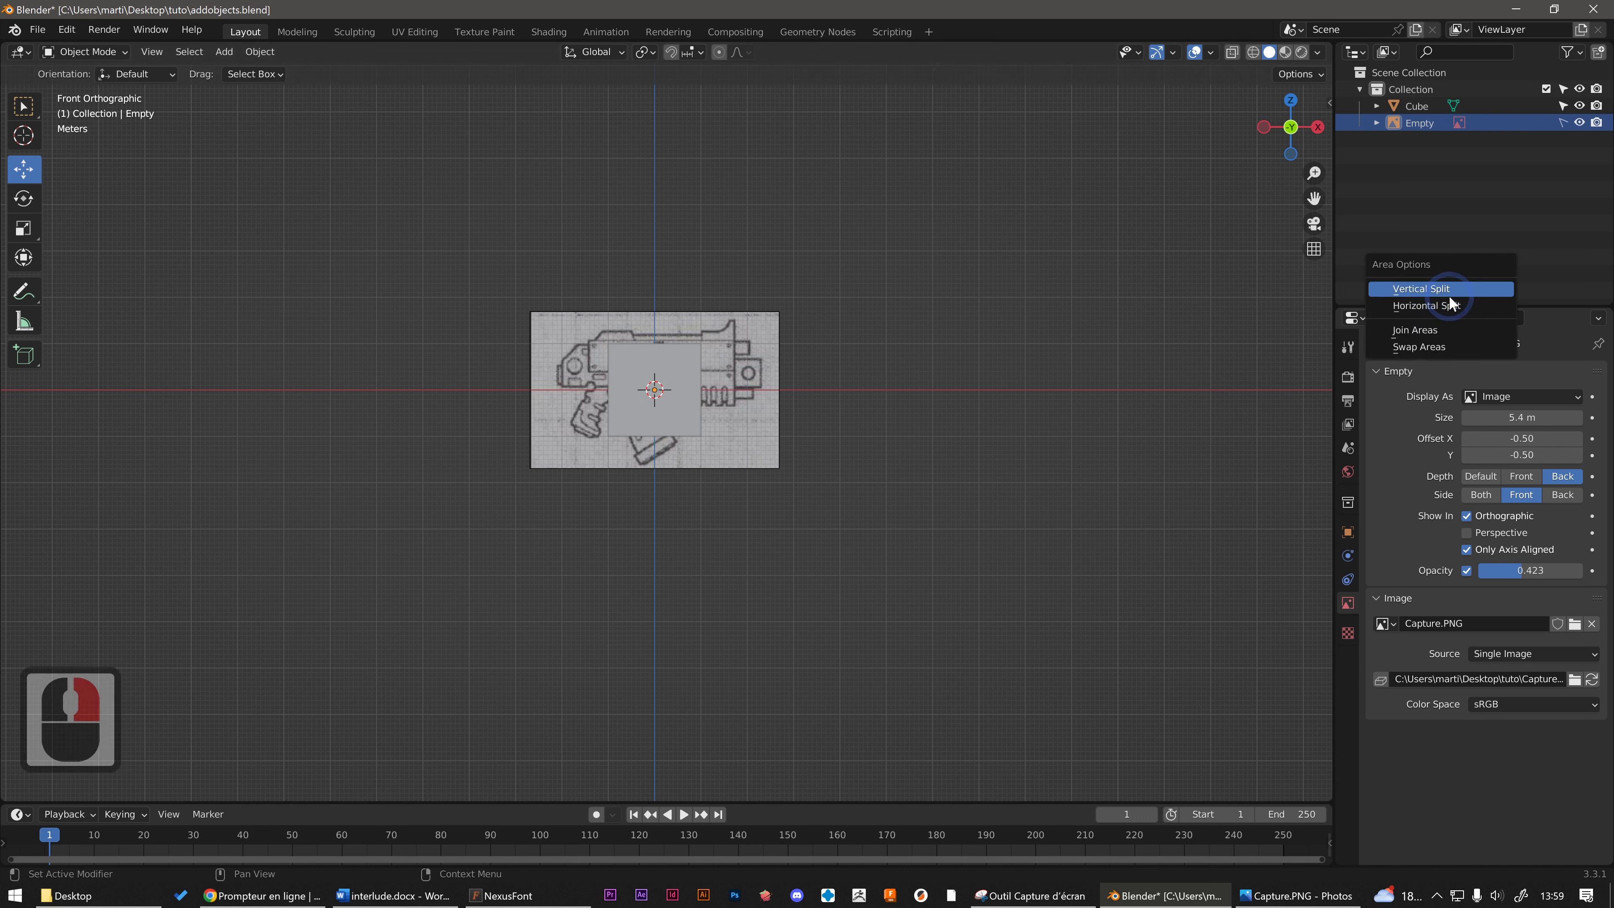
pyautogui.click(1468, 306)
pyautogui.click(1462, 281)
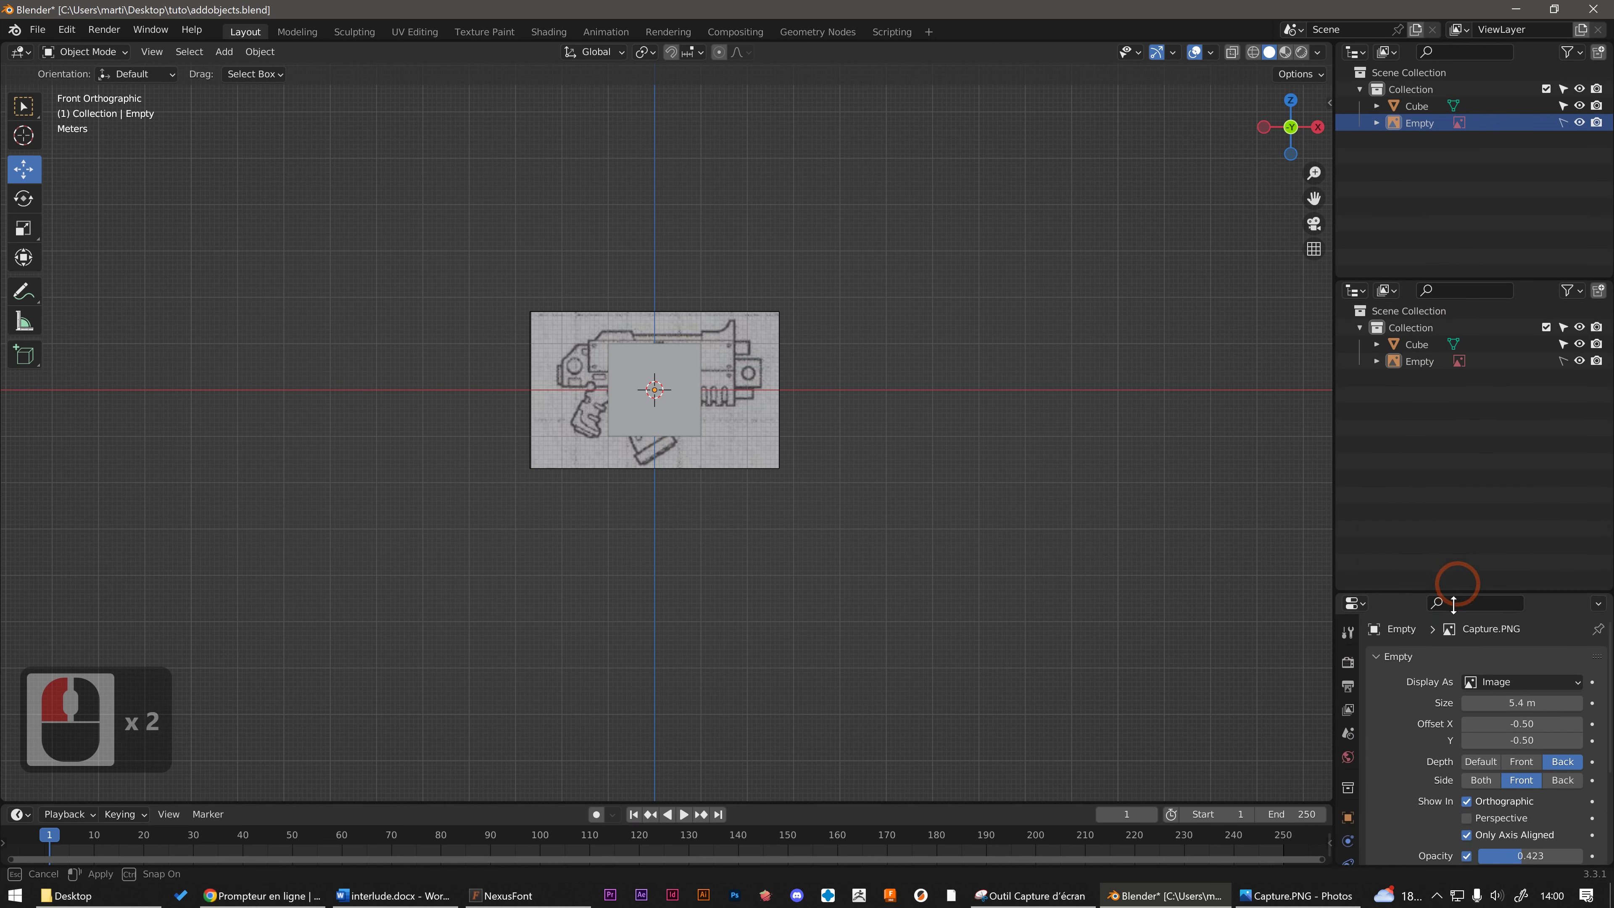
pyautogui.click(1418, 624)
# Step: Switch the Properties editor area to an Image Editor and display Capture.PNG in it
pyautogui.click(1365, 634)
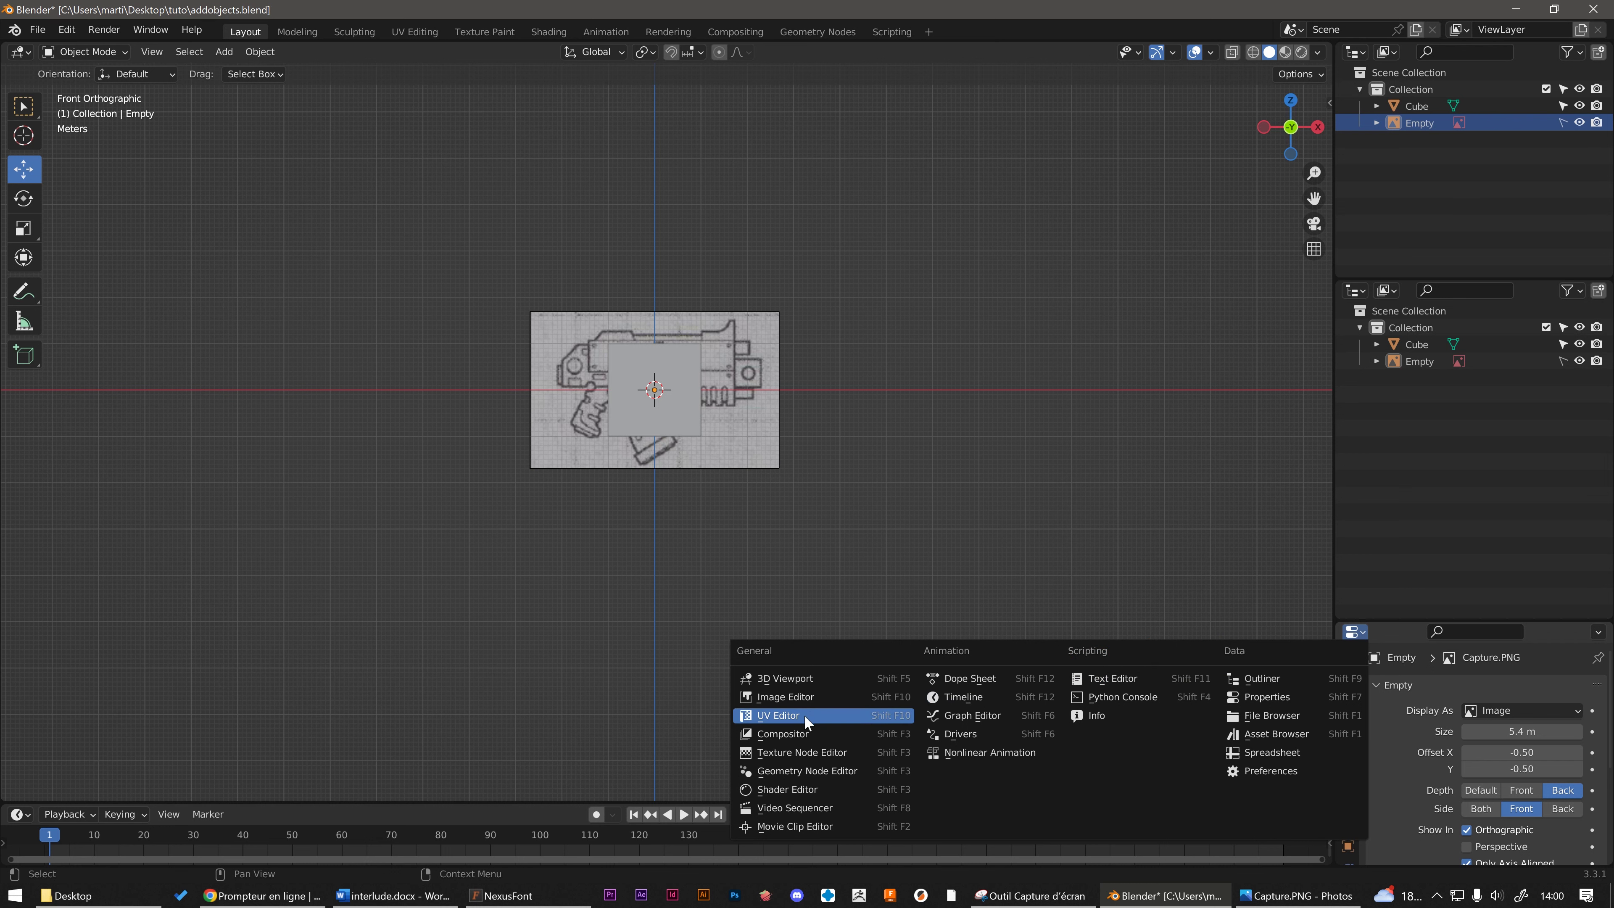
pyautogui.click(802, 697)
pyautogui.click(1467, 650)
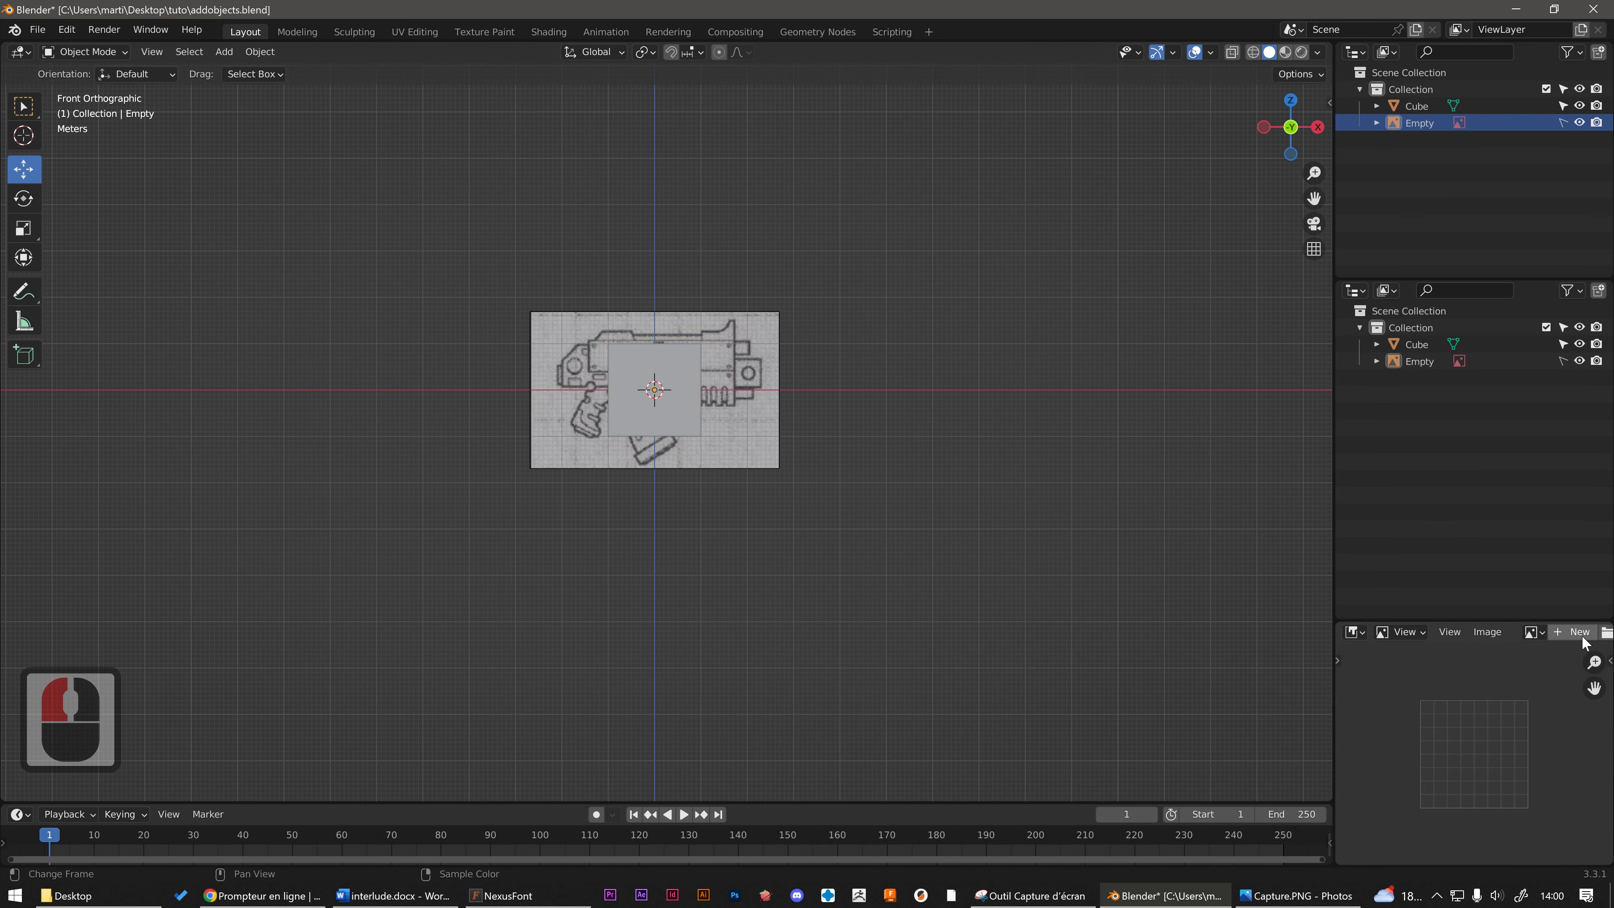
pyautogui.doubleClick(1603, 633)
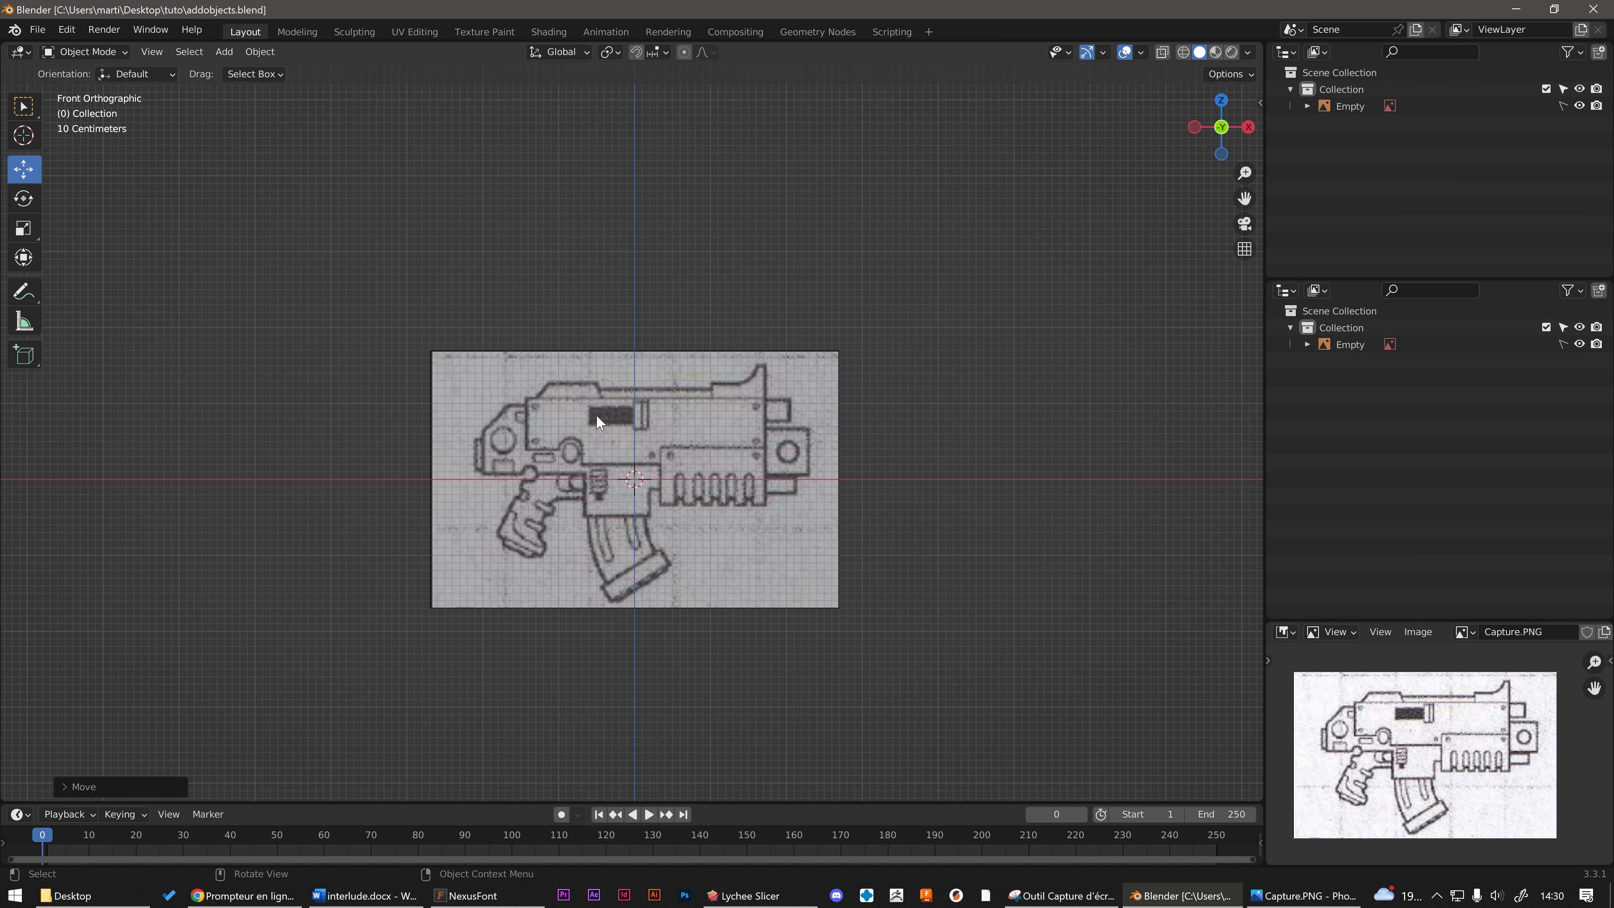
# Step: Add a cube mesh at the 3D cursor over the reference drawing in the front view
pyautogui.scroll(1, 597, 414)
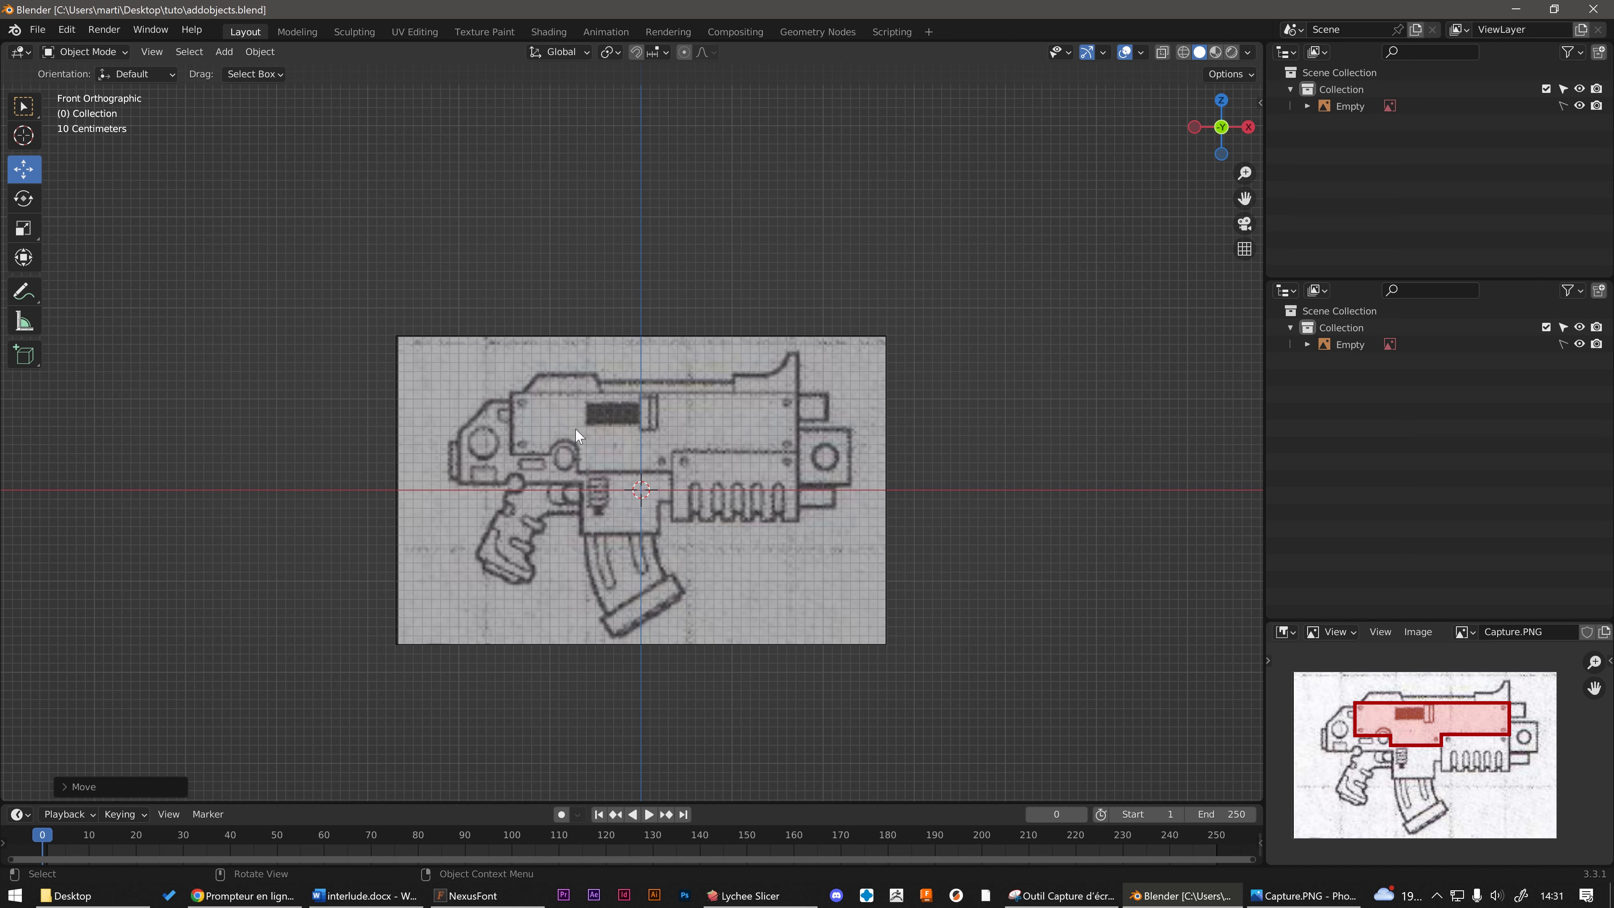
pyautogui.moveTo(509, 391); pyautogui.dragTo(580, 455)
pyautogui.hotkey('shift', 'a')
pyautogui.moveTo(653, 502)
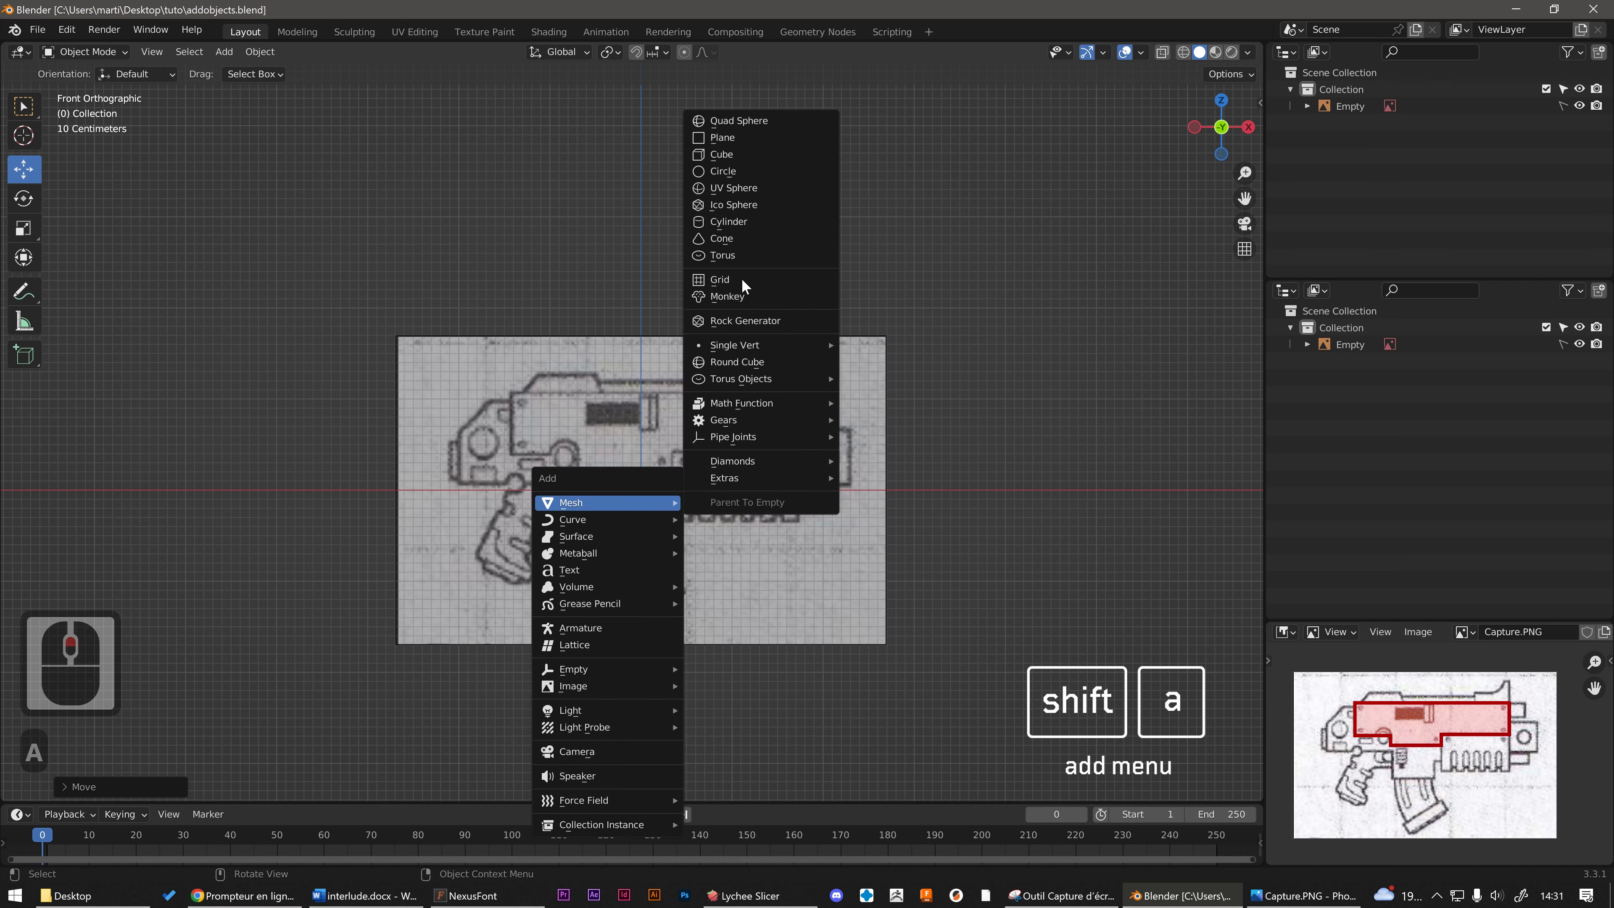
pyautogui.click(729, 156)
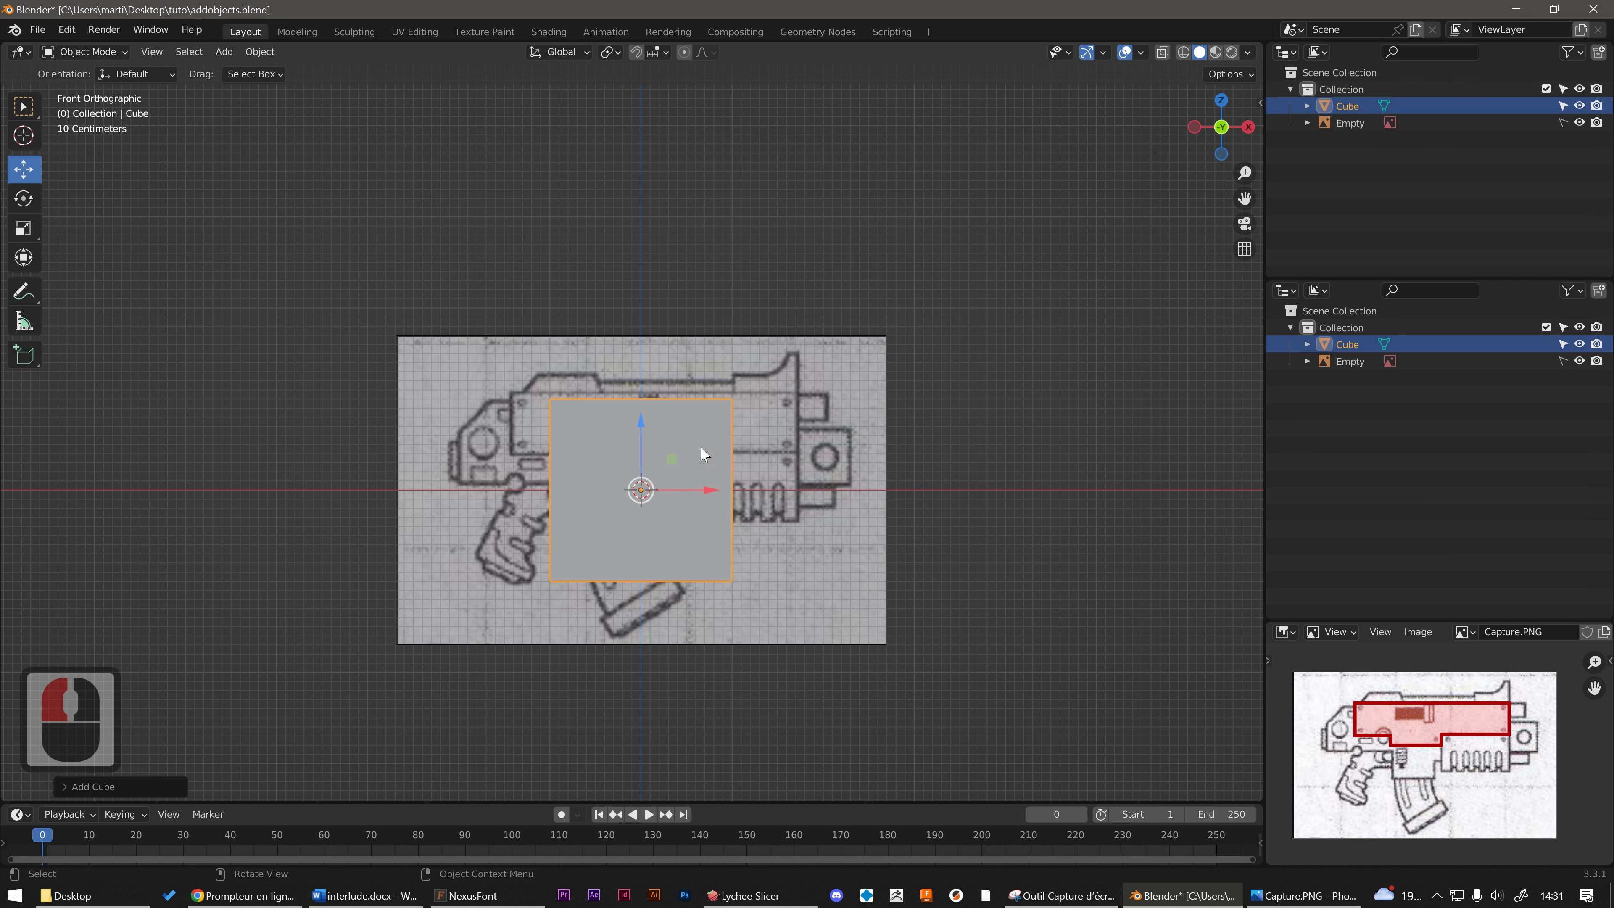
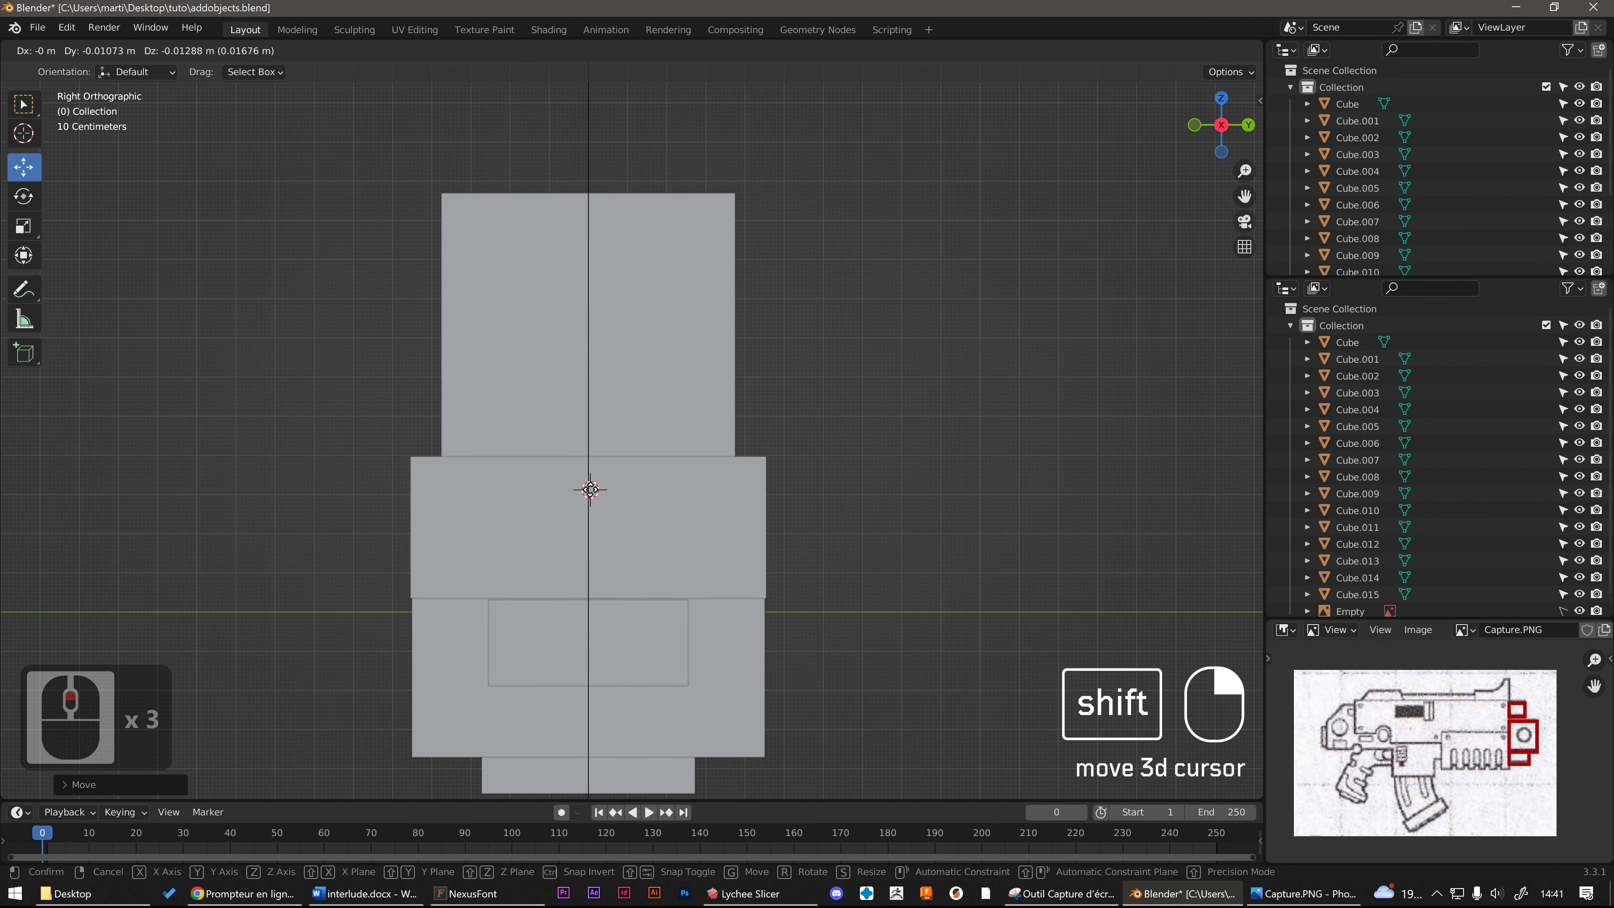
# Step: Add a cylinder at the 3D cursor in the right view, align it to the view and reduce its radius for the barrel
pyautogui.hotkey('shift', 'a')
pyautogui.moveTo(599, 482)
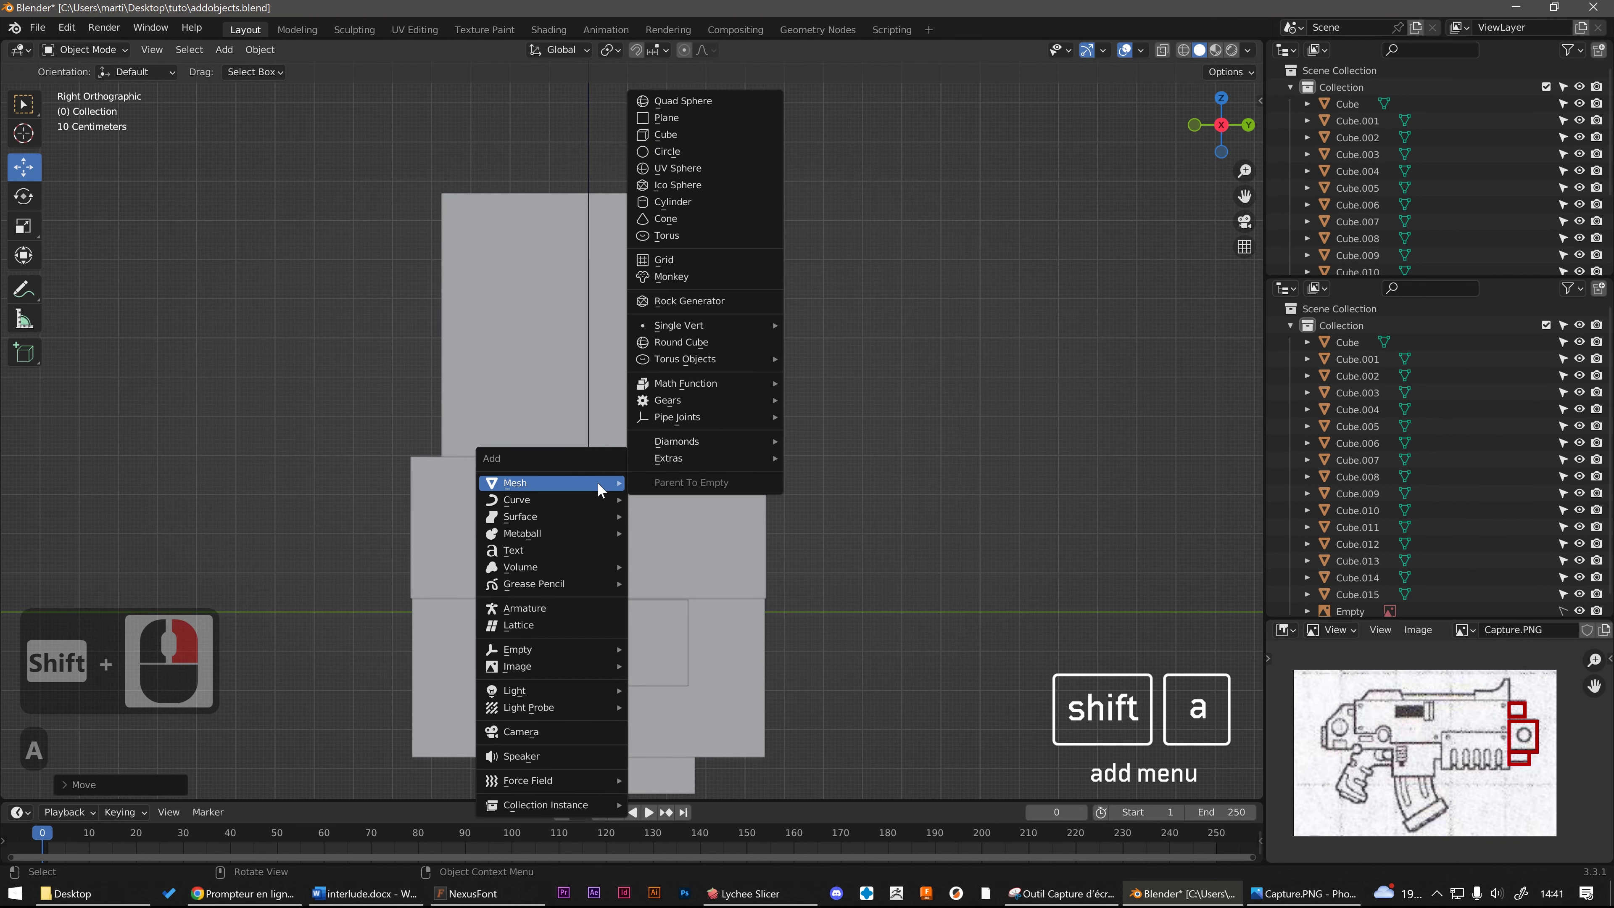
pyautogui.click(691, 200)
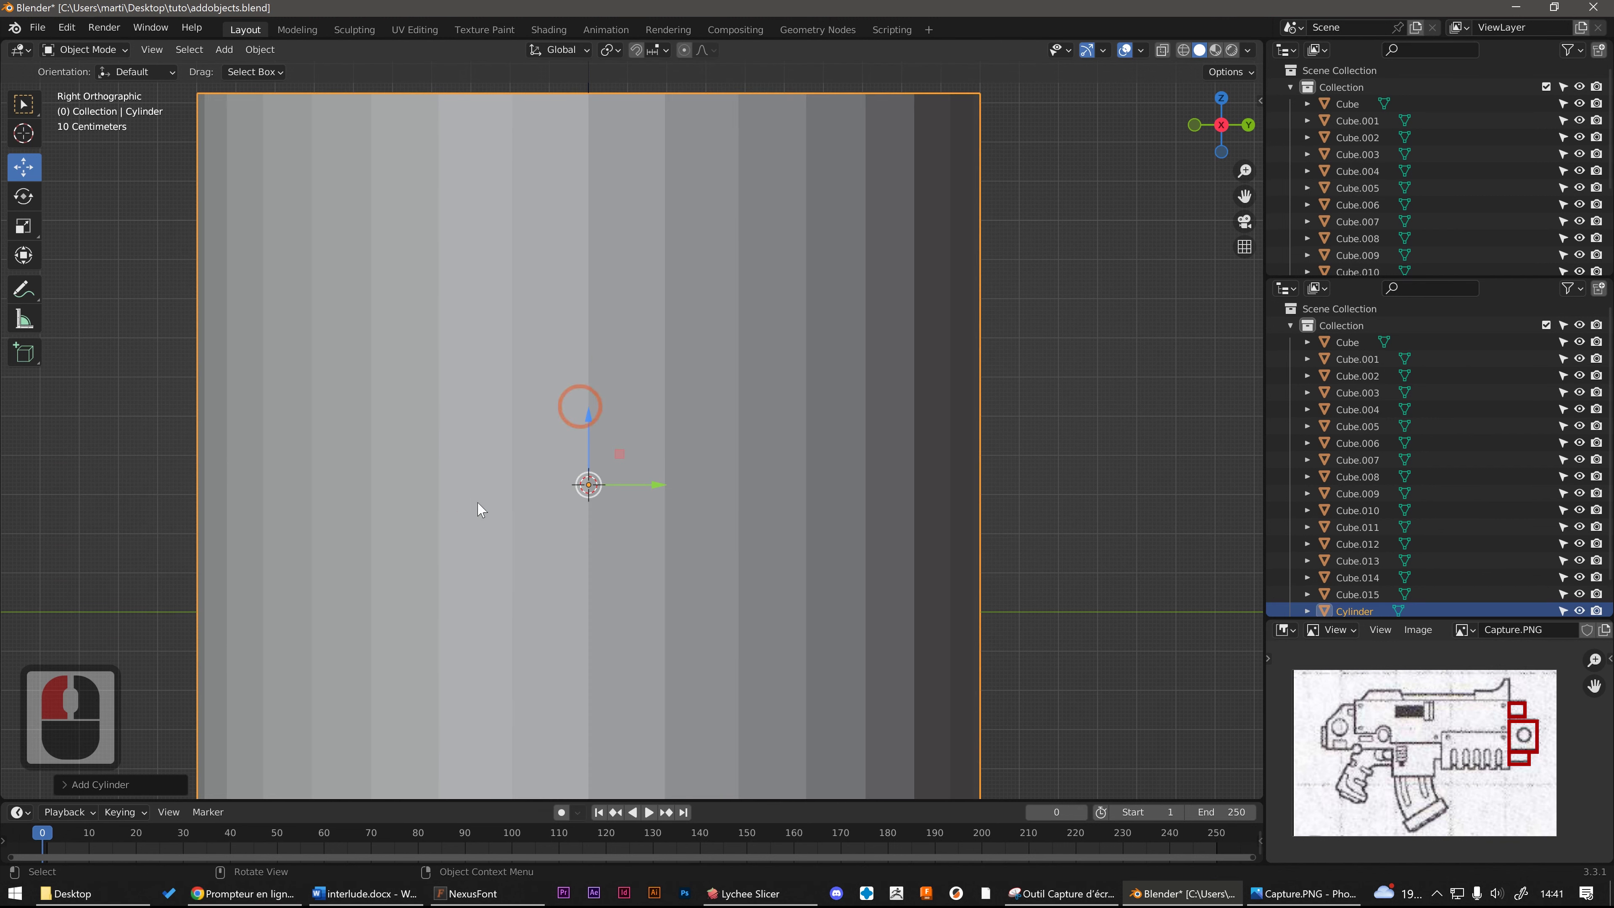
pyautogui.click(76, 784)
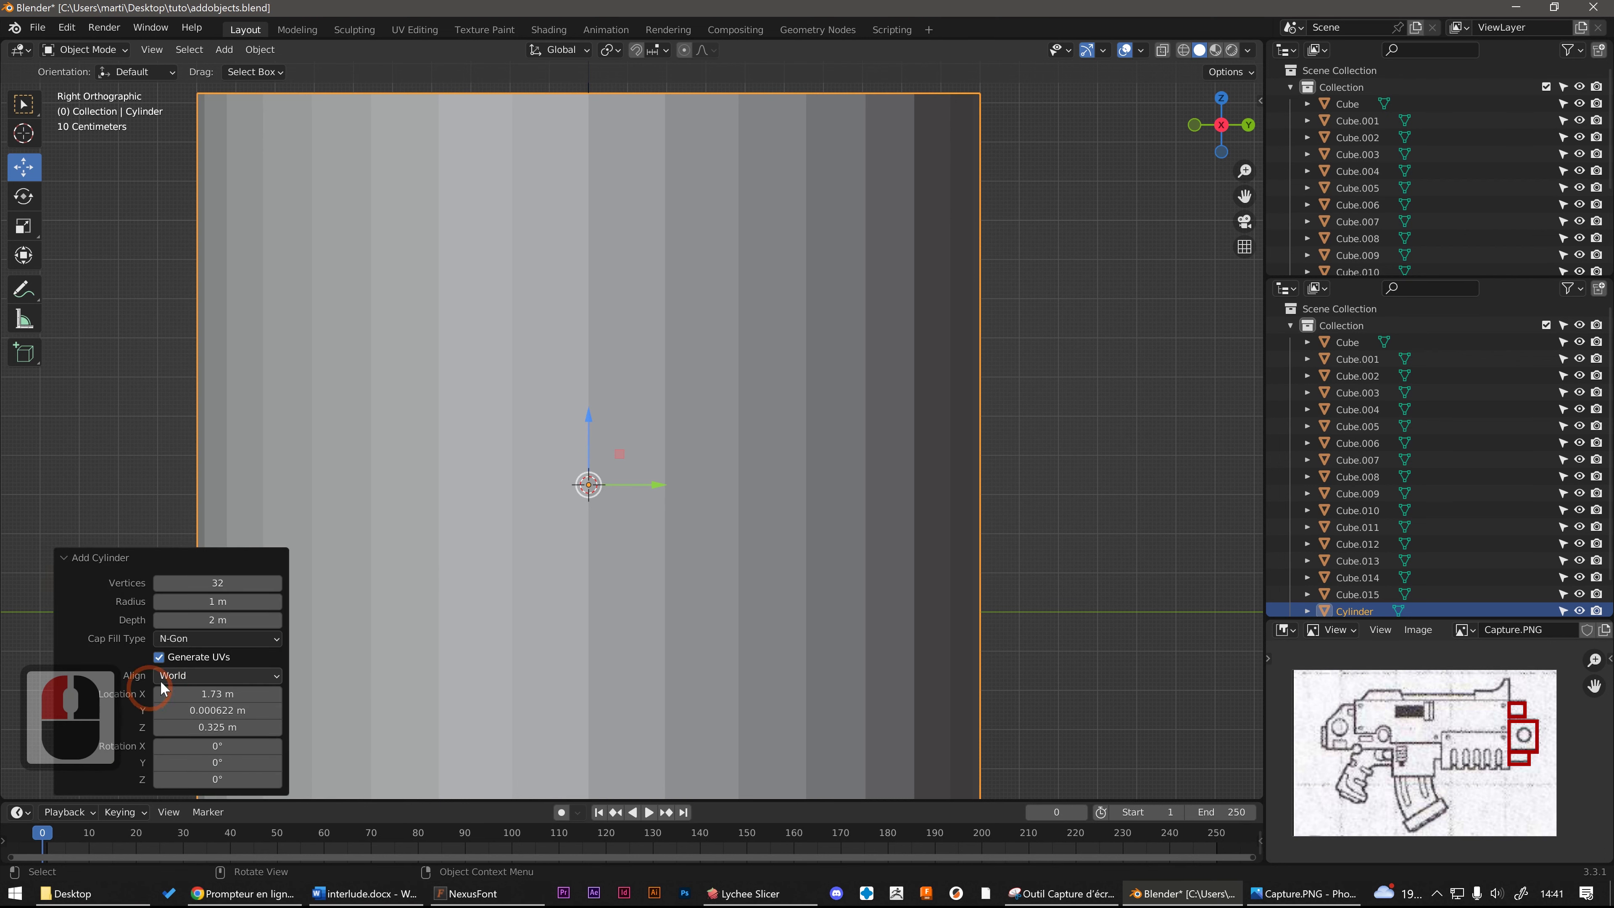
pyautogui.click(210, 676)
pyautogui.click(202, 713)
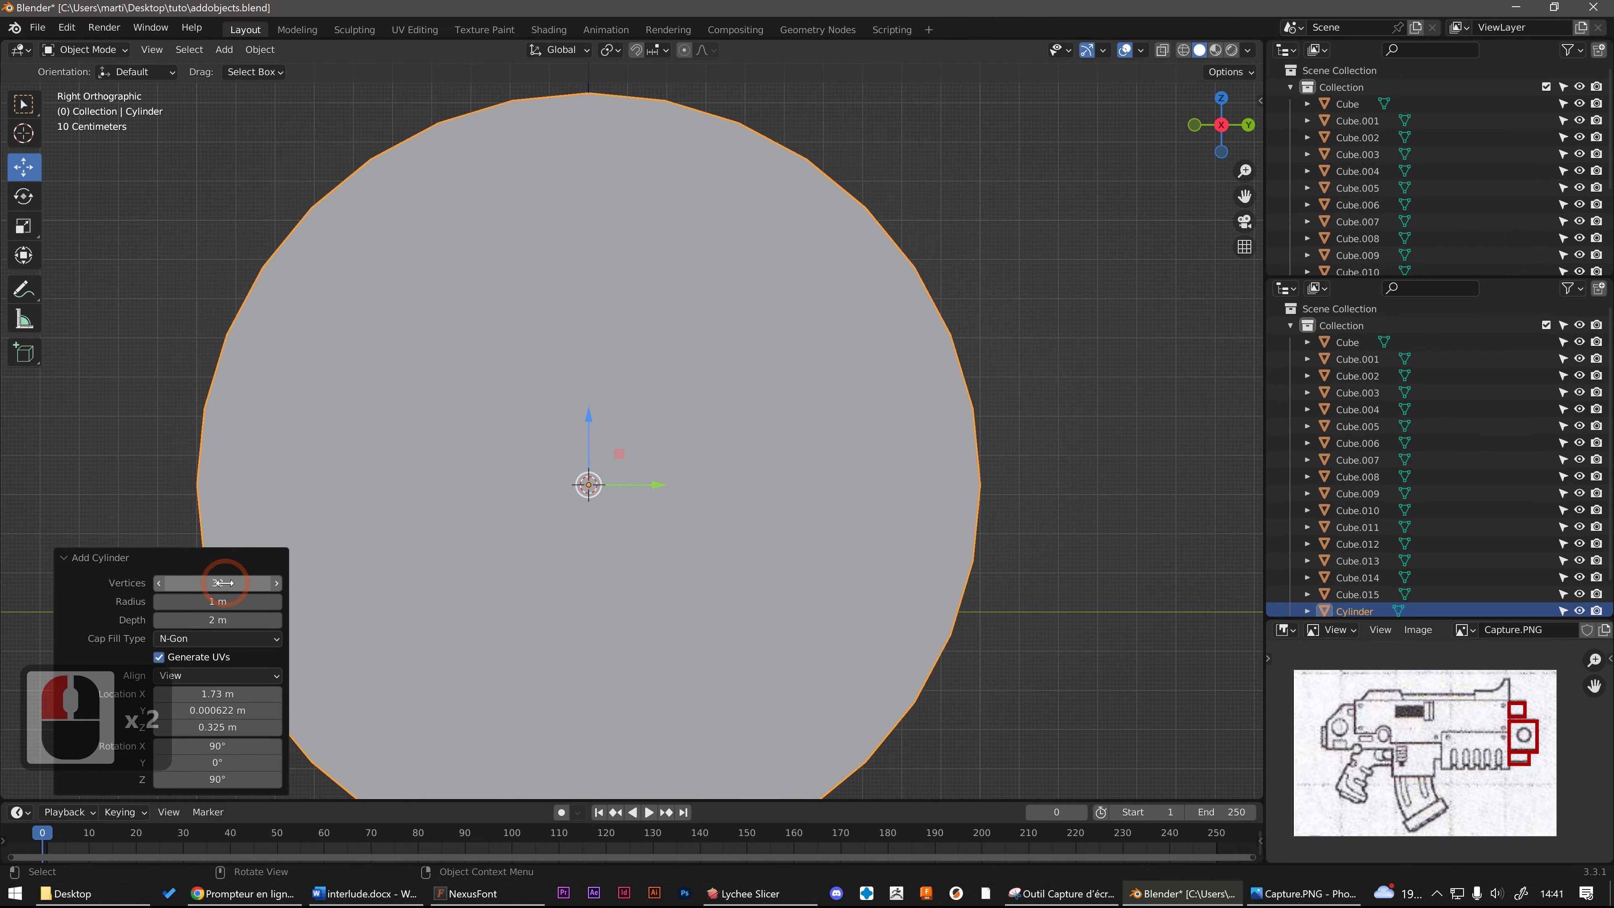
pyautogui.scroll(-3, 499, 558)
pyautogui.moveTo(222, 606); pyautogui.dragTo(184, 607)
# Step: Duplicate the barrel cylinder in the front view and raise the copy about 0.51 m along the Z axis
pyautogui.press('KP_1')
pyautogui.hotkey('shift', 'd')
pyautogui.middleClick(655, 397)
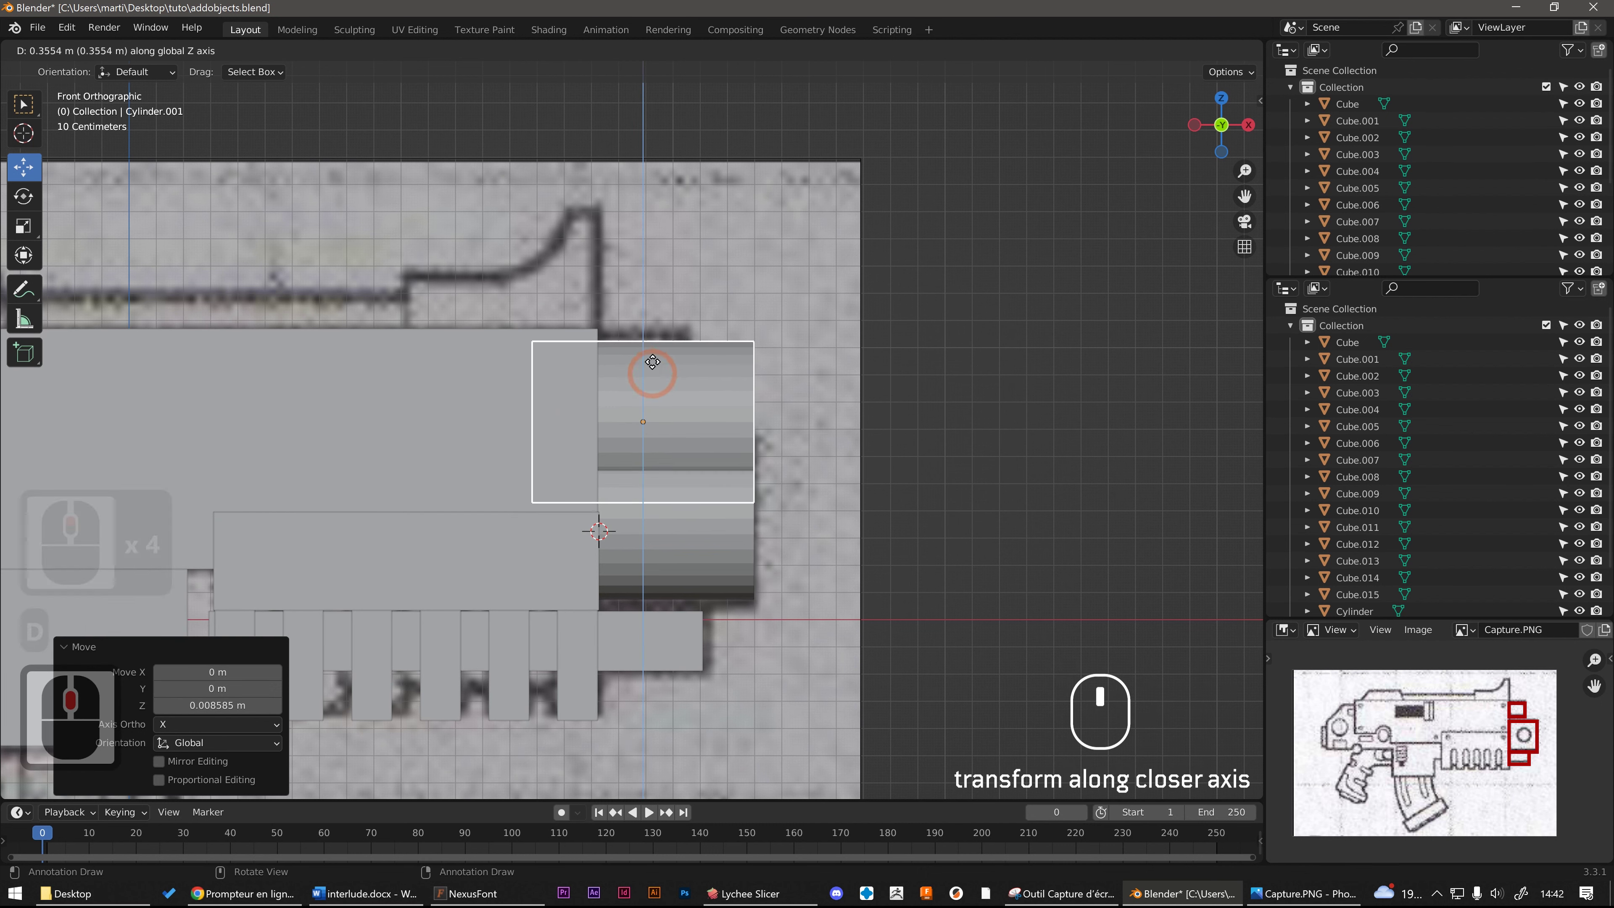
pyautogui.click(770, 335)
# Step: Scale the upper cylinder uniformly to about 0.6 and shift it slightly back toward the gun body to match the drawing
pyautogui.press('s')
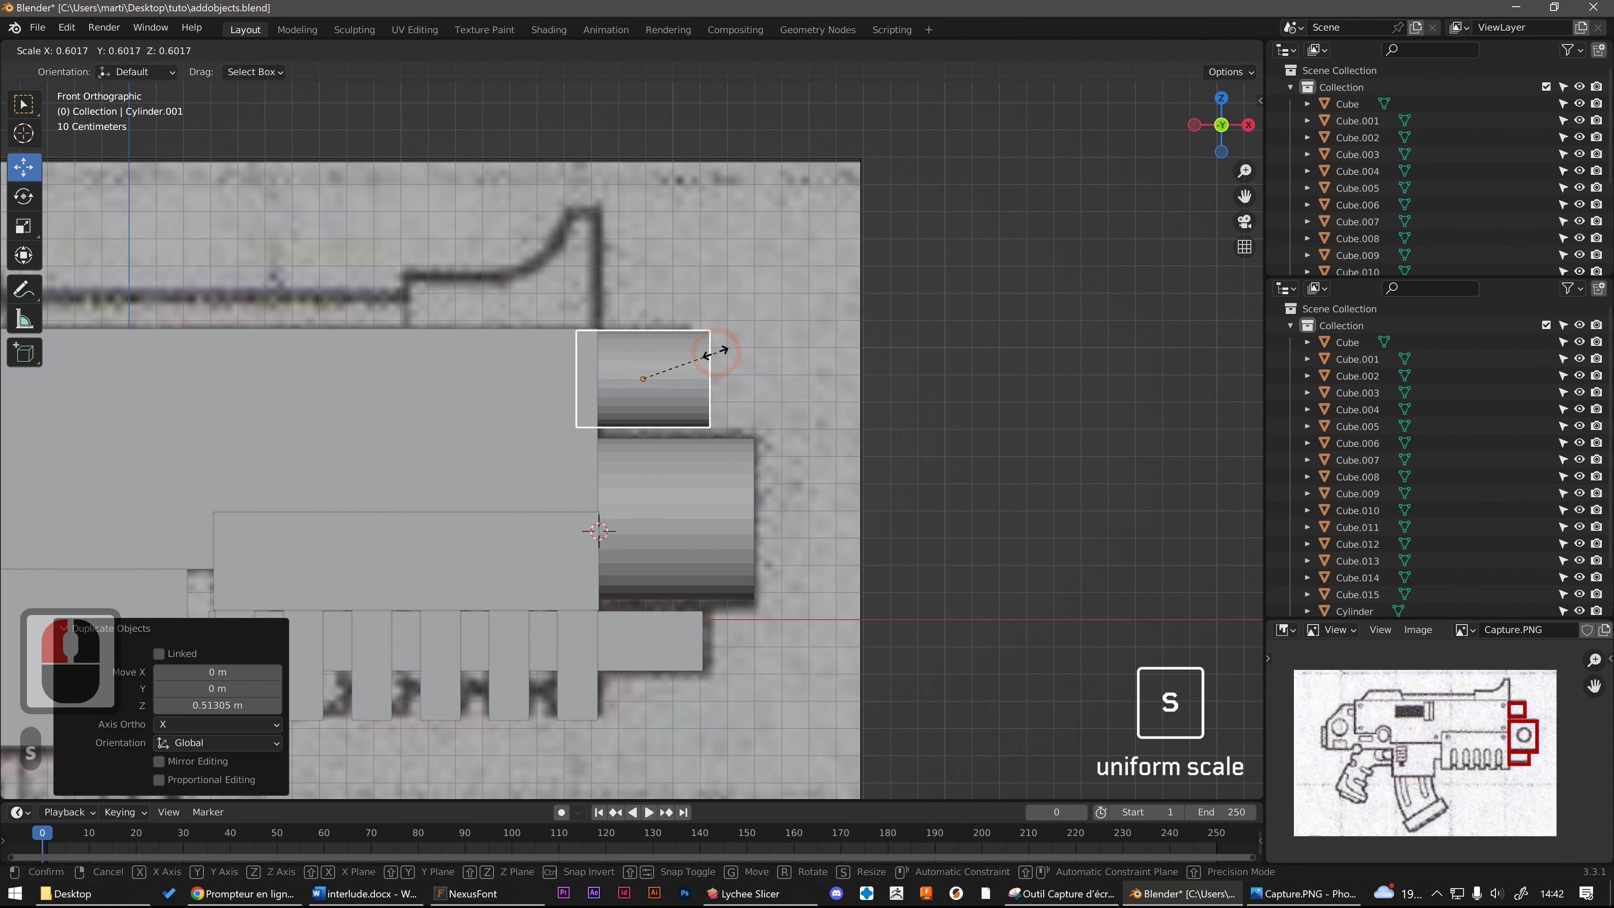
pyautogui.click(709, 351)
pyautogui.moveTo(695, 376); pyautogui.dragTo(673, 378)
pyautogui.scroll(-5, 686, 430)
pyautogui.keyDown('alt'); pyautogui.moveTo(686, 430); pyautogui.dragTo(705, 435, button='middle'); pyautogui.keyUp('alt')
pyautogui.click(788, 472)
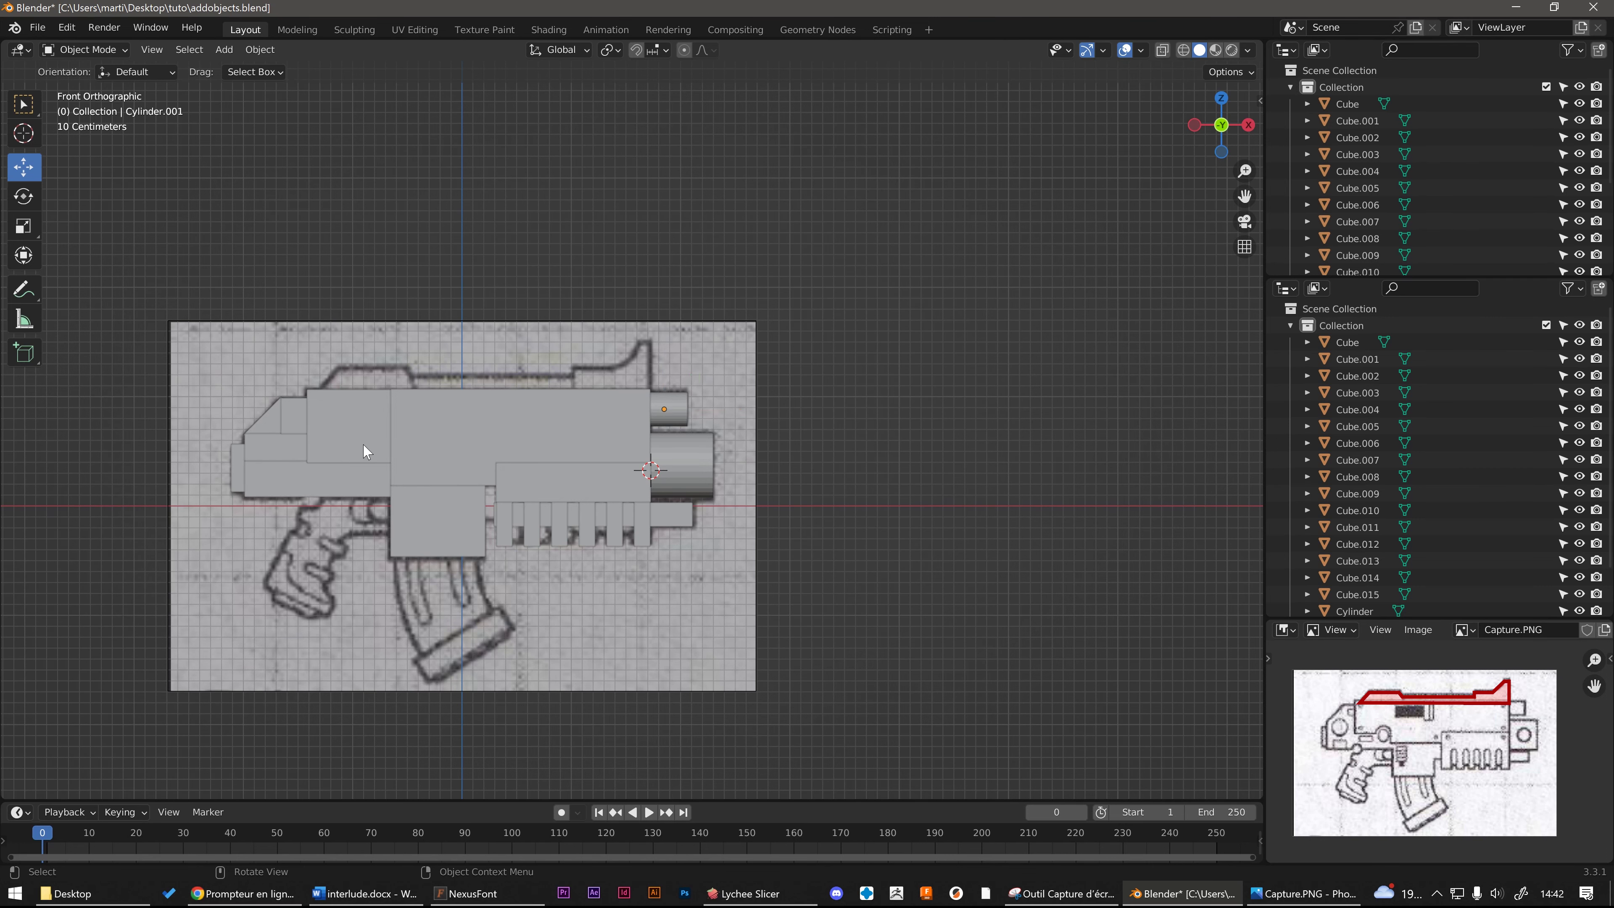
# Step: Duplicate the lower front bar and place the copy along the body's top edge, about -0.94 m in X and 1.18 m in Z
pyautogui.scroll(3, 607, 342)
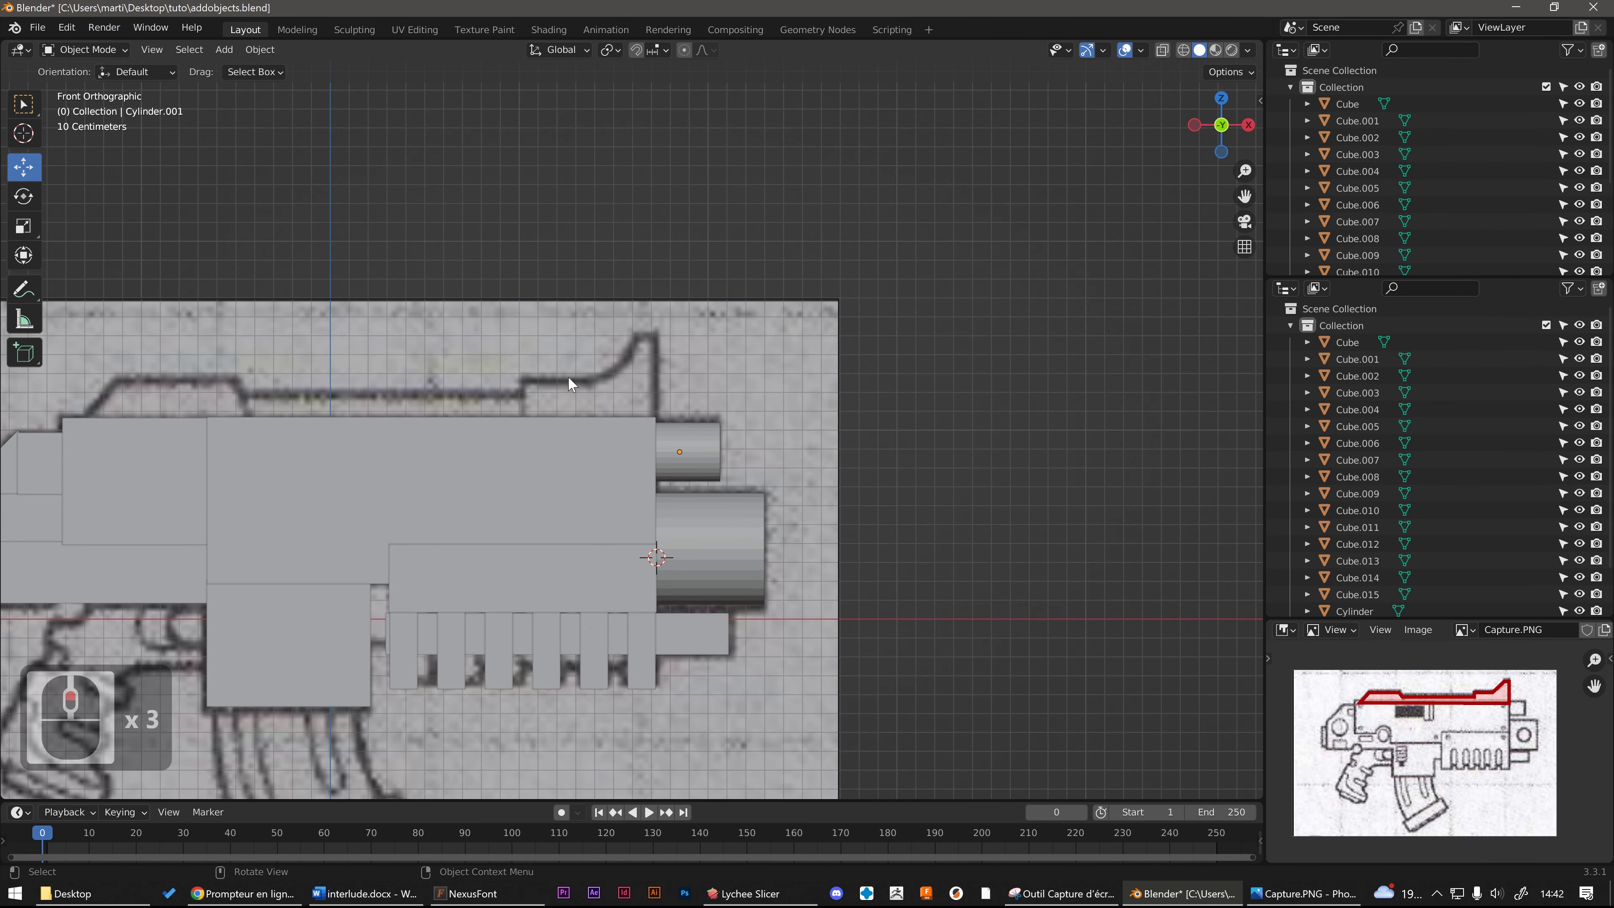
pyautogui.scroll(-2, 611, 497)
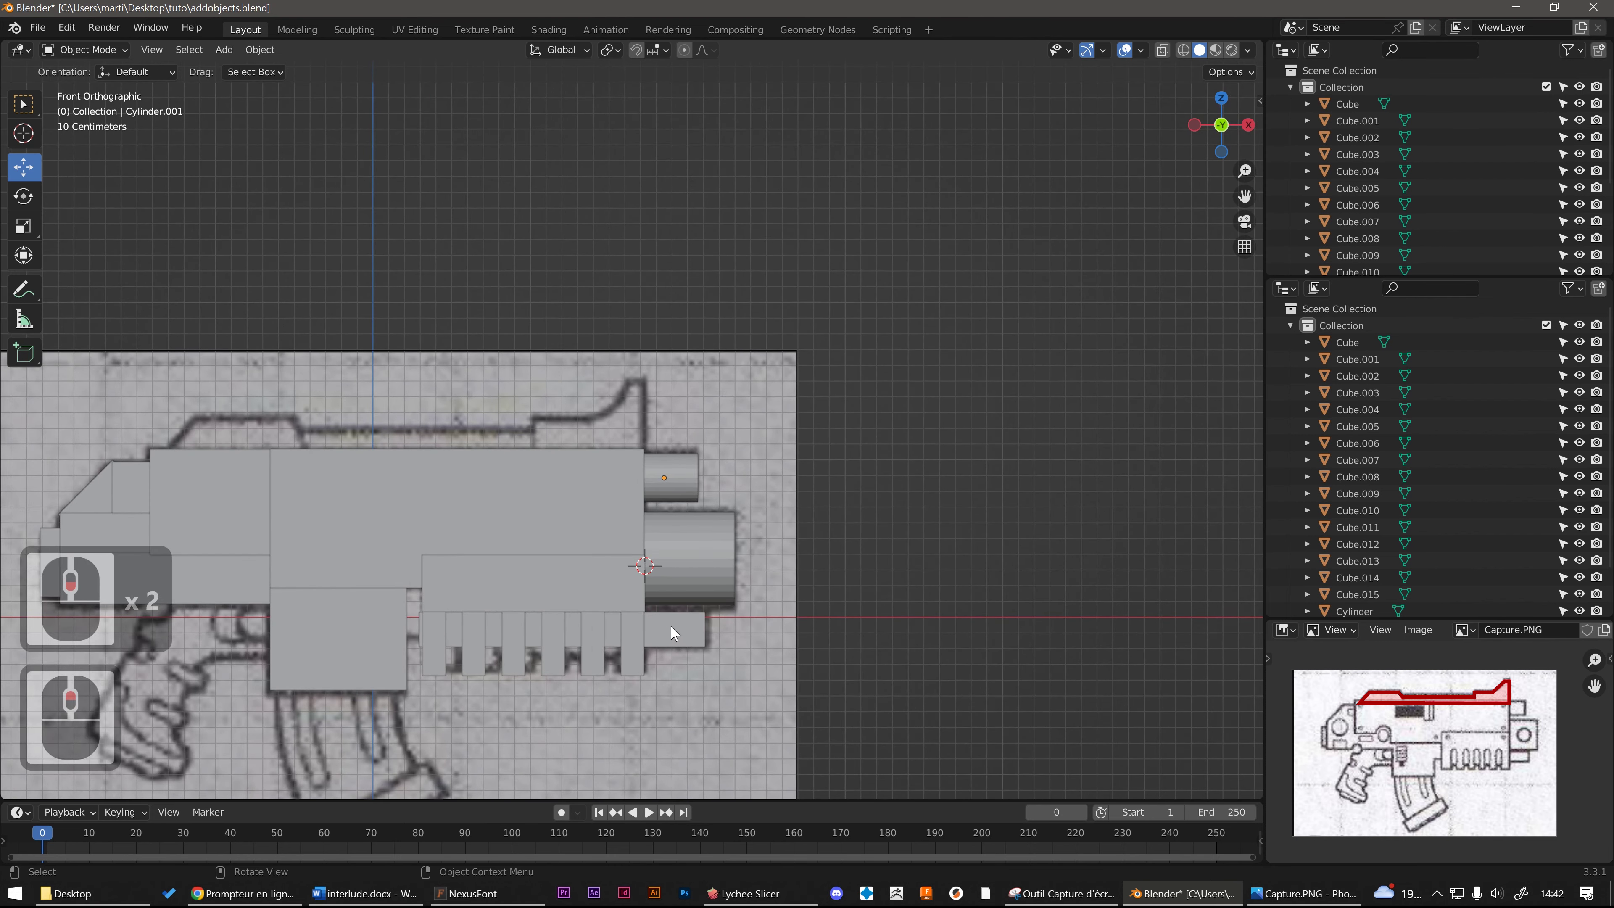
pyautogui.click(672, 632)
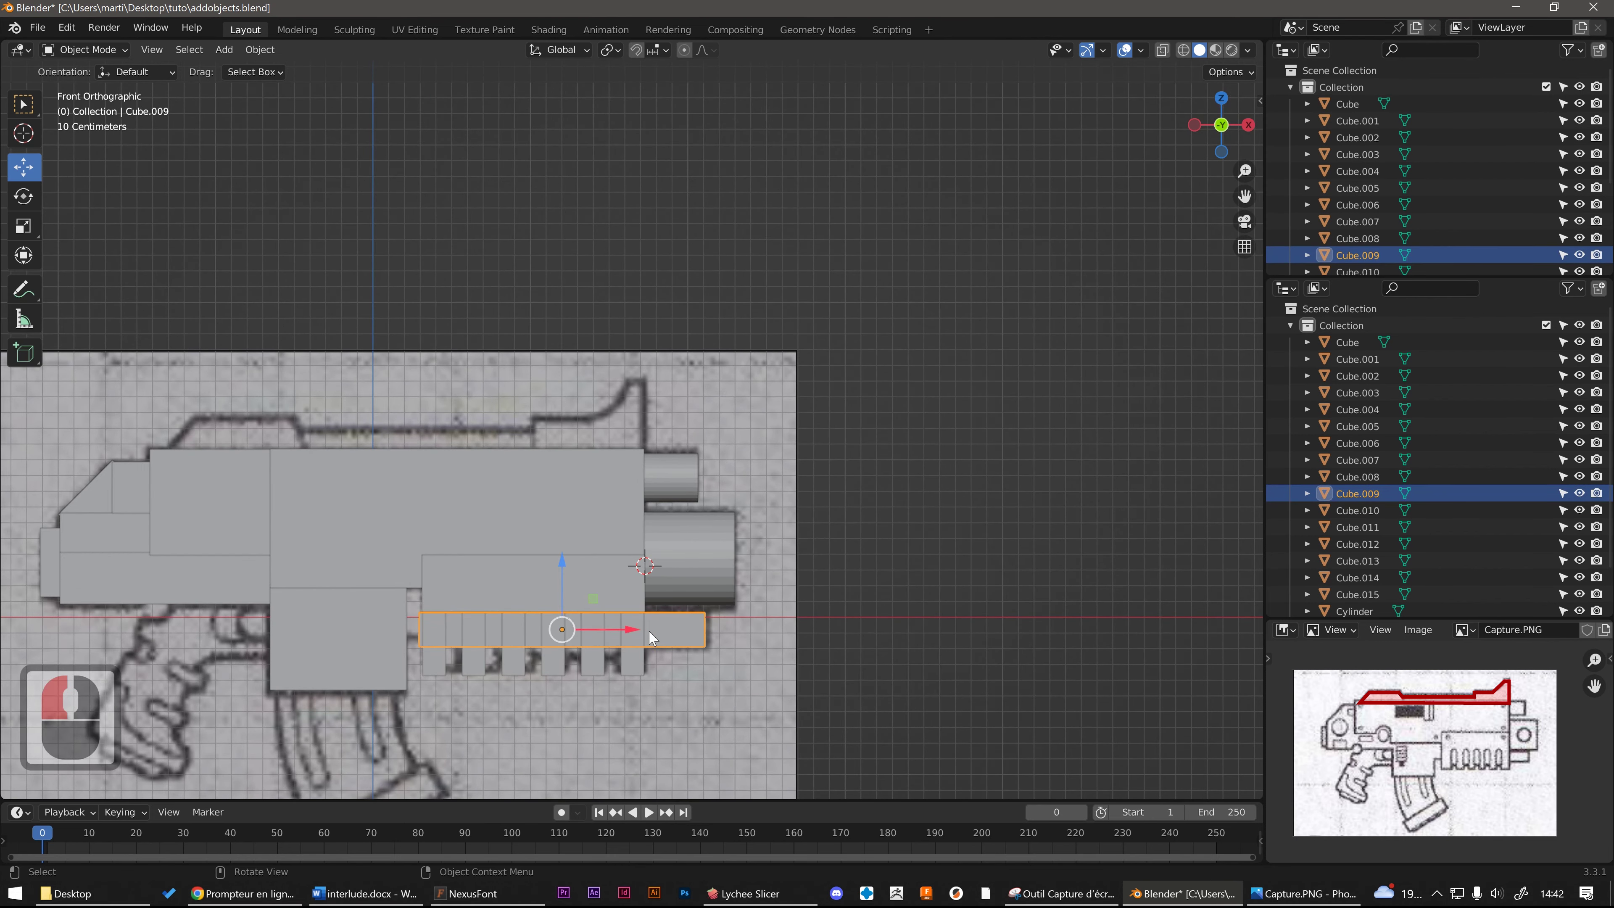
pyautogui.hotkey('shift', 'd')
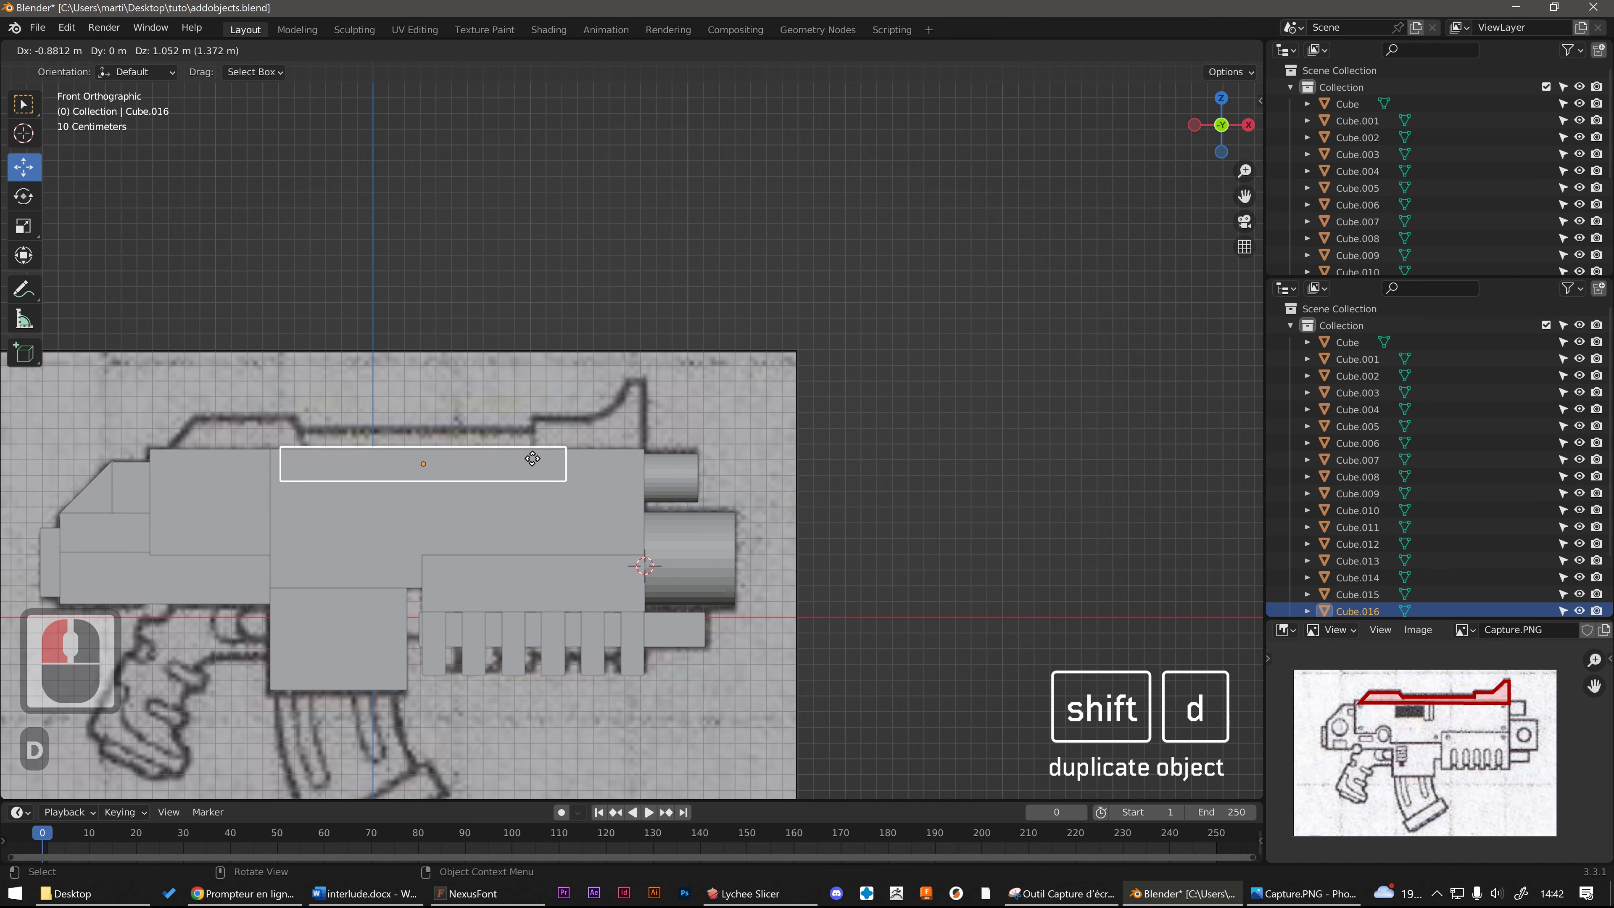
pyautogui.click(525, 446)
# Step: Narrow the top rail block to about 0.457 along the Y axis and return to the front view
pyautogui.moveTo(530, 443); pyautogui.dragTo(640, 486, button='middle')
pyautogui.press('s')
pyautogui.press('y')
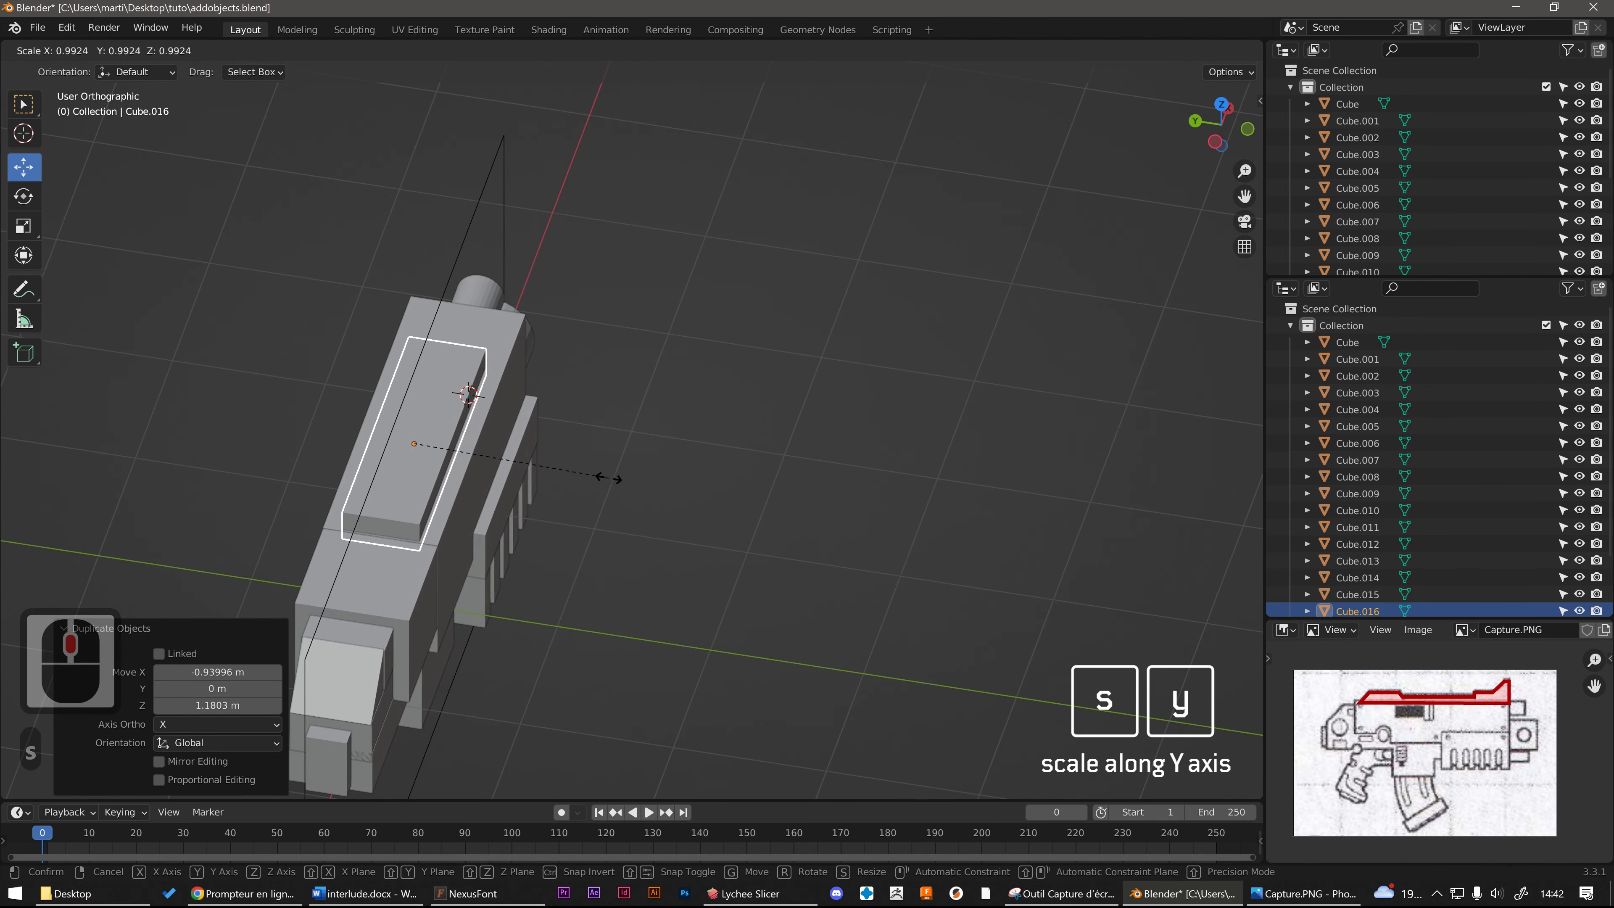
pyautogui.click(530, 421)
pyautogui.keyDown('alt'); pyautogui.moveTo(530, 421); pyautogui.dragTo(401, 354, button='middle'); pyautogui.keyUp('alt')
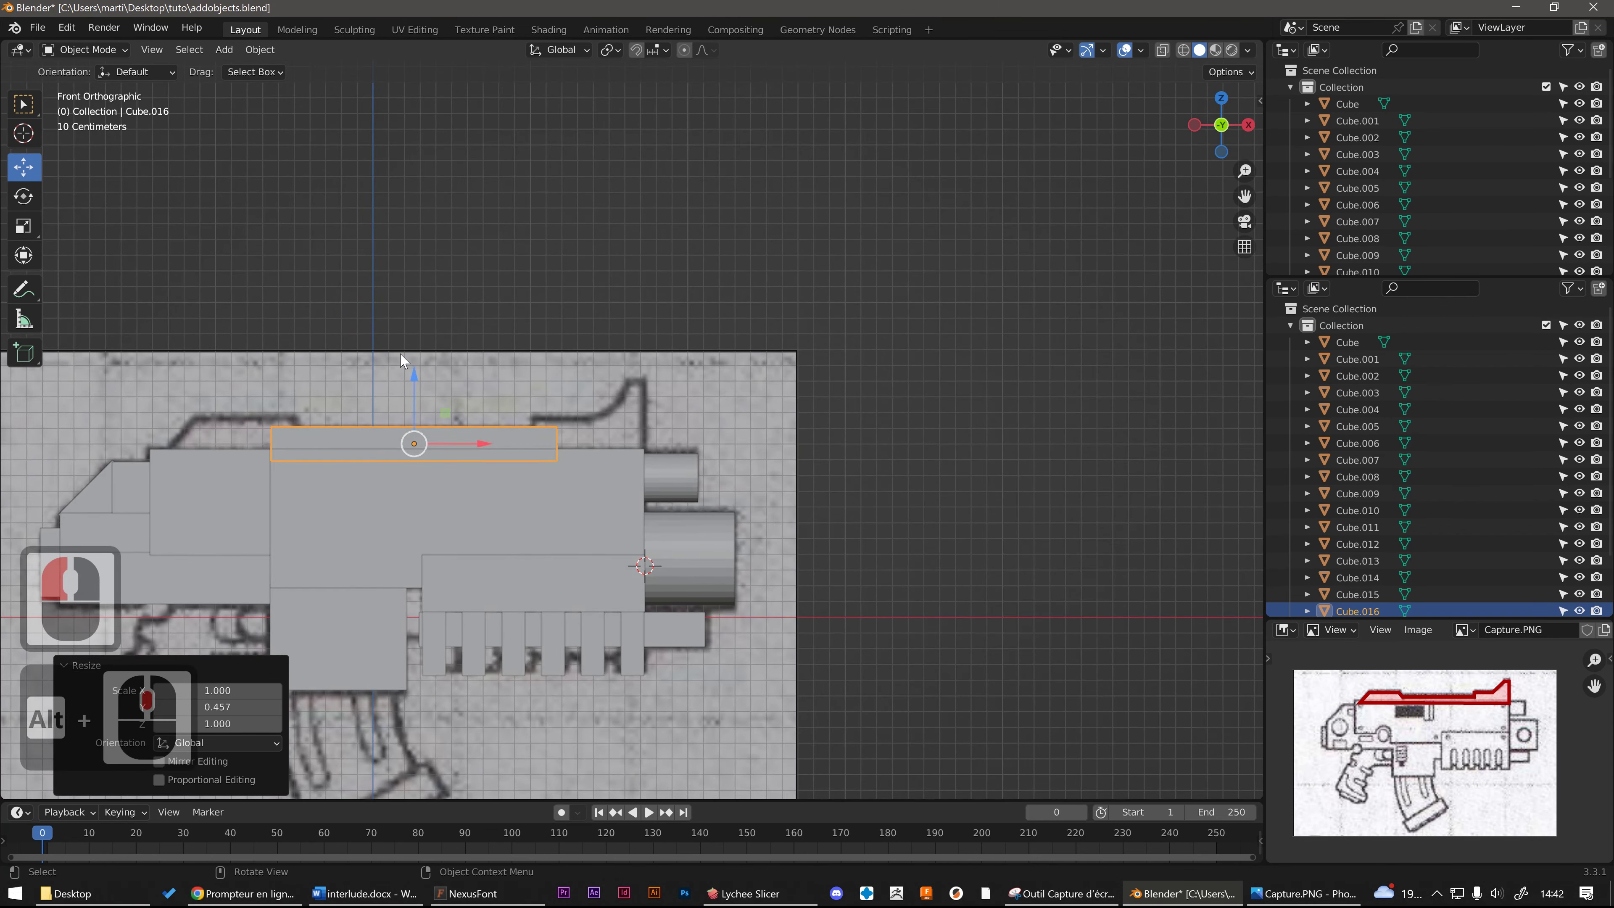
# Step: Duplicate the frontmost vertical fin and raise the copy about 1.20 m to form the front sight post
pyautogui.click(634, 649)
pyautogui.hotkey('shift', 'd')
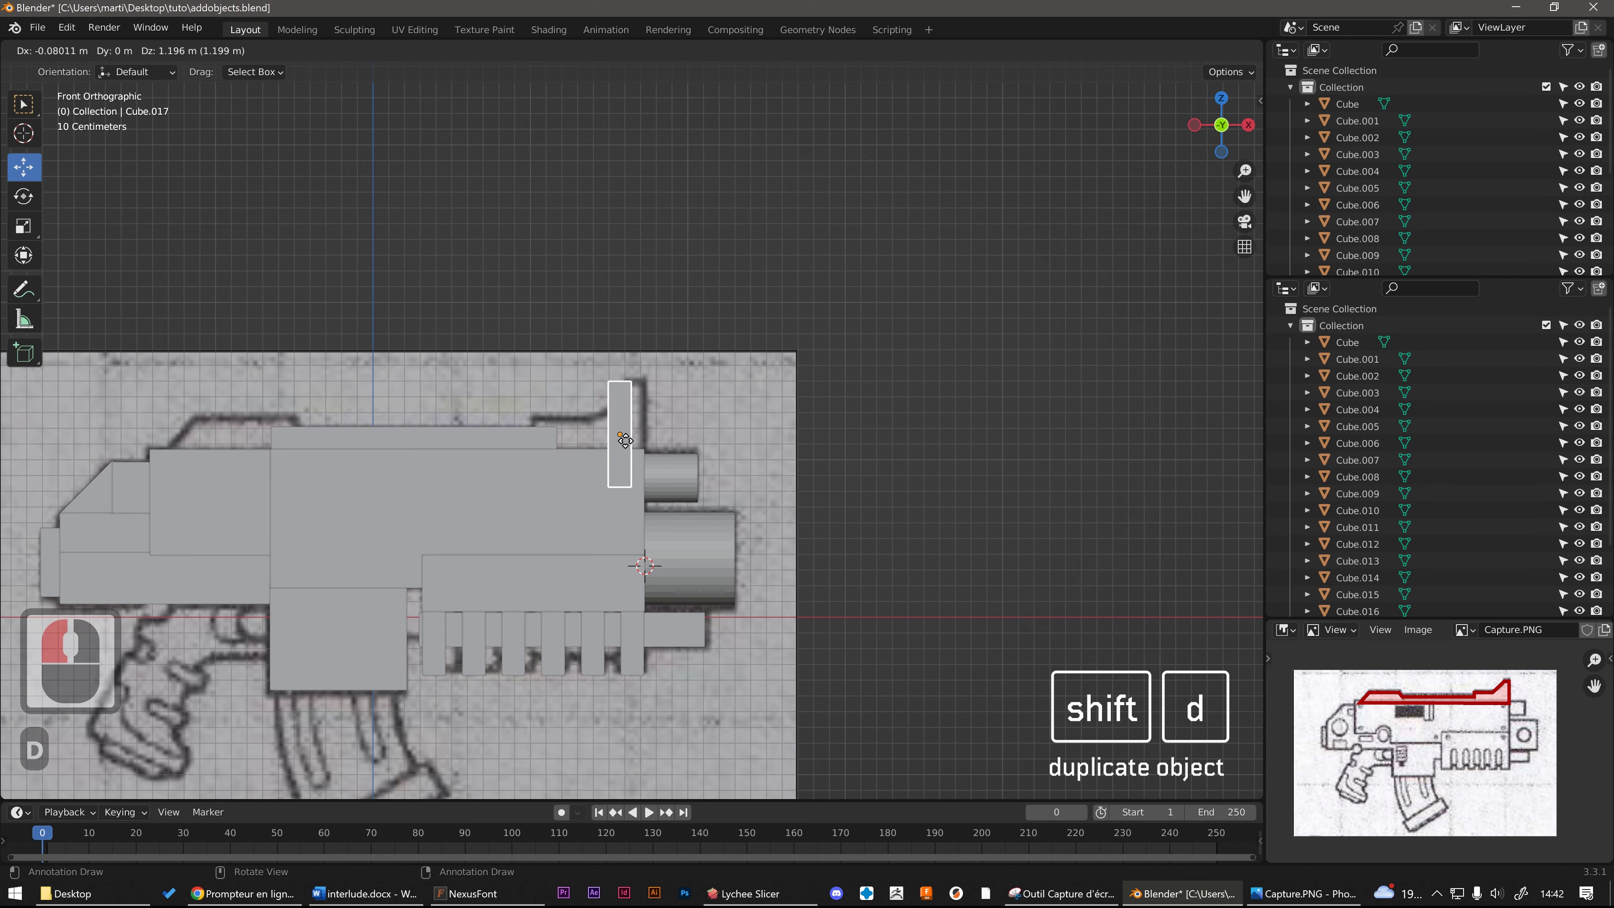
pyautogui.click(629, 439)
# Step: Narrow the front sight post to about 0.357 along the Y axis and return to the front view
pyautogui.moveTo(629, 439); pyautogui.dragTo(684, 454, button='middle')
pyautogui.press('s')
pyautogui.press('y')
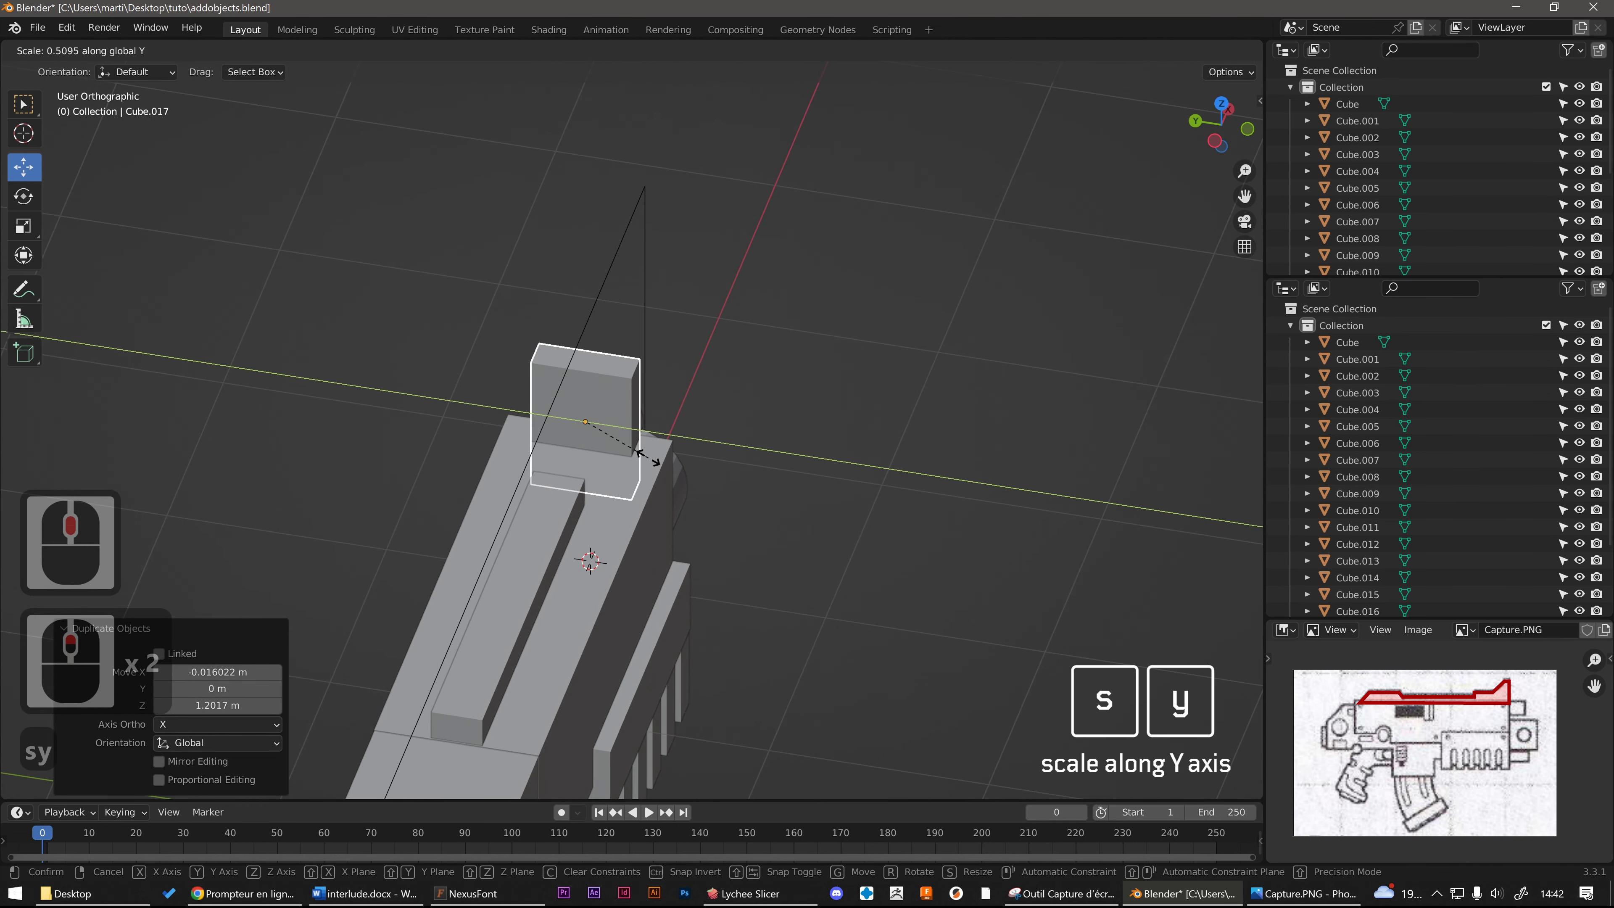
pyautogui.click(623, 443)
pyautogui.moveTo(623, 443); pyautogui.dragTo(552, 325, button='middle')
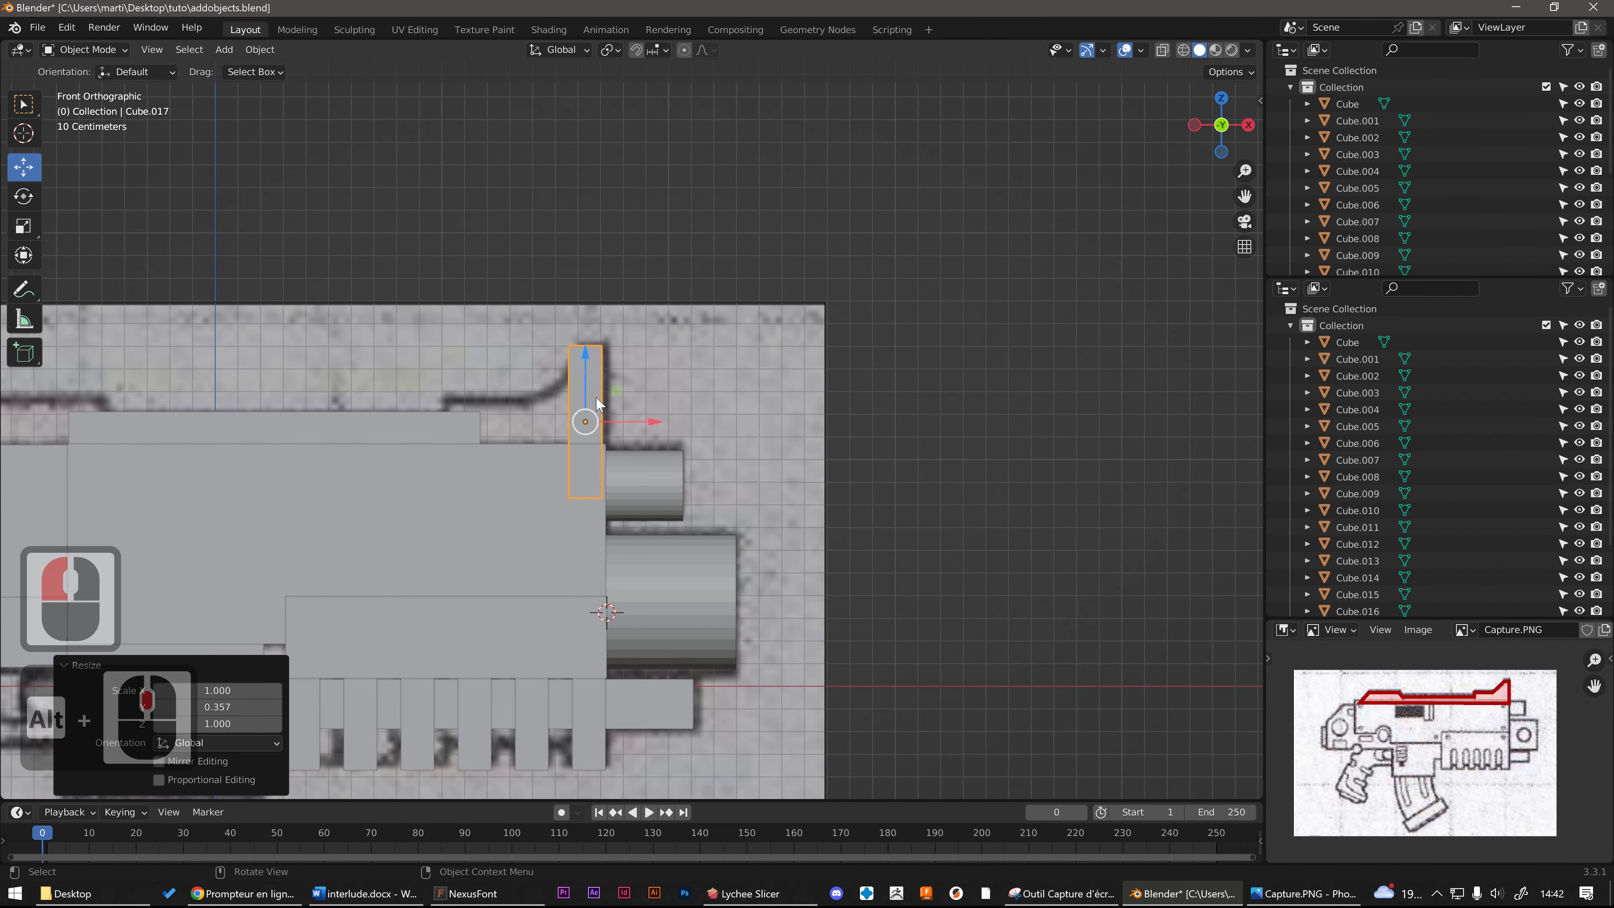
# Step: Scale the front sight post to about 1.275 along X and shift it about -0.033 m along X
pyautogui.press('s')
pyautogui.press('x')
pyautogui.click(654, 422)
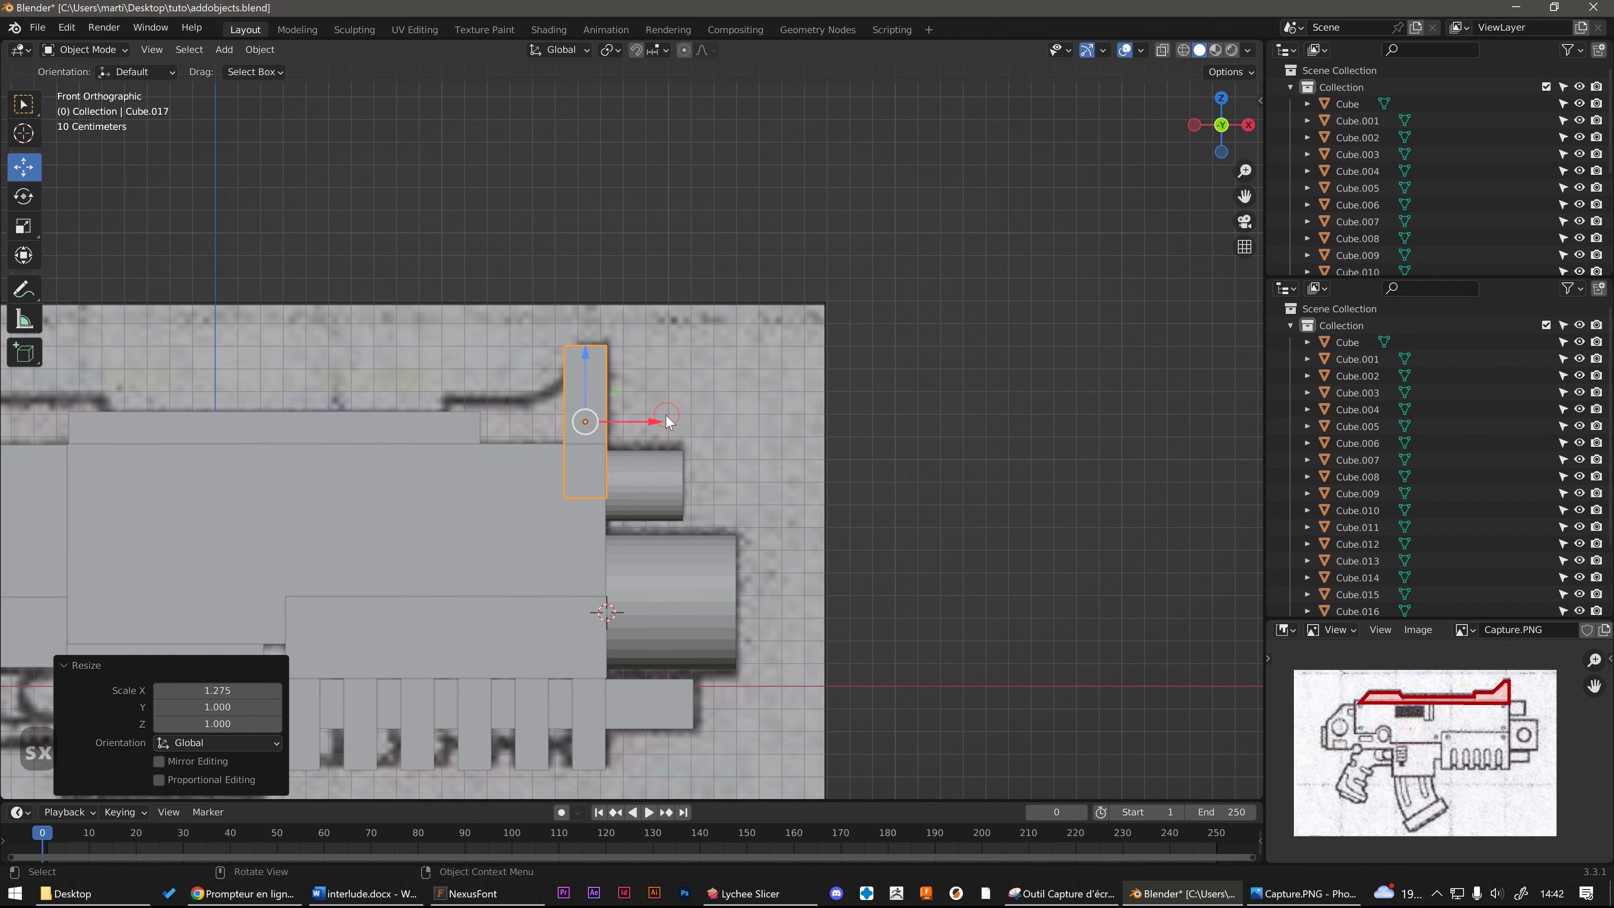
pyautogui.moveTo(643, 422); pyautogui.dragTo(637, 422)
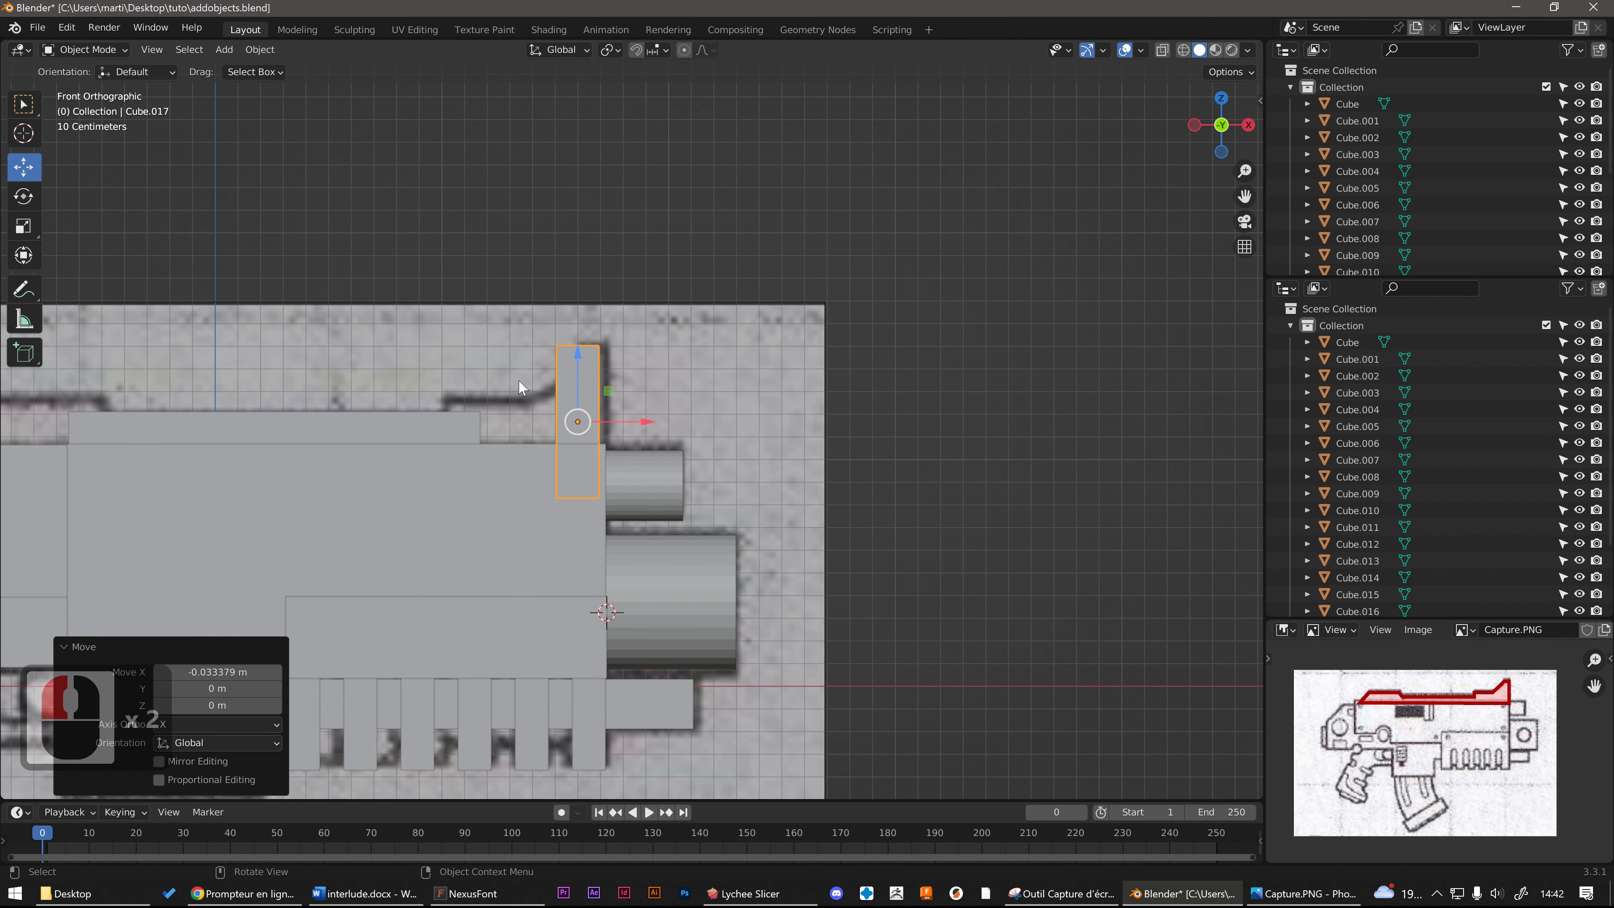
# Step: Duplicate the front sight post in place and rotate the copy 90° around the view axis
pyautogui.hotkey('shift', 'd')
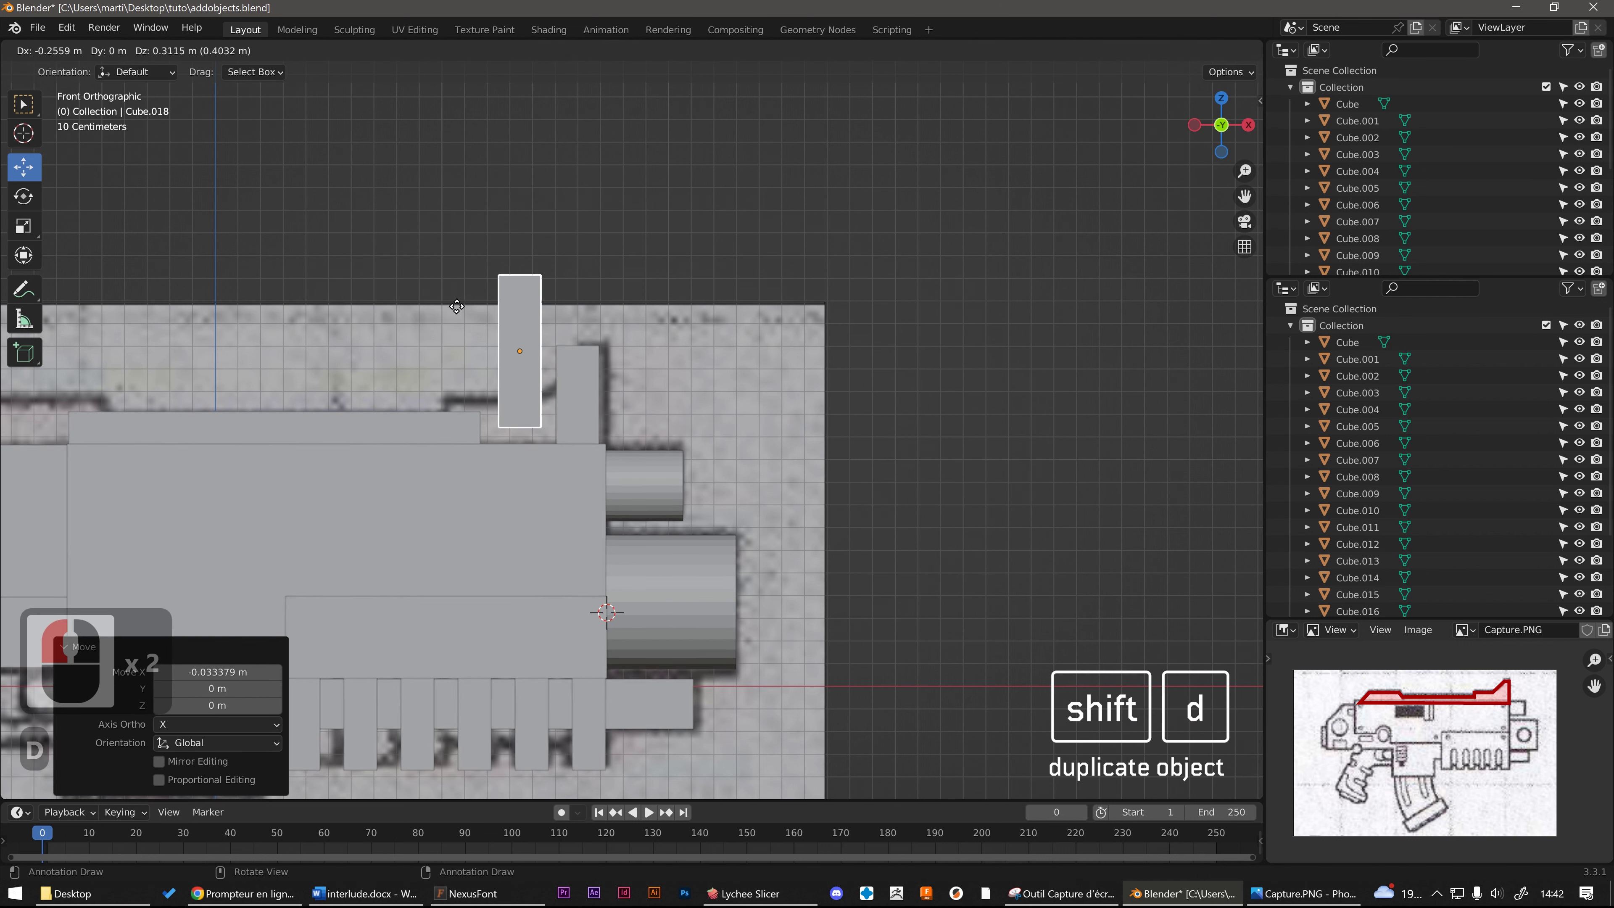
pyautogui.press('r')
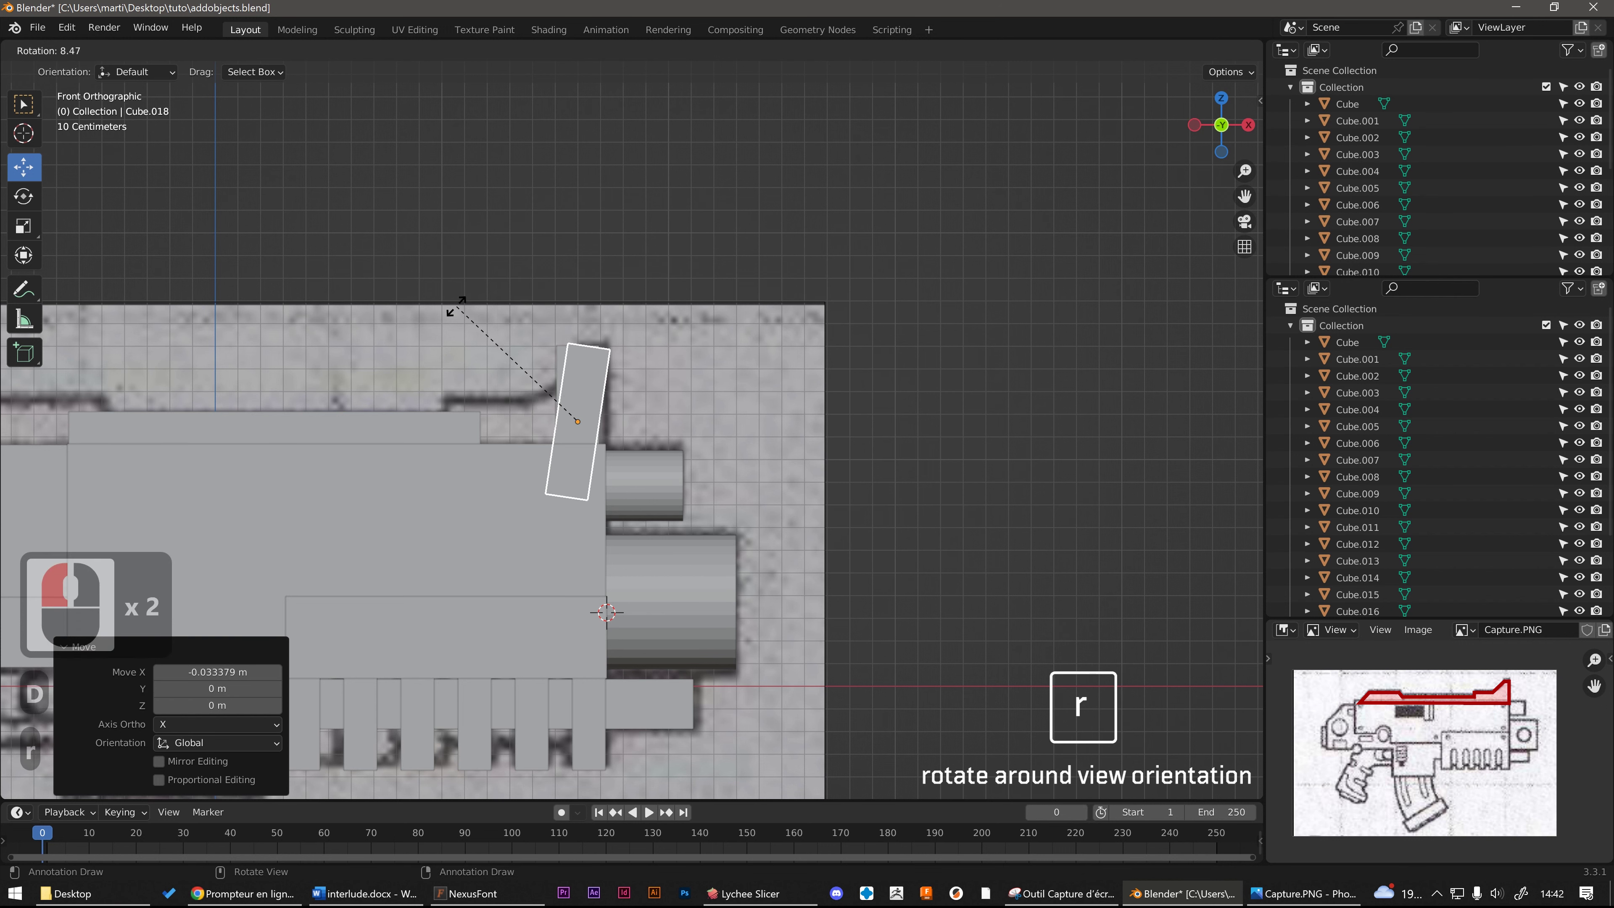
pyautogui.write('90')
pyautogui.press('Return')
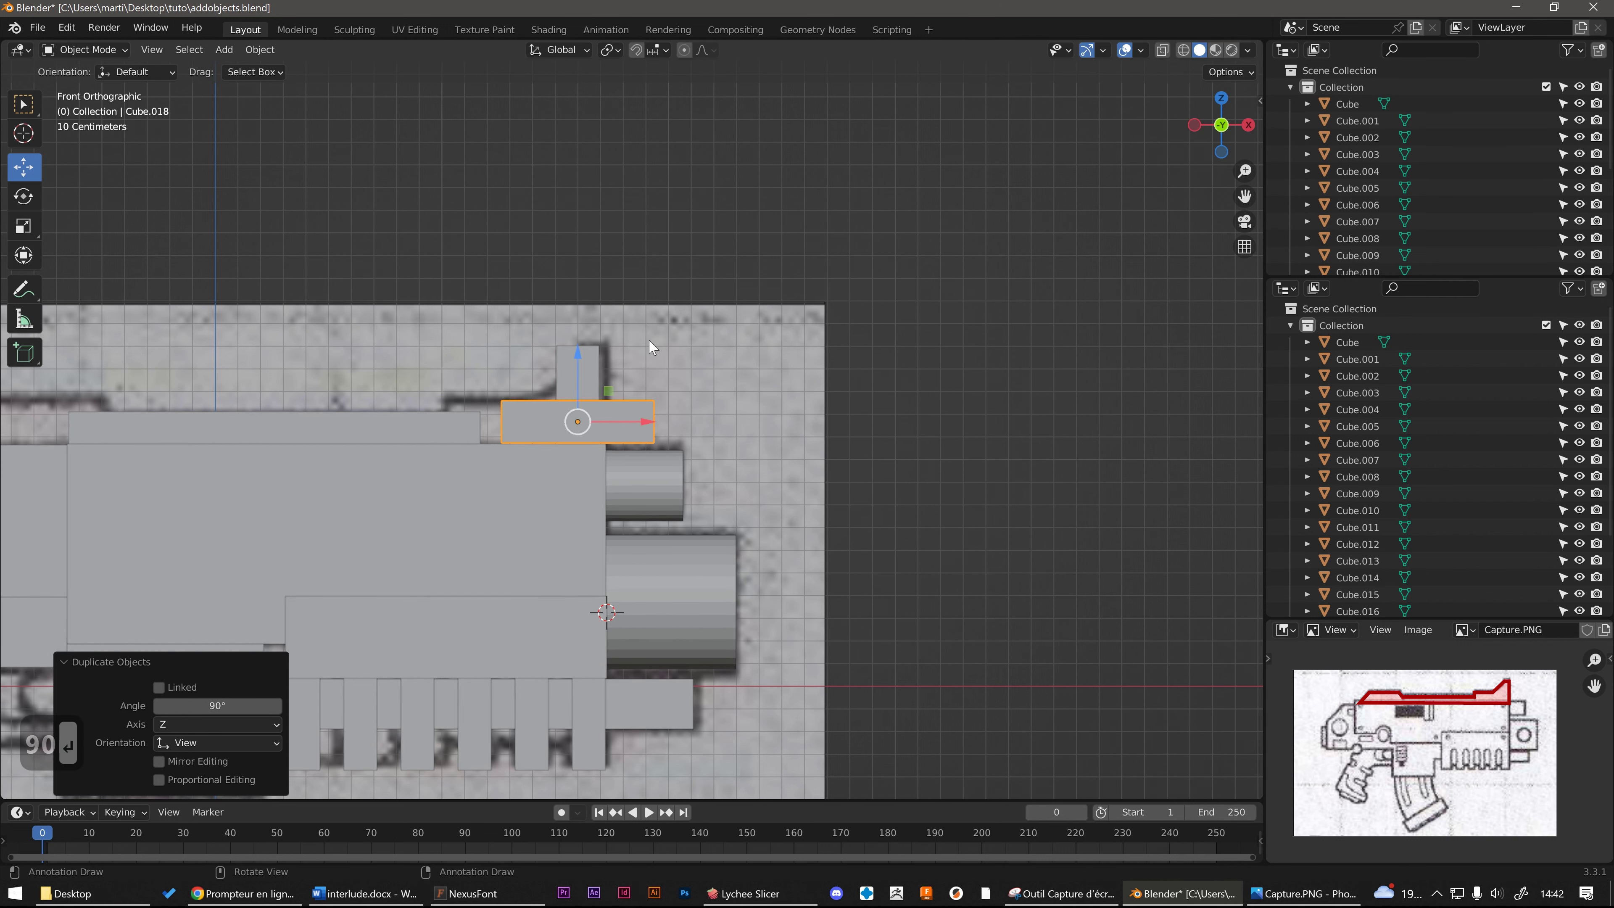
# Step: Move the horizontal sight block about -0.287 m in X and -0.006 m in Z, and scale it to about 1.823 along Z
pyautogui.scroll(1, 647, 311)
pyautogui.moveTo(598, 435); pyautogui.dragTo(515, 429)
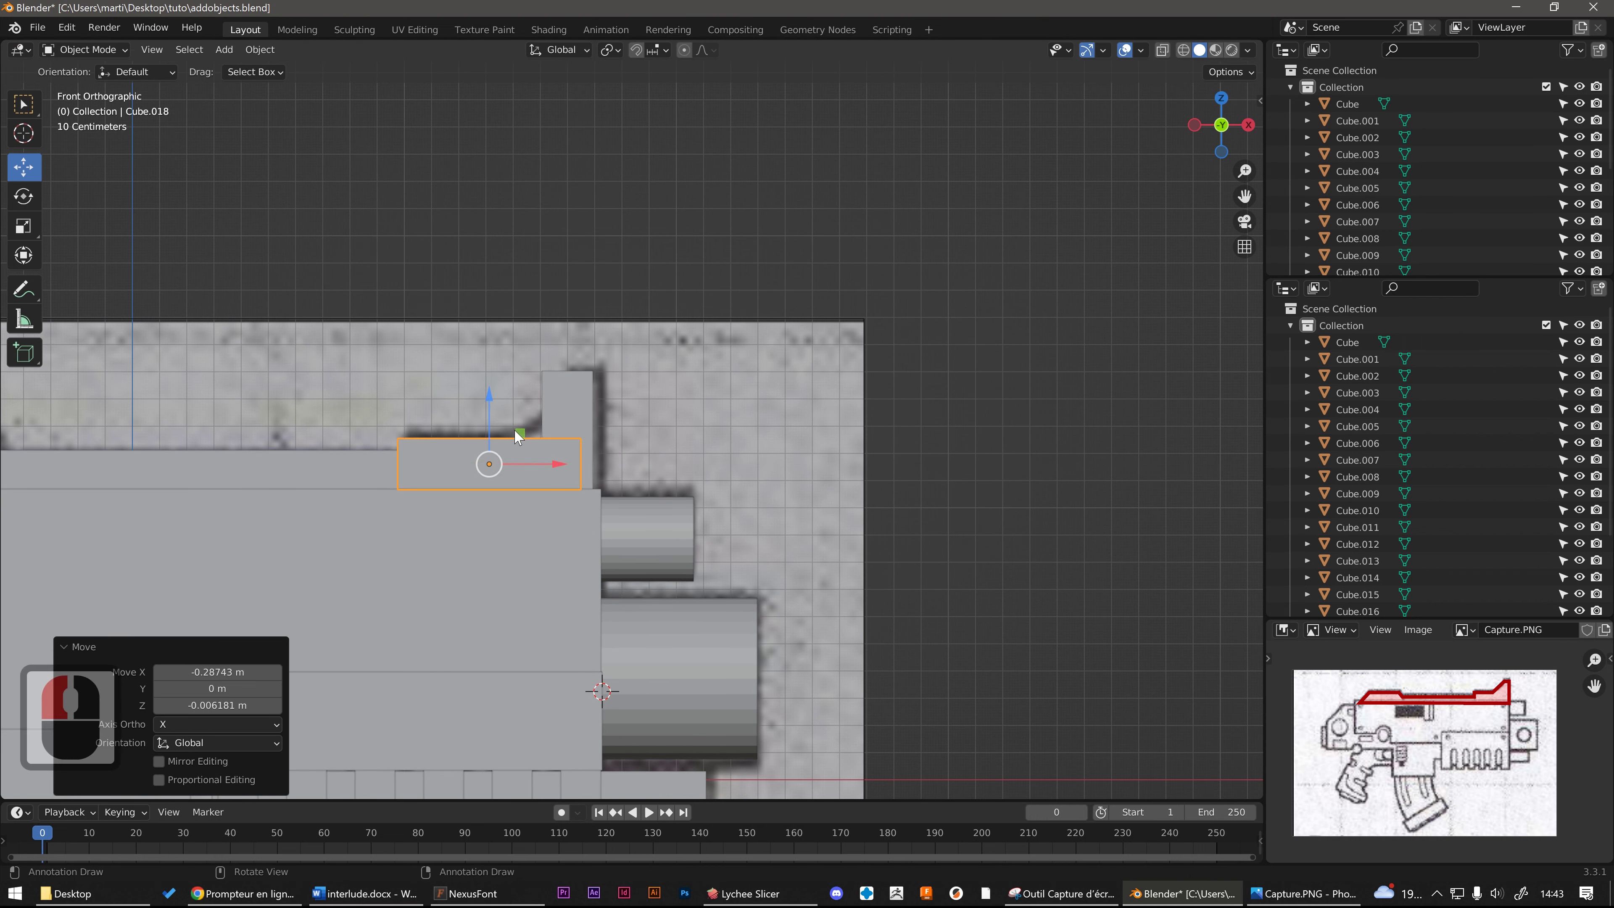
pyautogui.press('s')
pyautogui.press('z')
pyautogui.click(516, 389)
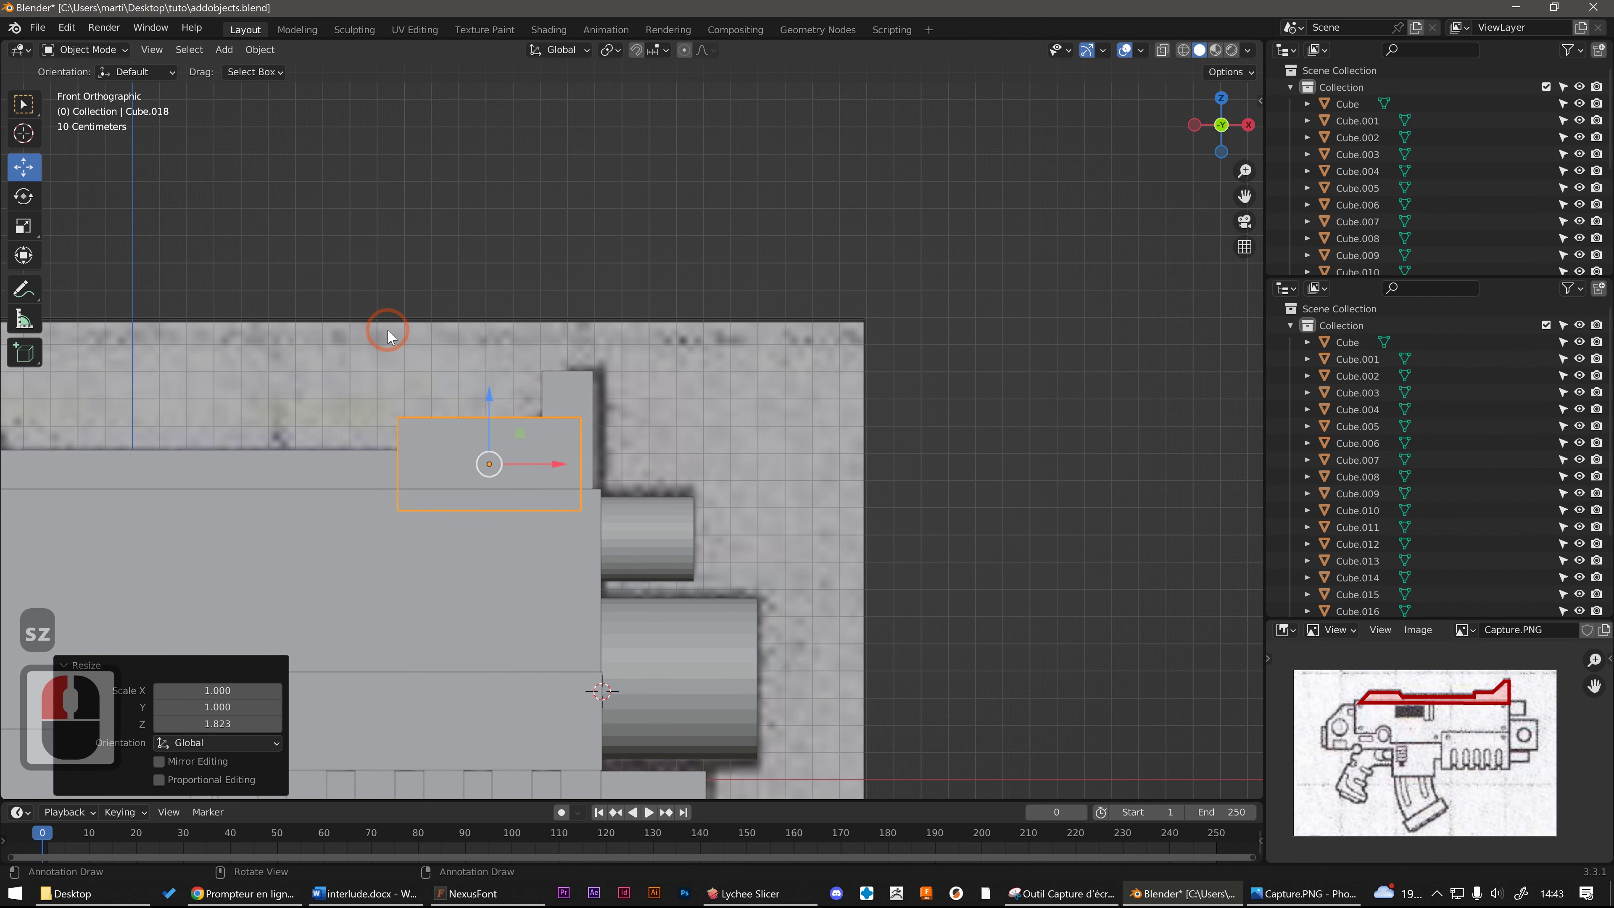
# Step: Scale the horizontal sight block to about 1.04 along Y and shift it about 0.026 m along X in front view
pyautogui.moveTo(386, 332); pyautogui.dragTo(542, 443, button='middle')
pyautogui.scroll(2, 553, 501)
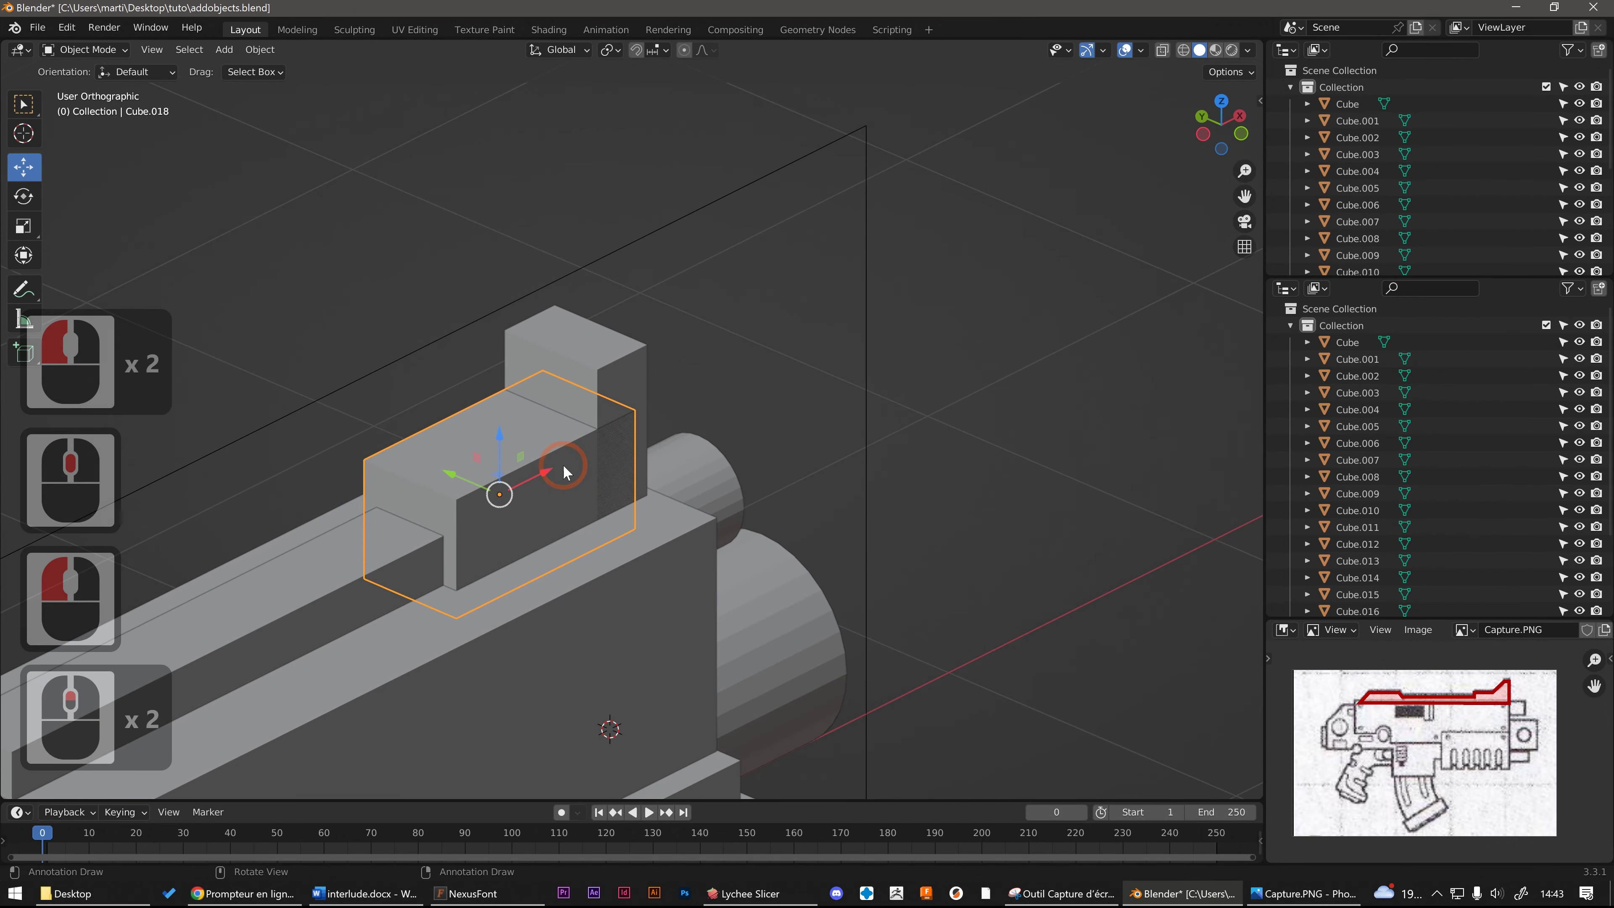
pyautogui.press('s')
pyautogui.press('y')
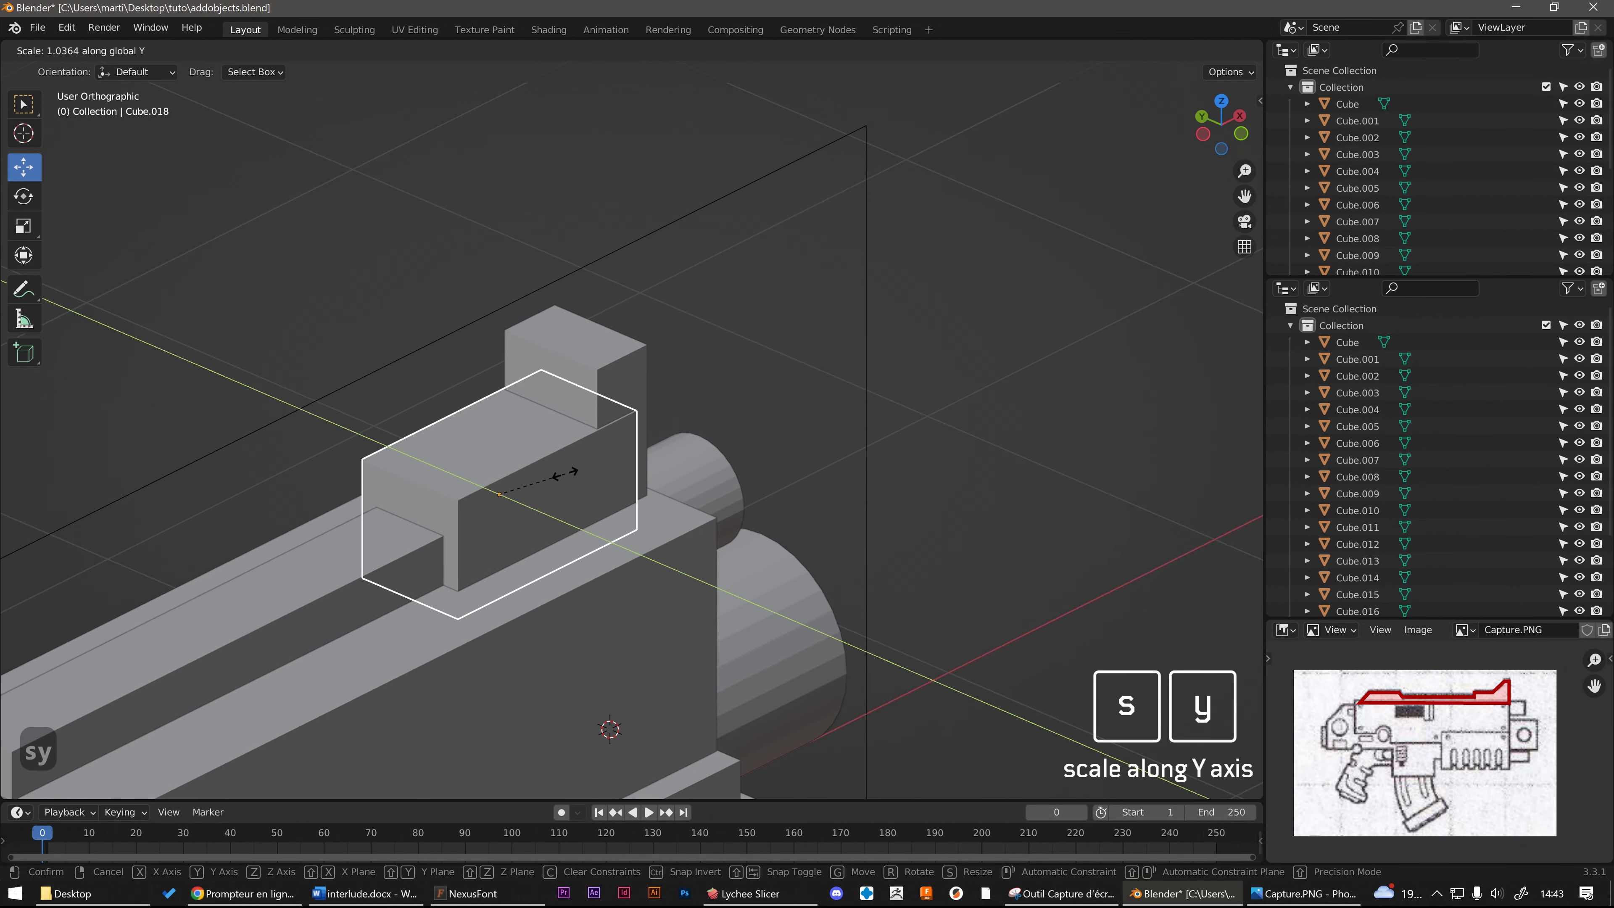
pyautogui.click(559, 471)
pyautogui.scroll(-4, 705, 448)
pyautogui.click(772, 439)
pyautogui.press('KP_1')
pyautogui.moveTo(1006, 467); pyautogui.dragTo(1013, 466)
# Step: Duplicate the horizontal sight block about -2.148 m along X and scale the copy to about 1.137 along X
pyautogui.scroll(-3, 947, 486)
pyautogui.scroll(4, 948, 487)
pyautogui.hotkey('shift', 'd')
pyautogui.middleClick(393, 480)
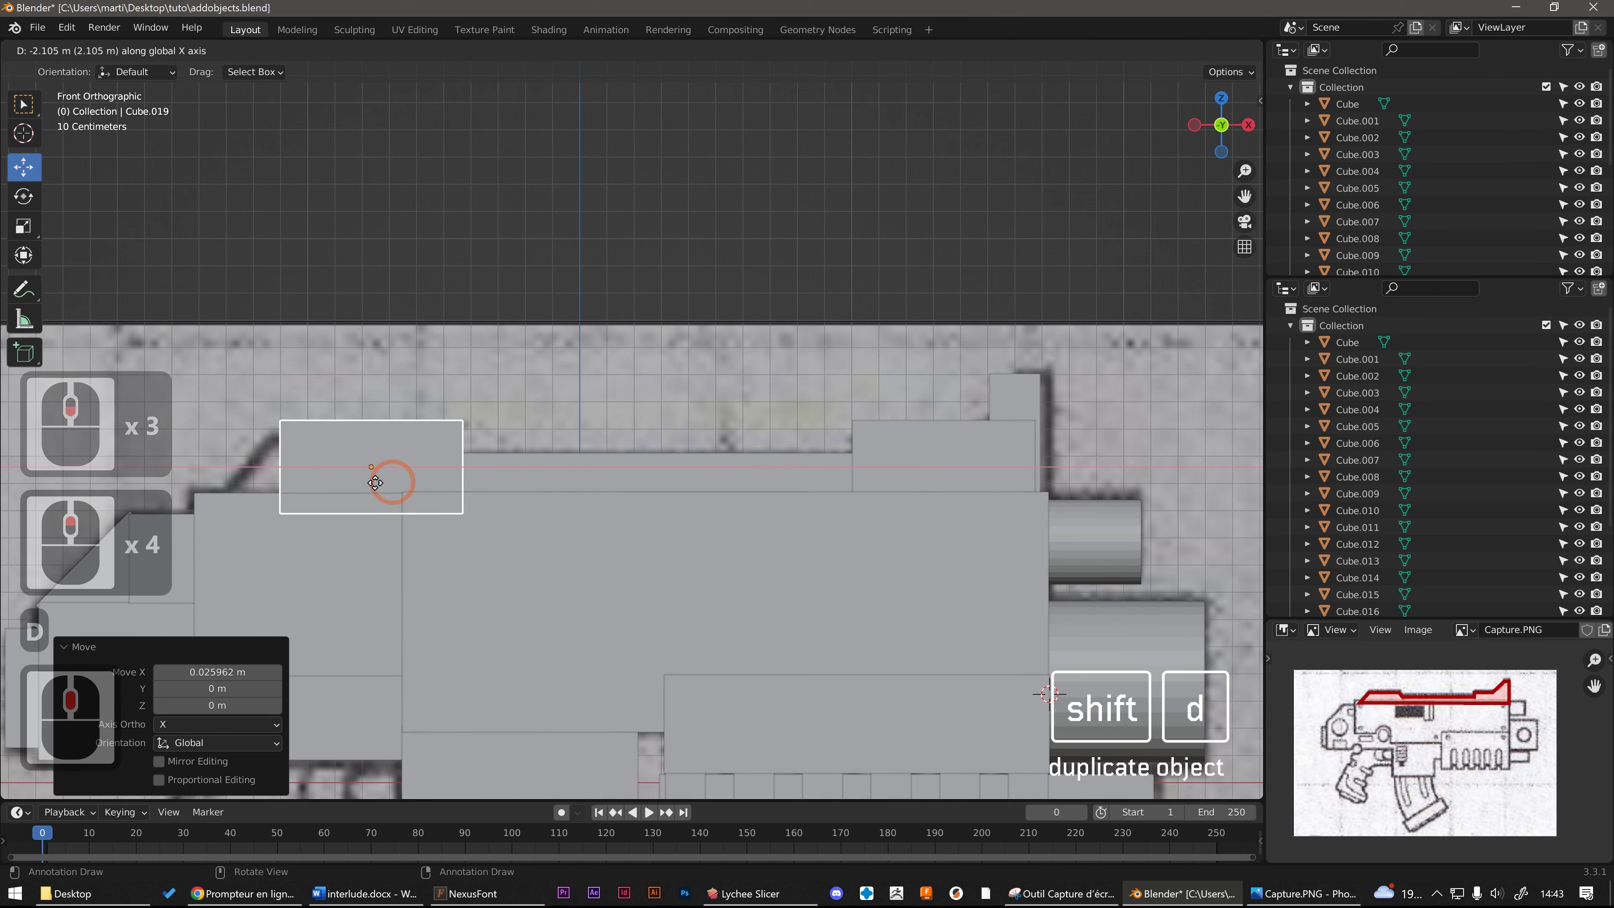
pyautogui.click(346, 485)
pyautogui.press('s')
pyautogui.press('x')
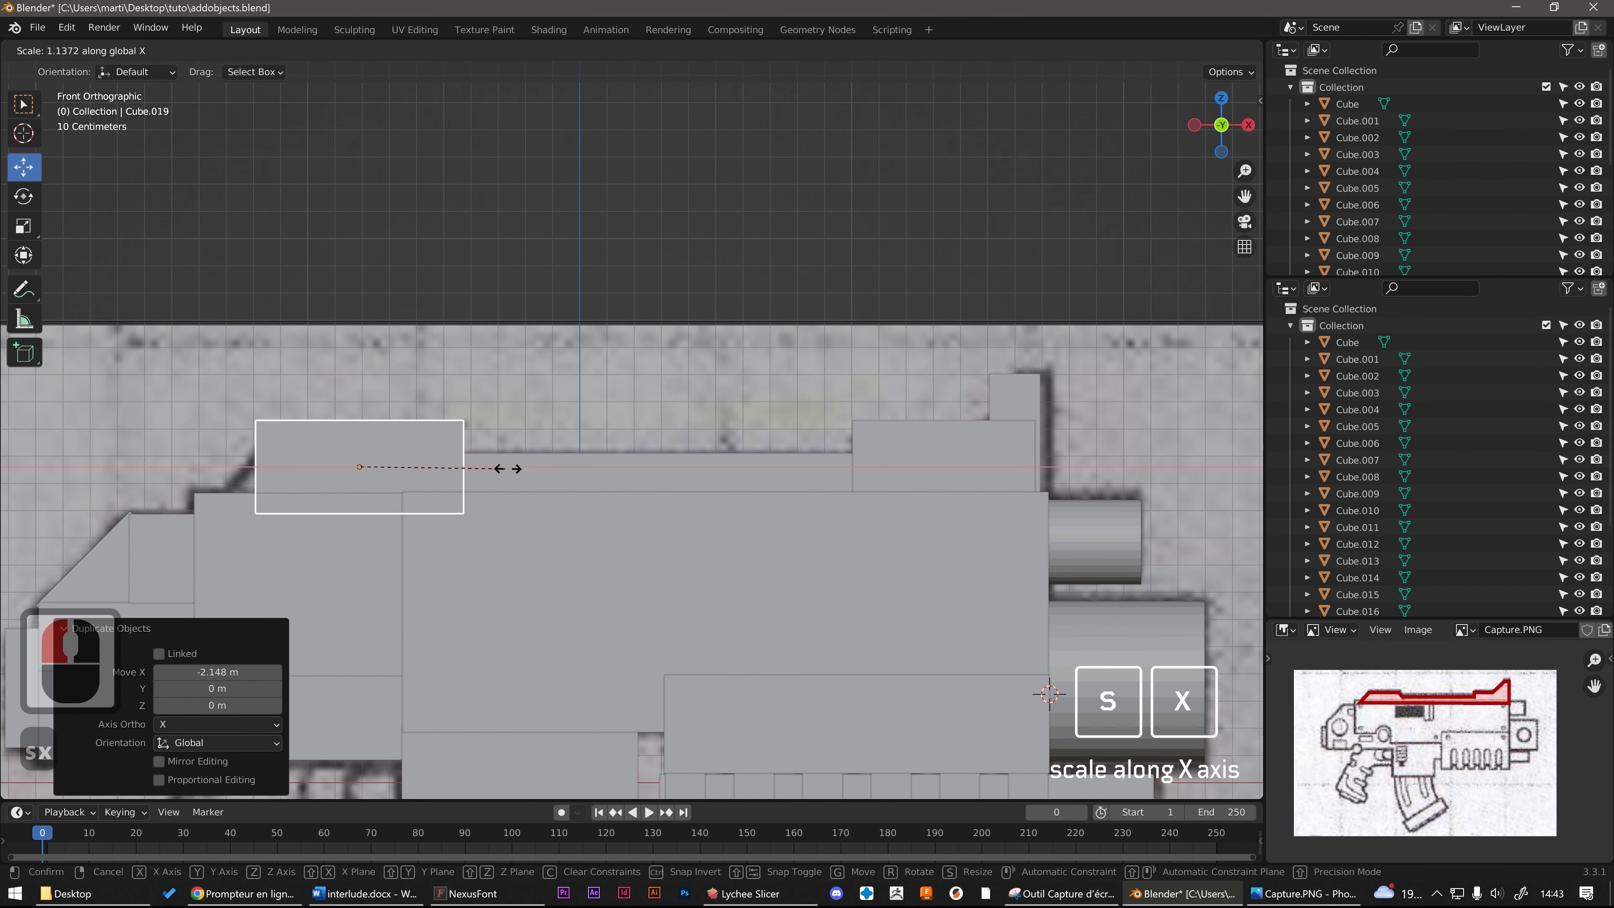
pyautogui.click(515, 474)
# Step: Examine the blocked-out gun from several angles and check the rear body blocks against the reference drawing
pyautogui.scroll(-4, 509, 303)
pyautogui.moveTo(509, 303); pyautogui.dragTo(534, 407, button='middle')
pyautogui.scroll(-3, 534, 407)
pyautogui.keyDown('alt'); pyautogui.moveTo(534, 407); pyautogui.dragTo(540, 375, button='middle'); pyautogui.keyUp('alt')
pyautogui.scroll(7, 620, 522)
pyautogui.scroll(-4, 610, 523)
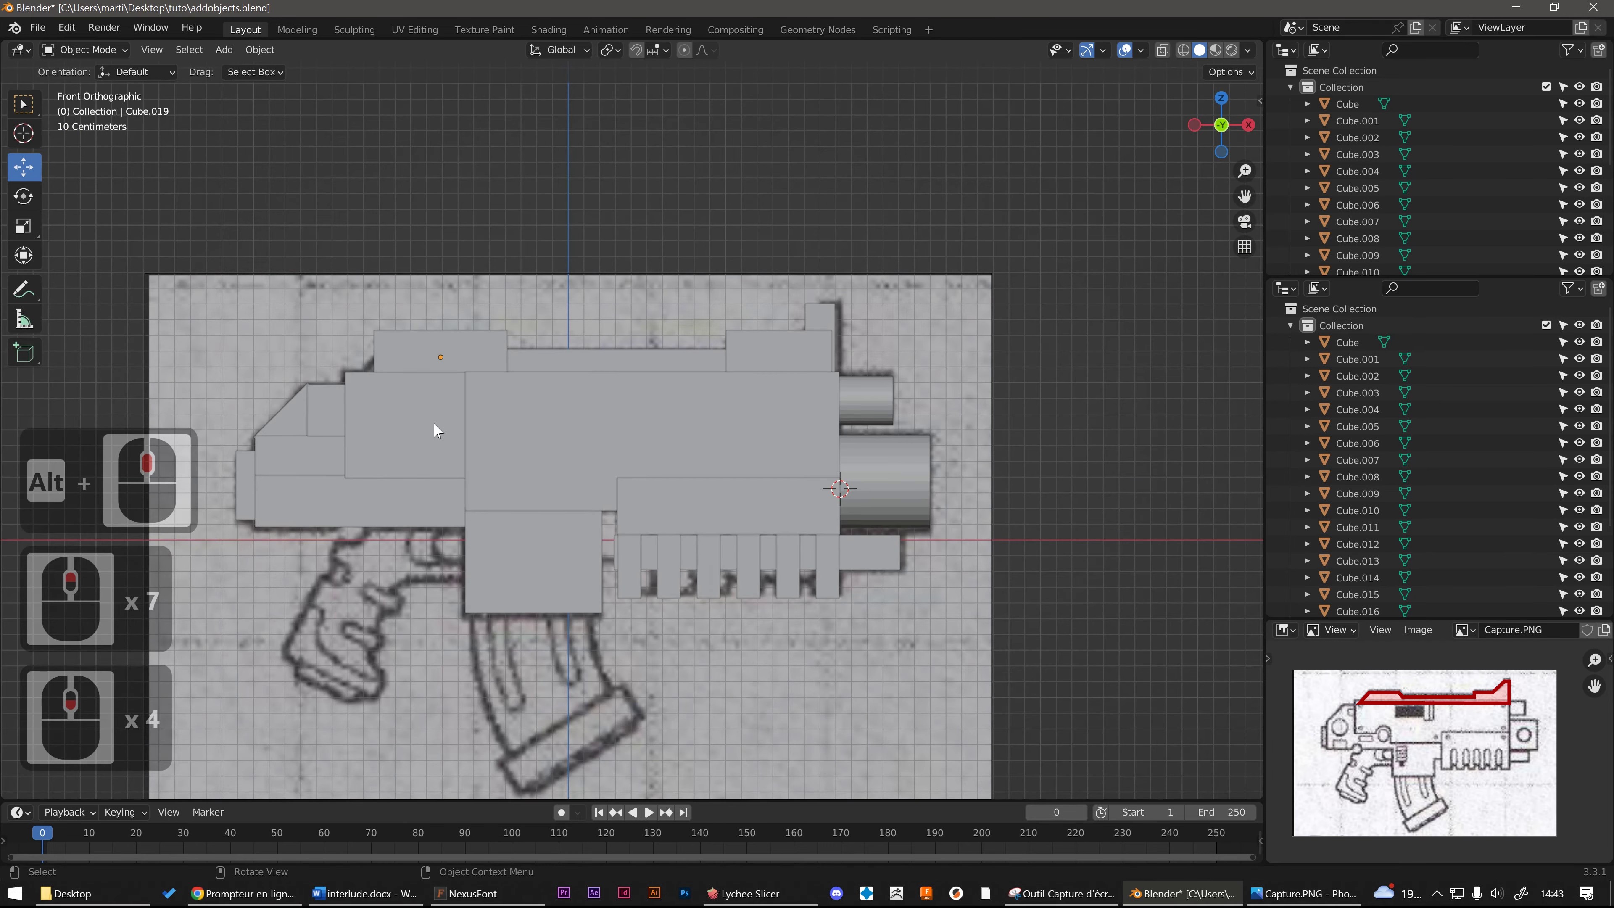
pyautogui.click(336, 413)
pyautogui.scroll(1, 378, 445)
pyautogui.click(381, 467)
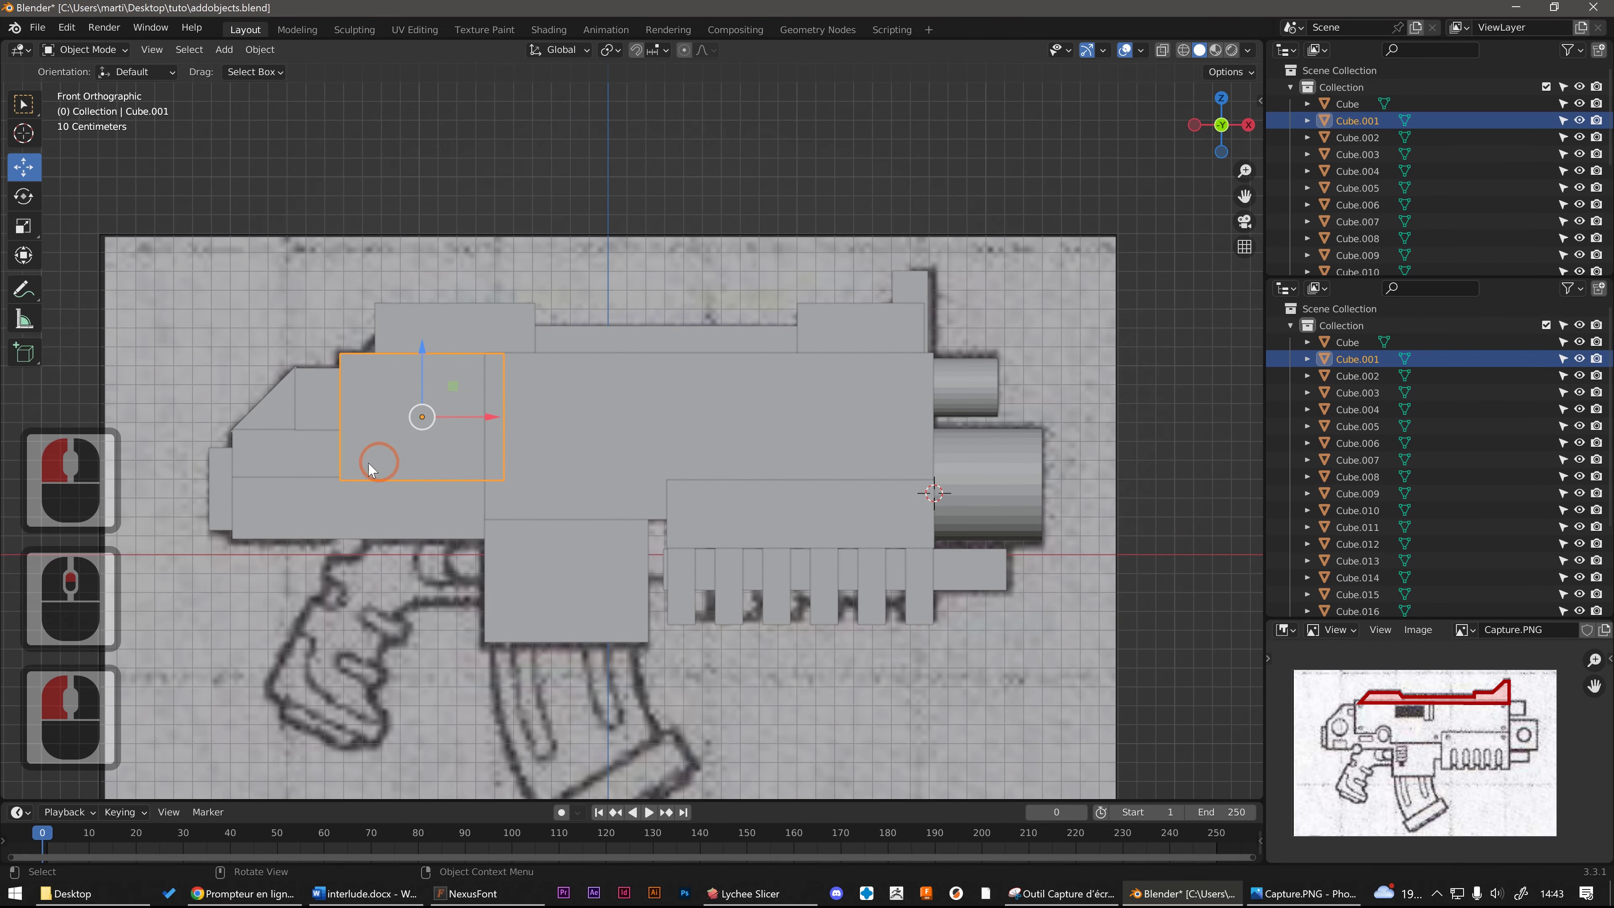
pyautogui.click(328, 469)
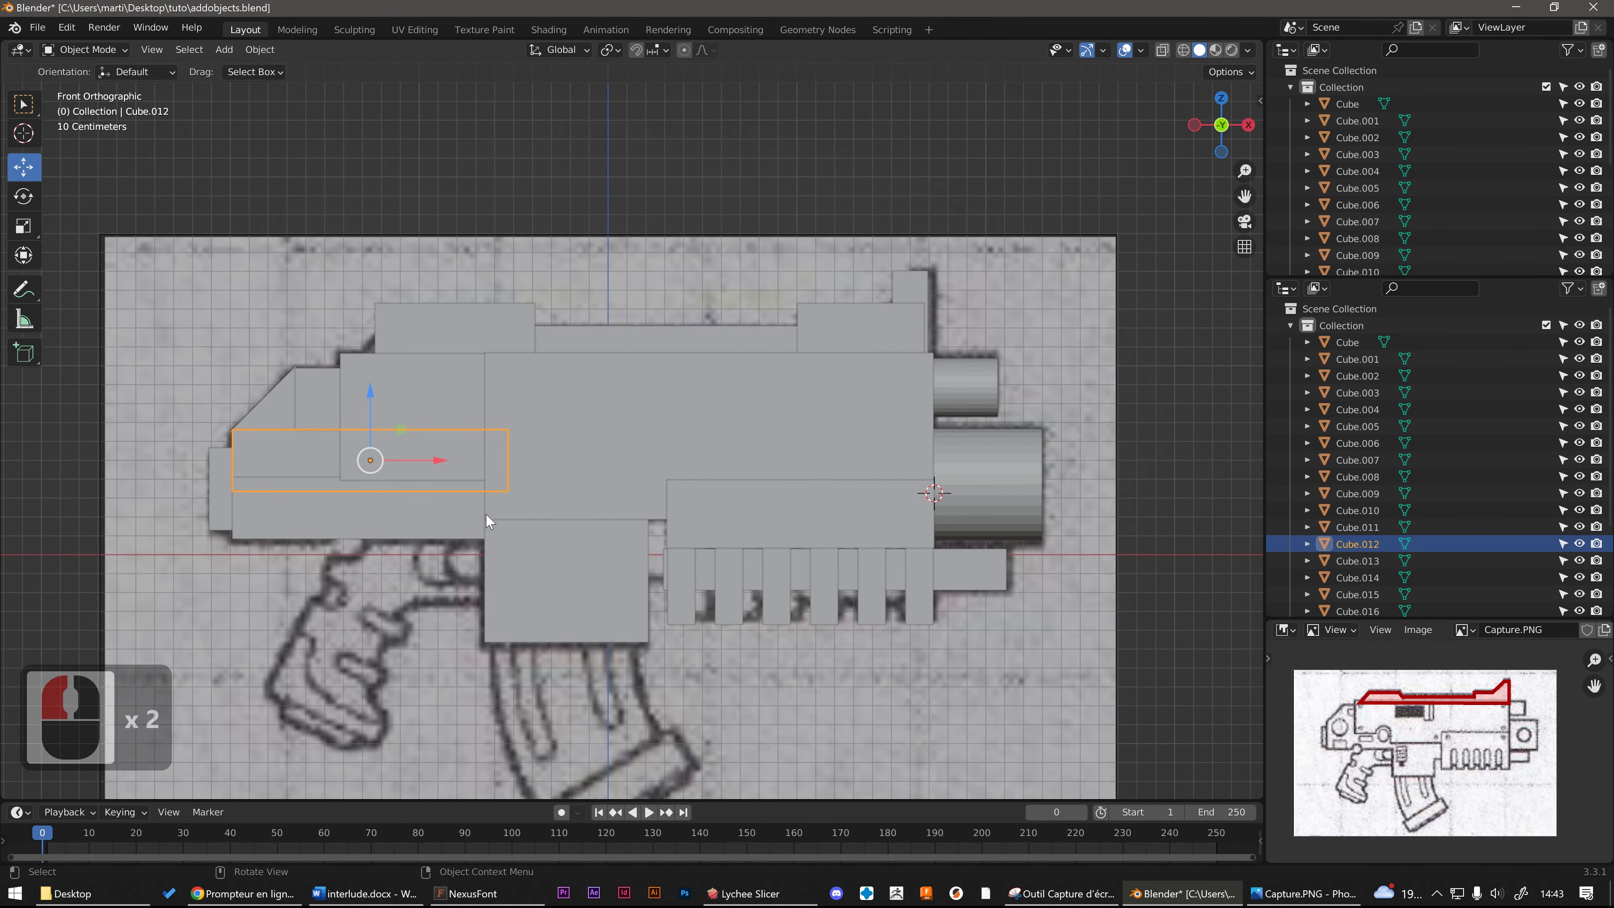
# Step: Duplicate the magazine well block and place the copy about 0.45 m along X and 0.35 m along Z from the original
pyautogui.click(604, 537)
pyautogui.press('x')
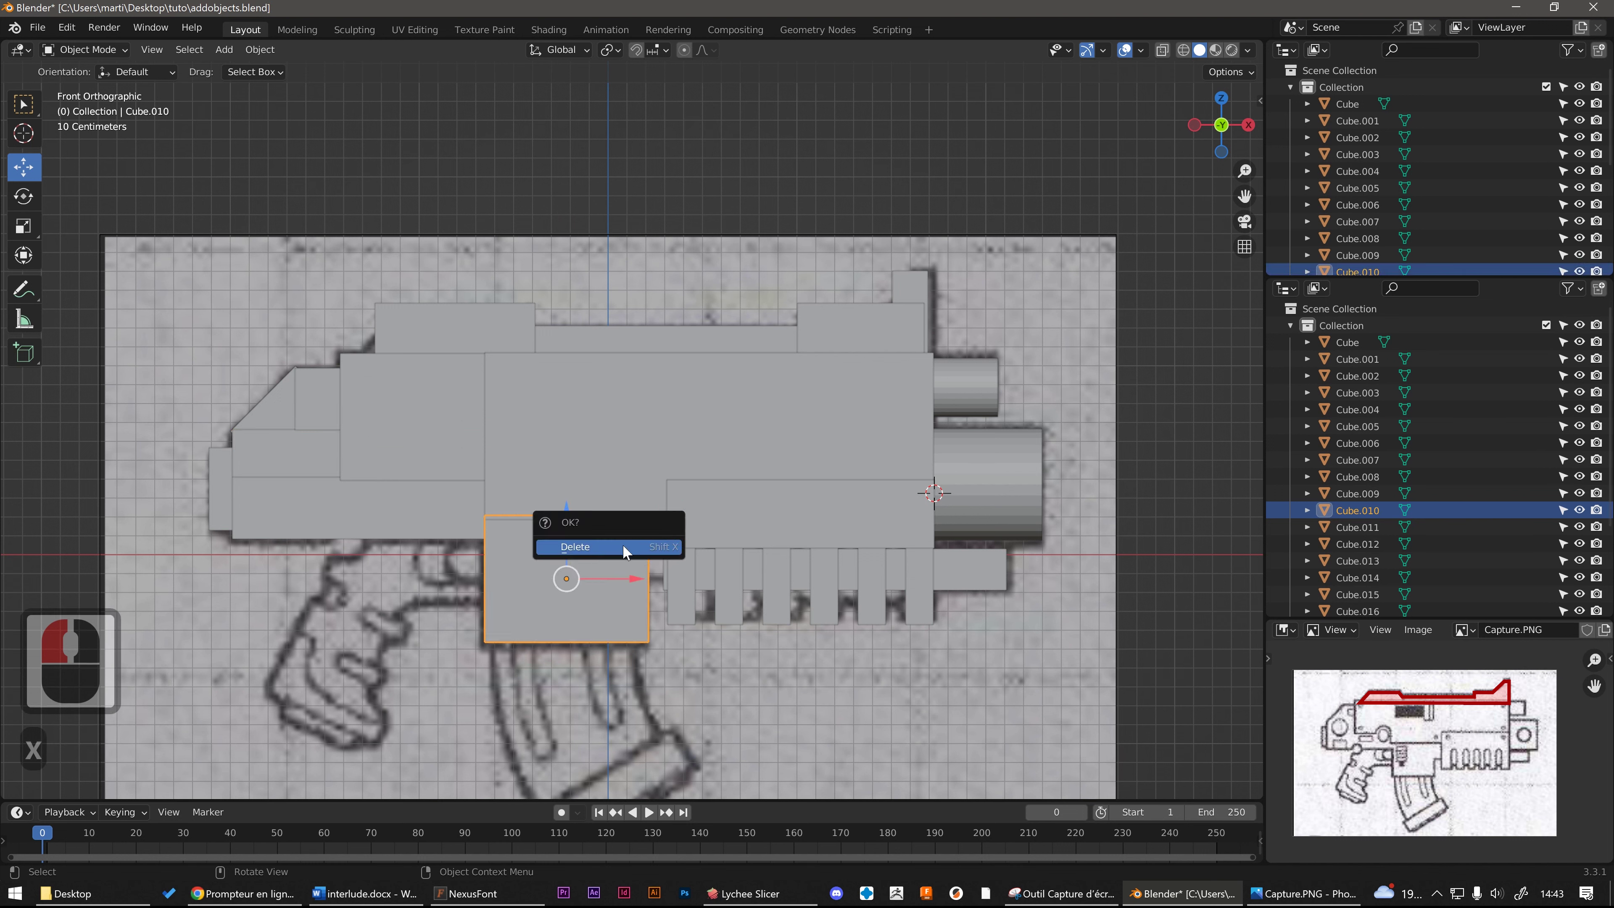
pyautogui.press('Escape')
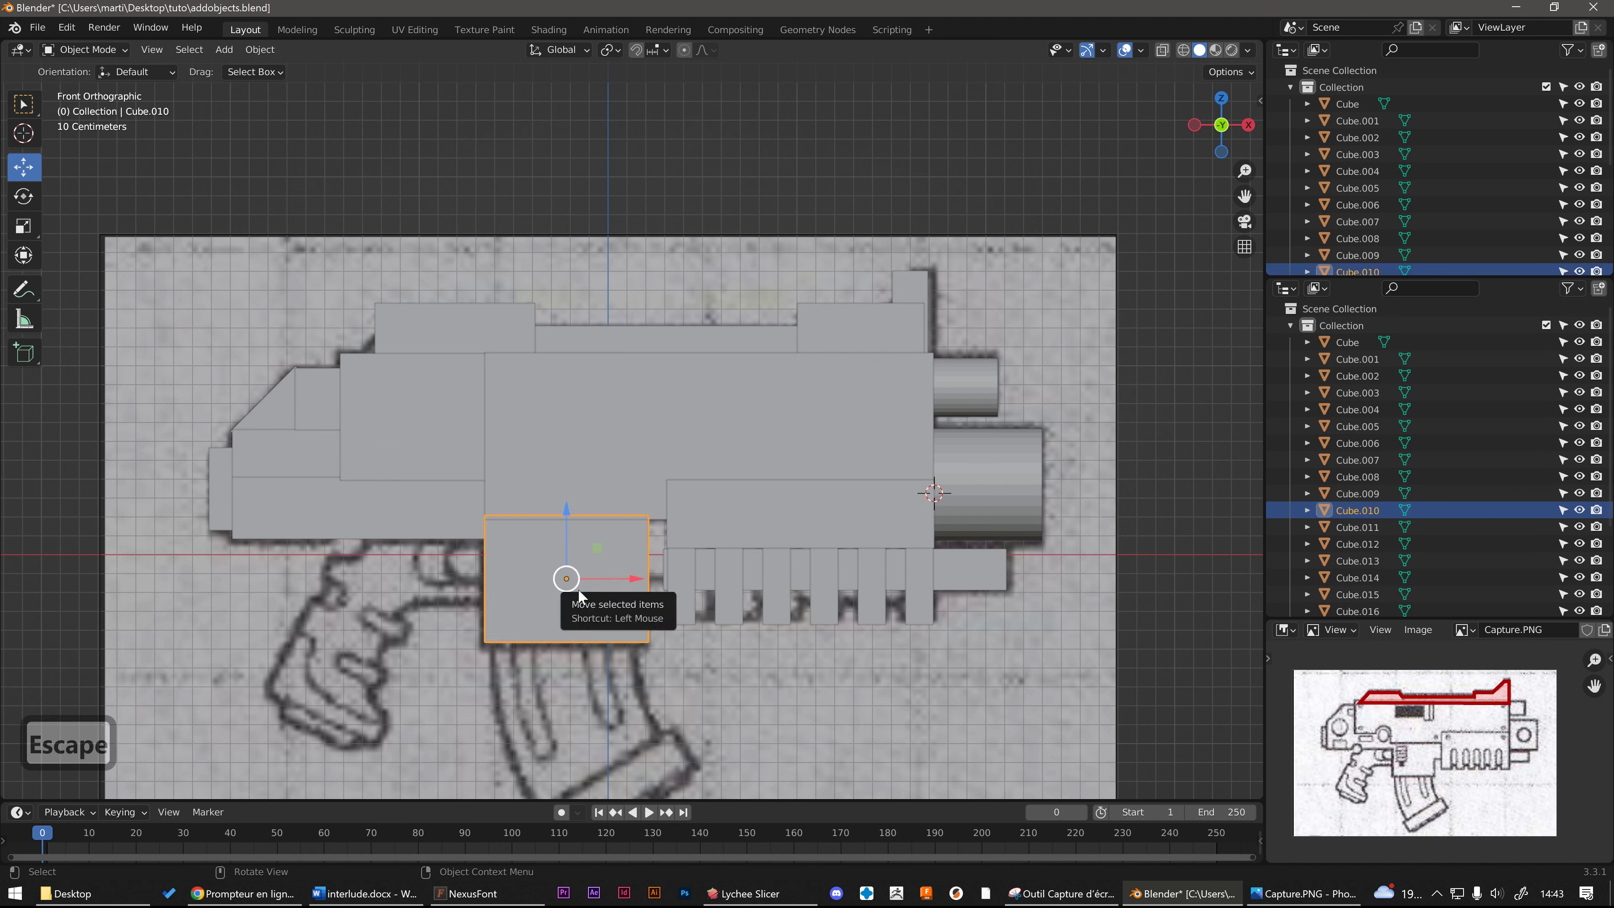
pyautogui.hotkey('shift', 'd')
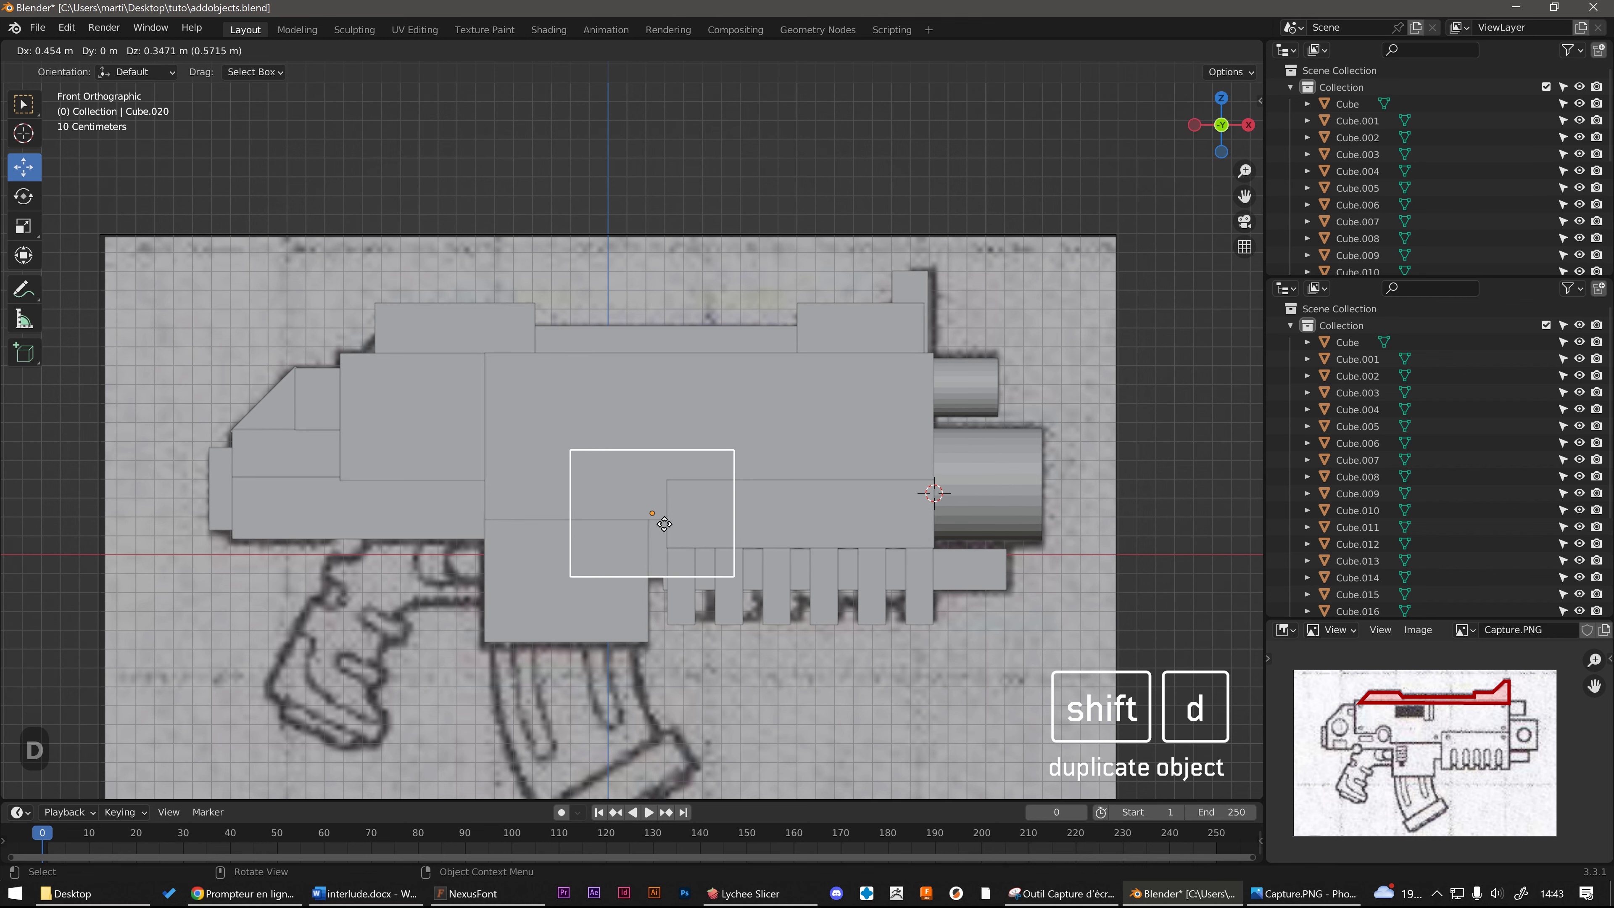
pyautogui.click(662, 522)
pyautogui.moveTo(625, 484); pyautogui.dragTo(696, 507, button='middle')
pyautogui.click(1048, 597)
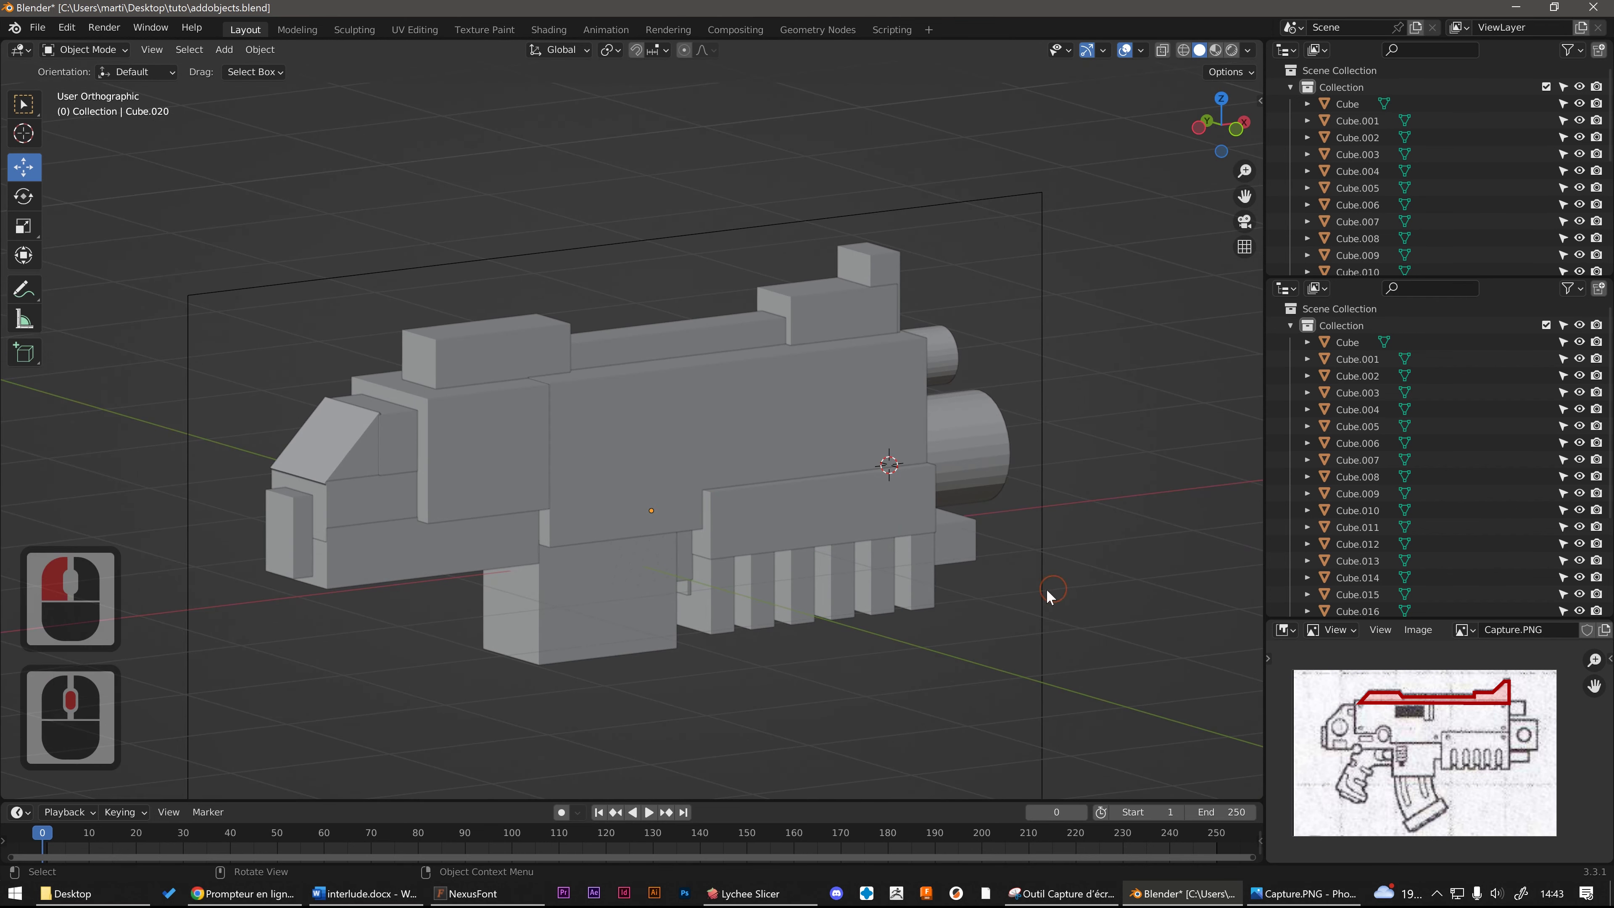
# Step: Narrow the duplicated magazine well block along the Y axis so its side sits inside the neighbouring blocks
pyautogui.scroll(-2, 1042, 597)
pyautogui.moveTo(874, 586); pyautogui.dragTo(816, 563, button='middle')
pyautogui.scroll(2, 776, 560)
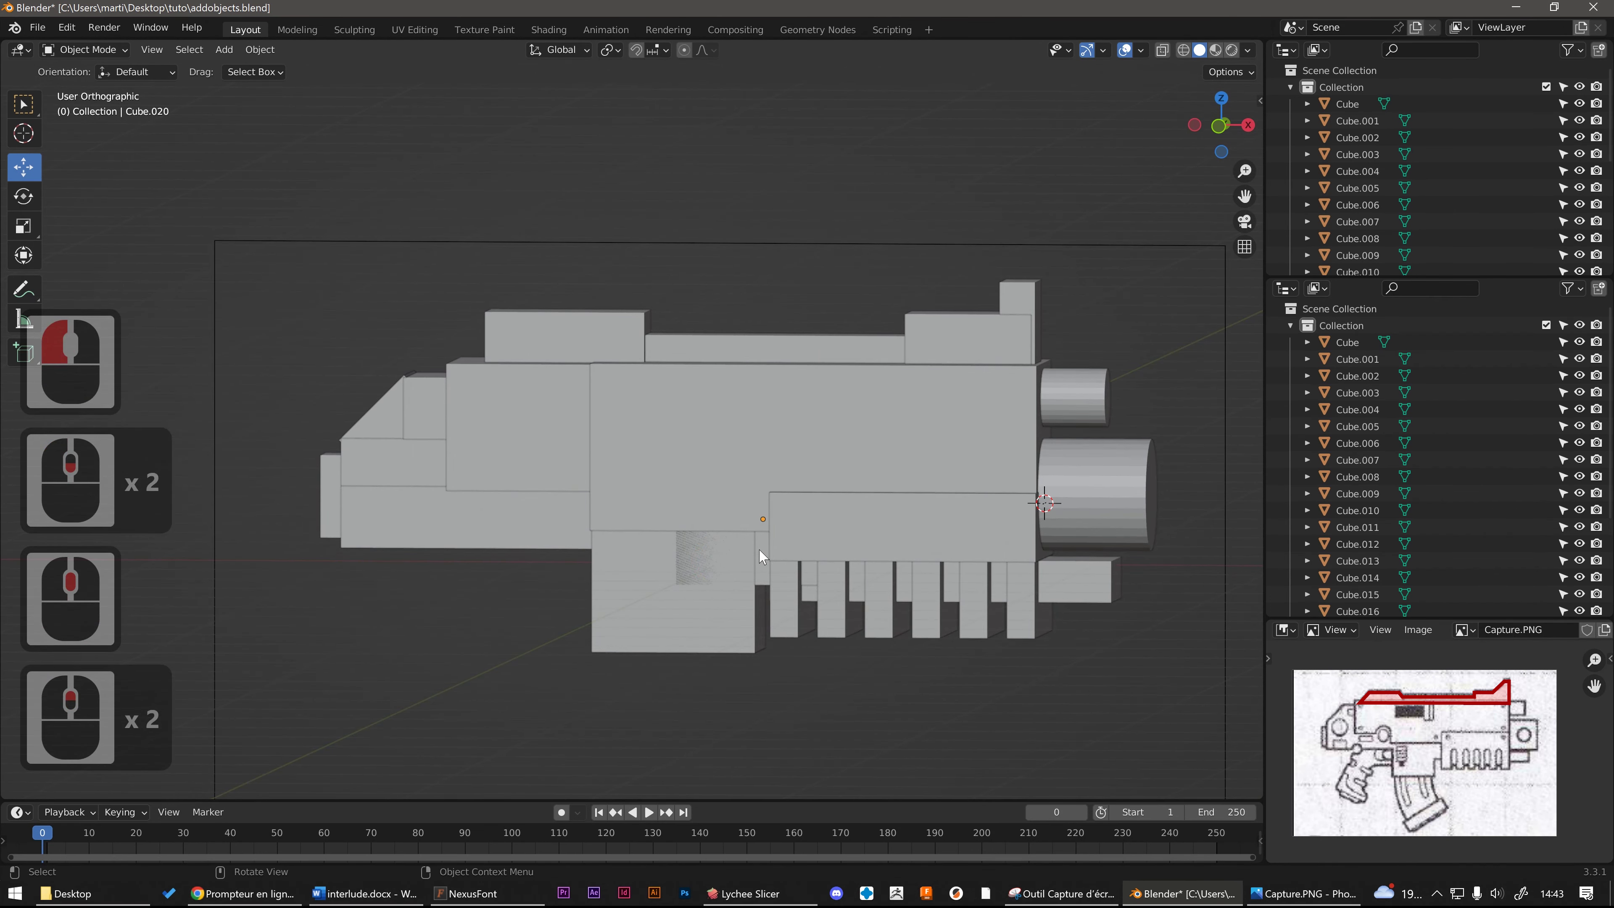
pyautogui.scroll(3, 706, 549)
pyautogui.click(703, 548)
pyautogui.moveTo(697, 548); pyautogui.dragTo(838, 566, button='middle')
pyautogui.press('s')
pyautogui.press('y')
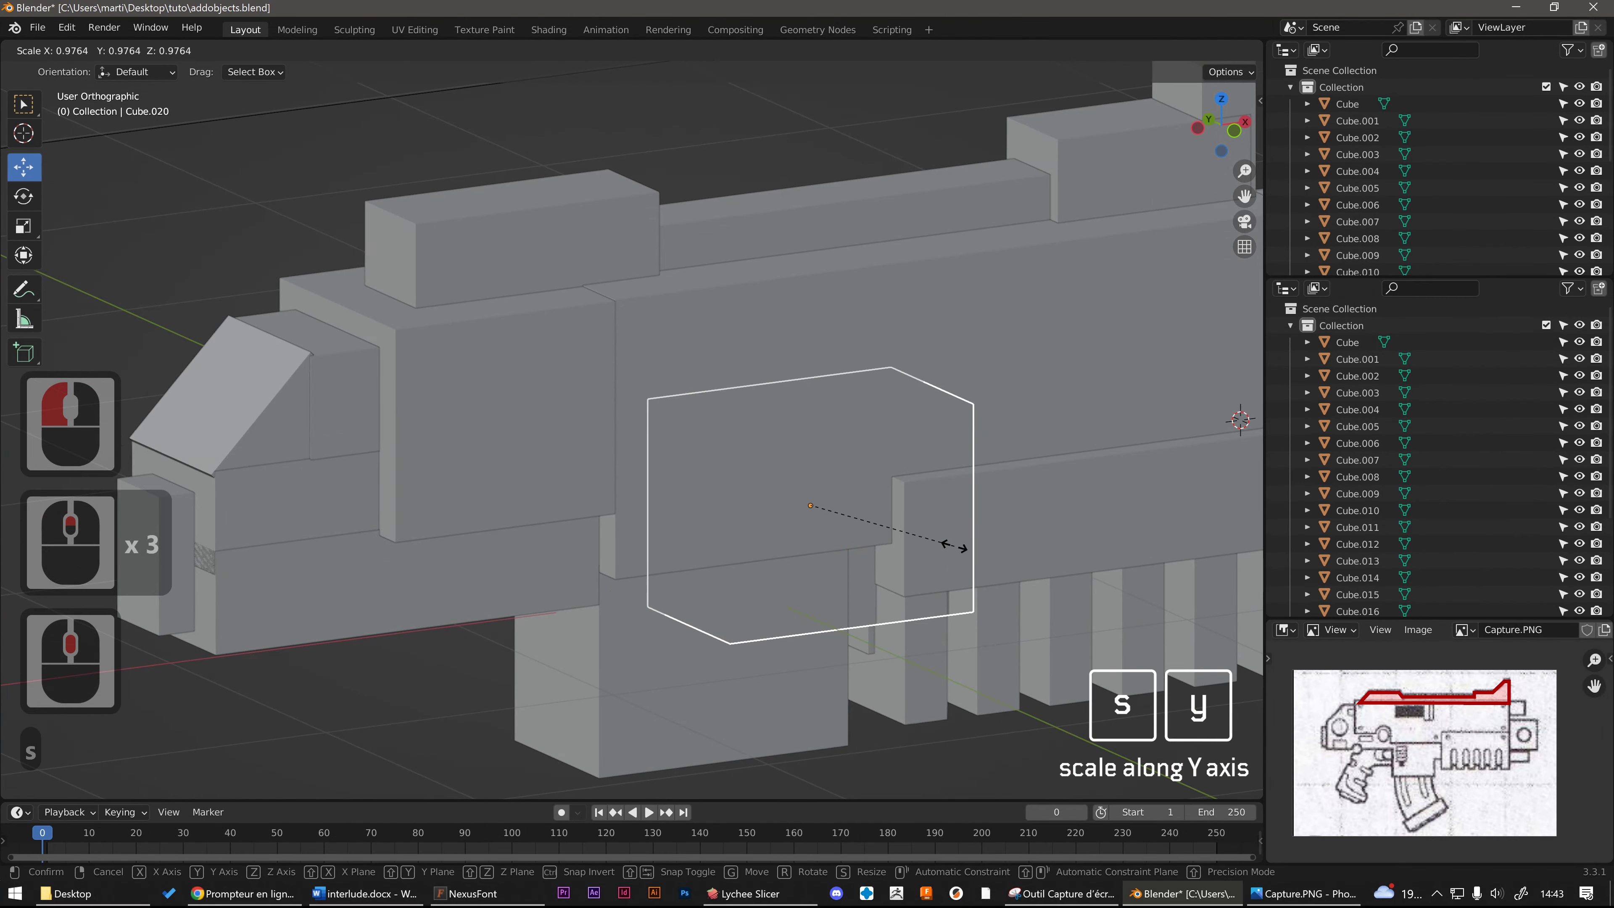
pyautogui.click(944, 554)
pyautogui.scroll(-5, 982, 690)
pyautogui.click(859, 631)
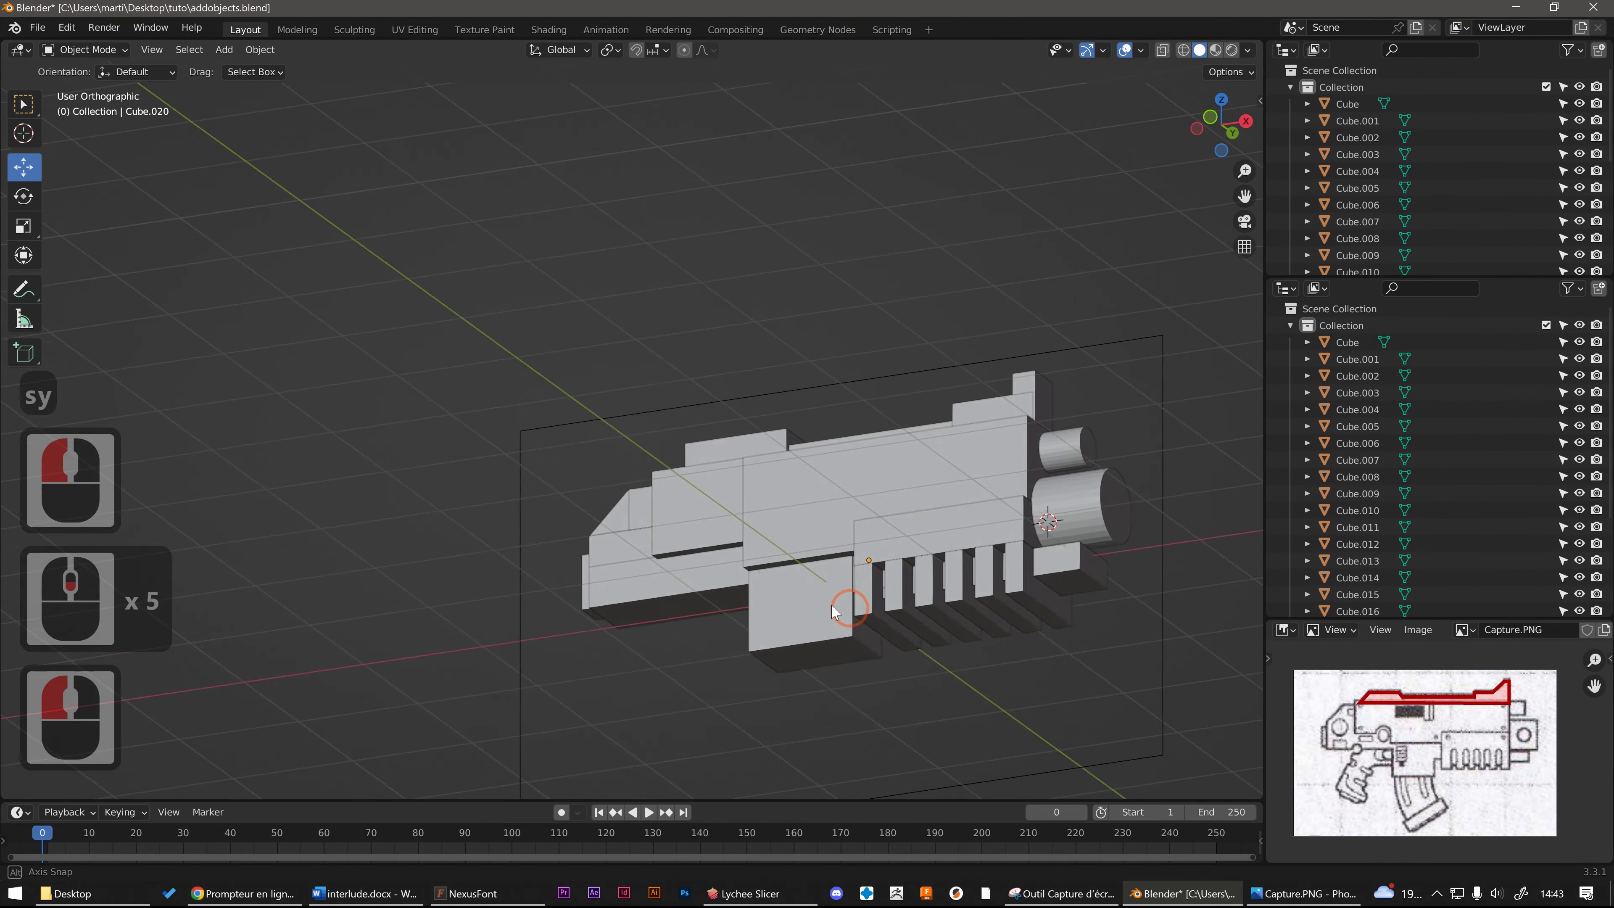
# Step: Duplicate the lower rear body block and move the copy about 0.710 m in X and -0.352 m in Z
pyautogui.moveTo(863, 637); pyautogui.dragTo(868, 643, button='middle')
pyautogui.scroll(-3, 705, 597)
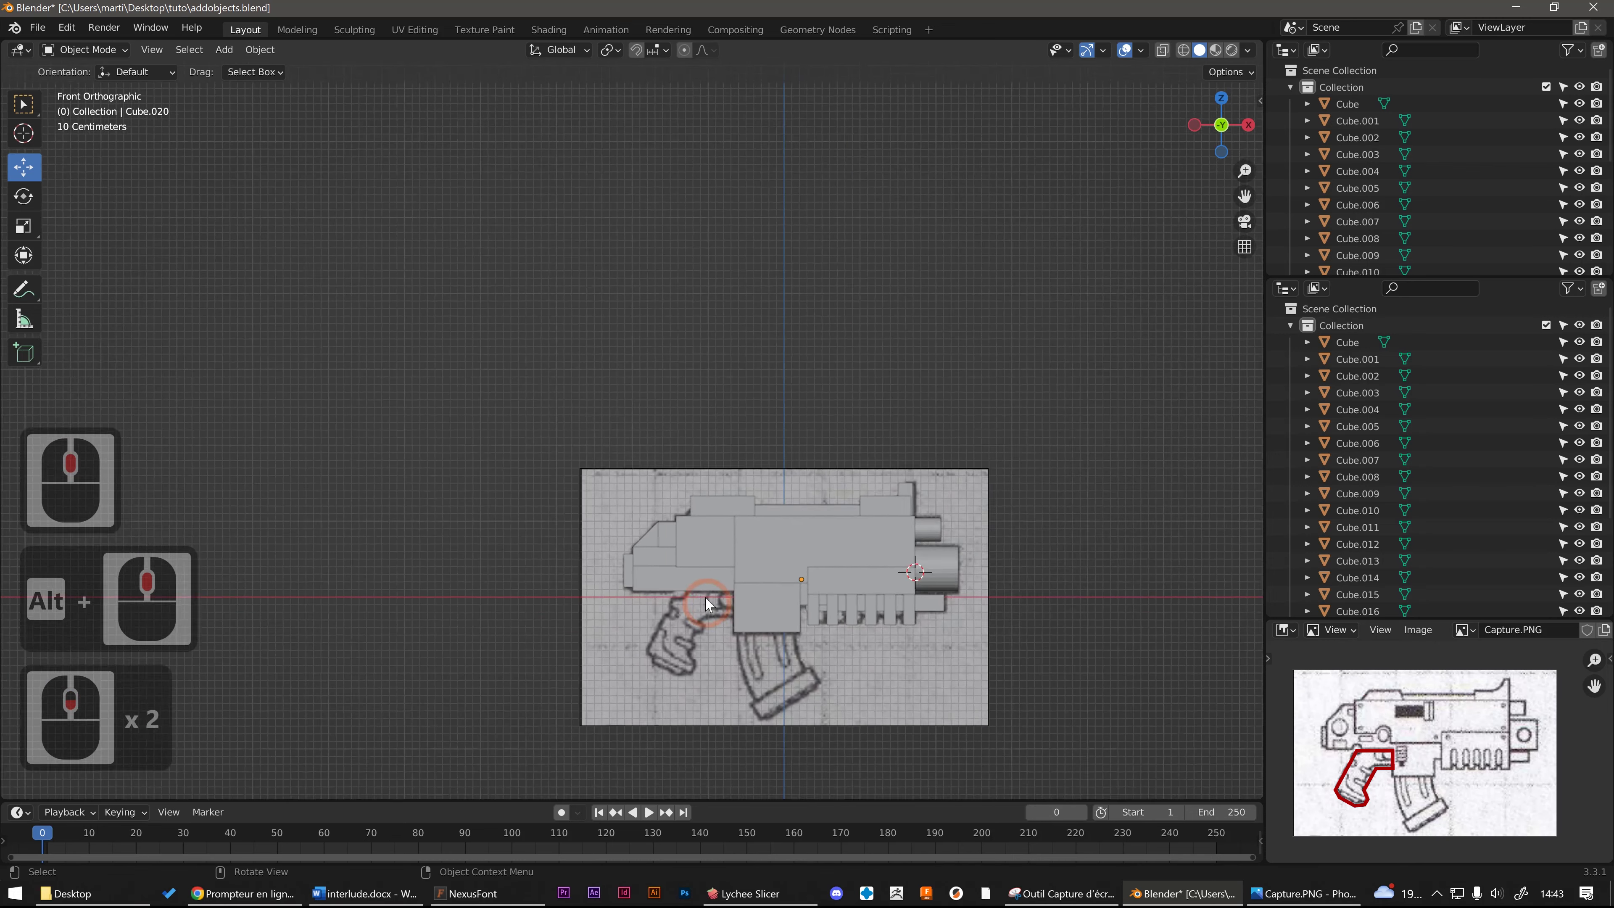
pyautogui.scroll(4, 692, 552)
pyautogui.click(692, 552)
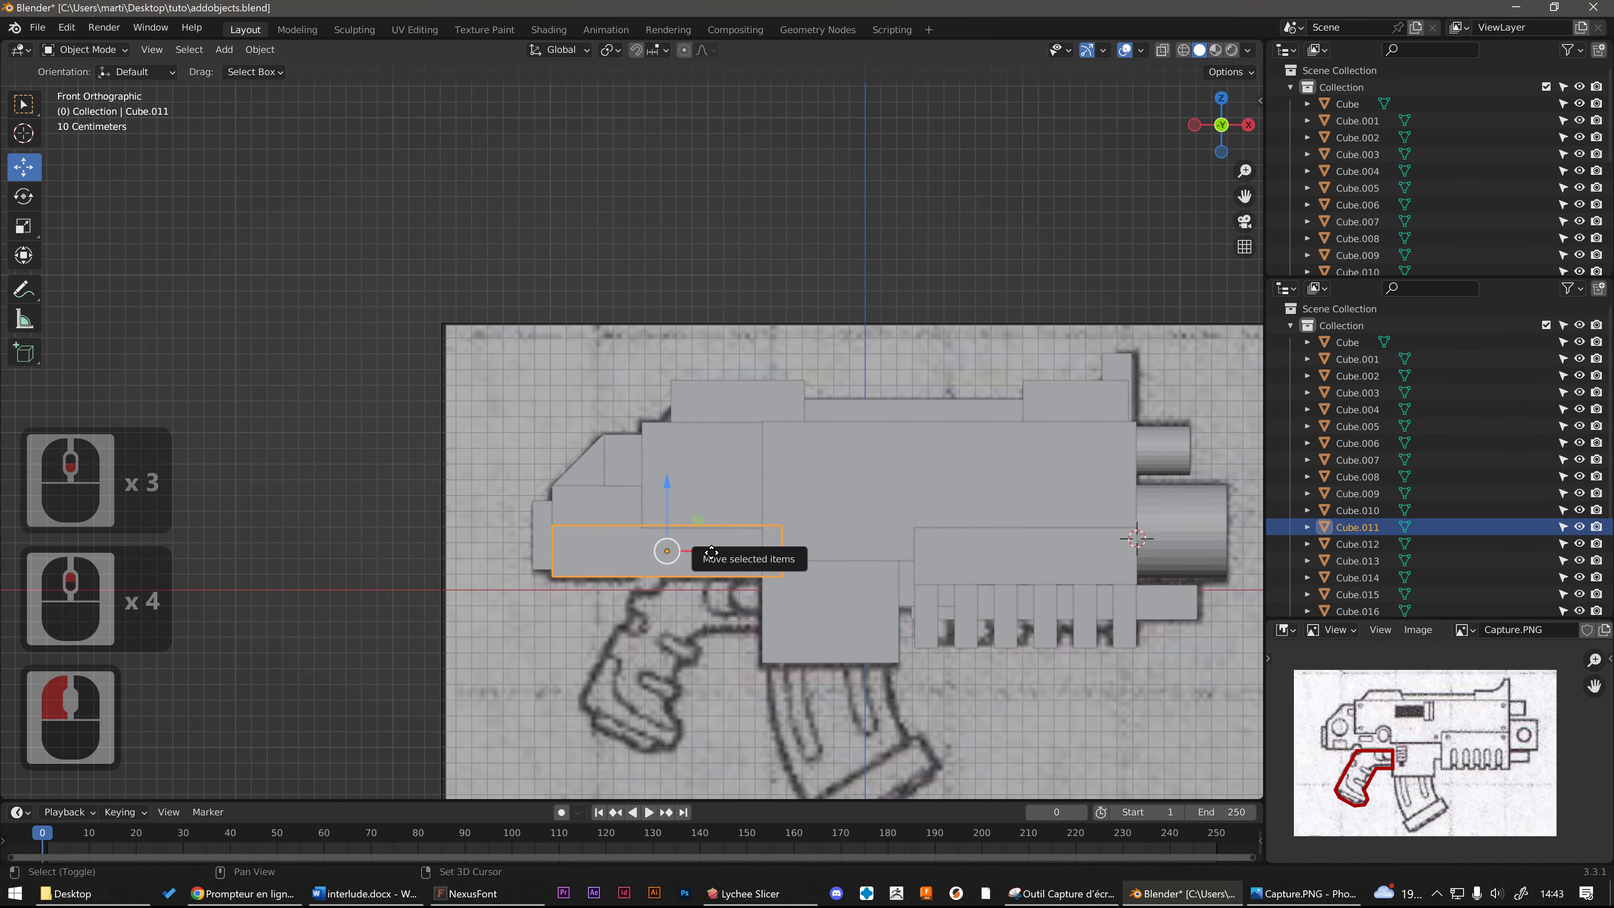
pyautogui.hotkey('shift', 'd')
pyautogui.click(844, 602)
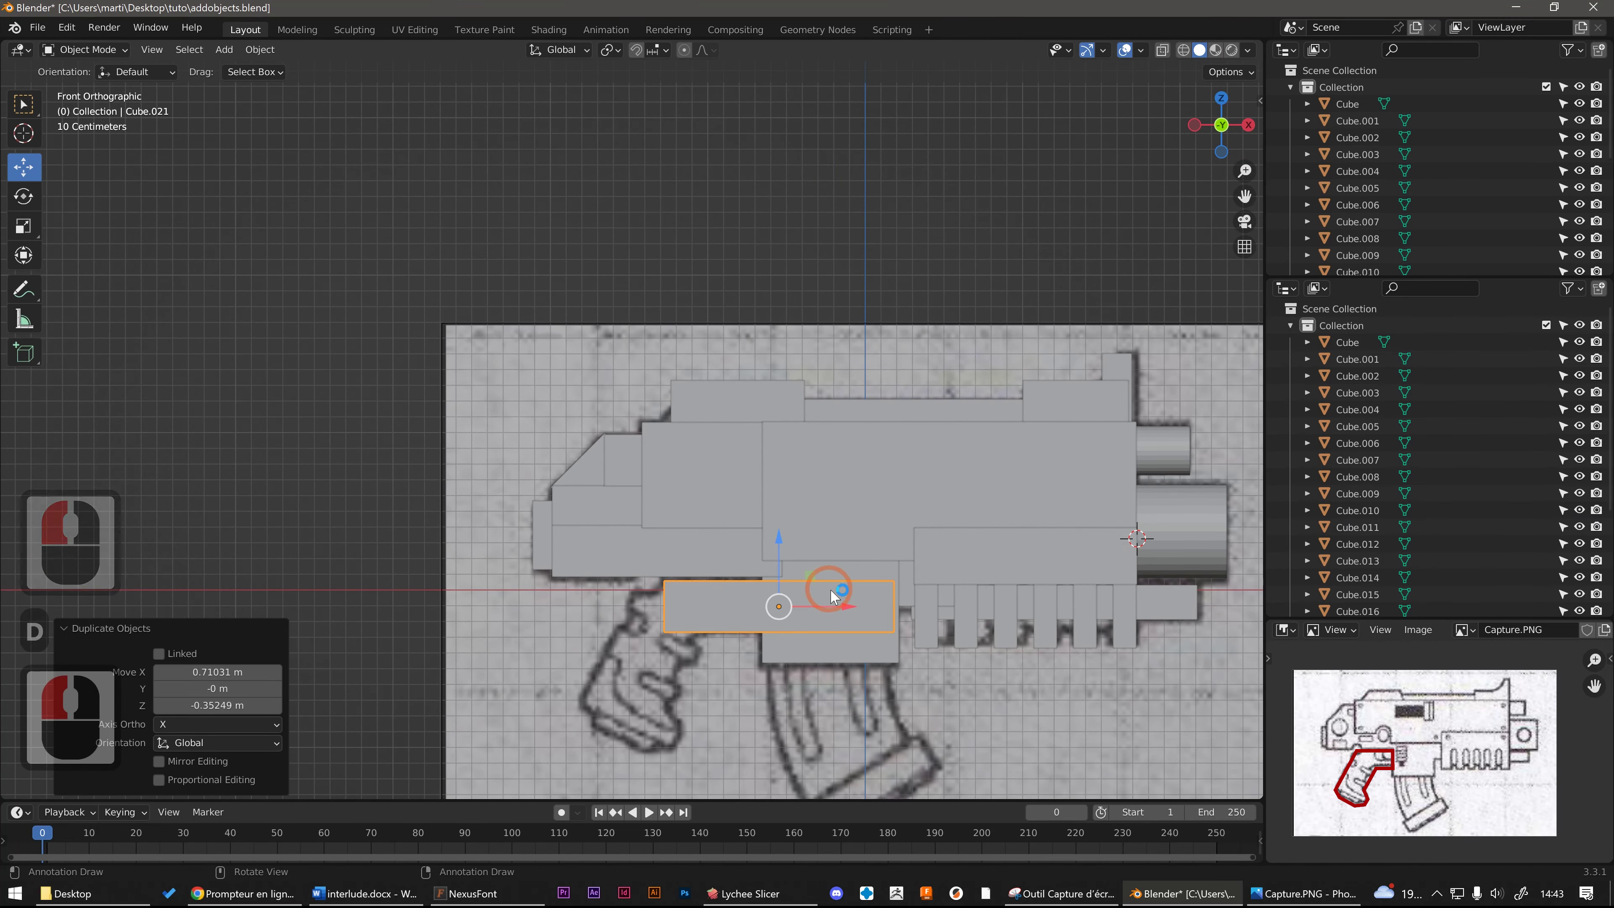
# Step: Scale the trigger area block to about 0.507 along X and move it about -0.406 m in X and 0.027 m in Z
pyautogui.press('s')
pyautogui.press('x')
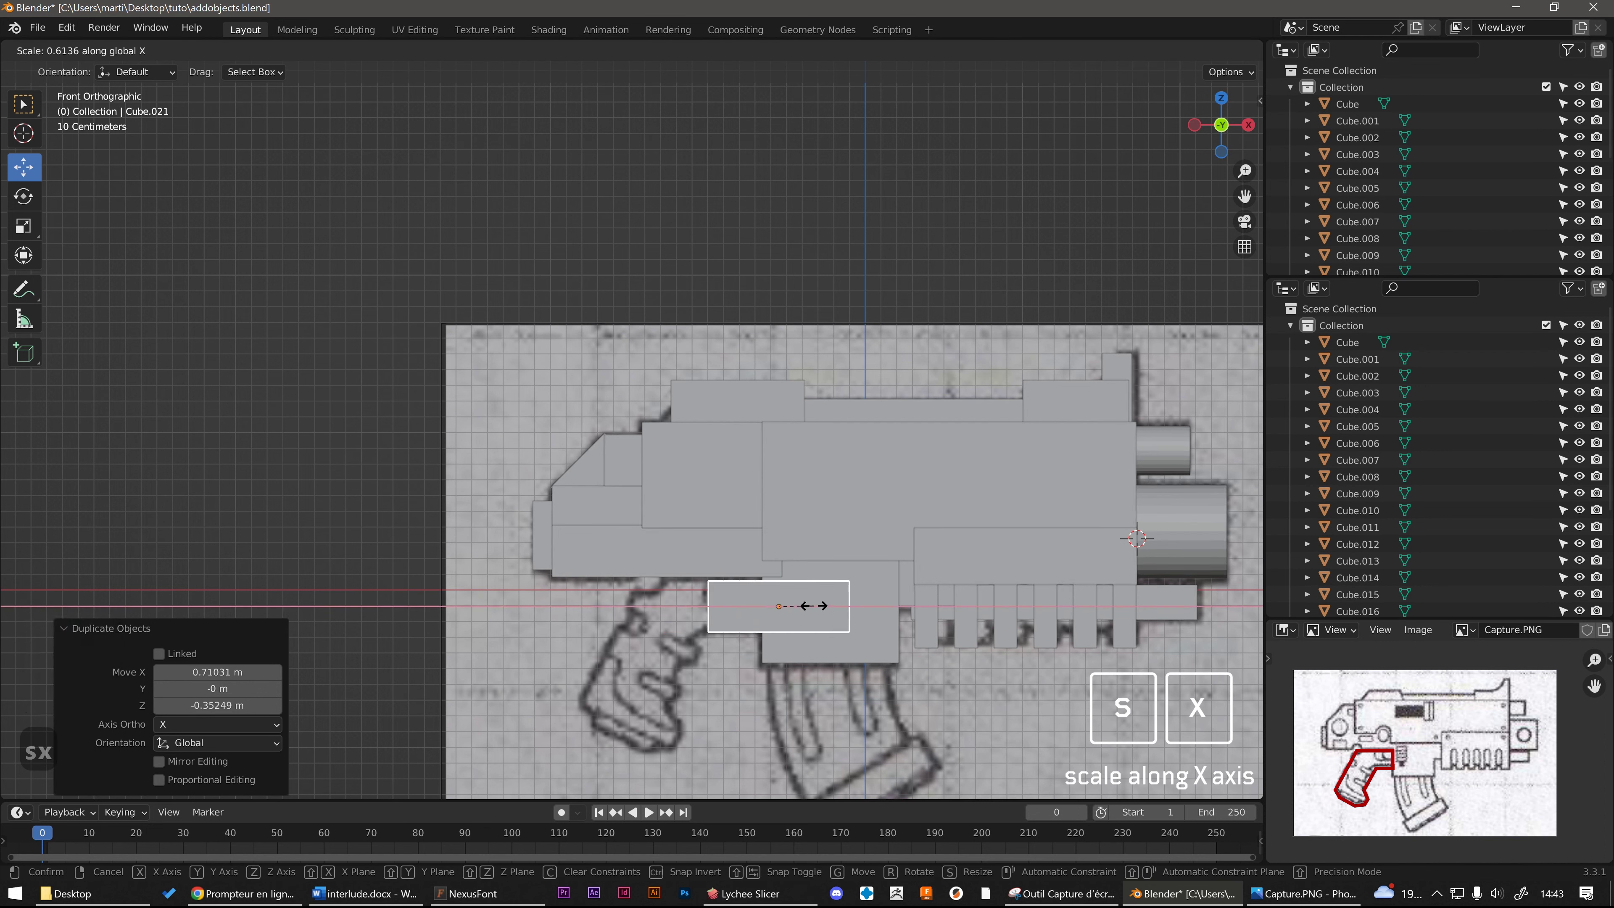
pyautogui.click(800, 612)
pyautogui.press('g')
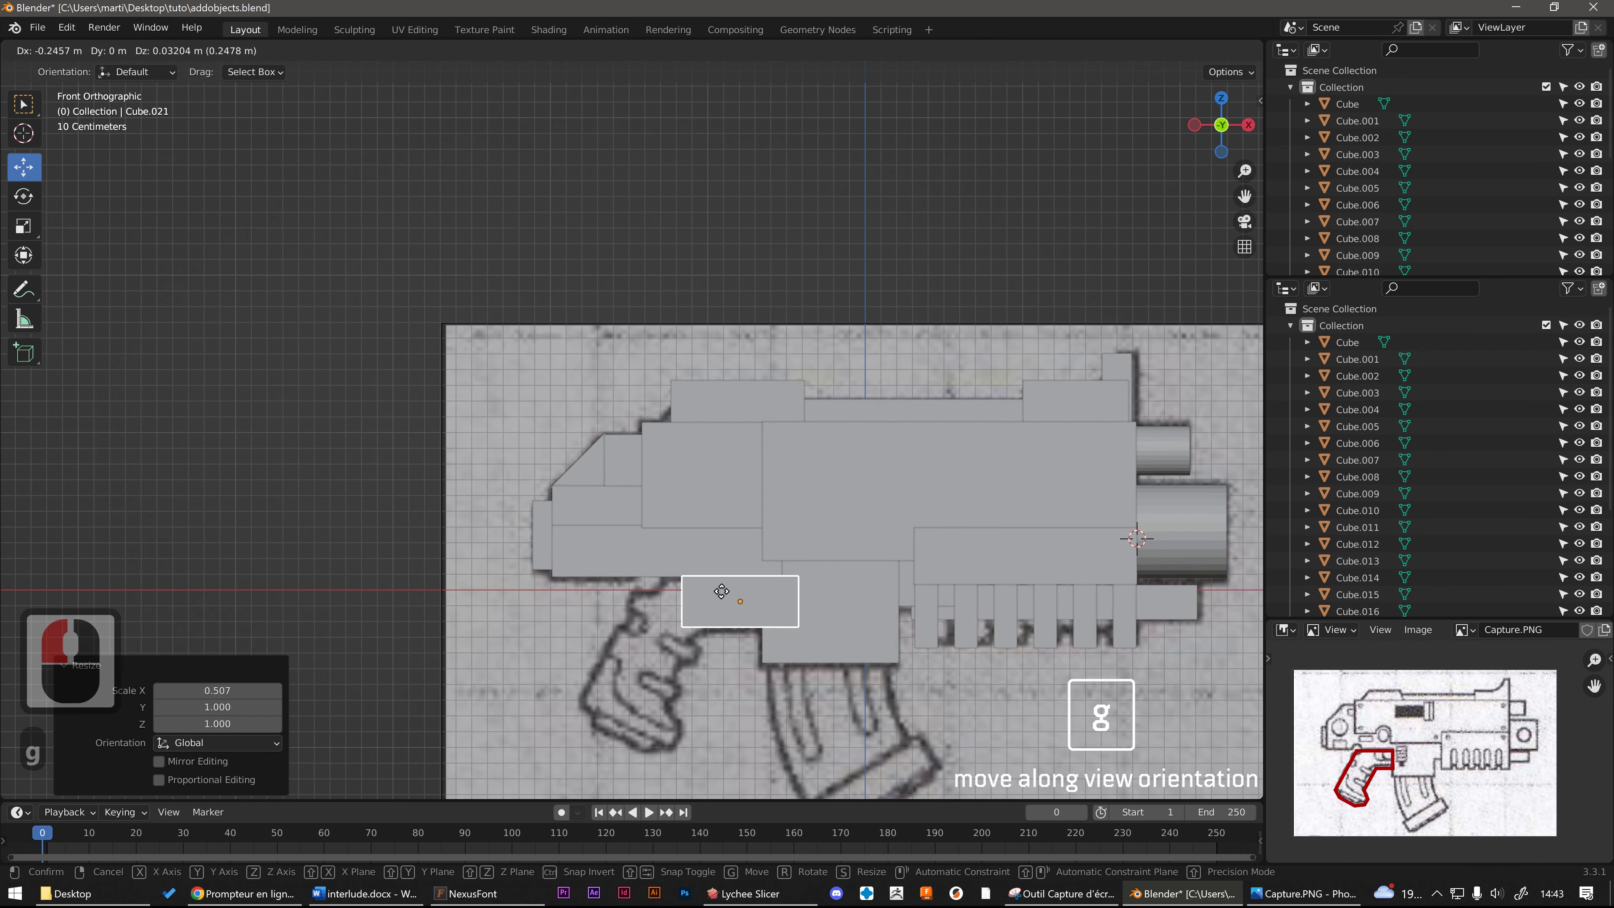
pyautogui.click(694, 593)
# Step: Scale the trigger area block uniformly to about 1.105 and shift it about -0.021 m along X
pyautogui.press('s')
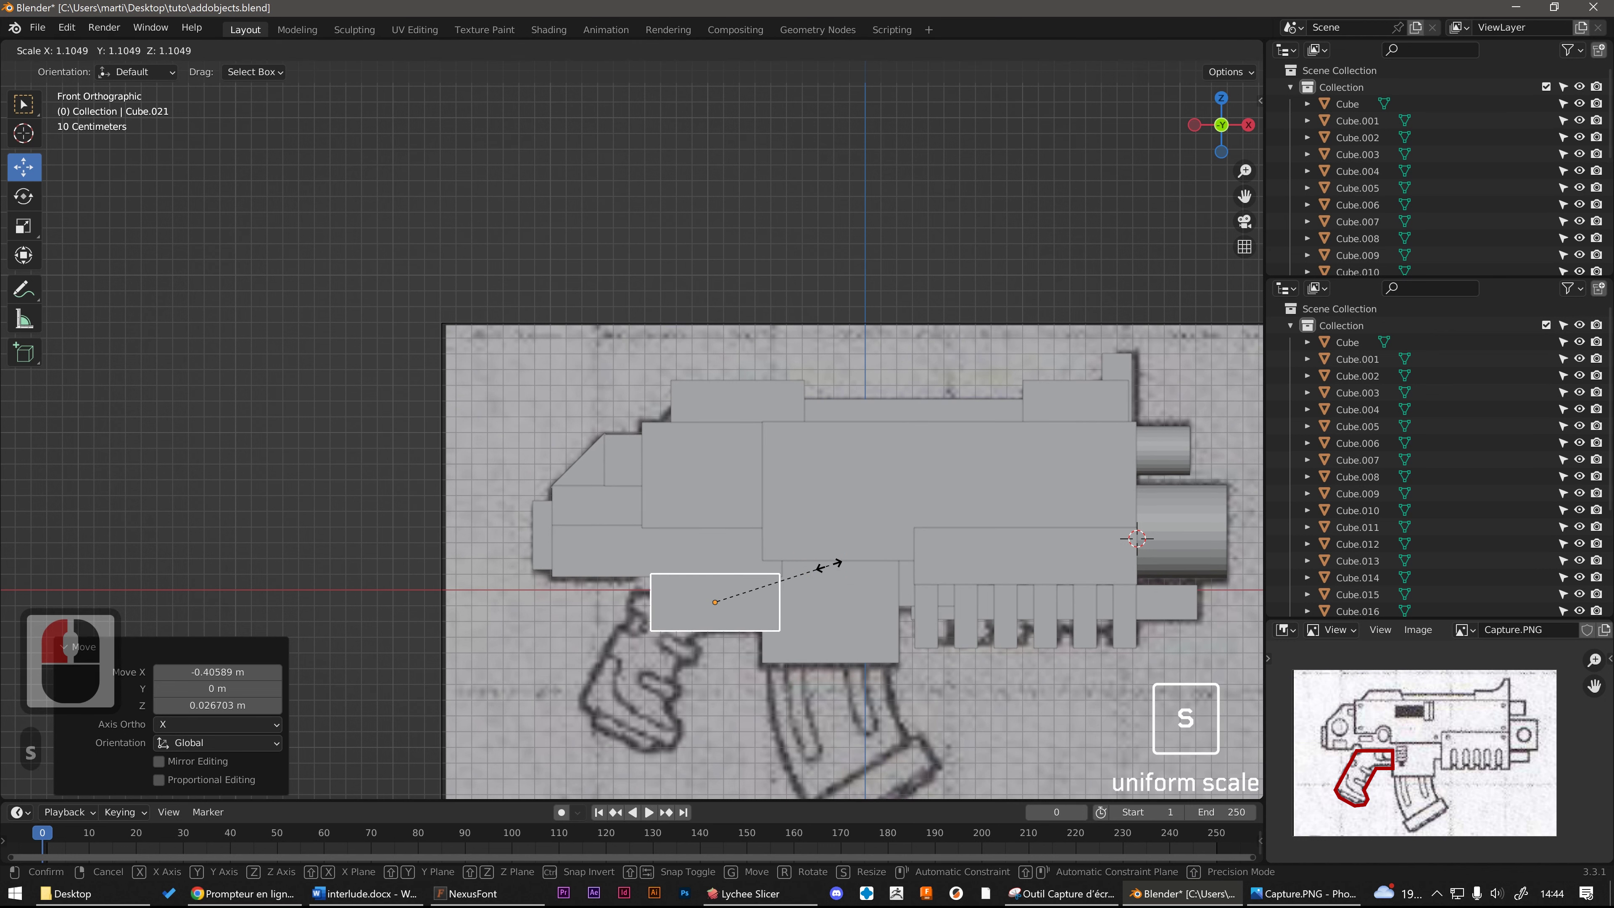
pyautogui.click(829, 569)
pyautogui.press('g')
pyautogui.click(696, 552)
# Step: Narrow the trigger area block to about 0.499 along the Y axis and return to the front view
pyautogui.moveTo(696, 552); pyautogui.dragTo(886, 617, button='middle')
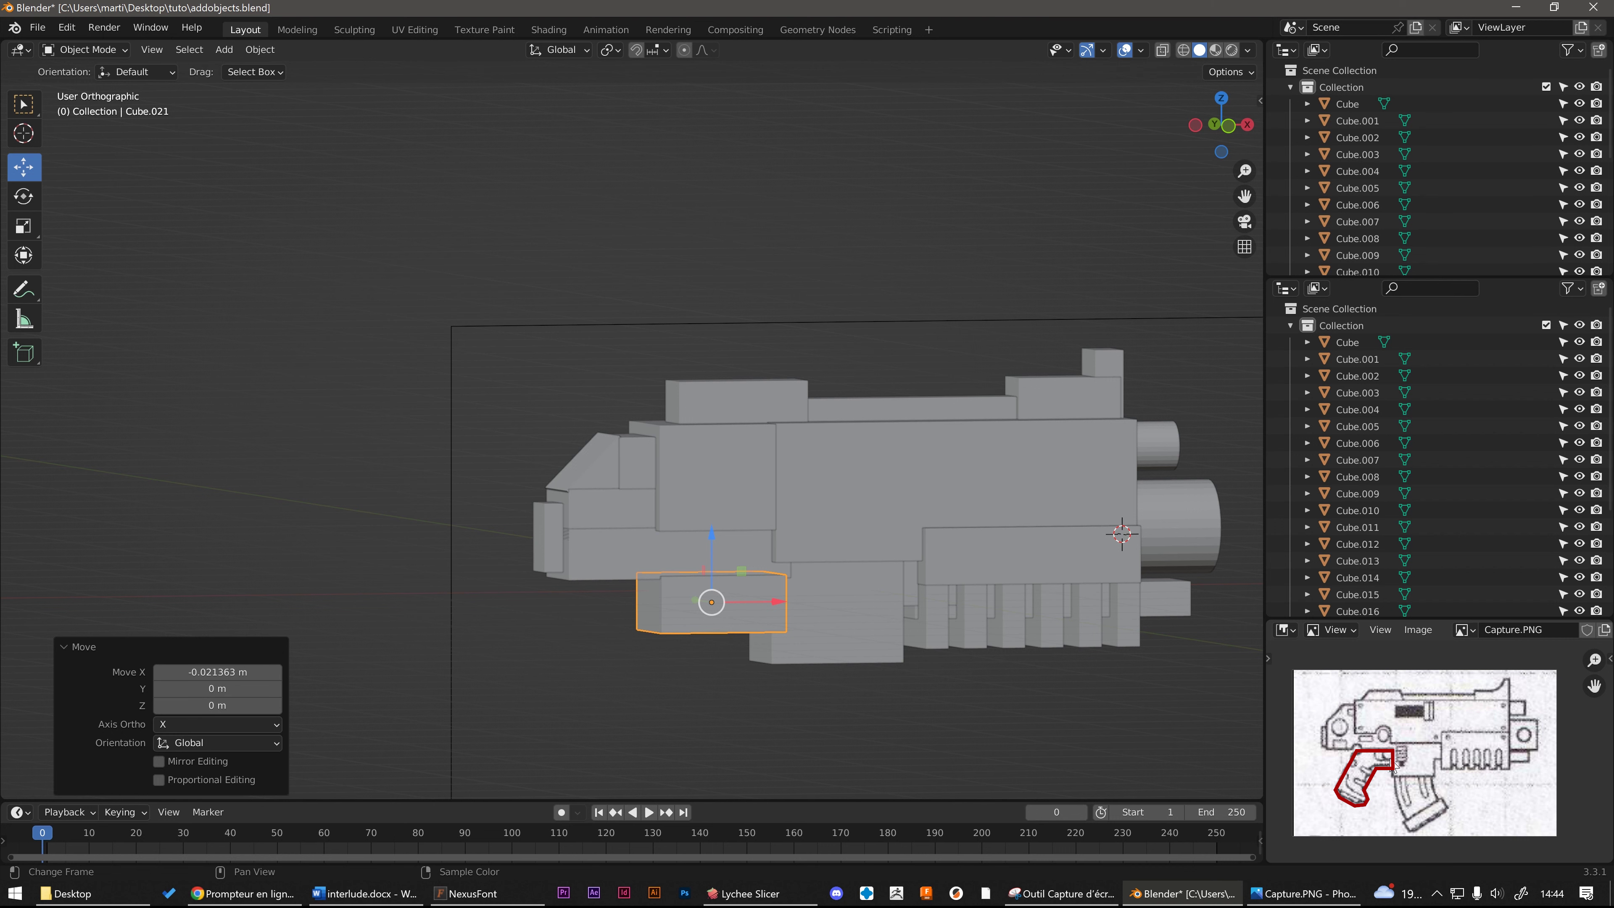
pyautogui.moveTo(721, 574); pyautogui.dragTo(864, 547, button='middle')
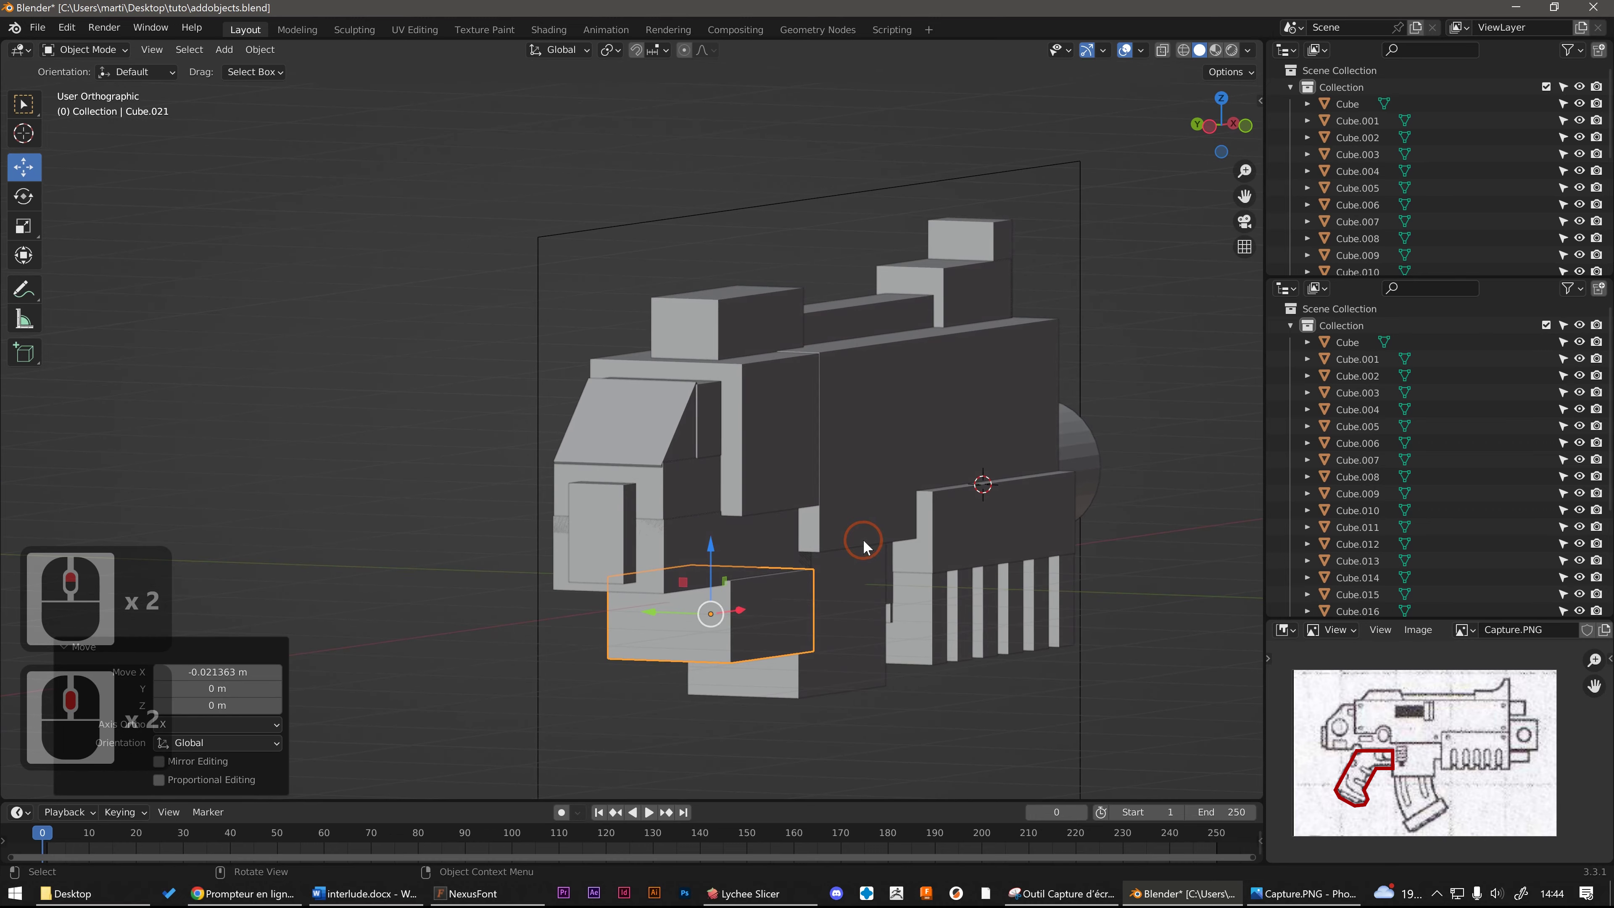
pyautogui.press('s')
pyautogui.press('y')
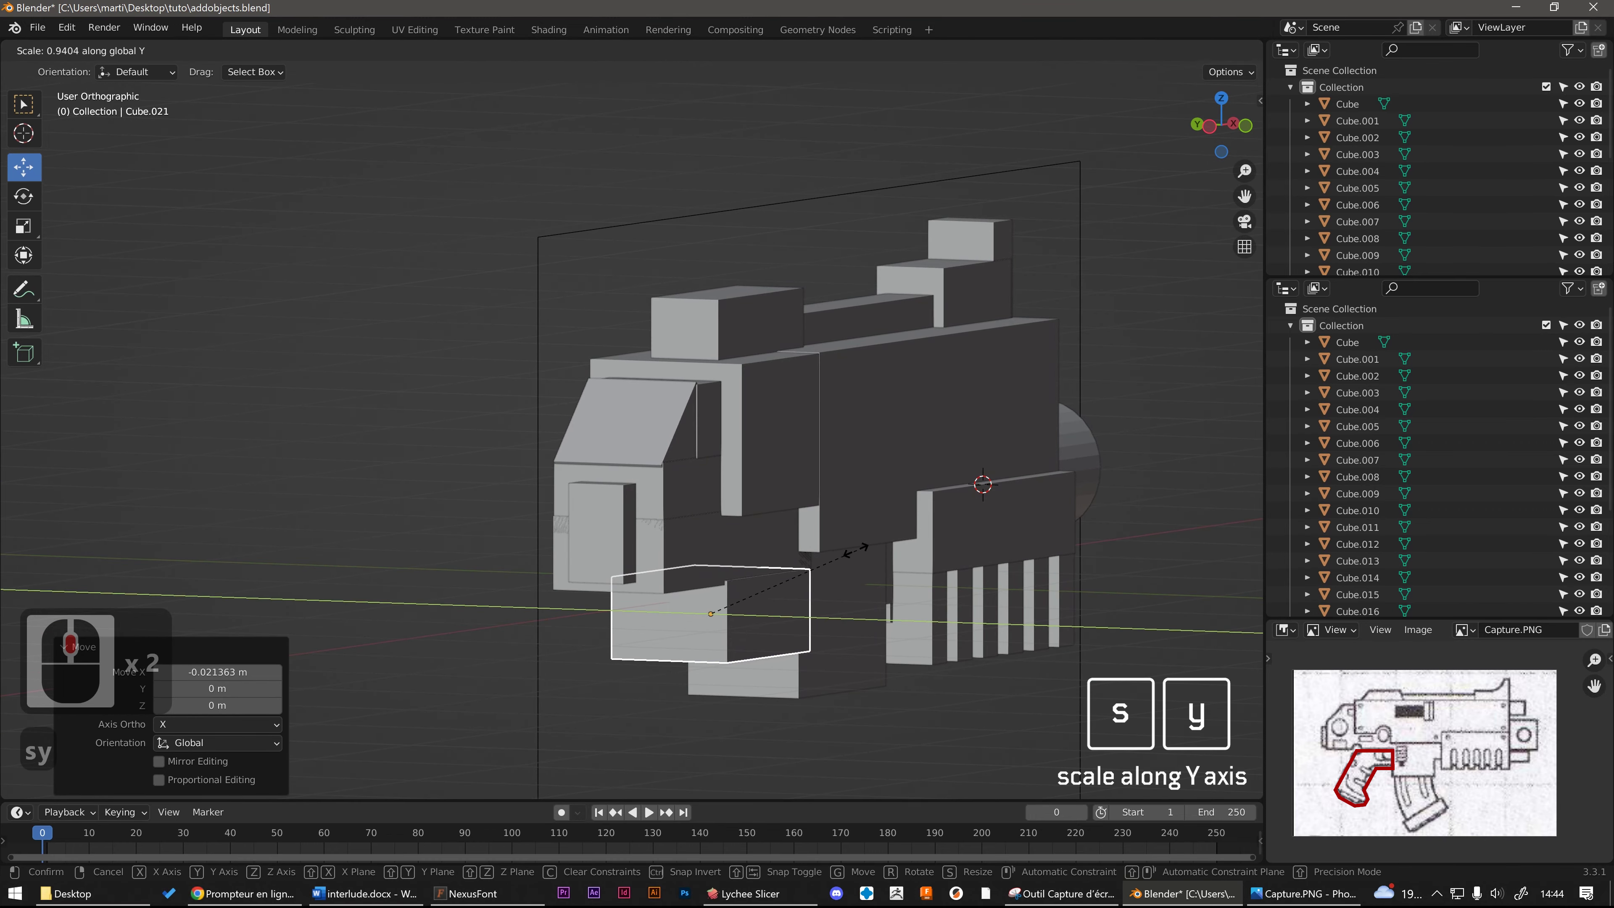
pyautogui.click(769, 552)
pyautogui.keyDown('alt'); pyautogui.moveTo(731, 547); pyautogui.dragTo(667, 612, button='middle'); pyautogui.keyUp('alt')
pyautogui.scroll(2, 667, 611)
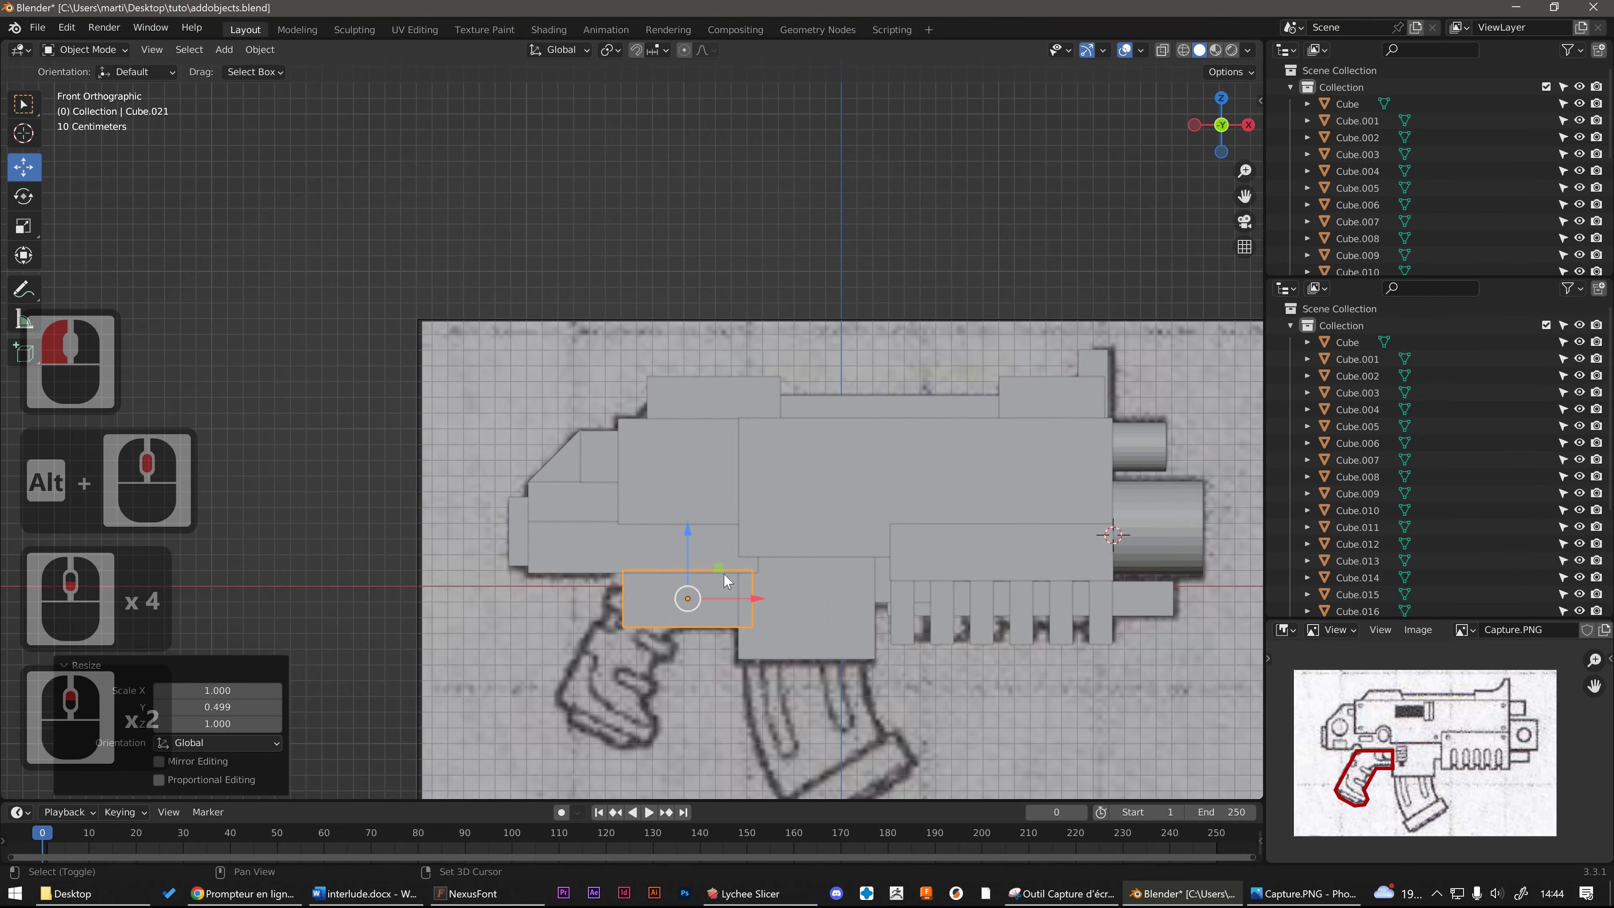
# Step: Duplicate the trigger area block about -0.449 m in X and -0.363 m in Z, and rotate the copy about -60.1° over the grip
pyautogui.hotkey('shift', 'd')
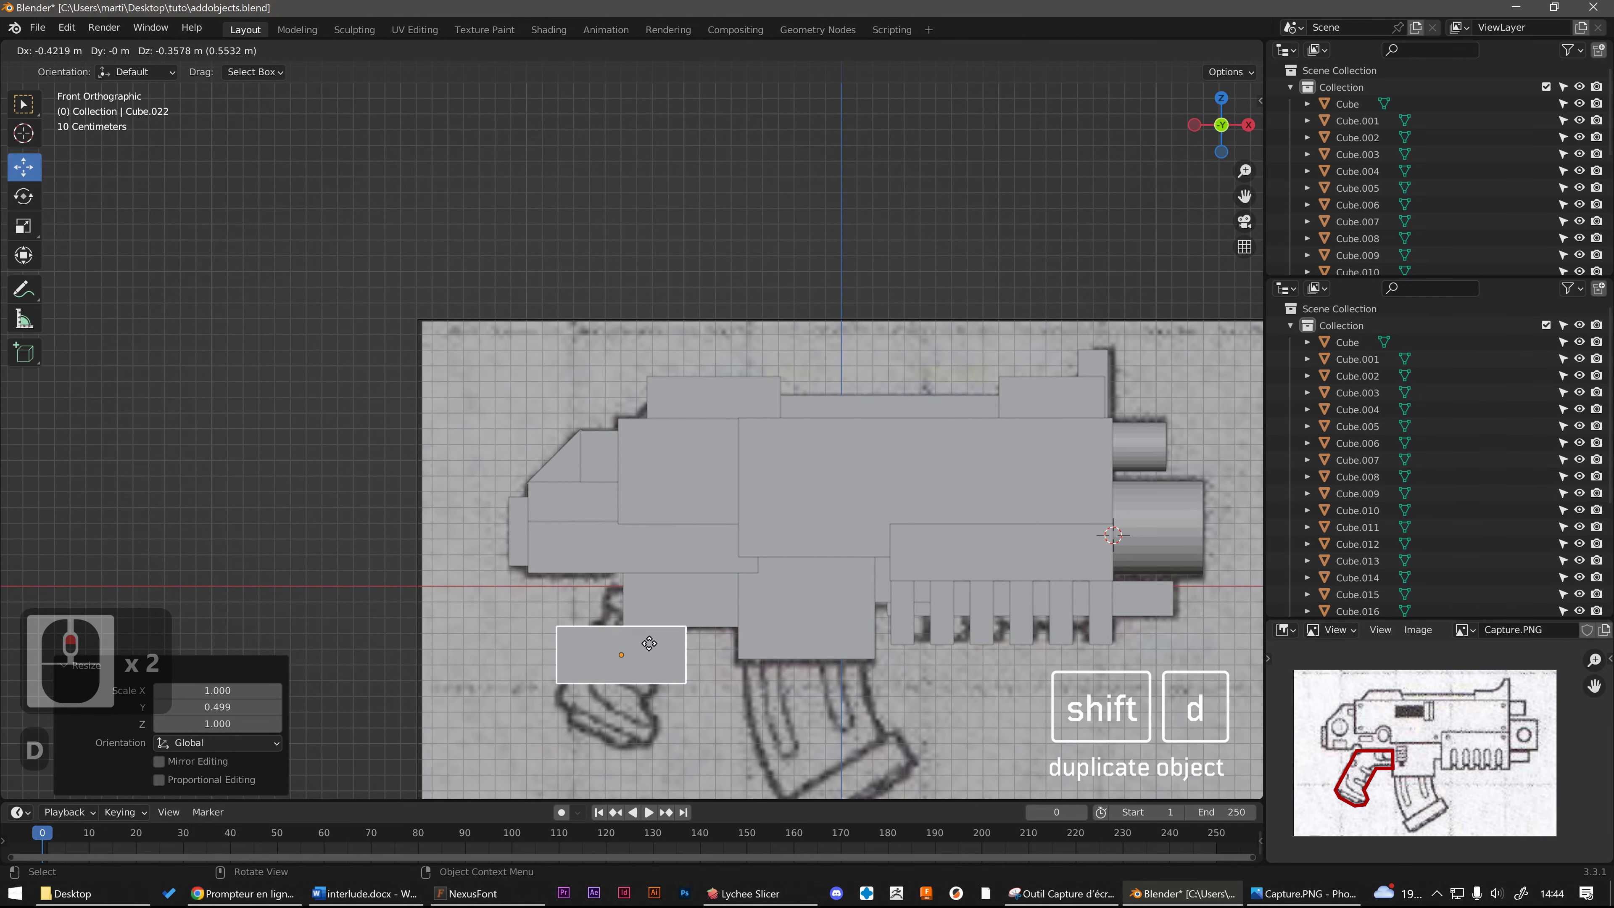
pyautogui.click(663, 655)
pyautogui.press('r')
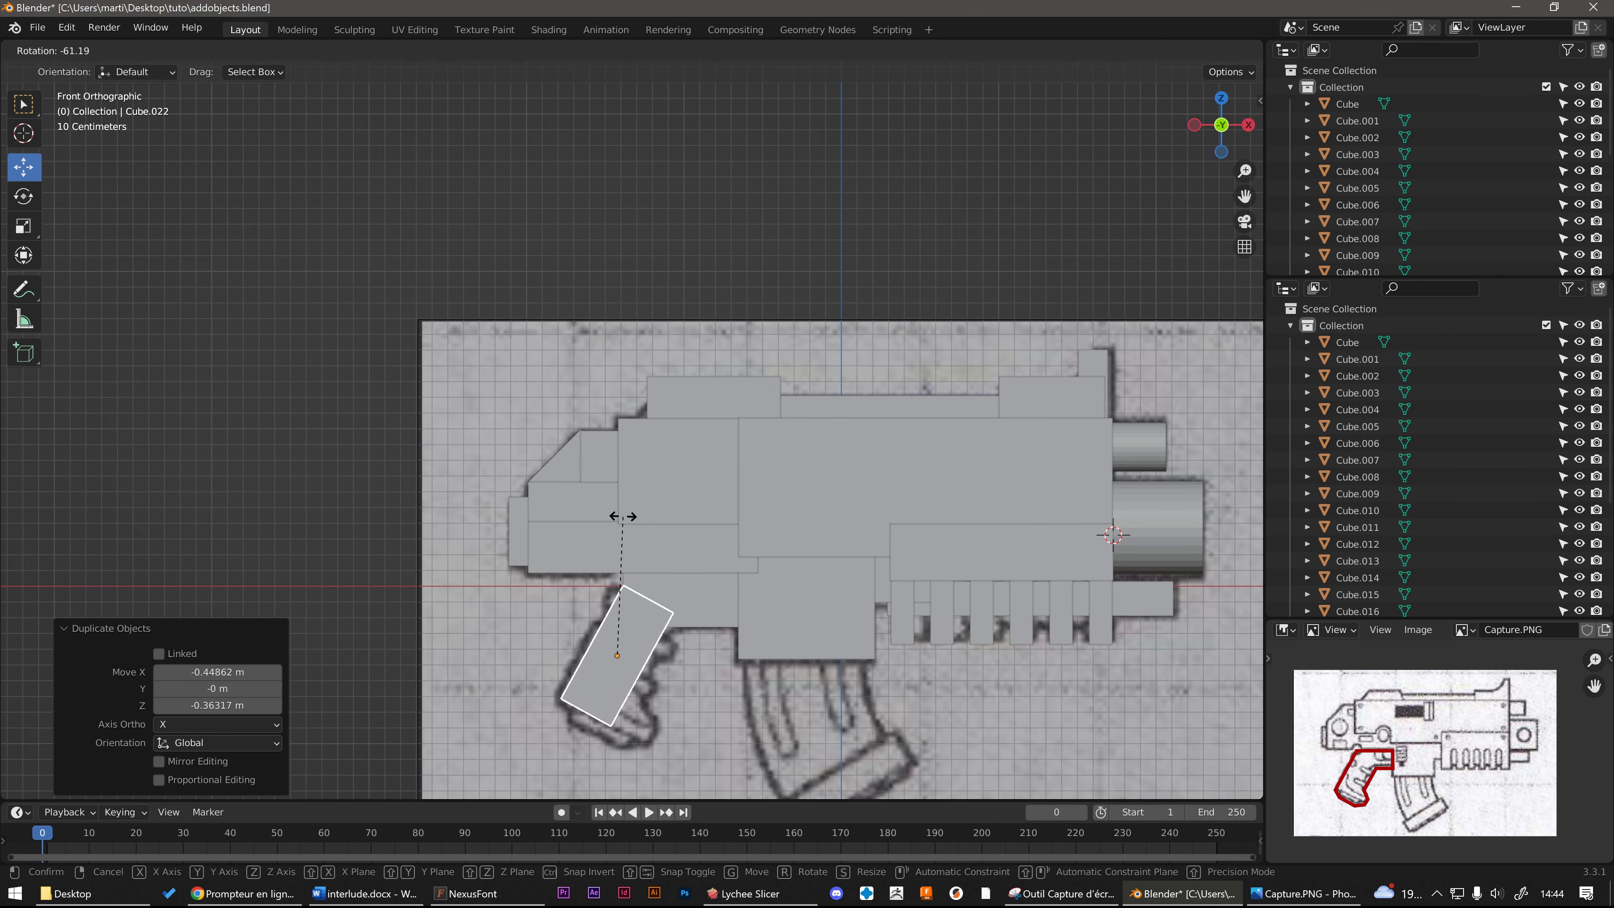
pyautogui.click(626, 517)
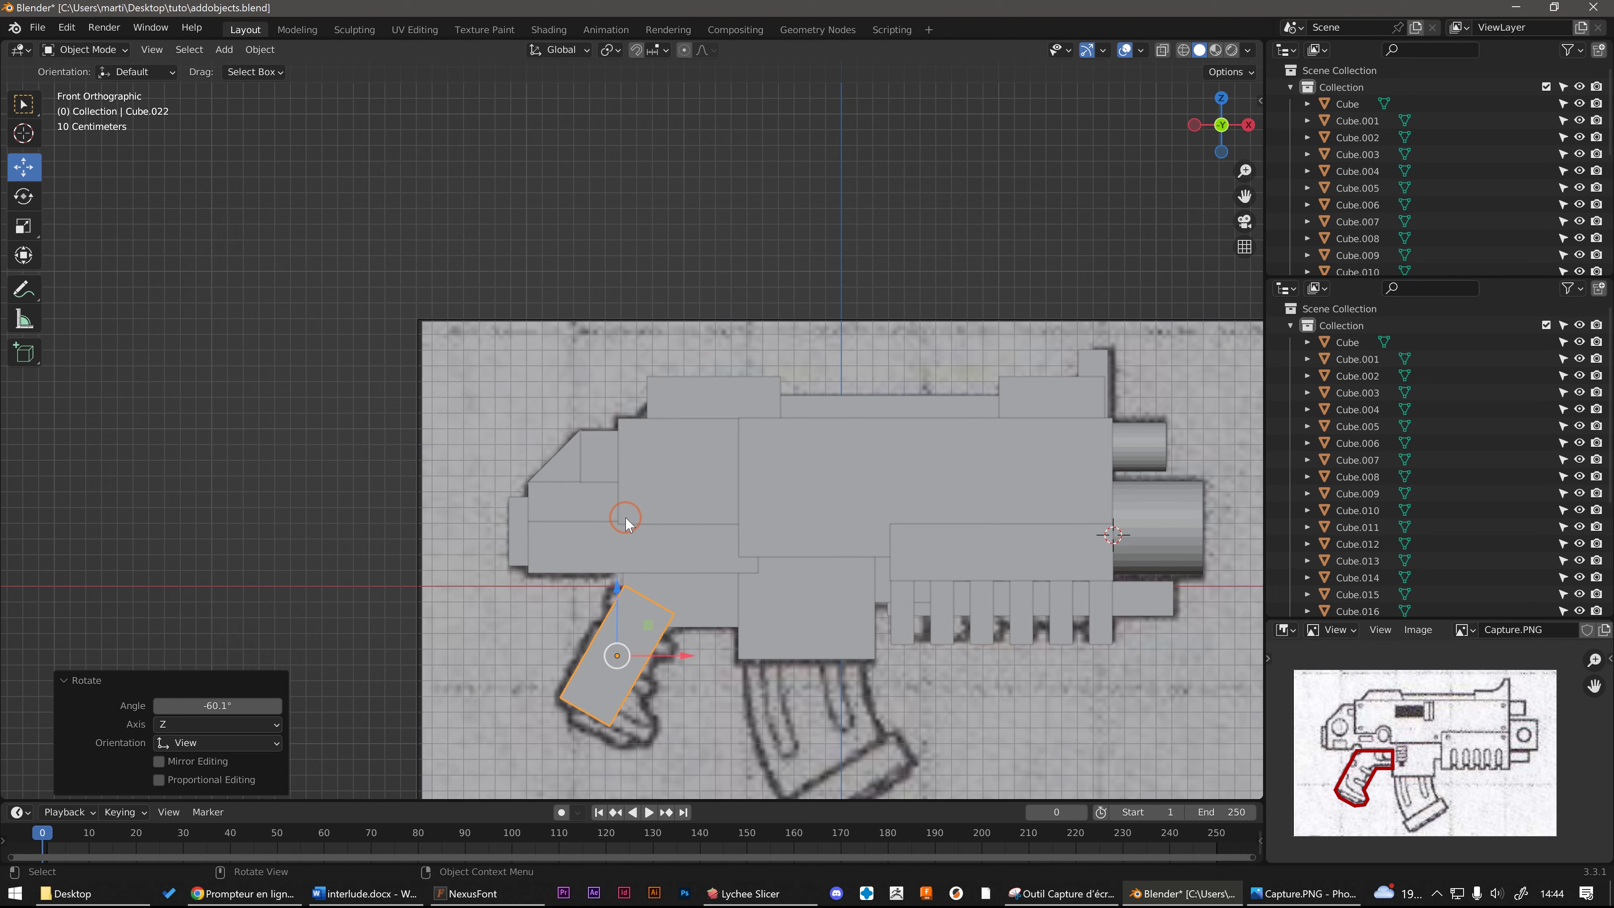
# Step: Try scaling the grip block uniformly to about 1.058, and undo that scaling
pyautogui.press('s')
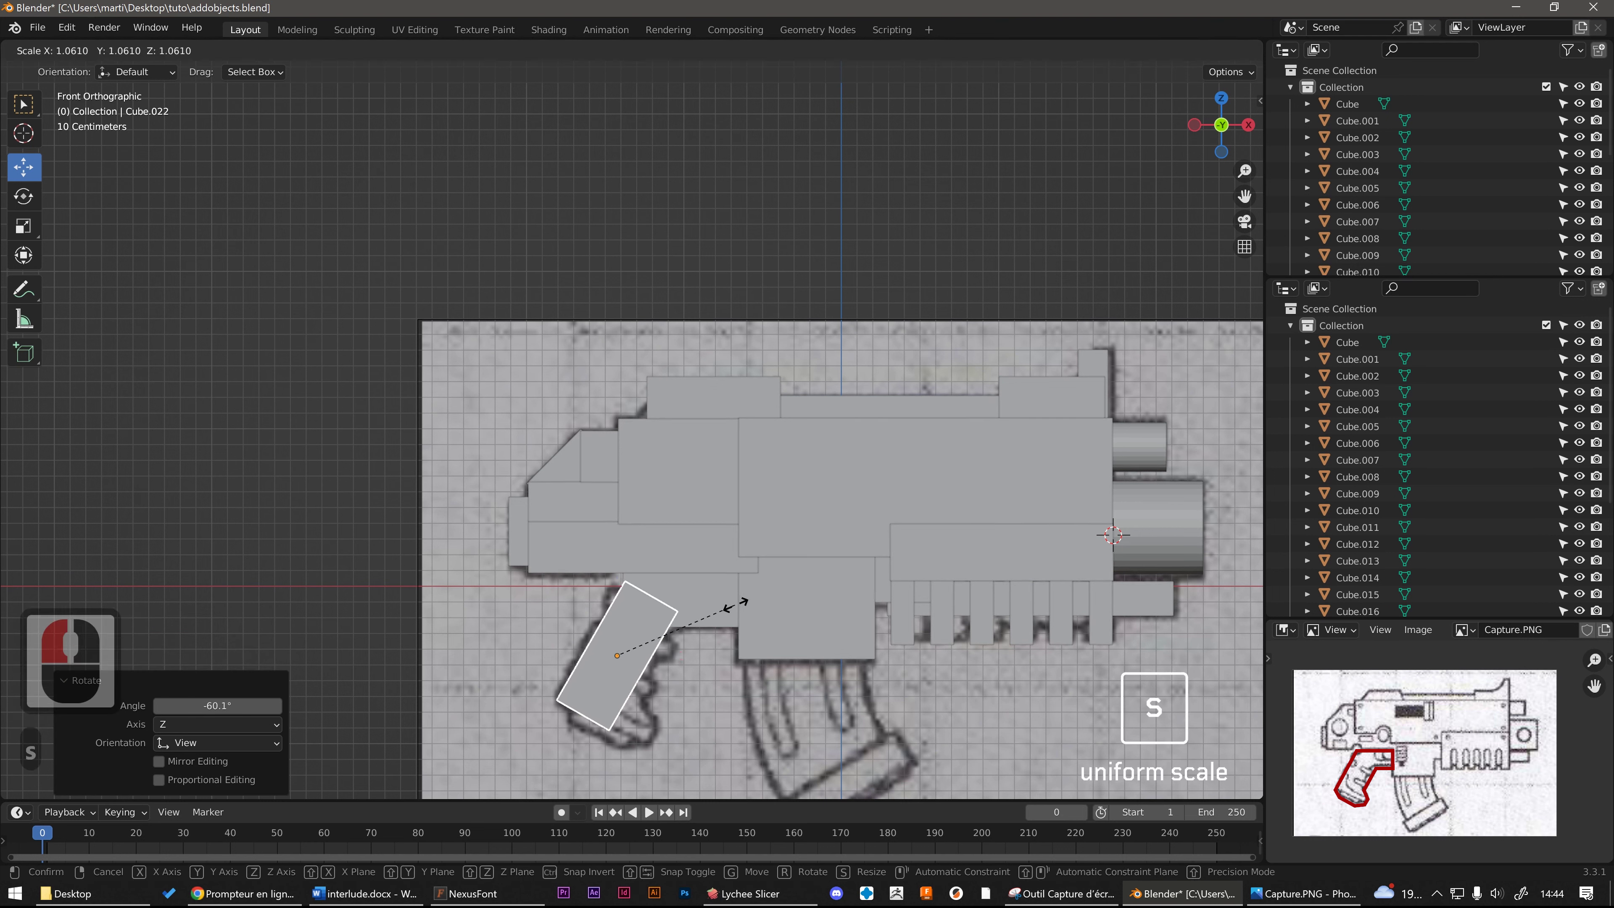
pyautogui.click(731, 612)
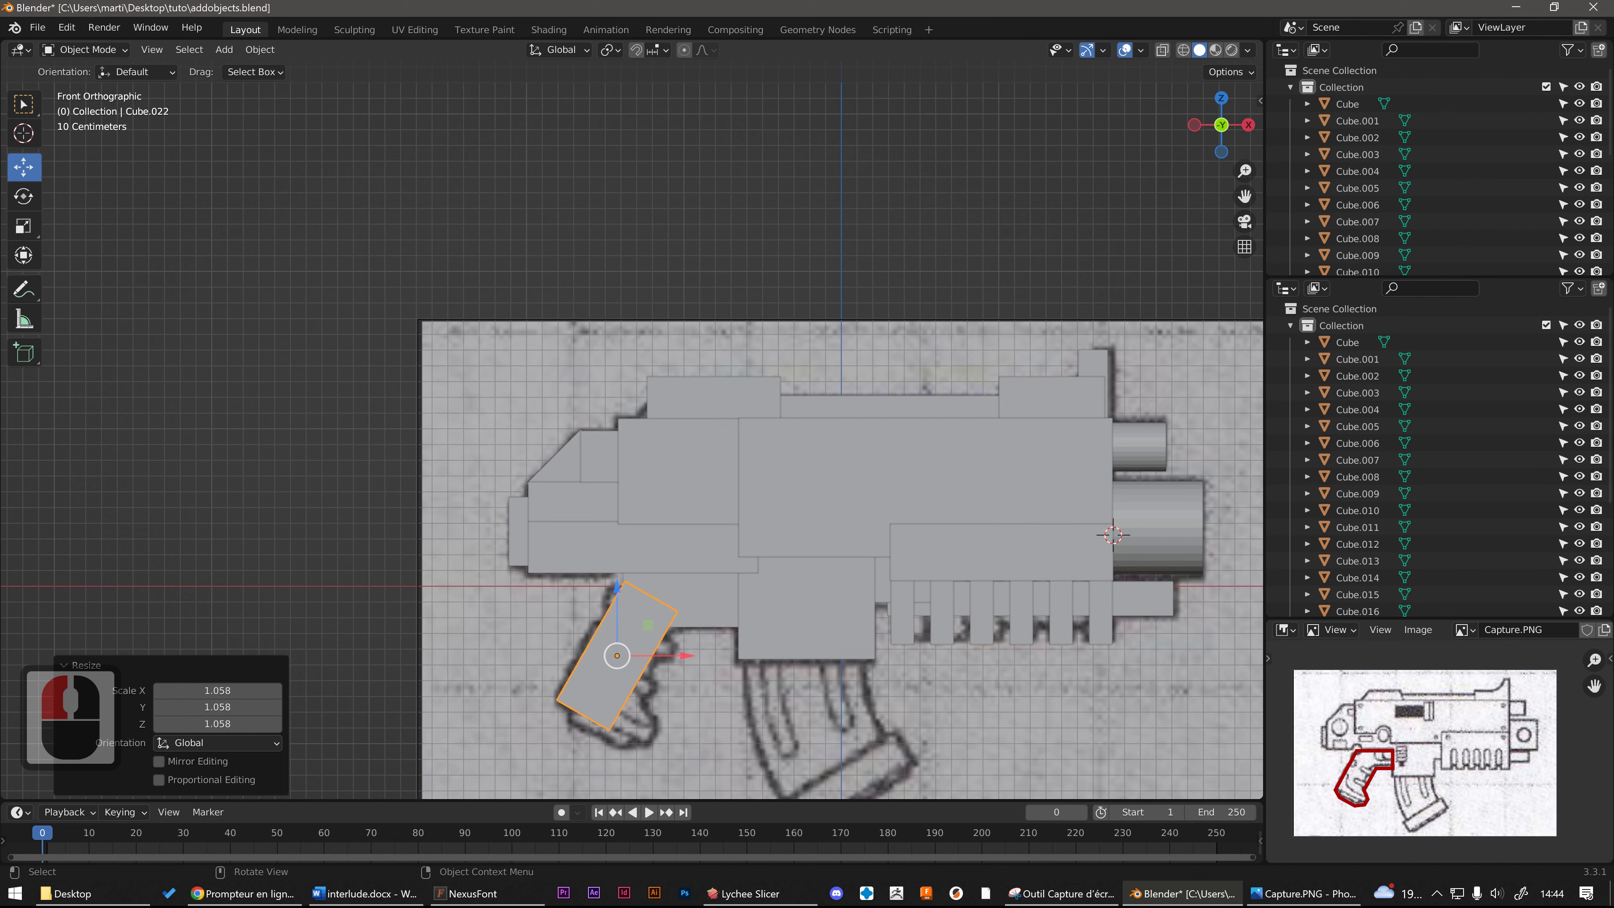
pyautogui.hotkey('ctrl', 'z')
pyautogui.hotkey('ctrl', 'z')
pyautogui.moveTo(731, 612); pyautogui.dragTo(665, 600, button='middle')
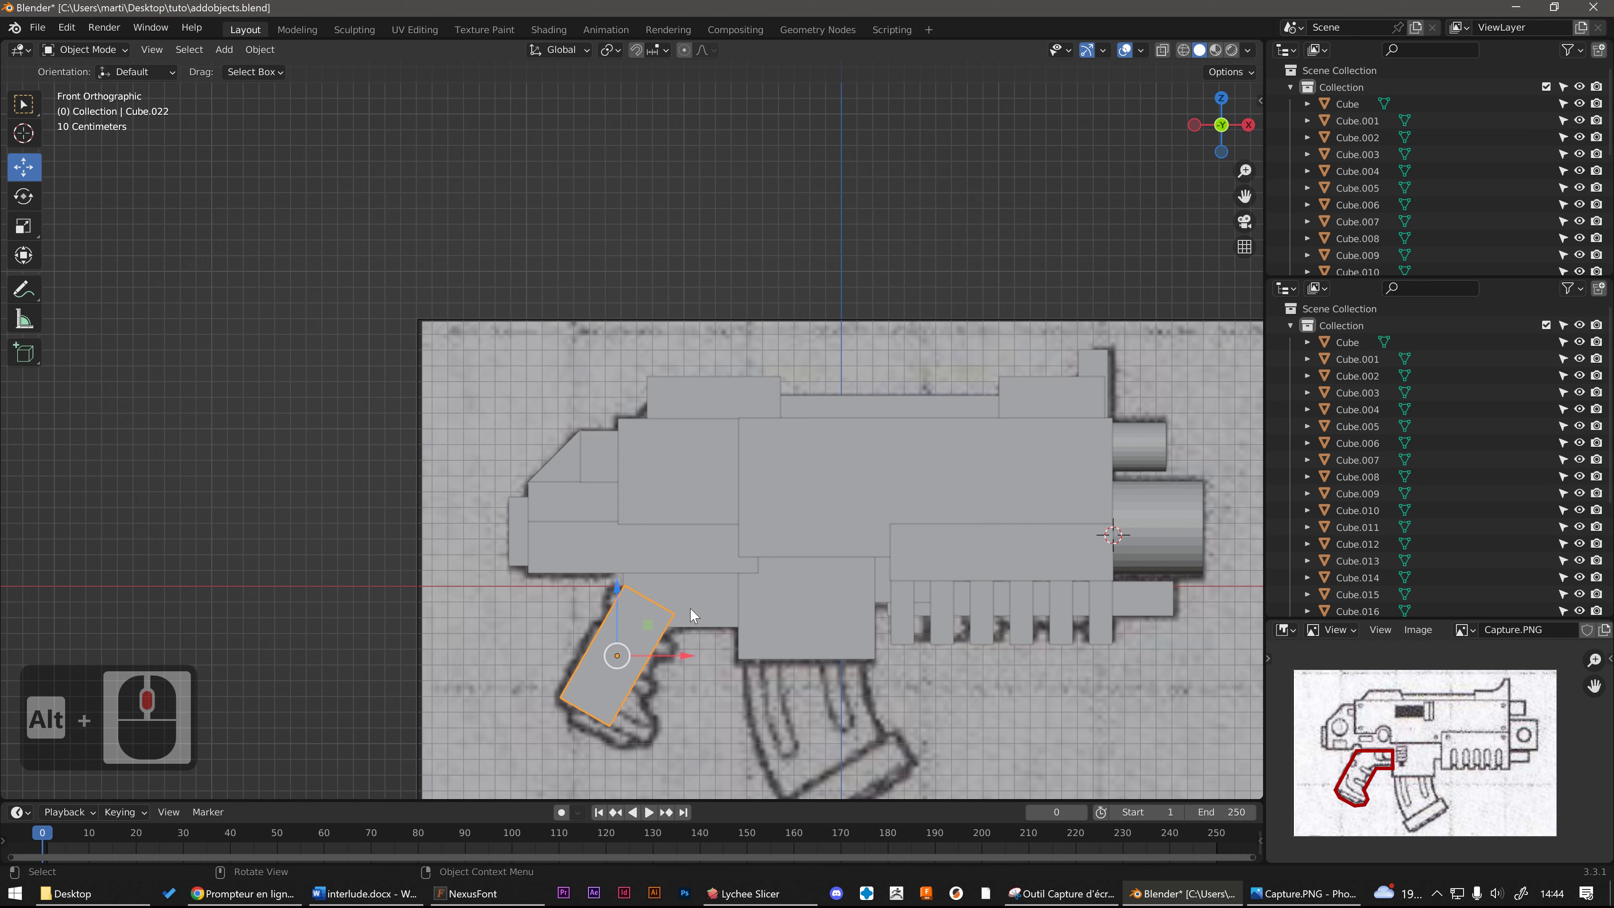
# Step: Rotate the grip block about -29.6° to stand upright and scale it to about 1.175 along X
pyautogui.press('r')
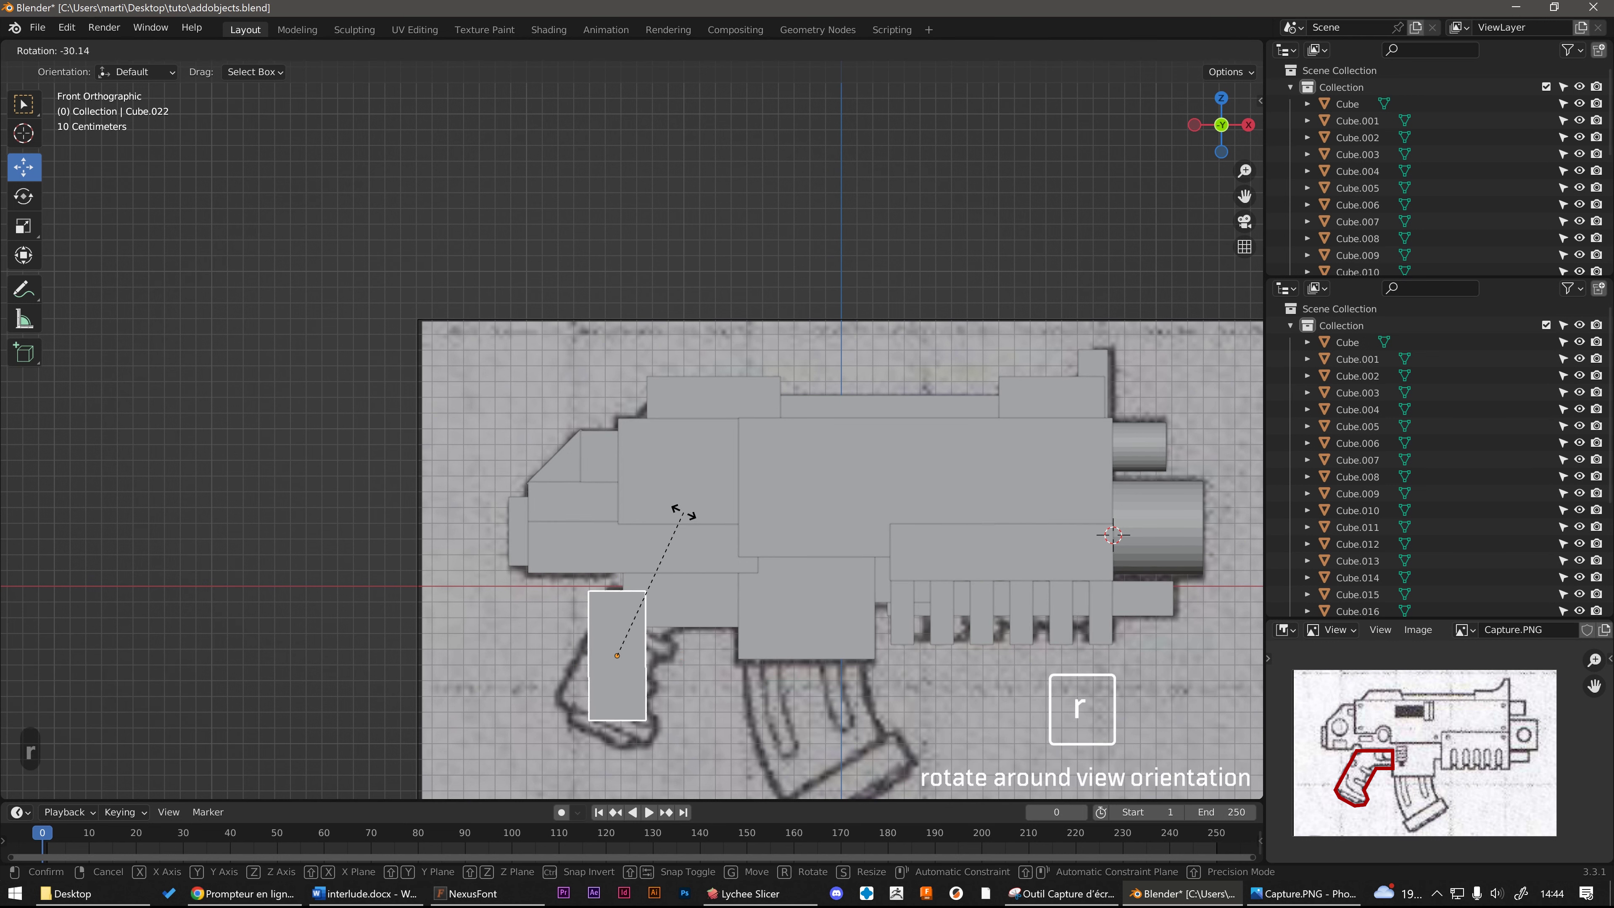
pyautogui.click(688, 527)
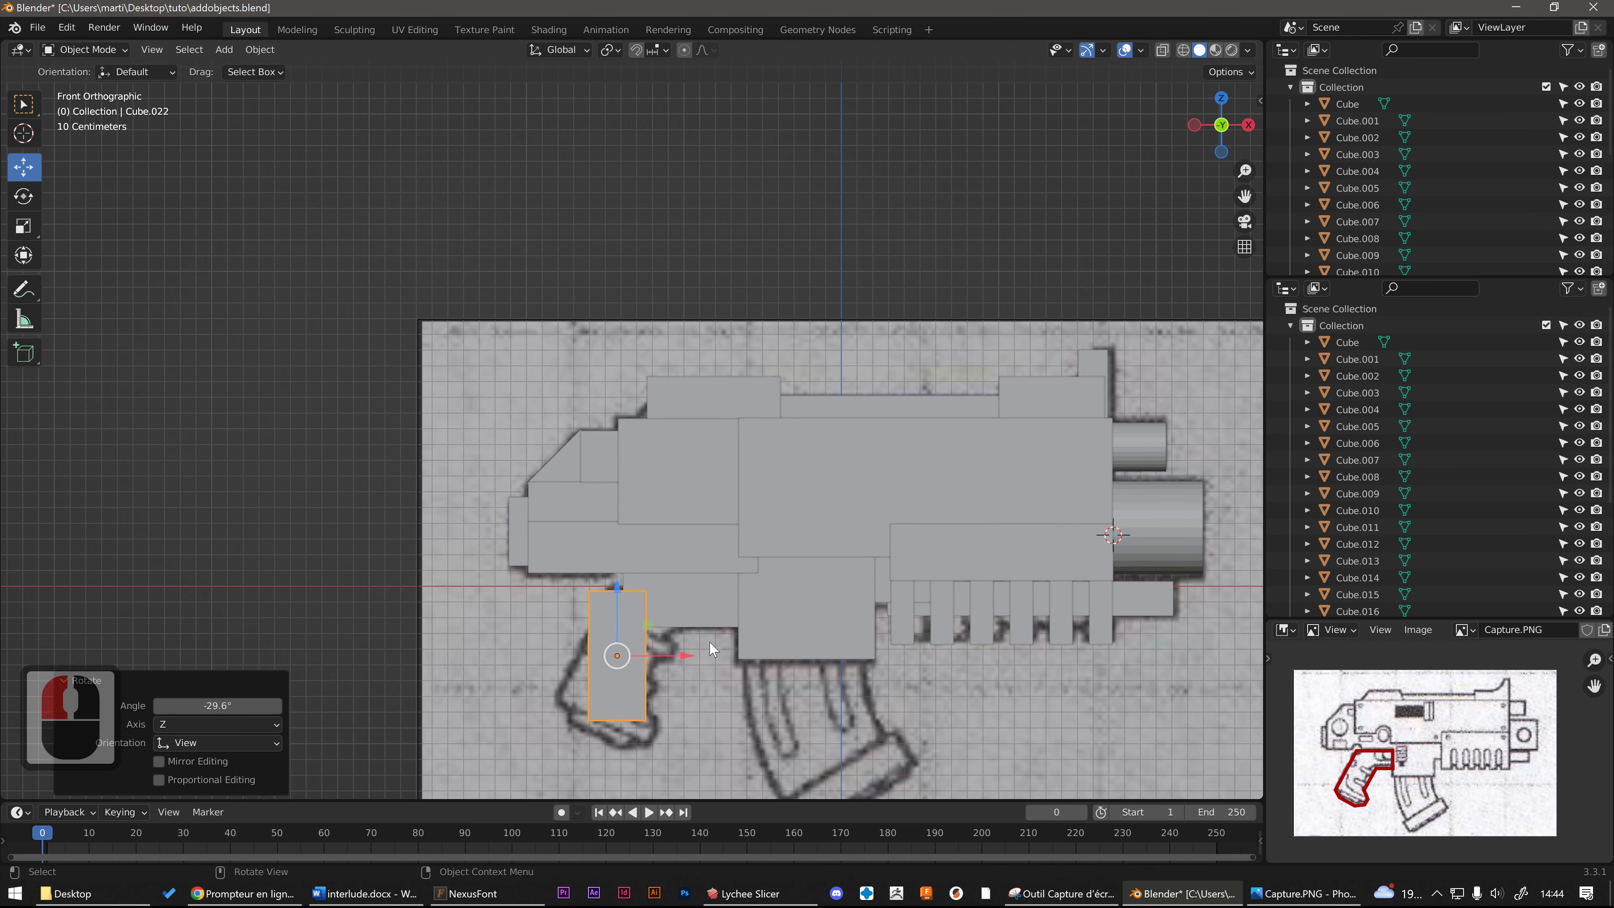
pyautogui.press('s')
pyautogui.press('x')
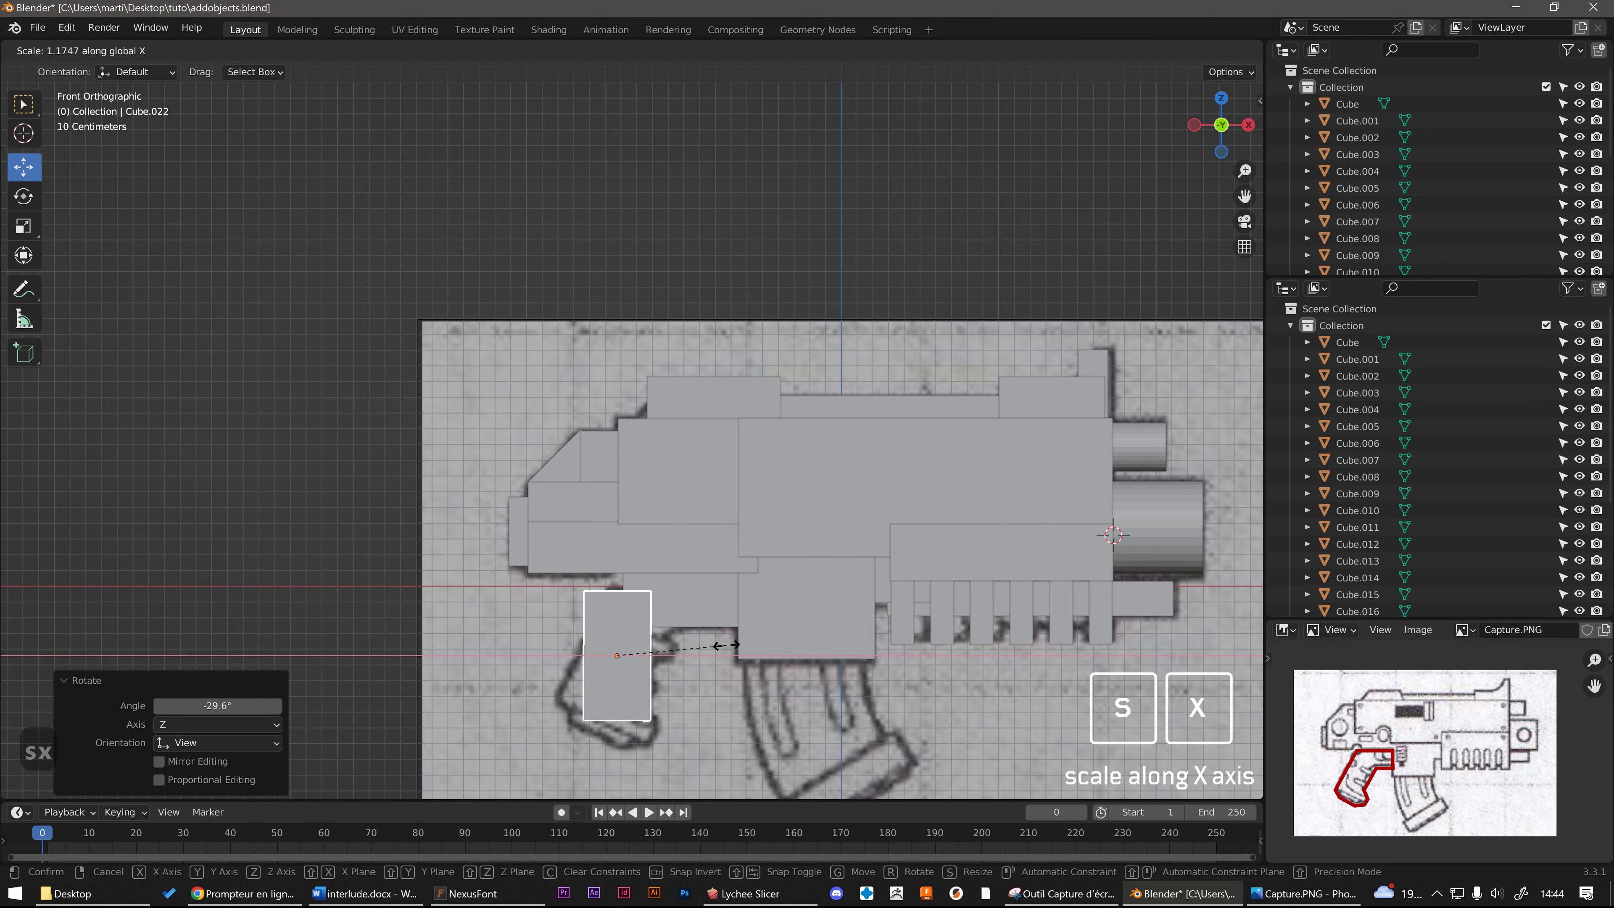
pyautogui.click(728, 645)
# Step: Rotate the grip block 27.5° and move it about 0.055 m in X and 0.071 m in Z onto the drawn grip
pyautogui.press('r')
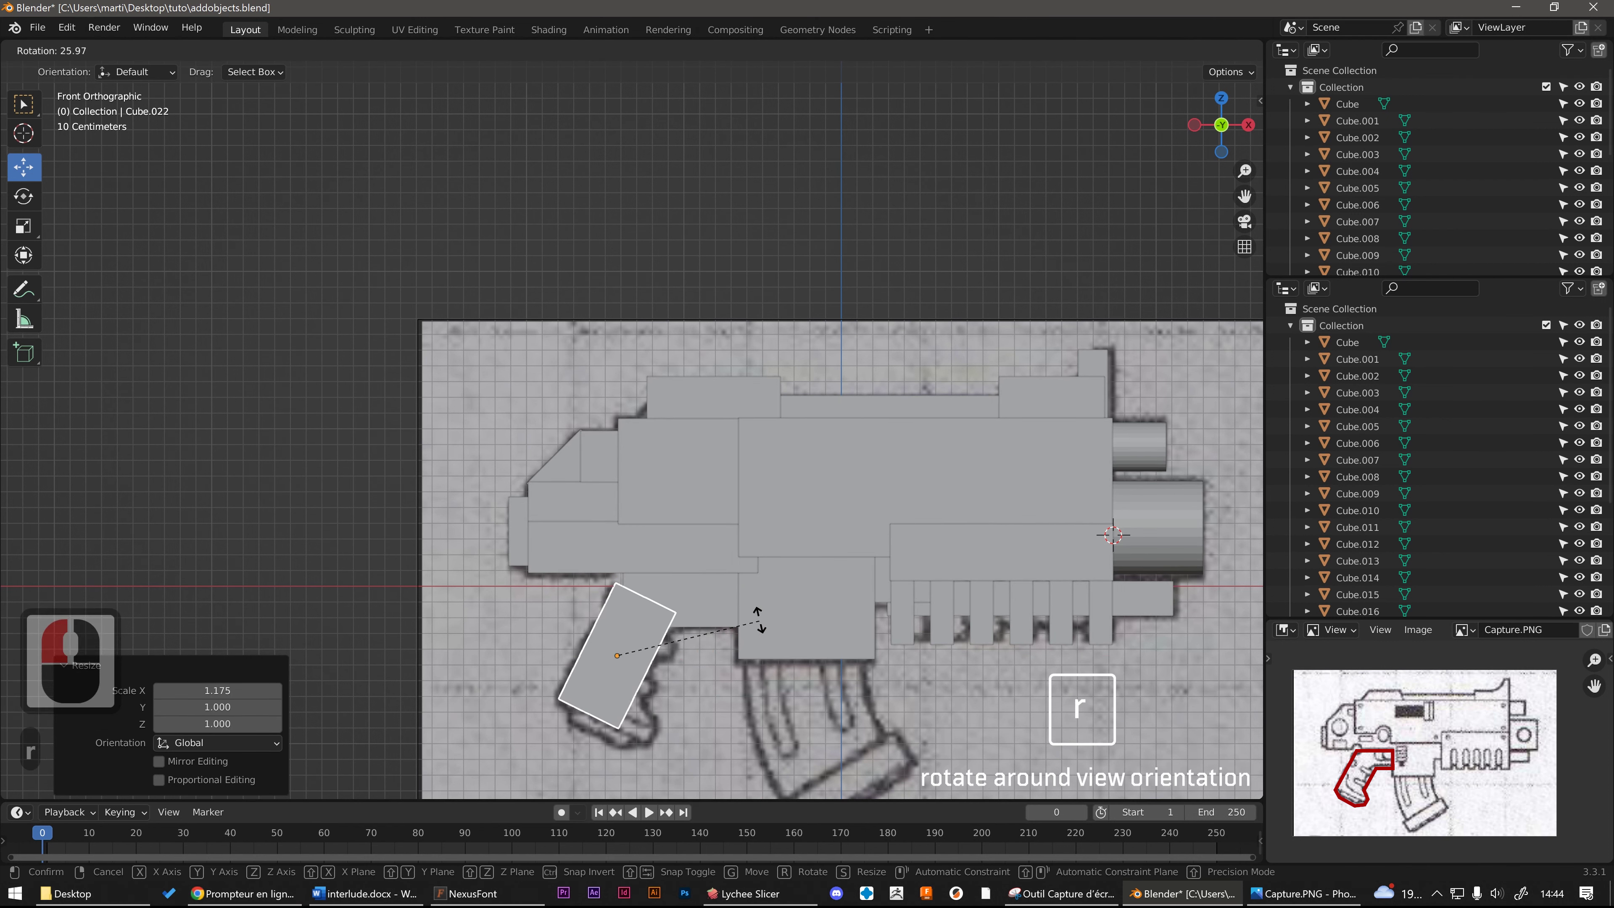
pyautogui.click(762, 628)
pyautogui.press('g')
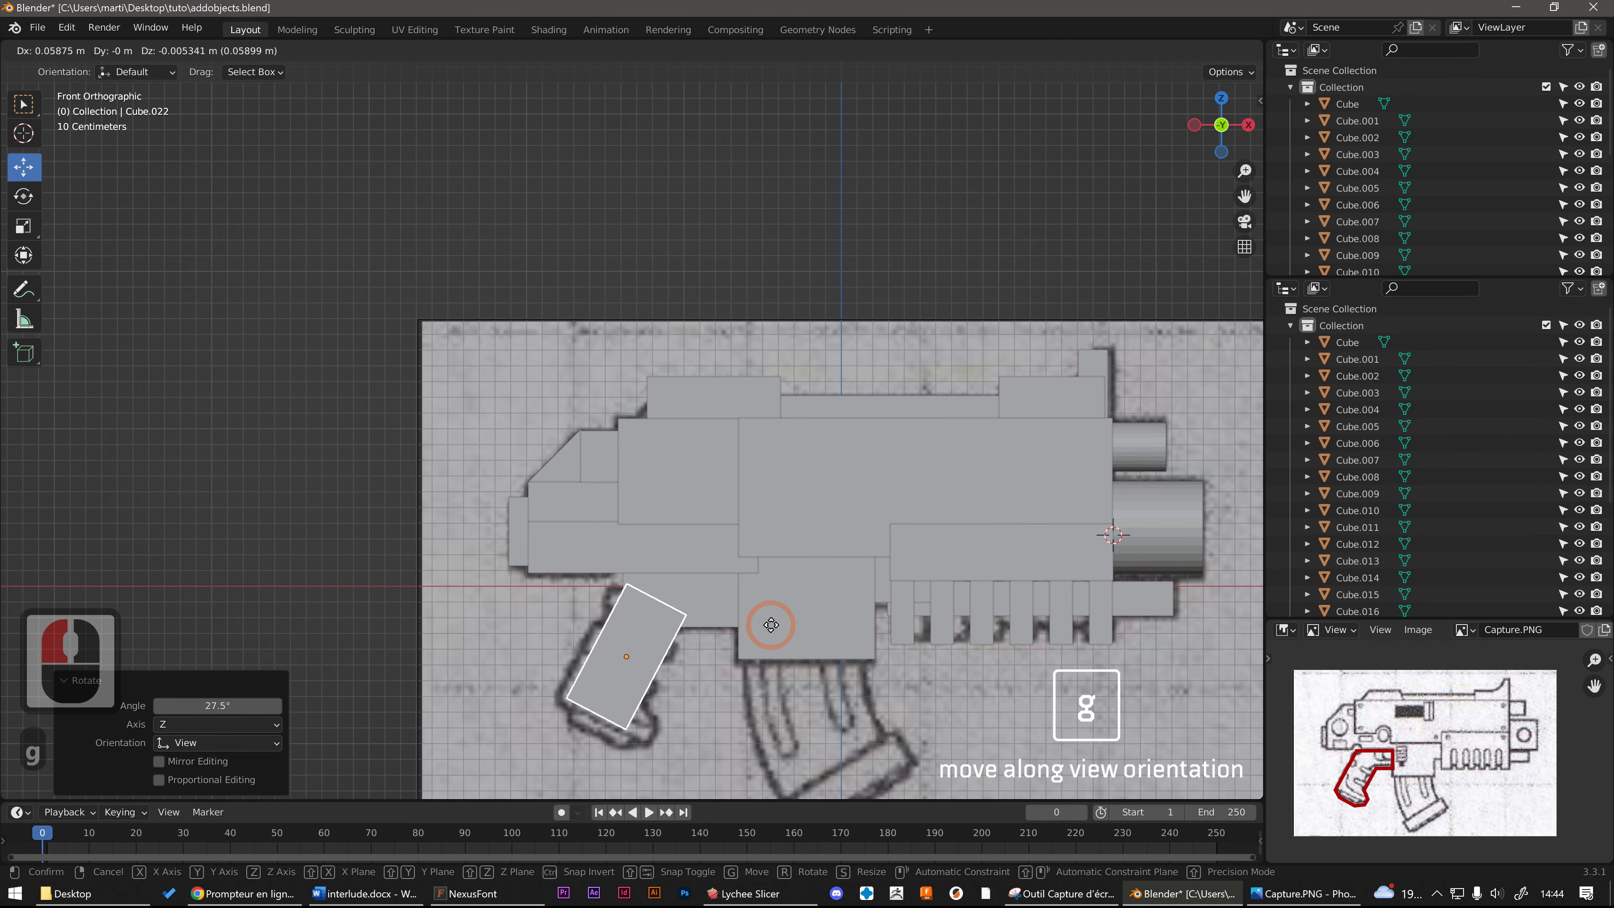
pyautogui.click(771, 624)
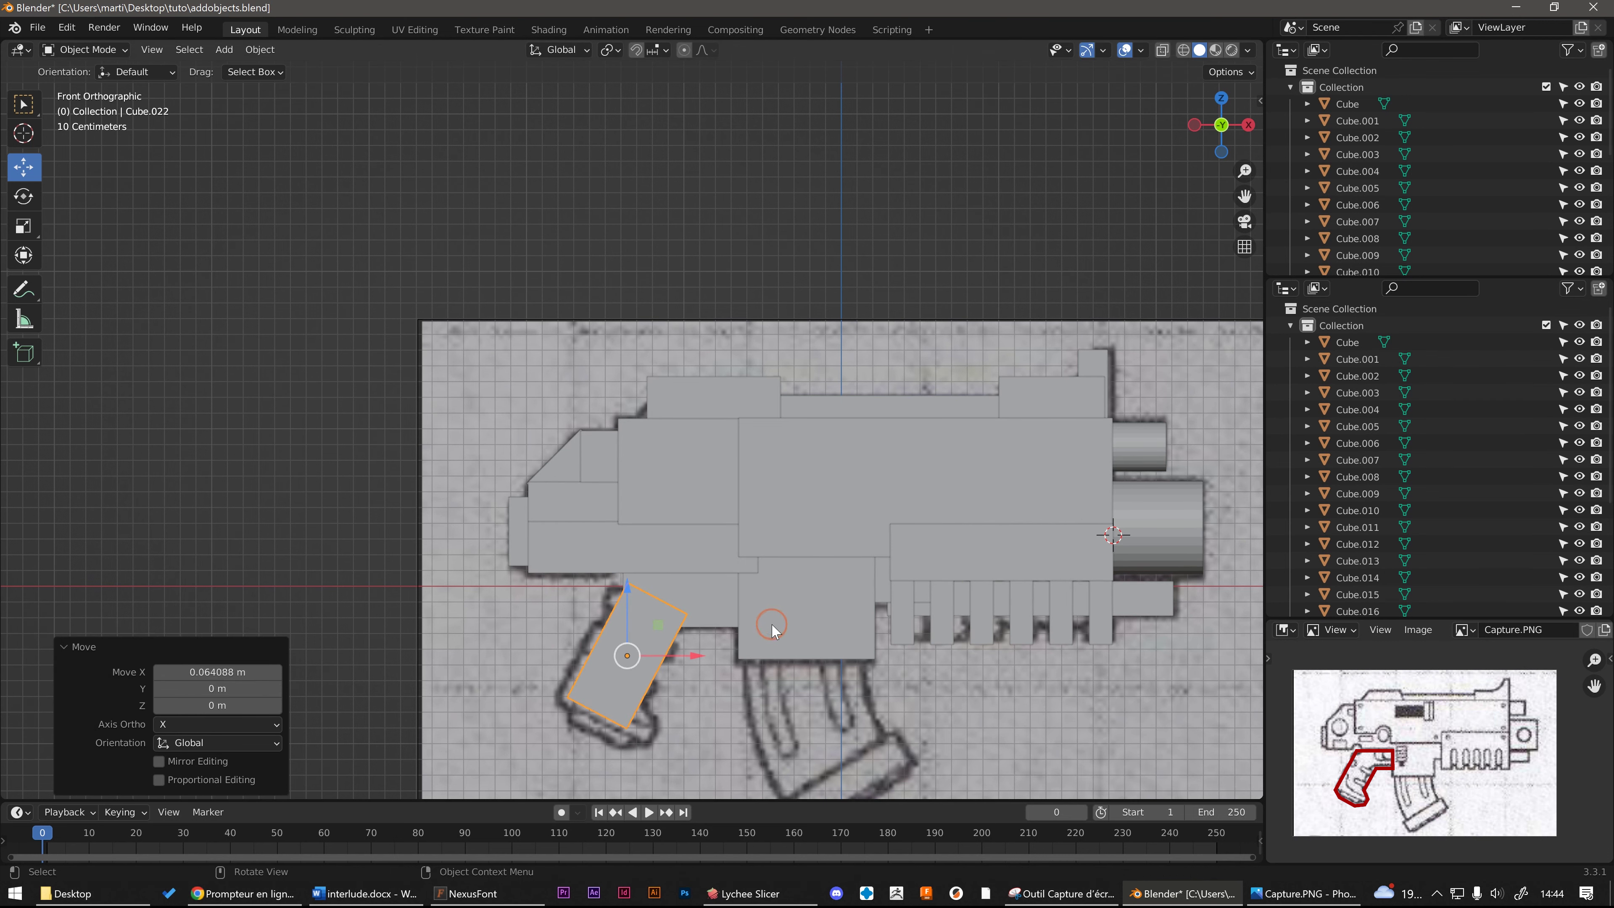
pyautogui.scroll(-2, 635, 660)
pyautogui.scroll(3, 638, 662)
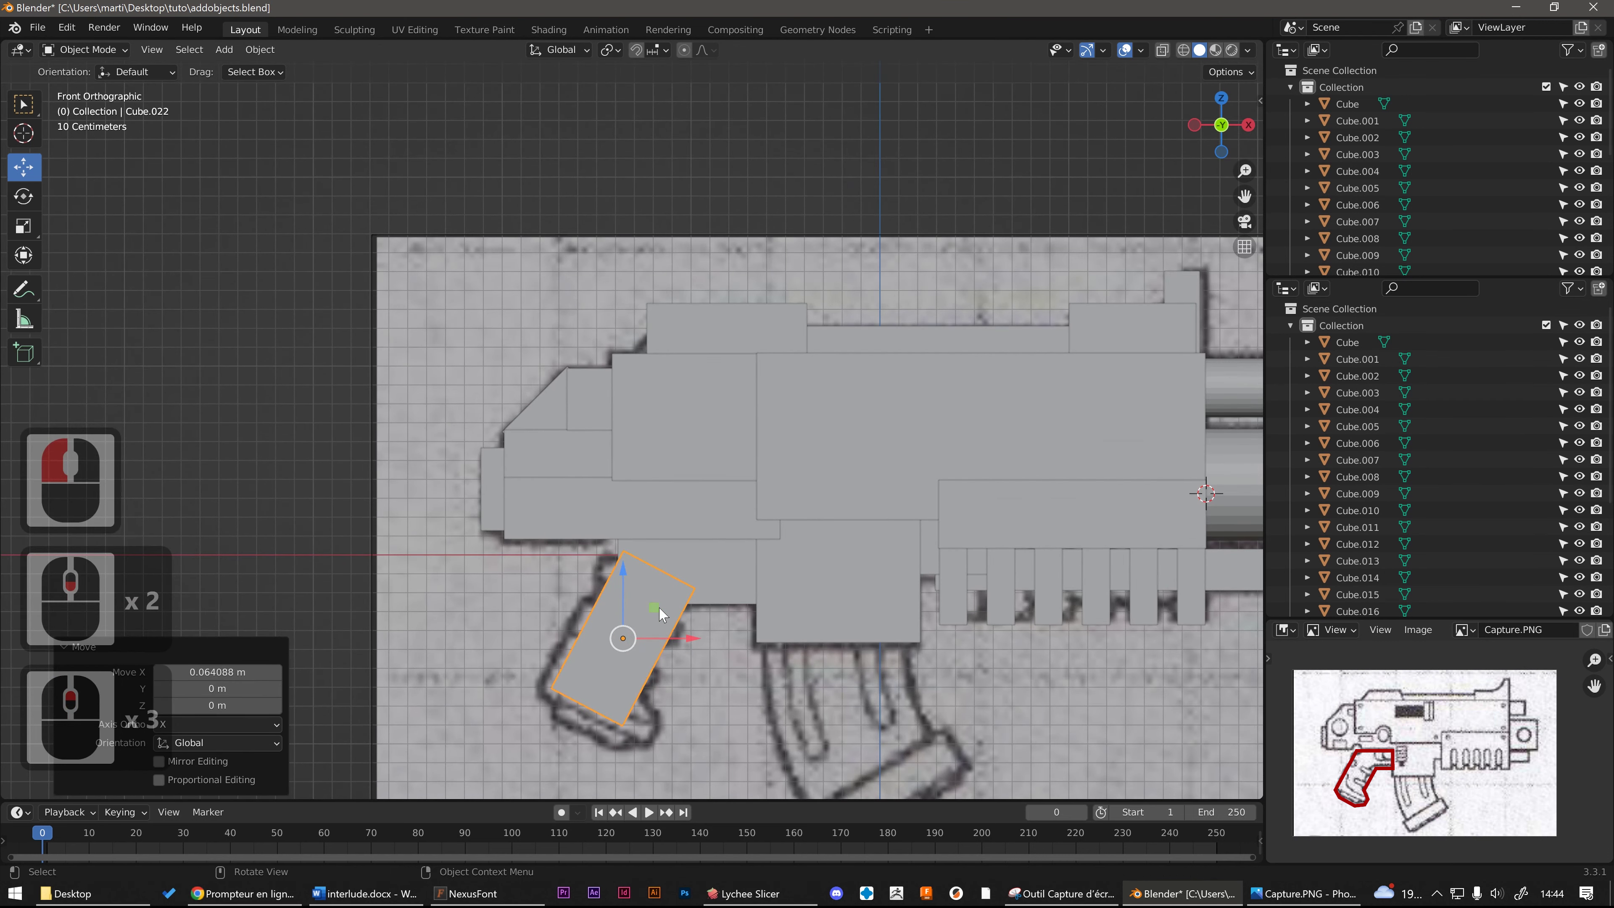
pyautogui.moveTo(661, 614); pyautogui.dragTo(654, 597)
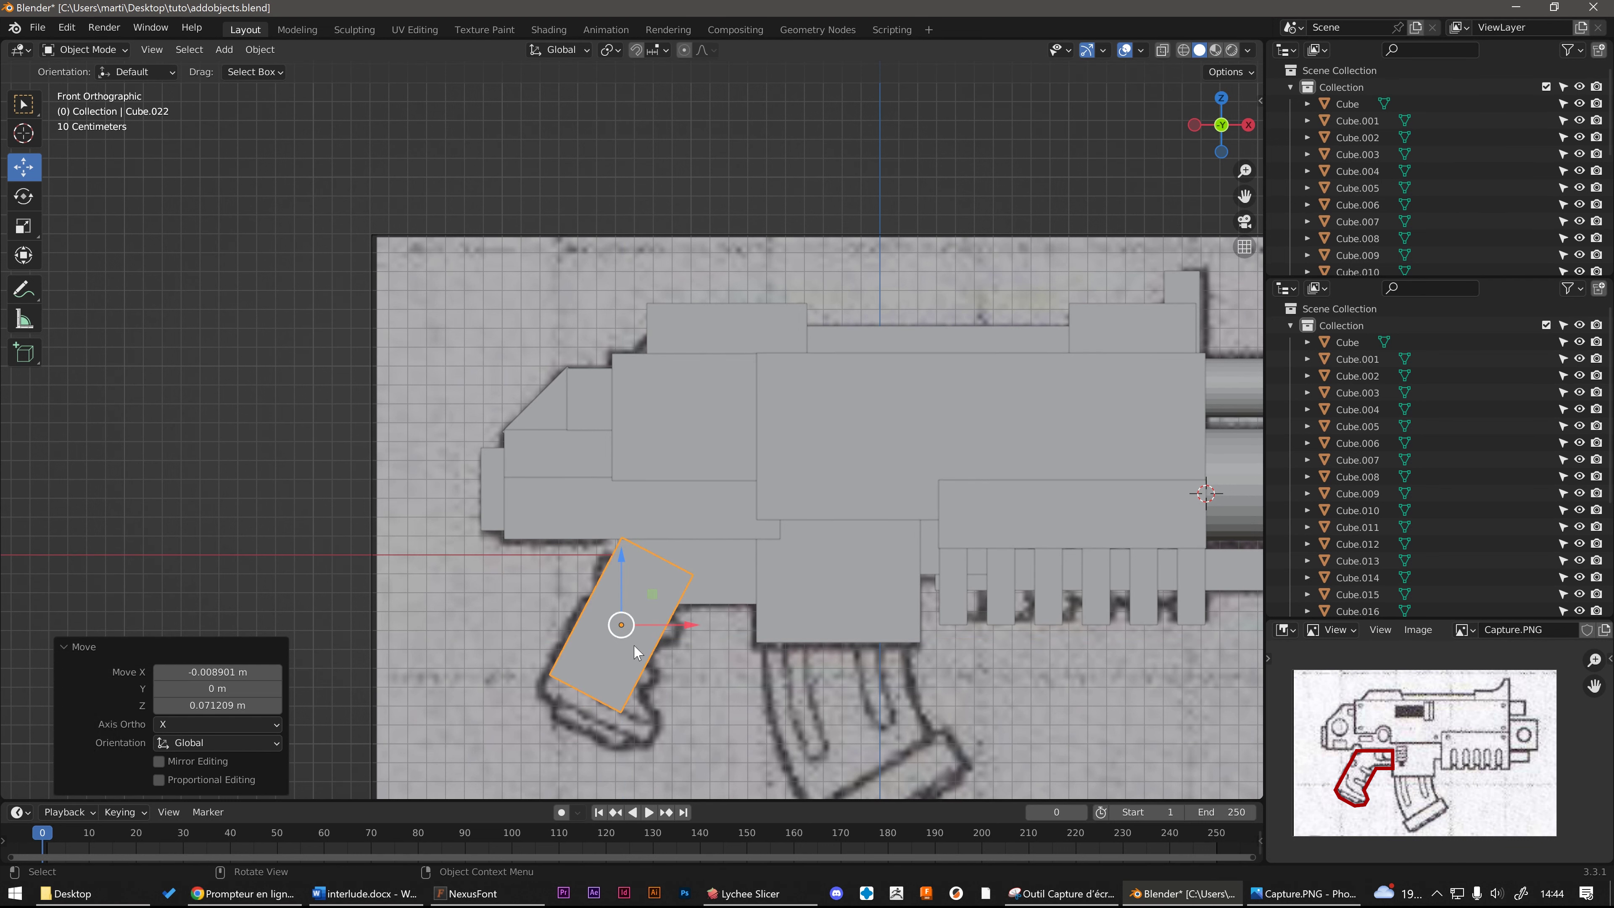
# Step: Try a copy of the grip block rotated 91° and moved about -0.147 m in X and -0.463 m in Z, and undo it
pyautogui.keyDown('shift'); pyautogui.click(669, 625); pyautogui.keyUp('shift')
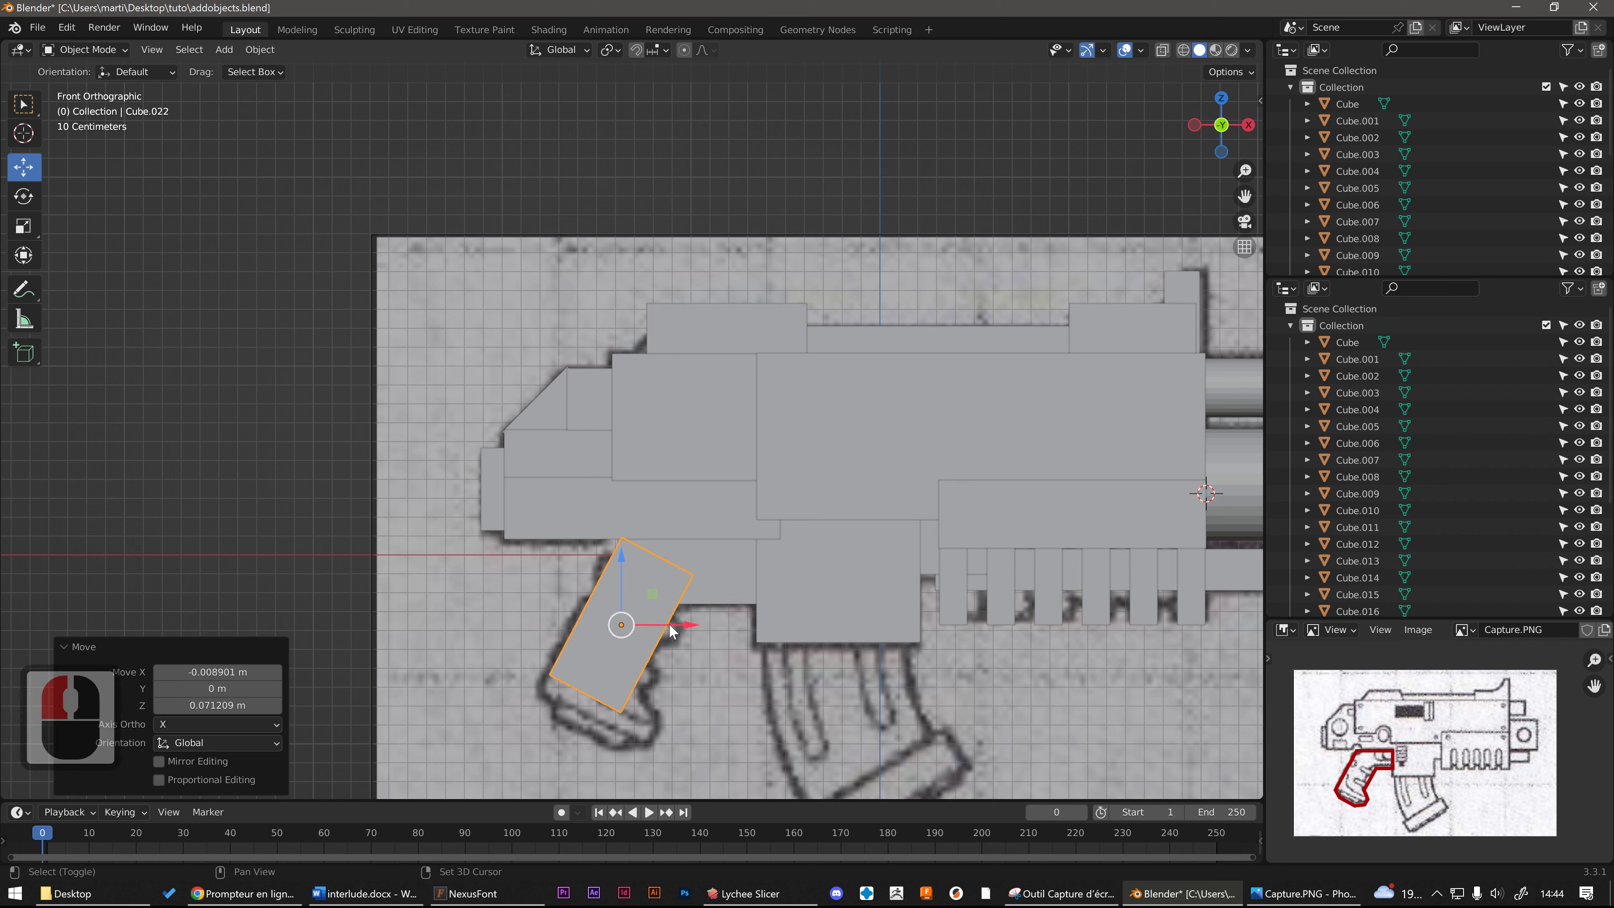
pyautogui.hotkey('shift', 'd')
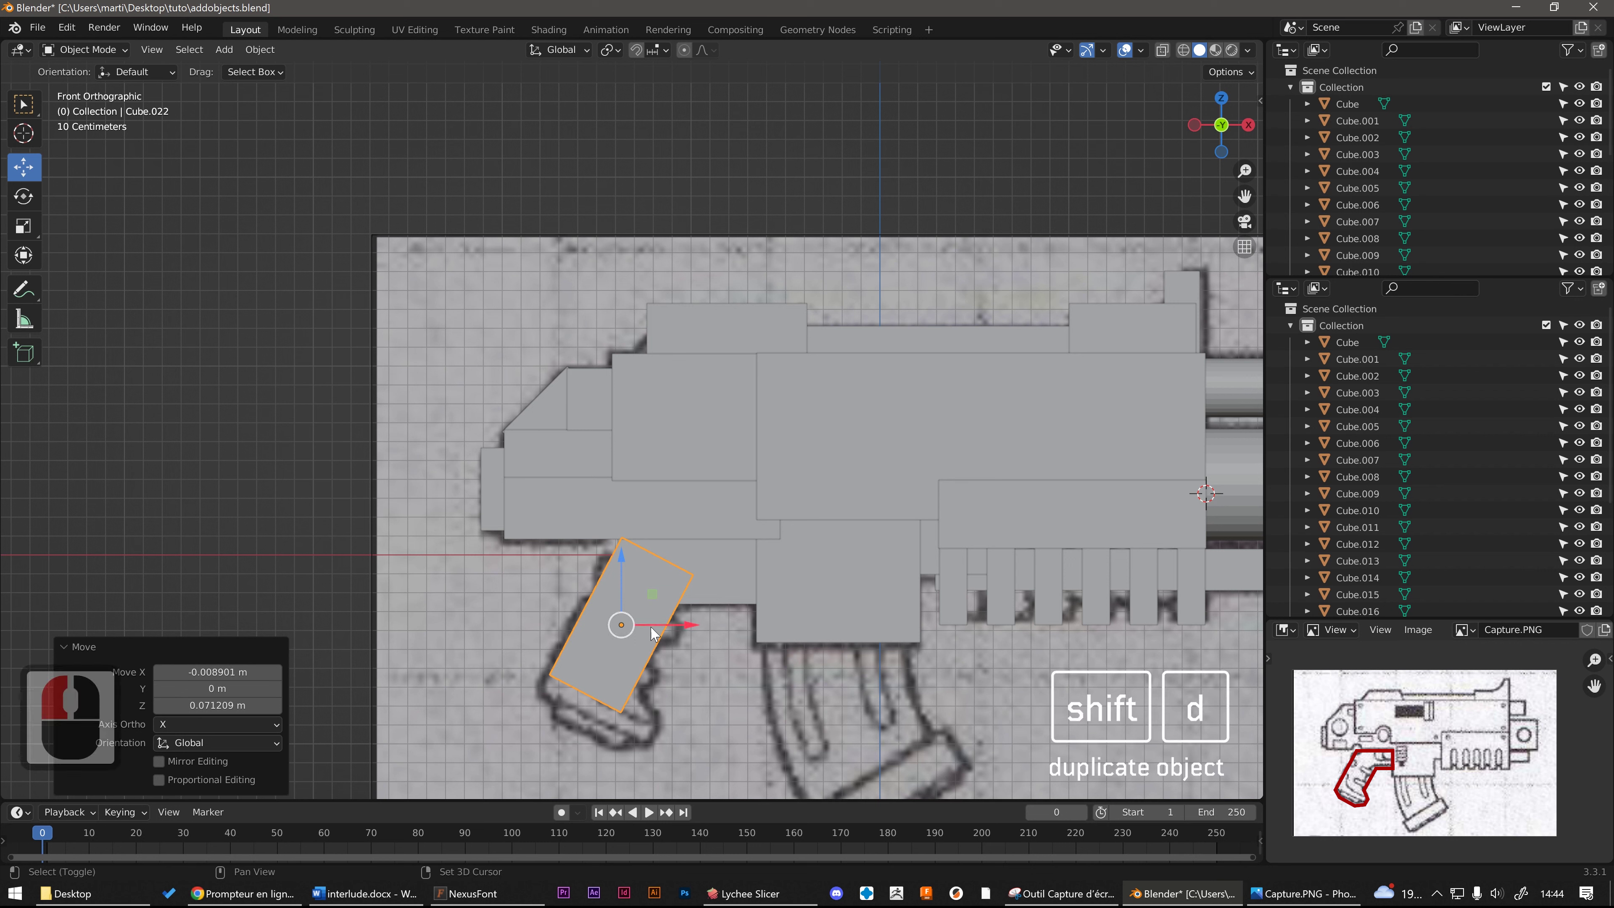
pyautogui.press('r')
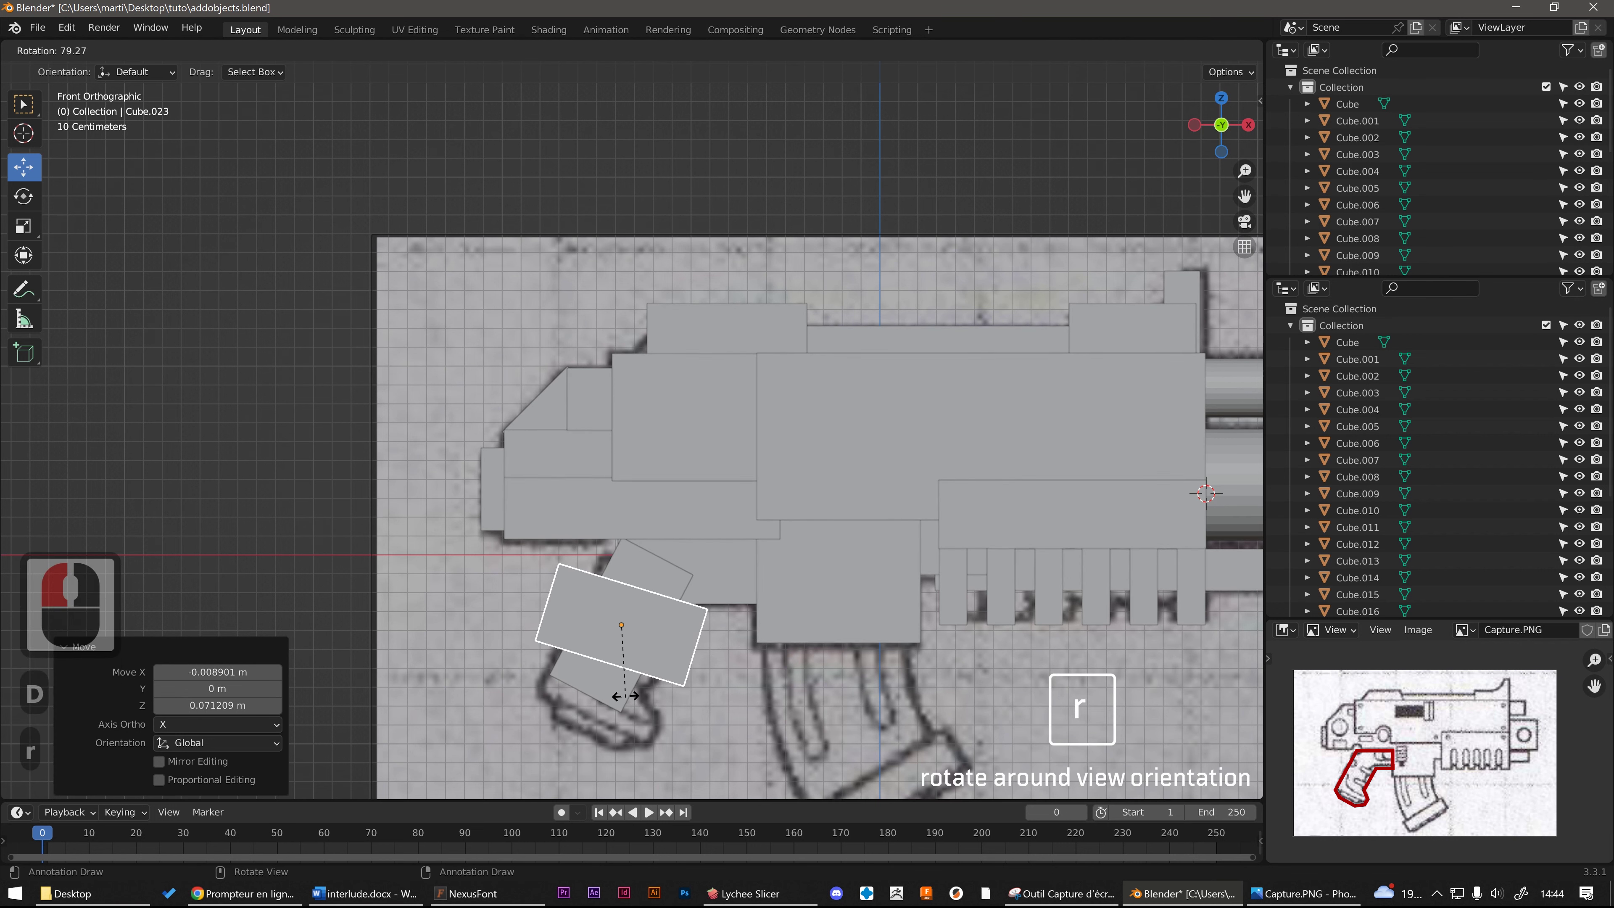
pyautogui.click(699, 607)
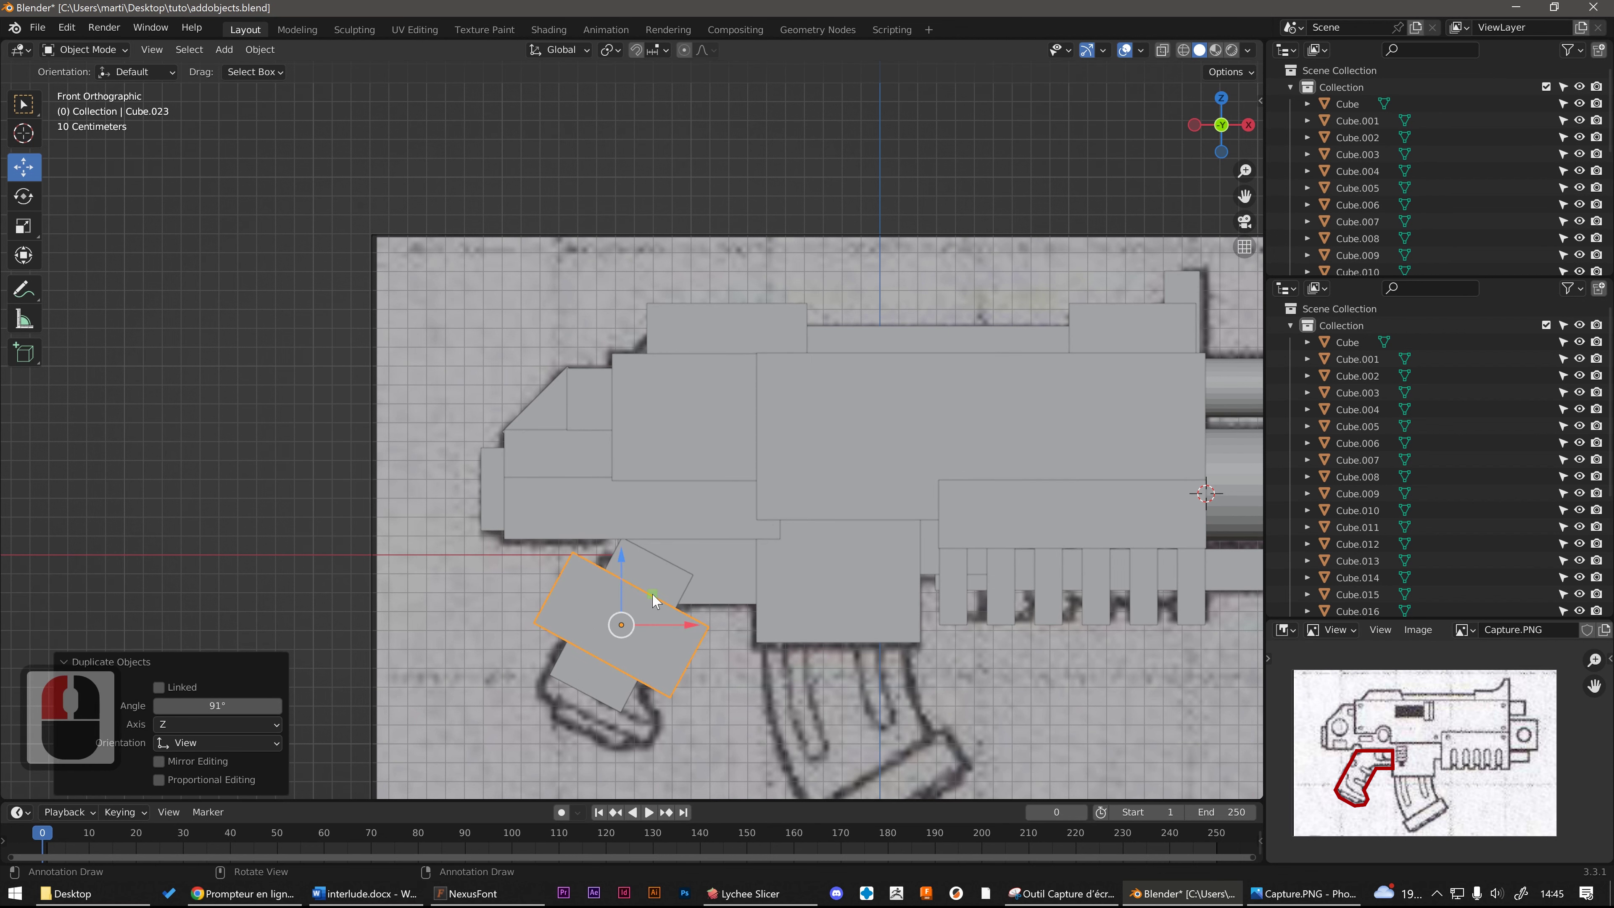
pyautogui.press('g')
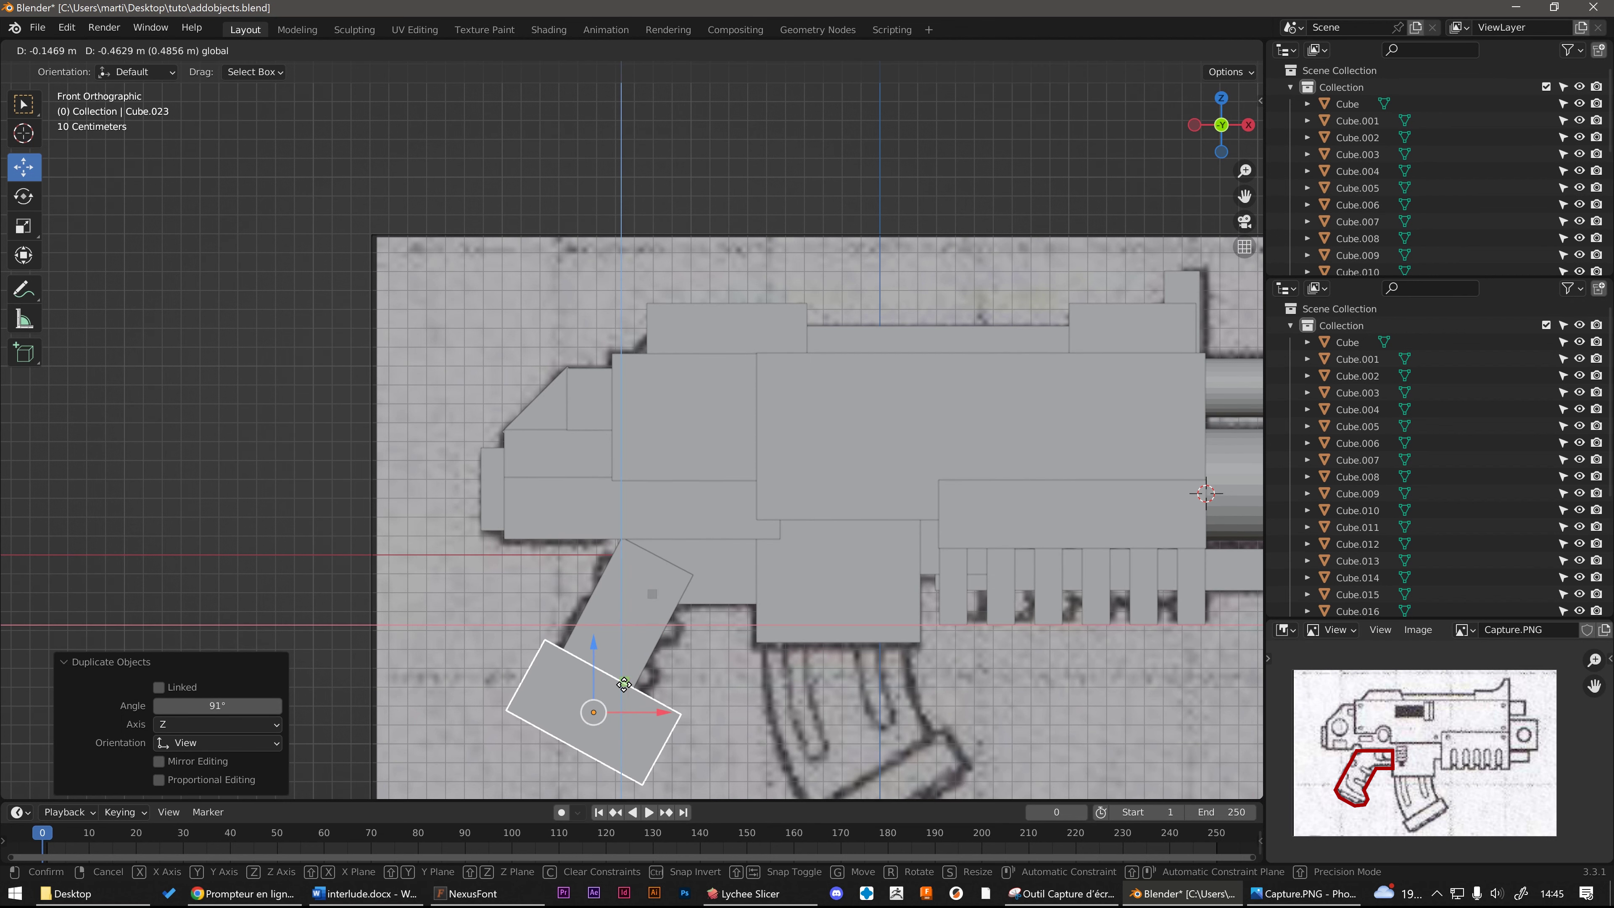
pyautogui.click(625, 684)
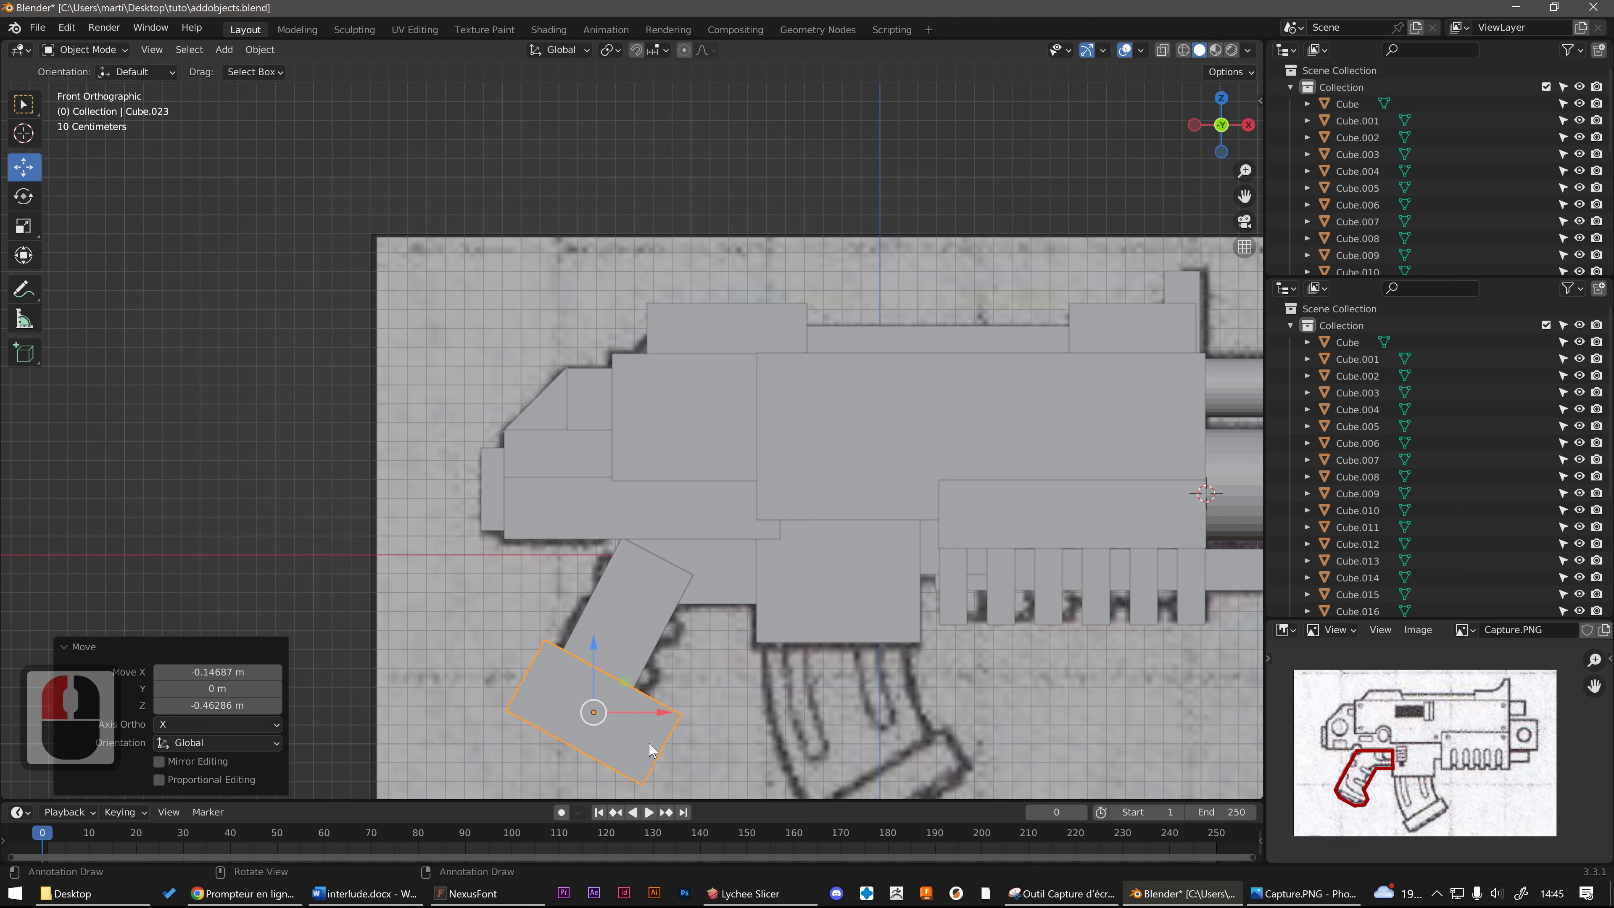
pyautogui.hotkey('ctrl', 'z')
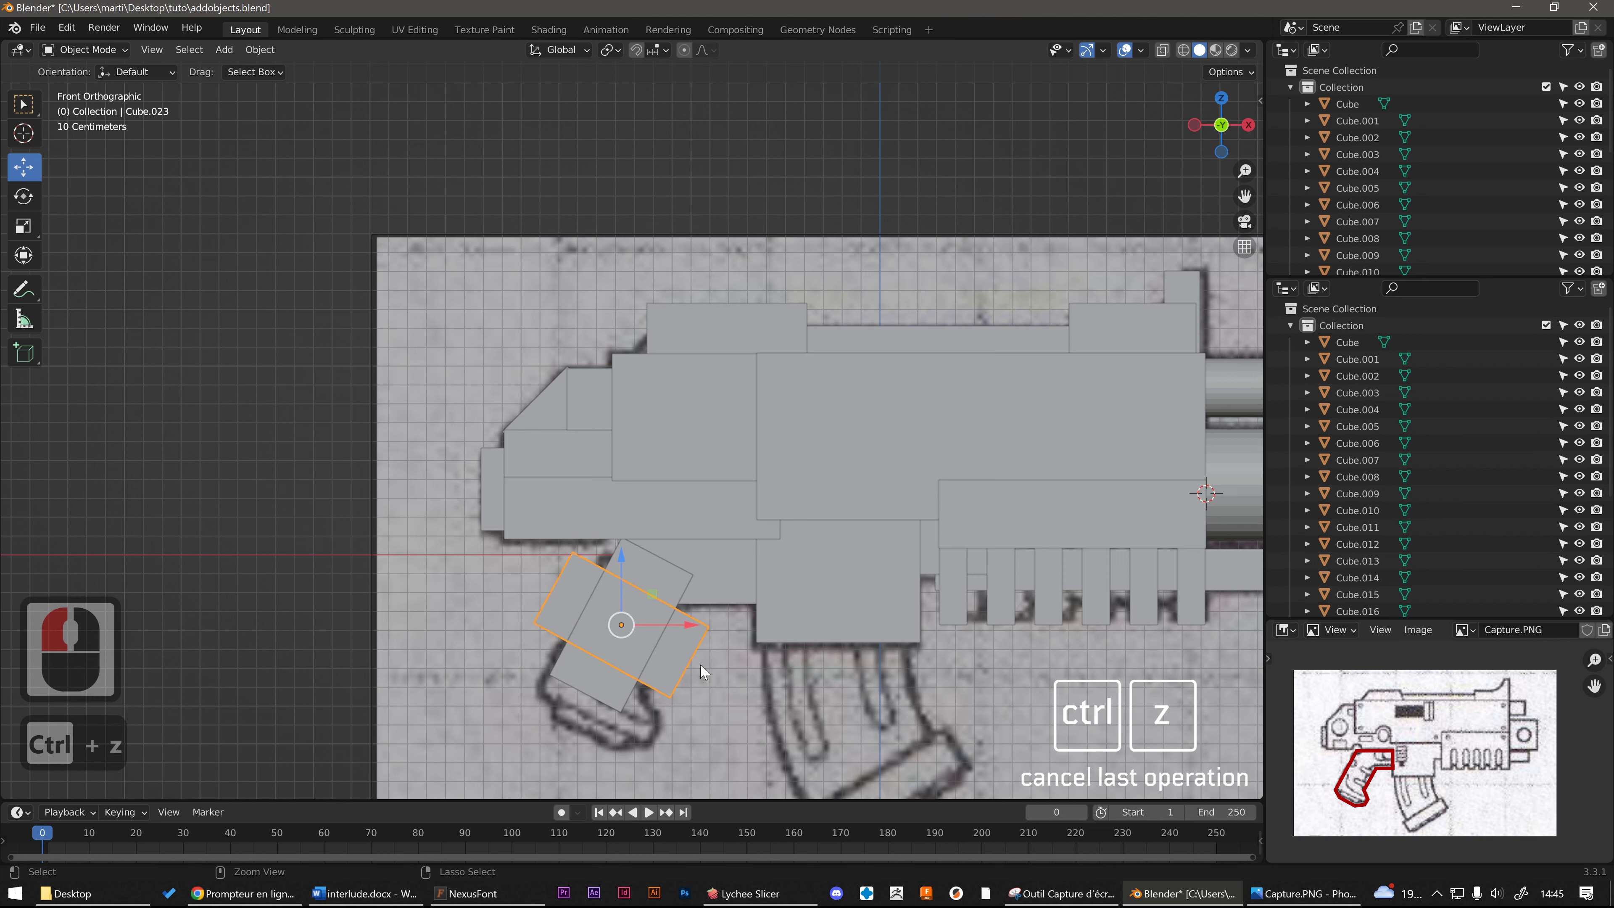
pyautogui.hotkey('ctrl', 'z')
# Step: Duplicate the grip block in place and rotate the copy 62.2° so it lies horizontally
pyautogui.hotkey('shift', 'd')
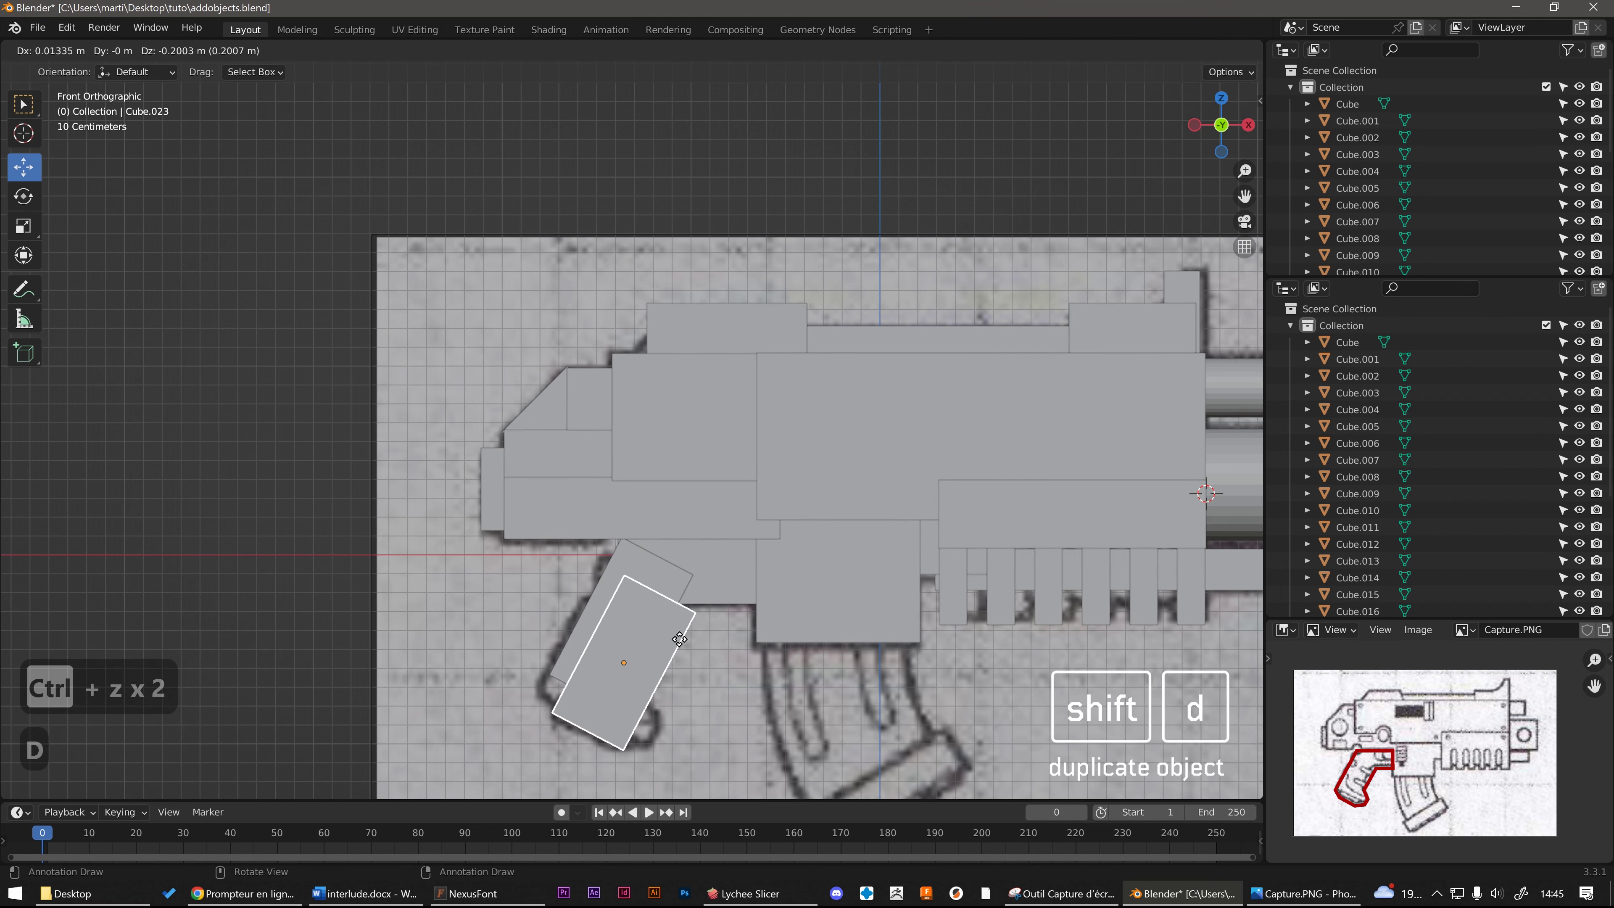
pyautogui.press('r')
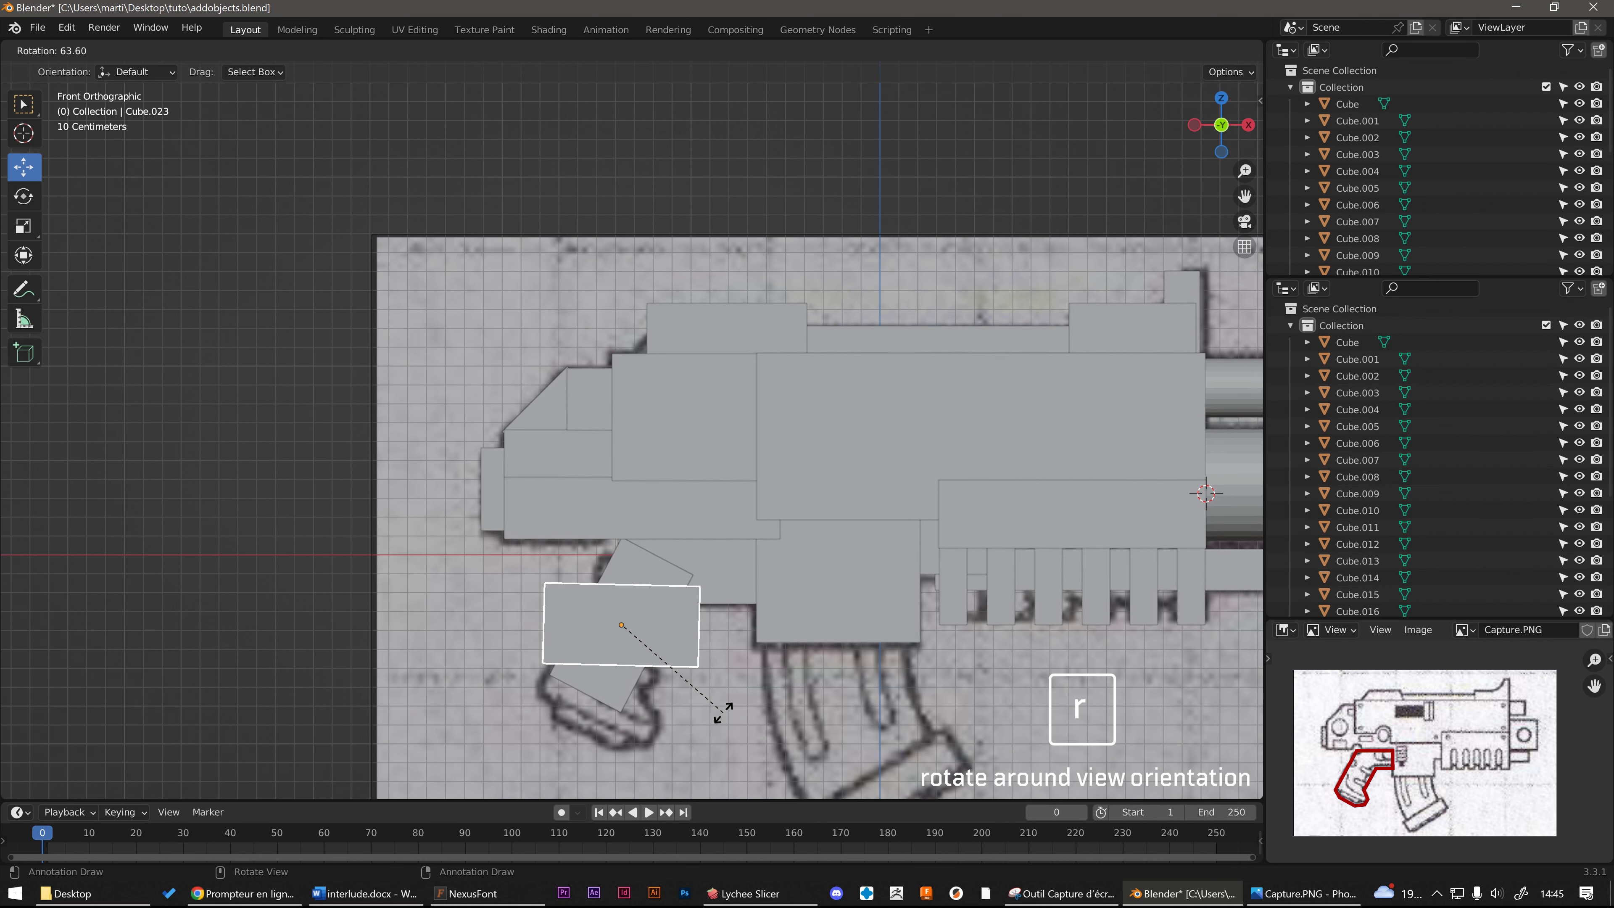
pyautogui.click(720, 682)
# Step: Scale the horizontal grip copy to about 0.807 along X and 0.874 along Z
pyautogui.press('s')
pyautogui.press('x')
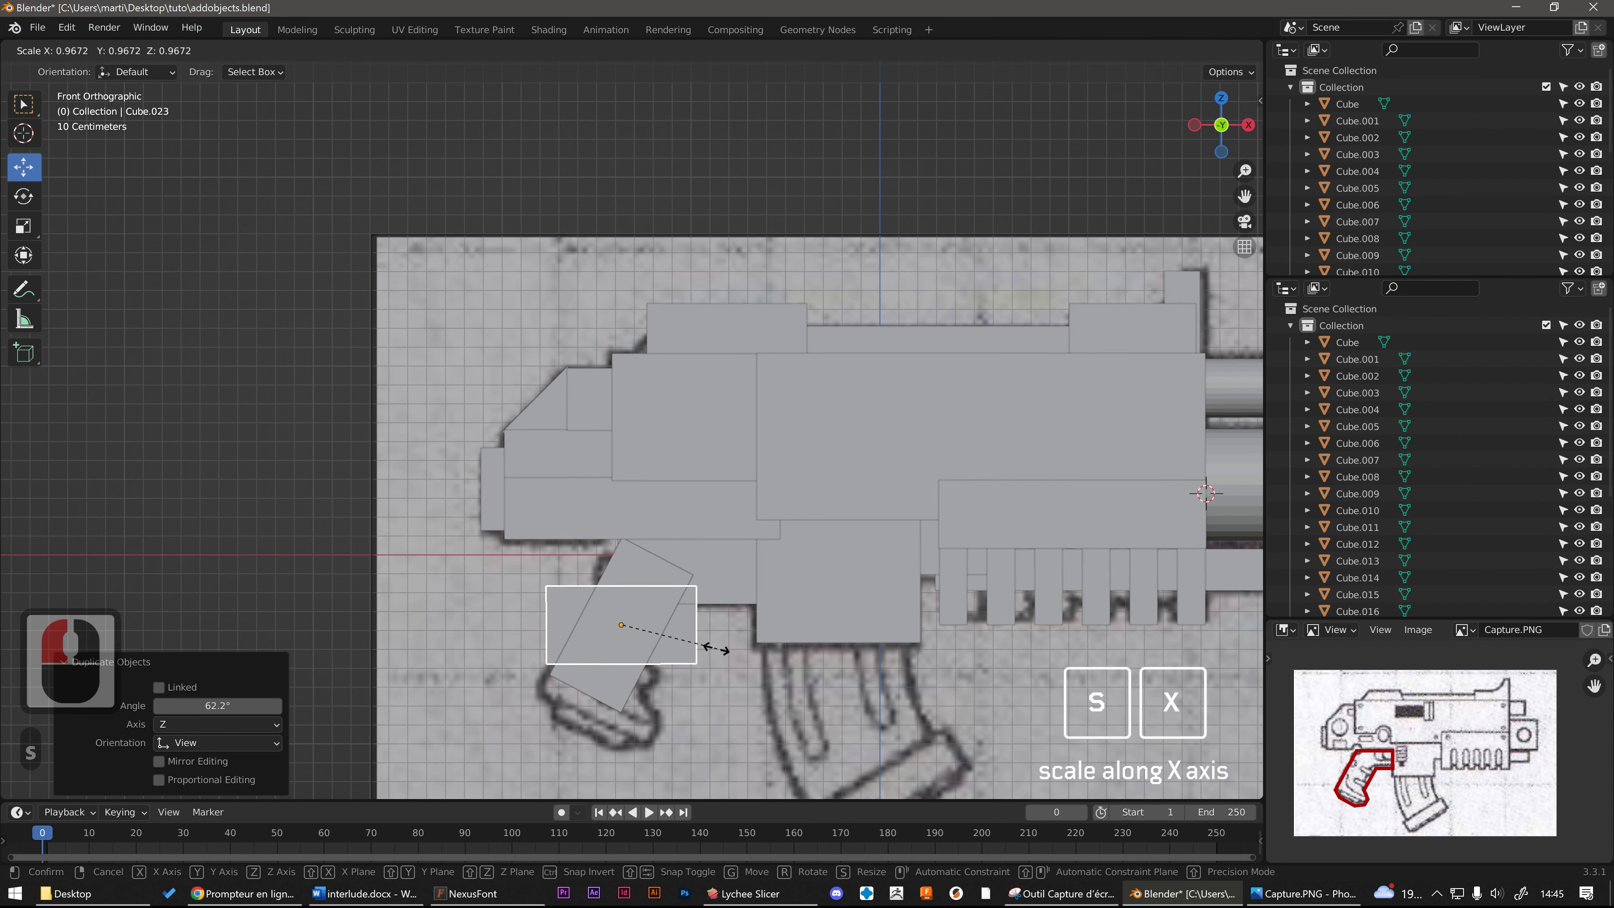
pyautogui.click(700, 661)
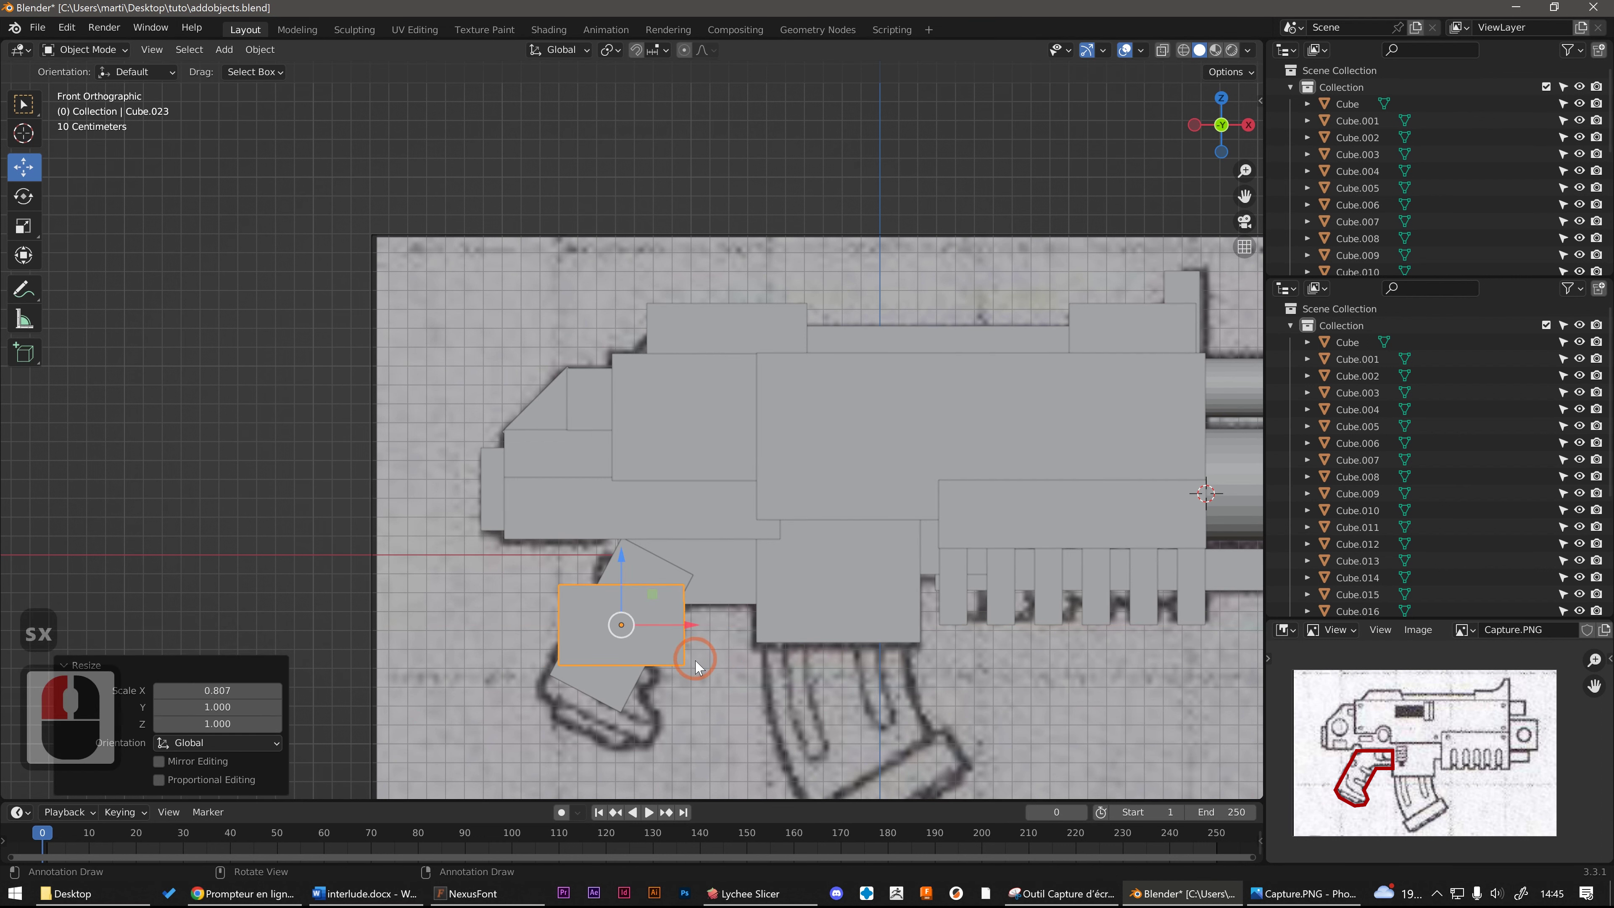
pyautogui.press('s')
pyautogui.press('z')
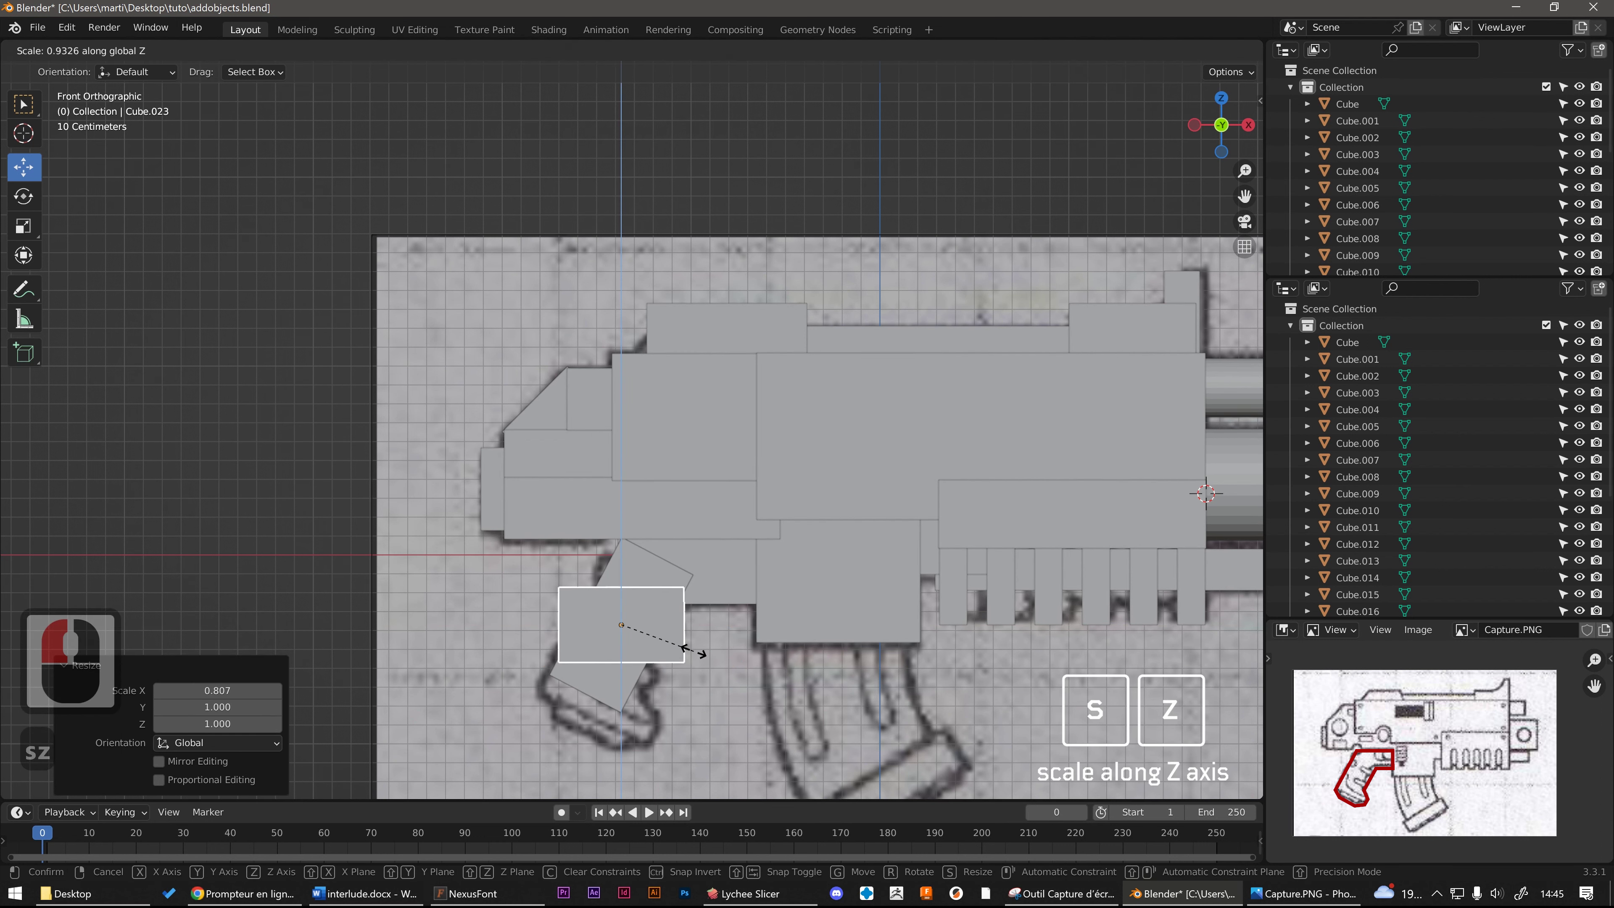
pyautogui.click(689, 649)
# Step: Rotate the grip copy 25.4° and move it about -0.134 m in X and -0.418 m in Z to the grip's lower end
pyautogui.press('r')
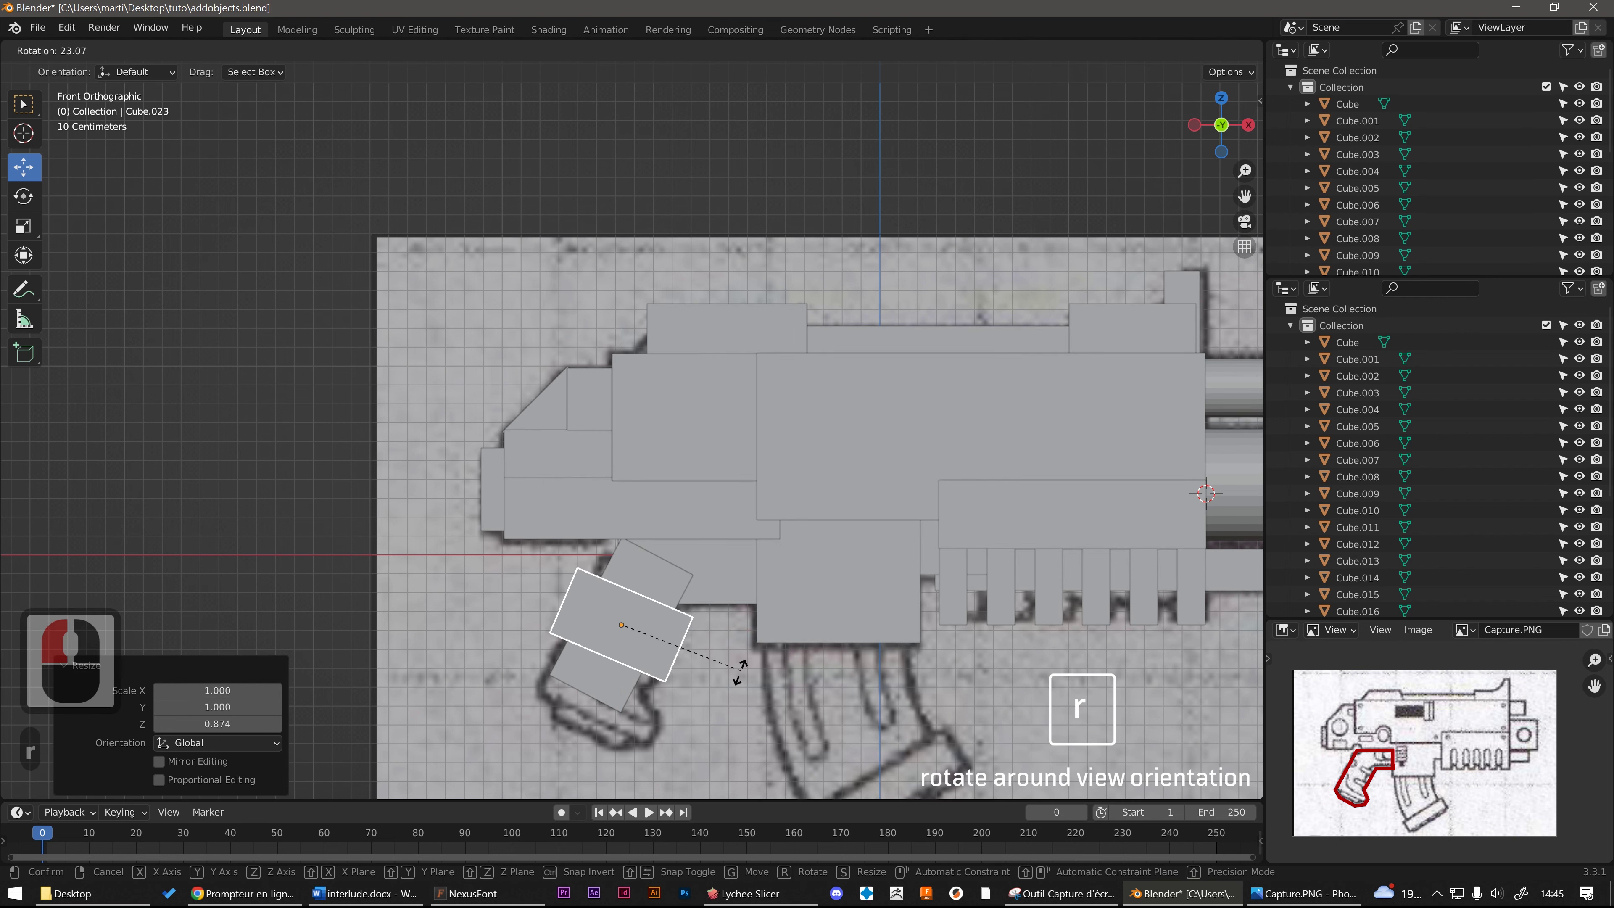
pyautogui.click(736, 671)
pyautogui.press('g')
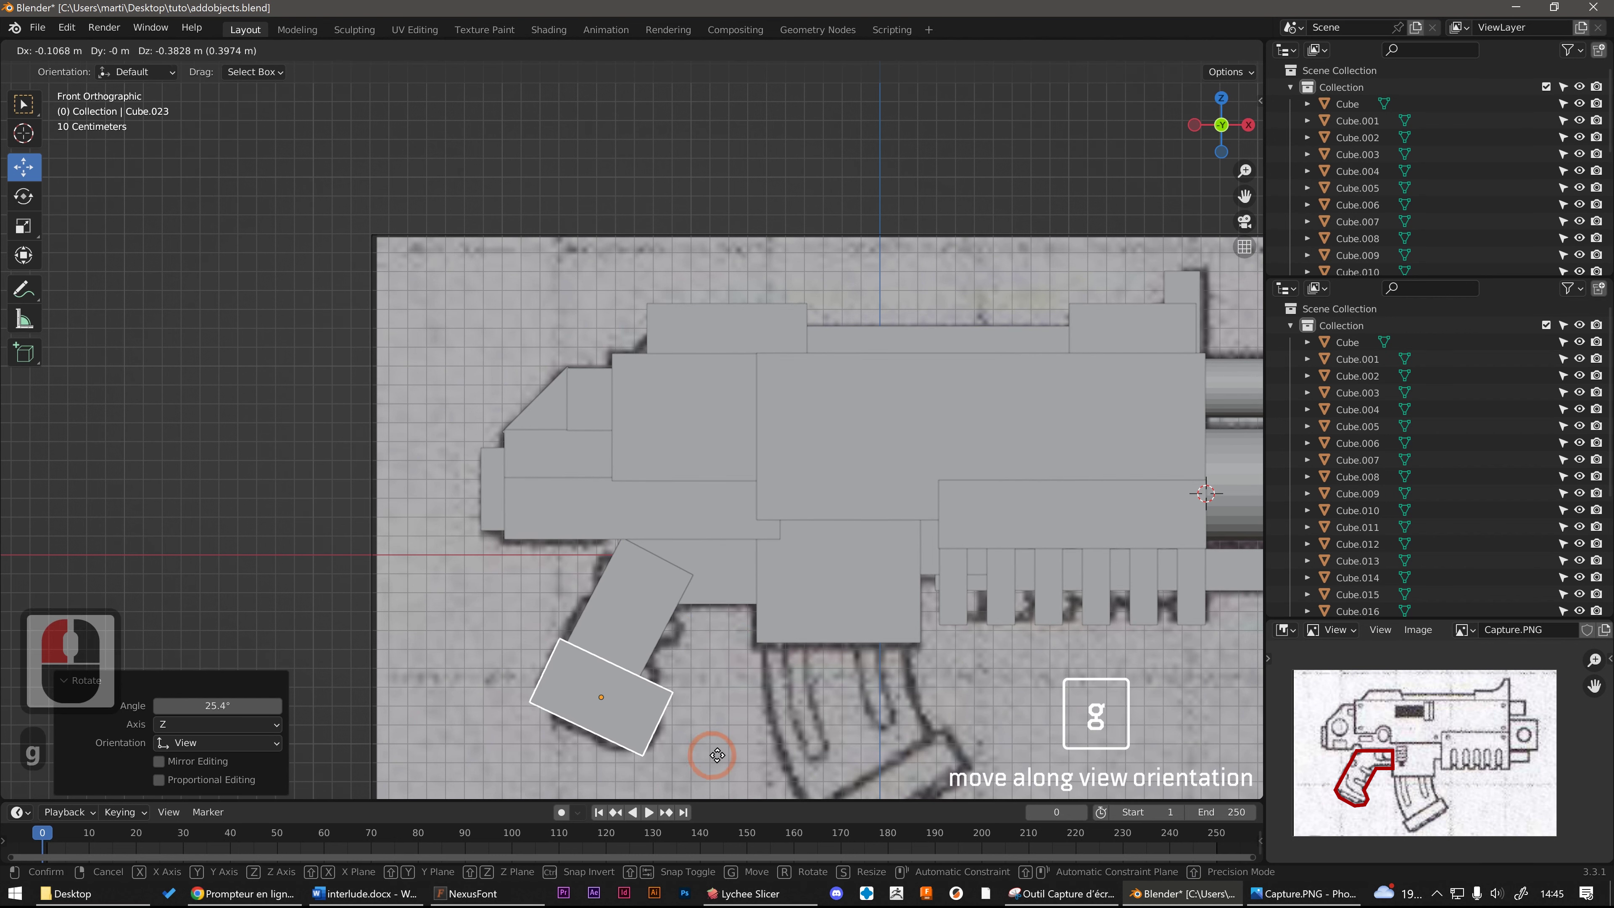
pyautogui.click(708, 762)
pyautogui.scroll(-5, 578, 413)
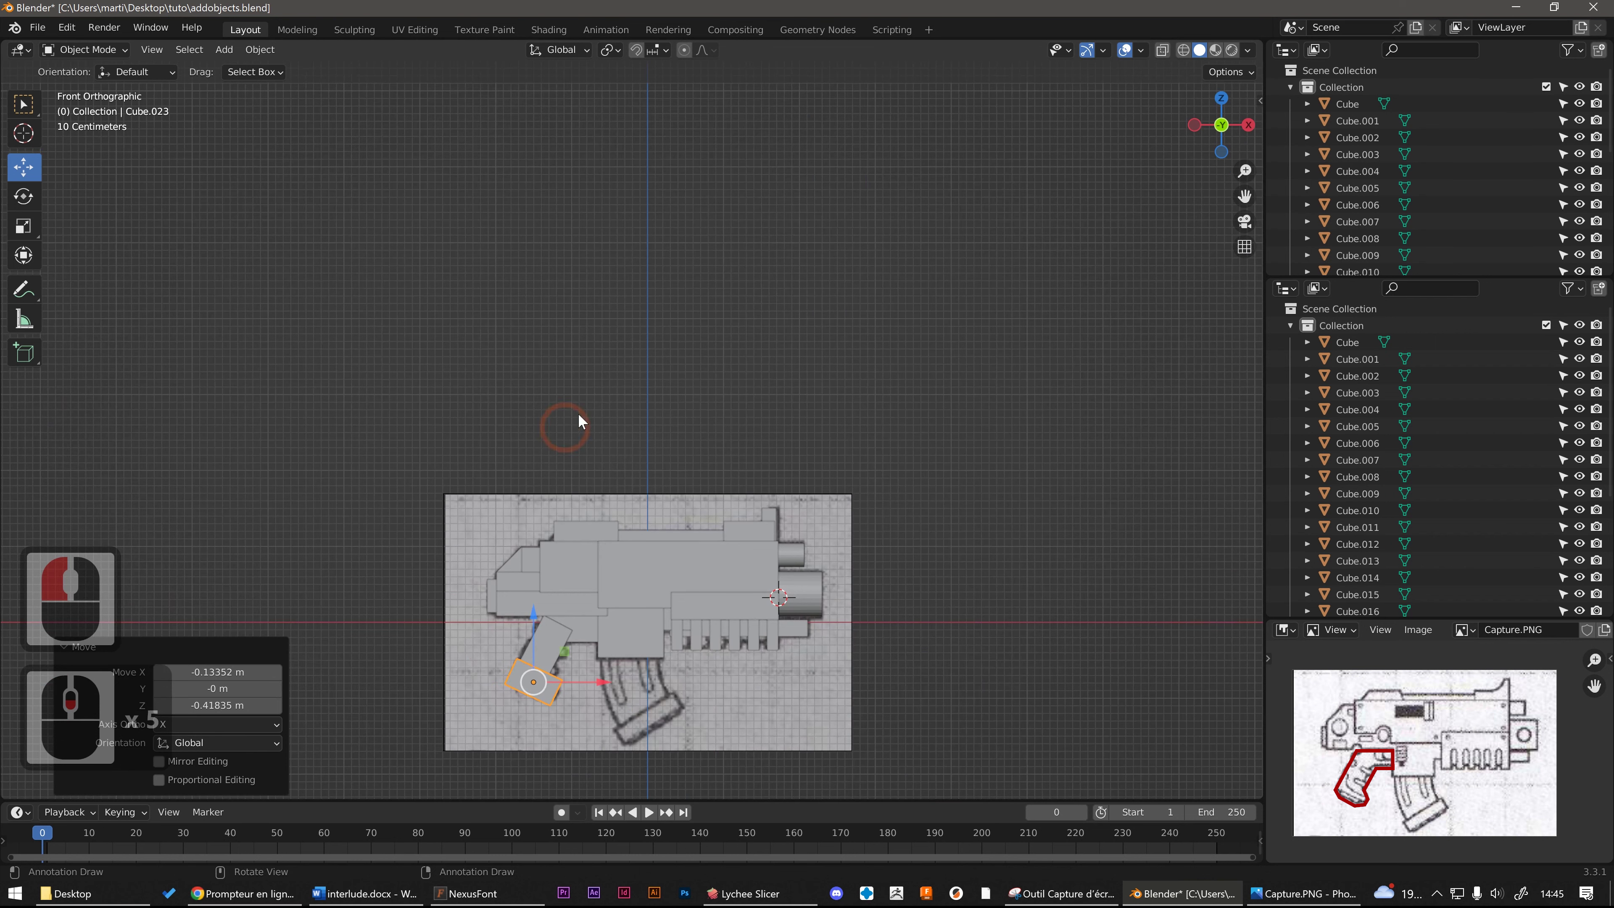
pyautogui.click(619, 439)
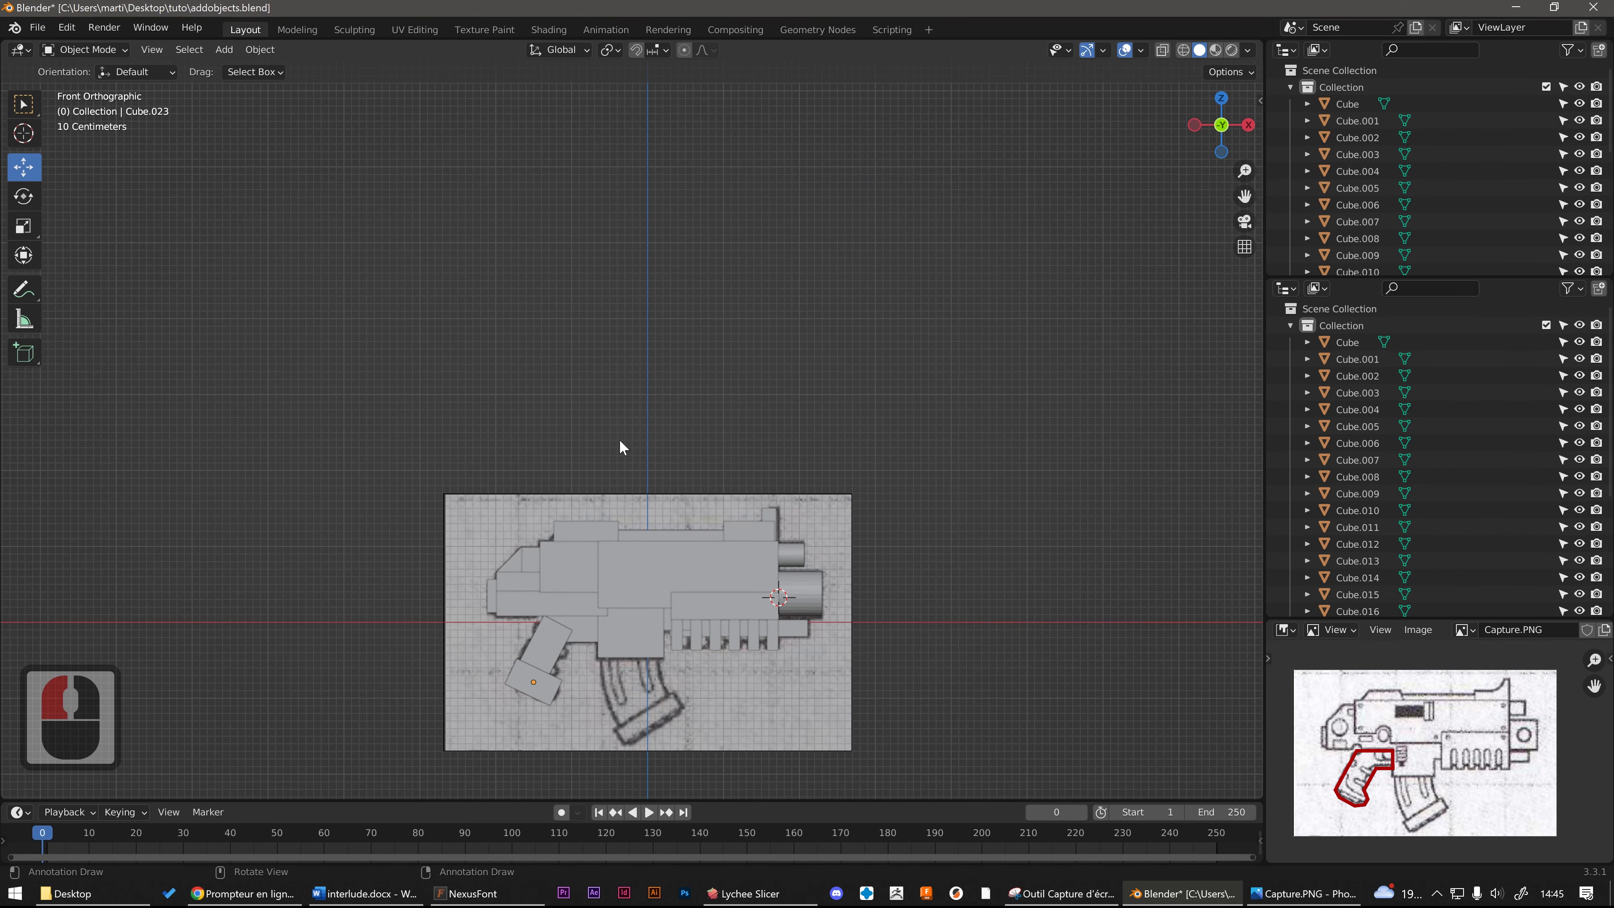
# Step: Duplicate the block above the magazine about 0.064 m in X and -0.654 m in Z over the drawn magazine
pyautogui.scroll(3, 642, 604)
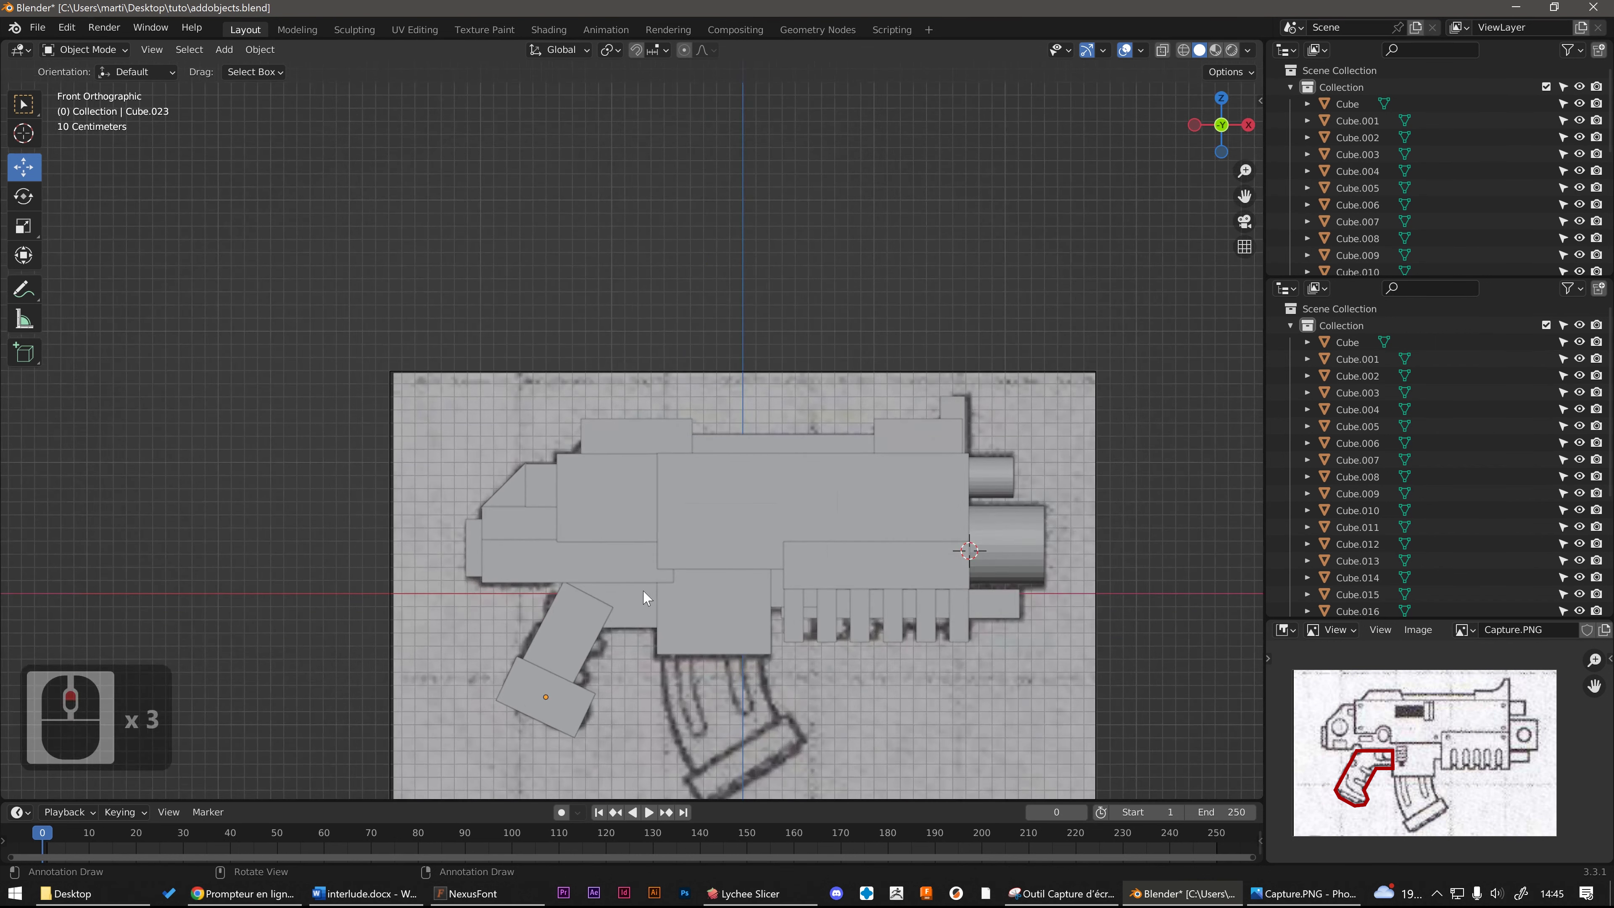
pyautogui.click(710, 624)
pyautogui.keyDown('shift'); pyautogui.moveTo(711, 624); pyautogui.dragTo(559, 448, button='middle'); pyautogui.keyUp('shift')
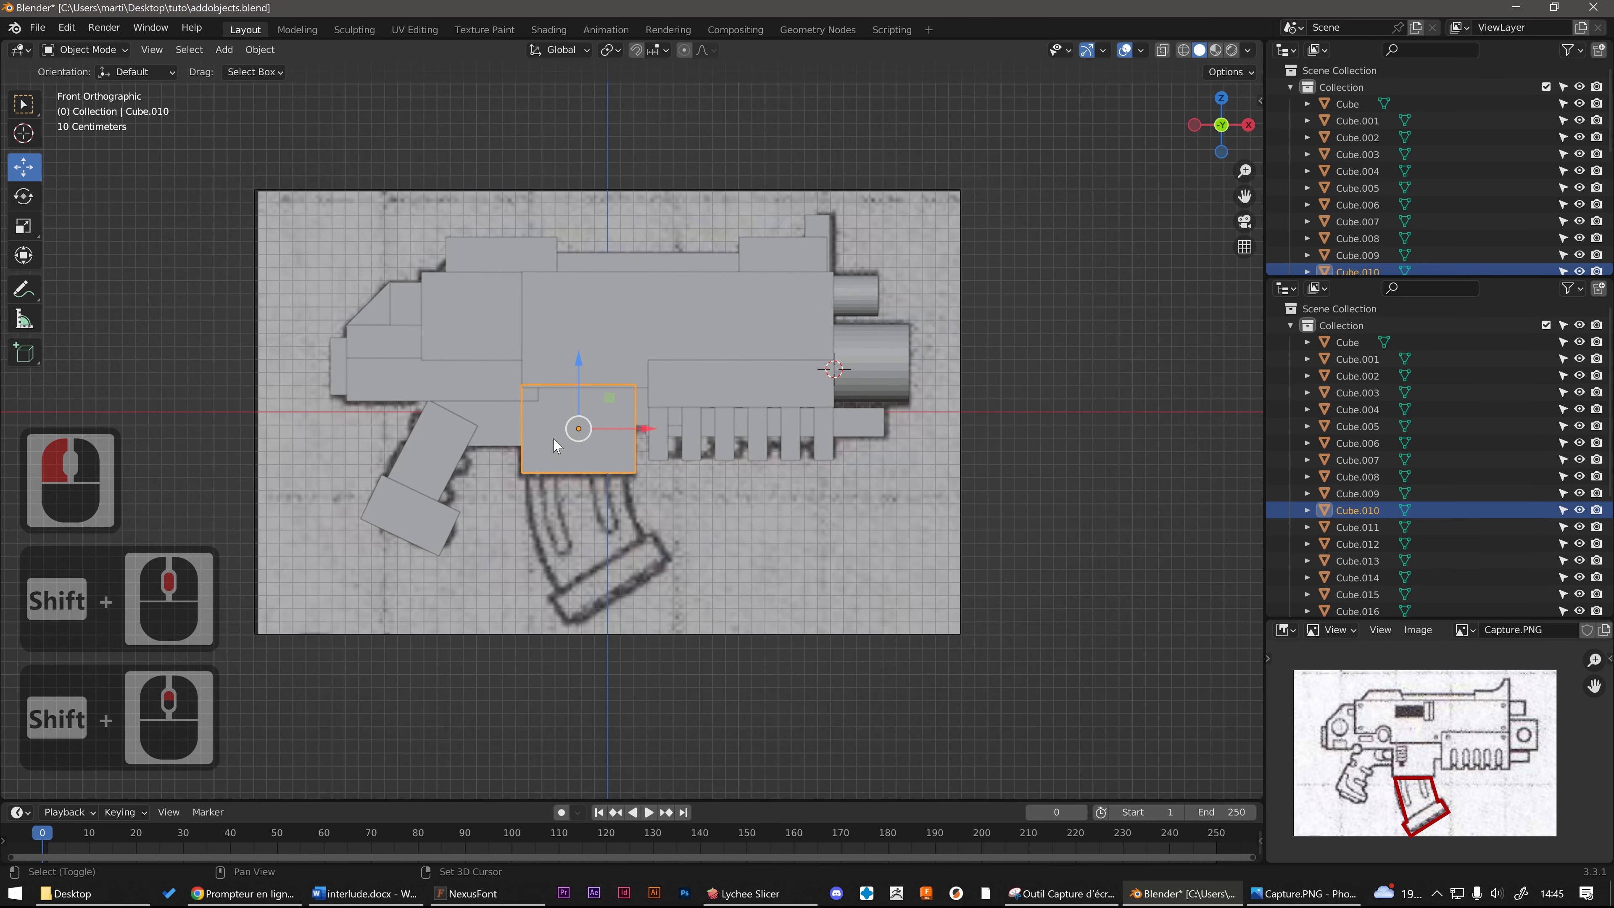
pyautogui.hotkey('shift', 'd')
pyautogui.click(748, 487)
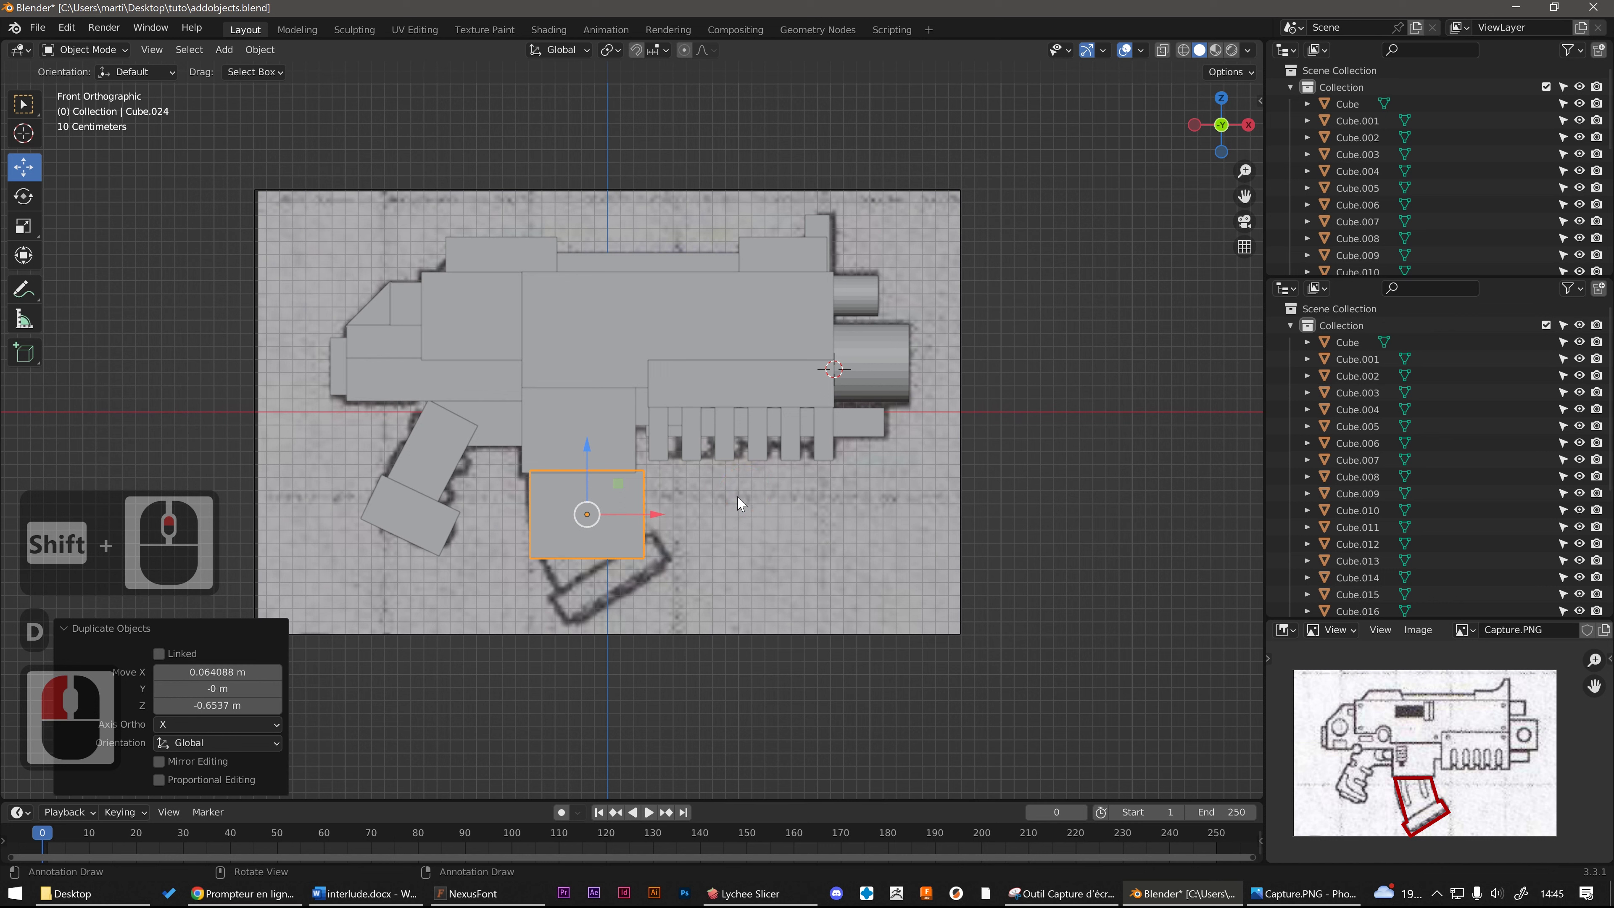
# Step: Scale the magazine block to about 0.684 along X and 1.16 along Z
pyautogui.press('s')
pyautogui.press('x')
pyautogui.click(691, 499)
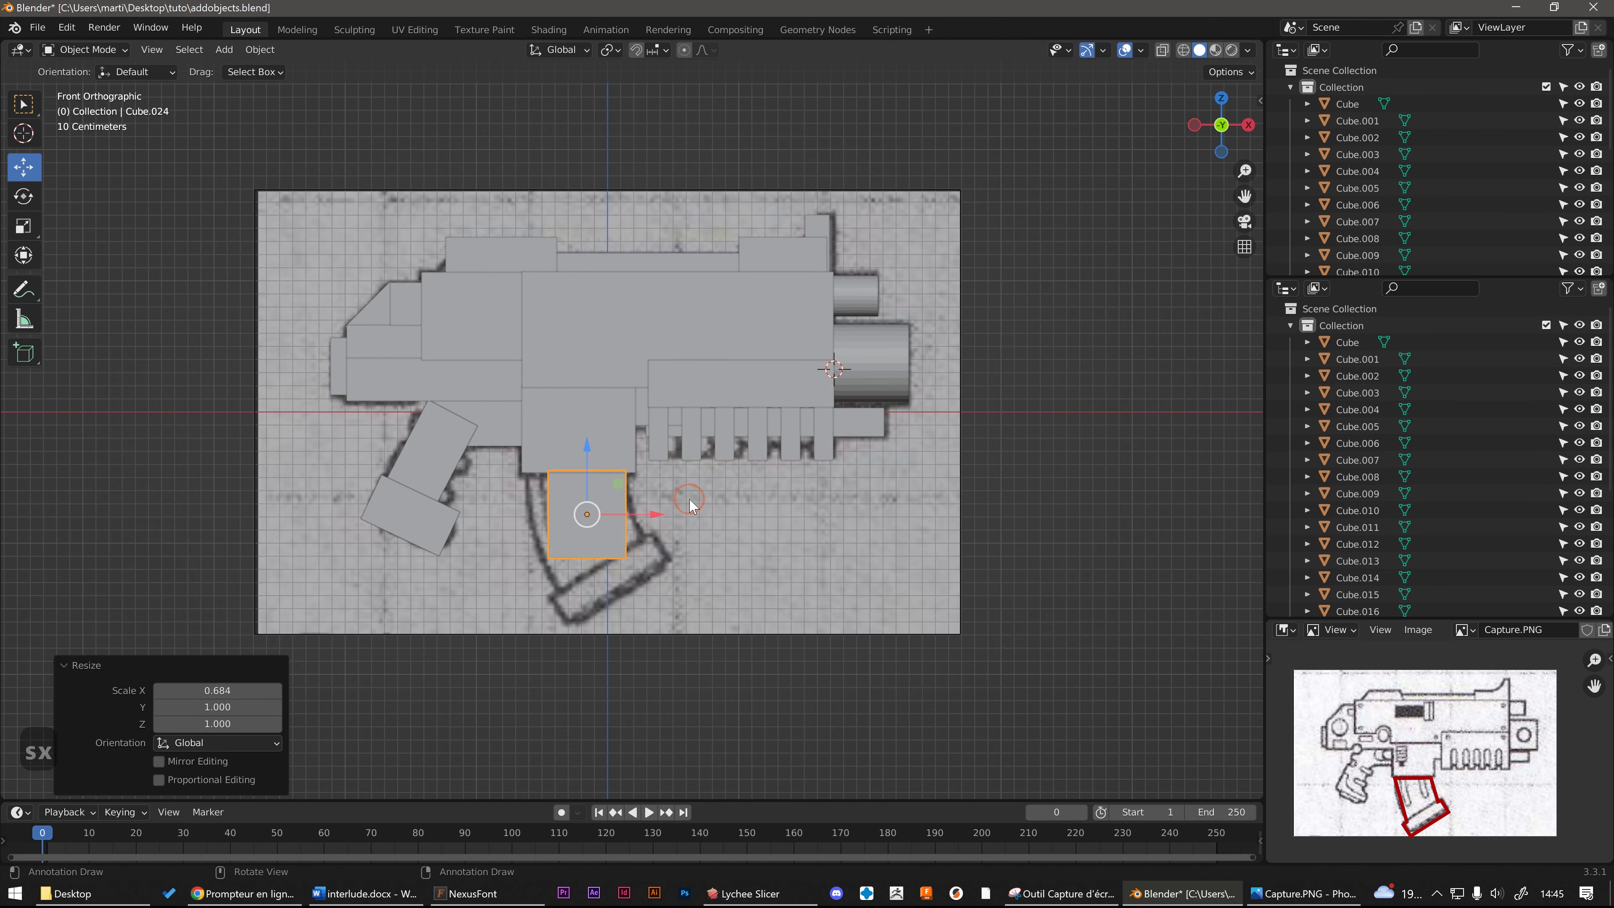
pyautogui.press('s')
pyautogui.press('z')
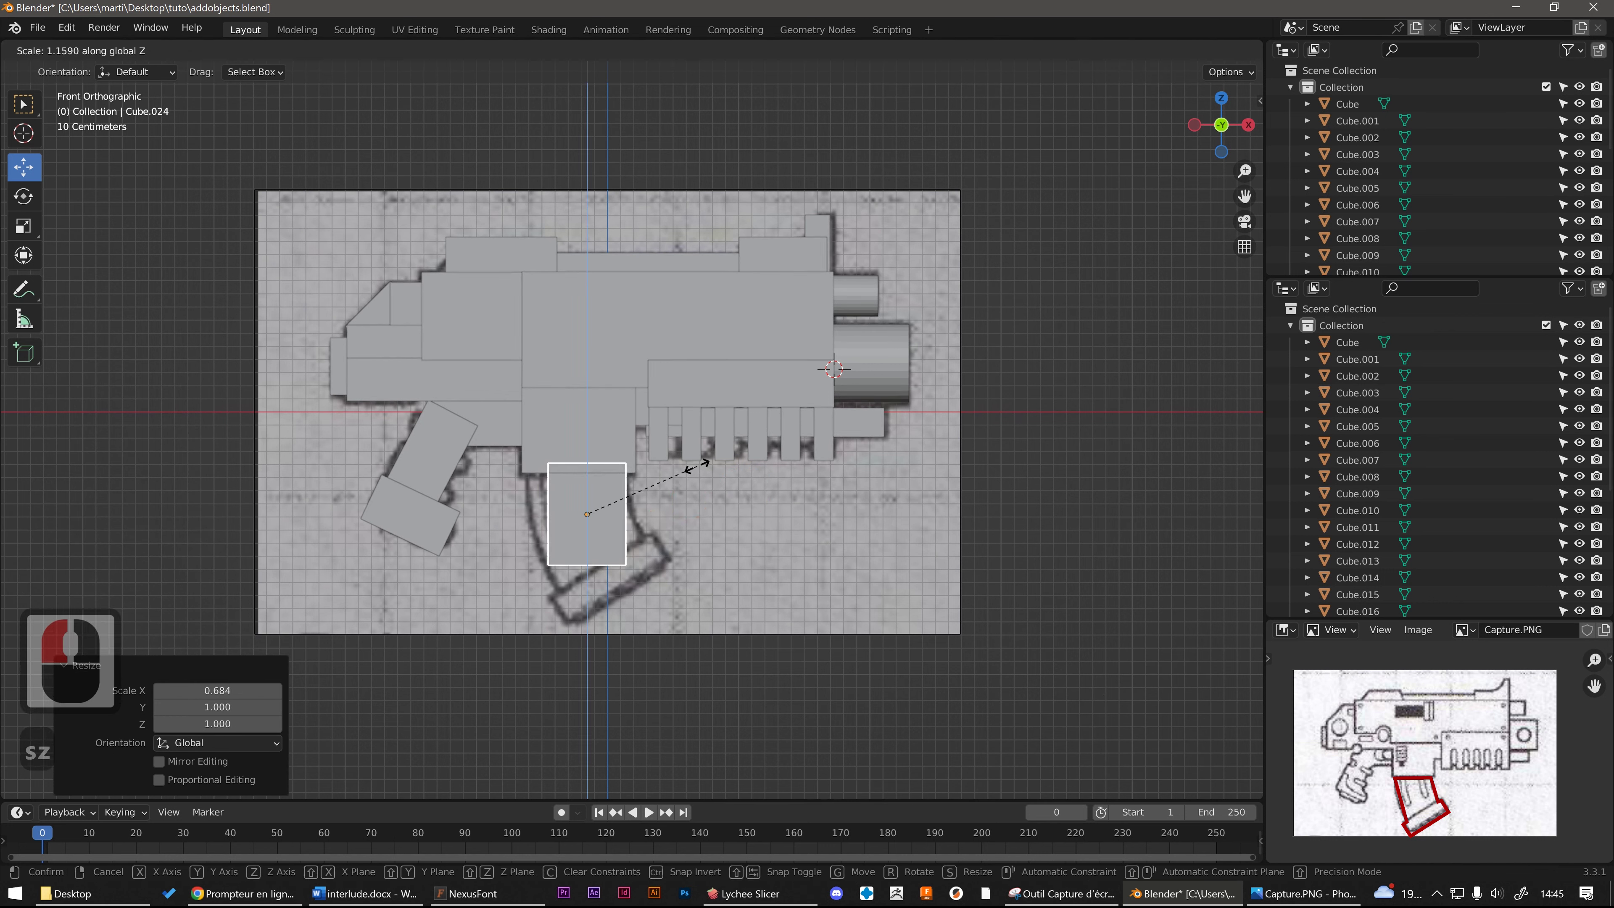
pyautogui.click(698, 467)
# Step: Fit the magazine block to the drawing with a -22.1° rotation, a uniform scale of 1.074 and a move of about 0.058 m in Z
pyautogui.press('r')
pyautogui.click(694, 445)
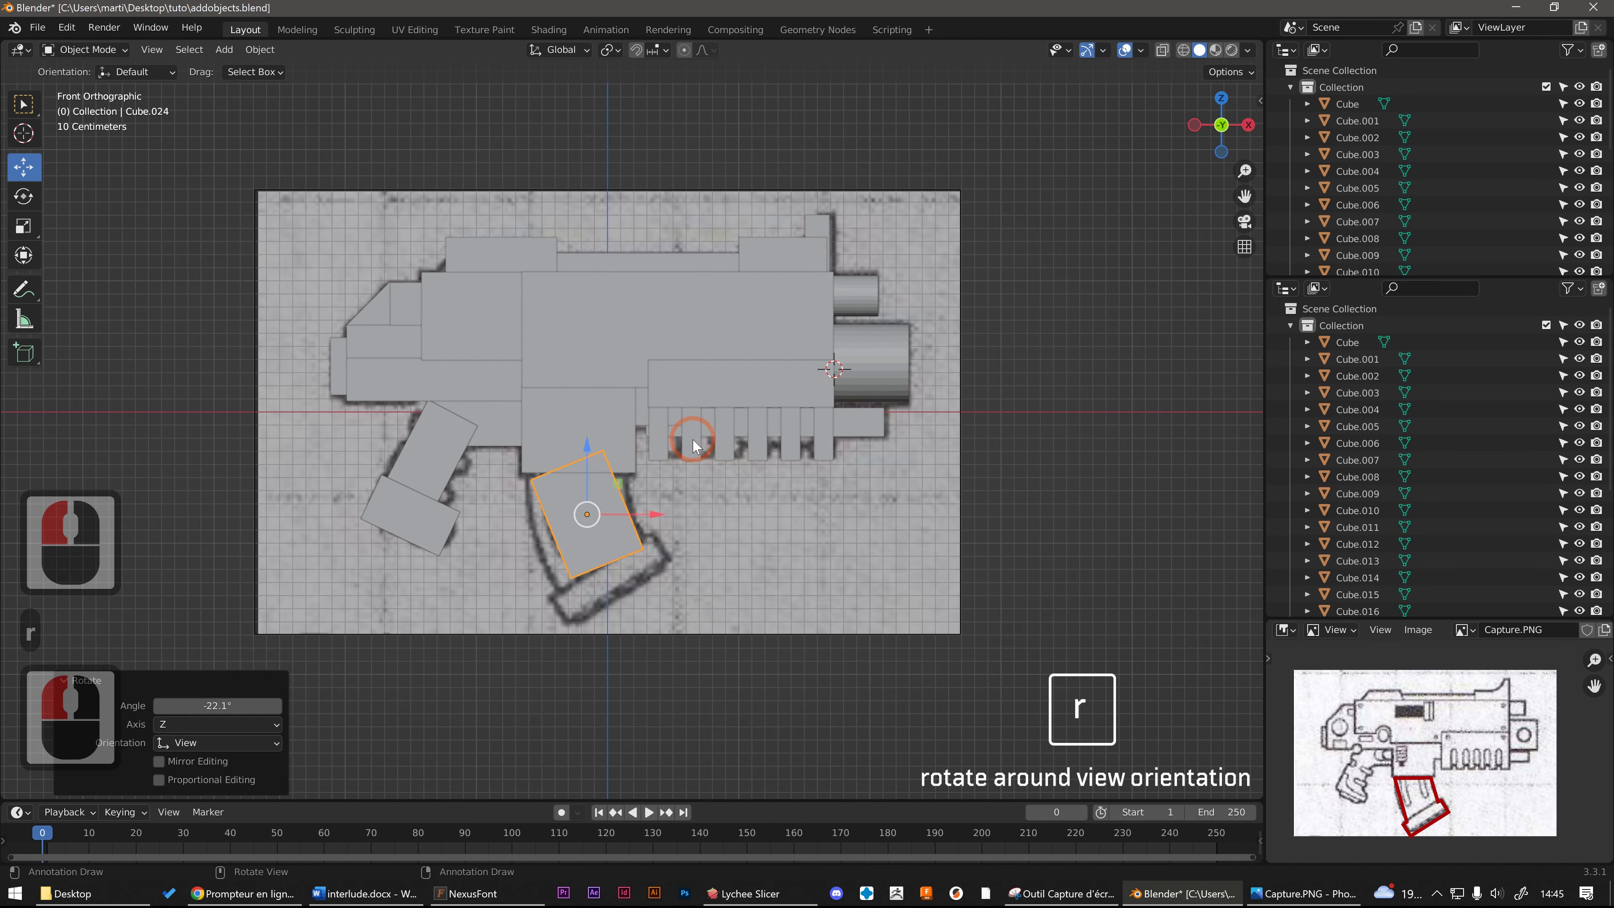
pyautogui.press('s')
pyautogui.click(695, 446)
pyautogui.press('g')
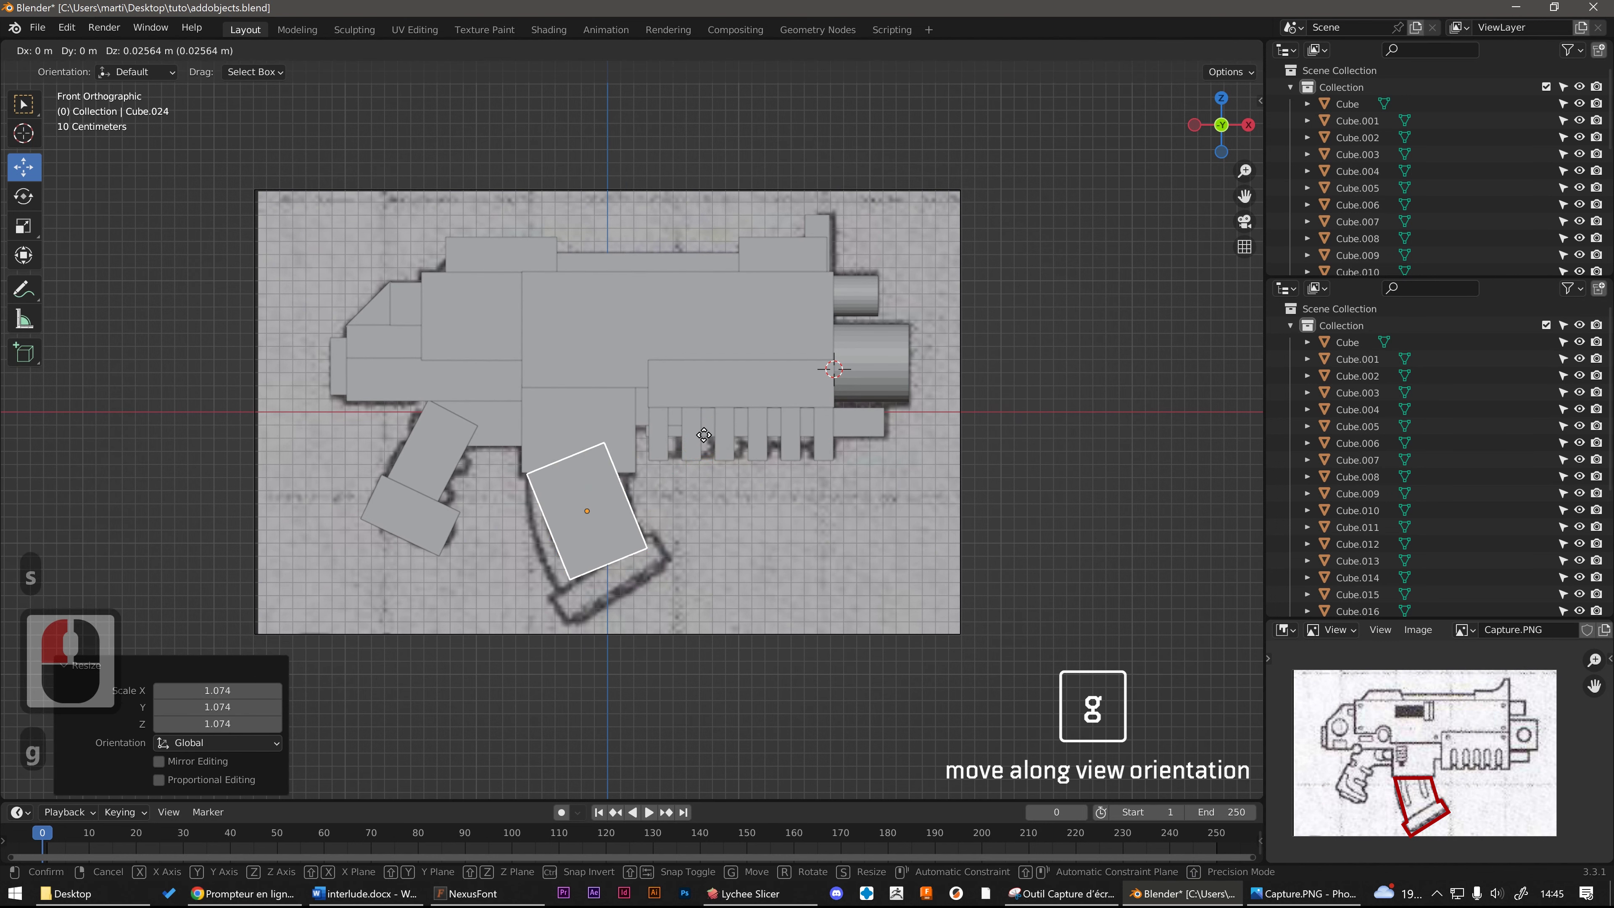
pyautogui.click(704, 430)
# Step: Narrow the magazine block to about 0.505 along the Y axis and return to the front view
pyautogui.moveTo(591, 458); pyautogui.dragTo(717, 445, button='middle')
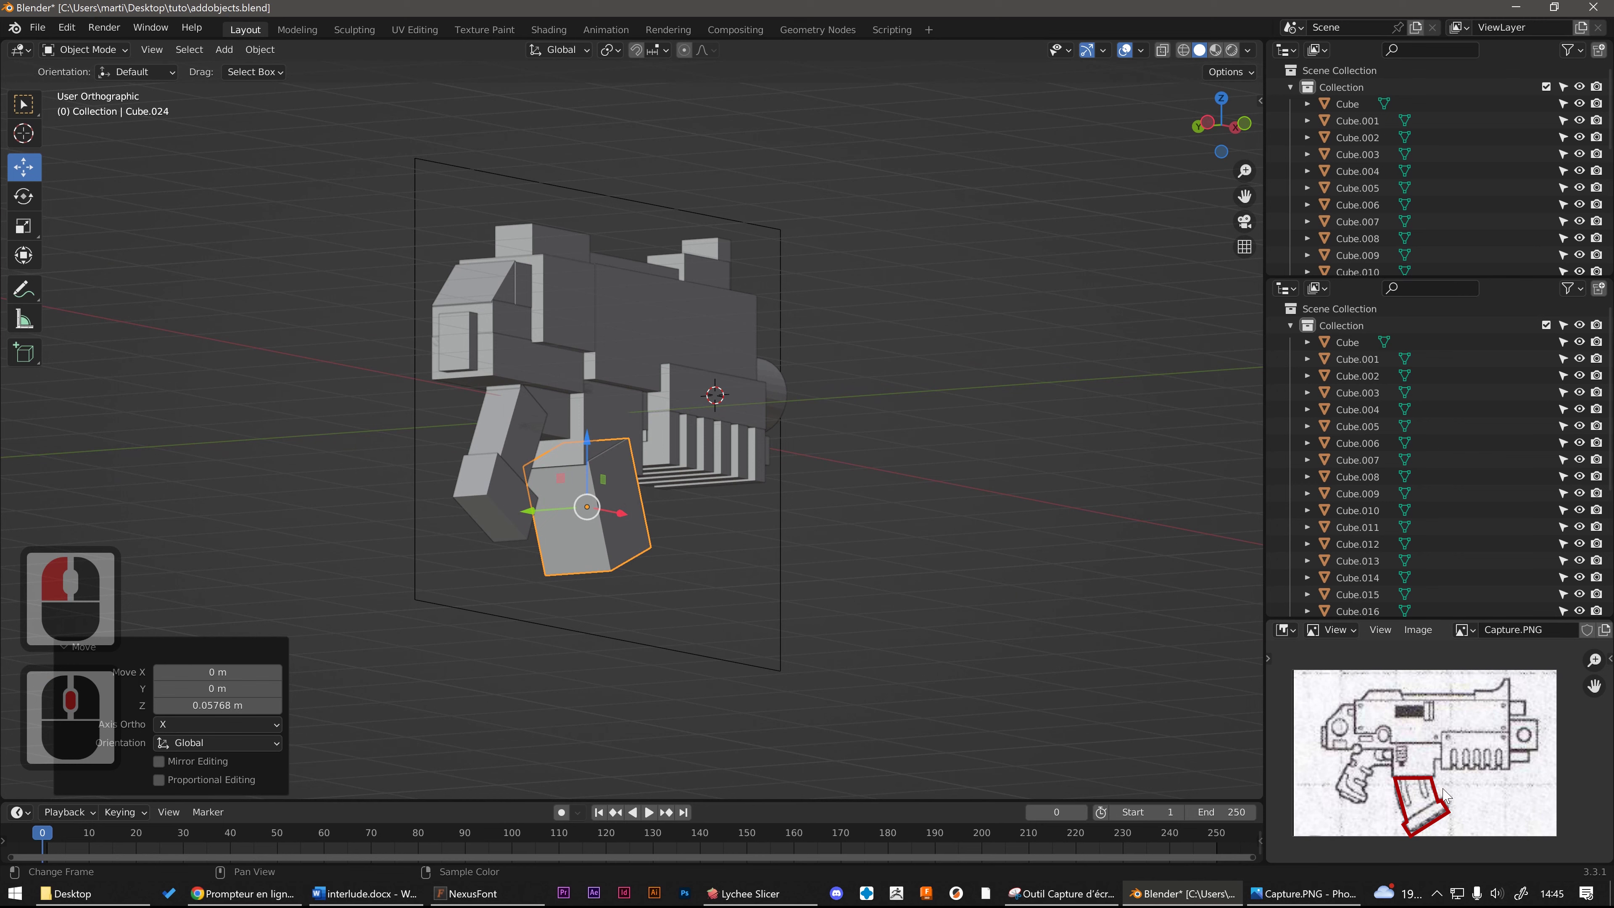
pyautogui.moveTo(629, 515); pyautogui.dragTo(648, 468, button='middle')
pyautogui.scroll(1, 649, 467)
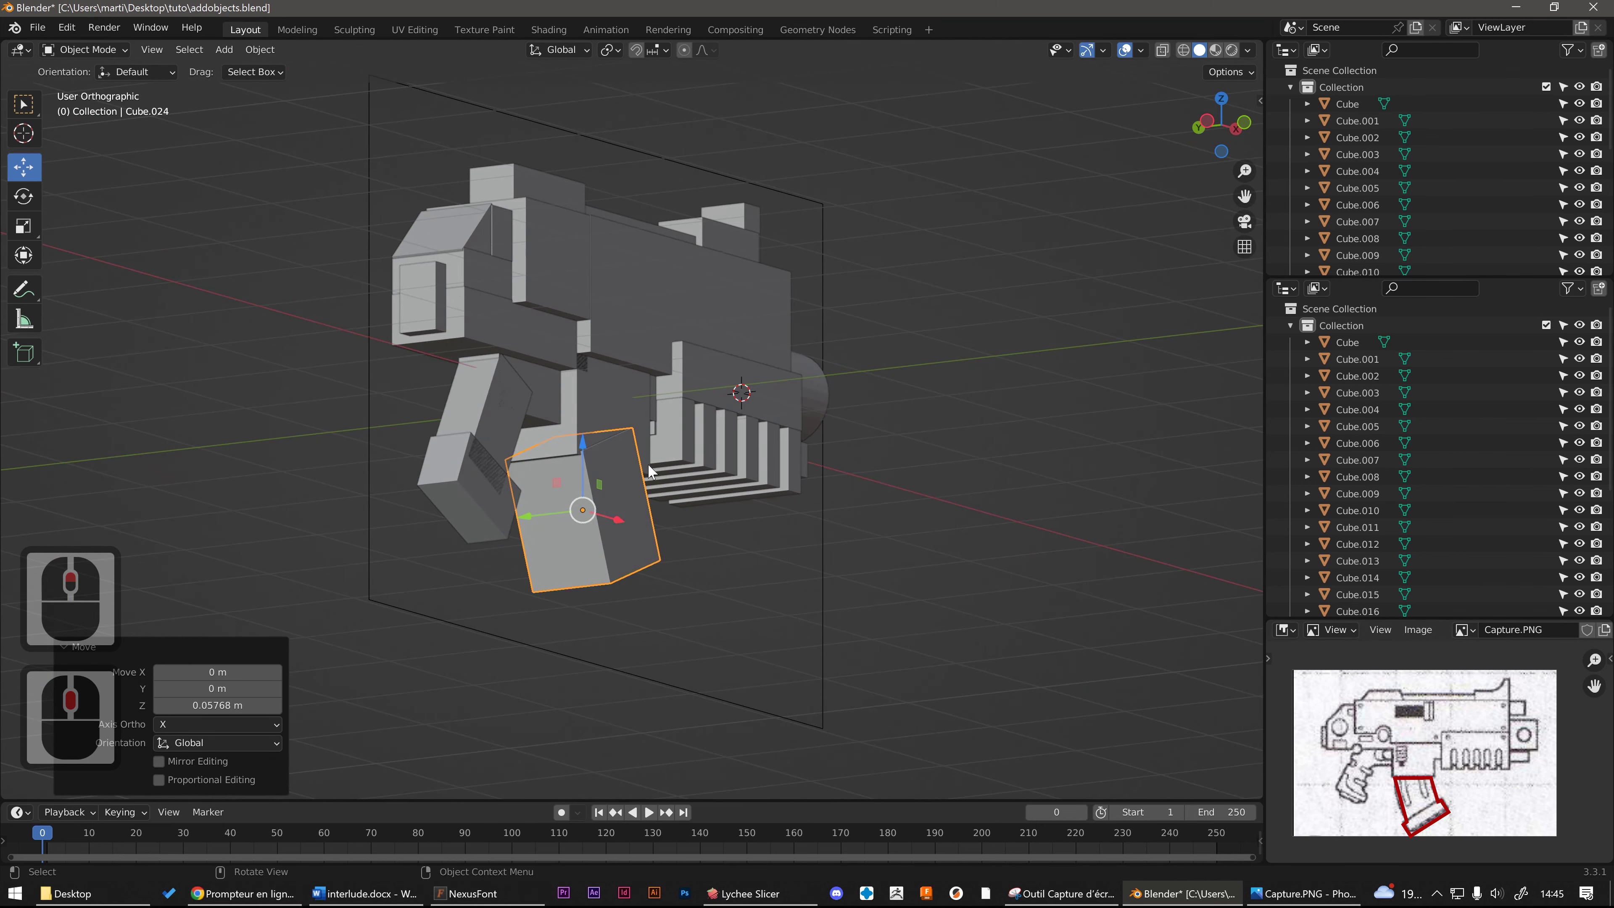
pyautogui.press('s')
pyautogui.press('y')
pyautogui.press('y')
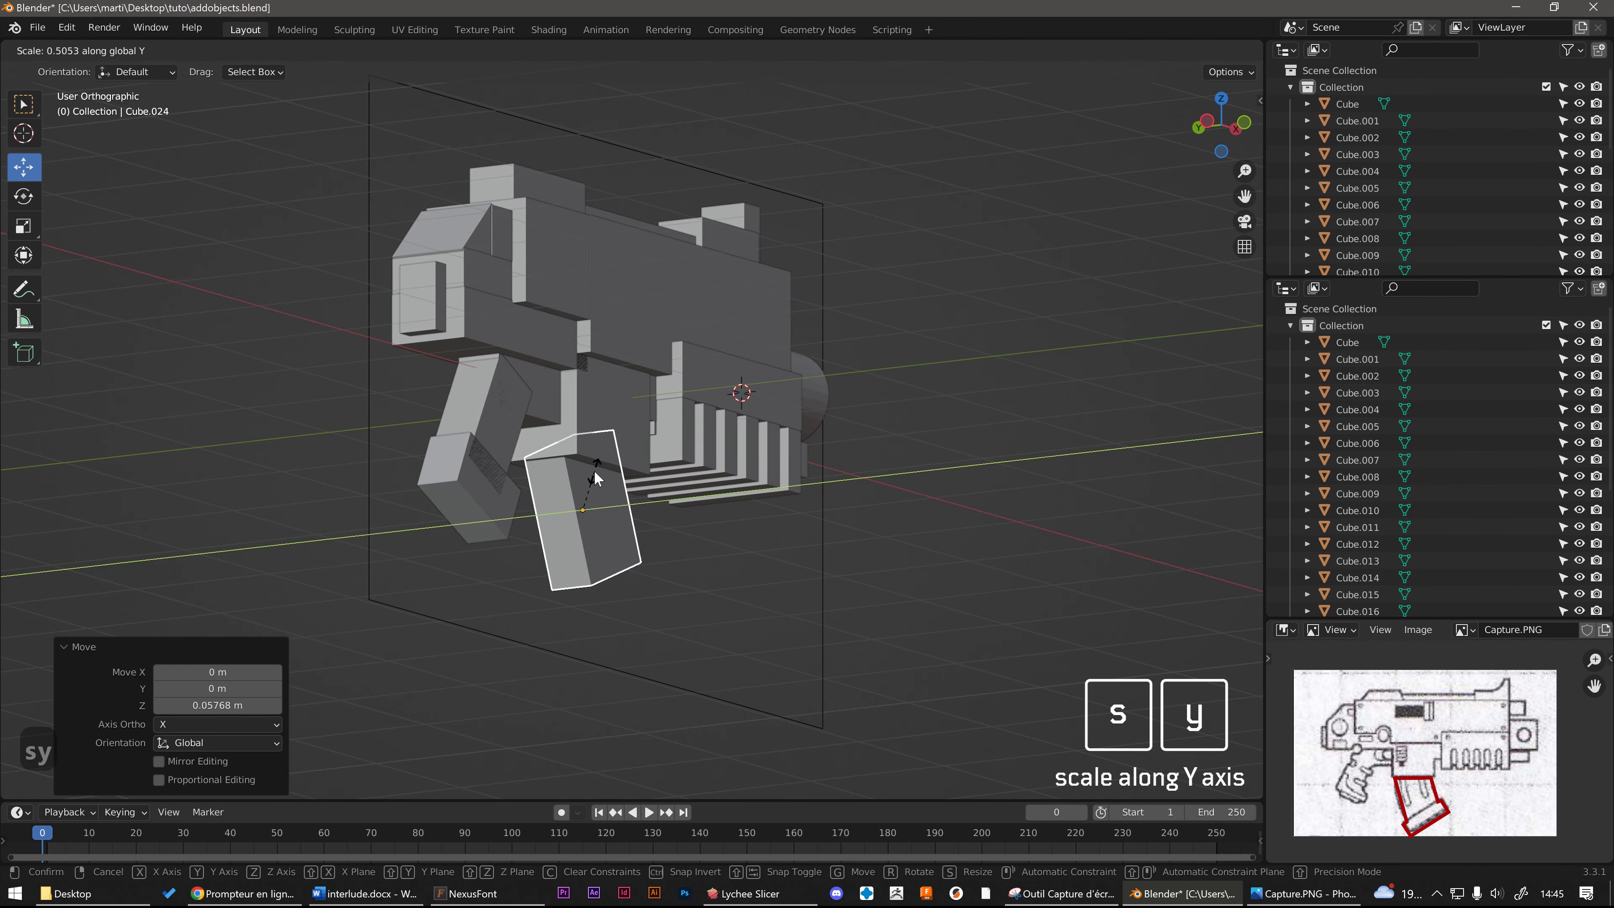
pyautogui.click(597, 474)
pyautogui.moveTo(556, 432); pyautogui.dragTo(650, 558, button='middle')
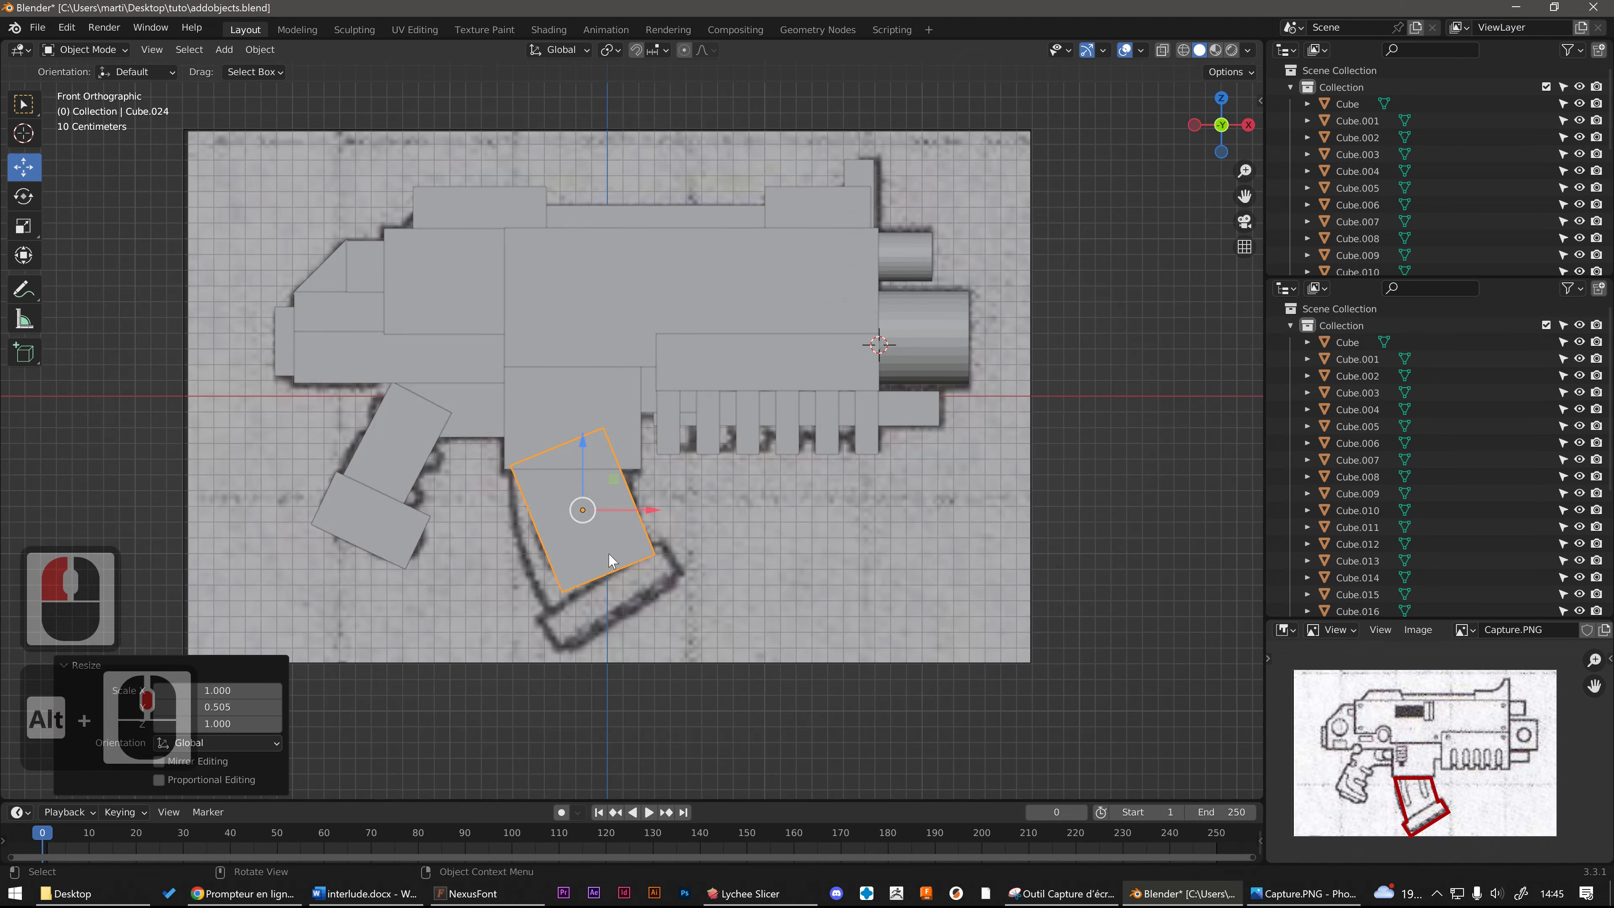
# Step: Rotate the magazine block another -4.16° and nudge it into place over the magazine's upper part
pyautogui.press('r')
pyautogui.click(686, 458)
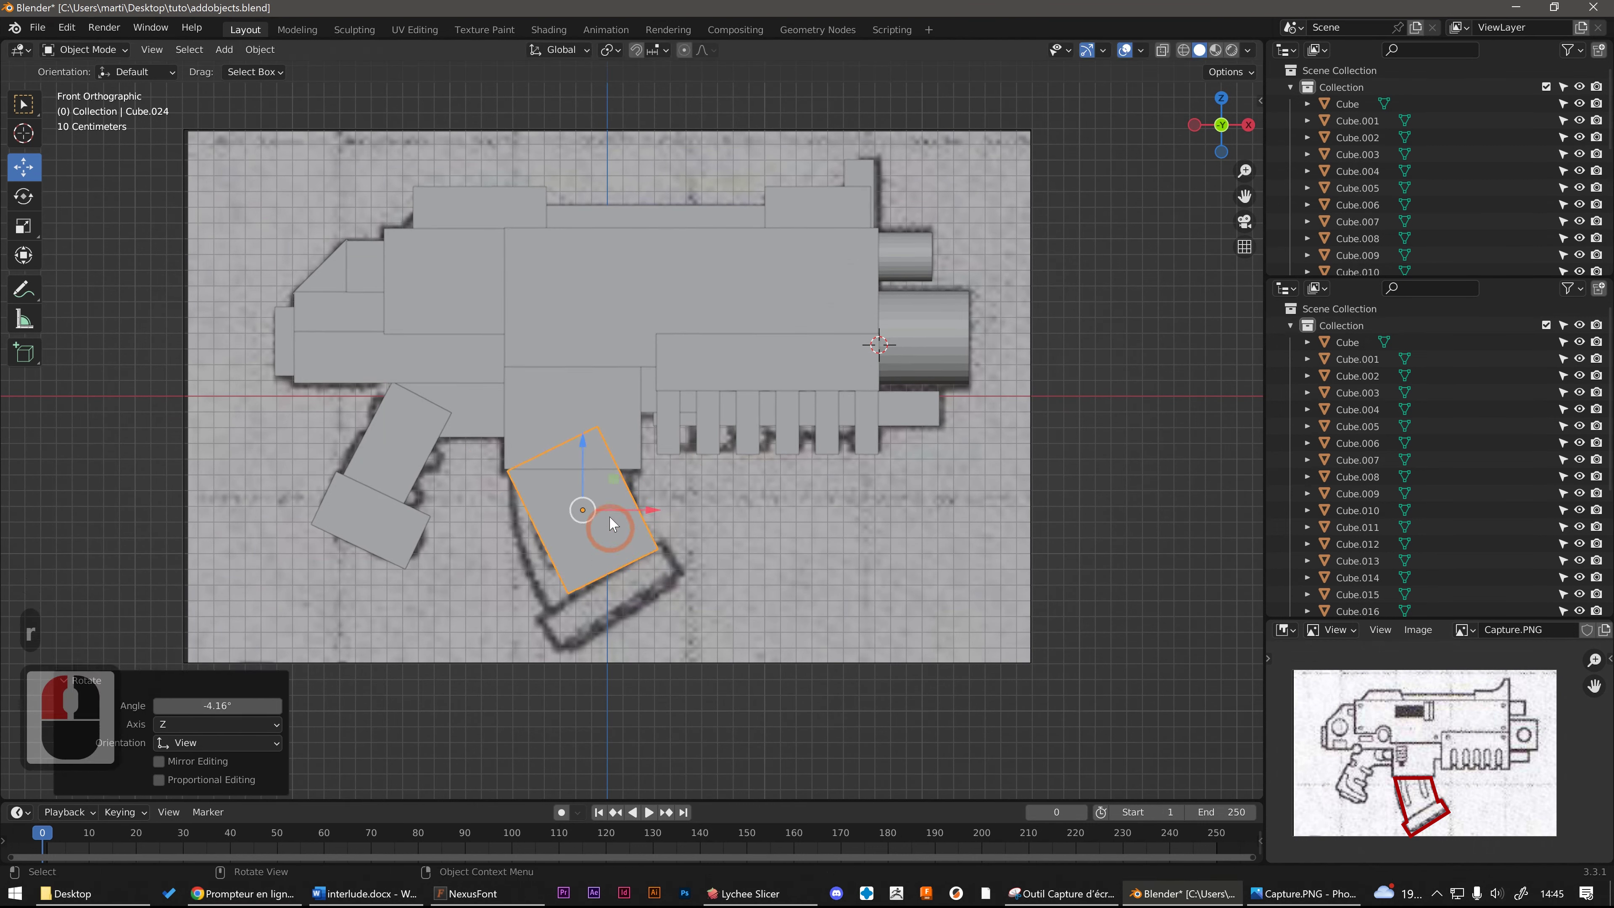
pyautogui.press('g')
pyautogui.click(620, 555)
# Step: Duplicate the magazine block about 0.721 m in X and -0.379 m in Z, and rotate the copy upright by 26.3°
pyautogui.hotkey('shift', 'd')
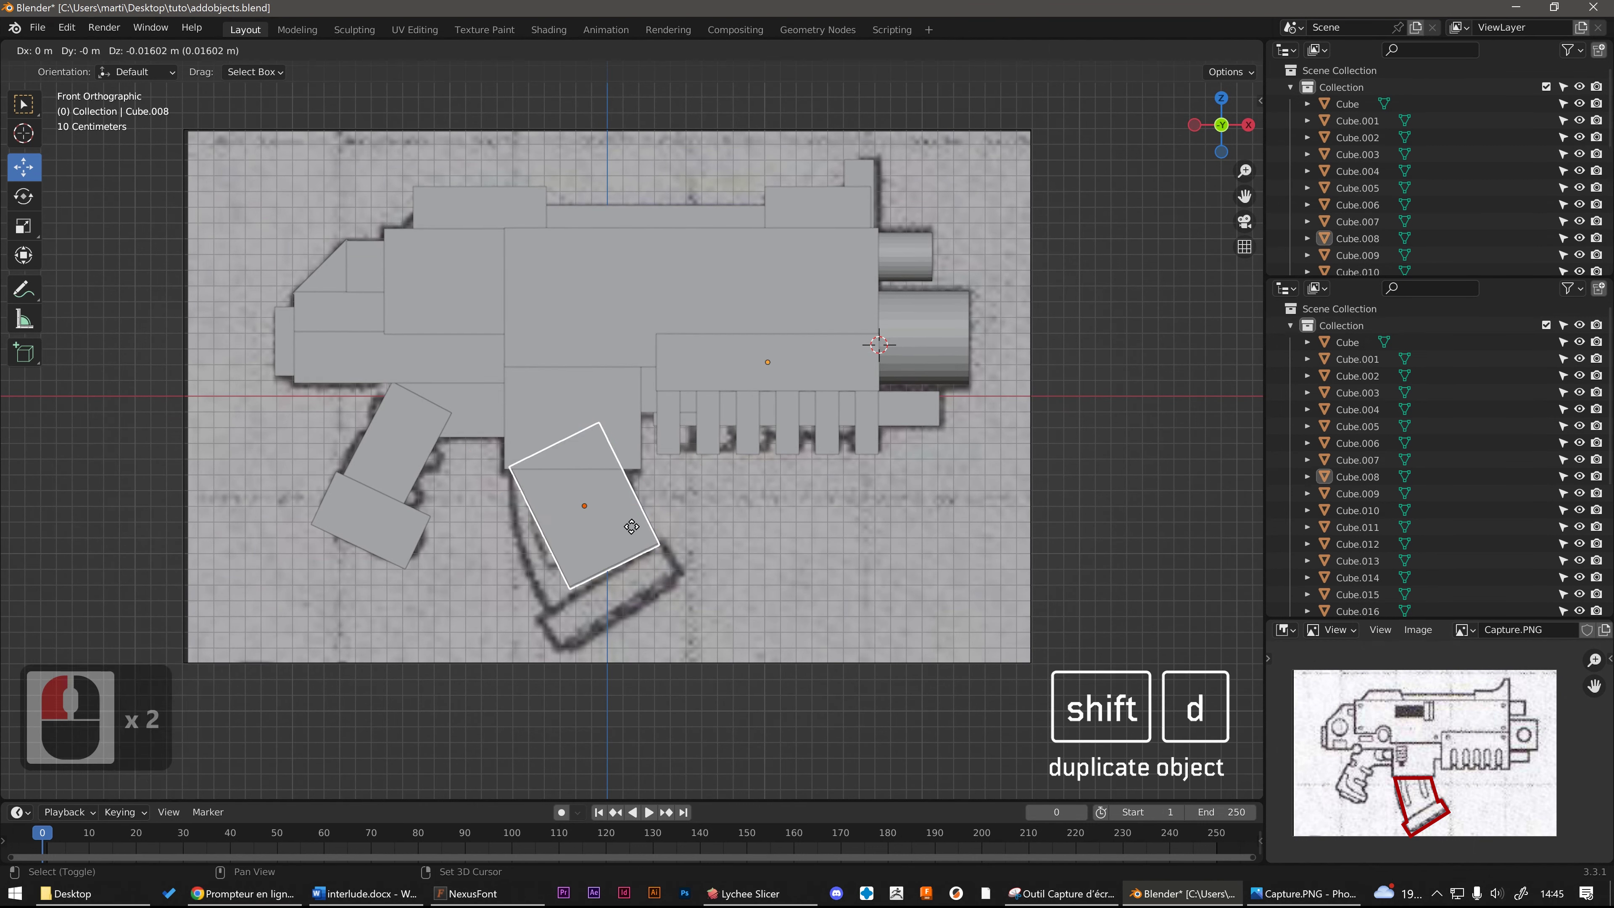
pyautogui.click(820, 517)
pyautogui.press('r')
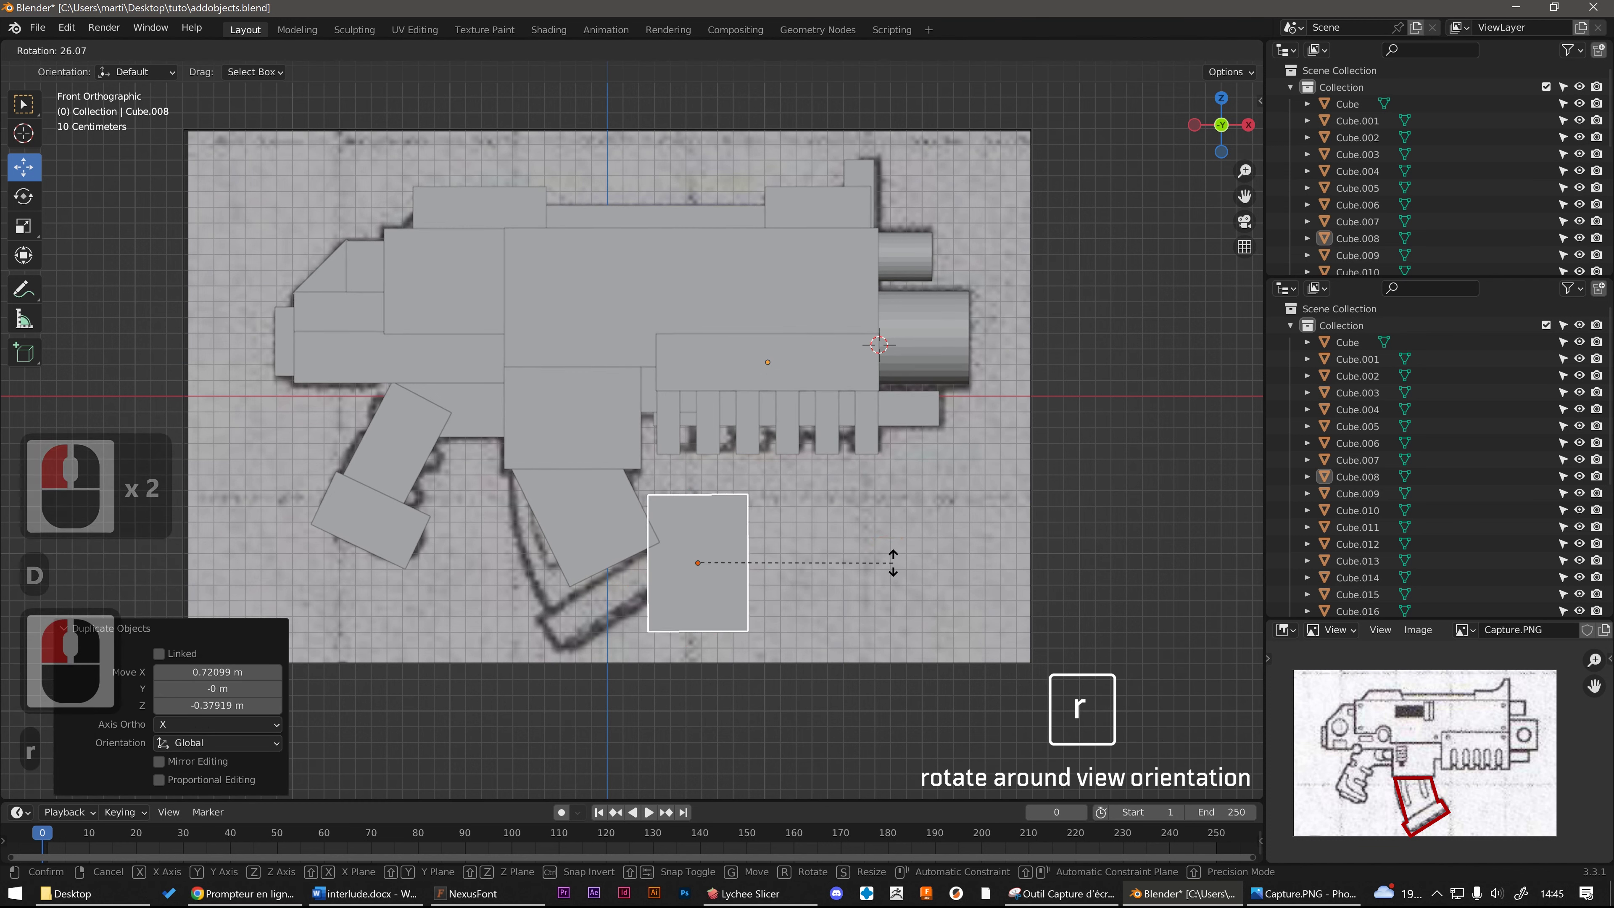
pyautogui.click(890, 557)
pyautogui.press('s')
pyautogui.press('z')
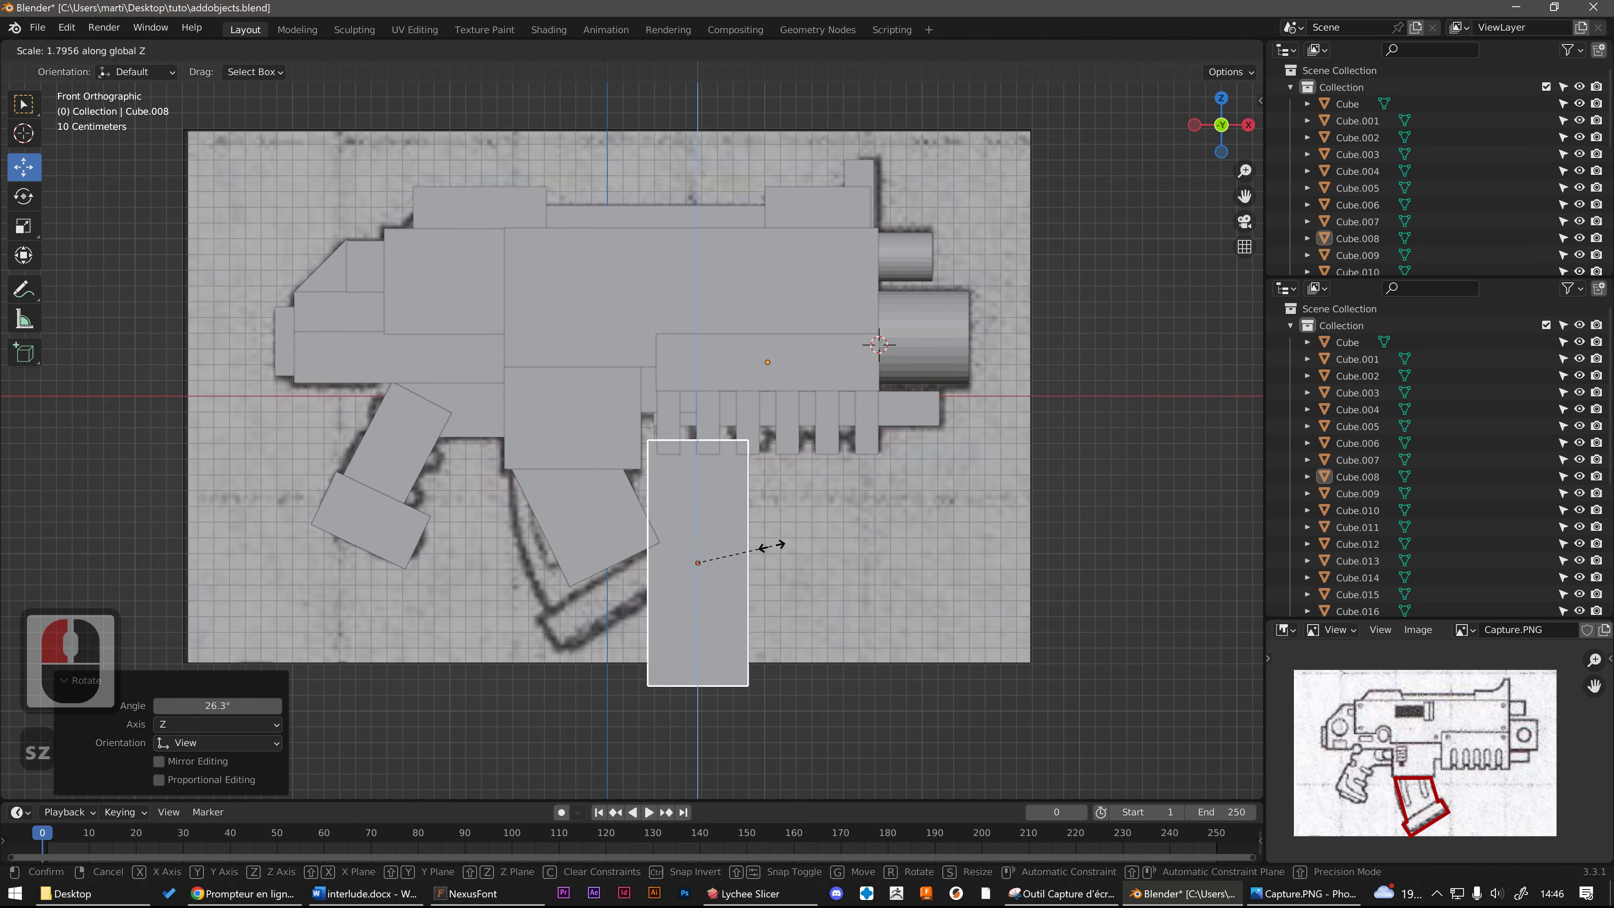
pyautogui.rightClick(763, 537)
# Step: Flatten the copy to 0.309 along Z, widen it to 1.422 along X, and rescale its Z by 1.096
pyautogui.press('s')
pyautogui.press('z')
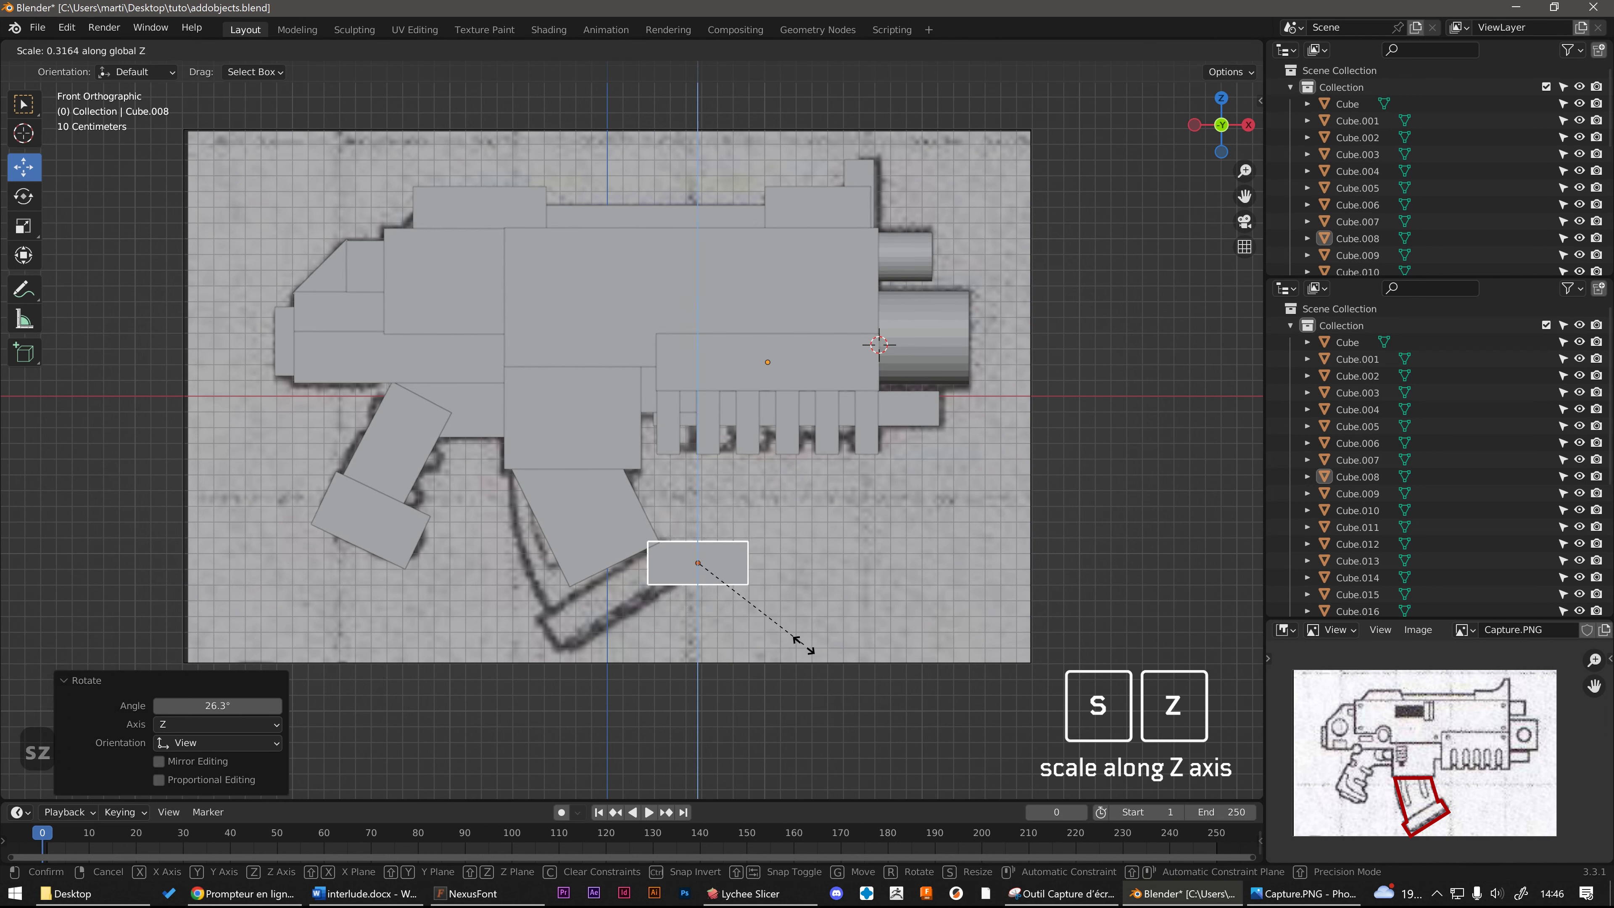
pyautogui.click(795, 643)
pyautogui.press('s')
pyautogui.press('x')
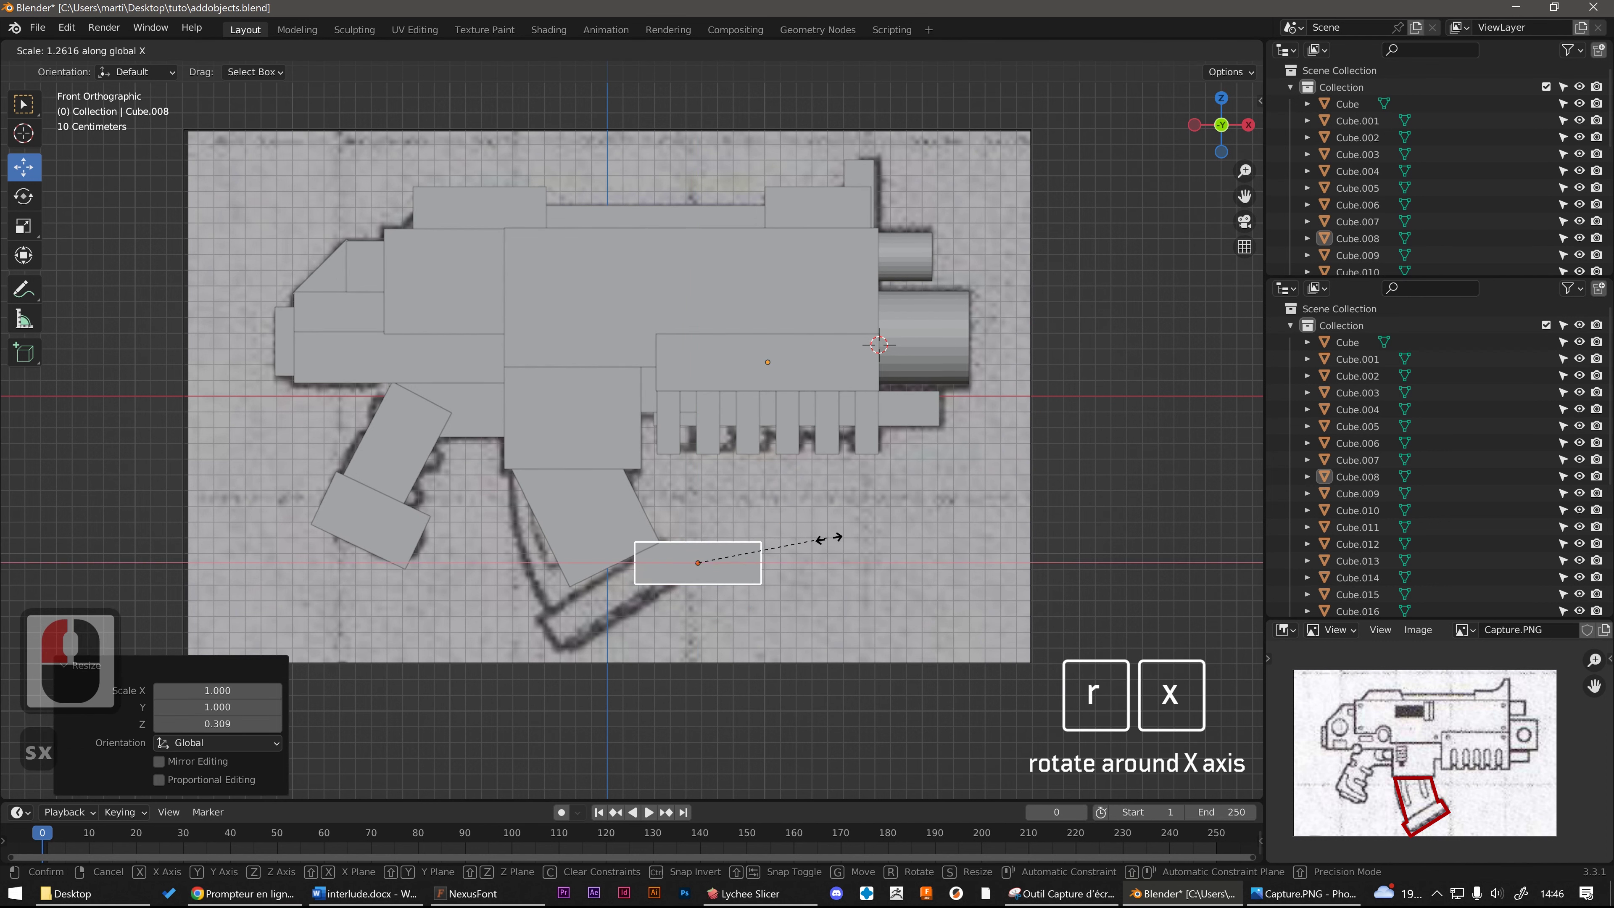
pyautogui.click(848, 547)
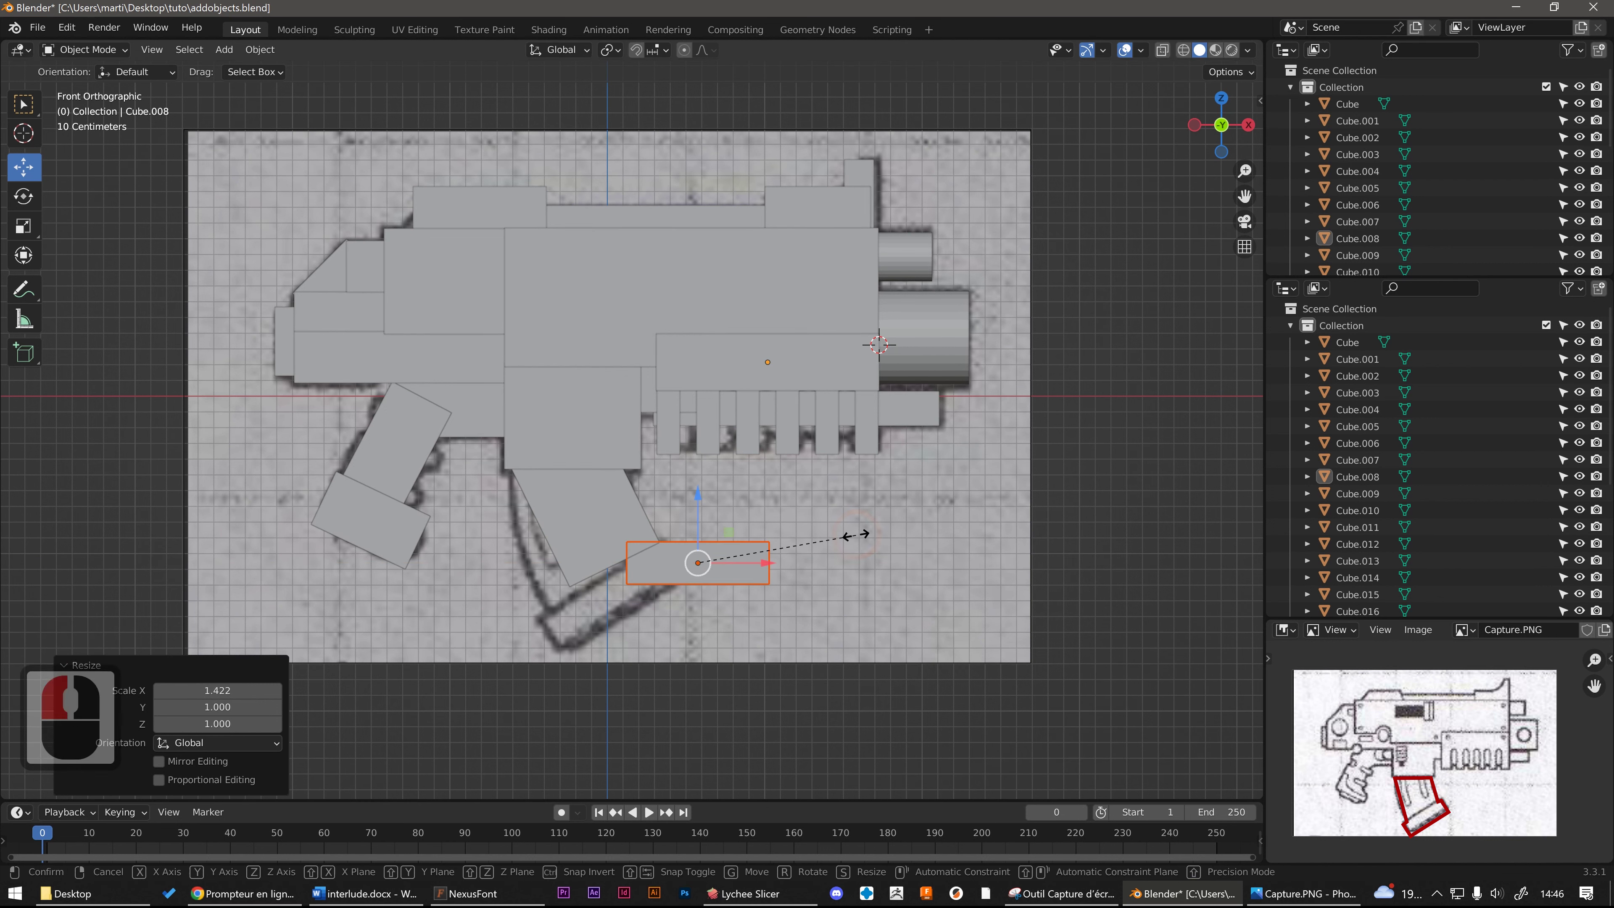
pyautogui.press('s')
pyautogui.press('z')
pyautogui.click(862, 509)
# Step: Tilt the flattened block by about -29° and move it over the magazine's base plate in the drawing
pyautogui.press('r')
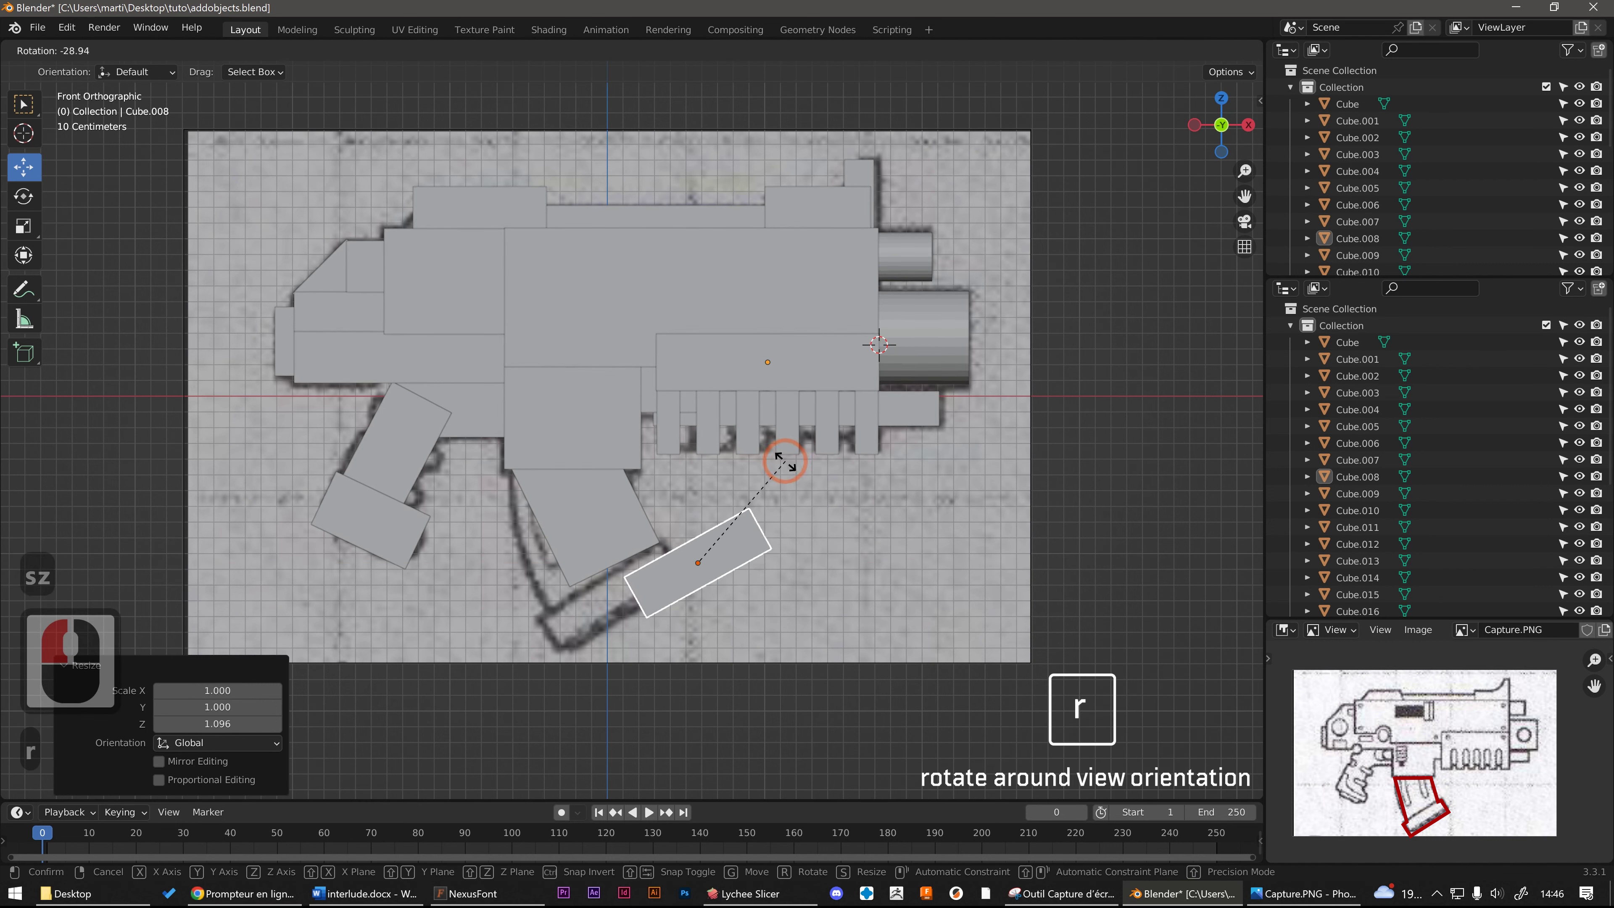
pyautogui.press('g')
pyautogui.click(774, 474)
pyautogui.press('r')
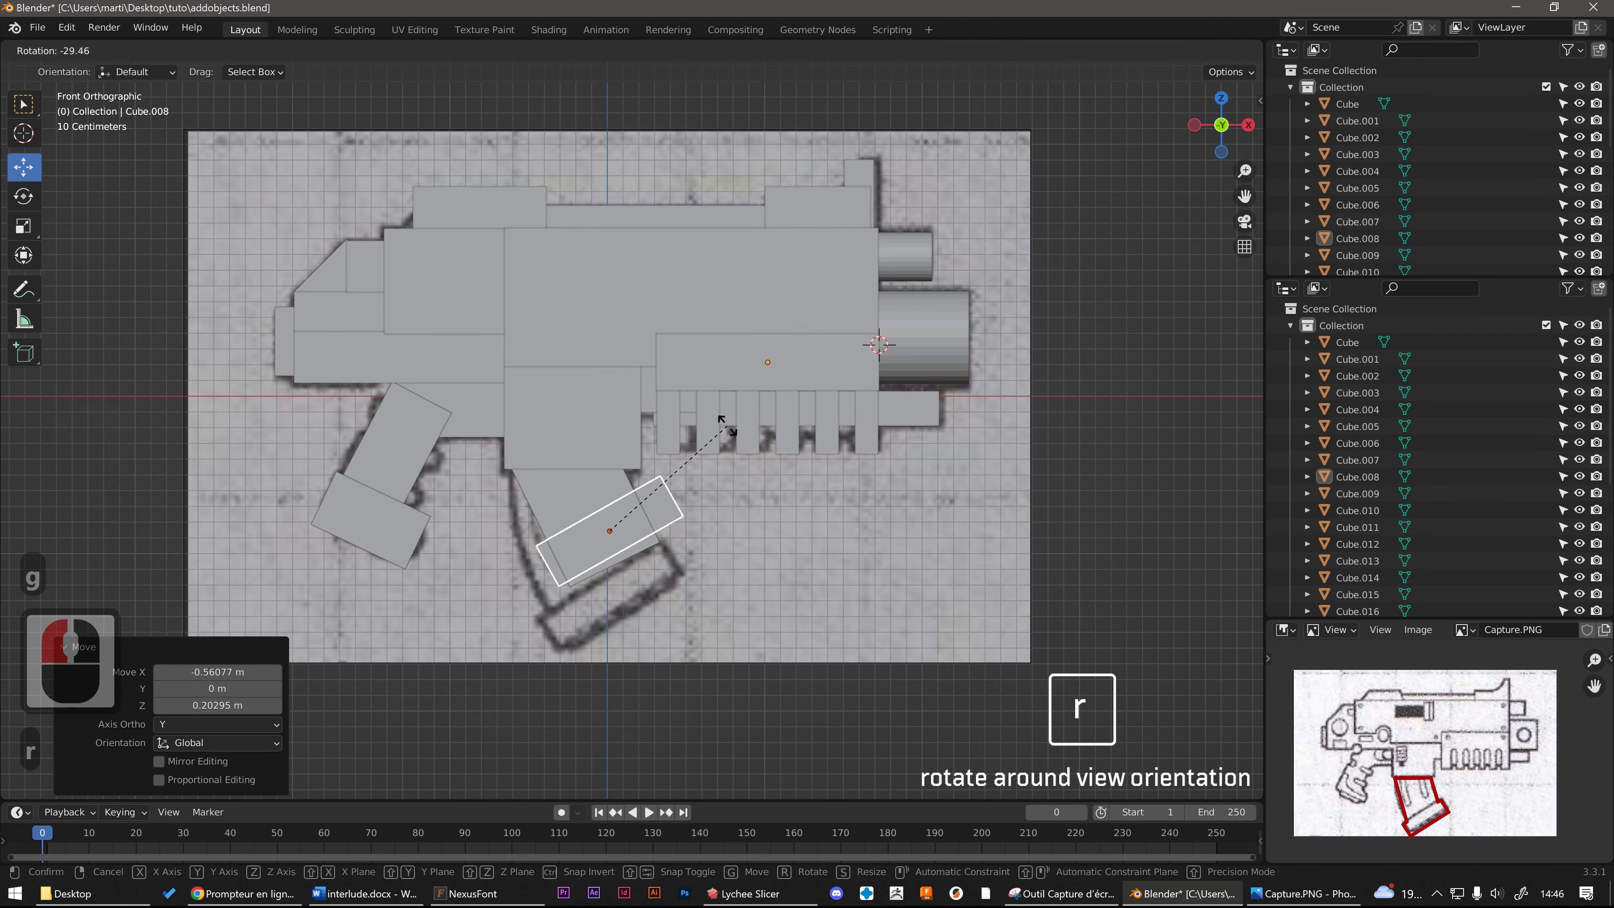
pyautogui.click(730, 454)
pyautogui.press('g')
pyautogui.click(742, 500)
pyautogui.press('r')
pyautogui.click(753, 507)
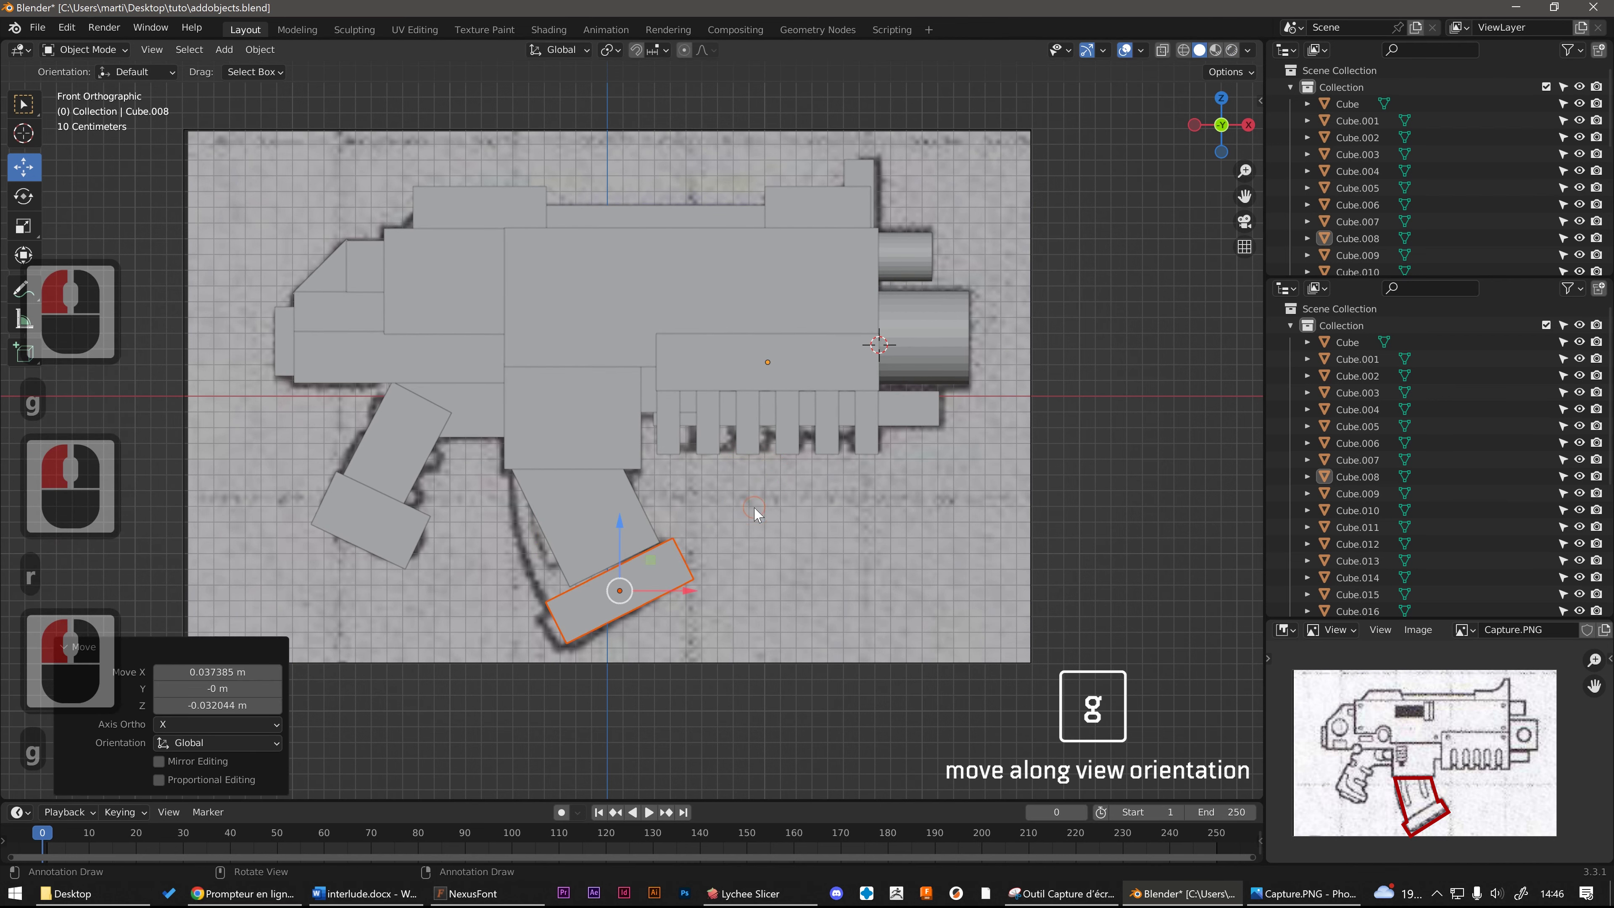
# Step: Nudge the base block -0.011 m in X and 0.021 m in Z and rotate it by -2.77° and 0.31°
pyautogui.press('r')
pyautogui.press('g')
pyautogui.click(742, 528)
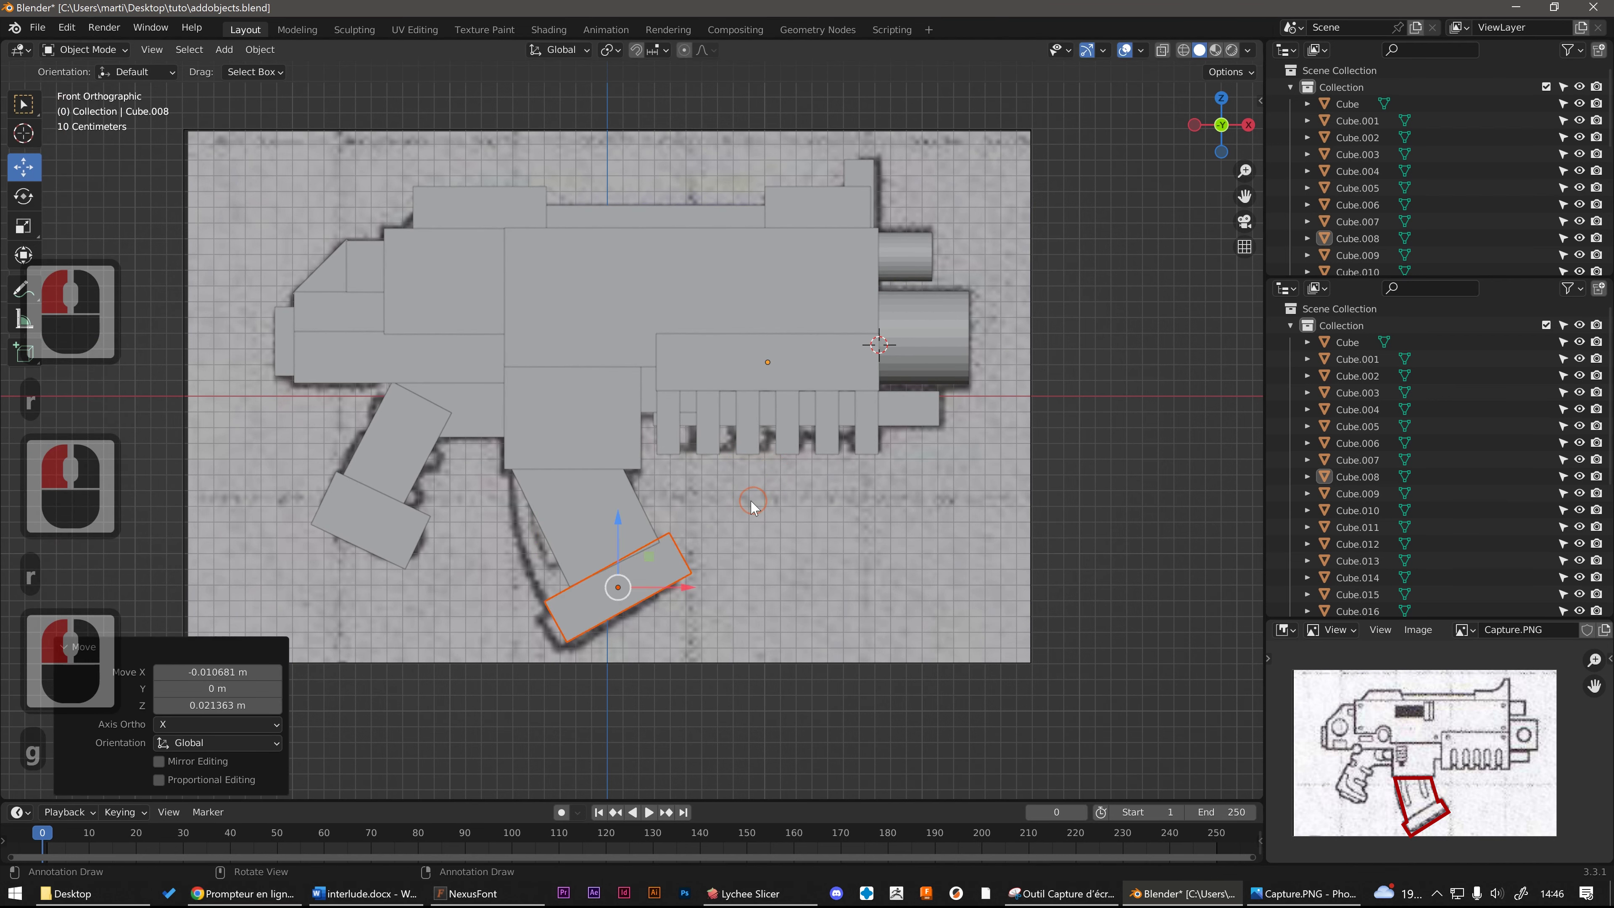
pyautogui.press('r')
pyautogui.click(761, 518)
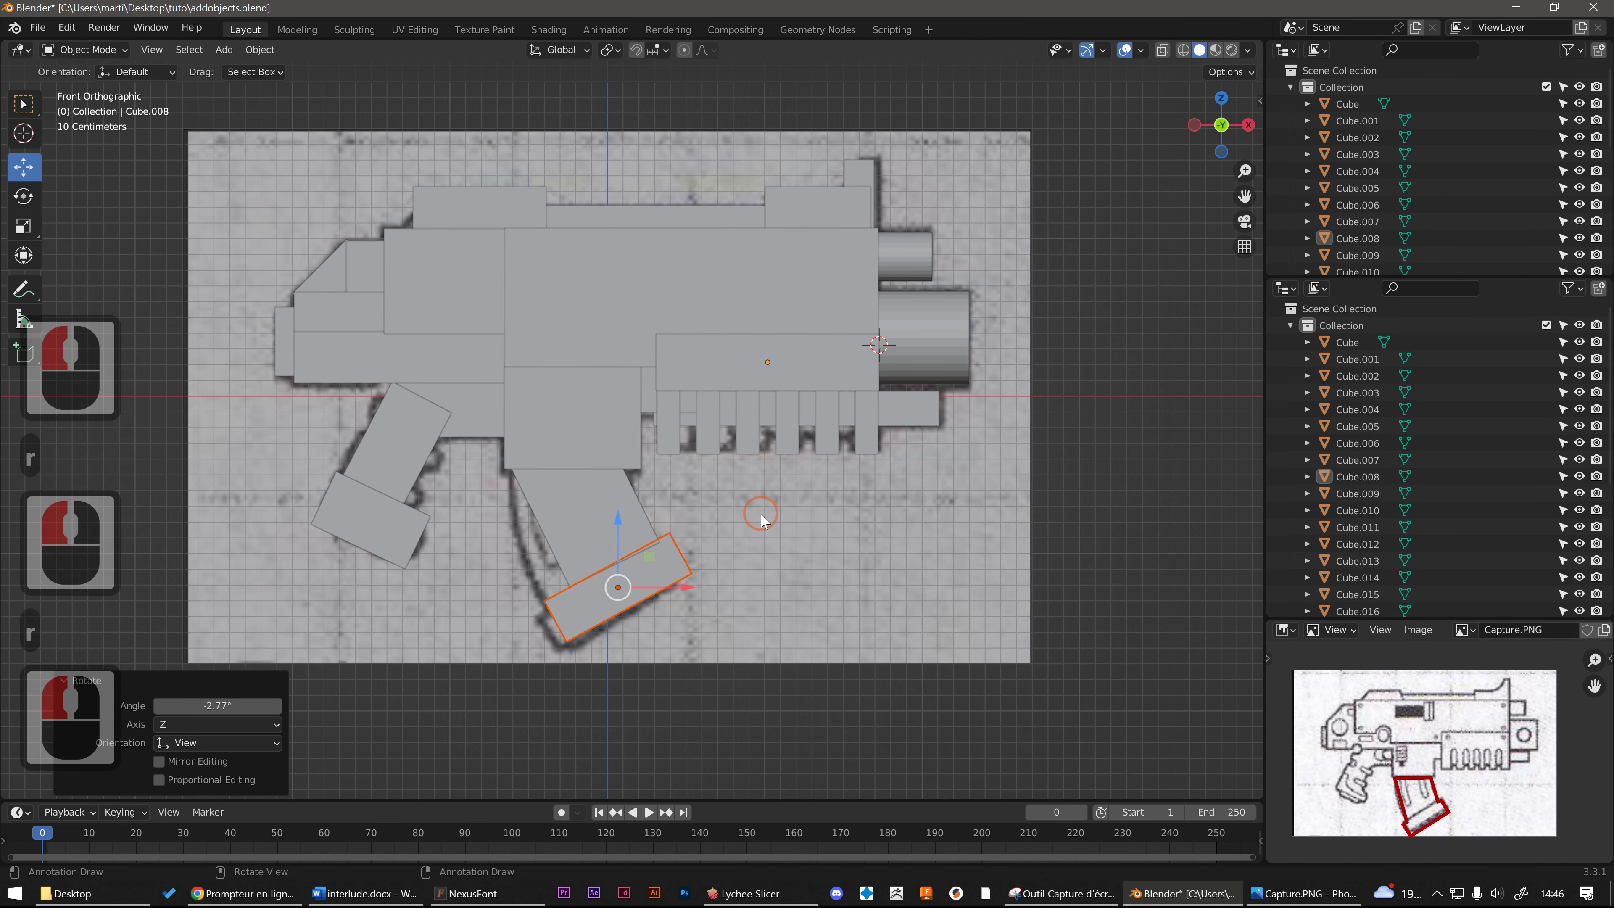
pyautogui.press('r')
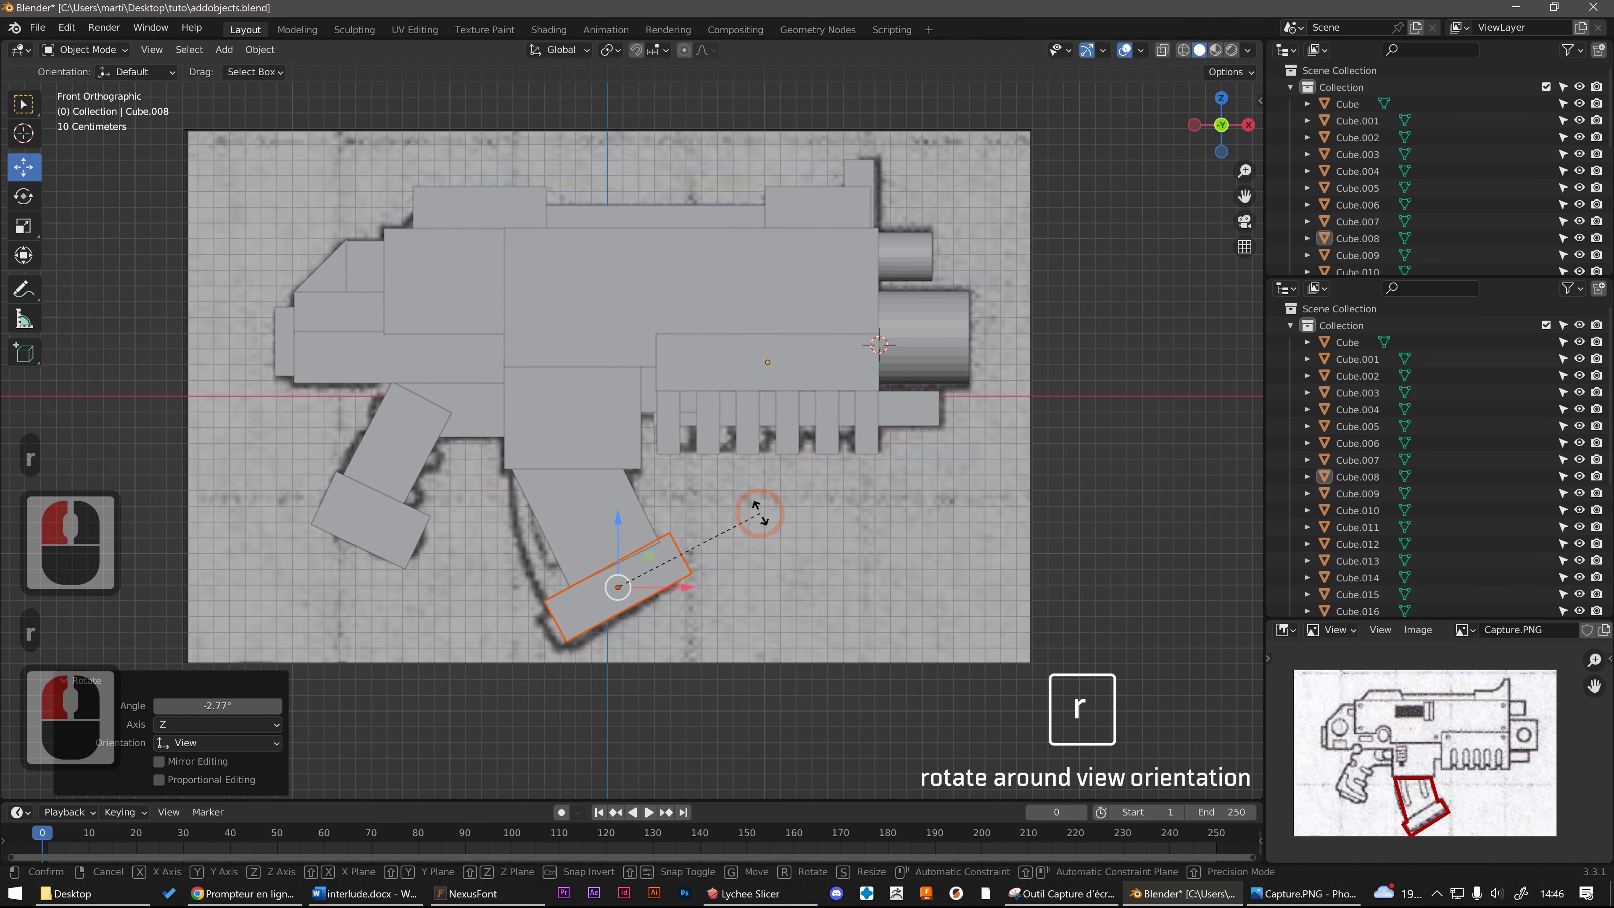
pyautogui.click(769, 517)
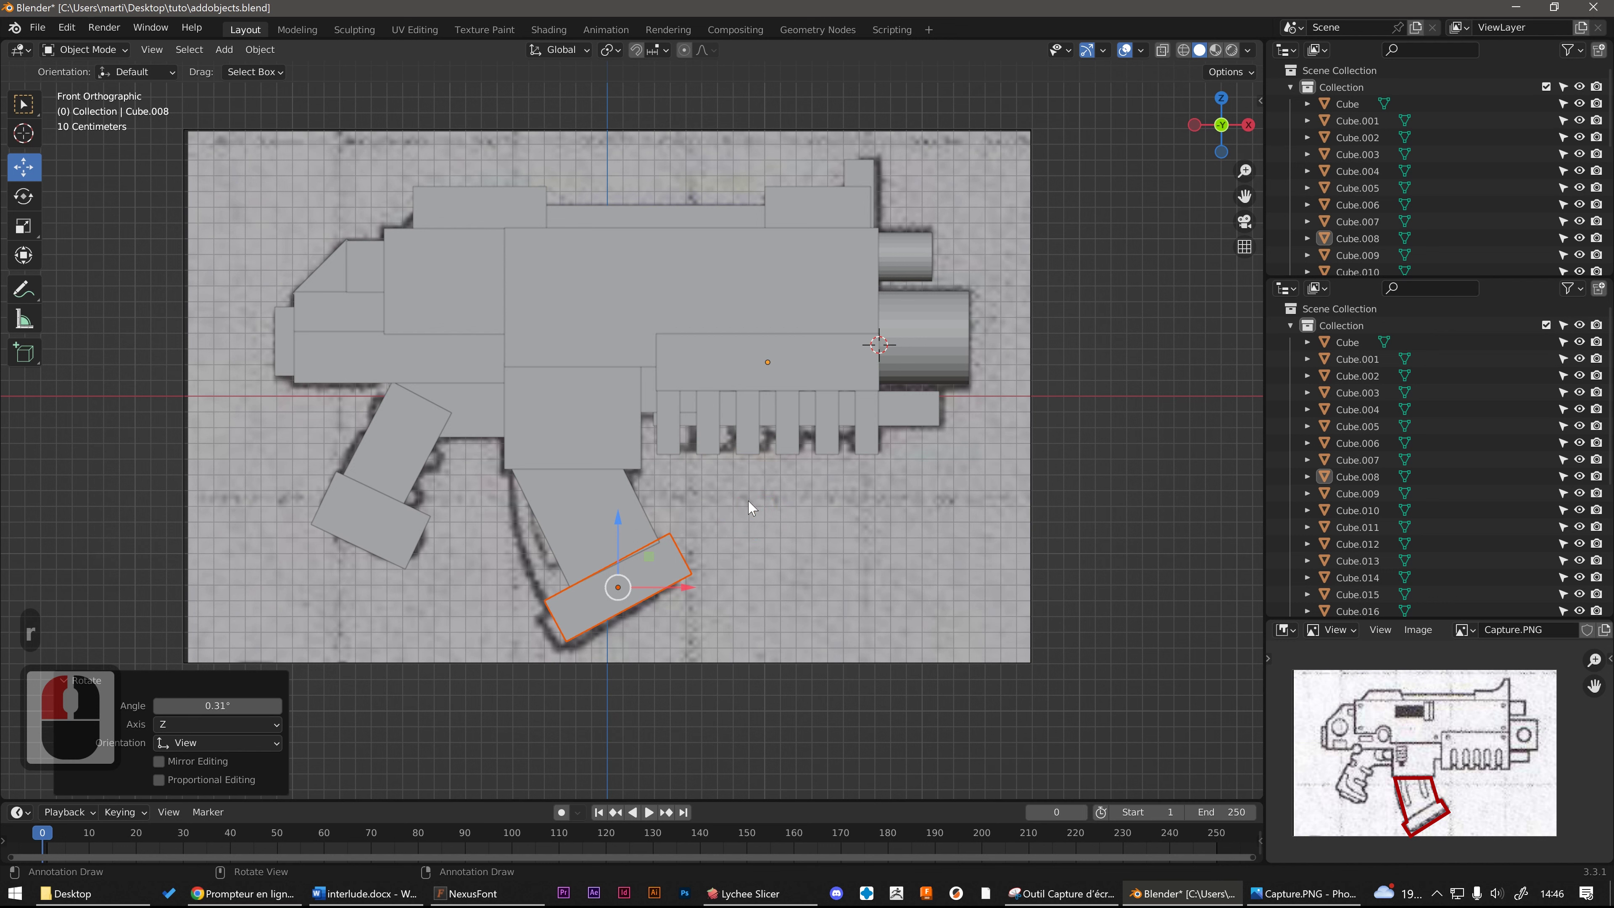
# Step: Move the base block 0.032 m in X and 0.011 m in Z, and rotate it another -1.49°
pyautogui.press('g')
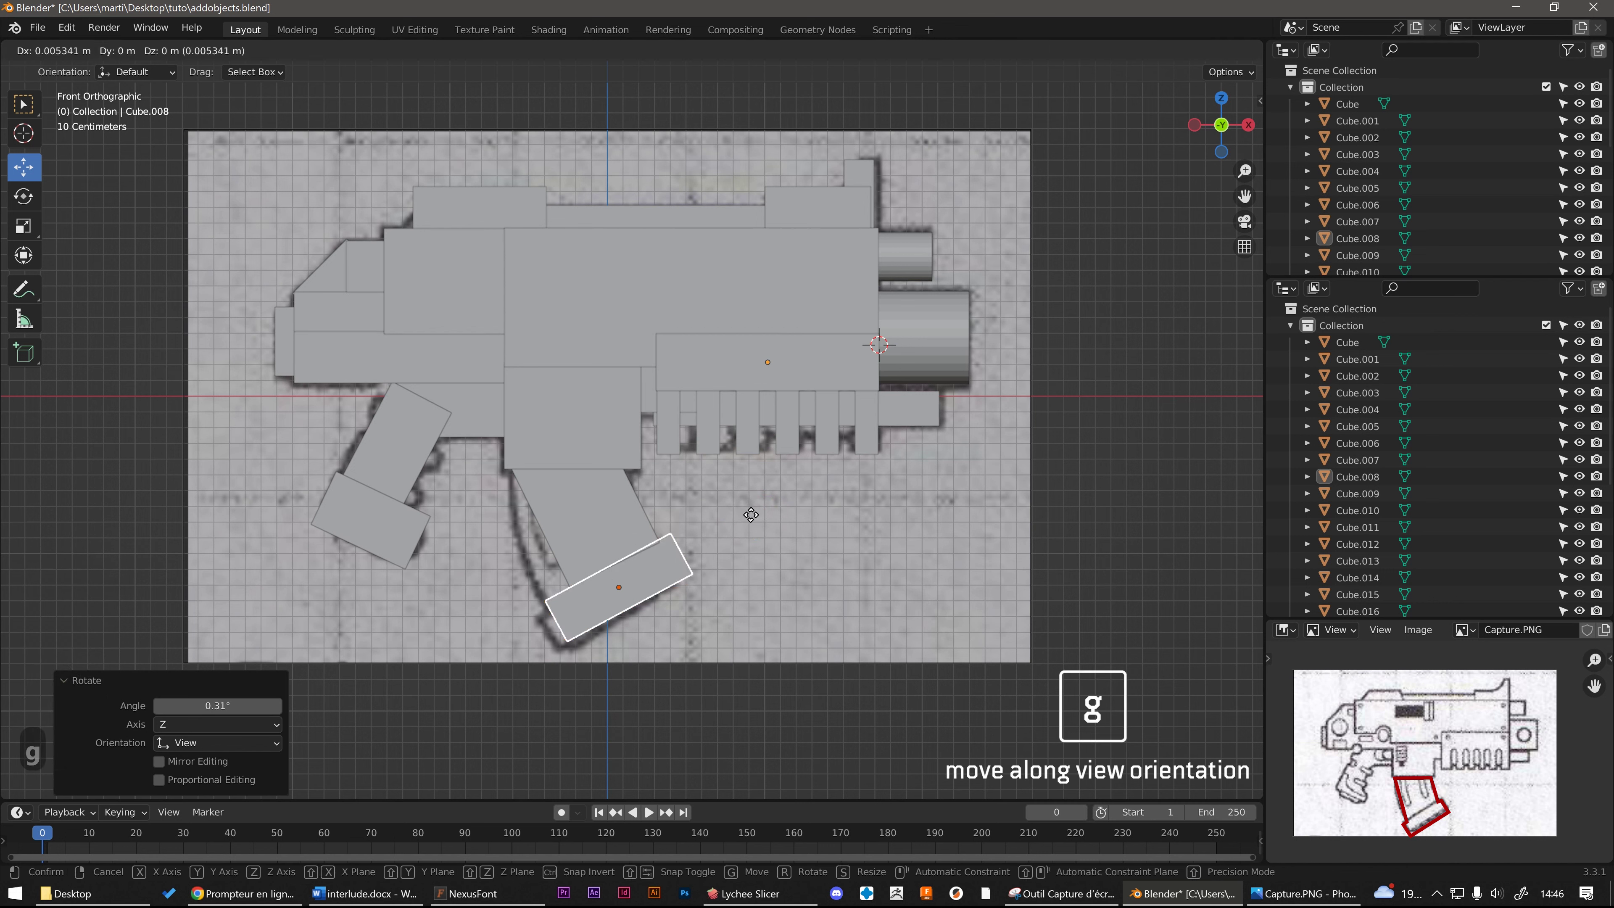
pyautogui.click(754, 516)
pyautogui.press('r')
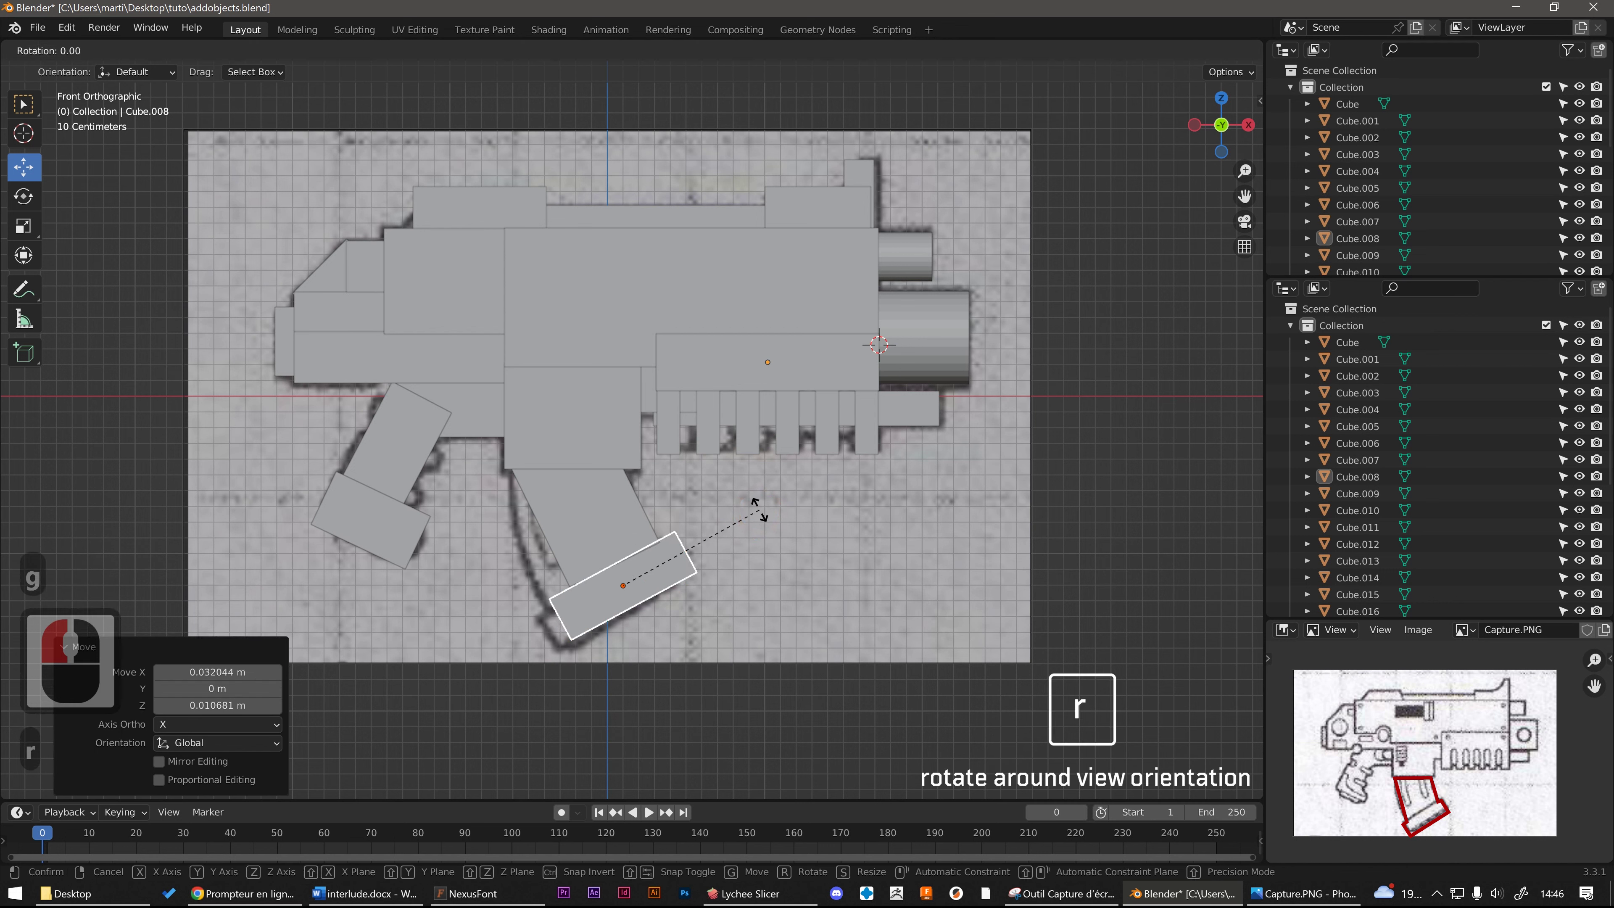
pyautogui.click(756, 508)
# Step: Rotate the upper magazine block slightly to follow the drawing's outline
pyautogui.click(646, 536)
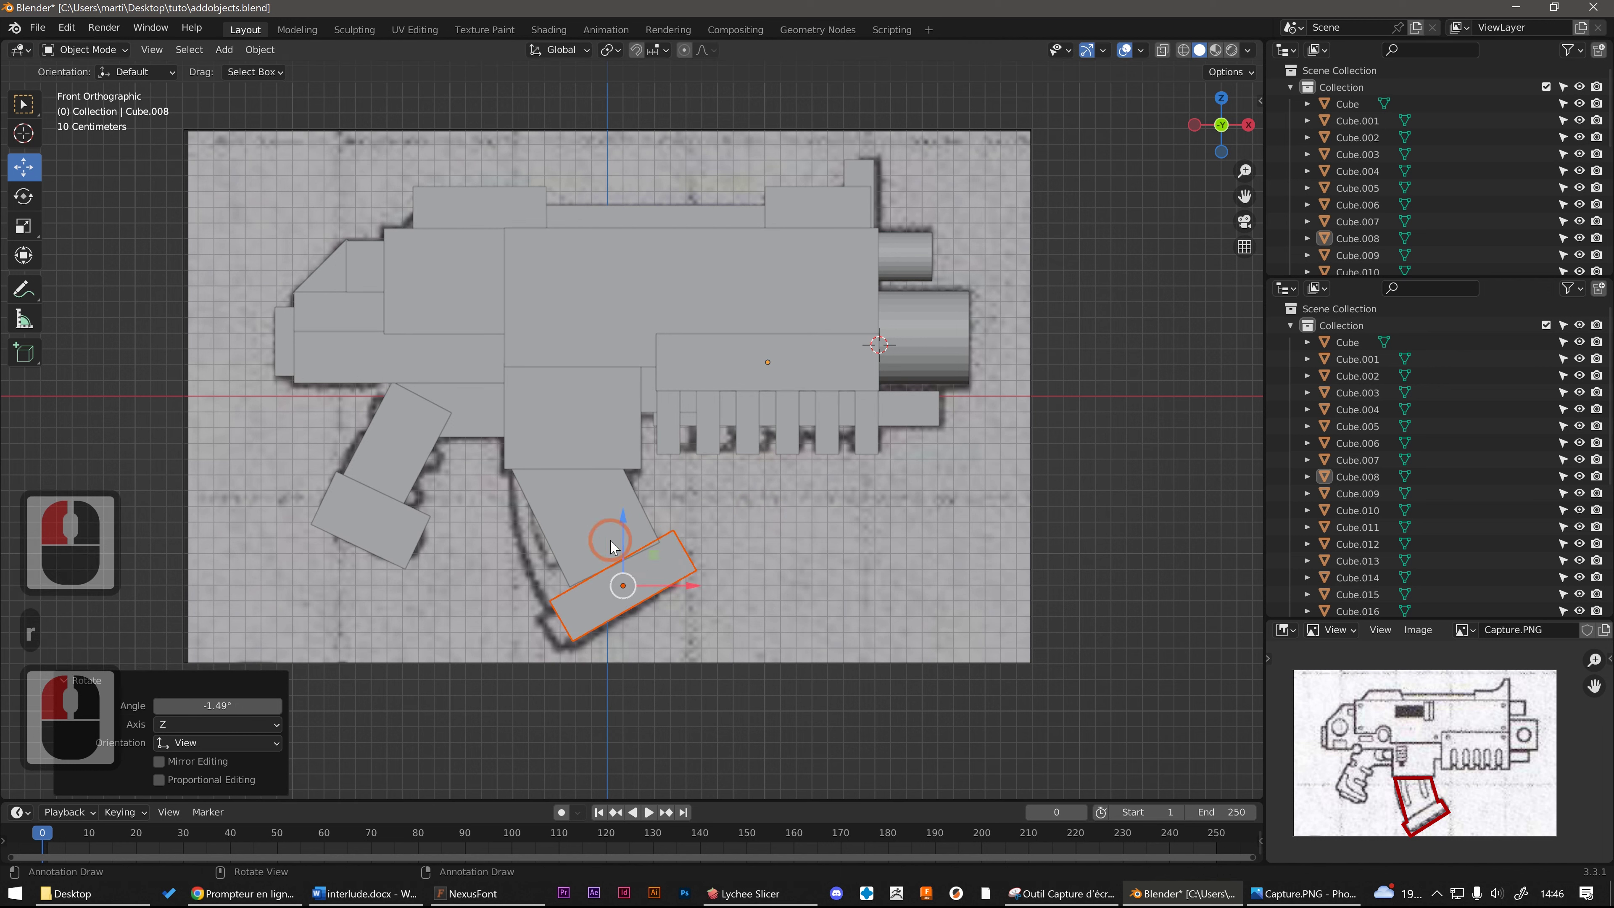
pyautogui.press('r')
pyautogui.click(725, 524)
# Step: Rotate the magazine's base block 2.97°, nudge it onto the drawn base plate and deselect it
pyautogui.click(682, 560)
pyautogui.press('r')
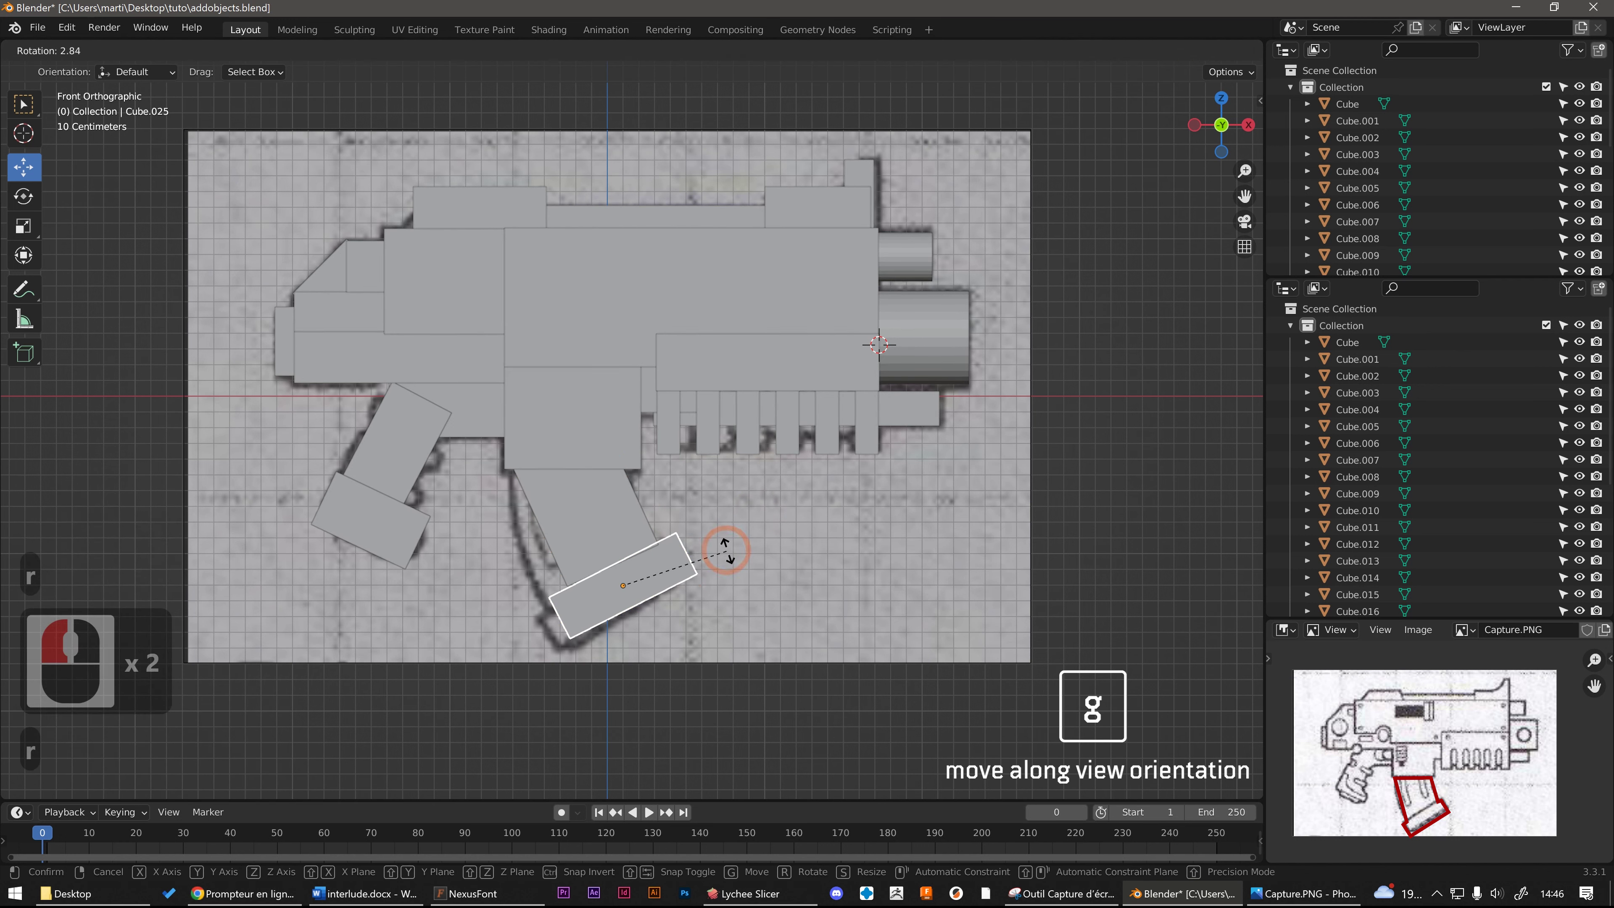
pyautogui.click(725, 552)
pyautogui.press('g')
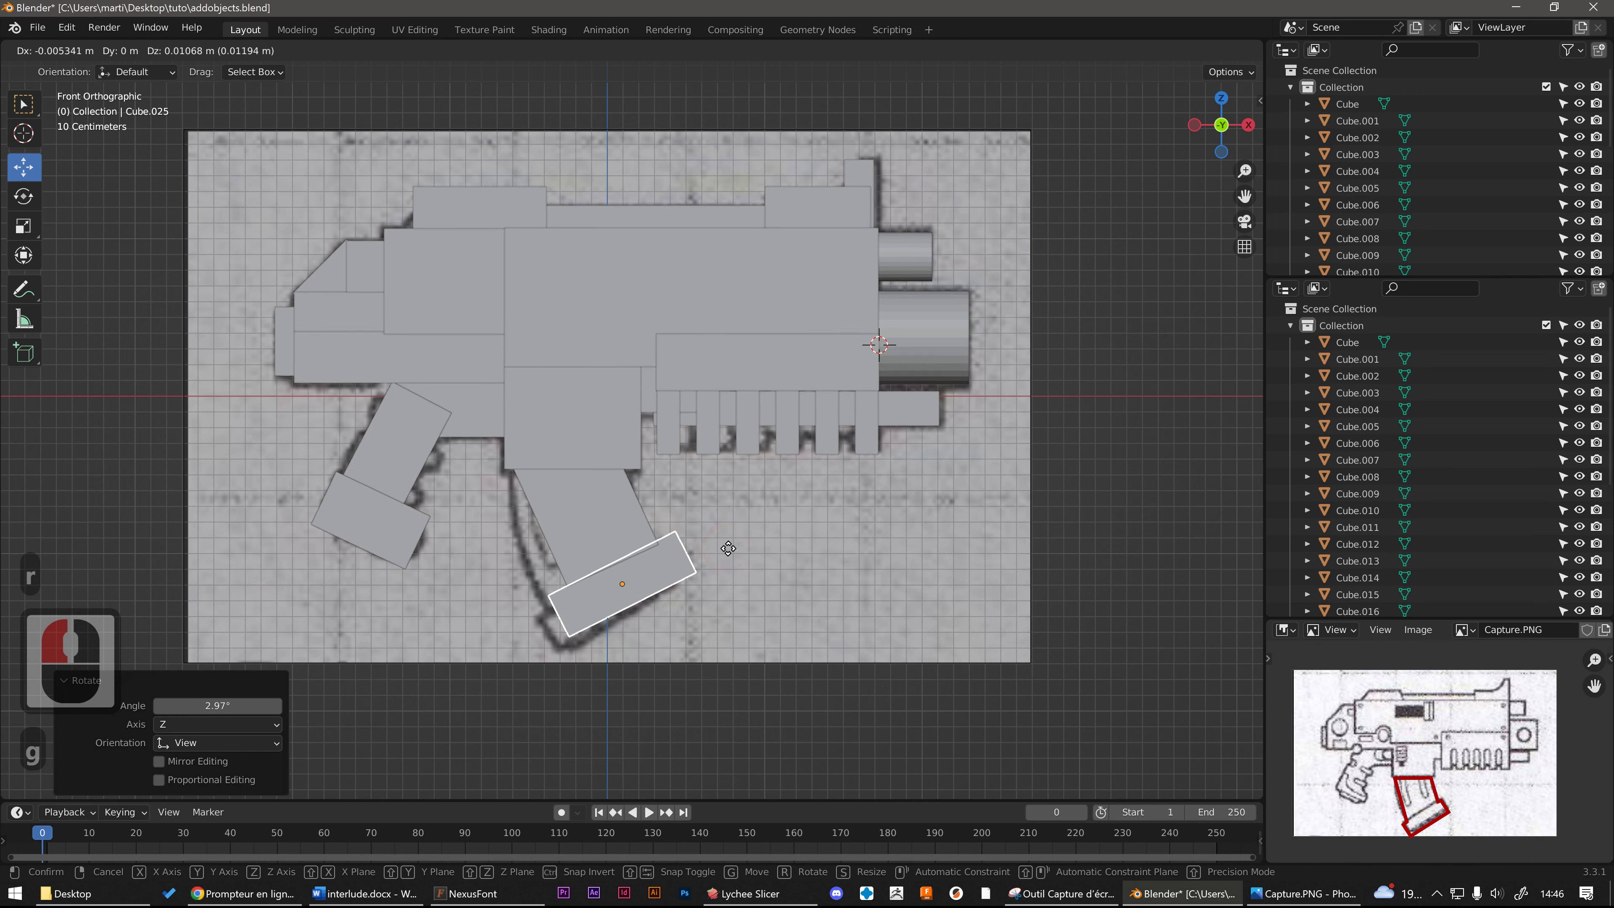
pyautogui.click(725, 550)
pyautogui.click(743, 523)
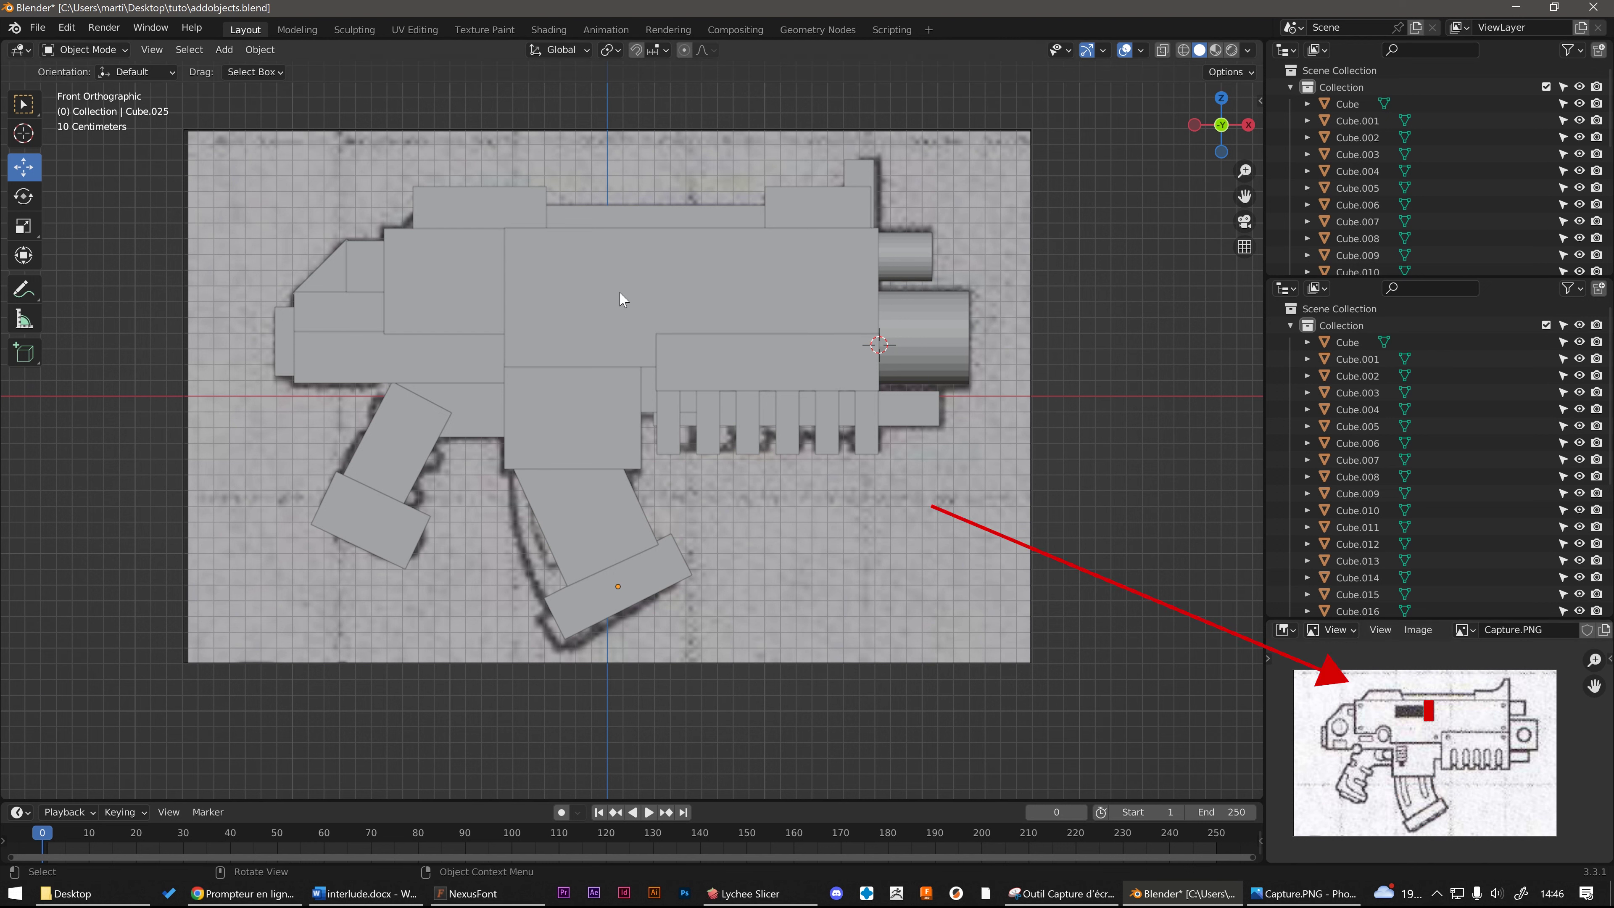
# Step: In wireframe display, place the 3D cursor on the narrow vertical bar beside the dark vent and add a cube there
pyautogui.click(1184, 50)
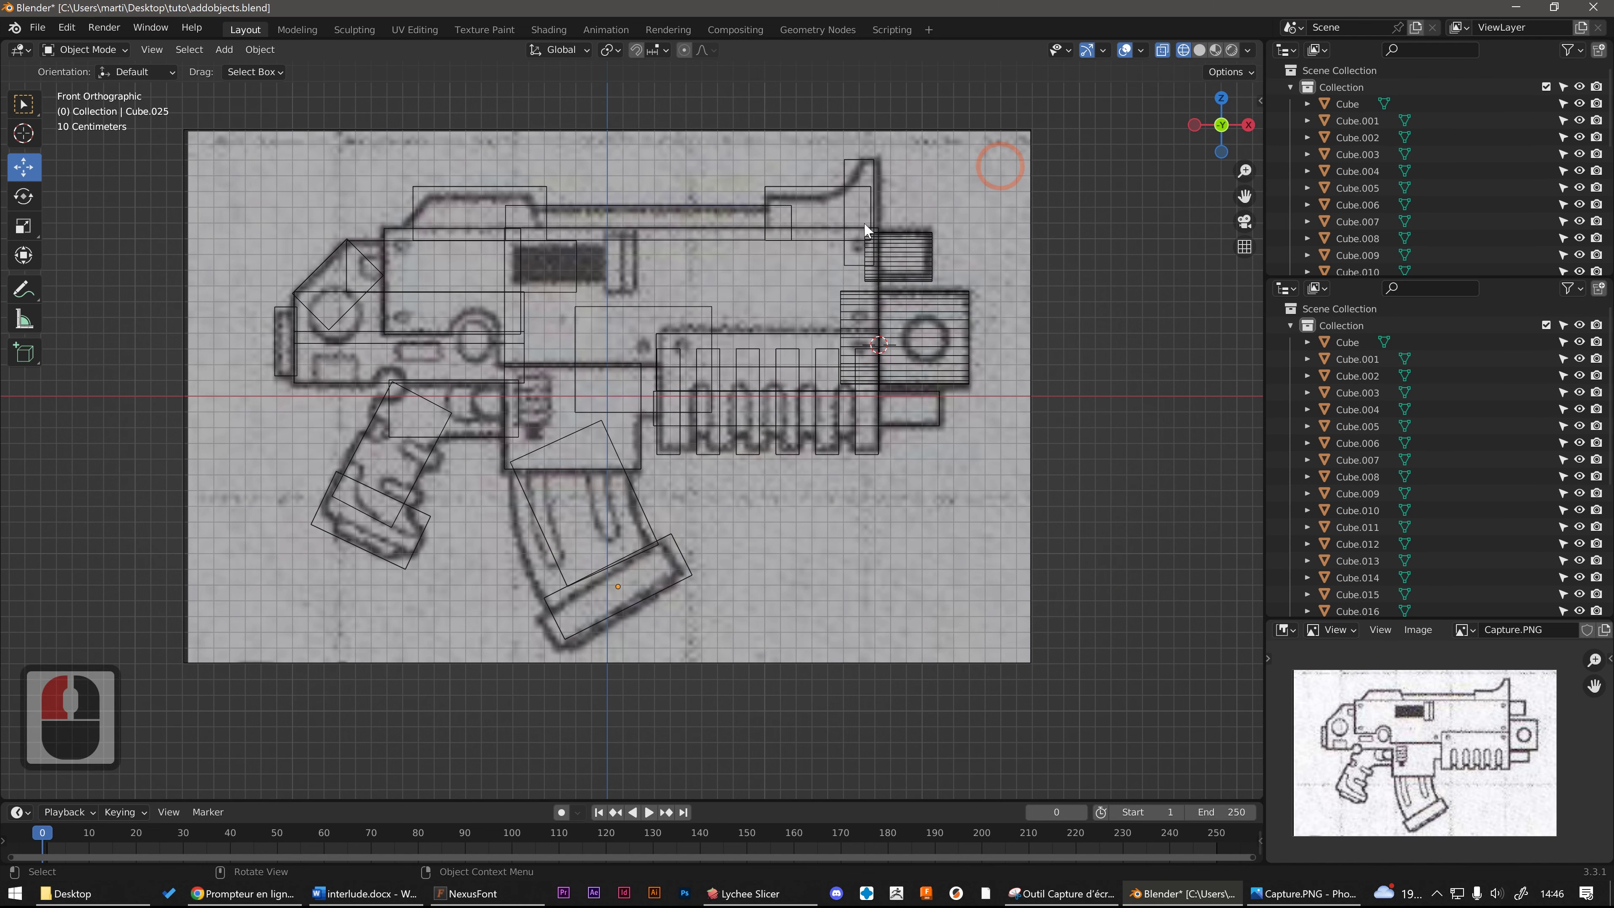
pyautogui.scroll(3, 656, 256)
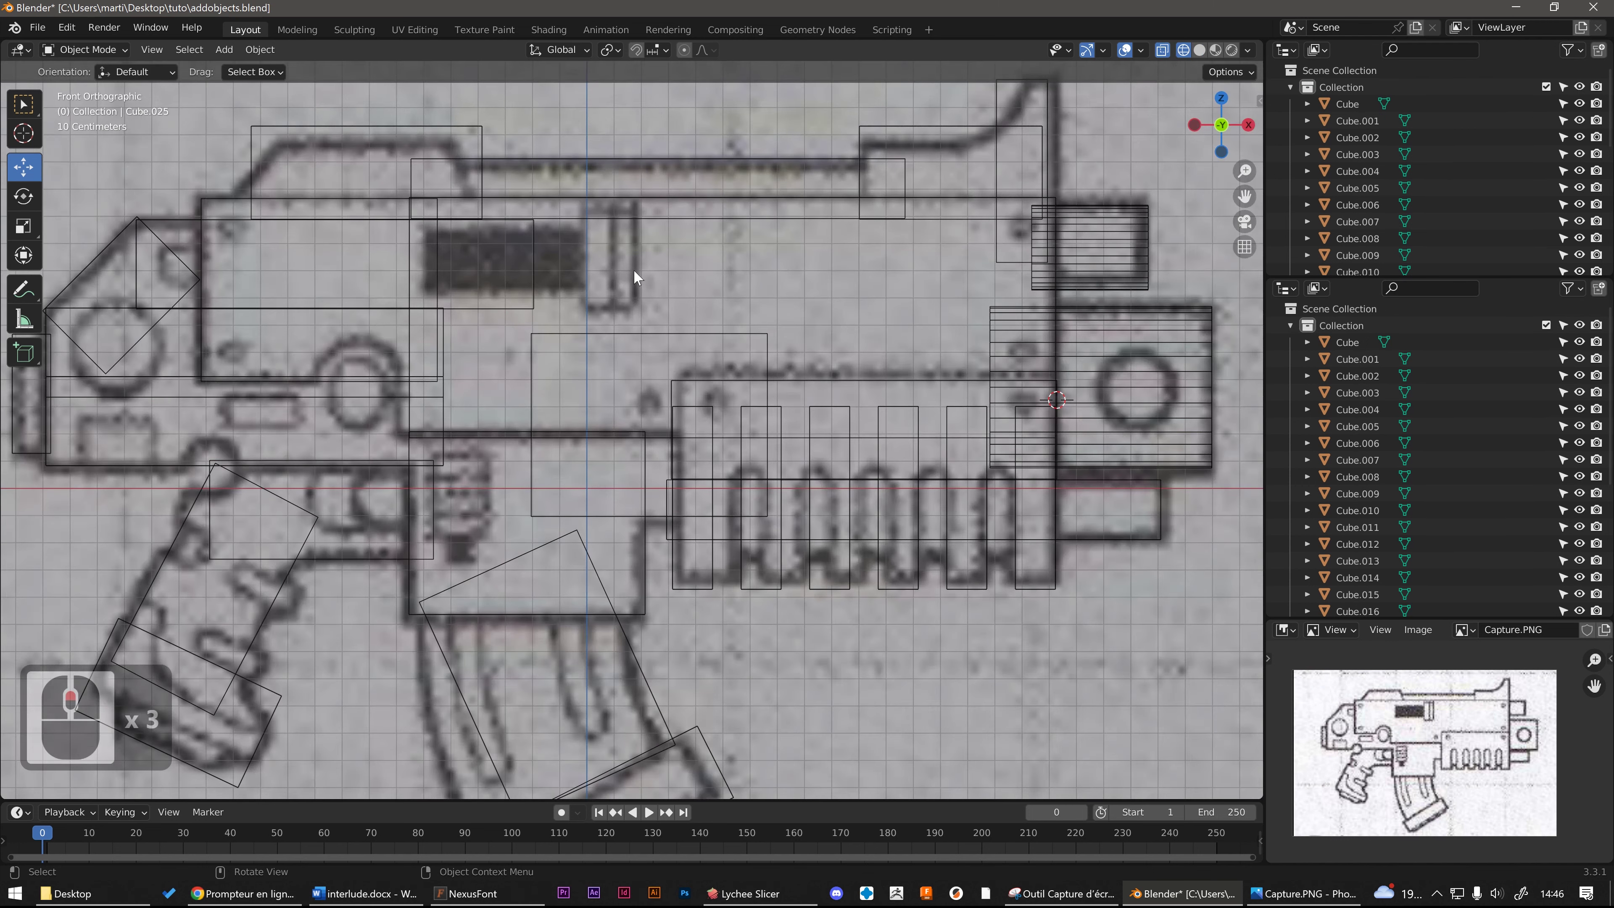
pyautogui.scroll(-3, 633, 269)
pyautogui.click(536, 189)
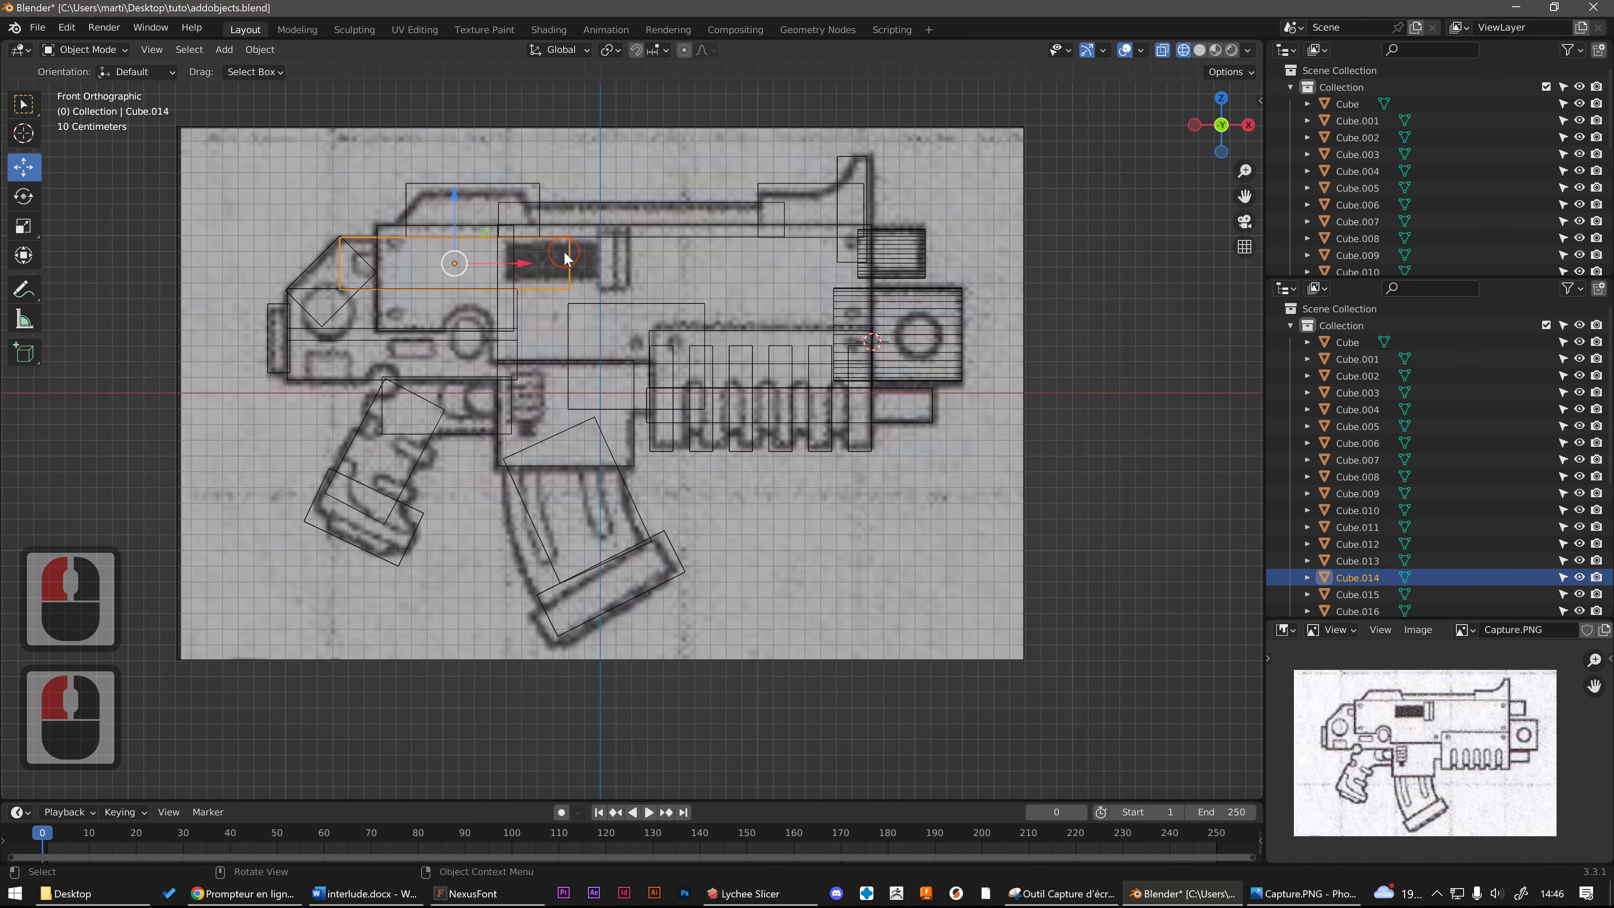
pyautogui.scroll(3, 598, 261)
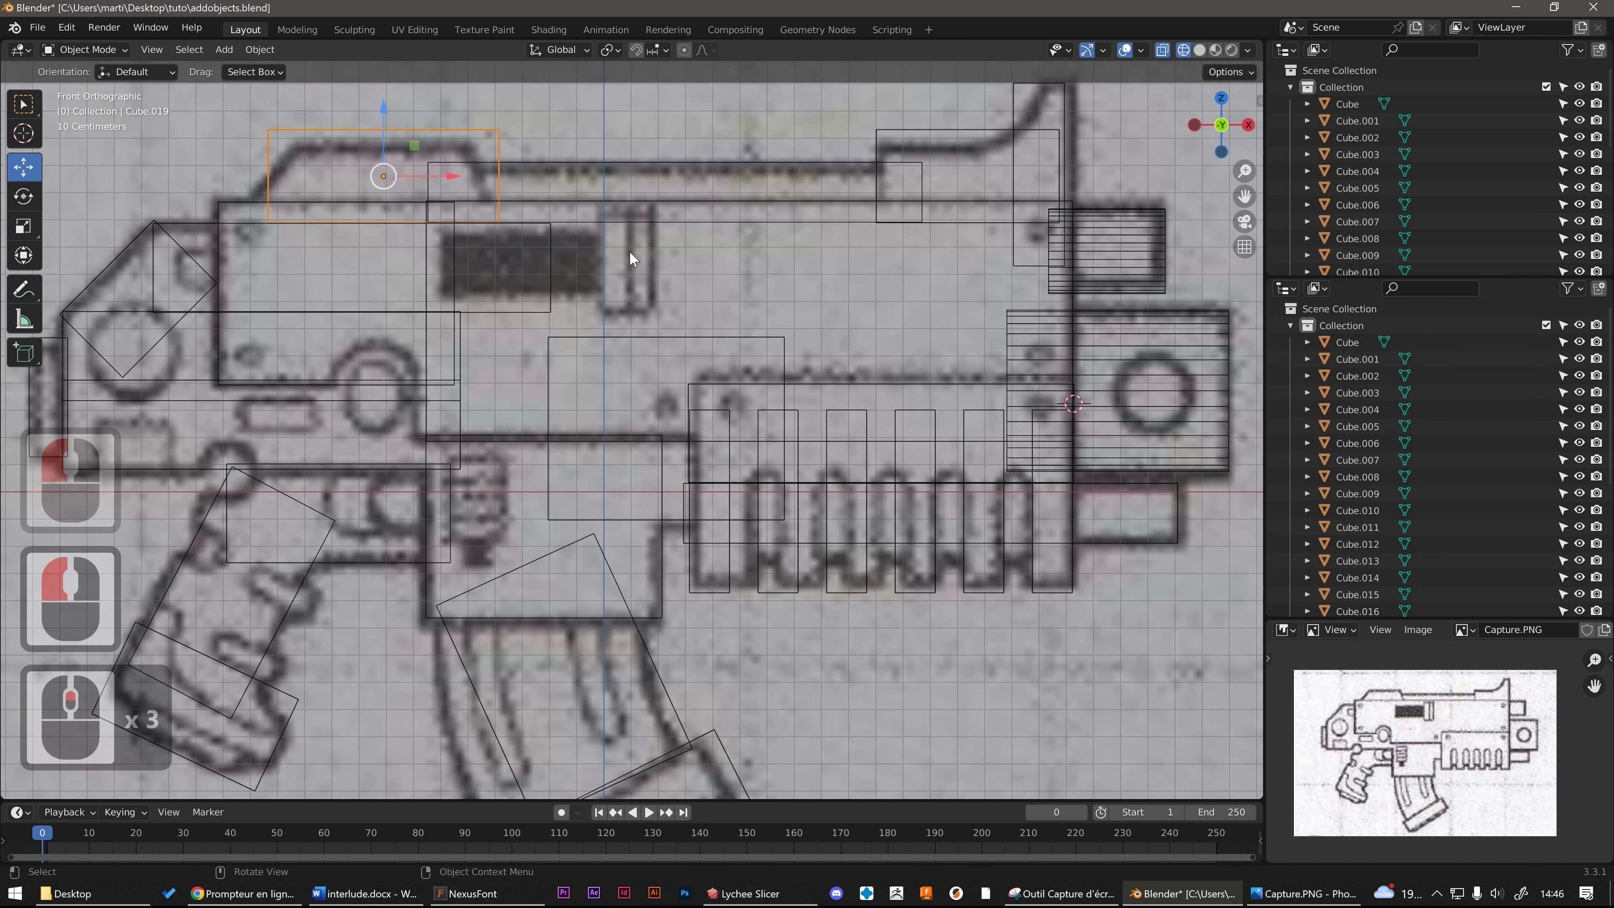
pyautogui.keyDown('shift'); pyautogui.moveTo(630, 254); pyautogui.dragTo(631, 256, button='right'); pyautogui.keyUp('shift')
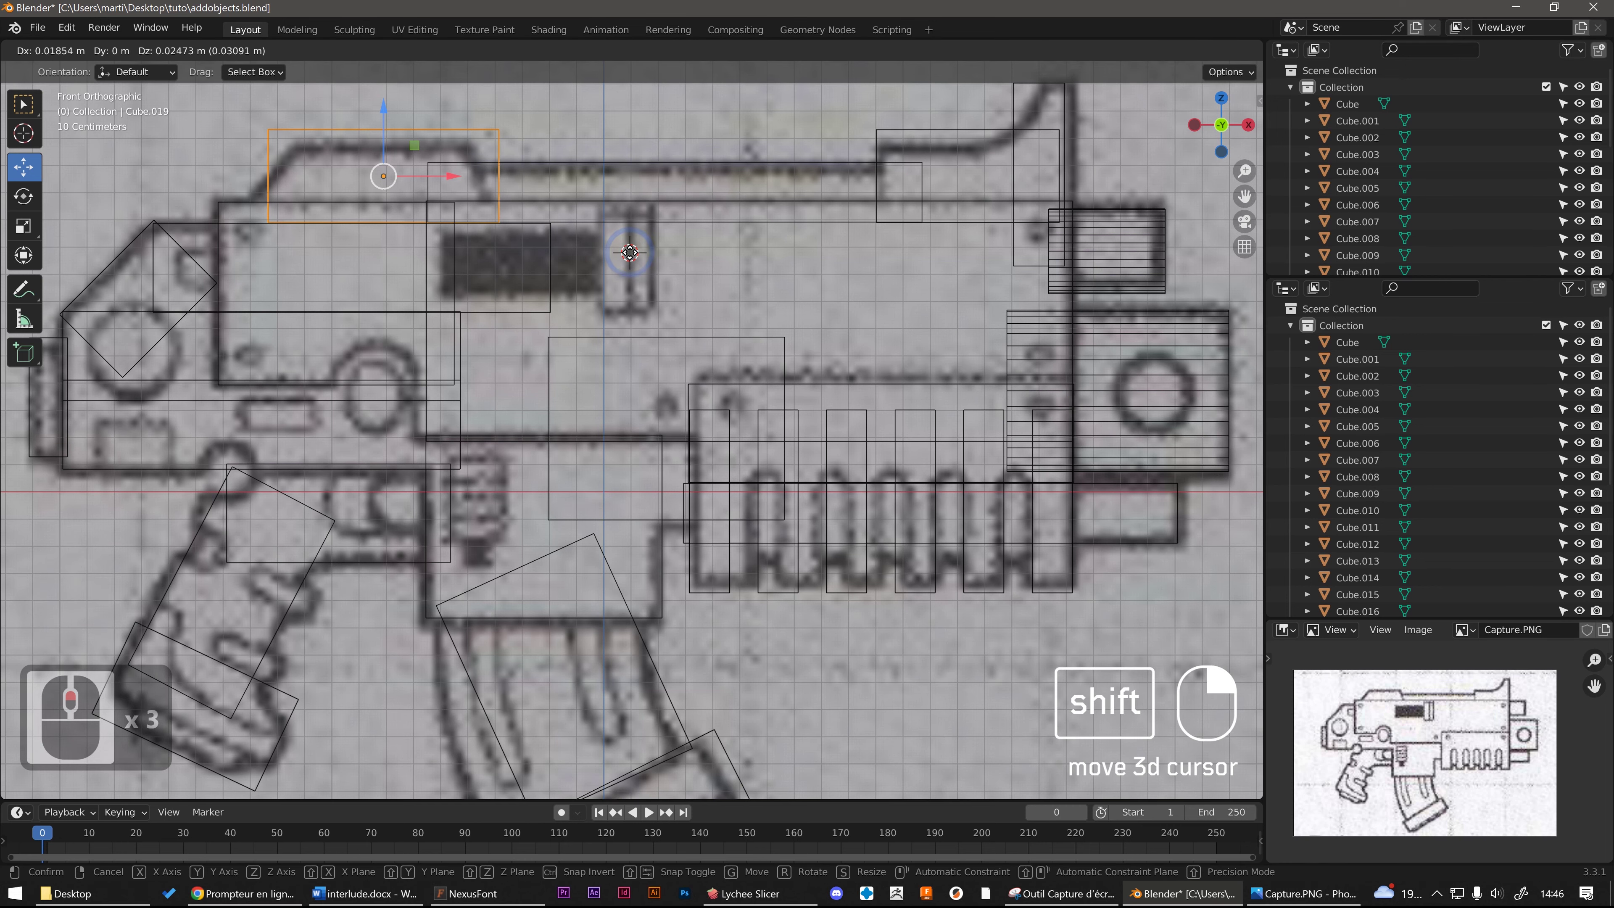
pyautogui.hotkey('shift', 'a')
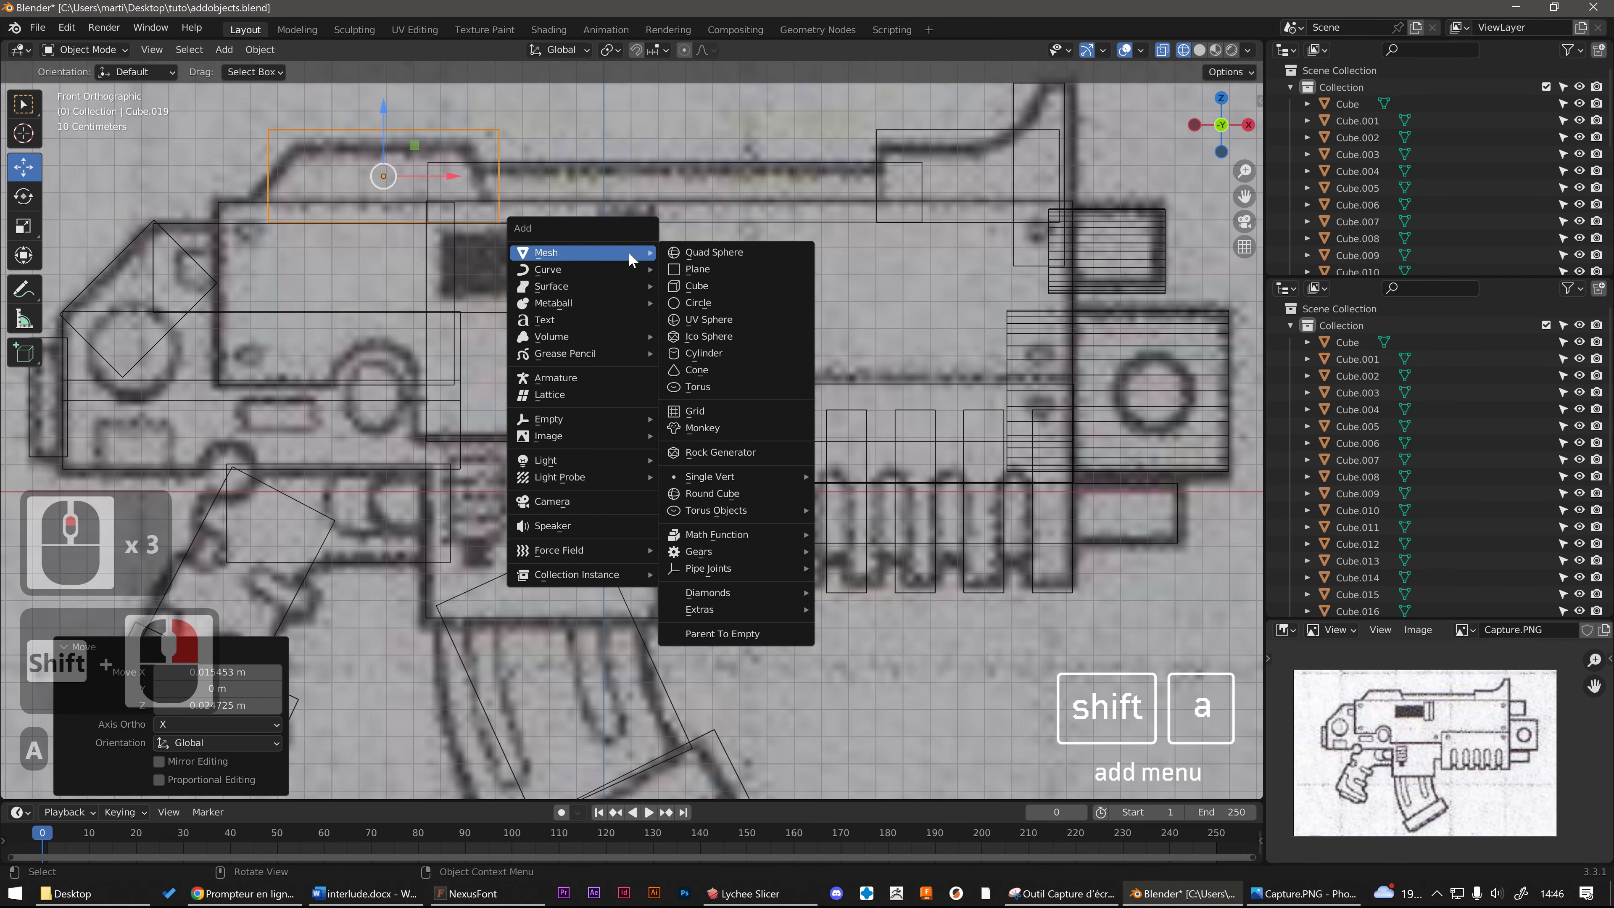
pyautogui.click(714, 285)
# Step: Scale the new cube uniformly by 0.265, and shrink it further towards the vertical bar's height
pyautogui.scroll(-3, 697, 288)
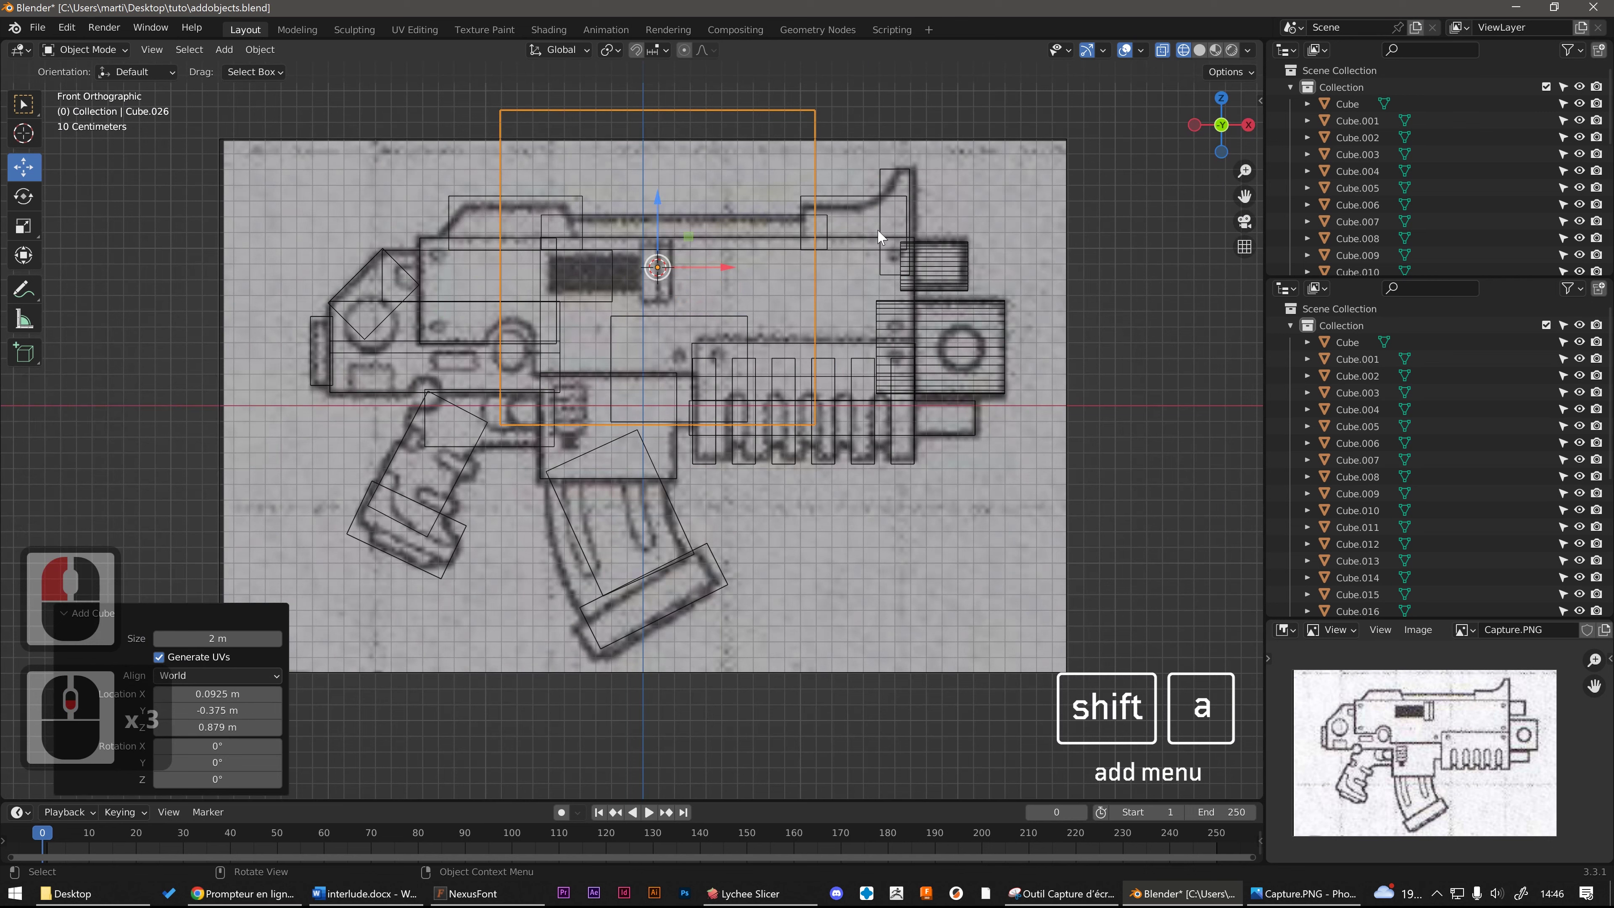
pyautogui.press('s')
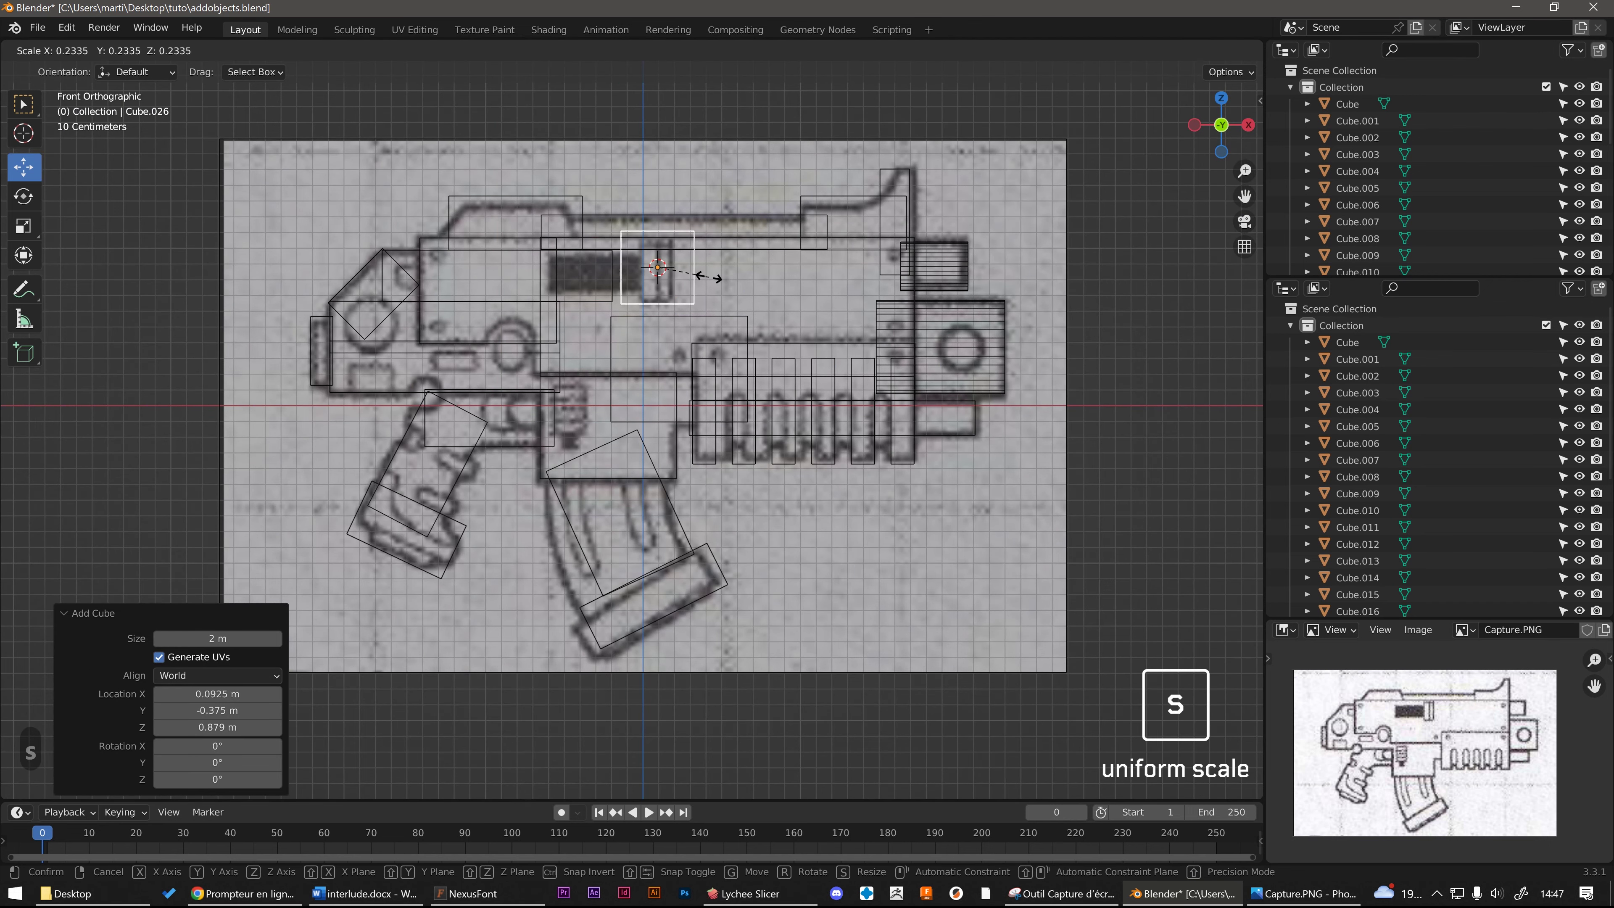
pyautogui.click(715, 273)
pyautogui.scroll(4, 715, 273)
pyautogui.press('s')
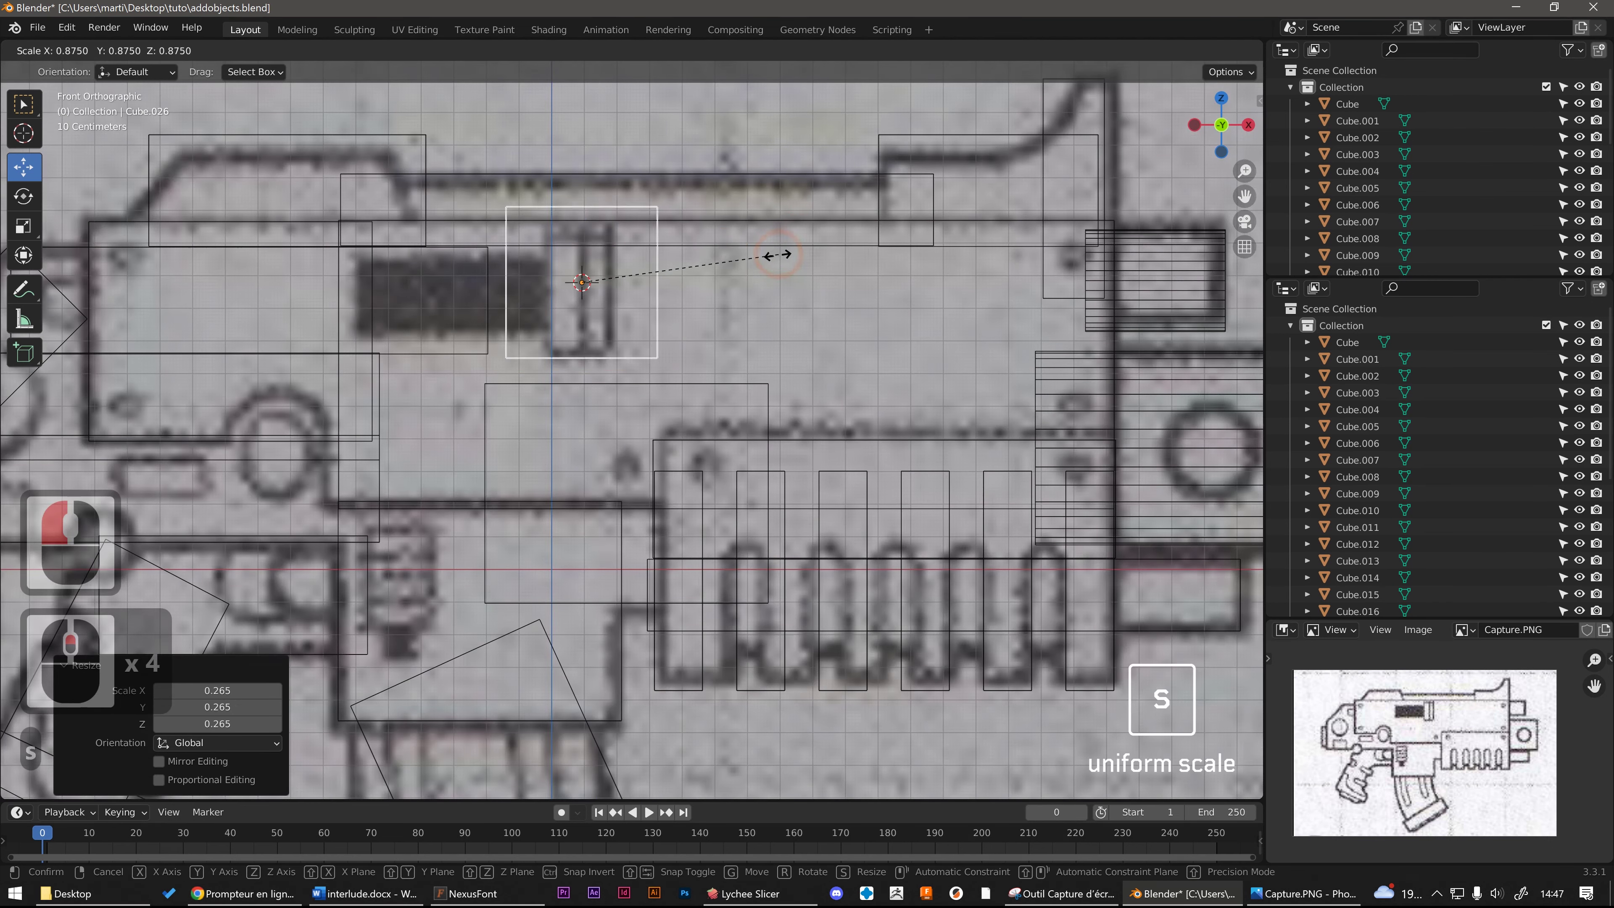
pyautogui.click(743, 270)
# Step: Nudge the cube slightly along Z and narrow it to 0.531 along X to match the vertical bar
pyautogui.moveTo(583, 238); pyautogui.dragTo(583, 242)
pyautogui.press('s')
pyautogui.press('x')
pyautogui.click(740, 277)
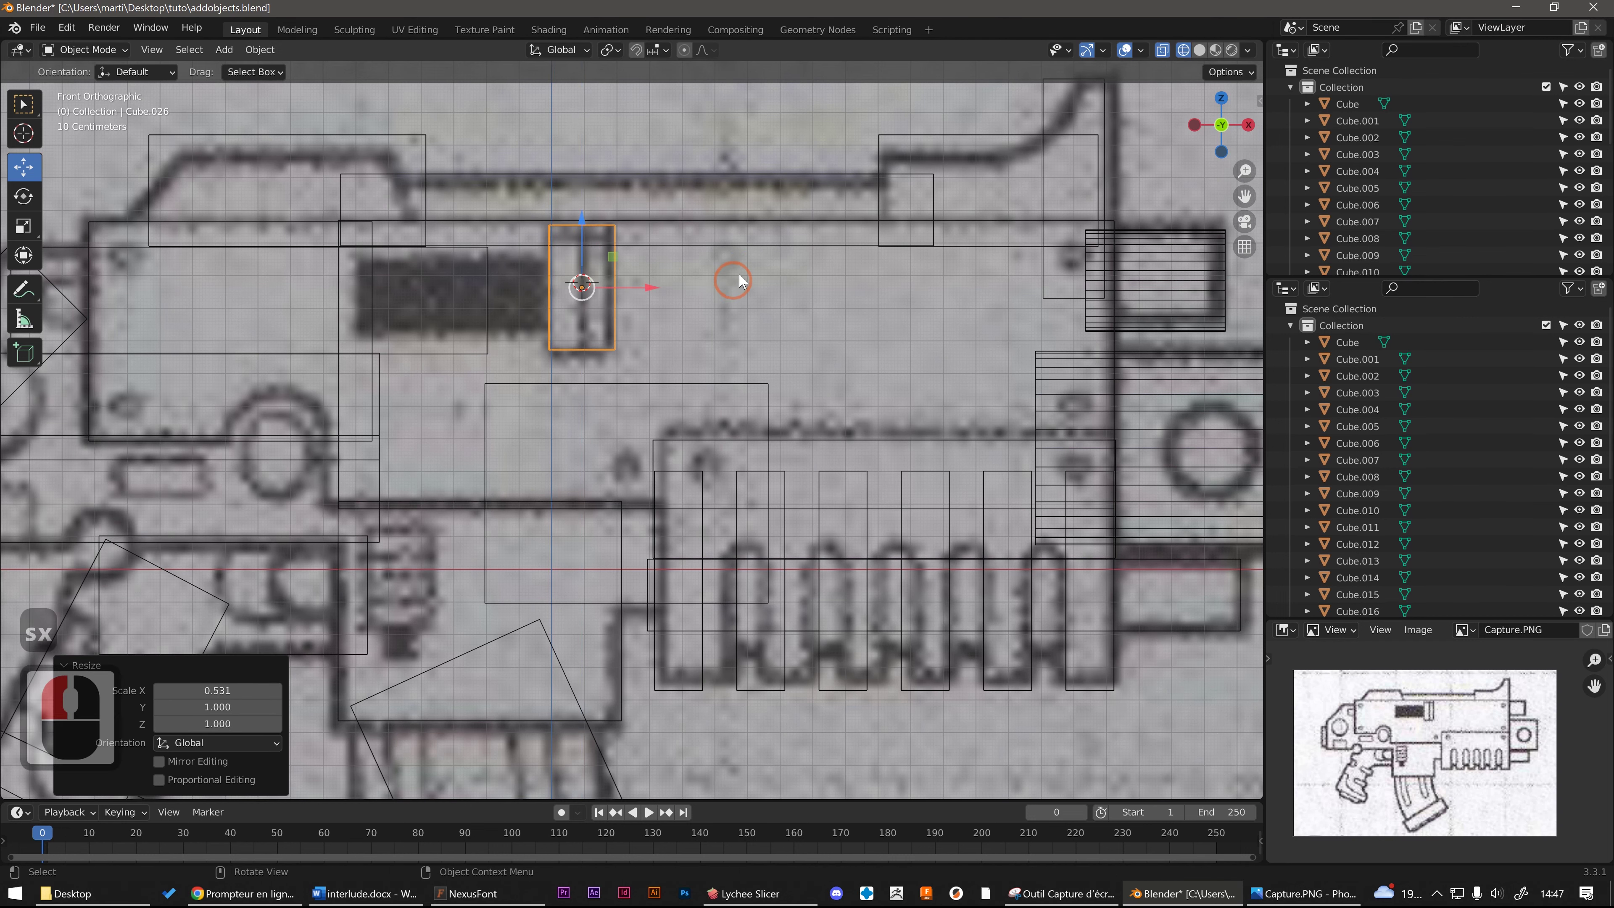
# Step: In solid display, move the bar block about 0.393 m along Y and stretch it by 2.455 along Y through the gun body
pyautogui.click(1200, 49)
pyautogui.scroll(-4, 572, 219)
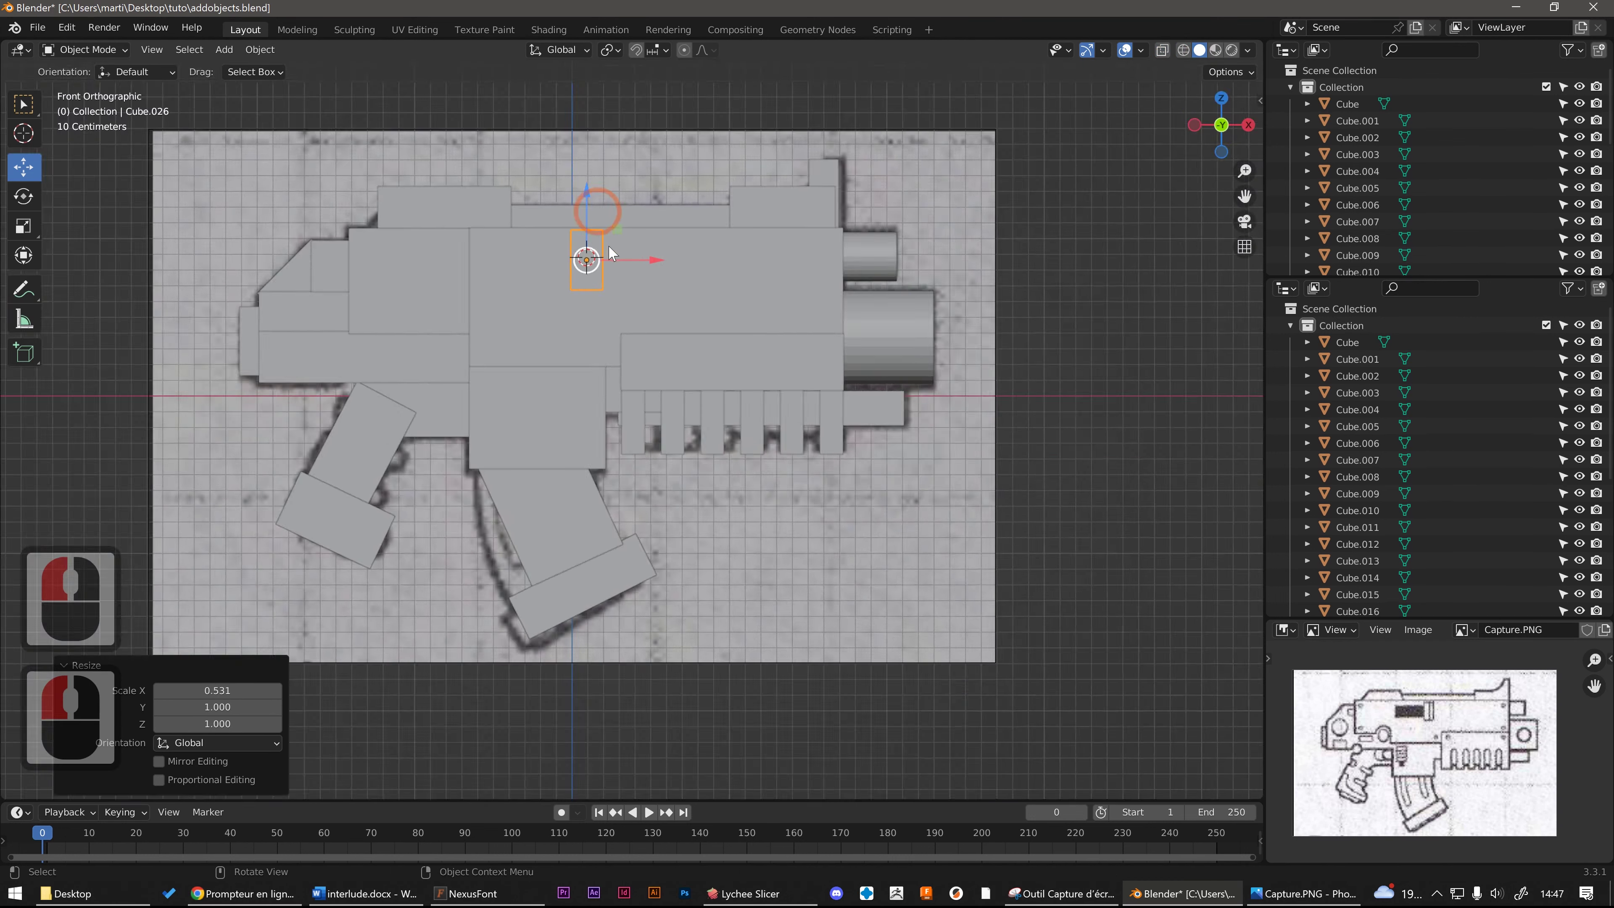
pyautogui.moveTo(635, 248)
pyautogui.mouseDown(button='middle')
pyautogui.moveTo(727, 292)
pyautogui.moveTo(752, 337)
pyautogui.mouseUp(button='middle')
pyautogui.moveTo(534, 260); pyautogui.dragTo(473, 262)
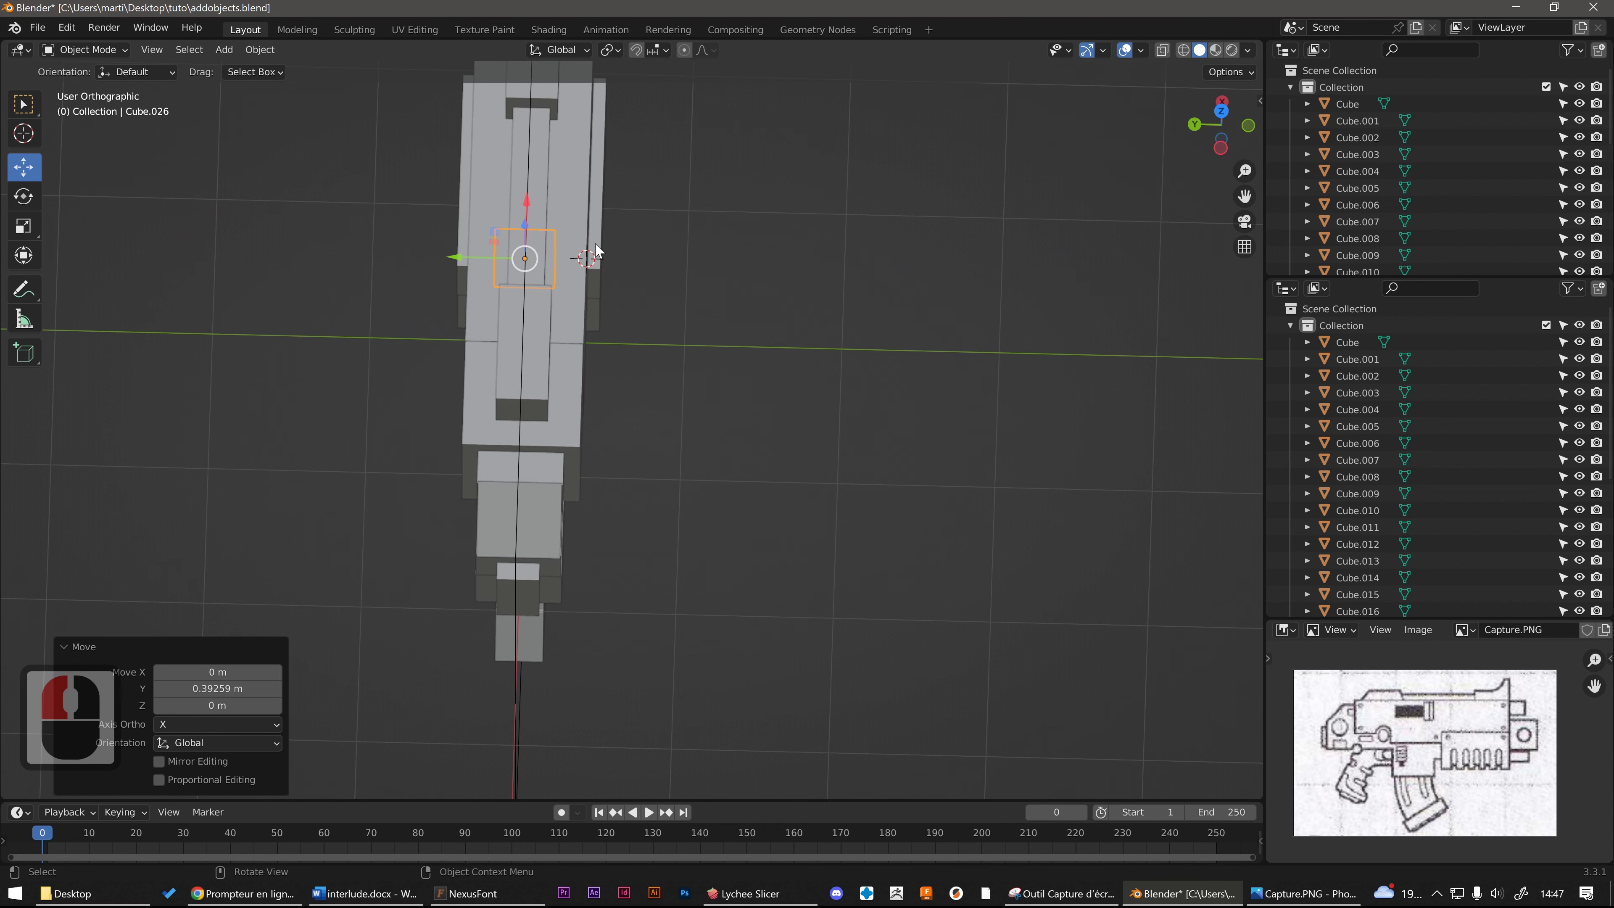
pyautogui.press('s')
pyautogui.press('y')
pyautogui.click(698, 245)
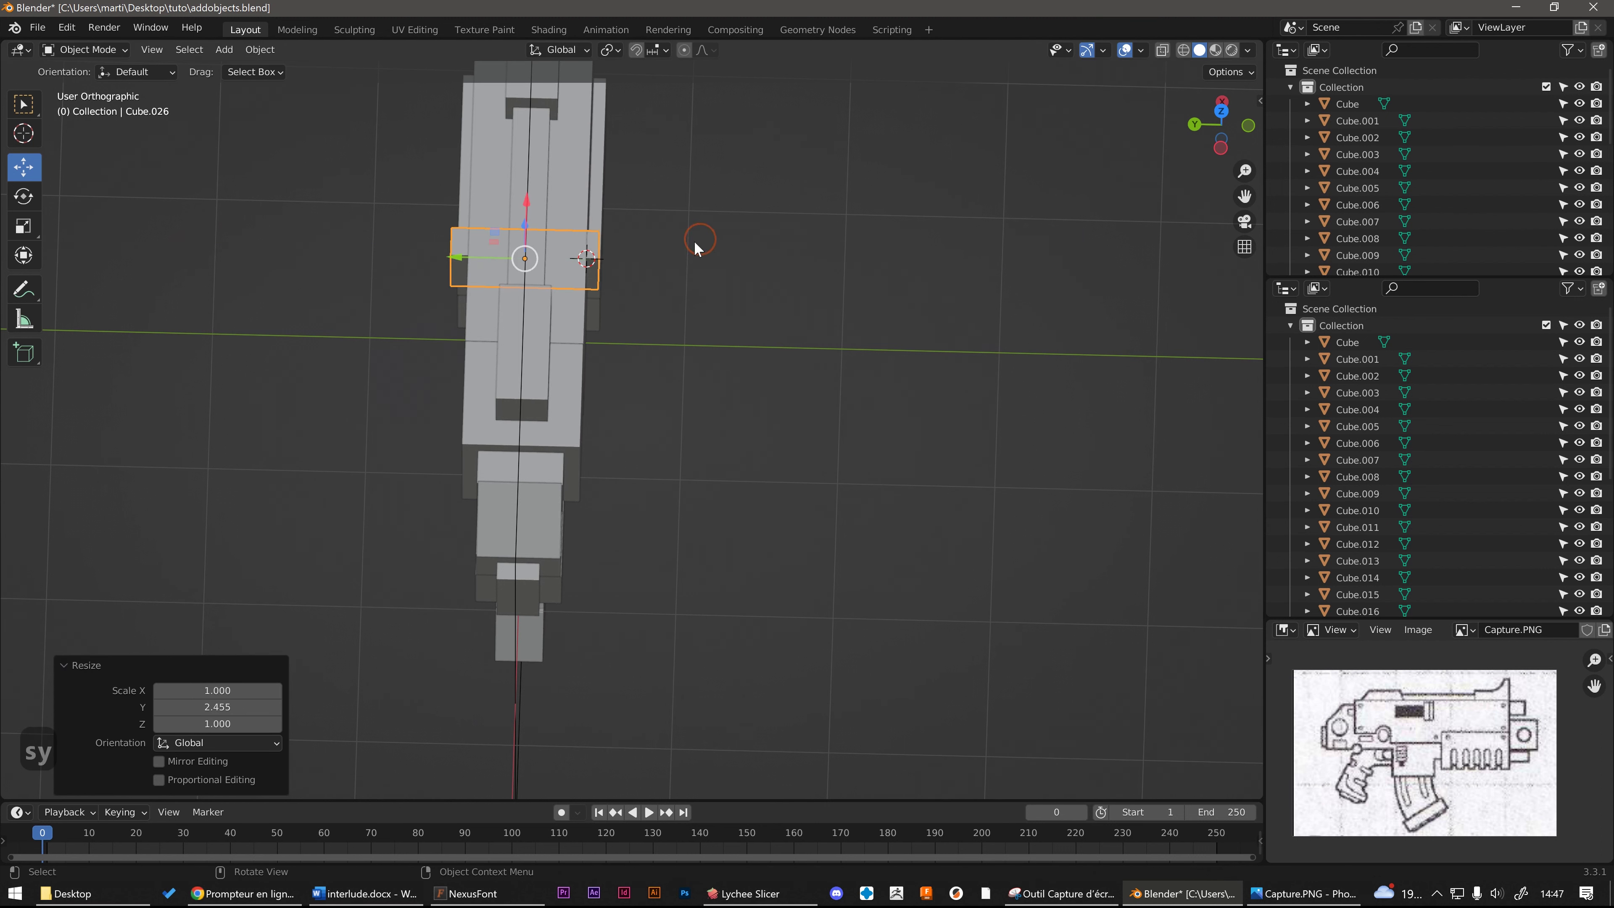
# Step: Nudge the bar block to centre it on the gun body, deselect it and return to the front view
pyautogui.moveTo(477, 259); pyautogui.dragTo(479, 259)
pyautogui.moveTo(479, 259); pyautogui.dragTo(256, 155, button='middle')
pyautogui.moveTo(525, 207); pyautogui.dragTo(526, 211)
pyautogui.doubleClick(580, 177)
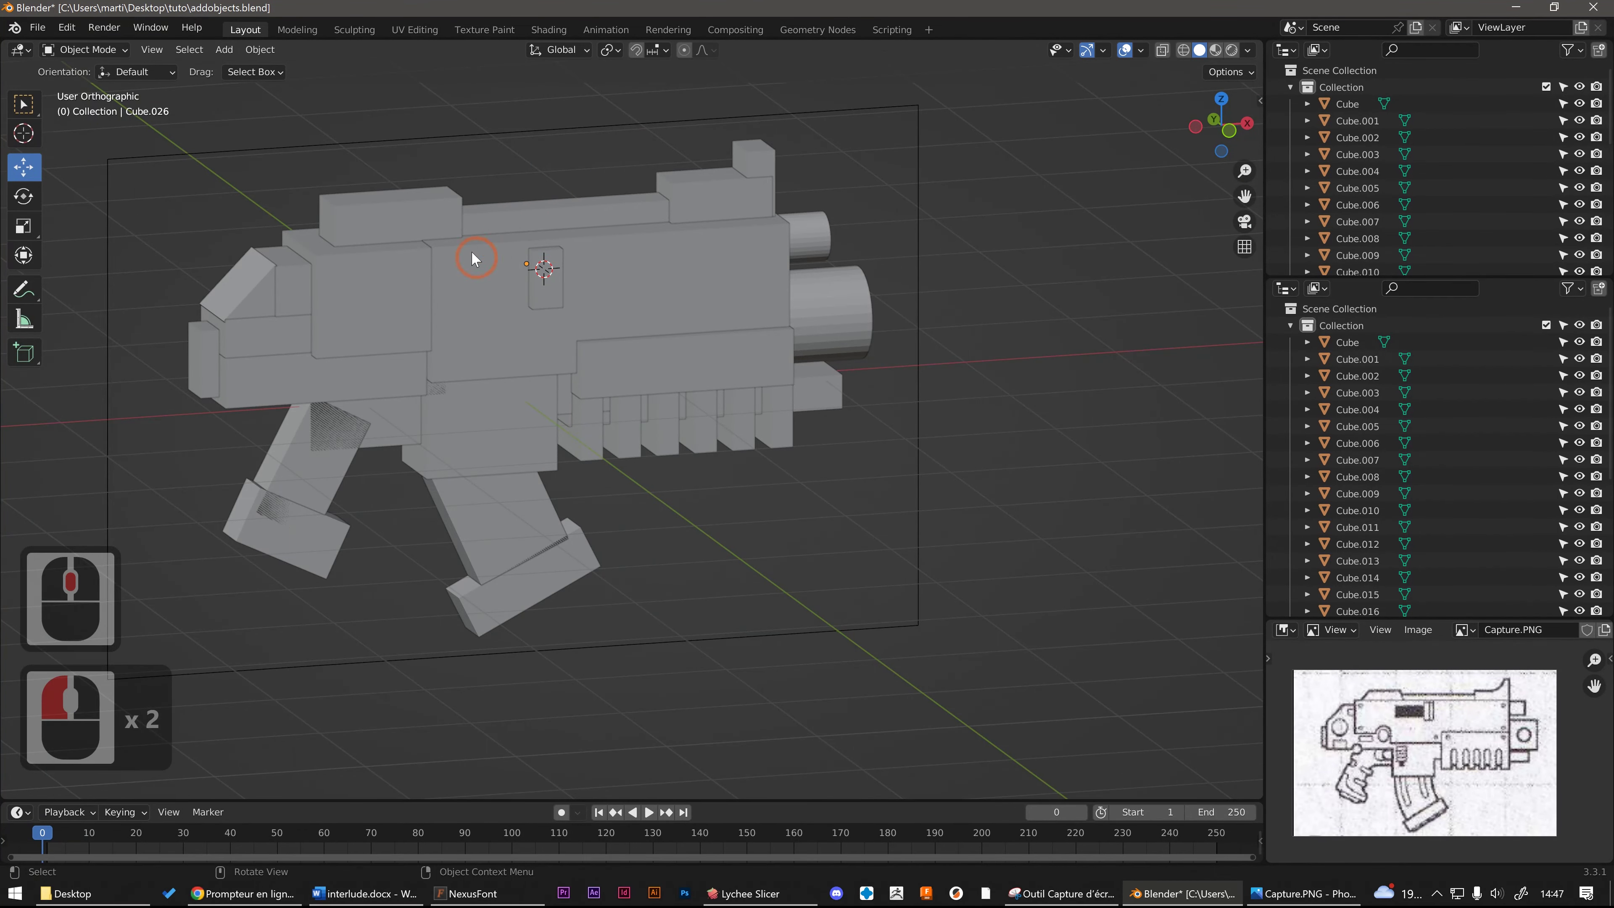
pyautogui.moveTo(471, 251); pyautogui.dragTo(444, 226, button='middle')
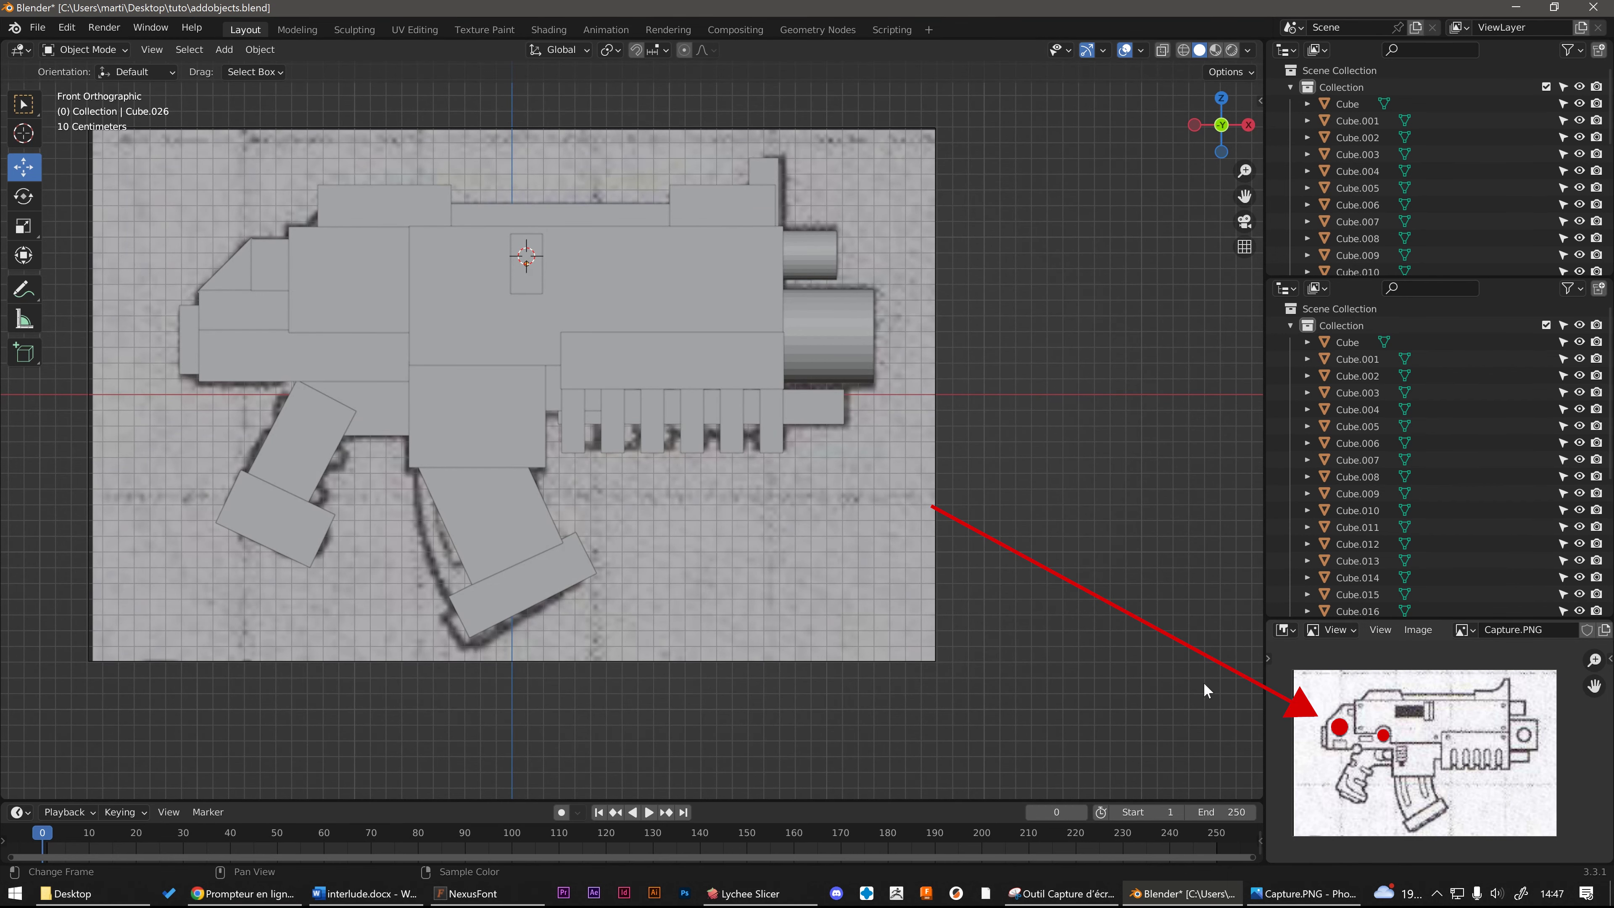
pyautogui.scroll(3, 277, 327)
pyautogui.scroll(-2, 280, 281)
pyautogui.scroll(1, 238, 290)
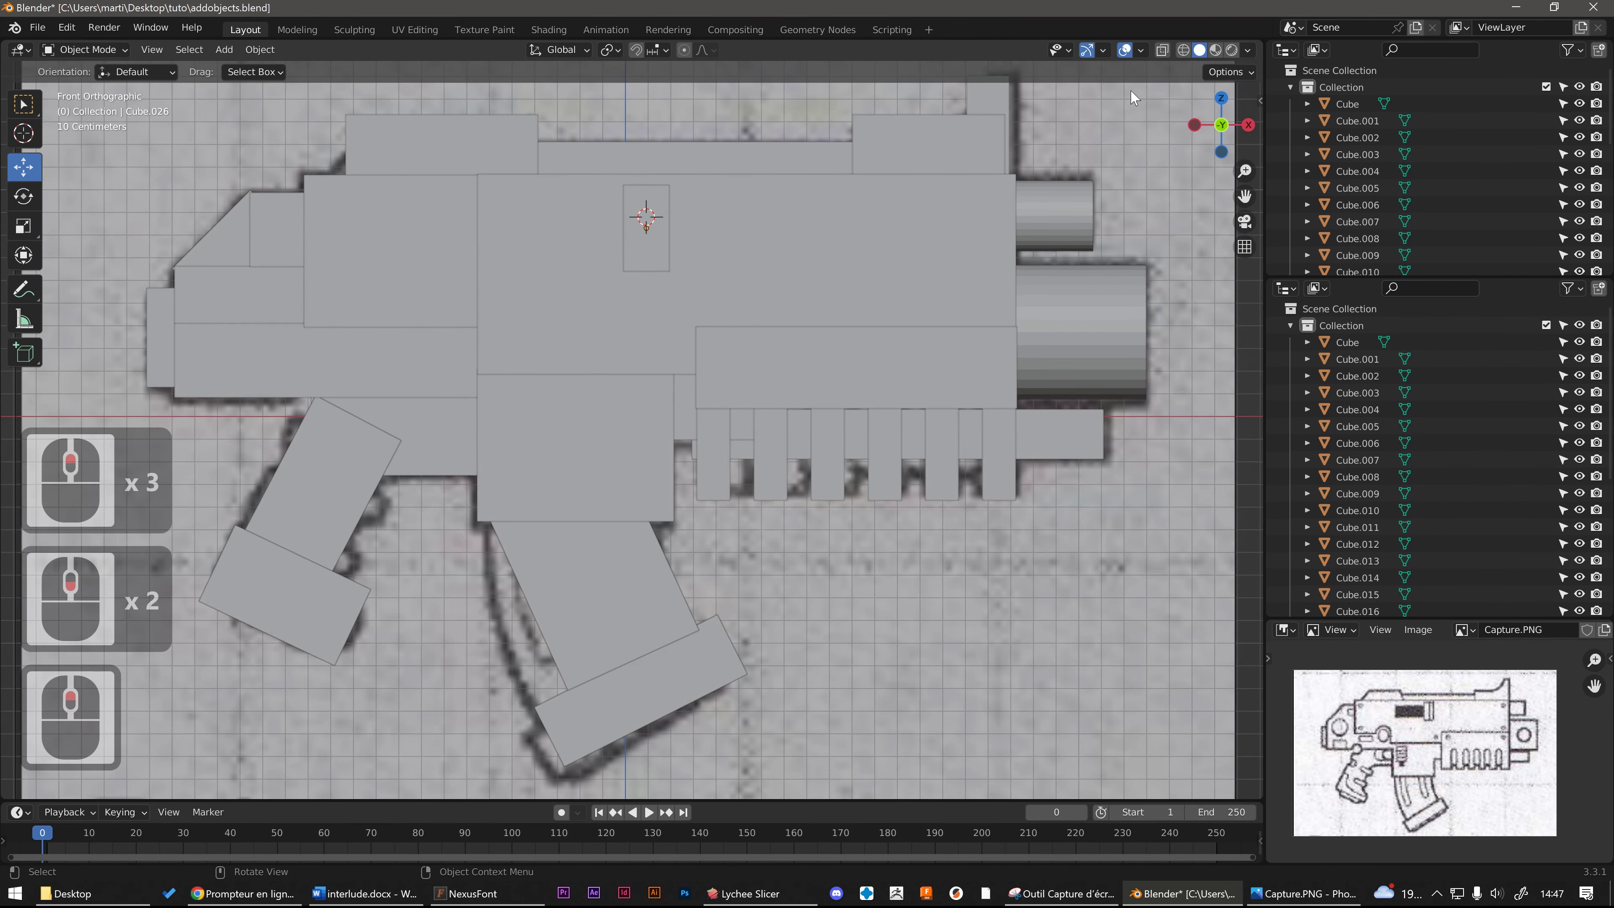
# Step: In wireframe display, add a view-aligned cylinder with a 0.17 m radius over the reference circle at the gun's rear
pyautogui.click(1185, 49)
pyautogui.scroll(2, 230, 299)
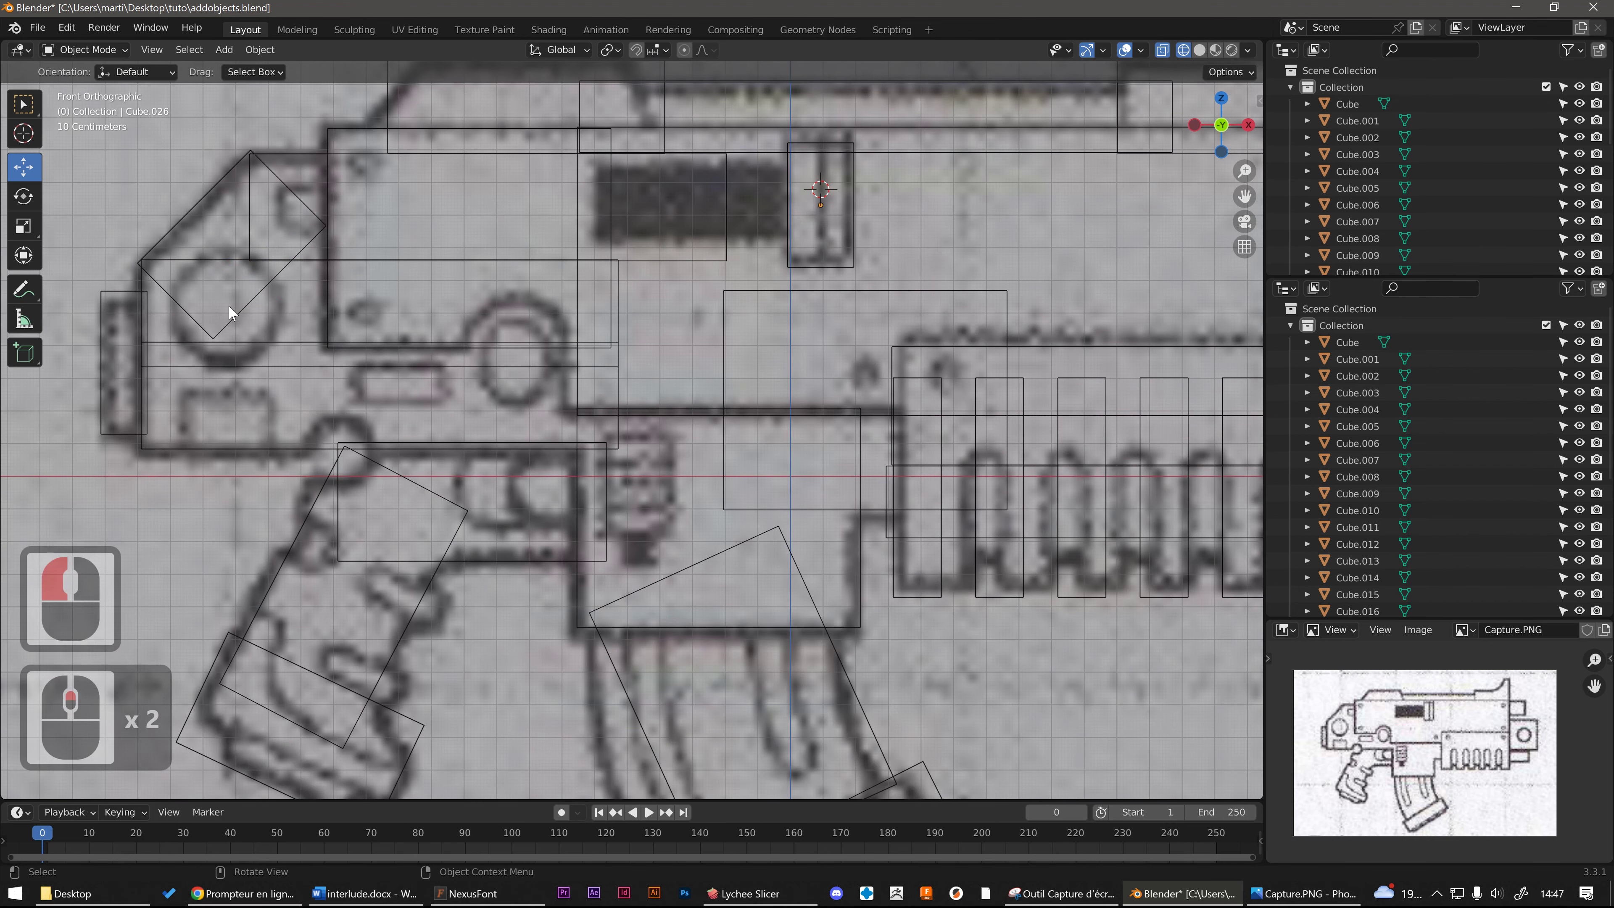
pyautogui.keyDown('shift'); pyautogui.moveTo(231, 304); pyautogui.dragTo(228, 305, button='right'); pyautogui.keyUp('shift')
pyautogui.hotkey('shift', 'a')
pyautogui.moveTo(229, 322)
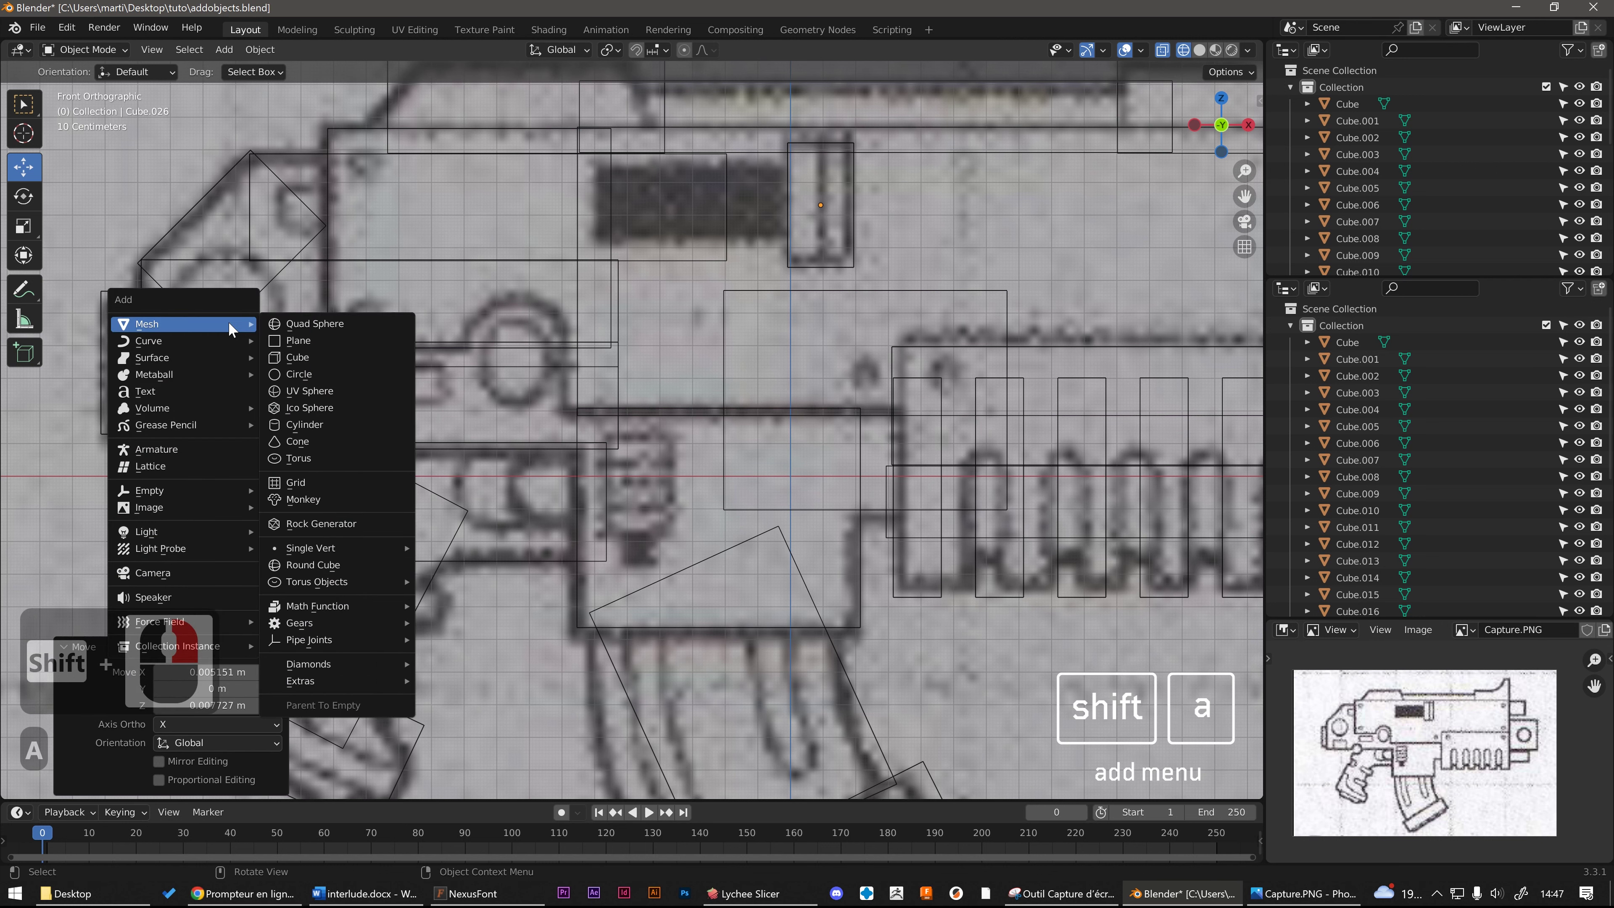
pyautogui.click(308, 425)
pyautogui.click(199, 676)
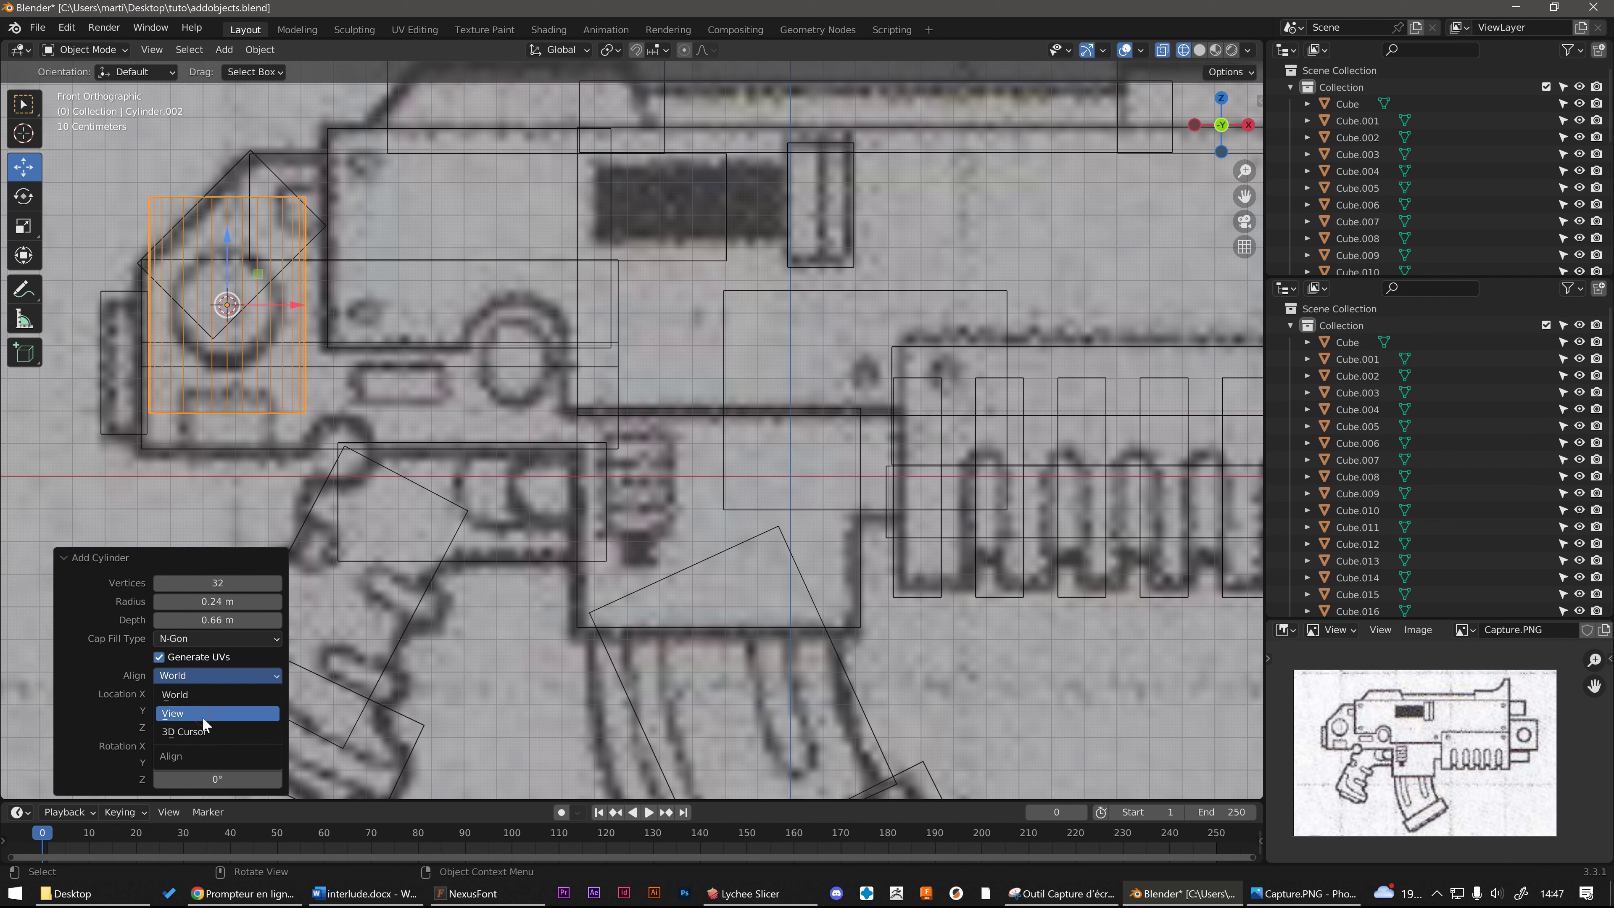
pyautogui.click(203, 715)
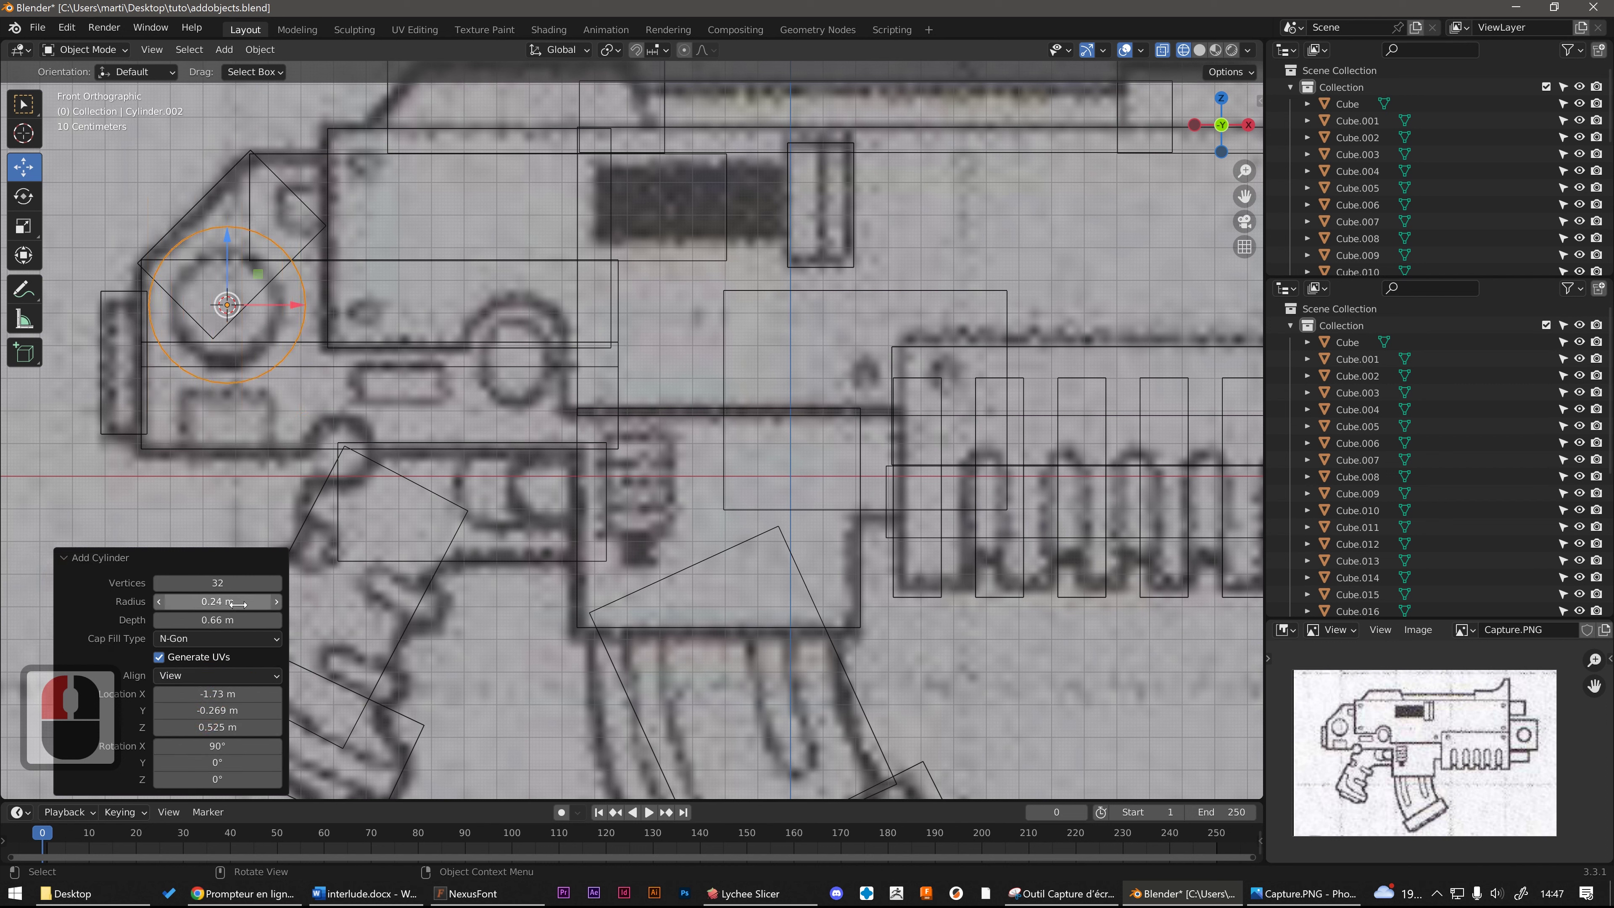
pyautogui.moveTo(237, 603); pyautogui.dragTo(222, 600)
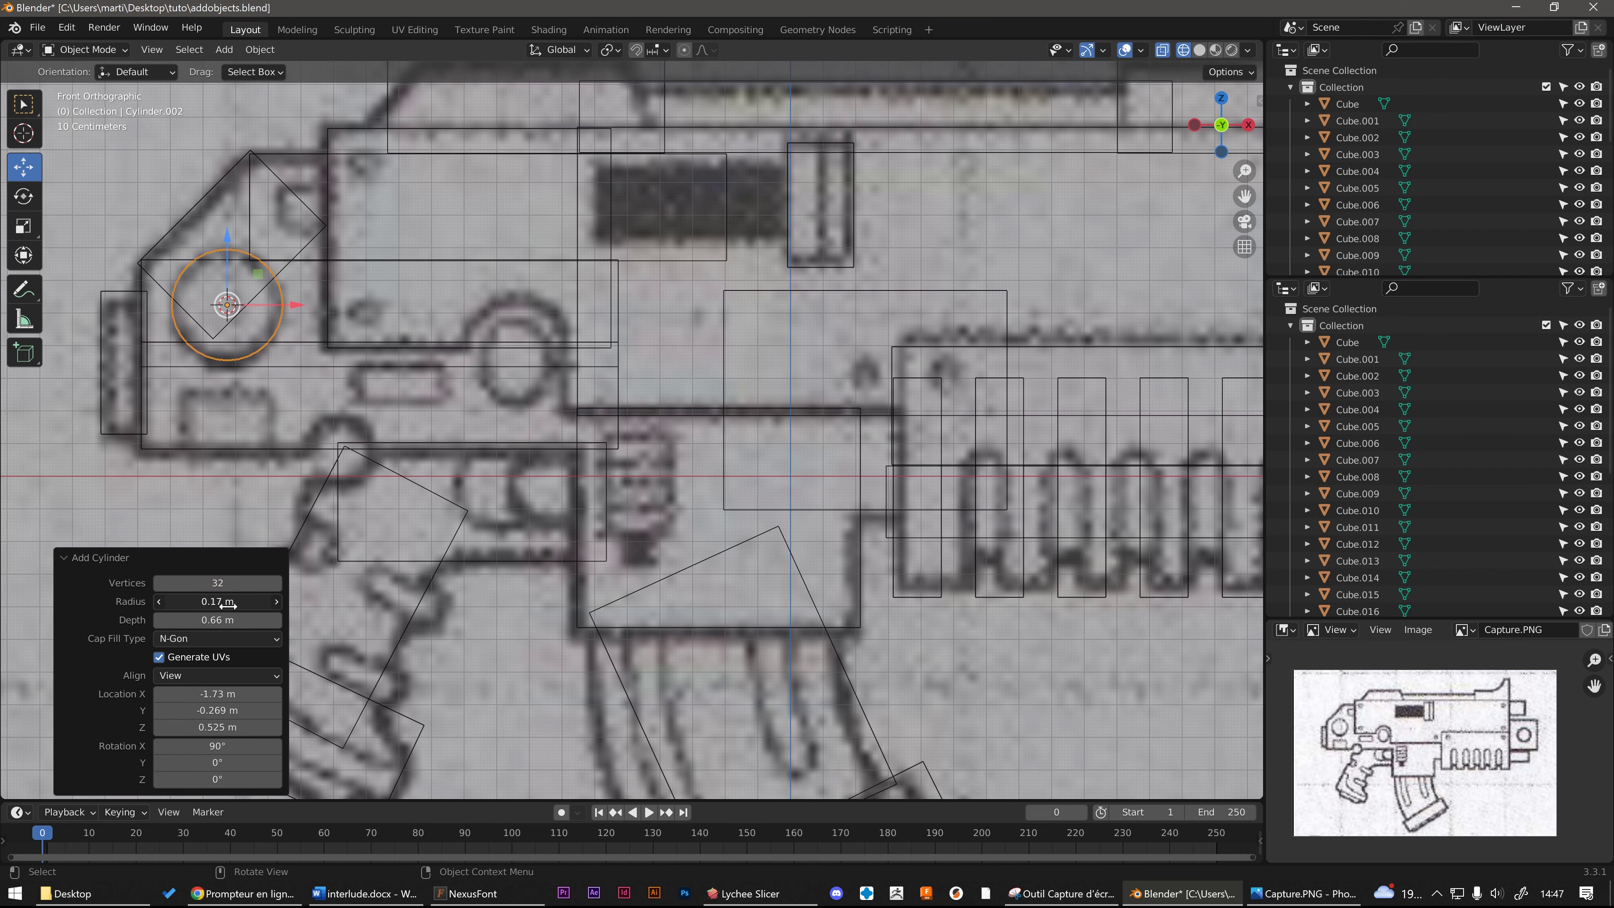
# Step: In solid display, move the rear cylinder about 0.263 m along Y to centre it through the body, and return to the front view
pyautogui.click(1200, 50)
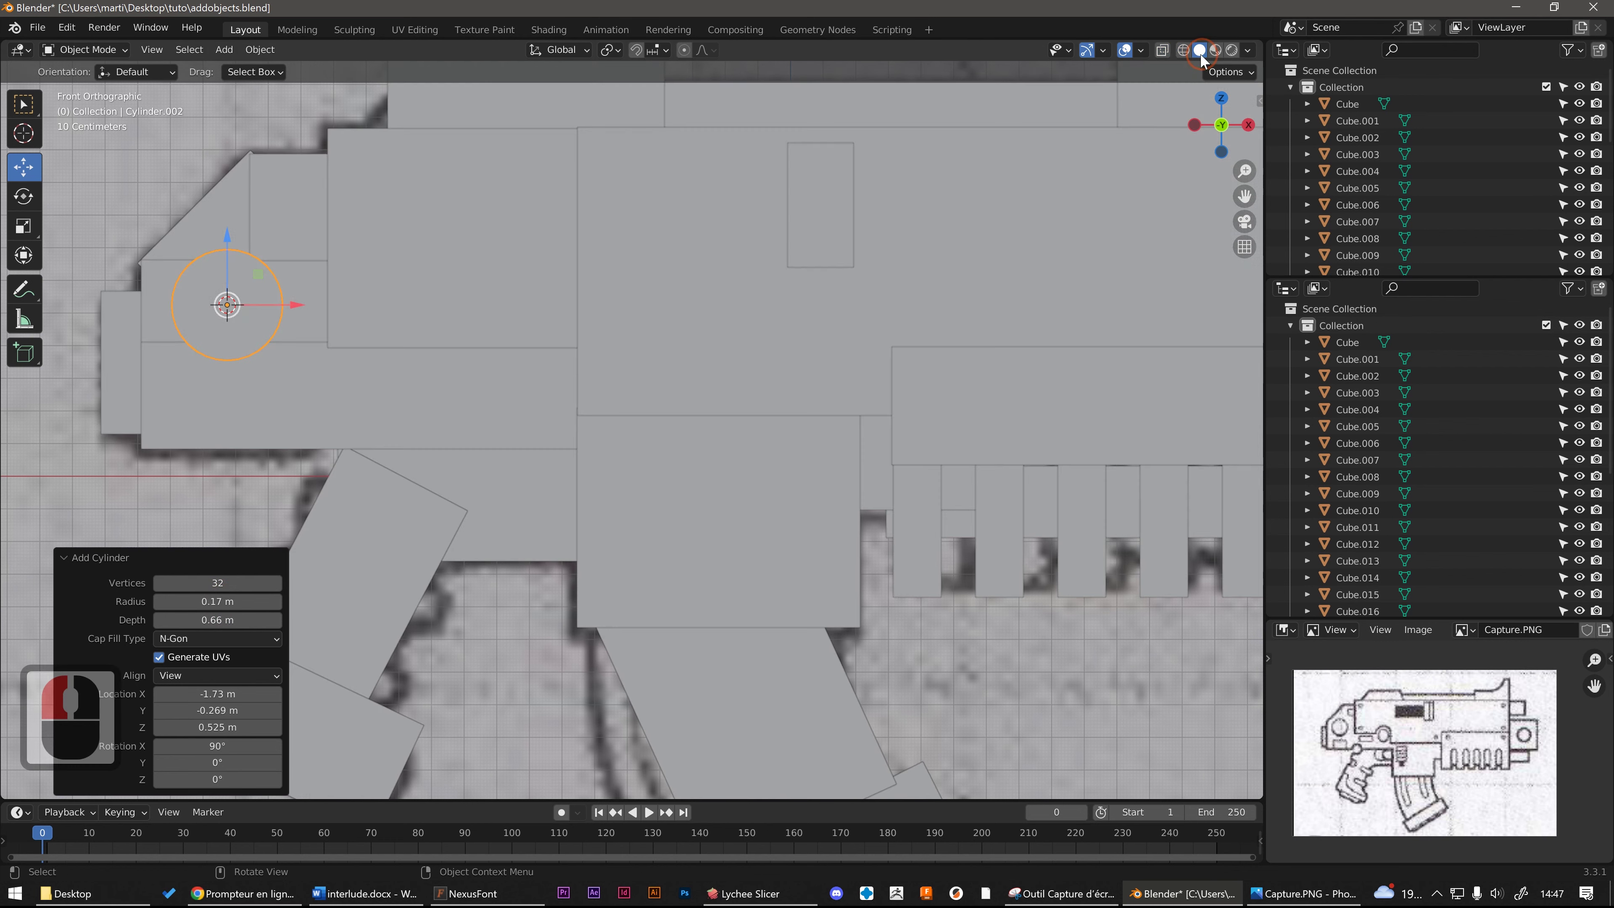
pyautogui.moveTo(458, 299)
pyautogui.mouseDown(button='middle')
pyautogui.moveTo(628, 341)
pyautogui.moveTo(292, 344)
pyautogui.moveTo(313, 332)
pyautogui.mouseUp(button='middle')
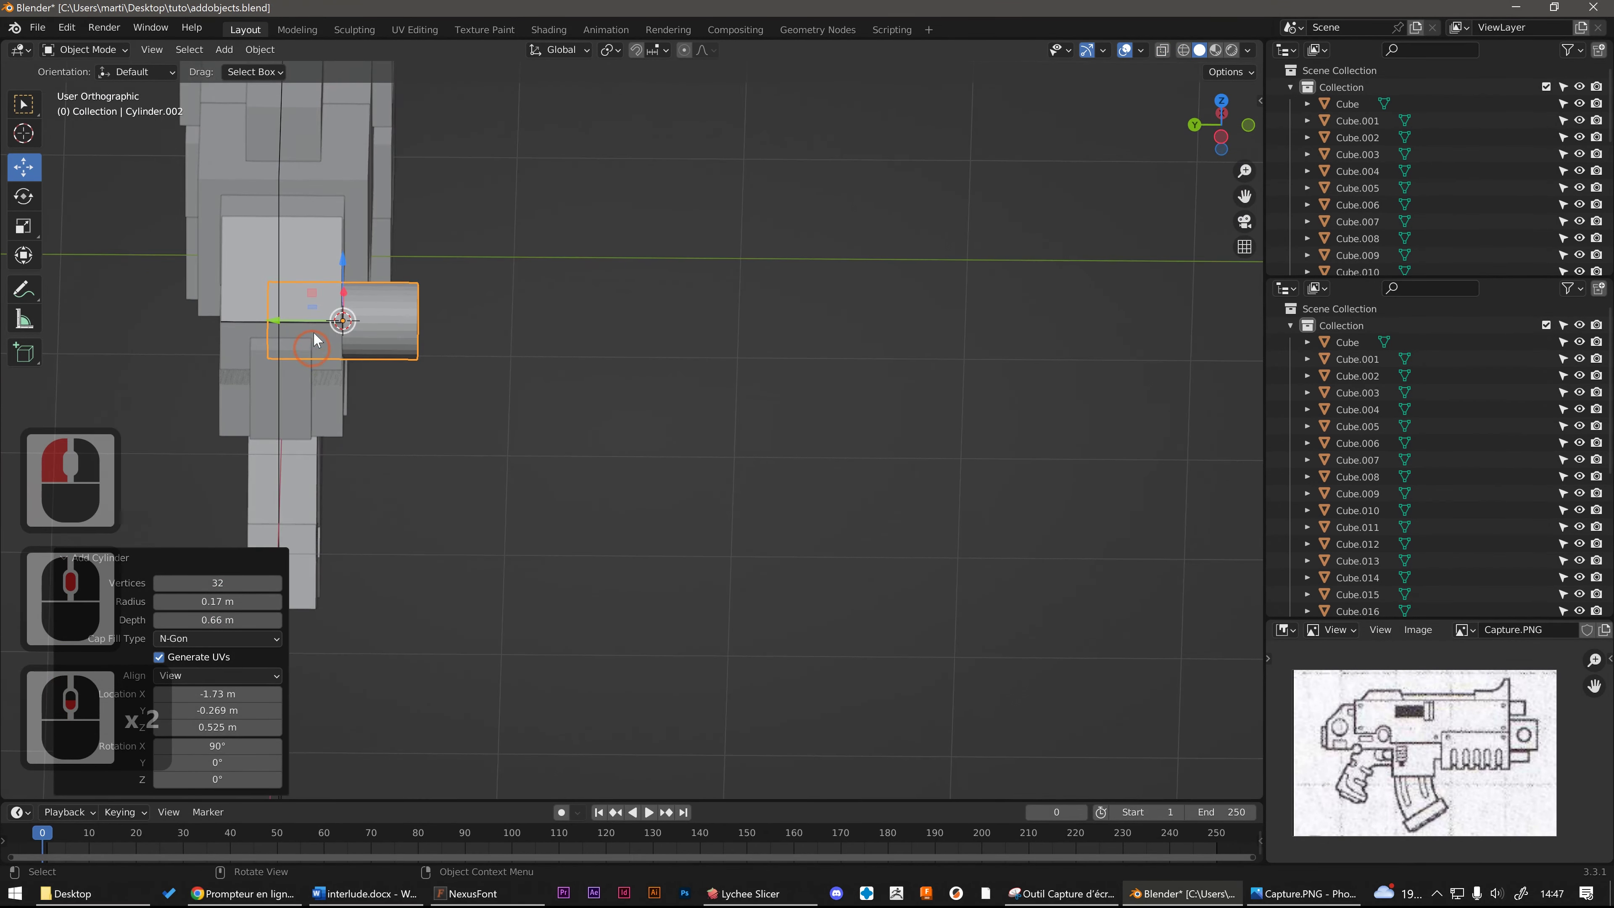
pyautogui.moveTo(303, 322); pyautogui.dragTo(235, 318)
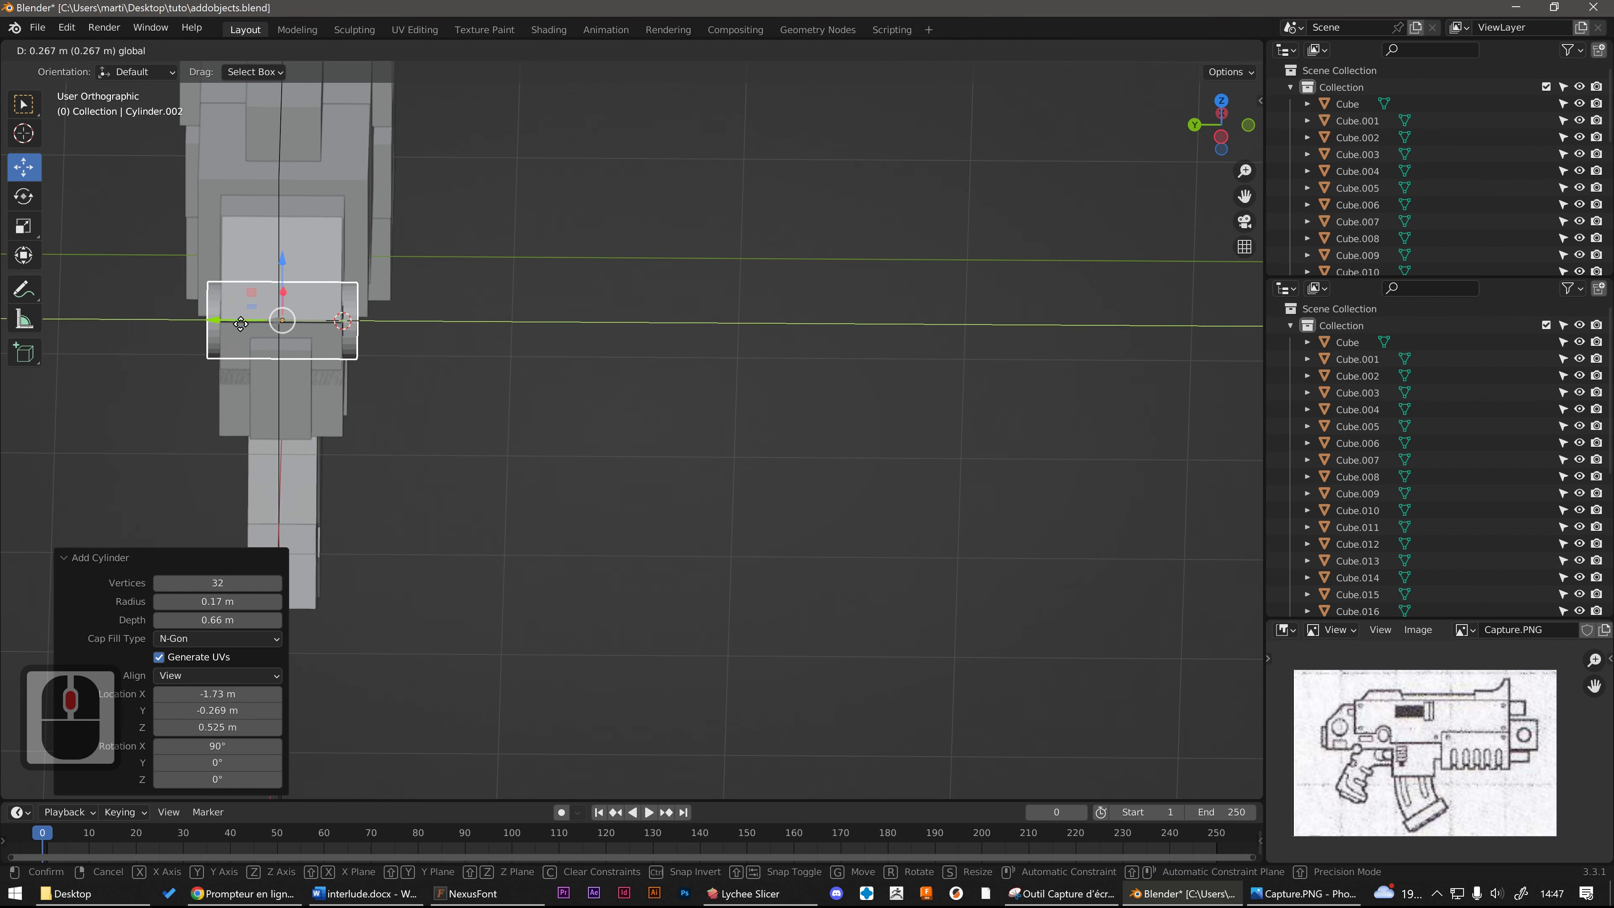
pyautogui.moveTo(252, 317); pyautogui.dragTo(199, 235, button='middle')
pyautogui.click(355, 292)
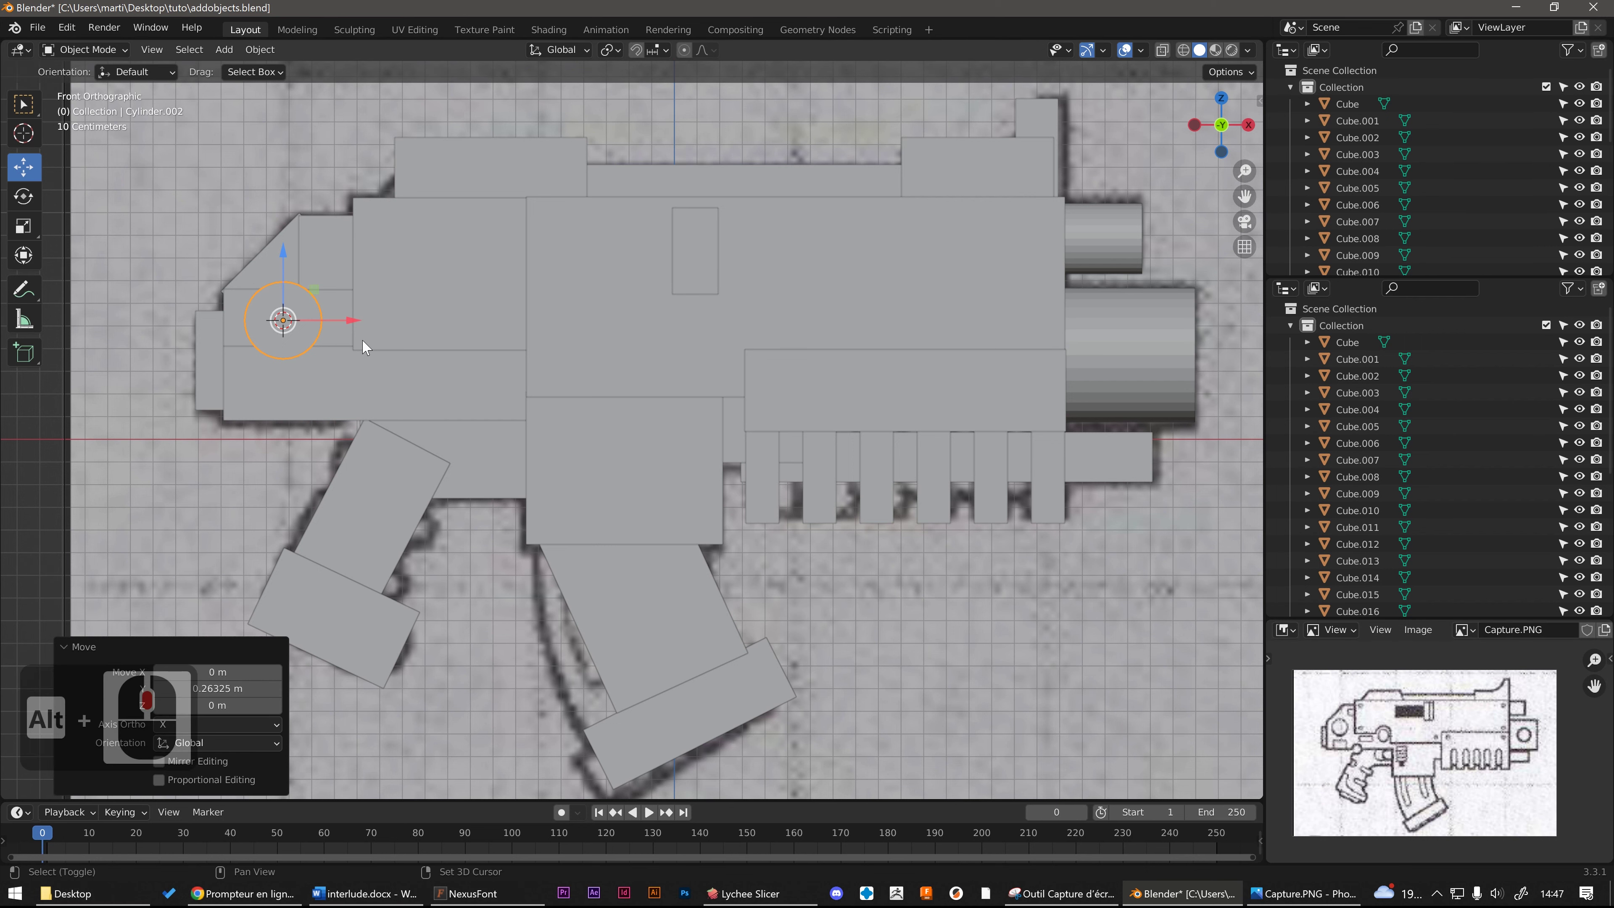
# Step: Duplicate the rear cylinder about 0.898 m along X and -0.211 m along Z, and stretch the copy by 1.318 along Y
pyautogui.hotkey('shift', 'd')
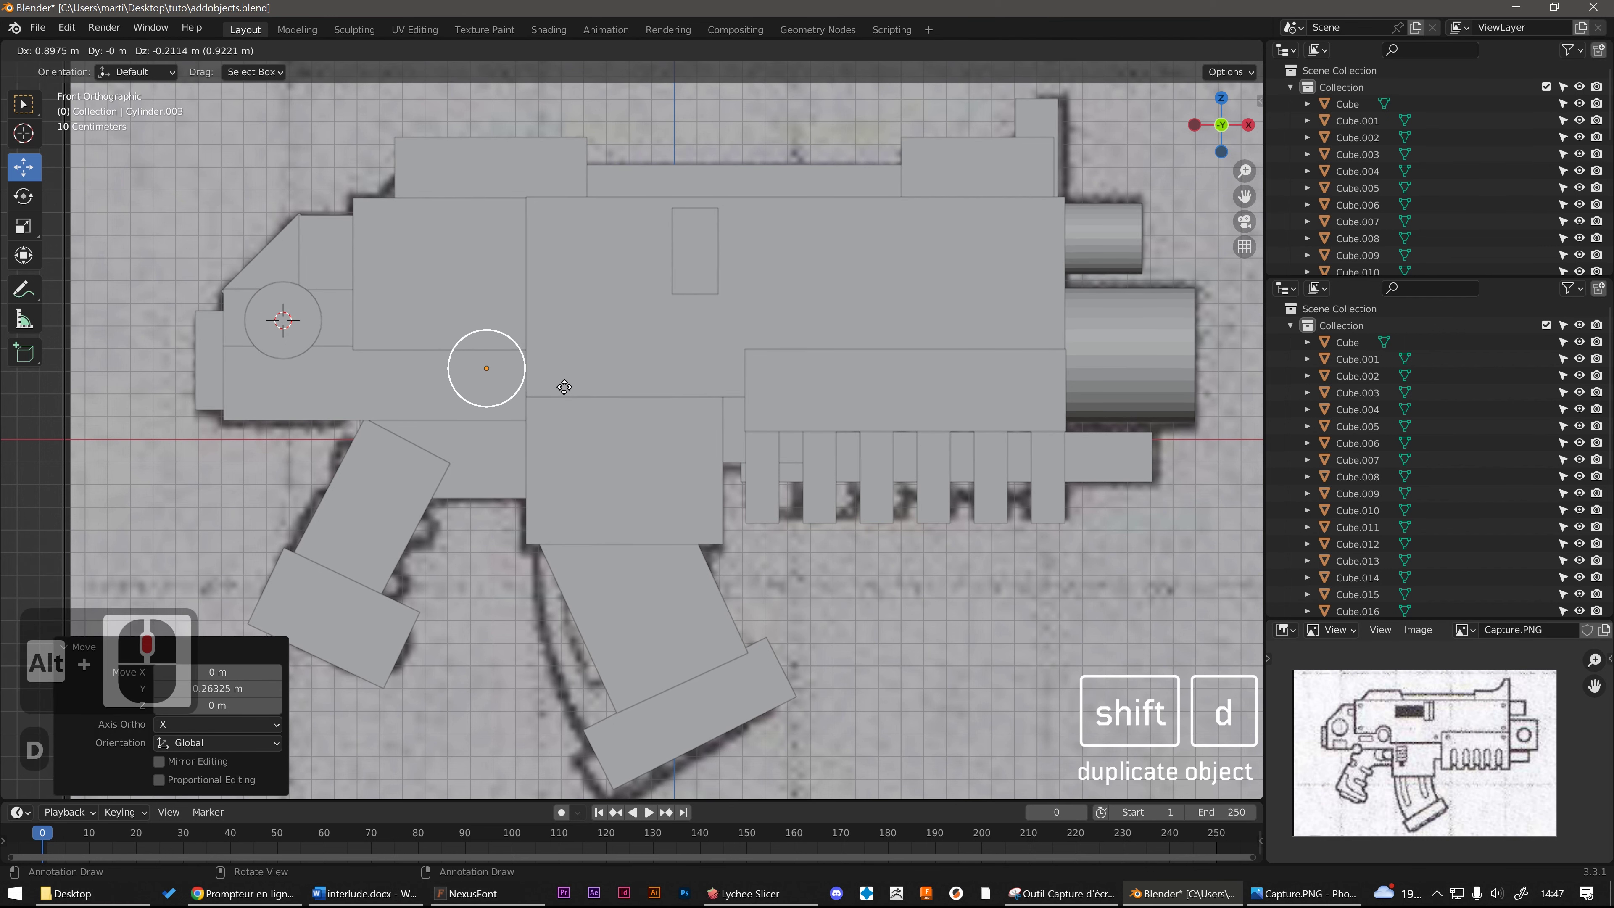
pyautogui.click(561, 389)
pyautogui.moveTo(562, 390); pyautogui.dragTo(721, 342, button='middle')
pyautogui.press('s')
pyautogui.press('y')
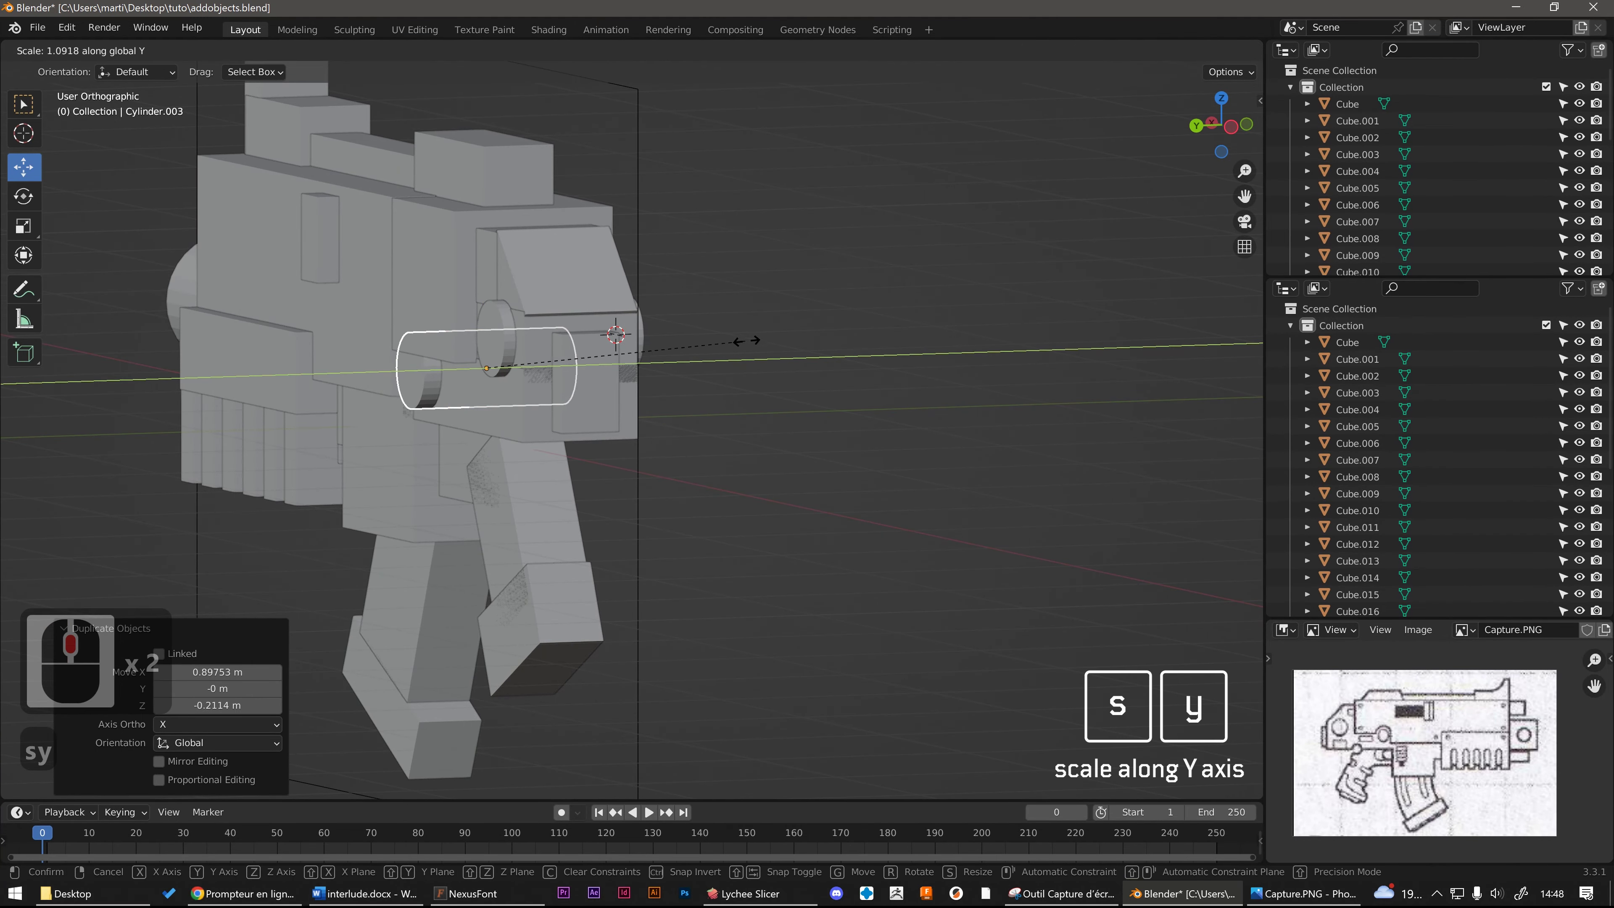
pyautogui.click(798, 331)
# Step: In the front view, duplicate the large barrel cylinder in place and rotate the copy 90° about Z
pyautogui.scroll(-4, 629, 369)
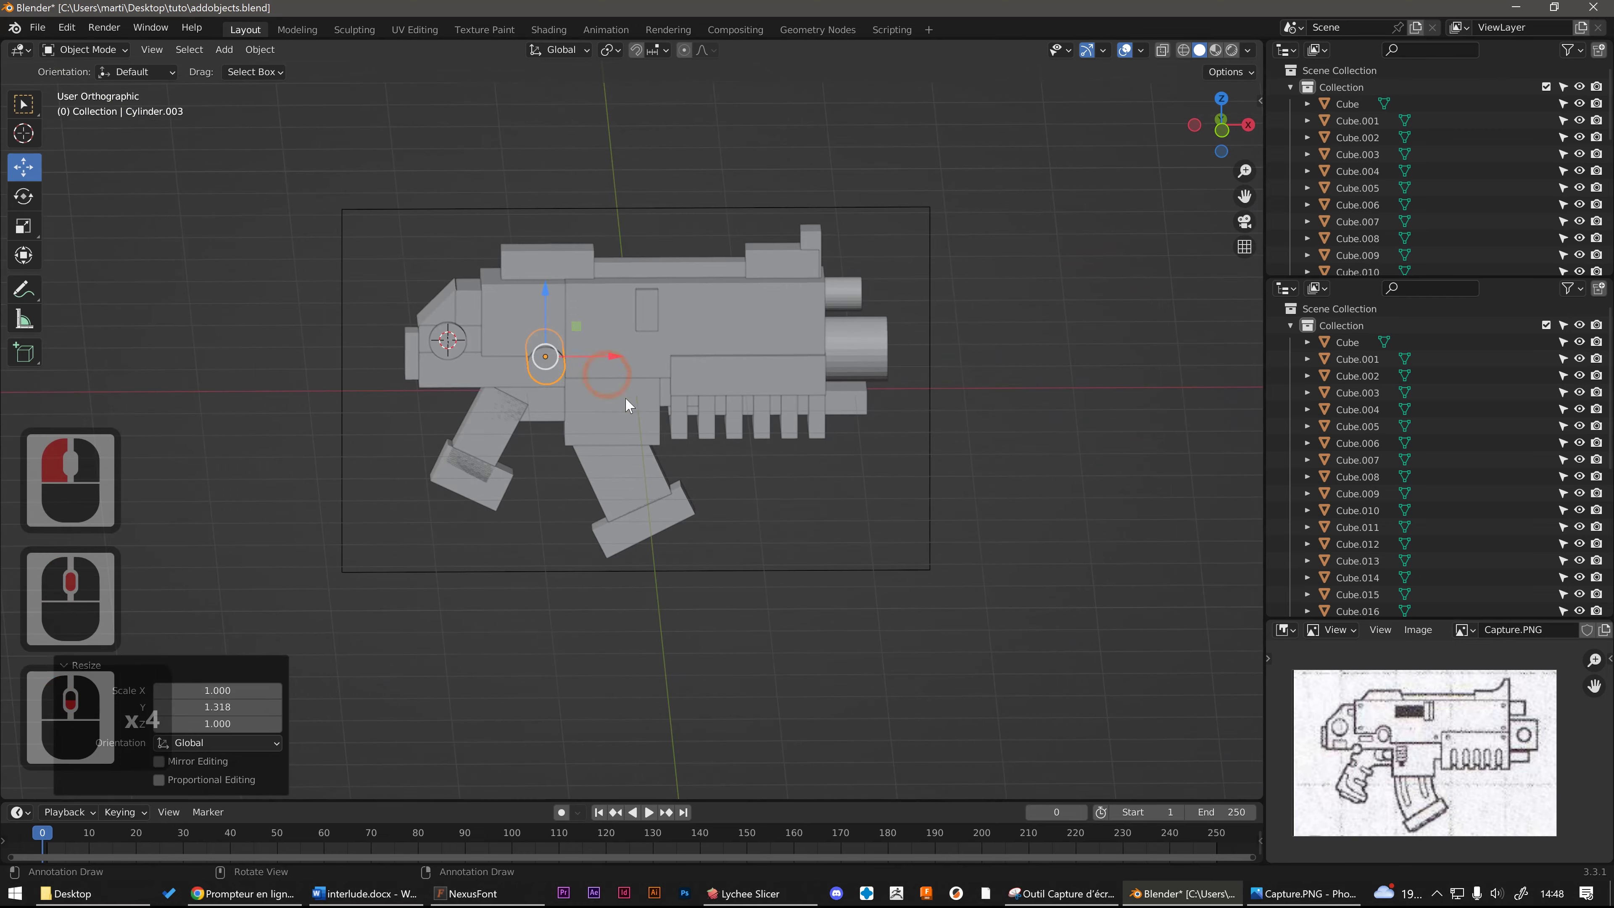
pyautogui.moveTo(803, 502); pyautogui.dragTo(729, 483, button='middle')
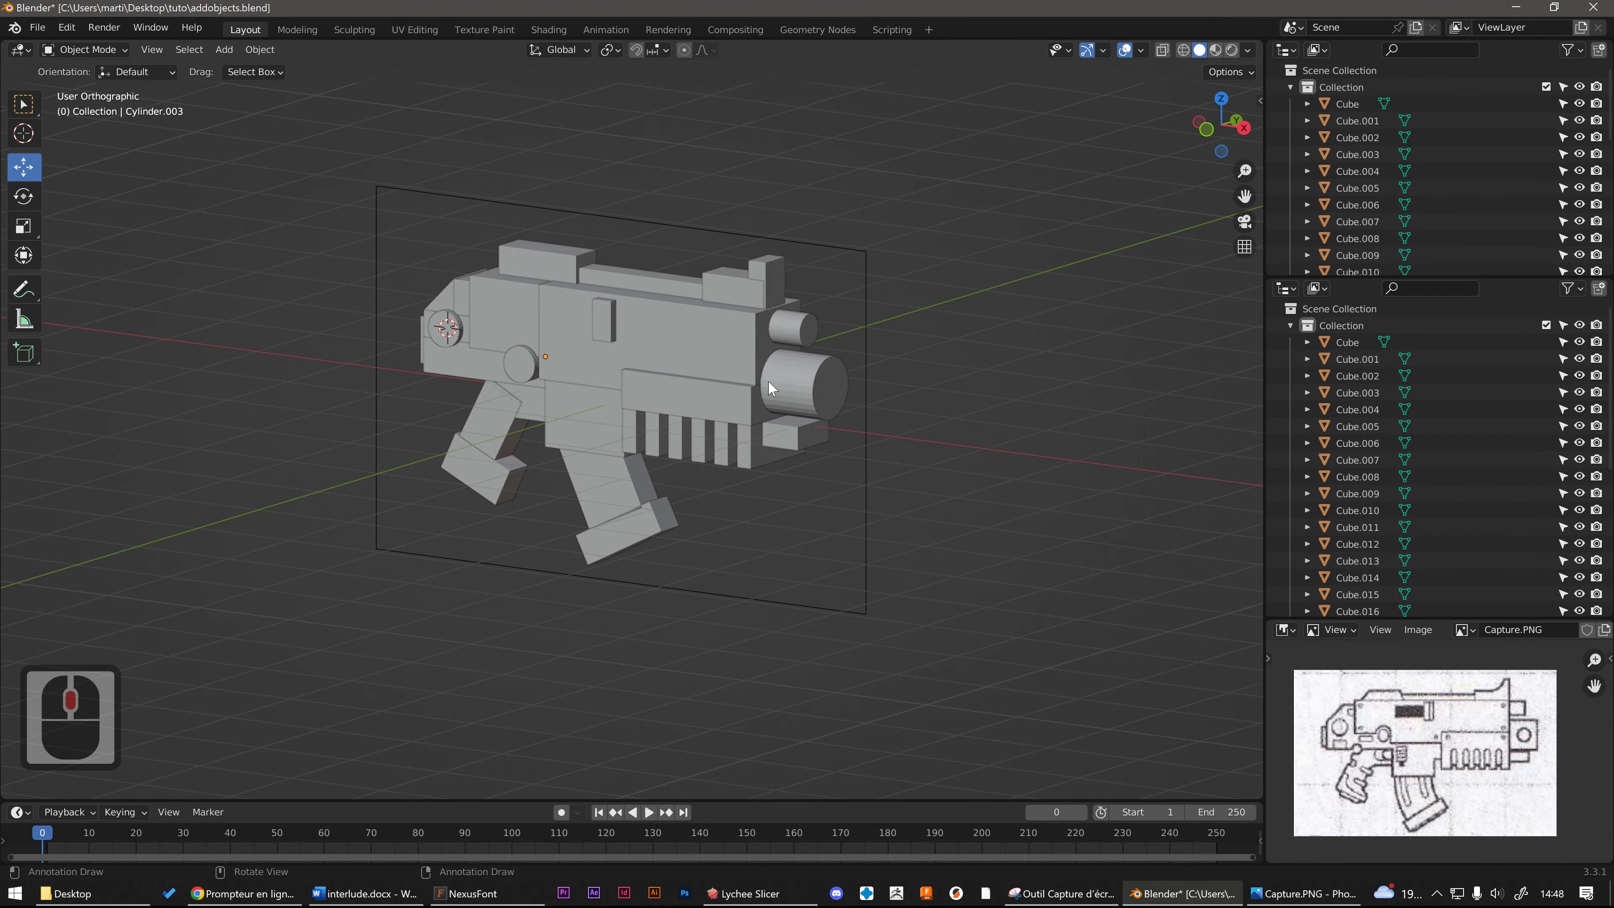
pyautogui.scroll(2, 800, 387)
pyautogui.moveTo(806, 394); pyautogui.dragTo(957, 351, button='middle')
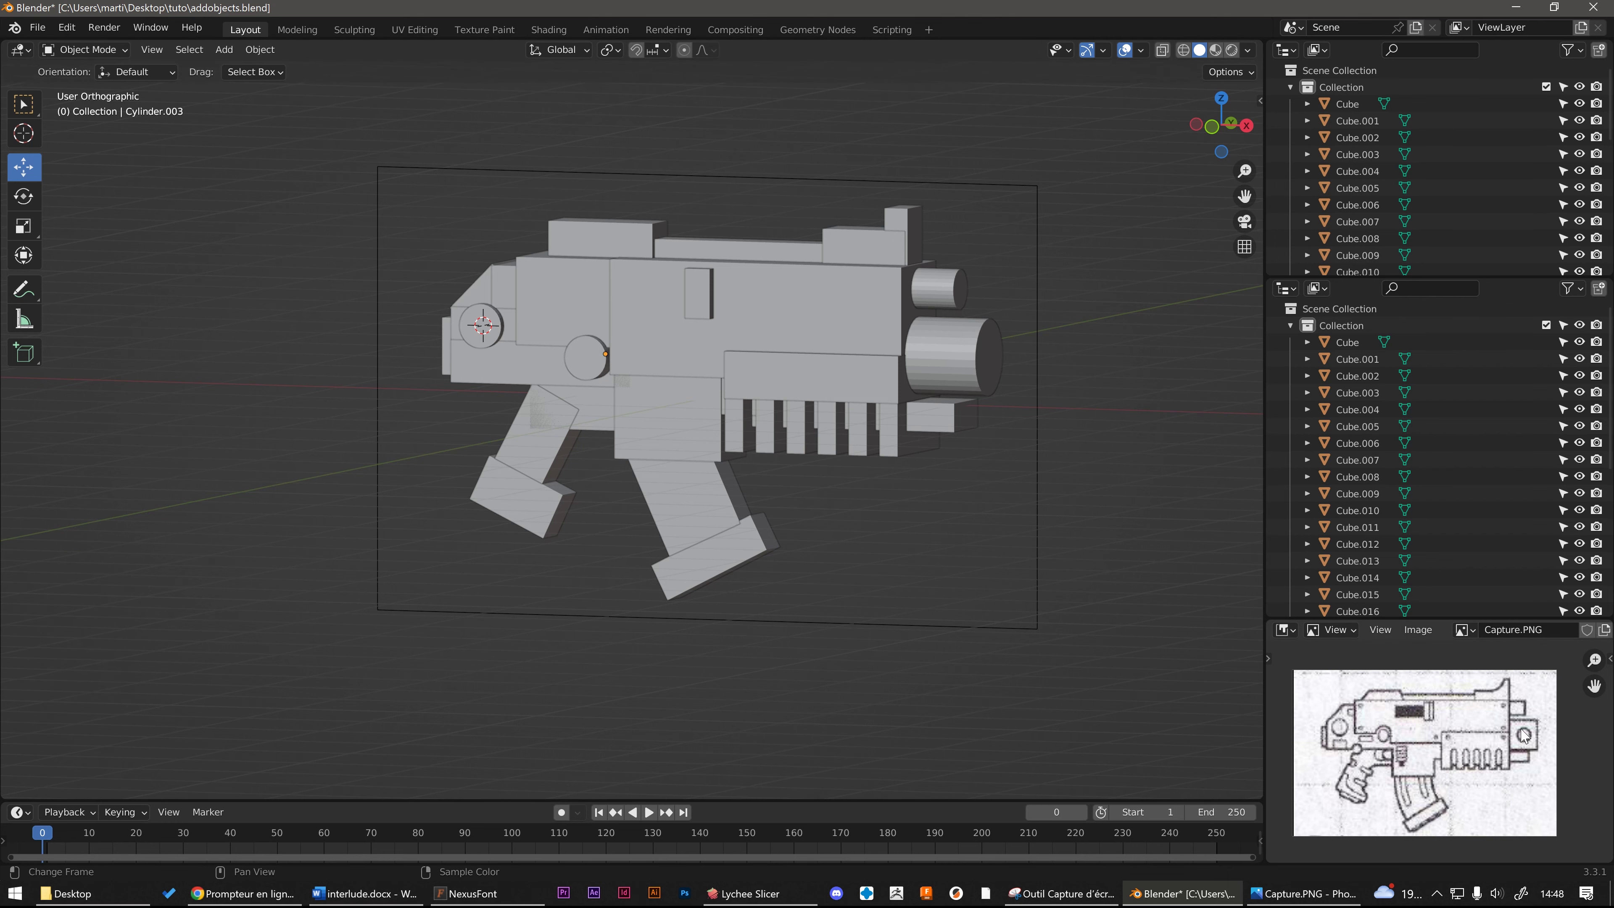
pyautogui.click(979, 355)
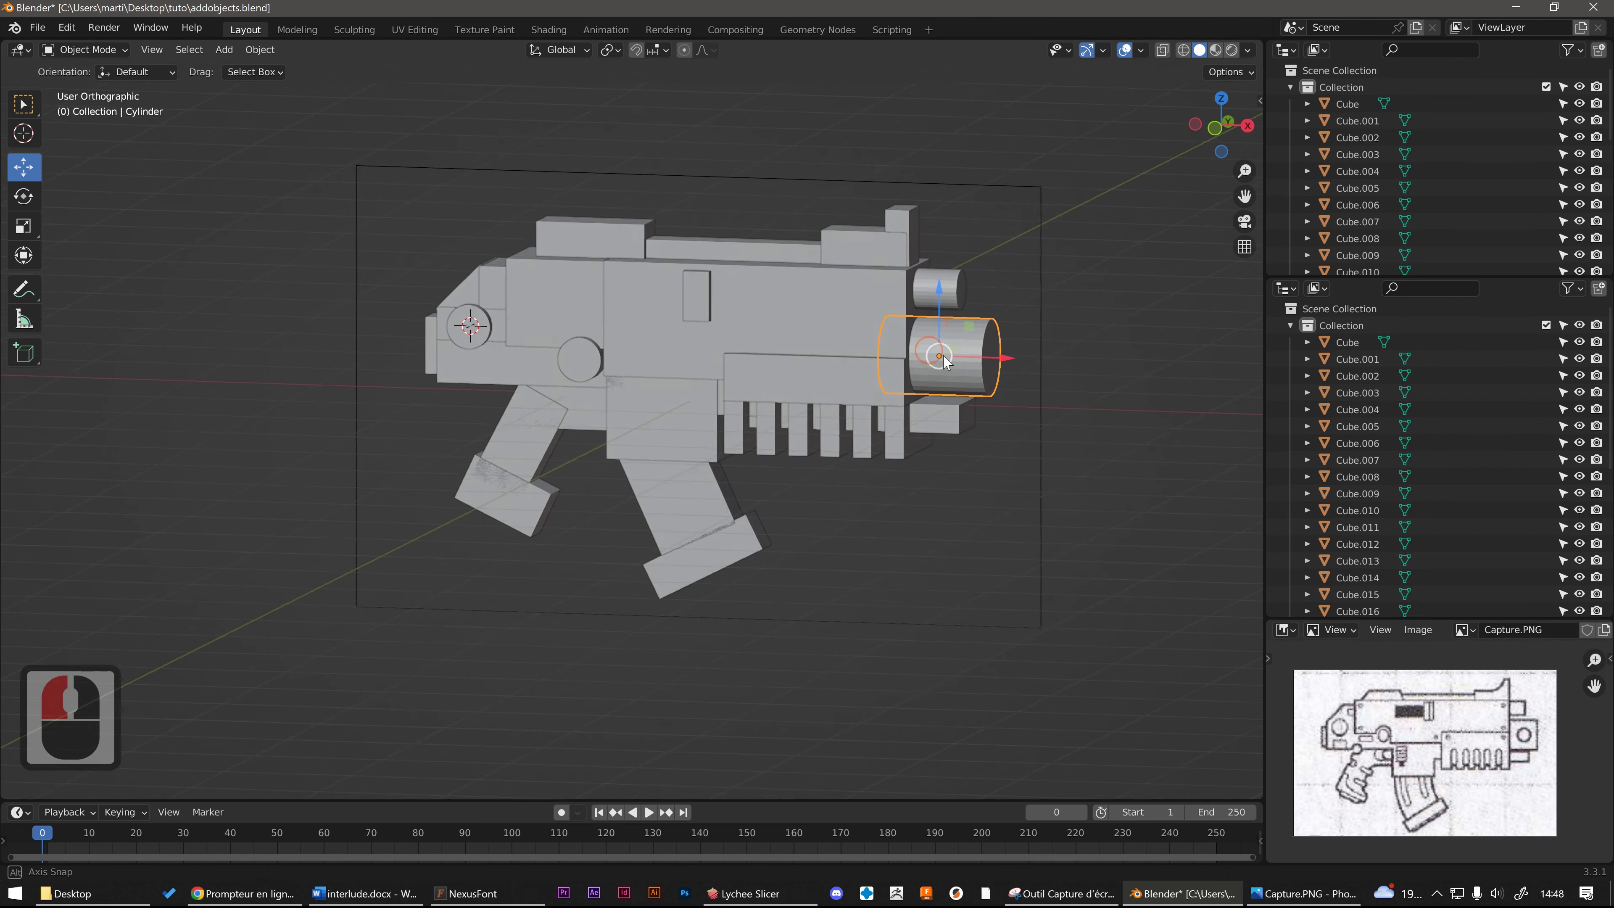
pyautogui.keyDown('alt'); pyautogui.moveTo(974, 356); pyautogui.dragTo(971, 358, button='middle'); pyautogui.keyUp('alt')
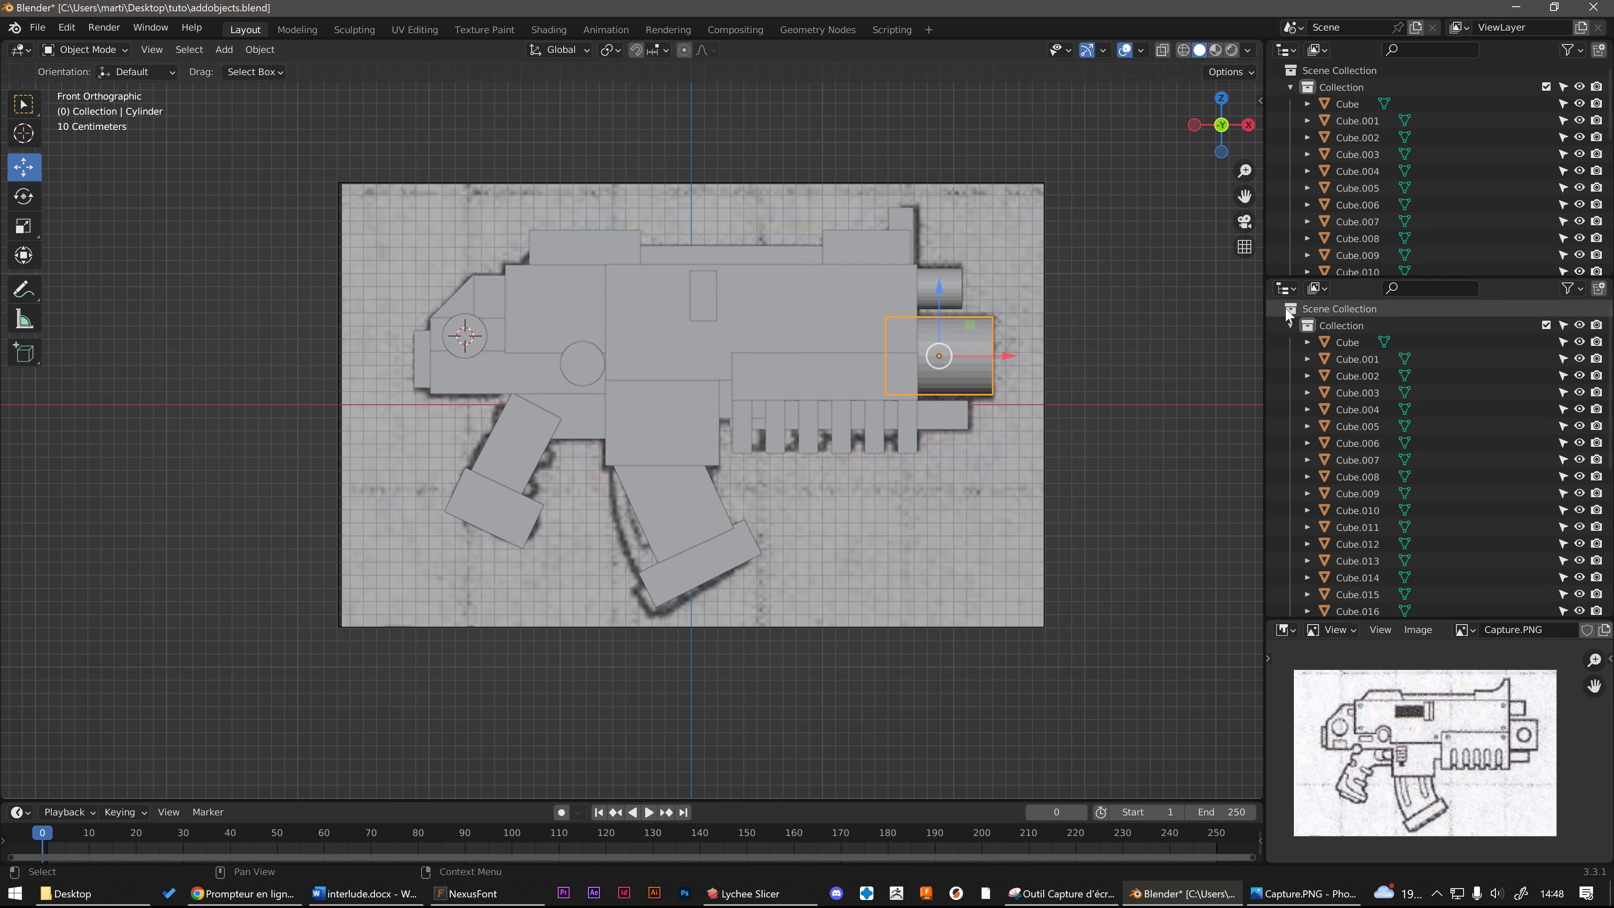
pyautogui.scroll(1, 963, 349)
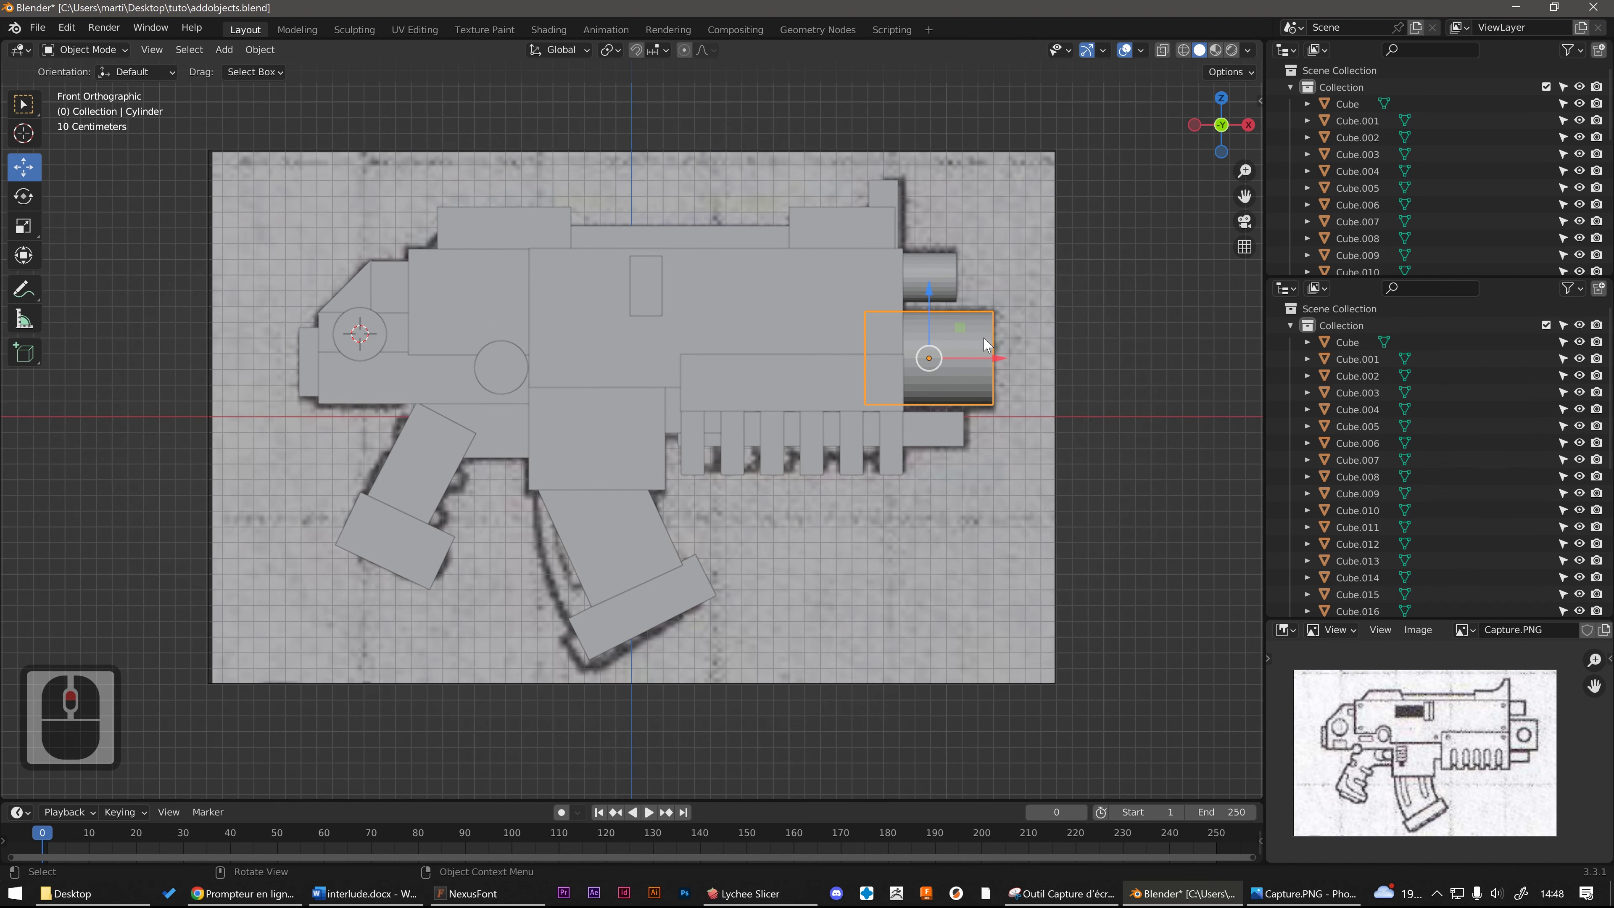
pyautogui.scroll(2, 984, 344)
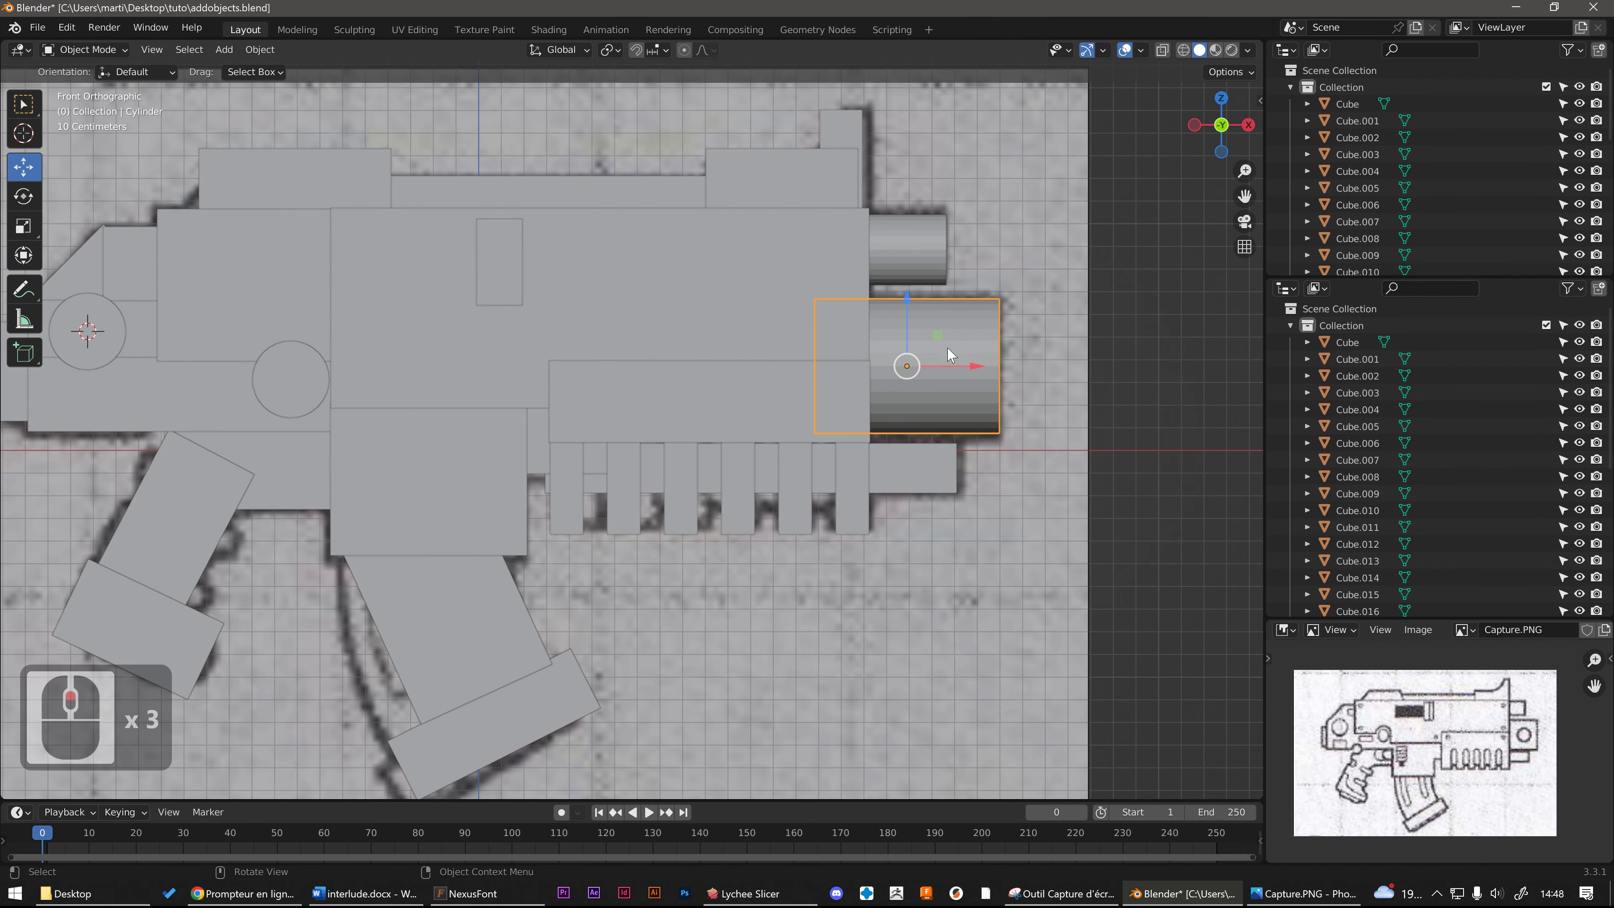
pyautogui.hotkey('shift', 'd')
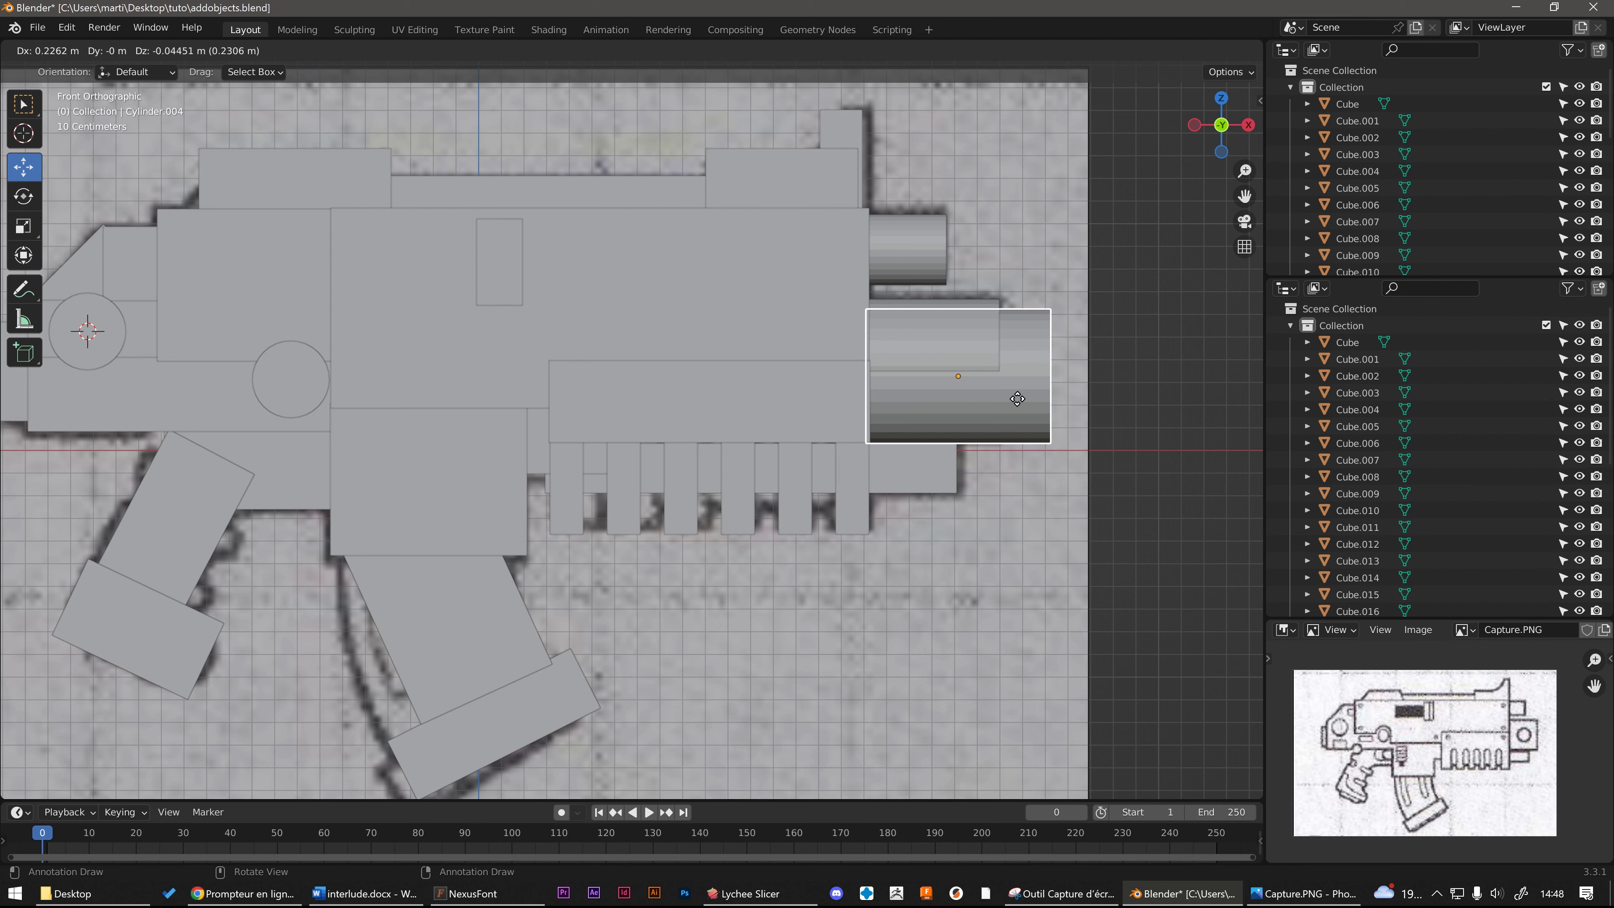
pyautogui.press('r')
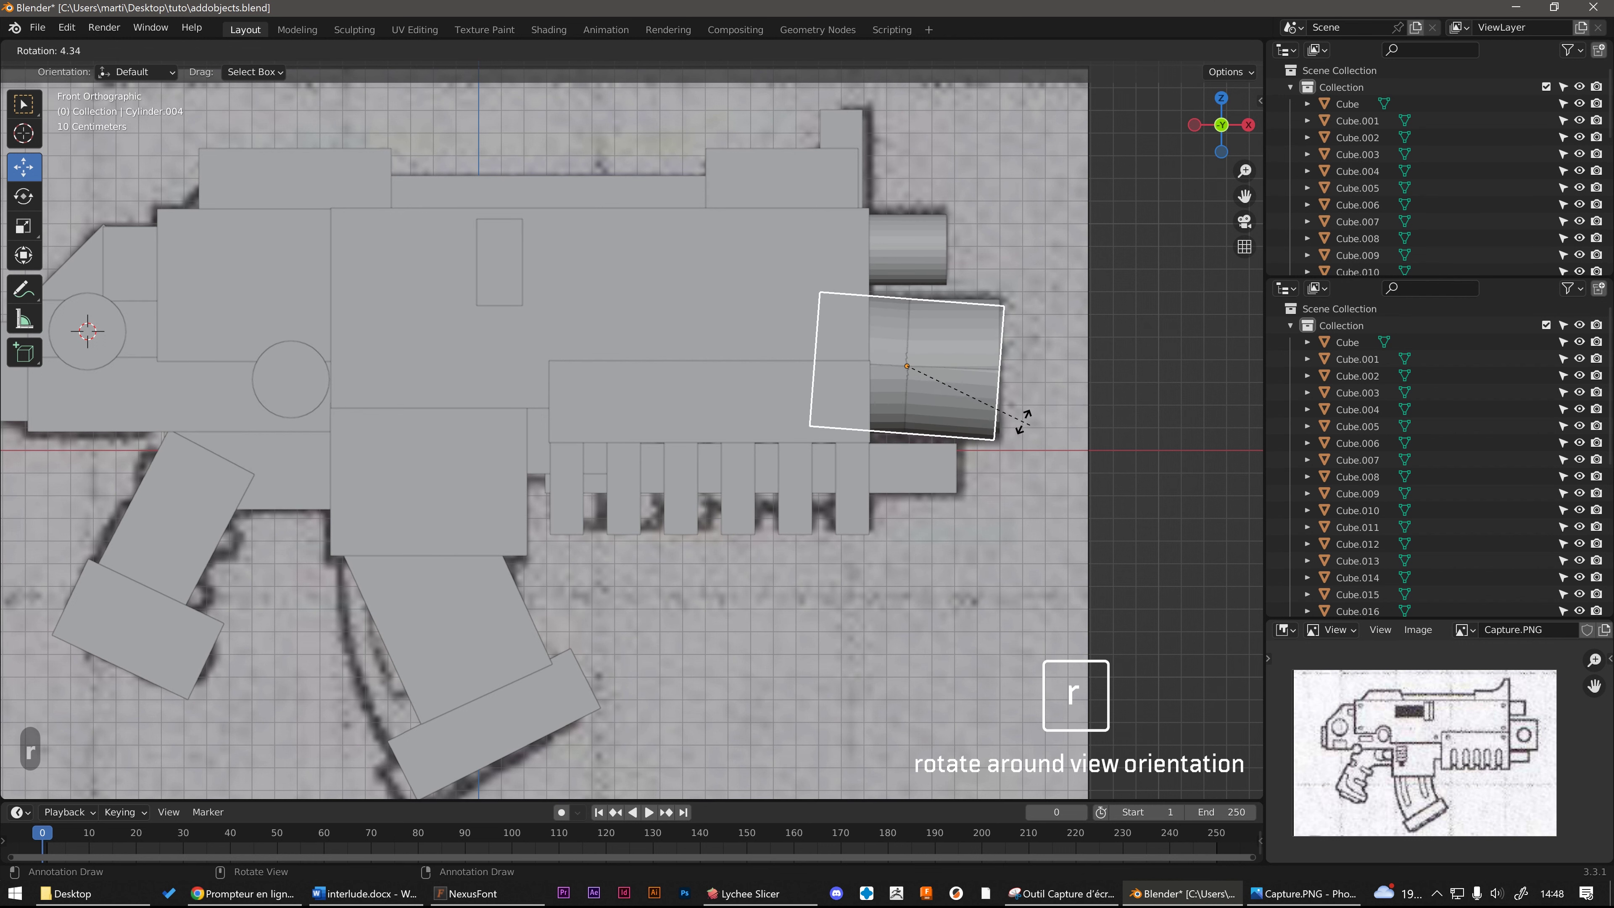
pyautogui.press('z')
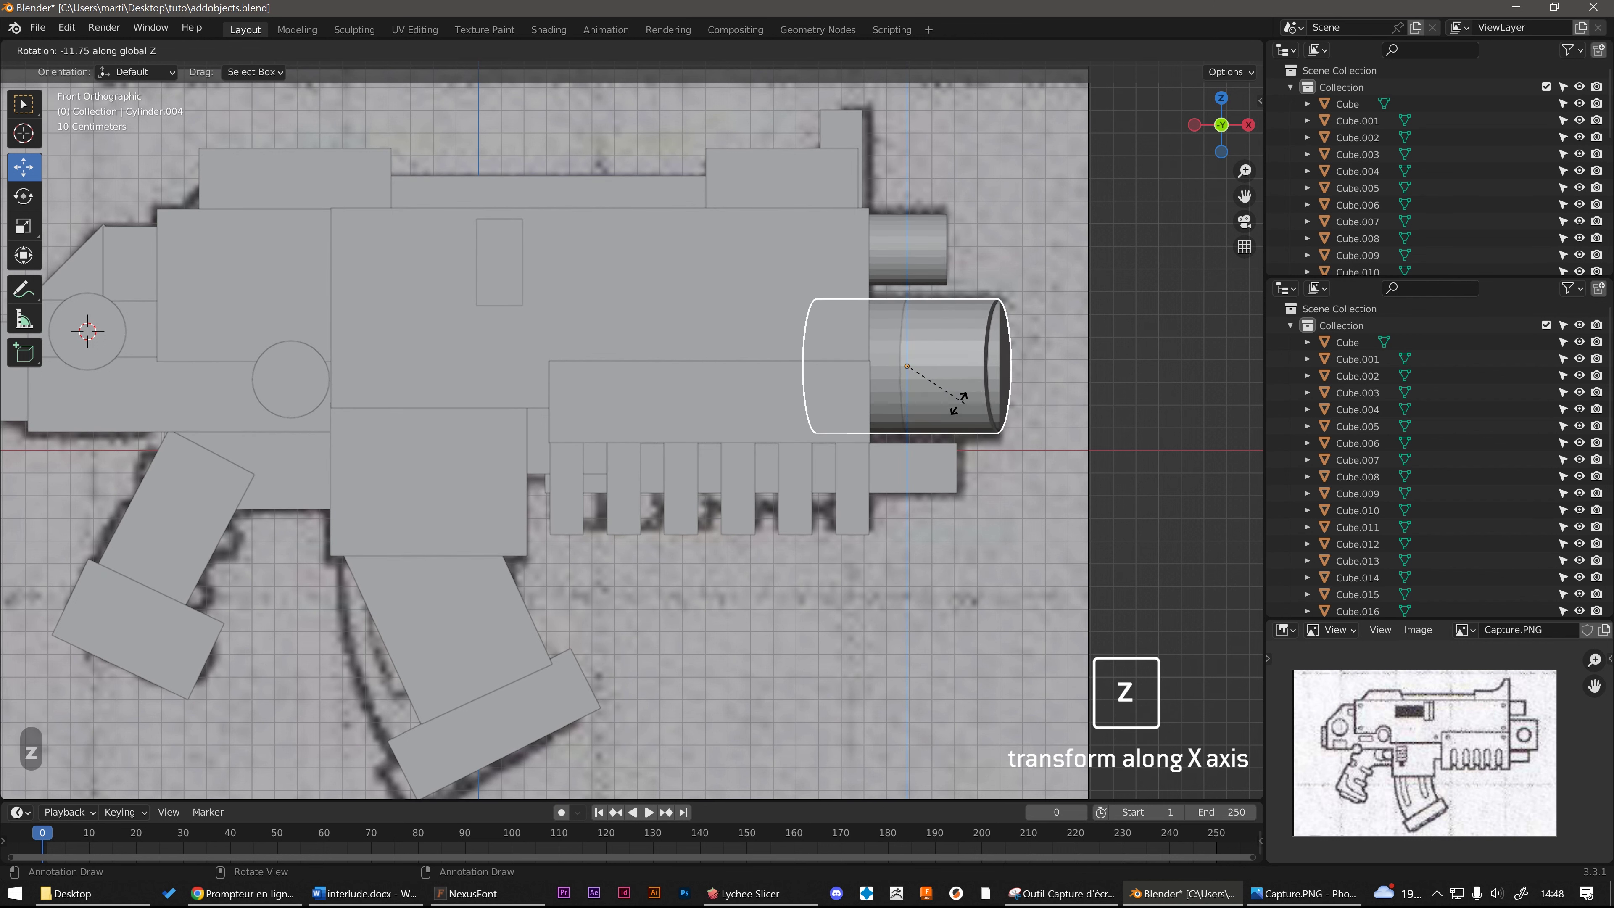
pyautogui.write('90')
pyautogui.press('Return')
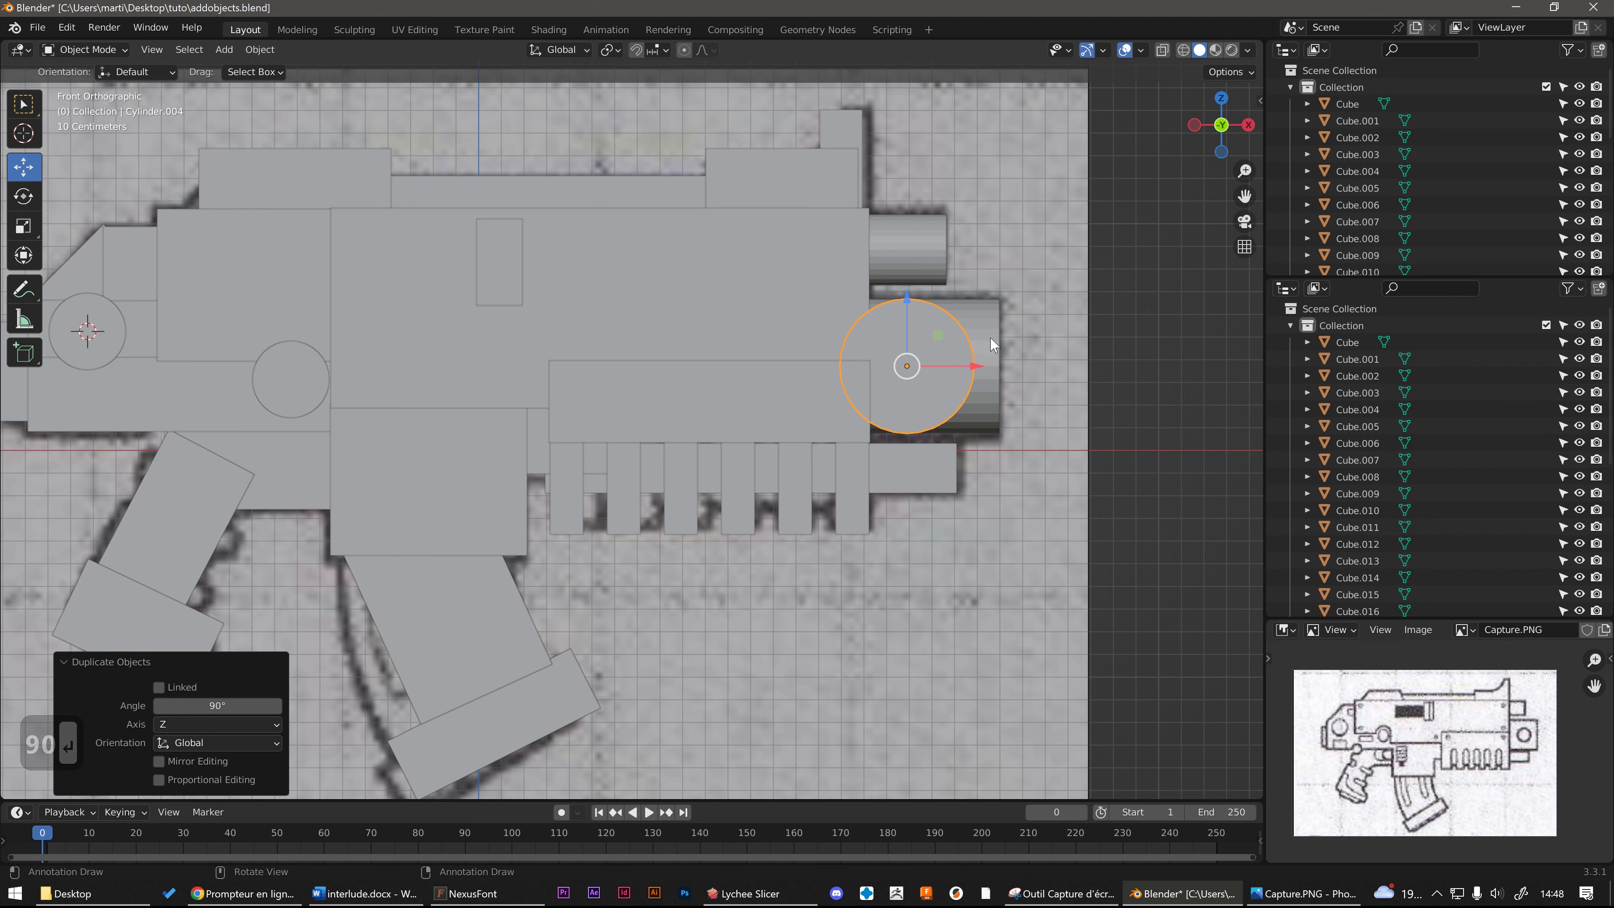
# Step: Scale the rotated copy uniformly by 0.691 and again by 0.702, and move it onto the barrel's reference circle in wireframe display
pyautogui.press('s')
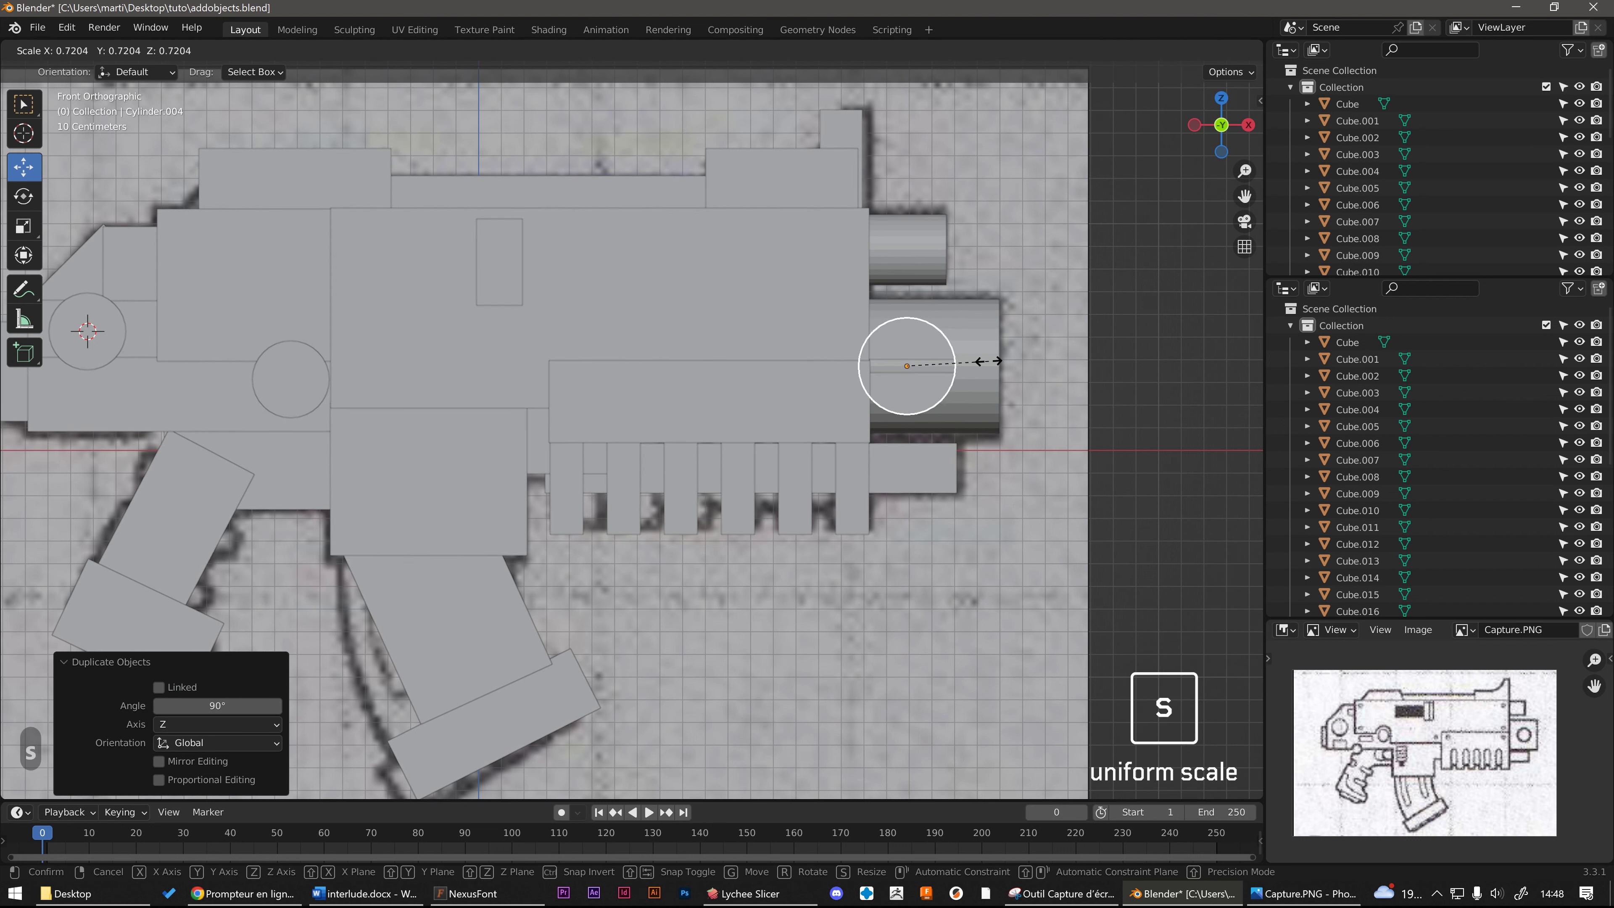
pyautogui.click(982, 357)
pyautogui.click(1185, 50)
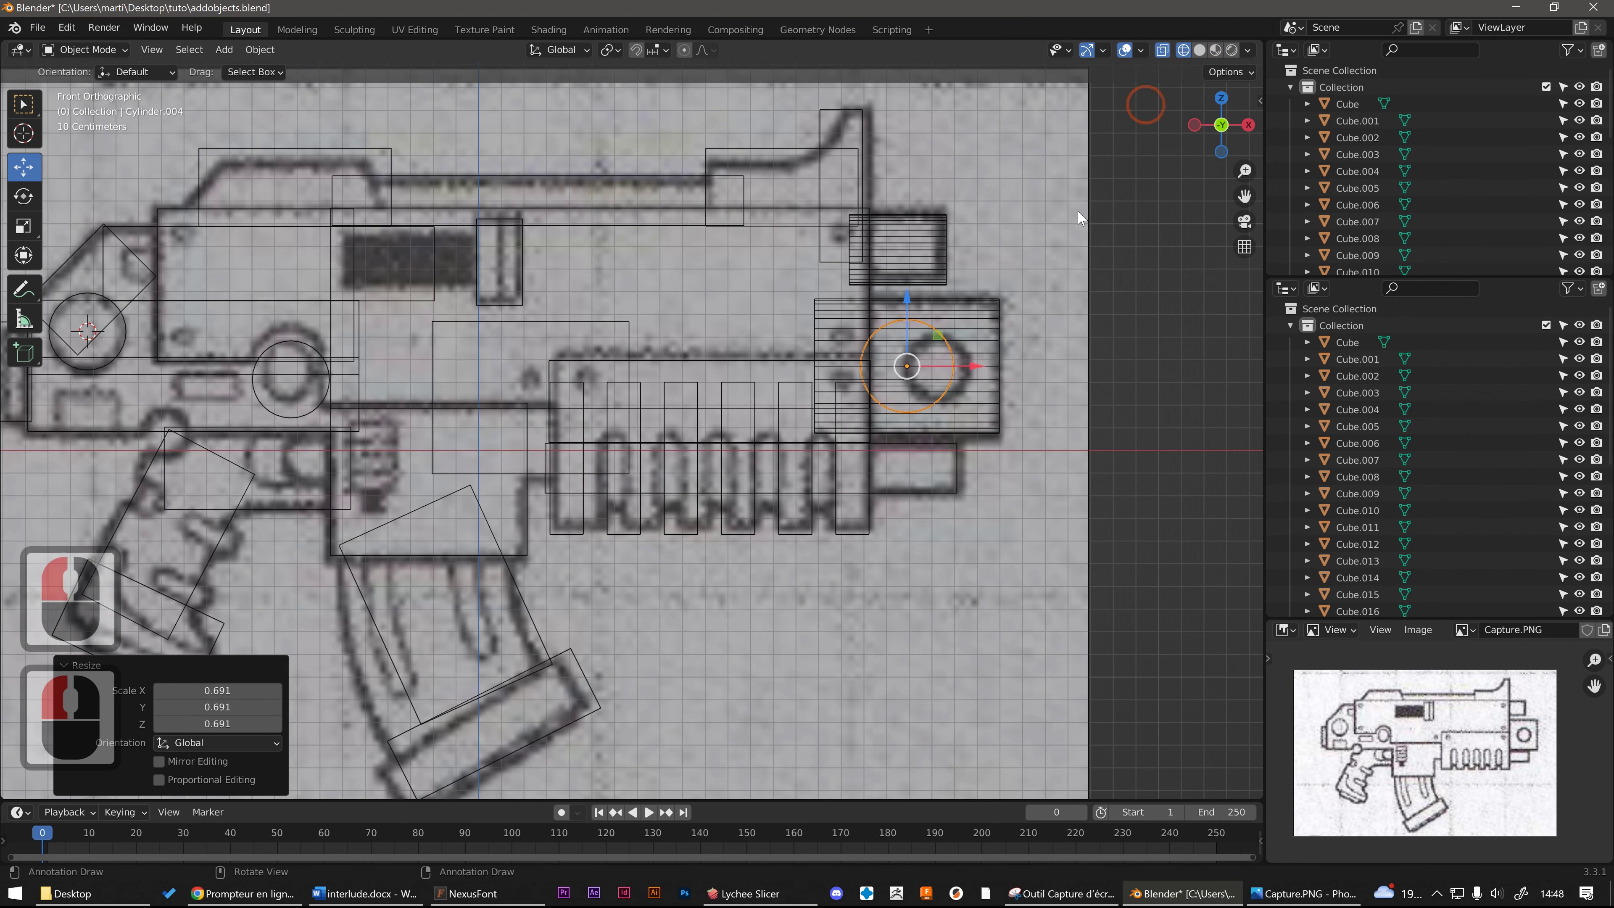
pyautogui.scroll(2, 1033, 365)
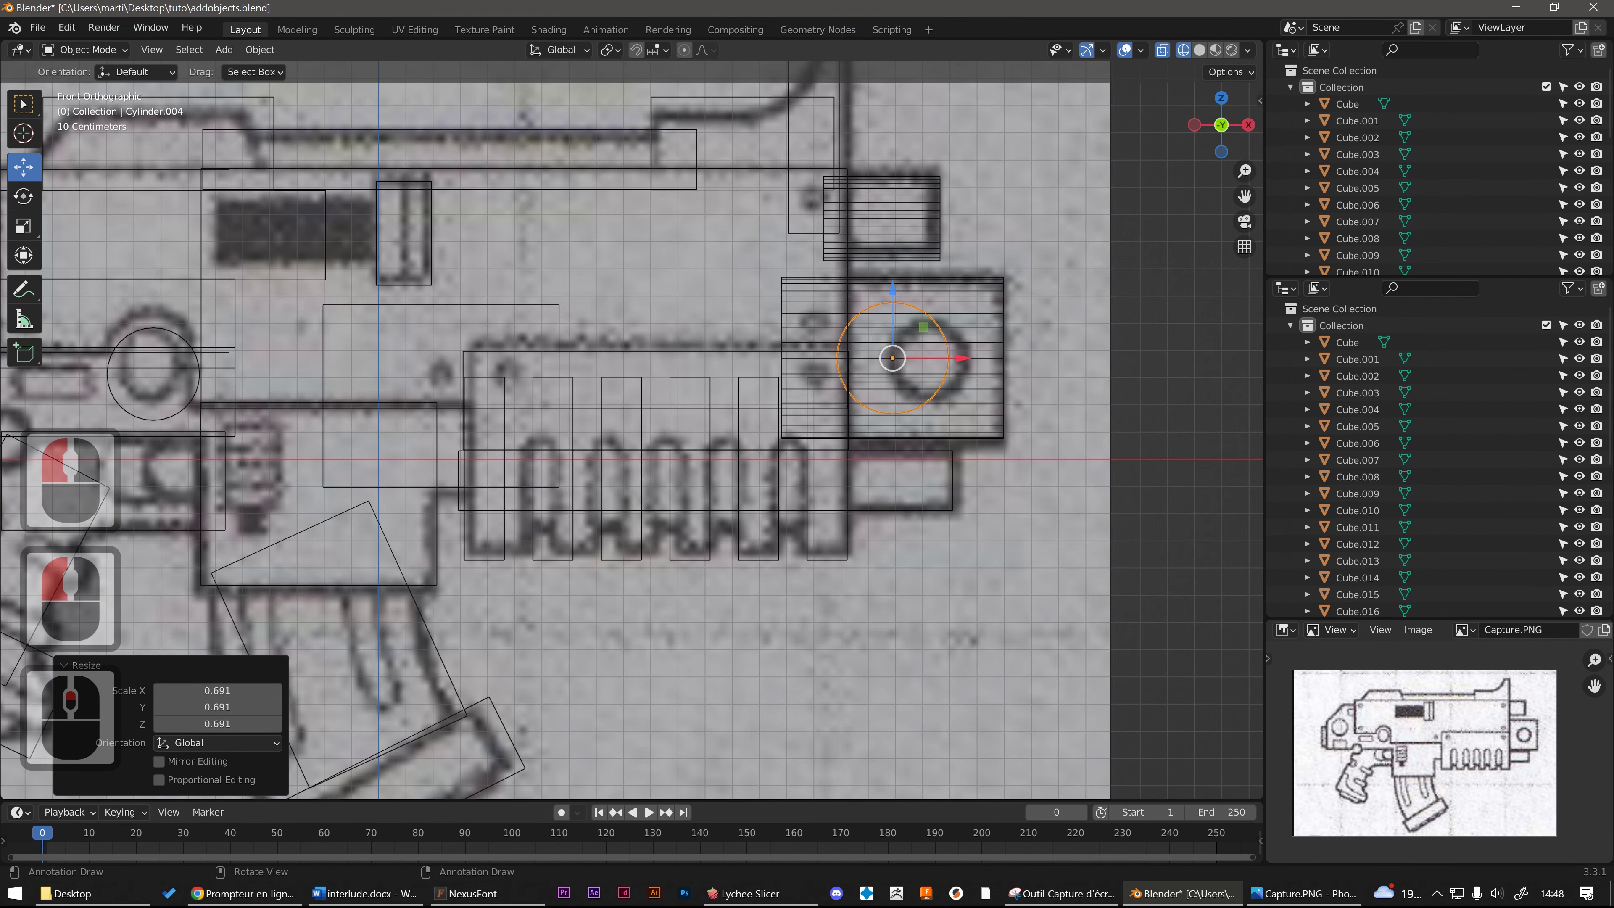
pyautogui.press('s')
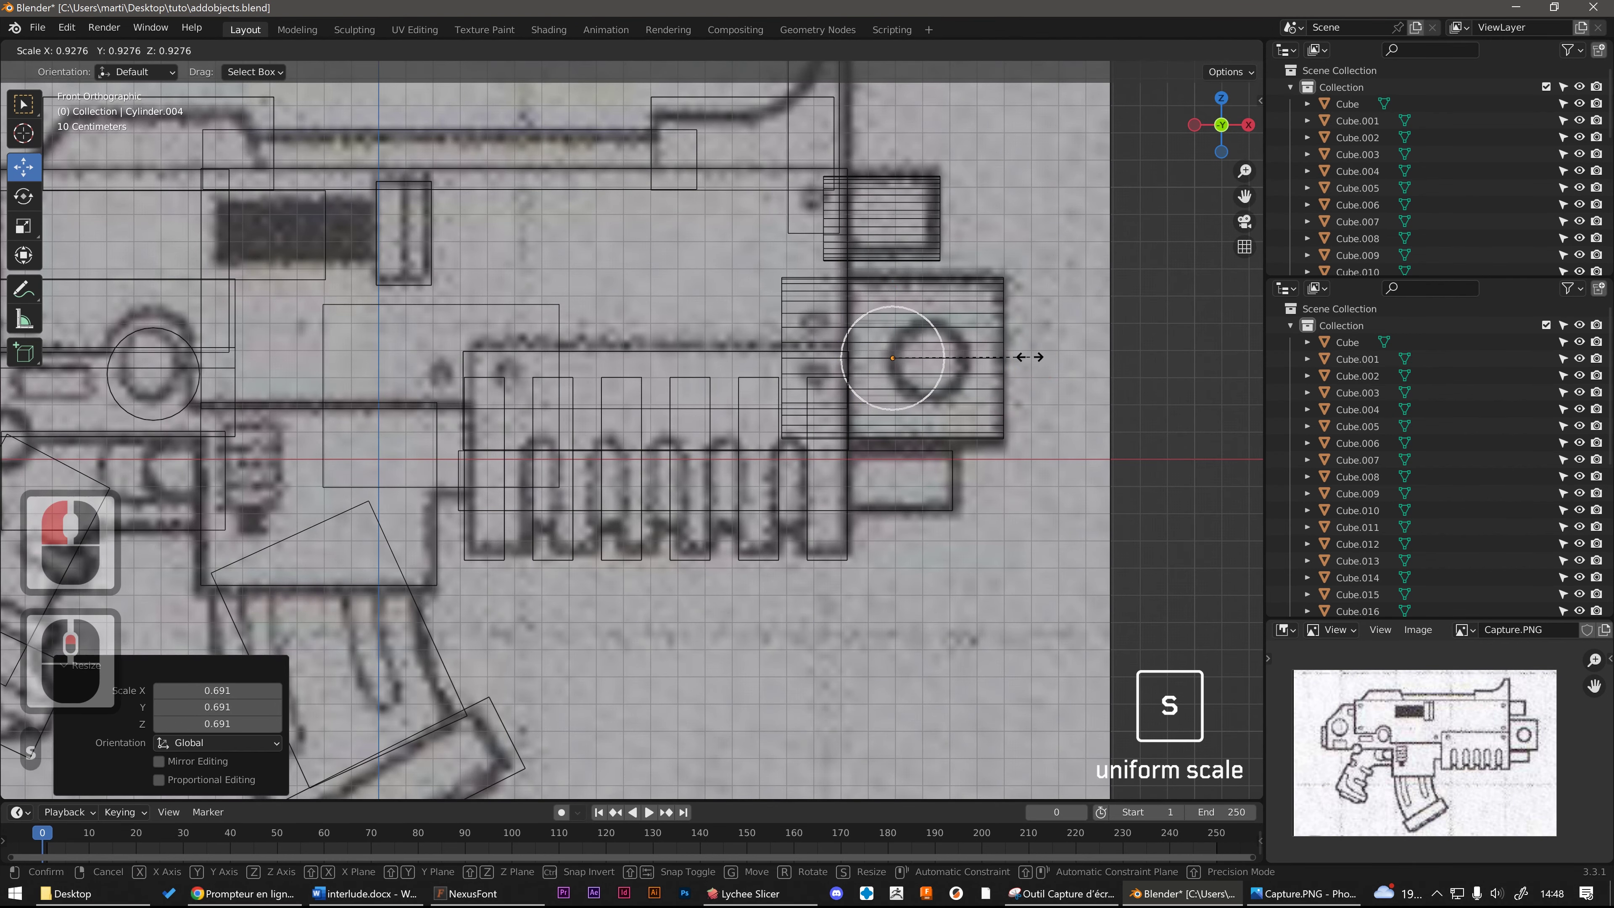
pyautogui.click(948, 356)
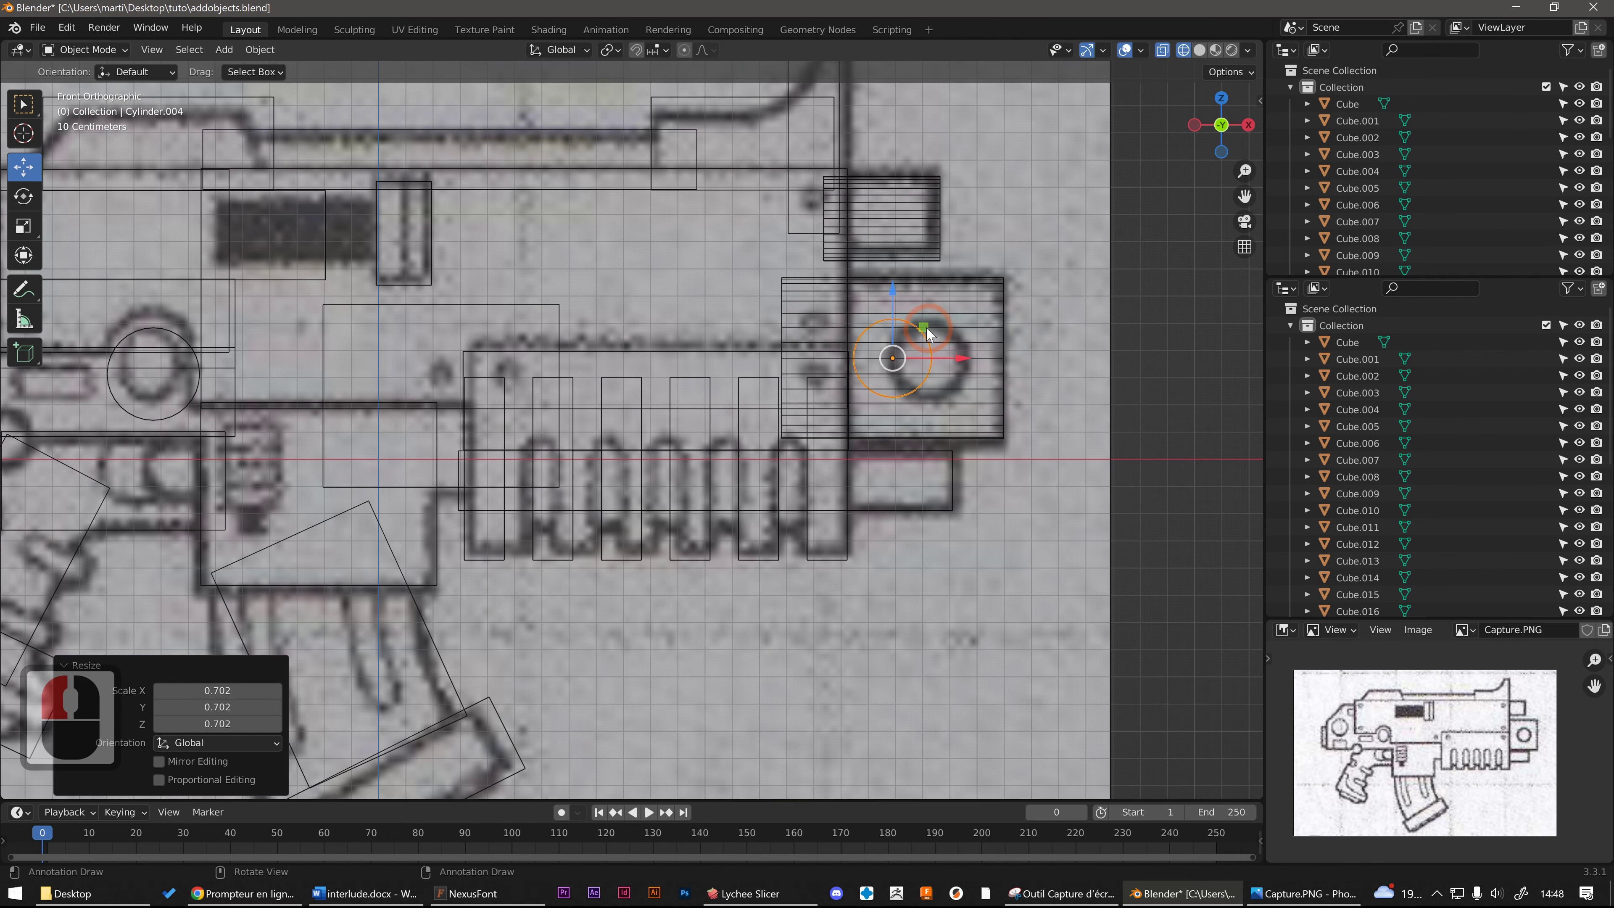
pyautogui.moveTo(927, 334); pyautogui.dragTo(968, 332)
# Step: Stretch the small cross cylinder by 2.733 along Y so it passes through the barrel
pyautogui.scroll(-2, 1008, 329)
pyautogui.moveTo(1008, 329); pyautogui.dragTo(875, 371, button='middle')
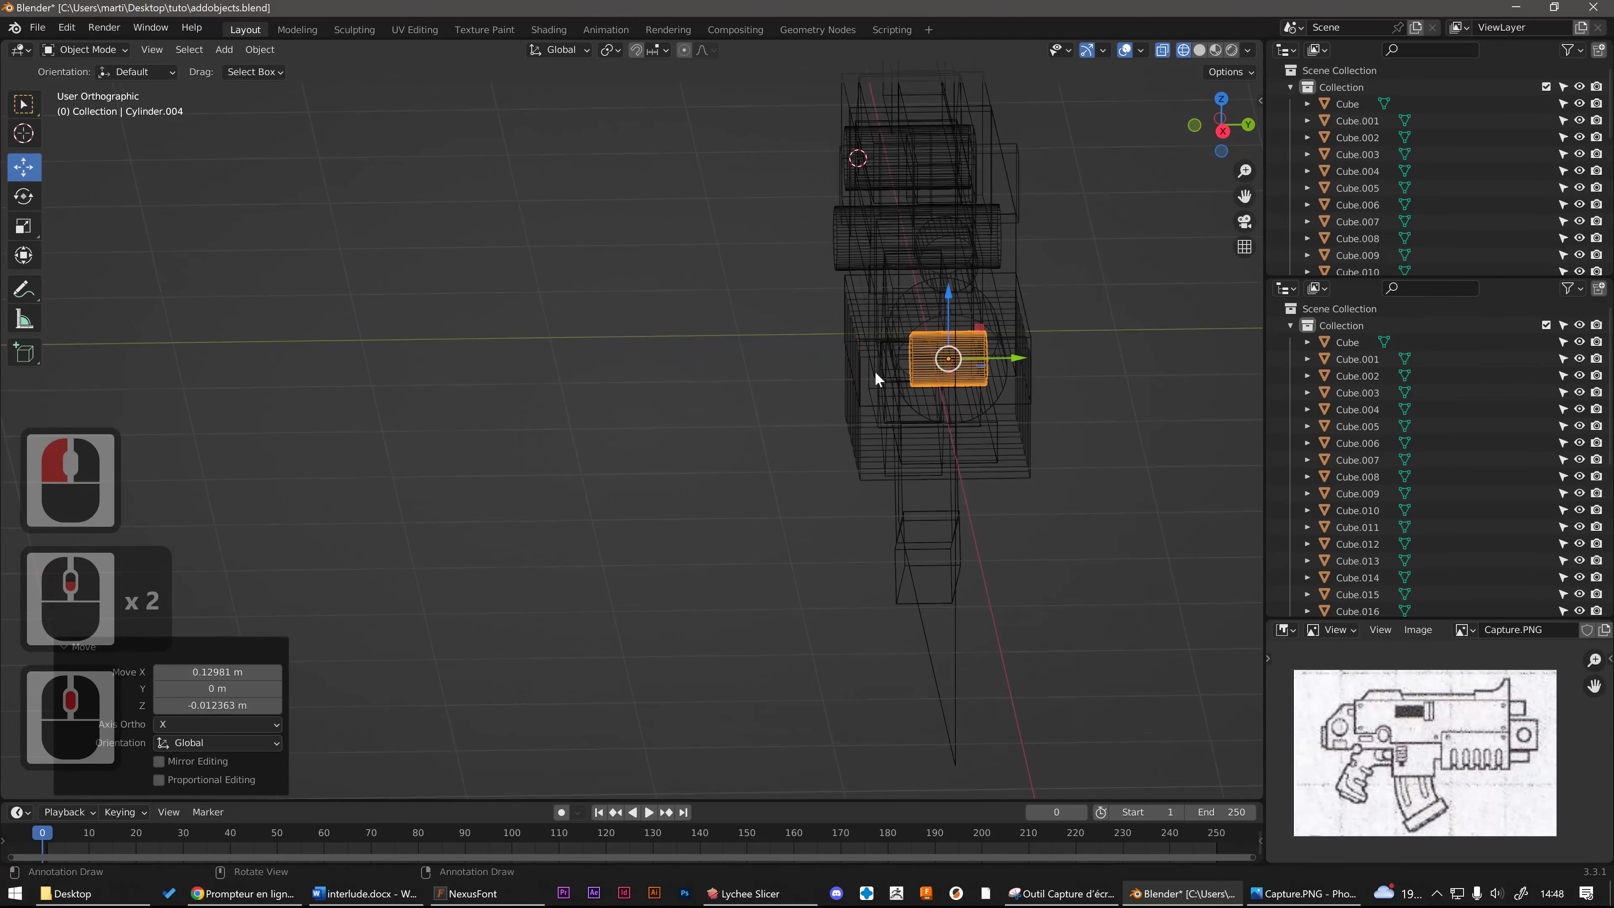
pyautogui.press('s')
pyautogui.press('y')
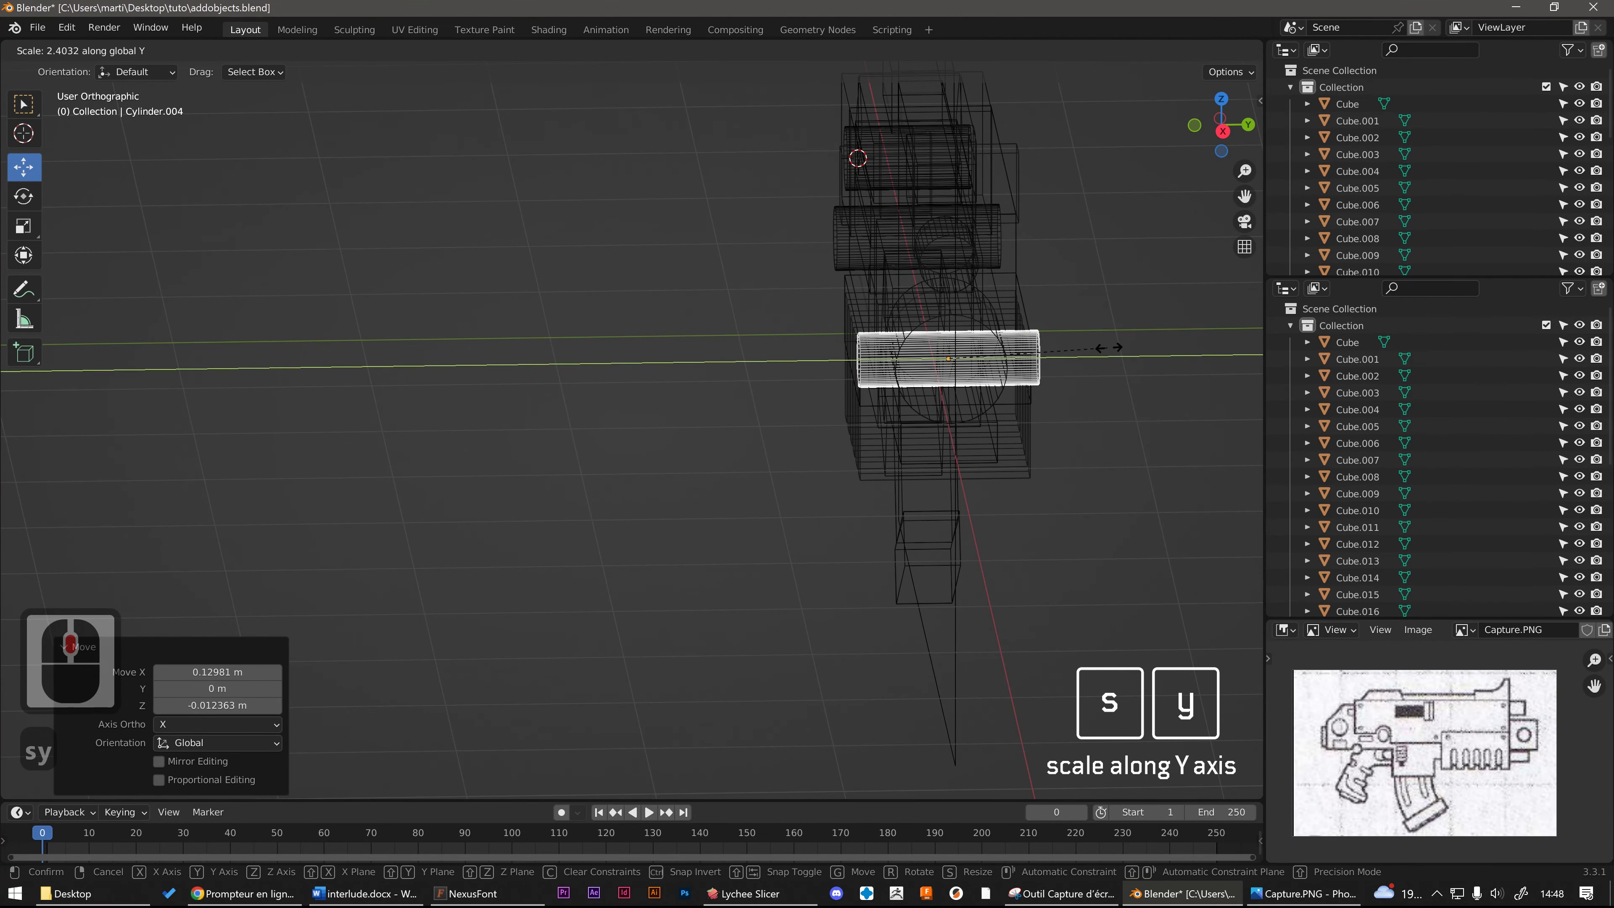
pyautogui.click(1135, 349)
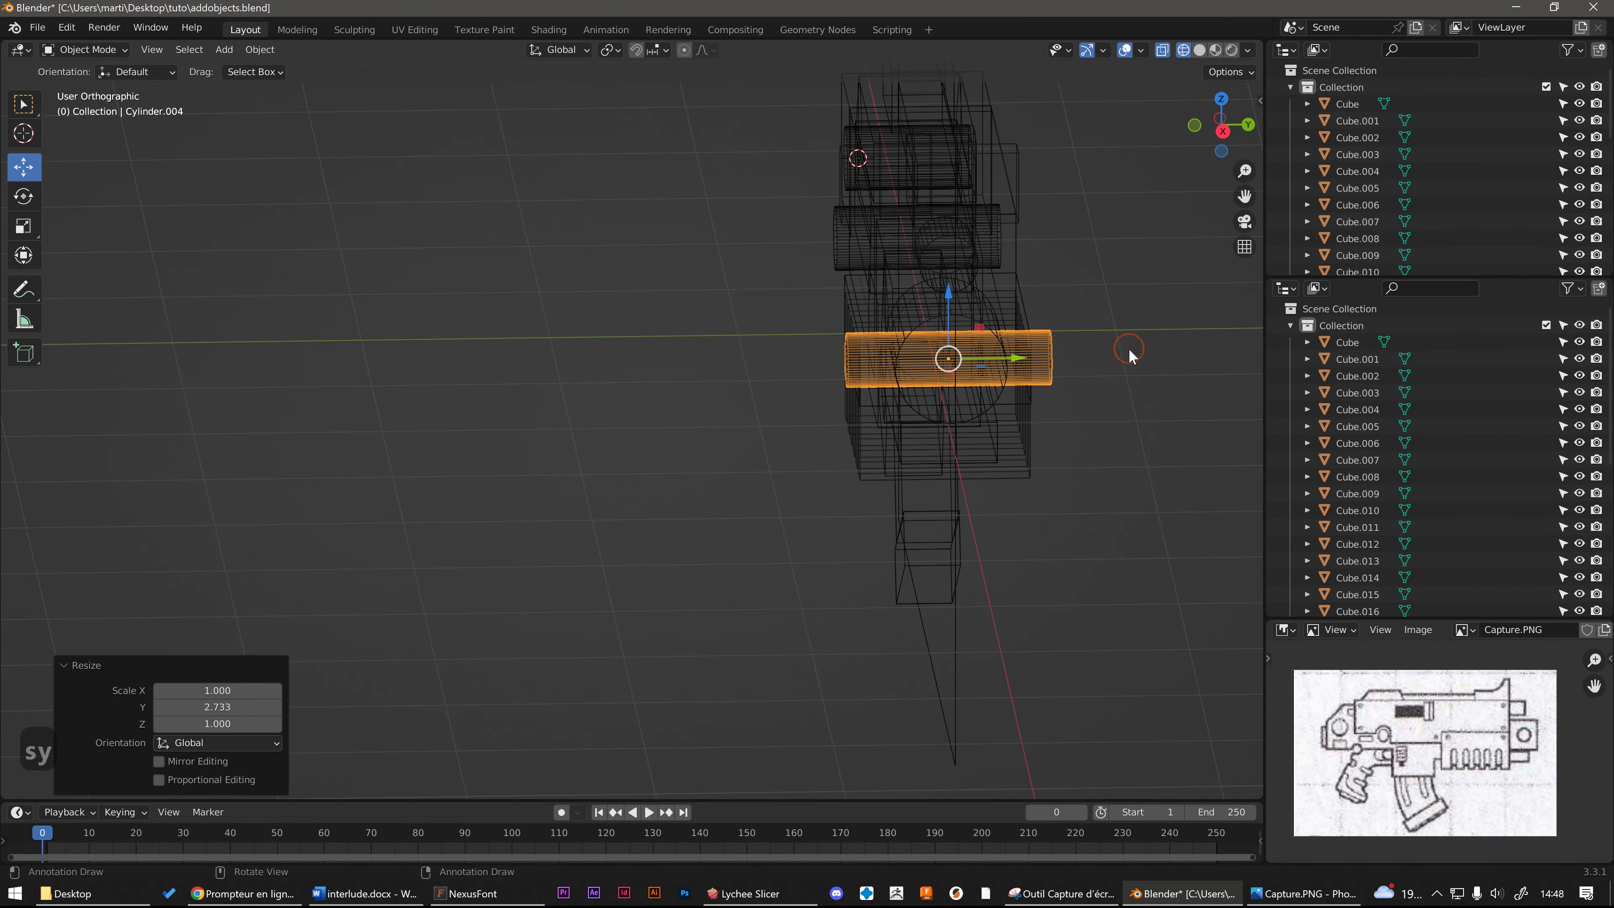
# Step: In solid display, examine how the small cross cylinder intersects the large barrel, selecting each in turn and finishing on the barrel
pyautogui.click(1198, 50)
pyautogui.moveTo(954, 267)
pyautogui.mouseDown(button='middle')
pyautogui.moveTo(1012, 274)
pyautogui.moveTo(998, 315)
pyautogui.mouseUp(button='middle')
pyautogui.scroll(3, 998, 314)
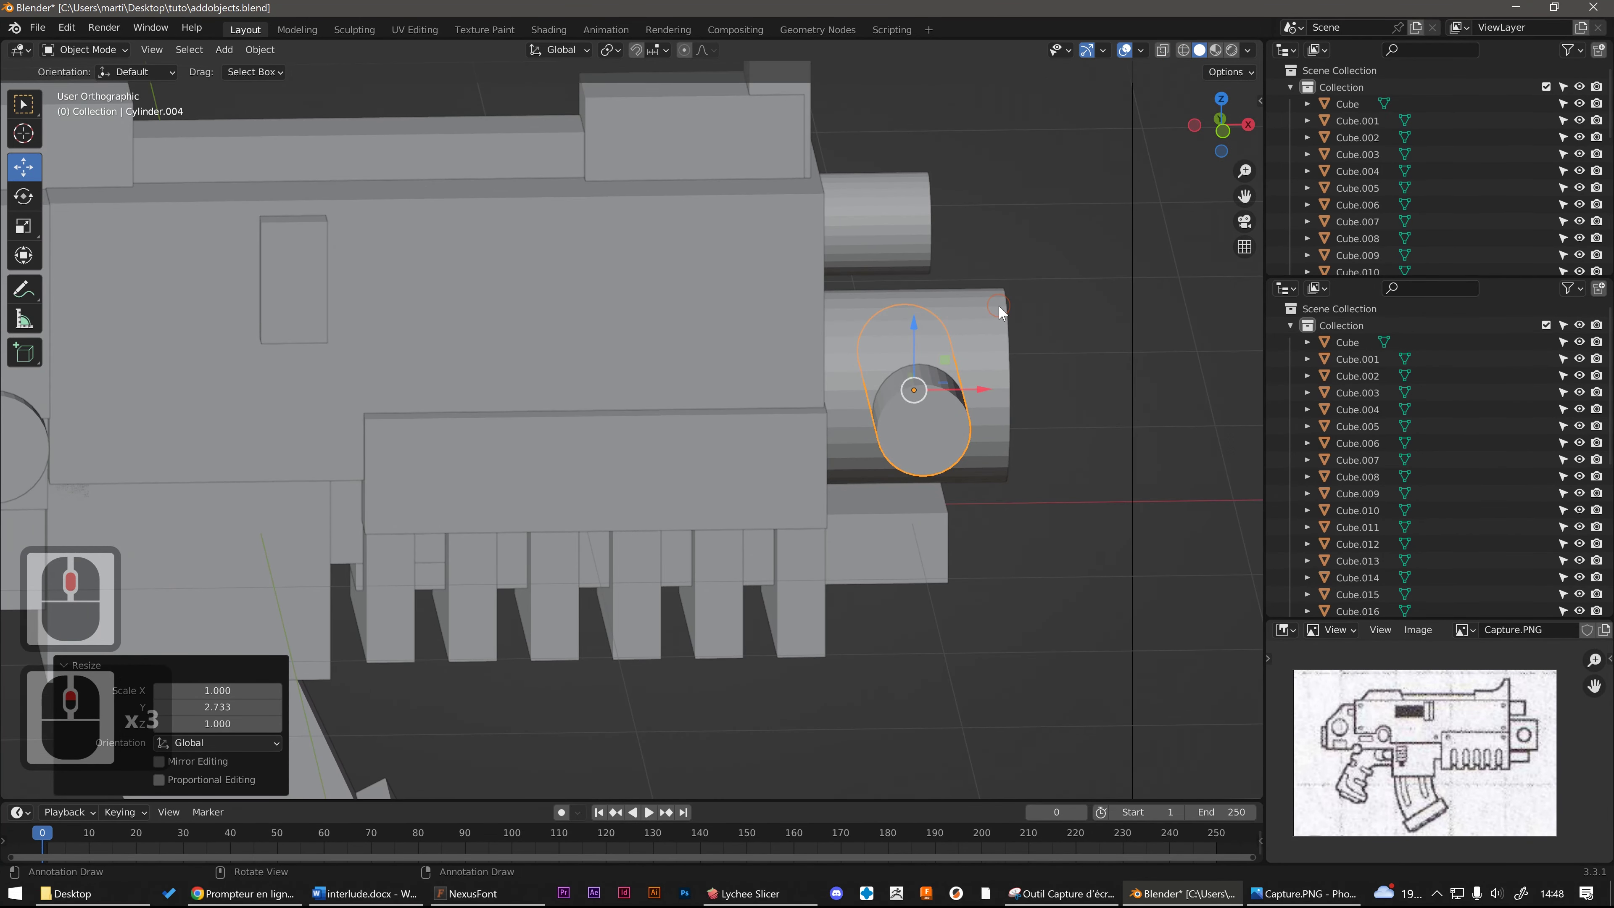
pyautogui.click(999, 304)
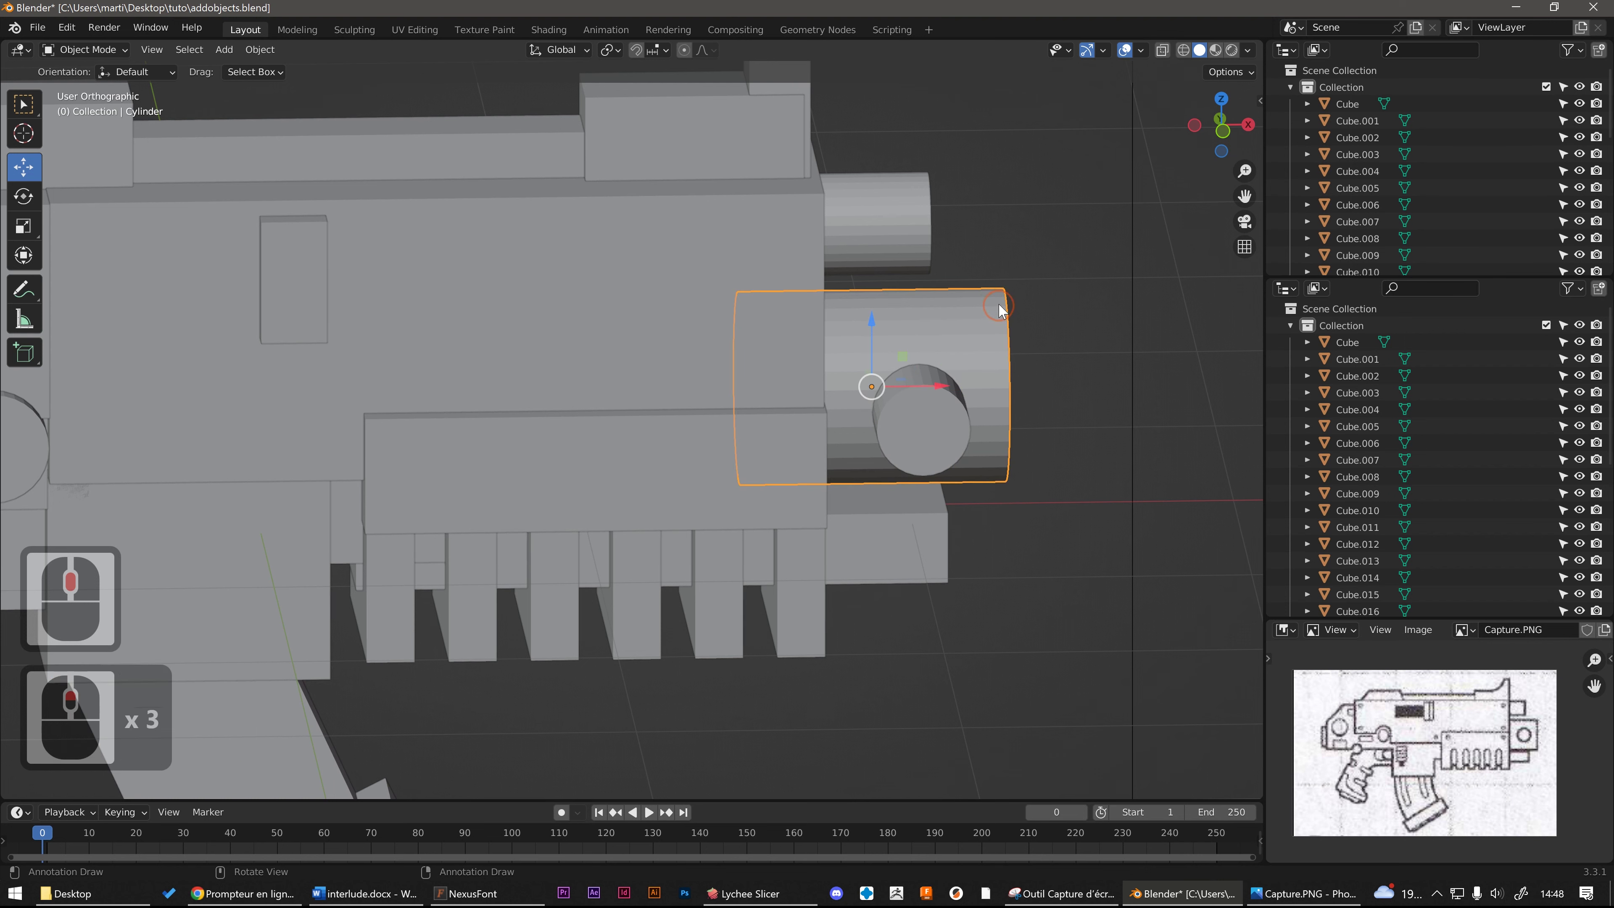
pyautogui.click(944, 399)
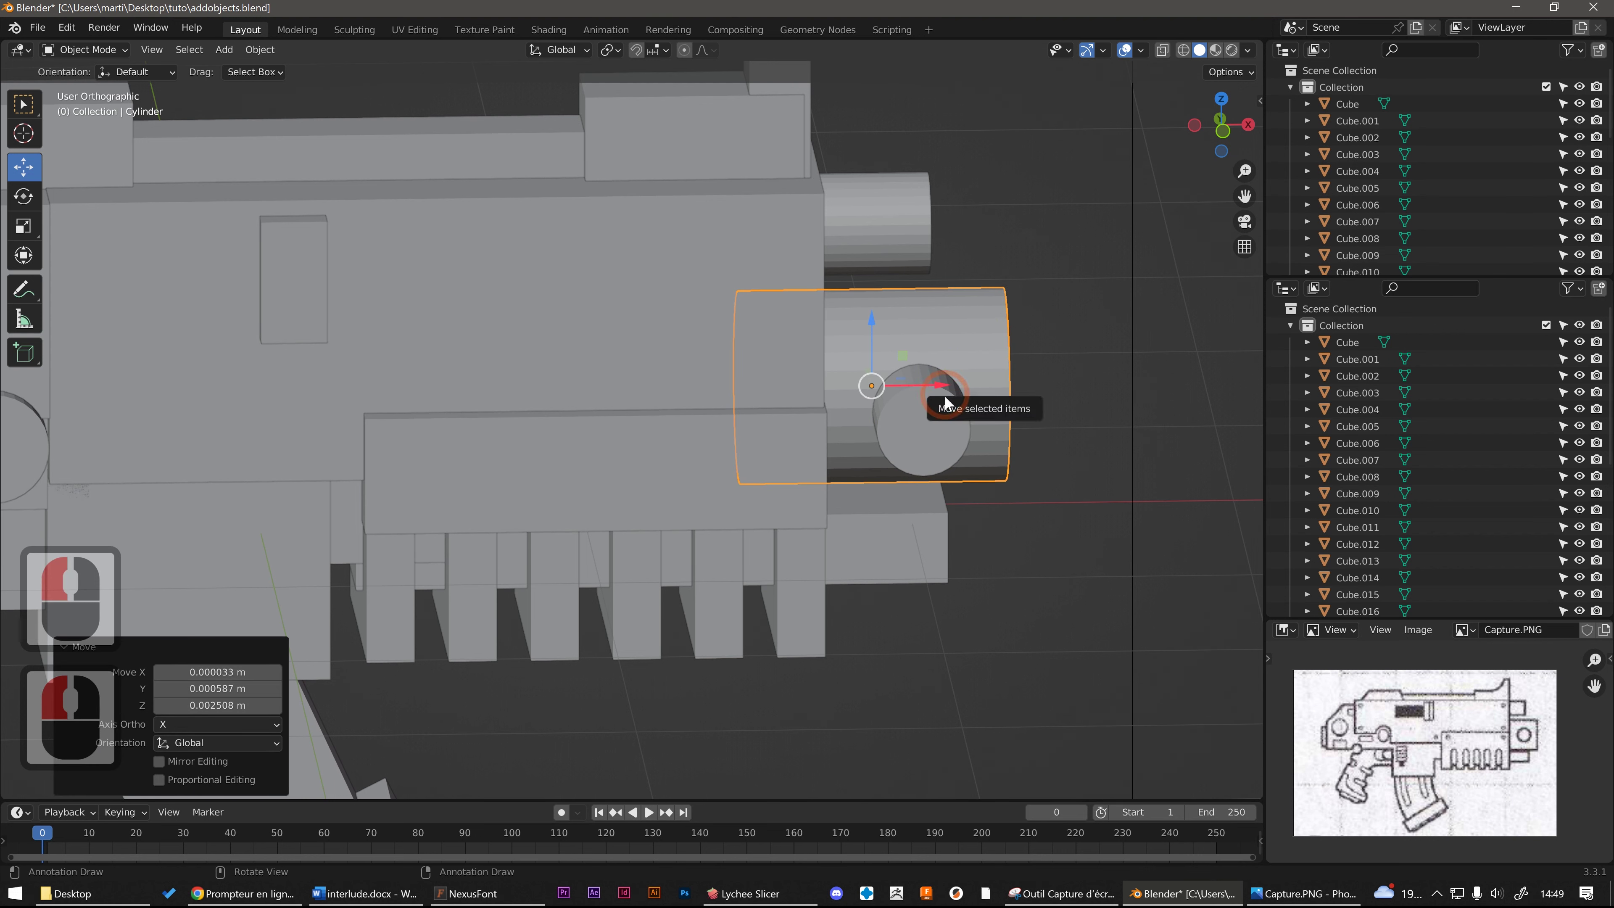
pyautogui.click(947, 405)
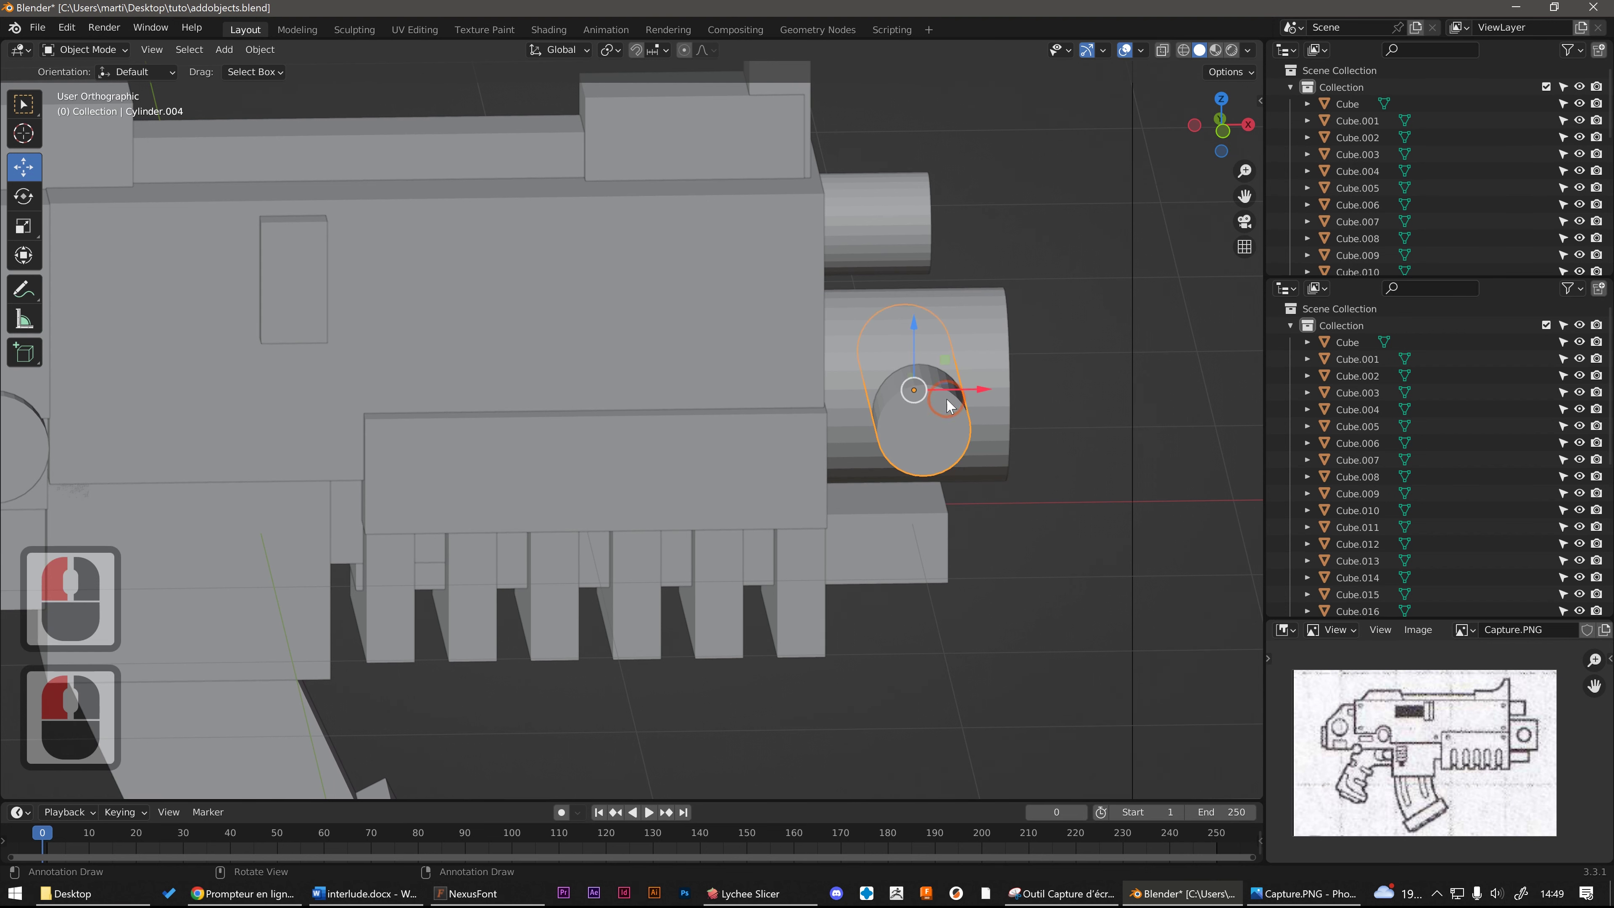
pyautogui.click(985, 315)
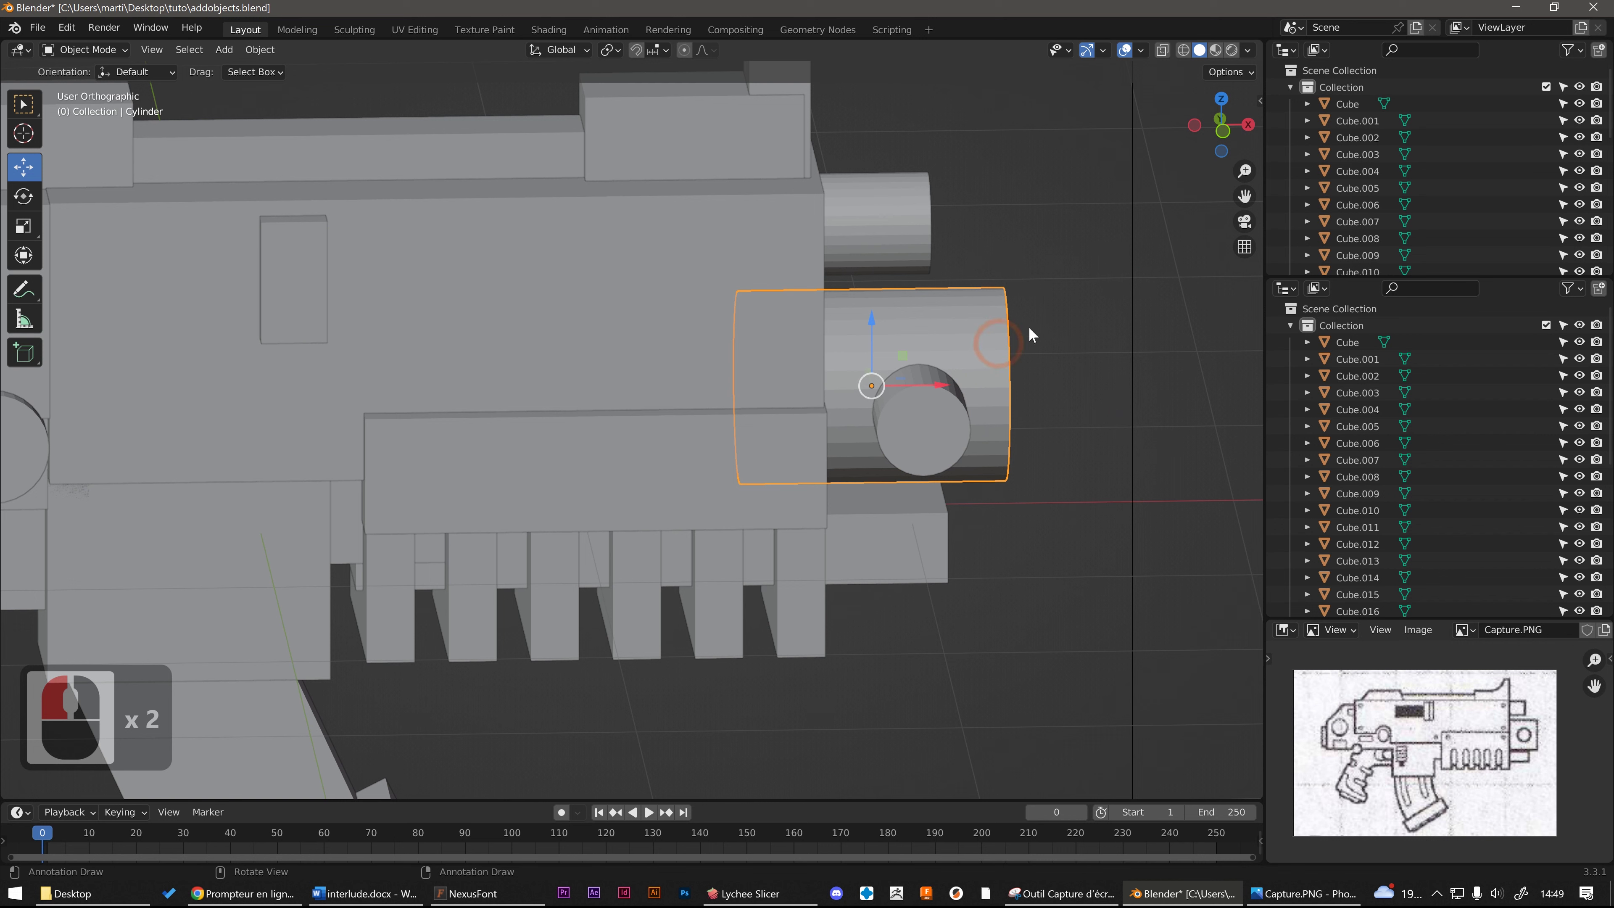
# Step: Change the second outliner into a Properties editor and add a Boolean Difference modifier to the large barrel, using the small cross cylinder as cutter
pyautogui.click(1291, 288)
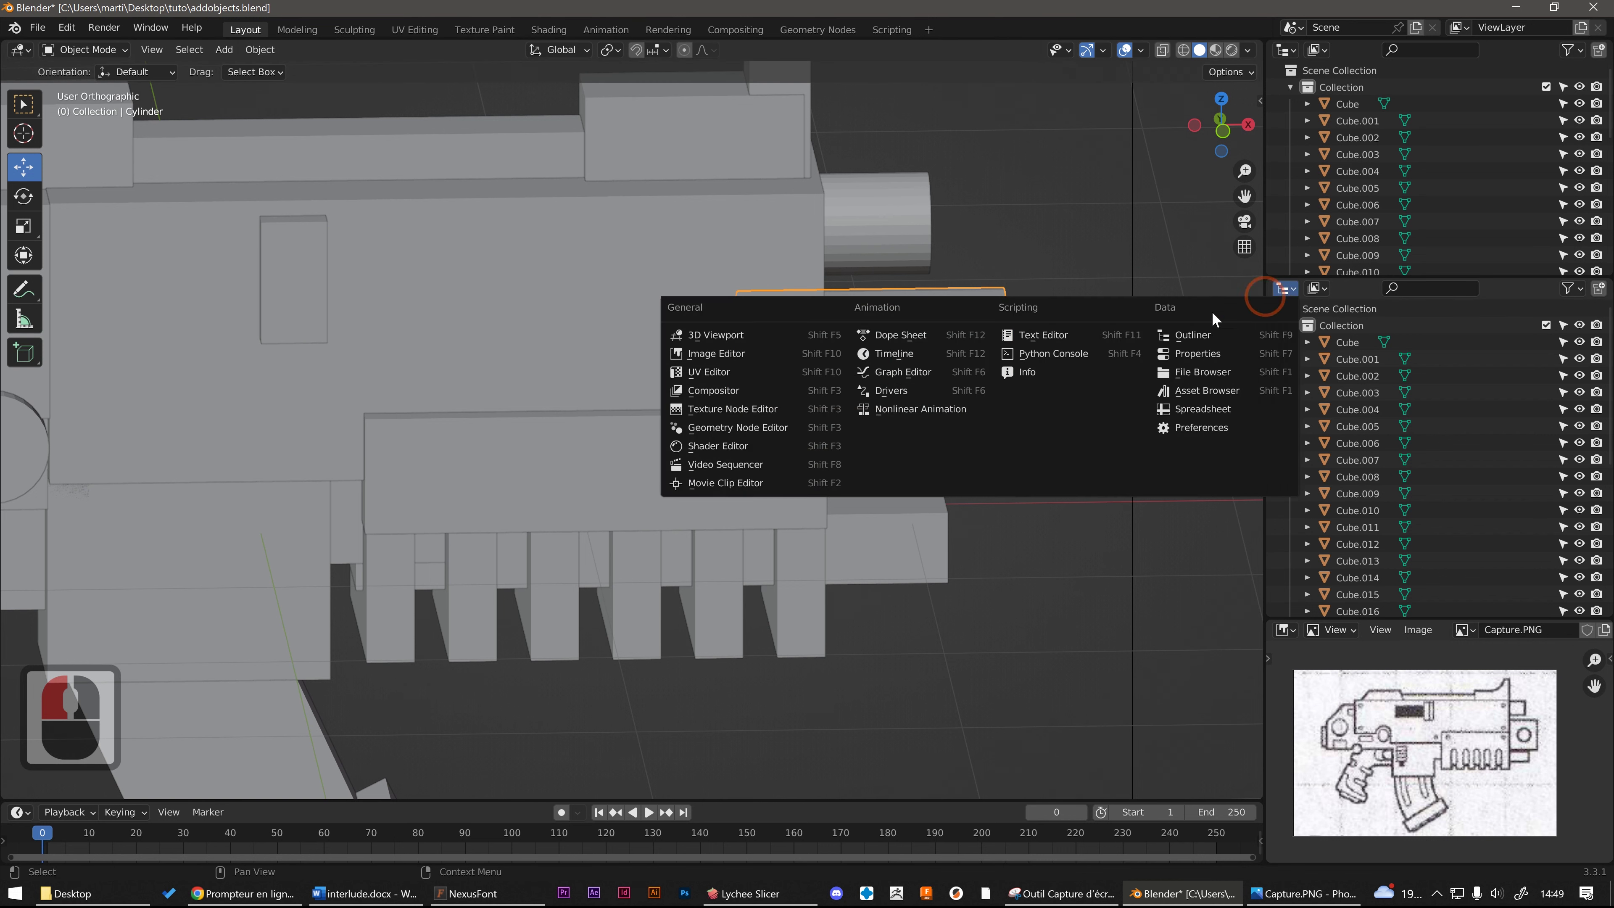
pyautogui.click(1188, 356)
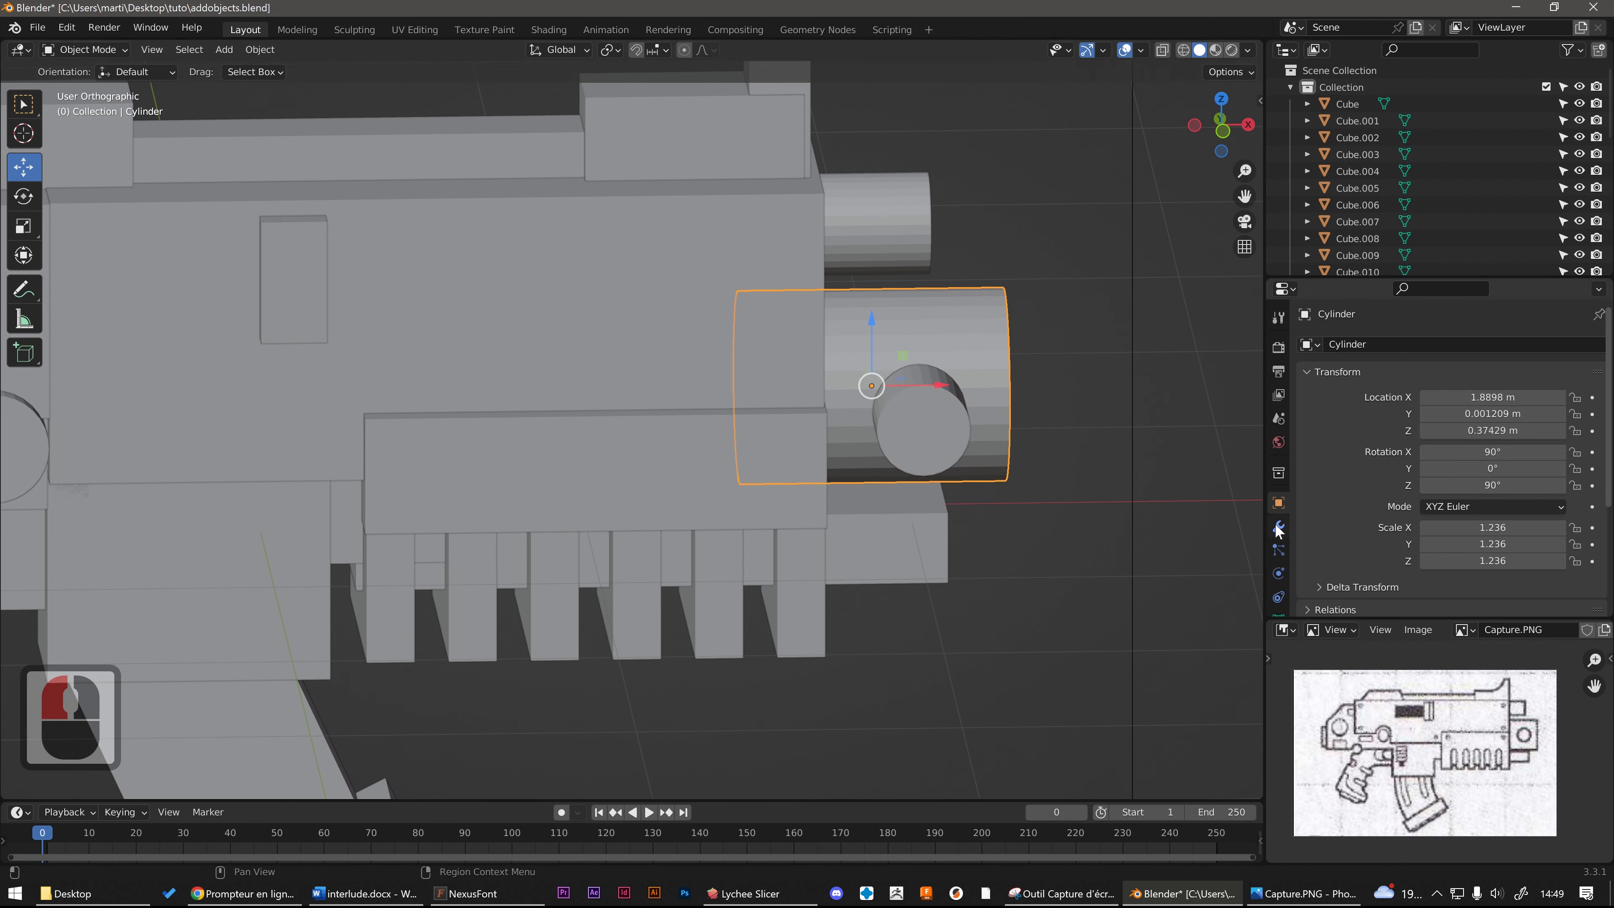
pyautogui.click(1279, 530)
pyautogui.click(1341, 344)
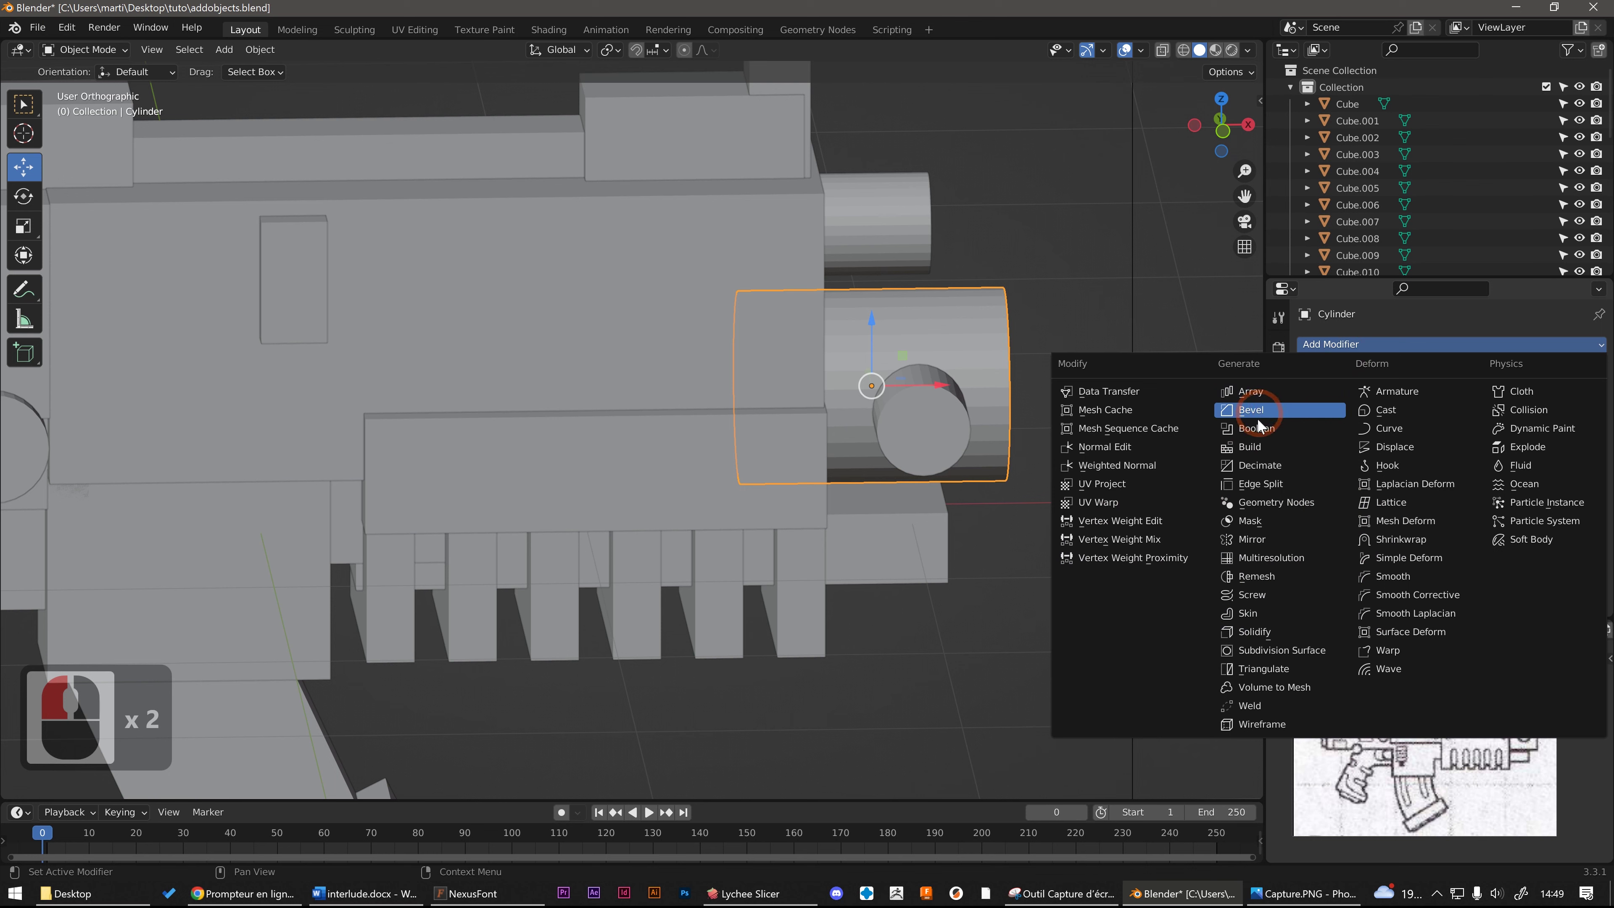
pyautogui.click(1257, 428)
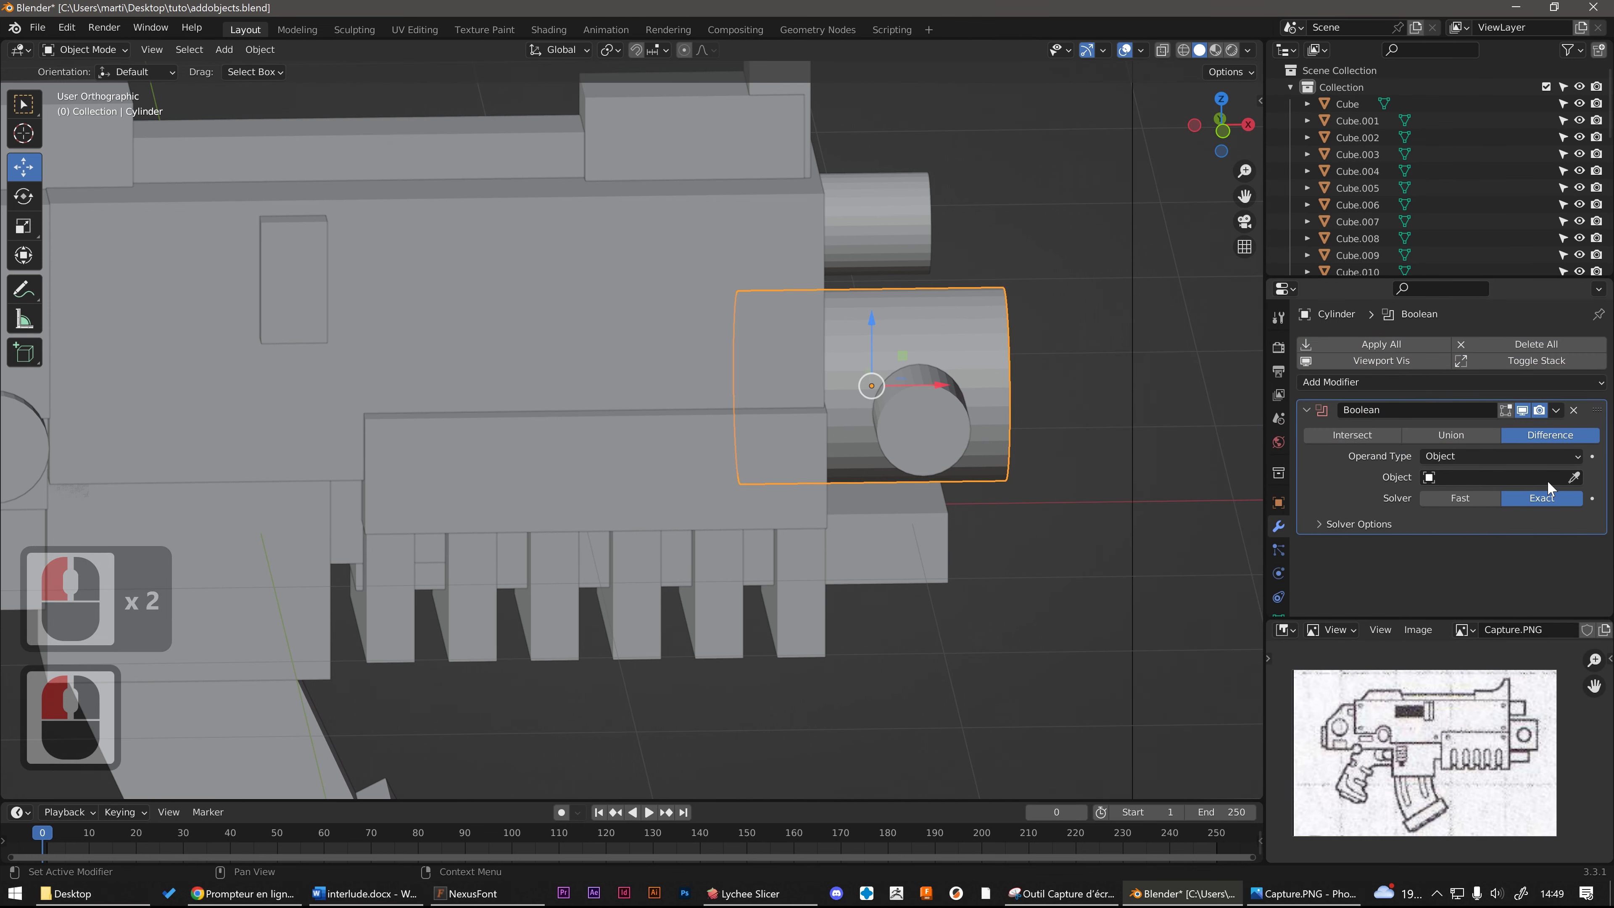
pyautogui.click(1574, 477)
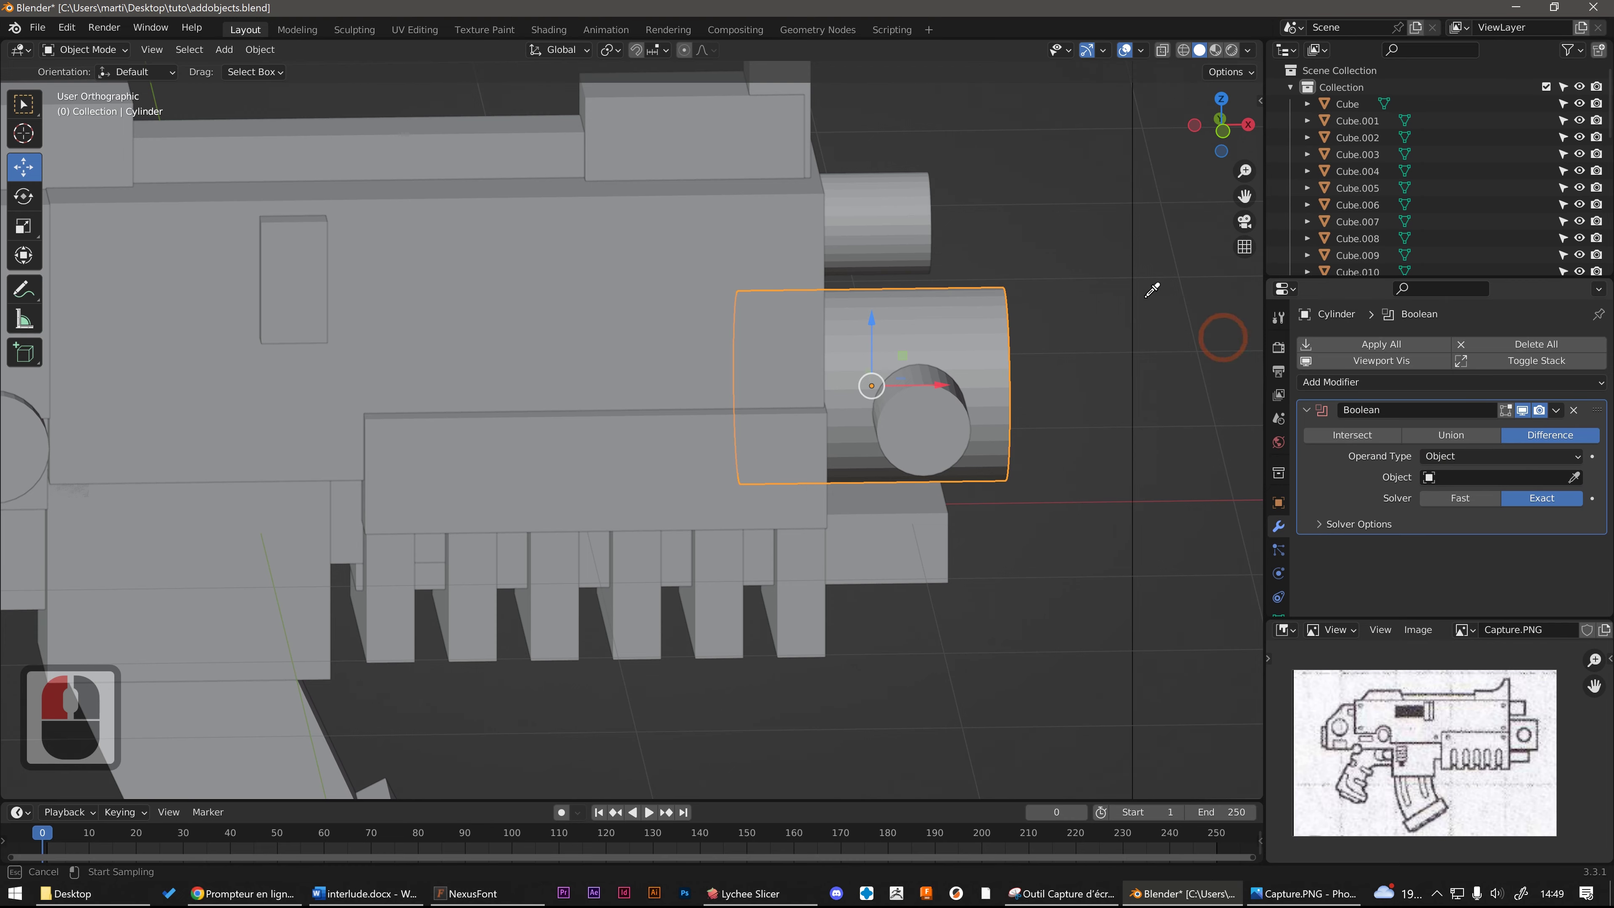
pyautogui.click(951, 406)
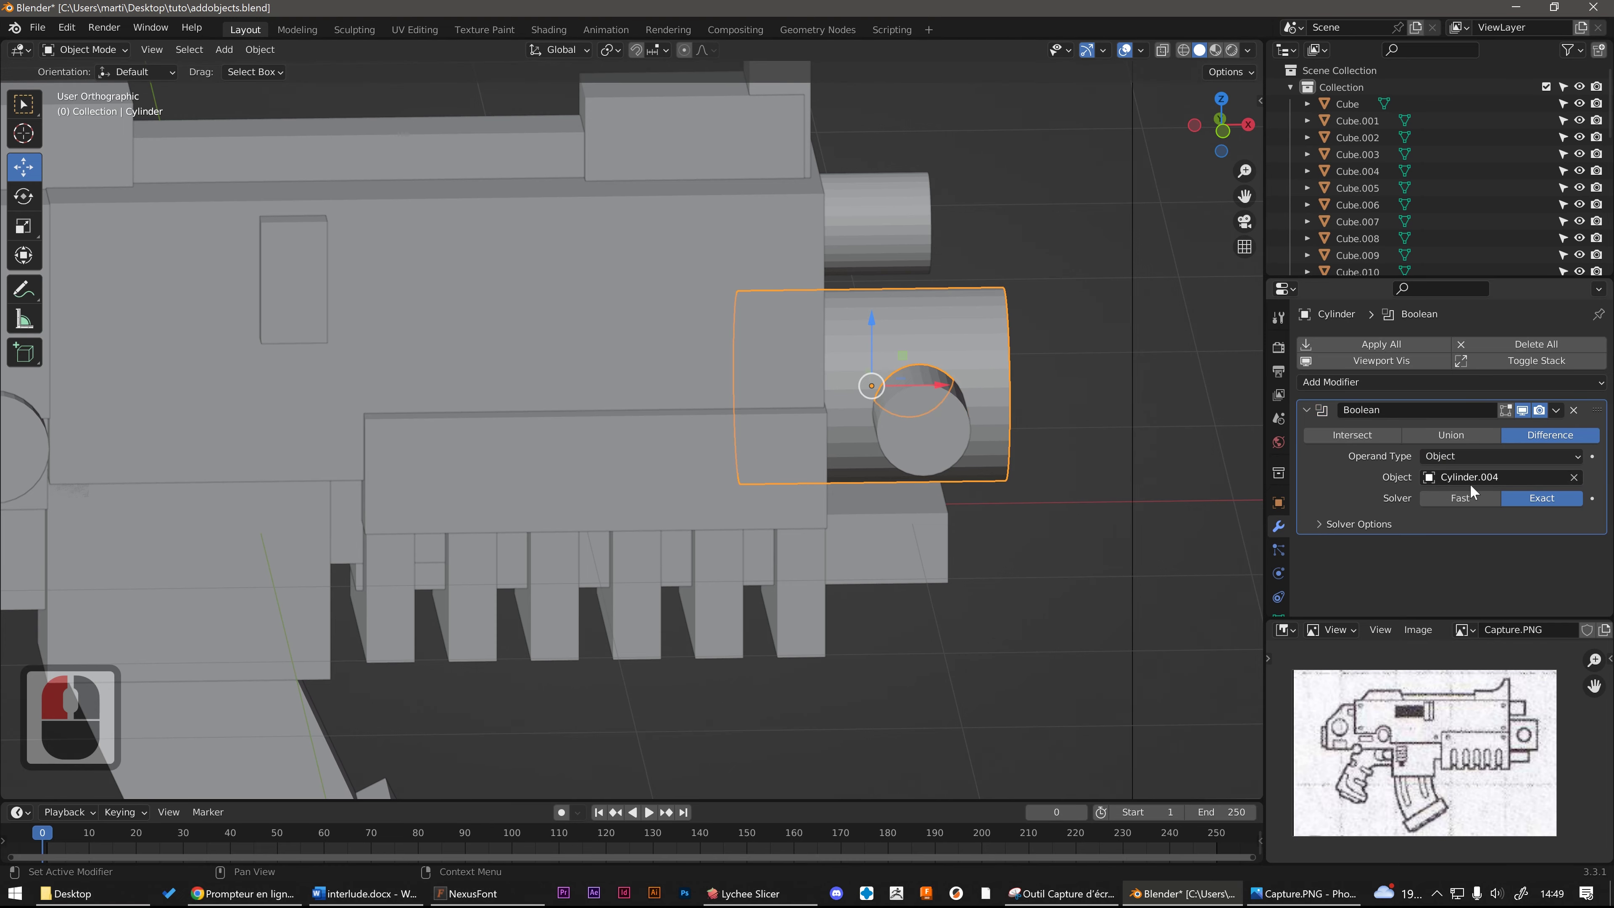
# Step: Hide the small cross cylinder and inspect the hole cut through the barrel on the whole gun
pyautogui.moveTo(951, 406); pyautogui.dragTo(987, 382, button='middle')
pyautogui.click(880, 414)
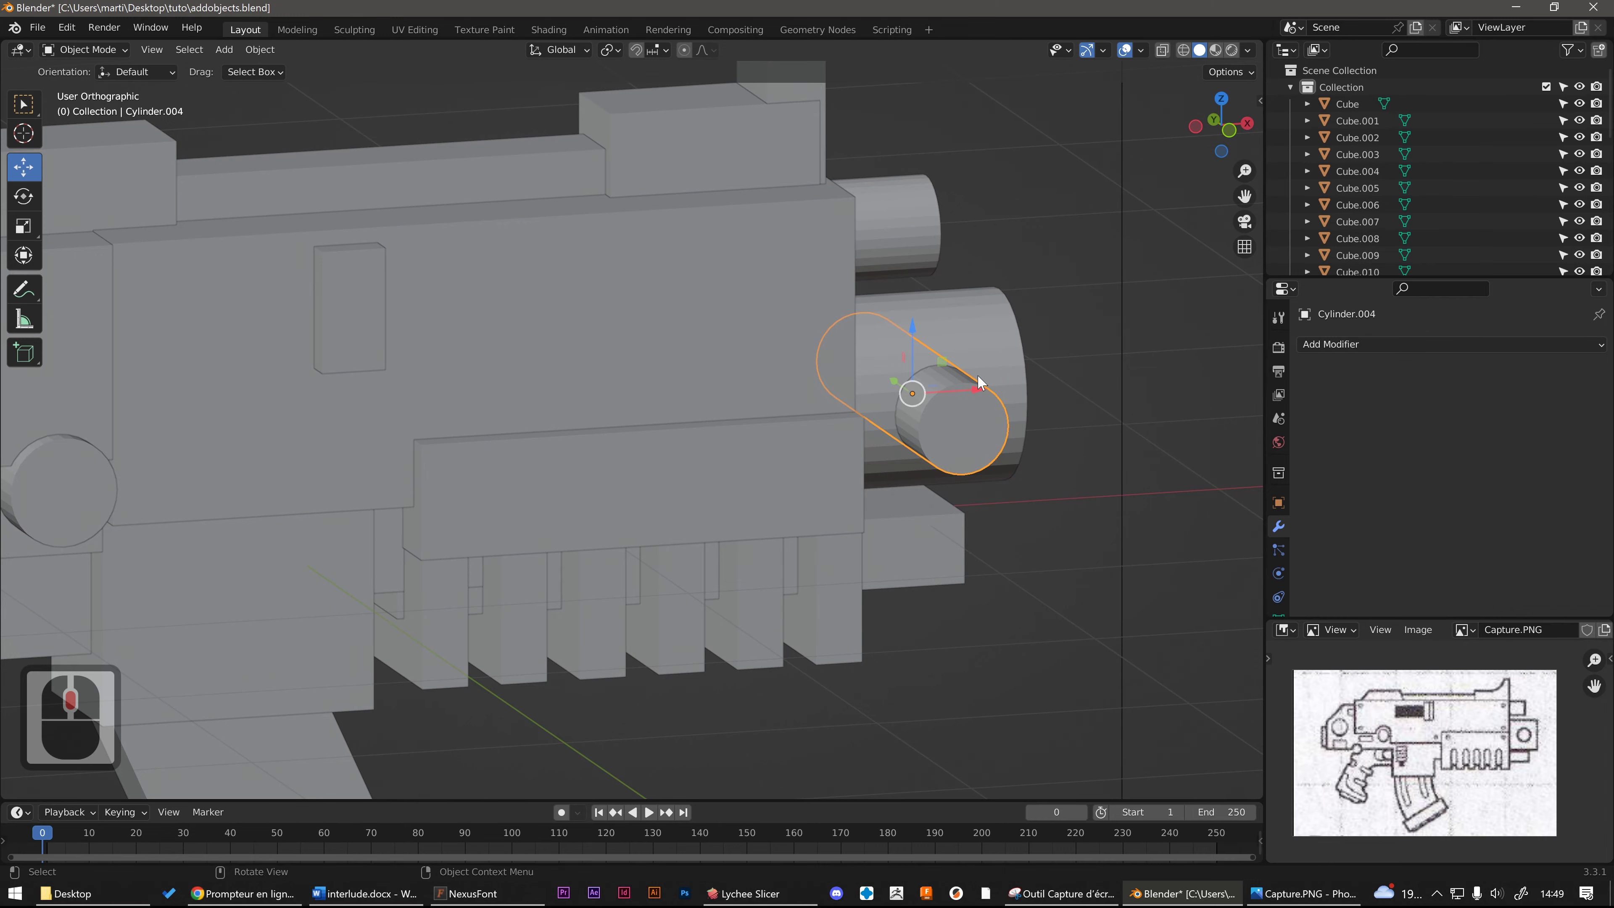
pyautogui.press('h')
pyautogui.scroll(-6, 972, 388)
pyautogui.moveTo(965, 375)
pyautogui.mouseDown(button='middle')
pyautogui.moveTo(835, 354)
pyautogui.moveTo(854, 394)
pyautogui.moveTo(969, 379)
pyautogui.moveTo(946, 397)
pyautogui.mouseUp(button='middle')
pyautogui.scroll(-3, 940, 399)
pyautogui.scroll(3, 936, 400)
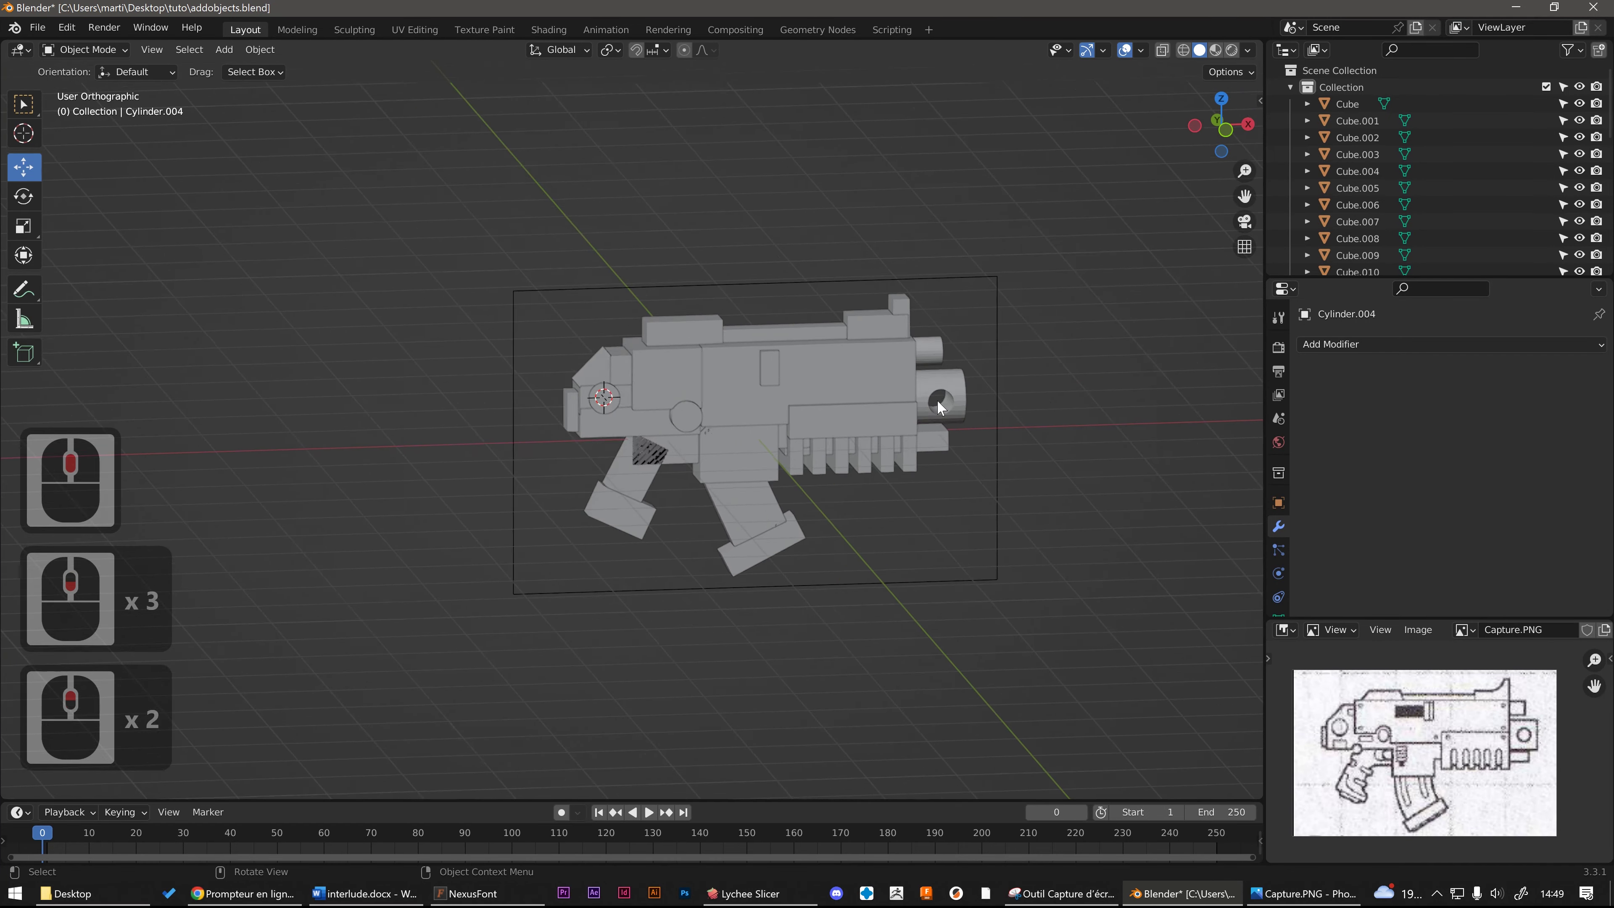
pyautogui.middleClick(928, 375)
pyautogui.hotkey('alt', 'F9')
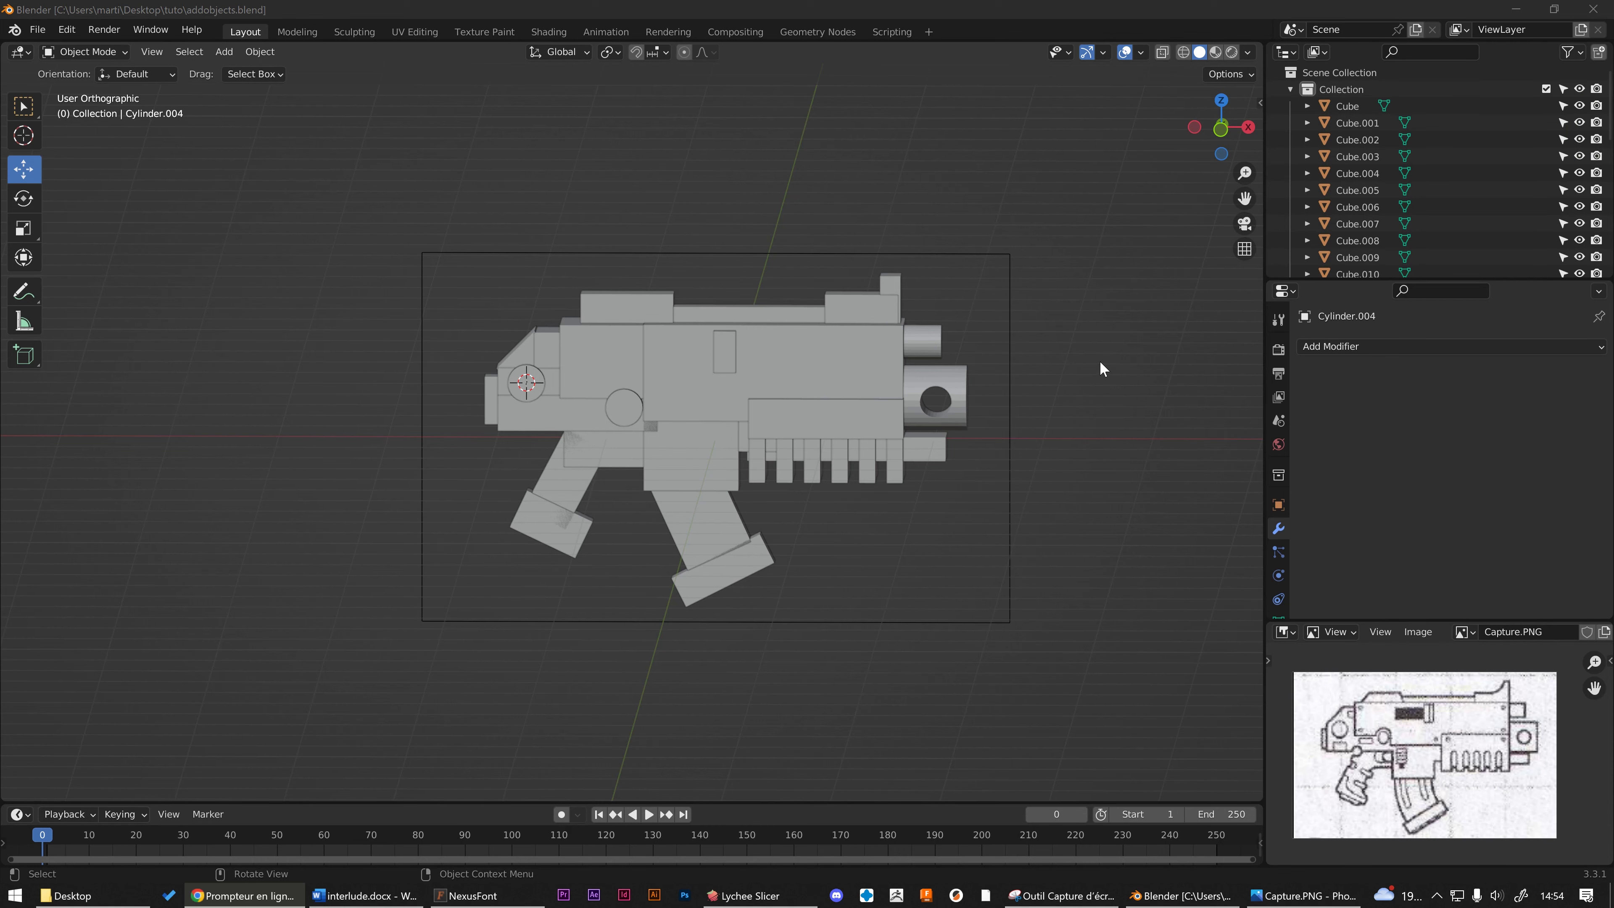
# Step: Switch to a perspective view of the gun and move the 3D cursor away by about 7.1 m in X, 6.57 m in Y and 0.62 m in Z
pyautogui.moveTo(696, 377); pyautogui.dragTo(750, 356, button='middle')
pyautogui.press('KP_5')
pyautogui.press('a')
pyautogui.press('g')
pyautogui.click(731, 394)
pyautogui.moveTo(732, 394); pyautogui.dragTo(802, 314, button='middle')
pyautogui.scroll(5, 802, 314)
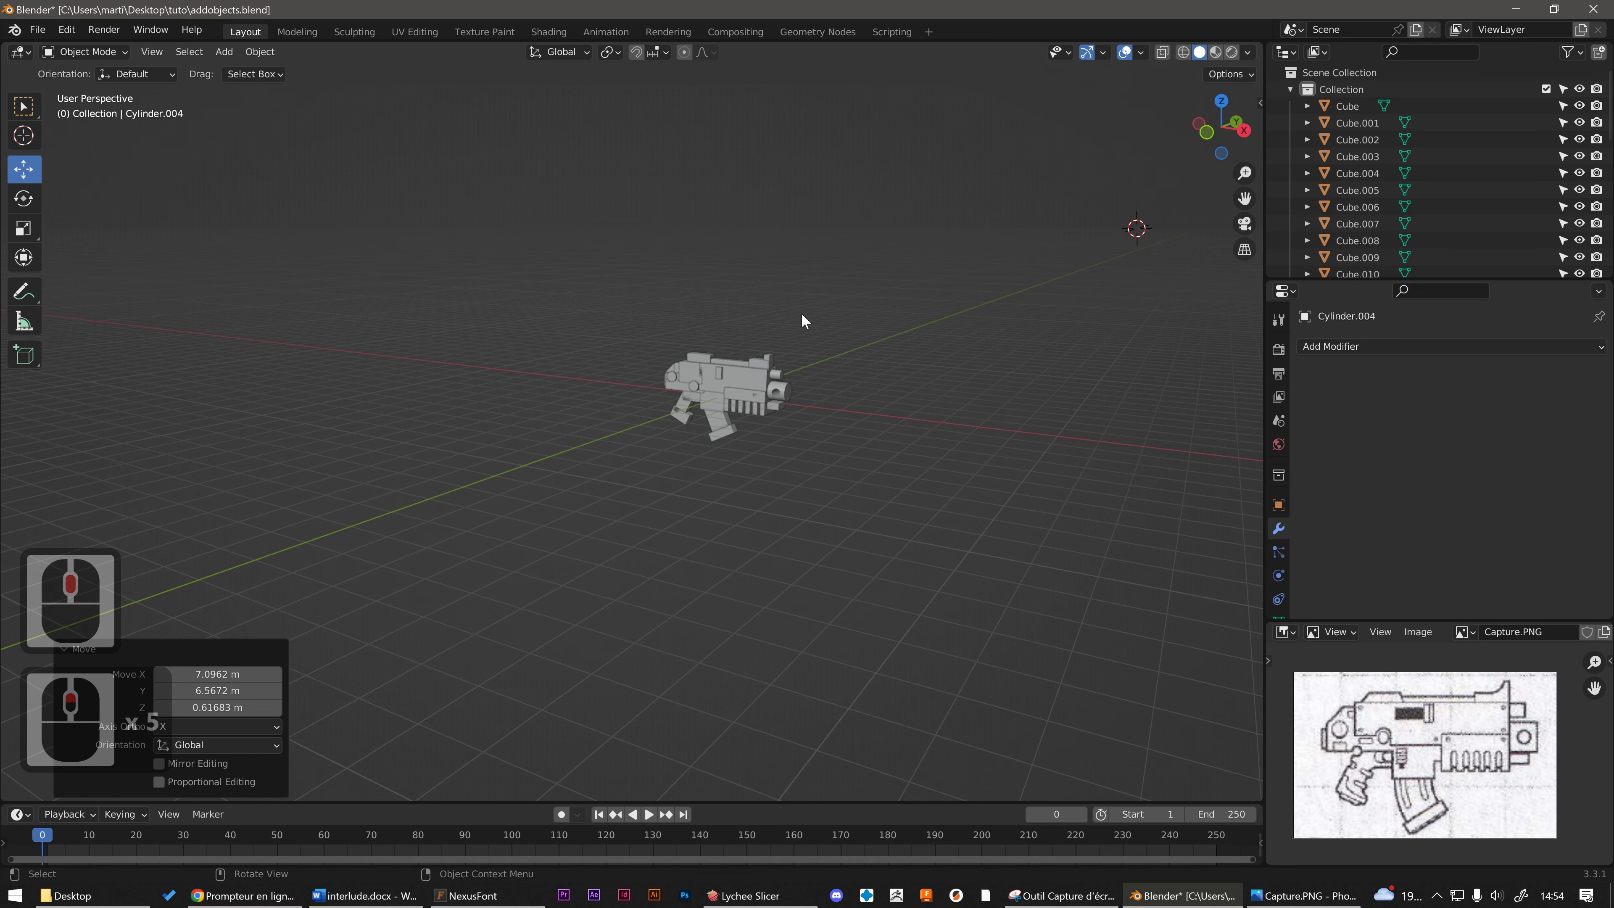
# Step: Select all the gun's parts and export them to the tuto folder as bolter.stl with Selection Only enabled
pyautogui.moveTo(557, 214); pyautogui.dragTo(1024, 612)
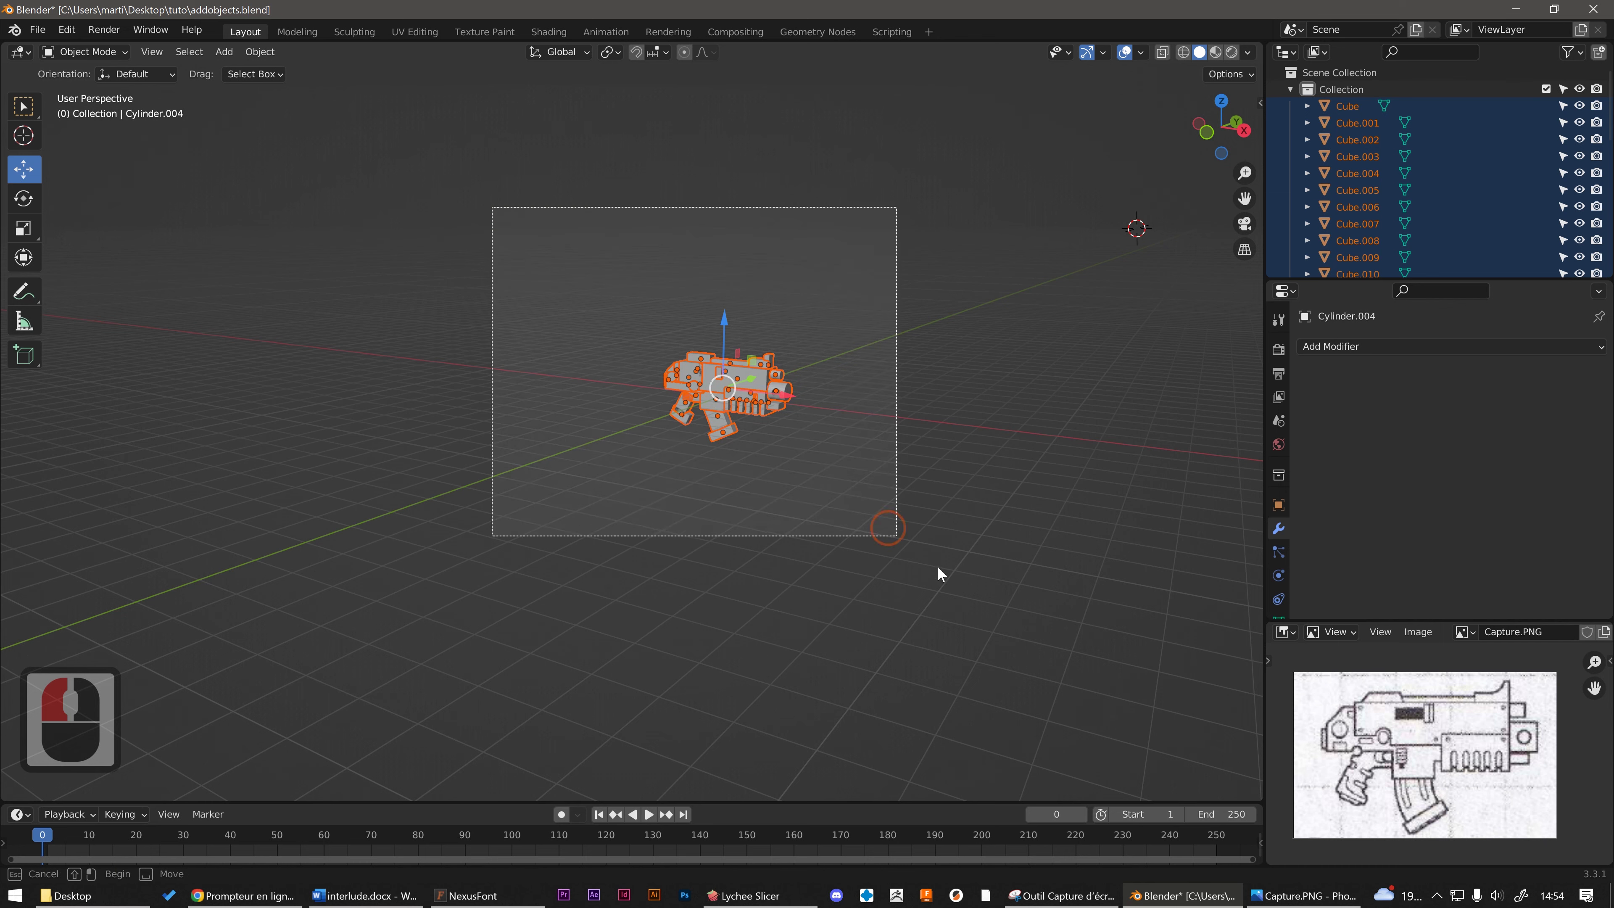
pyautogui.click(38, 30)
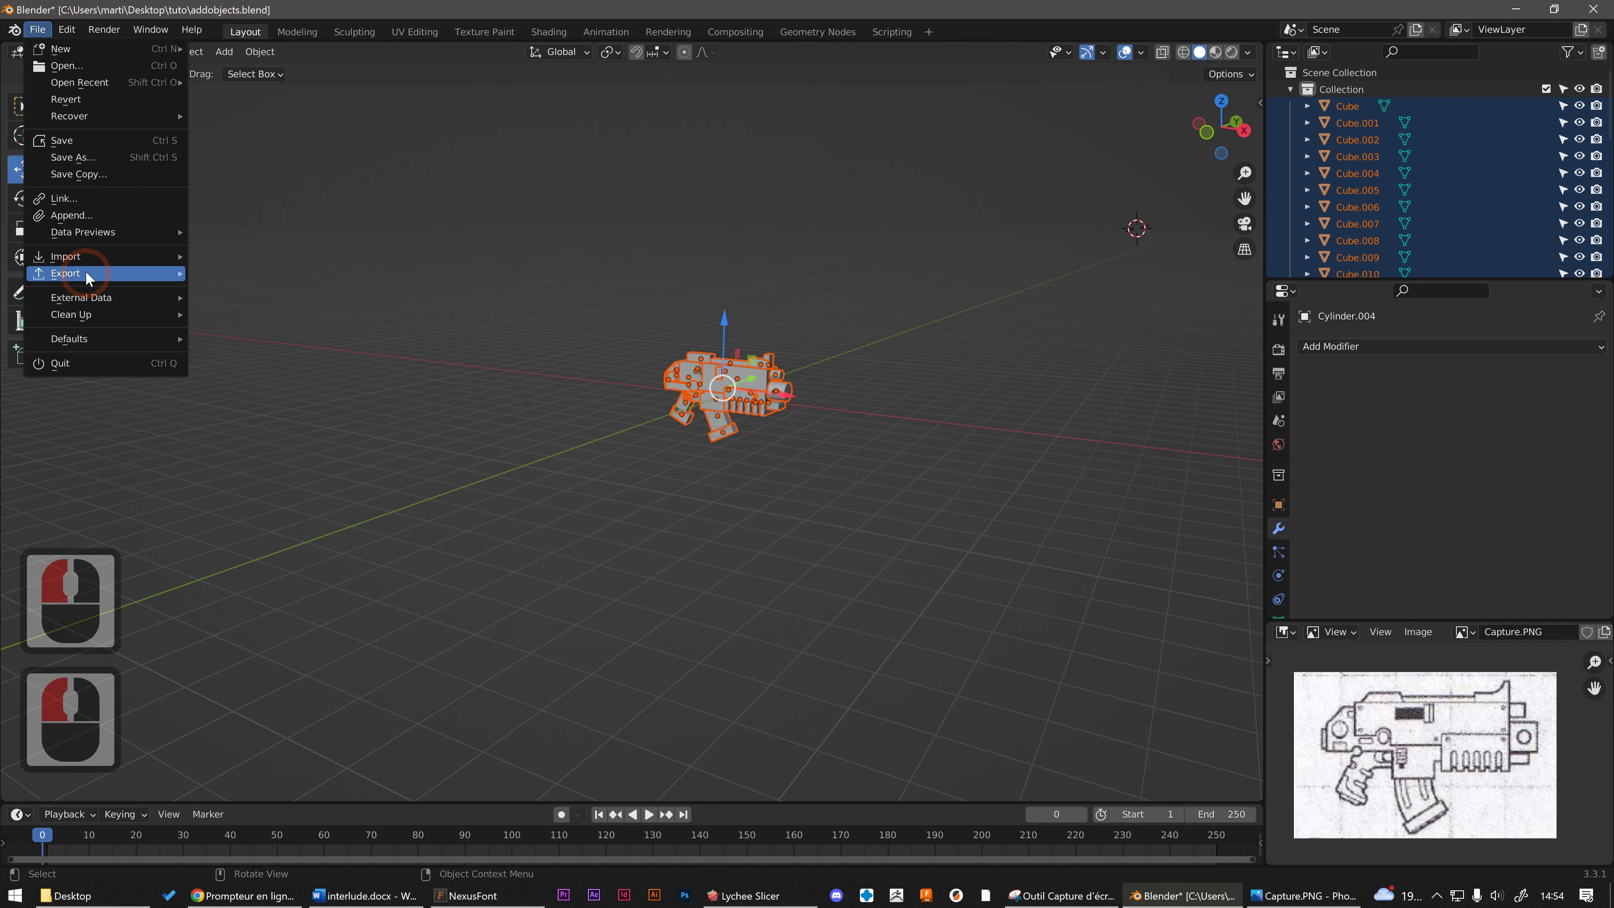
pyautogui.moveTo(86, 273)
pyautogui.click(276, 406)
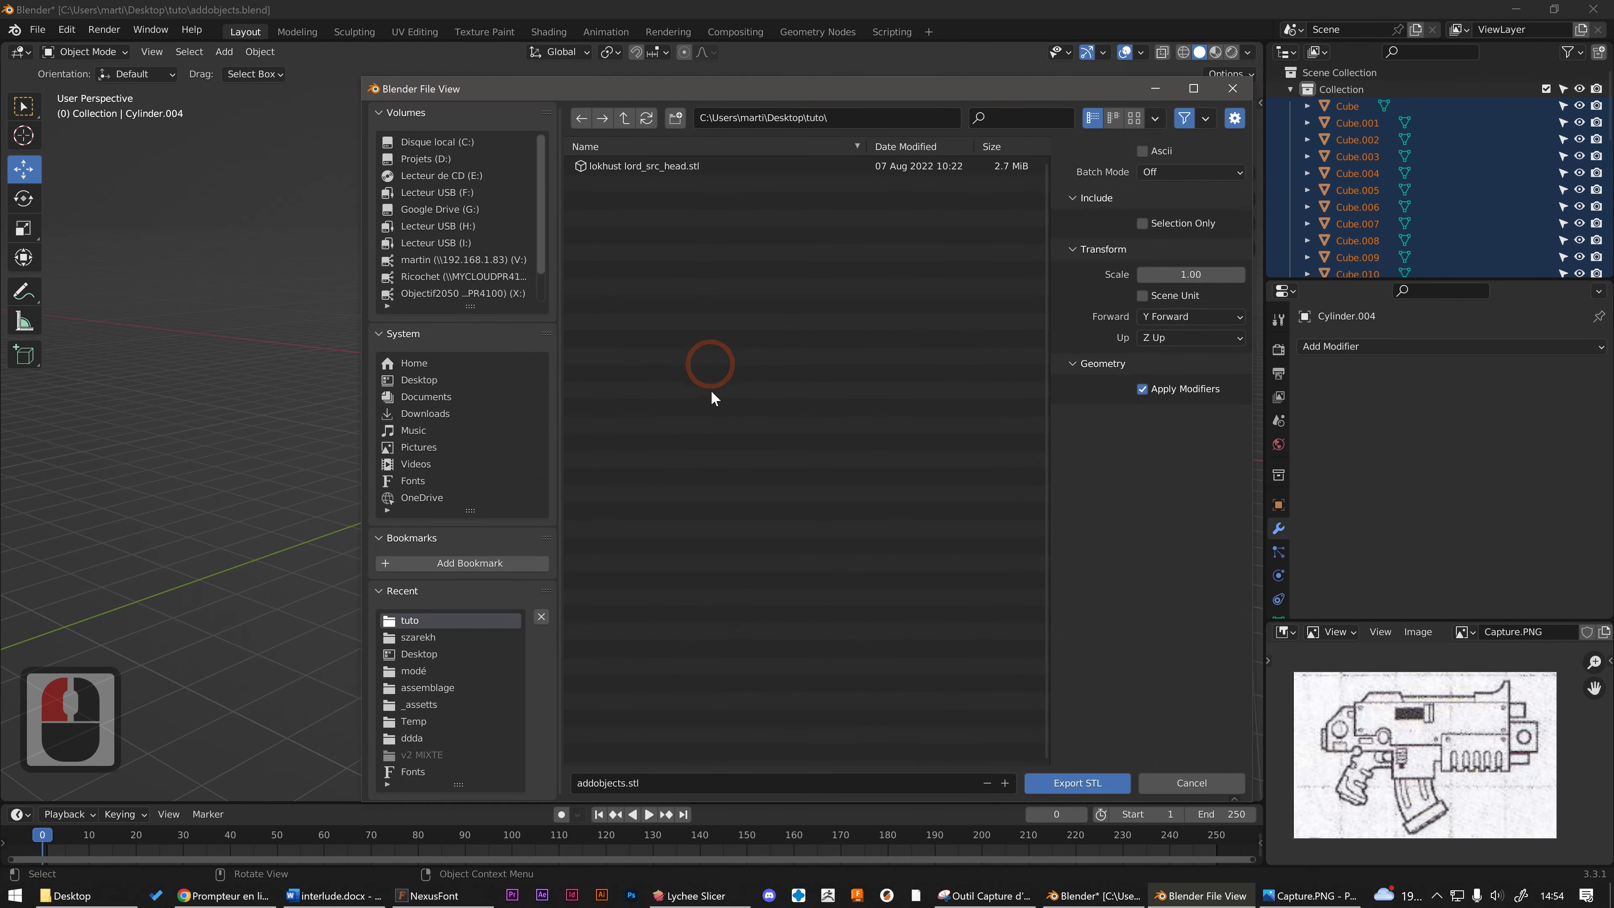
pyautogui.click(685, 783)
pyautogui.write('bolter')
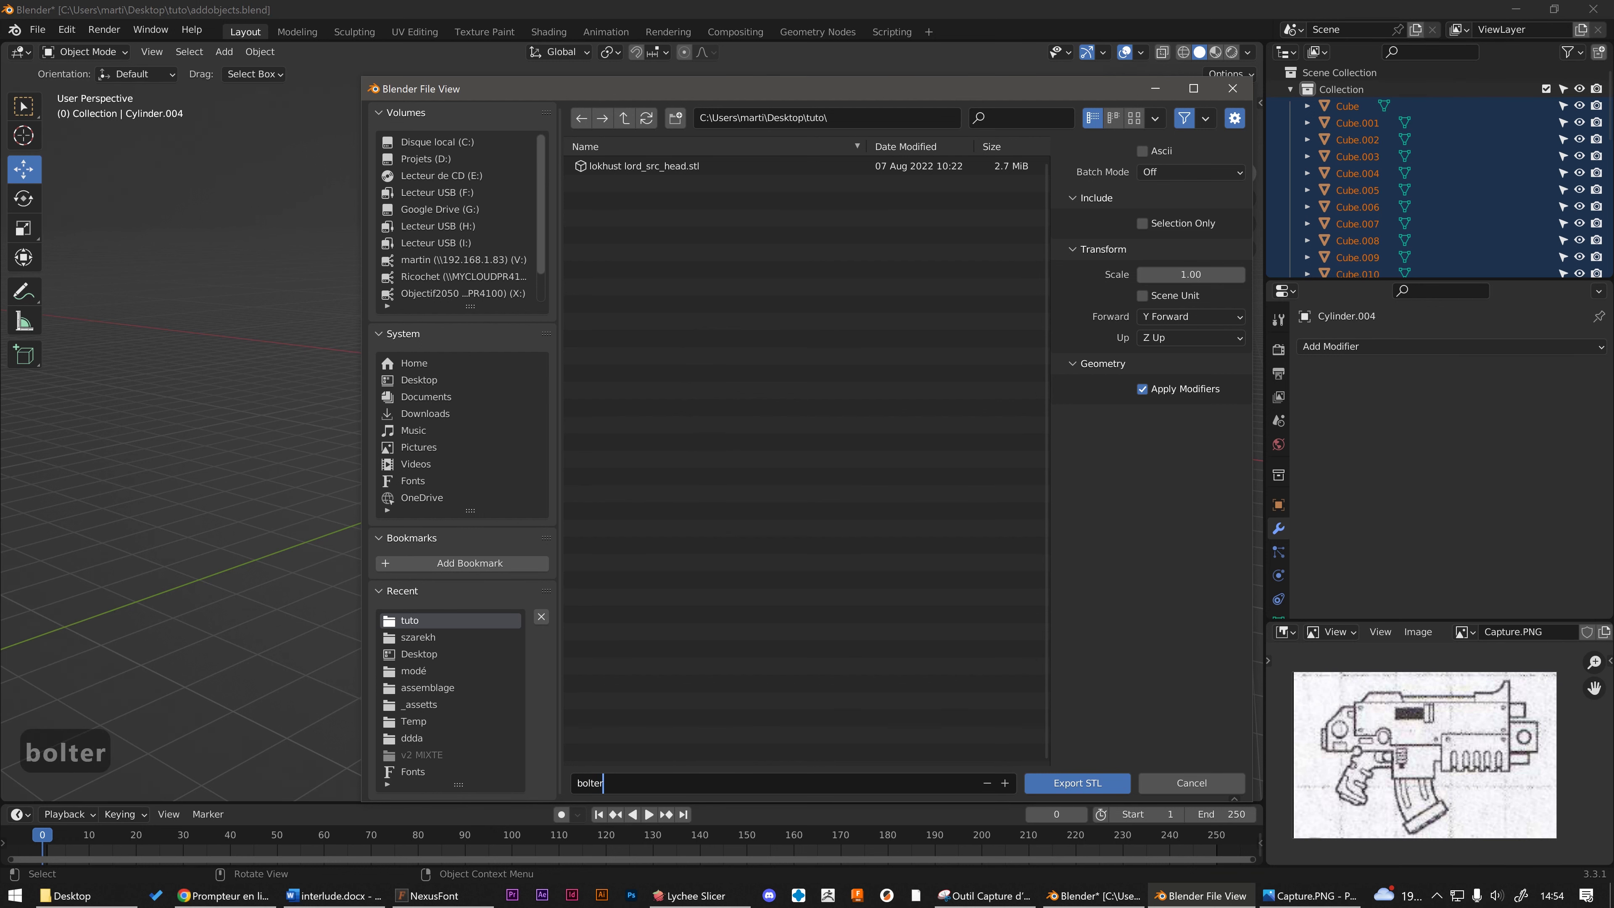
pyautogui.click(1142, 223)
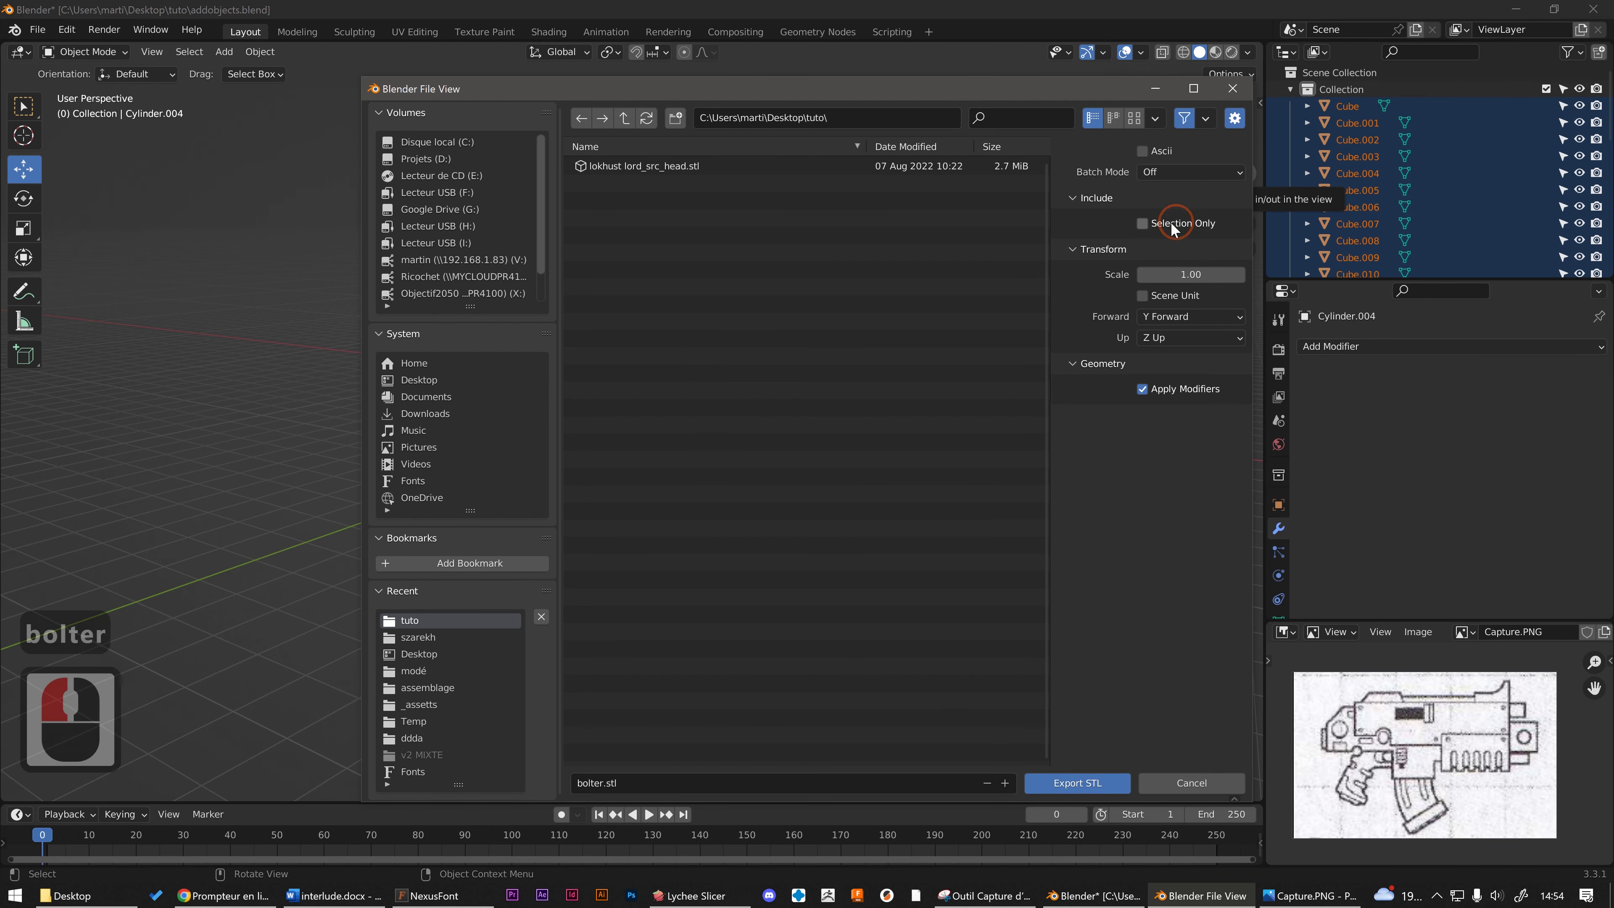
pyautogui.click(1142, 223)
pyautogui.click(1088, 777)
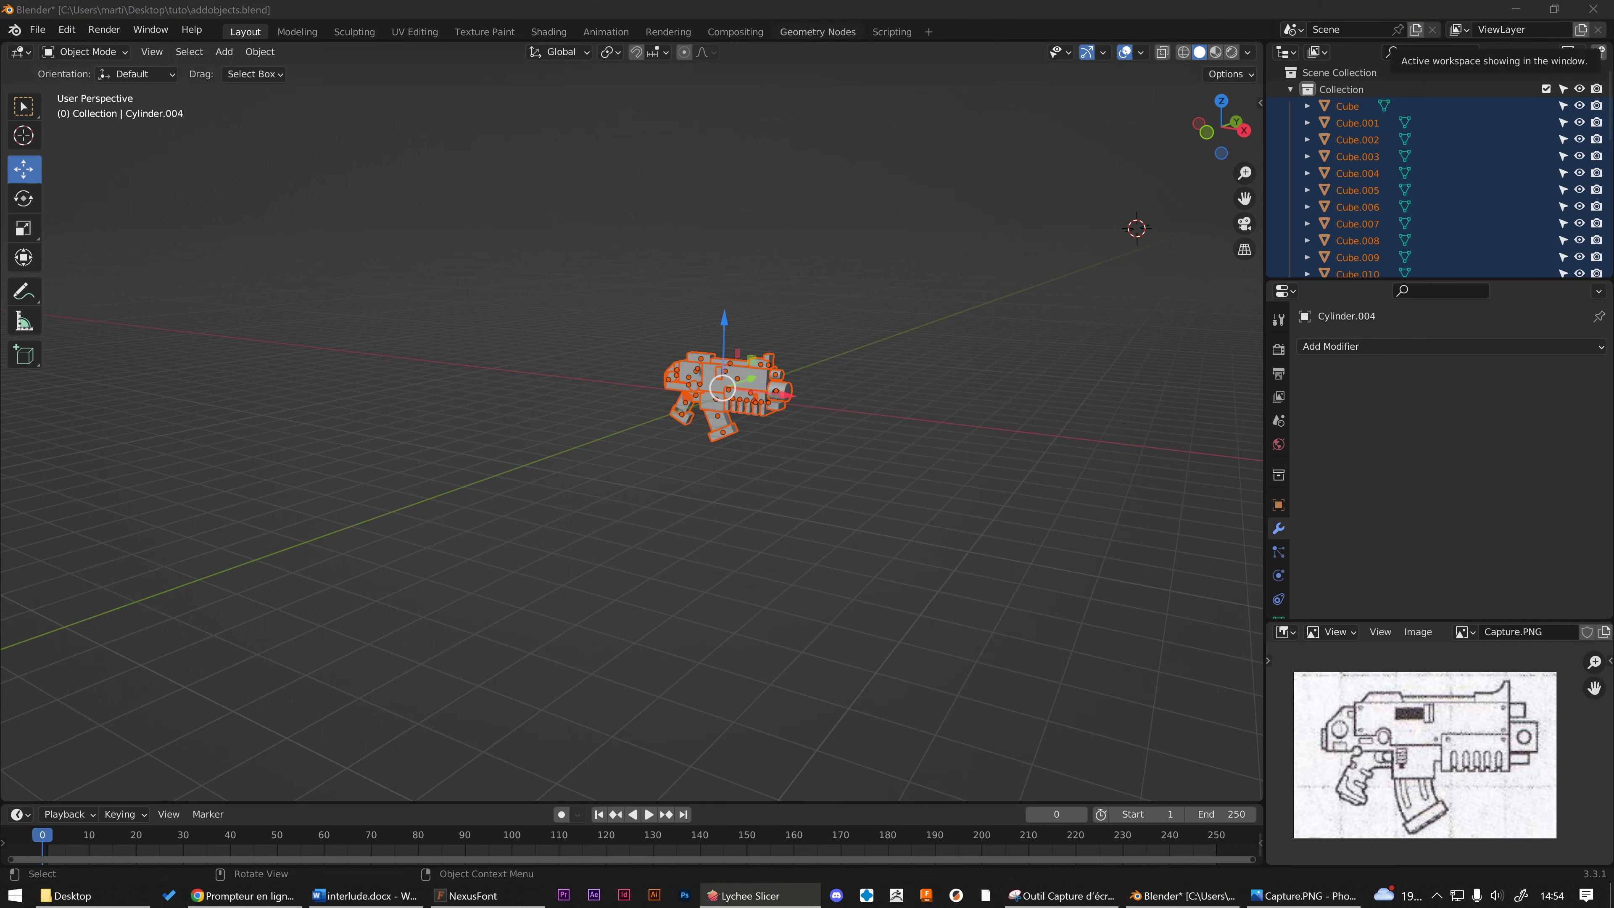
# Step: Switch to Lychee Slicer and import bolter.stl onto the build plate
pyautogui.moveTo(1613, 452); pyautogui.dragTo(742, 6)
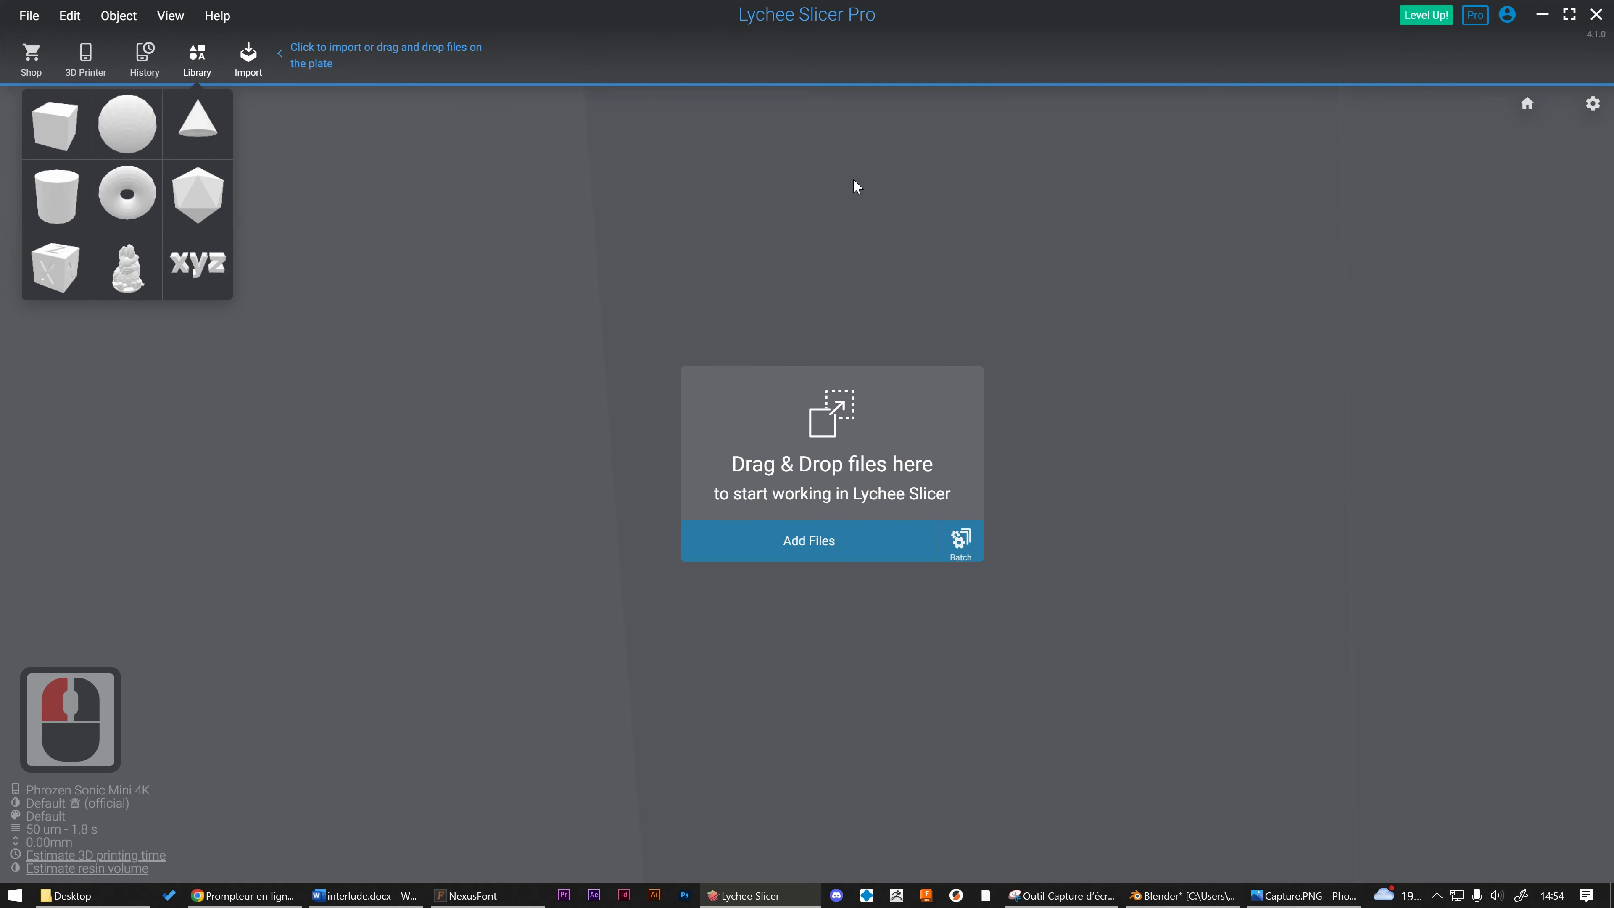
pyautogui.click(804, 536)
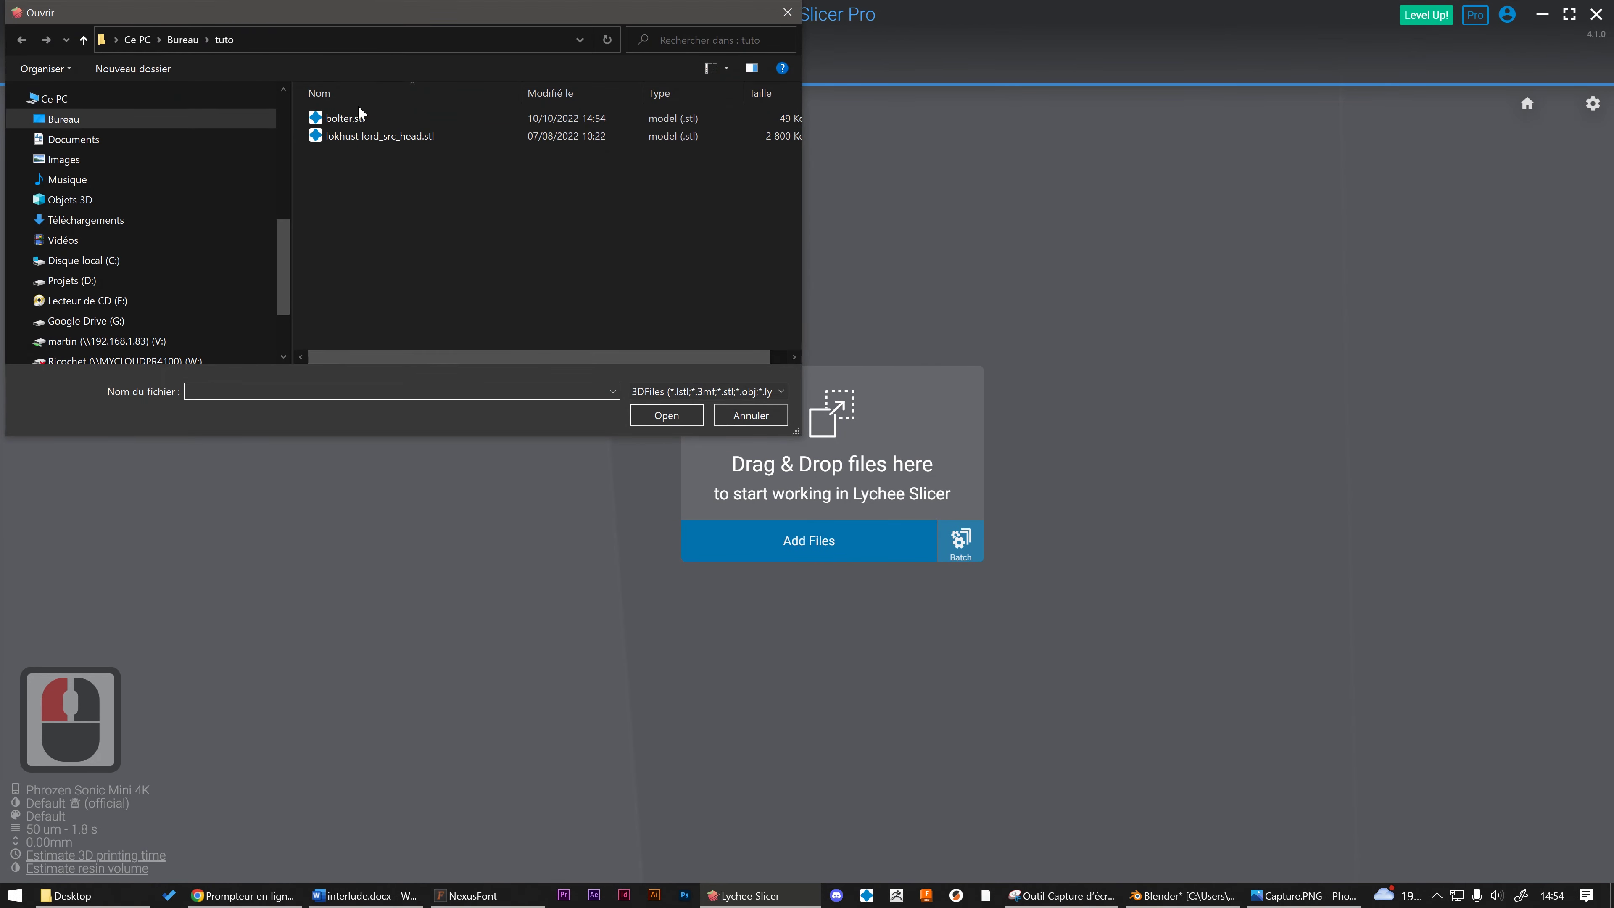
pyautogui.click(363, 137)
pyautogui.doubleClick(364, 137)
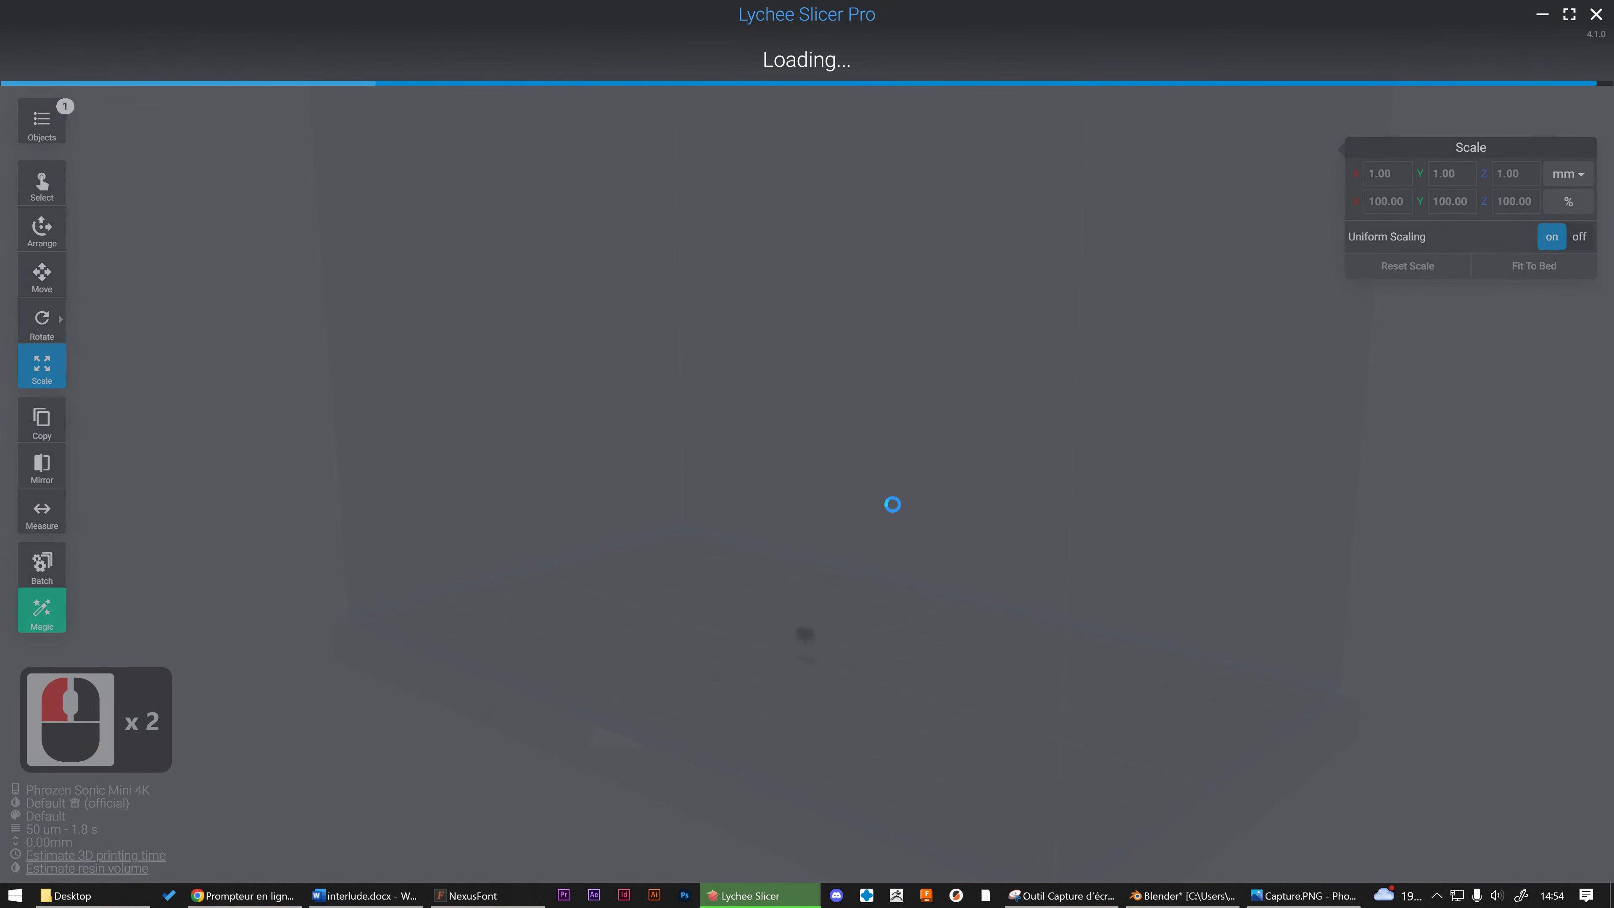
# Step: Examine the imported gun up close and its size relative to the build plate
pyautogui.scroll(20, 832, 668)
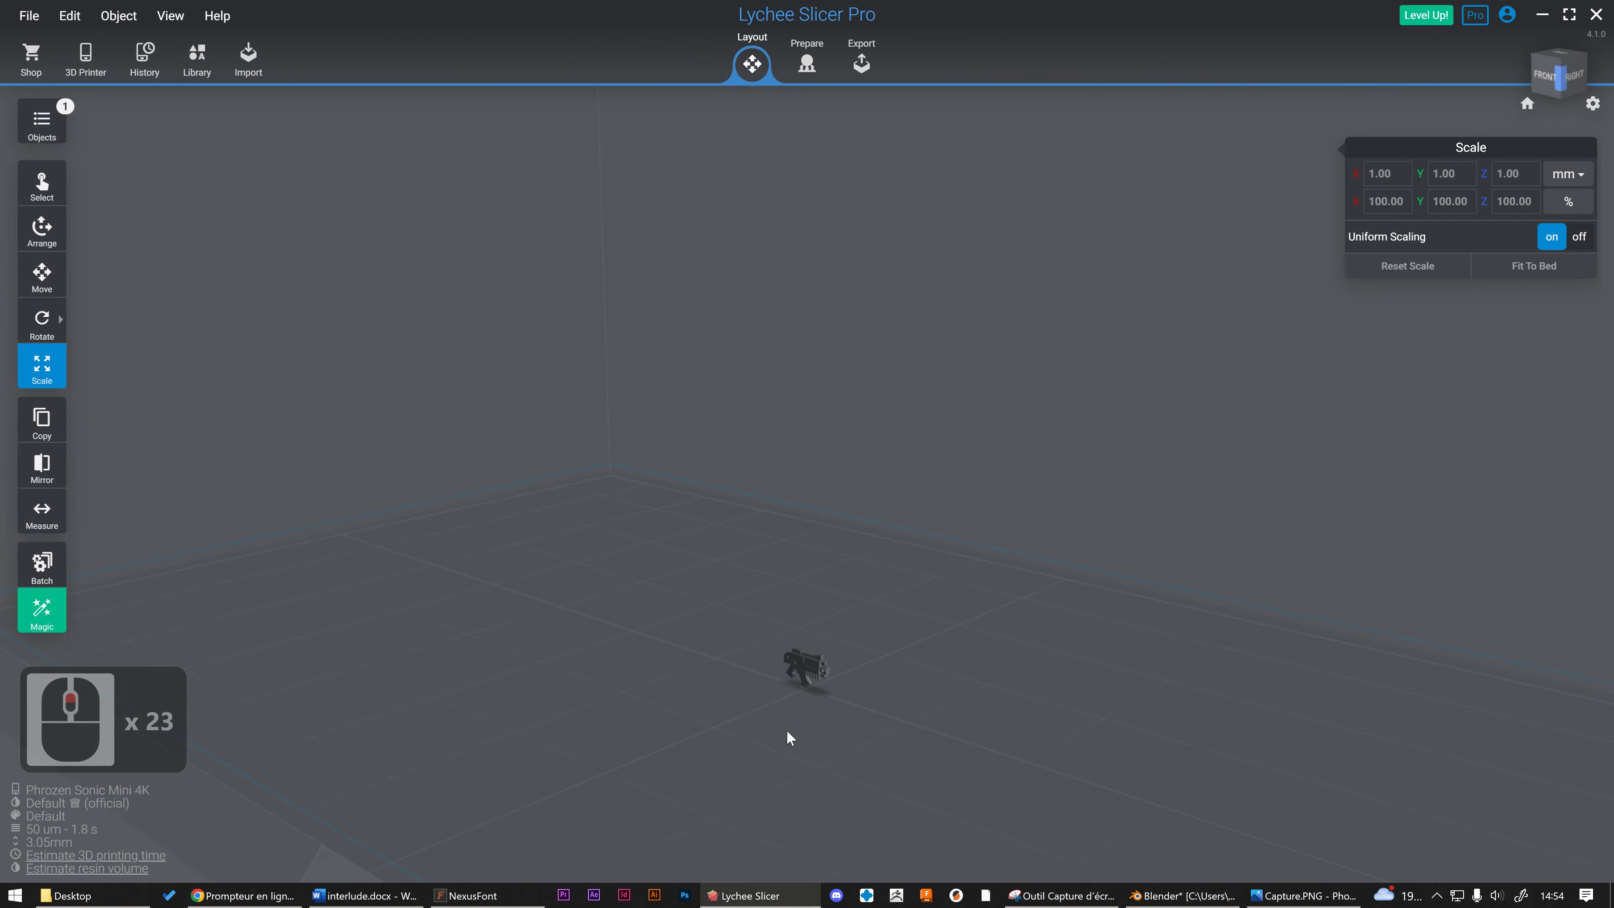
pyautogui.scroll(16, 857, 274)
pyautogui.middleClick(837, 298)
pyautogui.scroll(-4, 837, 299)
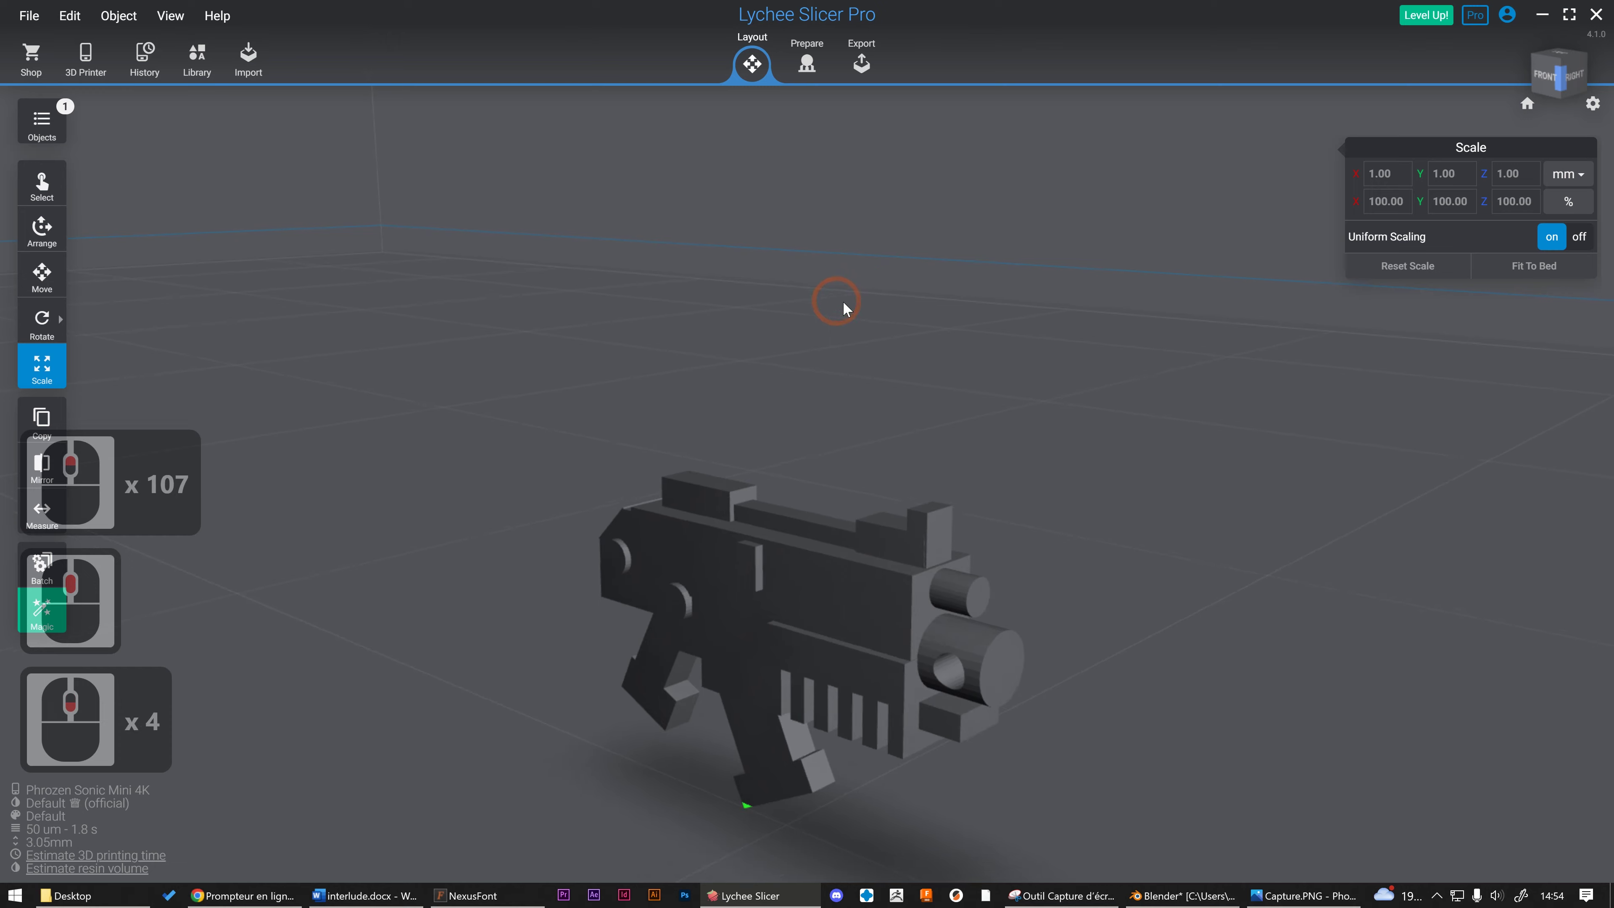
pyautogui.moveTo(837, 299); pyautogui.dragTo(890, 352, button='right')
pyautogui.scroll(-12, 851, 375)
pyautogui.scroll(-20, 953, 362)
pyautogui.scroll(2, 921, 191)
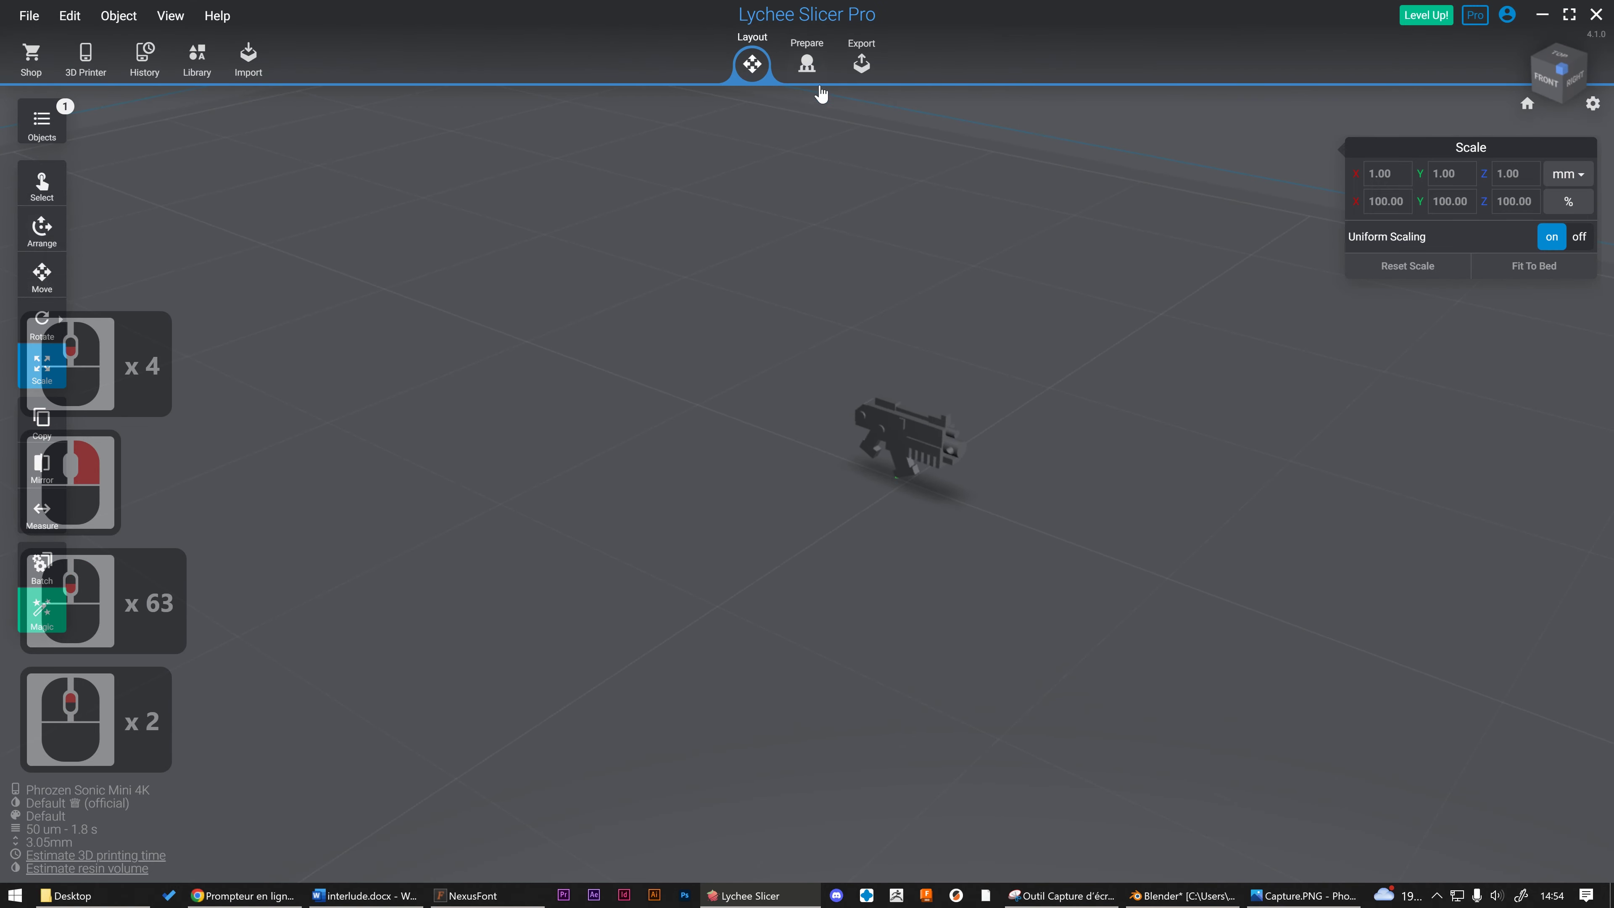
# Step: Go to the Prepare stage and cut the gun's preview at layer 33, 1.62 mm high, to examine the slice
pyautogui.click(807, 61)
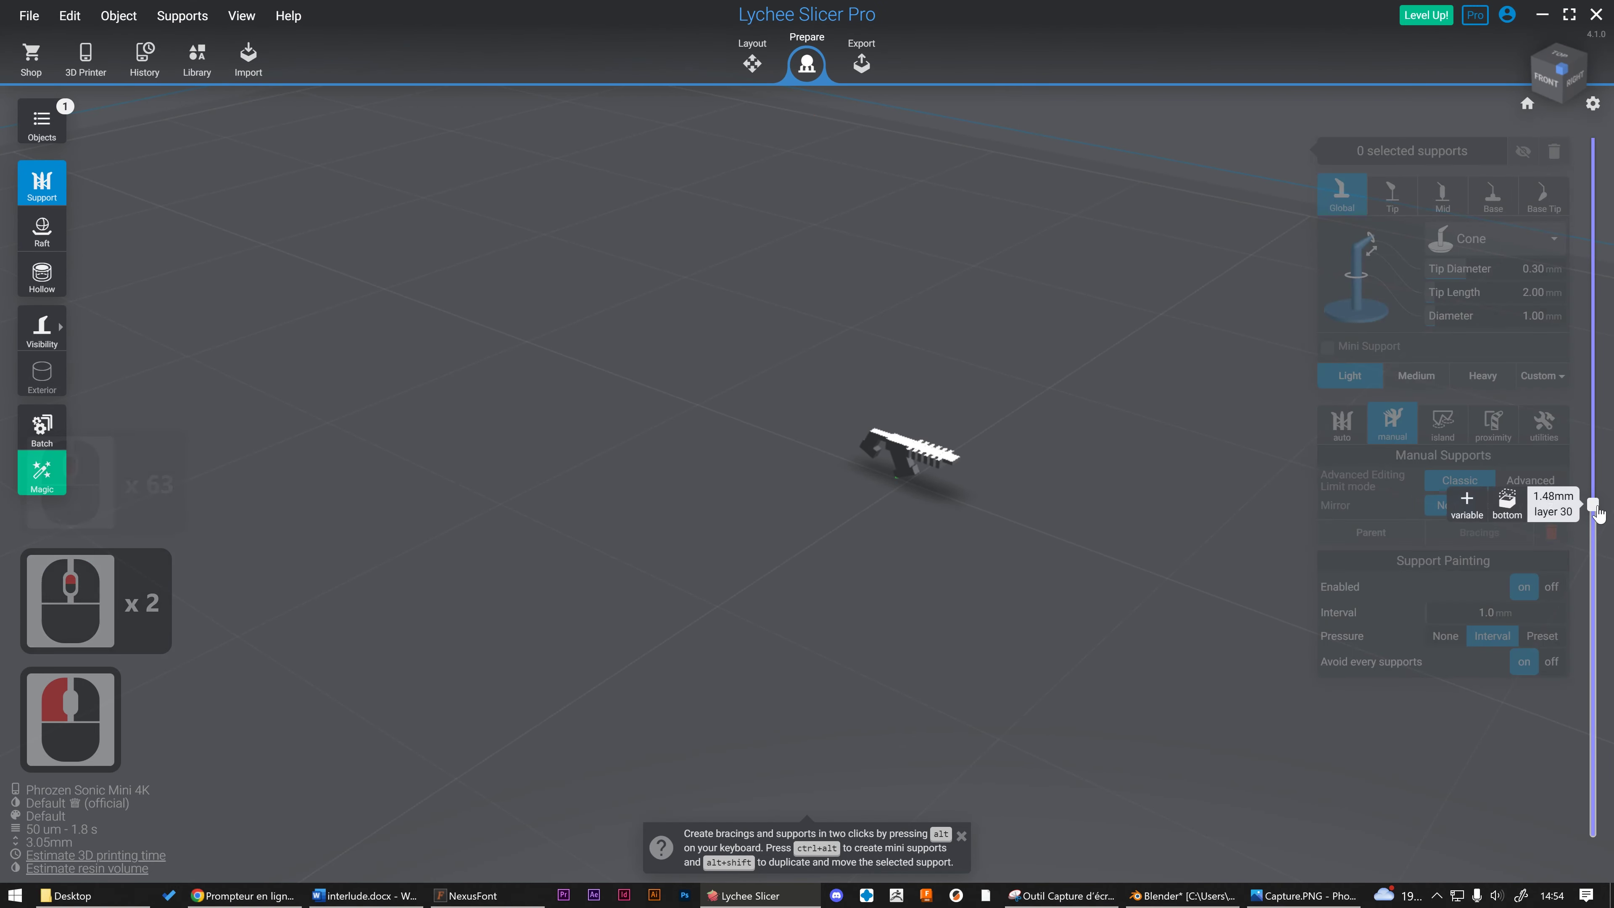
pyautogui.moveTo(1593, 505); pyautogui.dragTo(1592, 470)
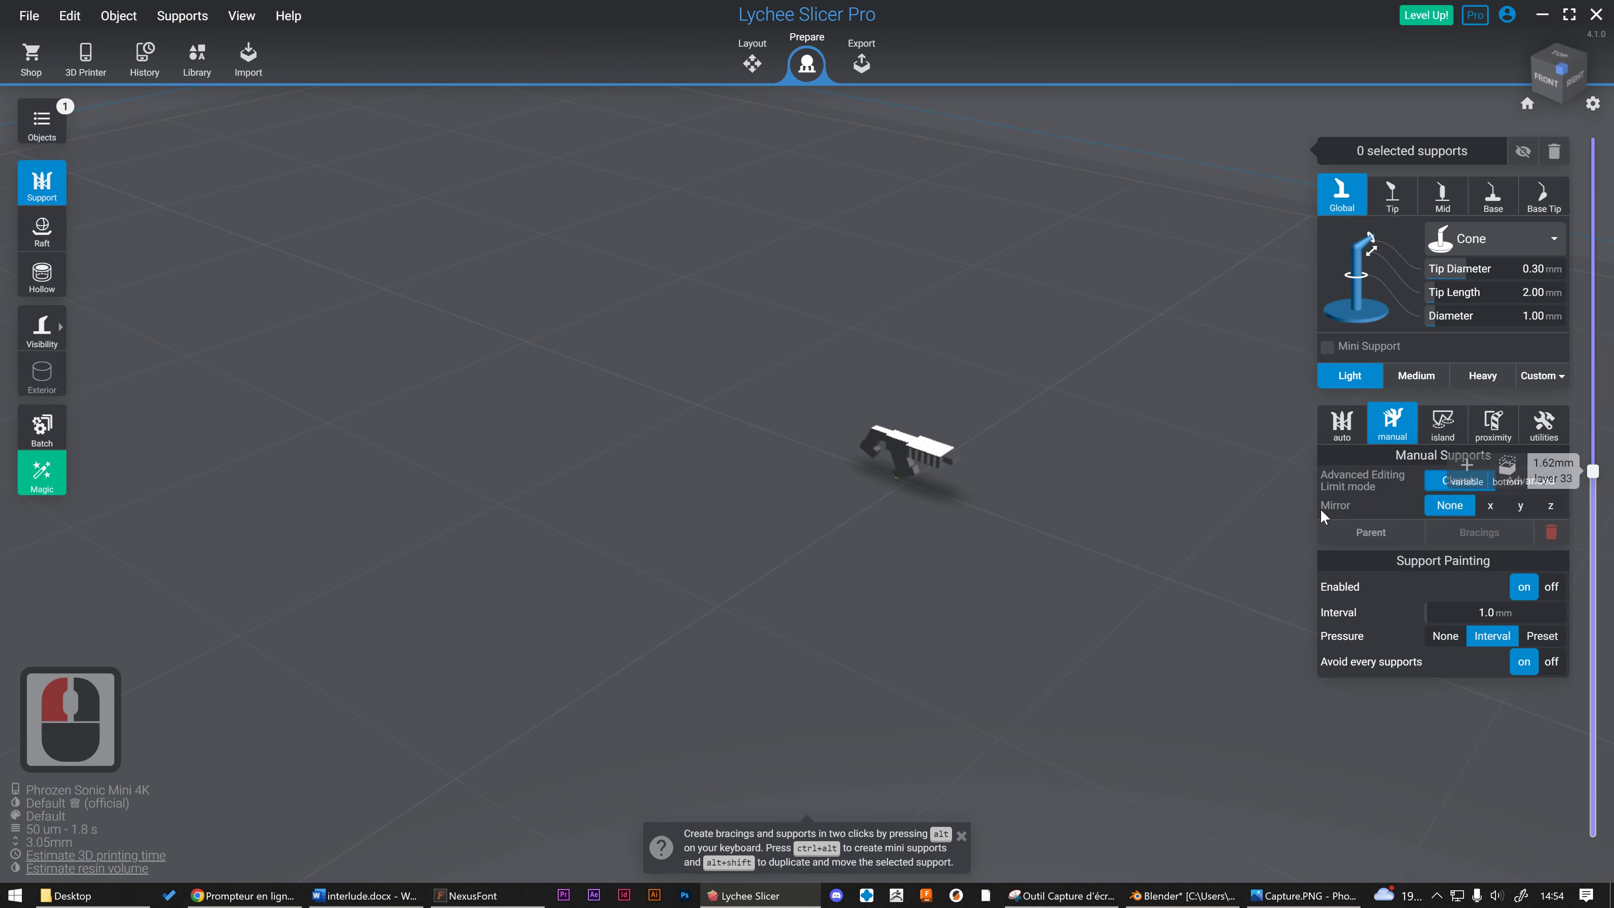
pyautogui.scroll(20, 1178, 459)
pyautogui.scroll(20, 1020, 473)
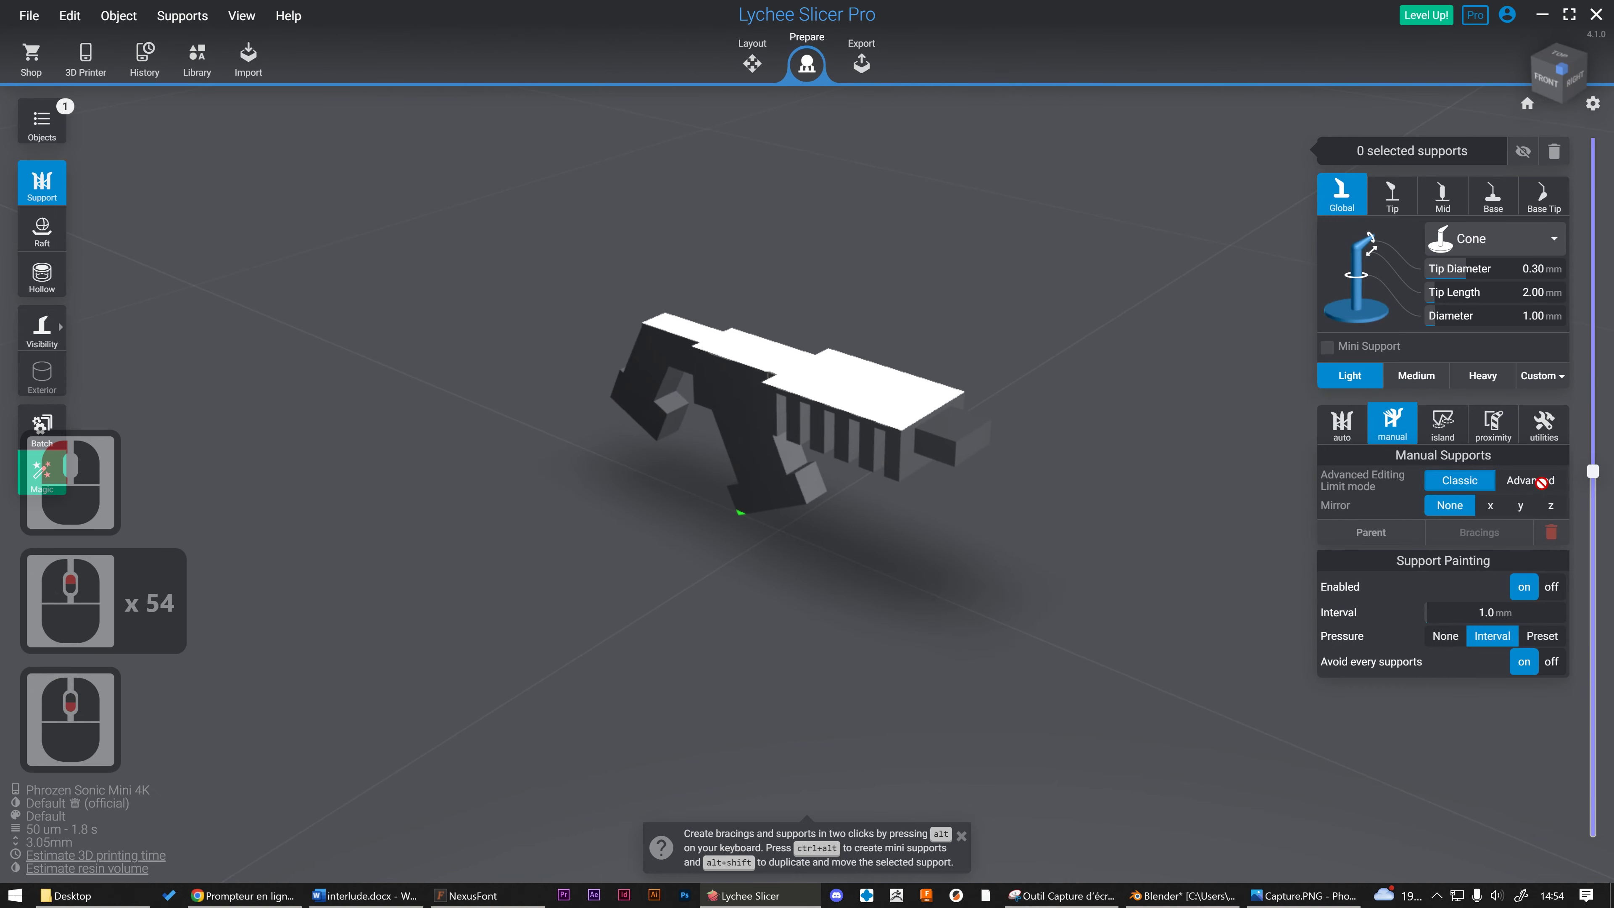
# Step: Lower the layer cut to the grip, magazine and ribs, then raise it near the gun's top to examine the cross-sections
pyautogui.moveTo(1593, 473); pyautogui.dragTo(1593, 556)
pyautogui.moveTo(1121, 357); pyautogui.dragTo(1146, 347)
pyautogui.moveTo(767, 351); pyautogui.dragTo(1155, 470, button='right')
pyautogui.scroll(1, 1155, 470)
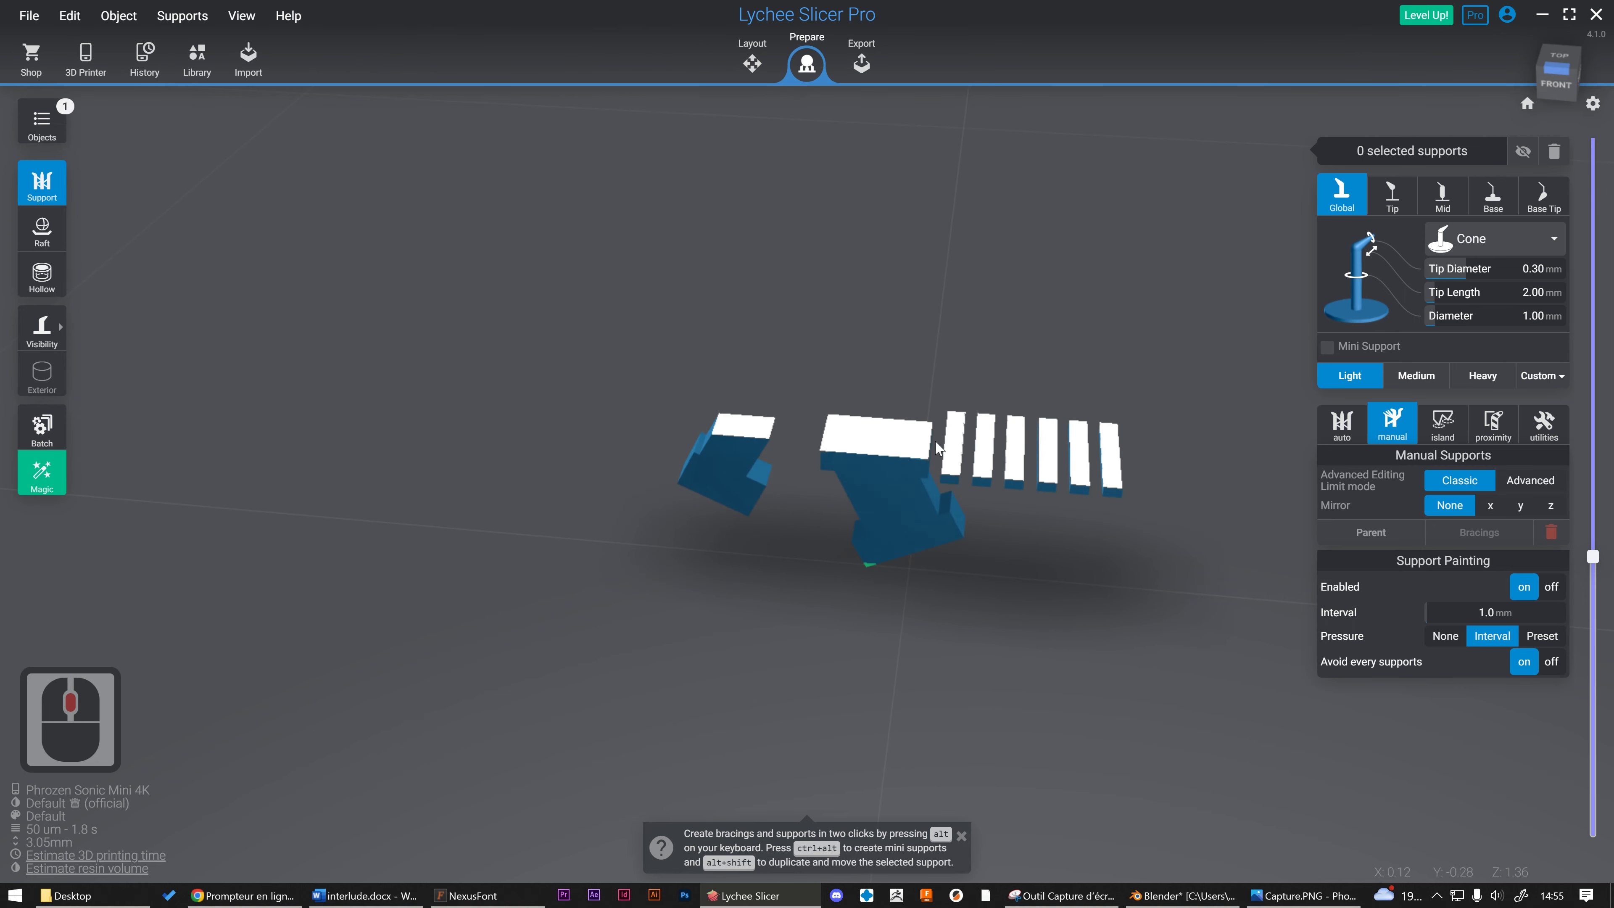
pyautogui.moveTo(1605, 562); pyautogui.dragTo(1593, 177)
pyautogui.scroll(-20, 1197, 381)
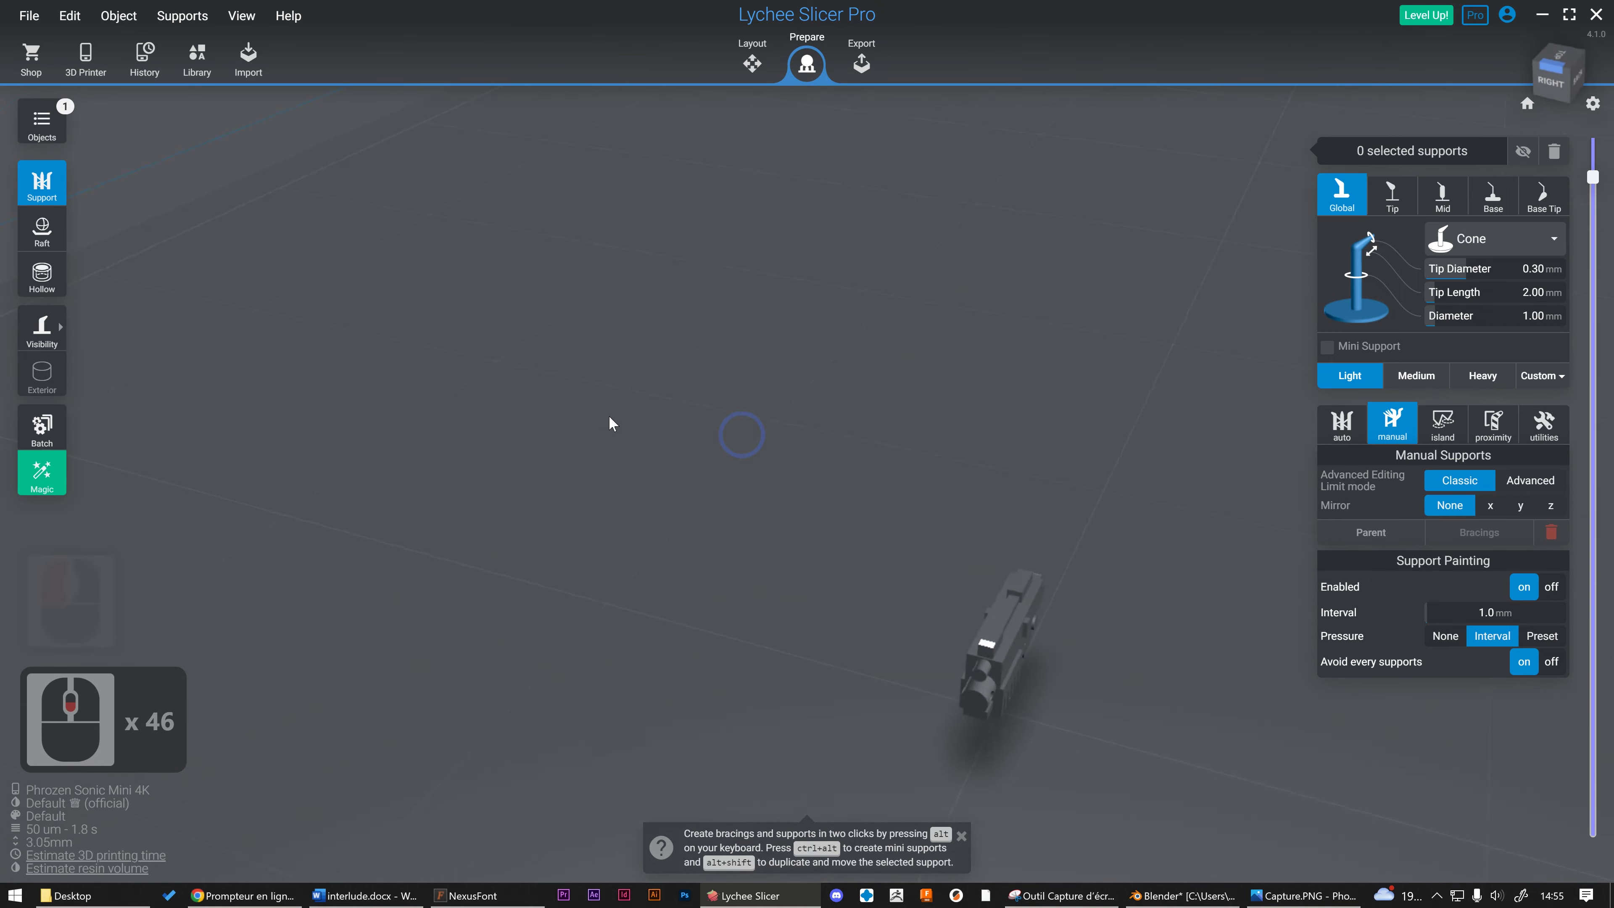
pyautogui.moveTo(612, 424); pyautogui.dragTo(619, 422, button='right')
pyautogui.scroll(-4, 619, 422)
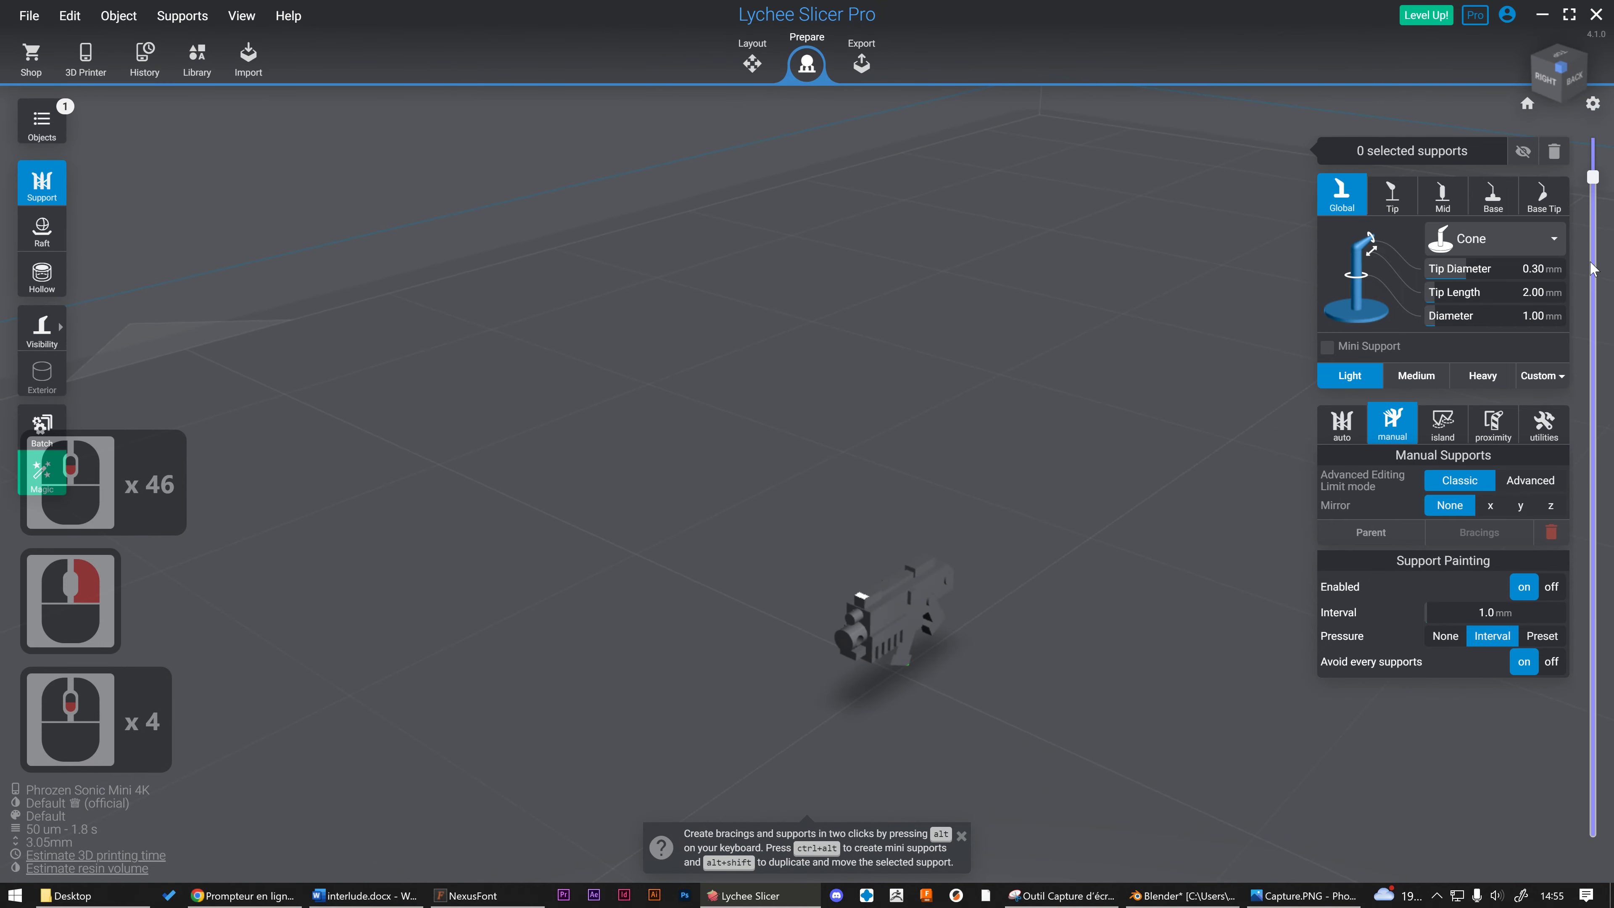
# Step: In the Export stage, display the gun at physical scale and examine its size against the cutting mat and pen
pyautogui.click(862, 60)
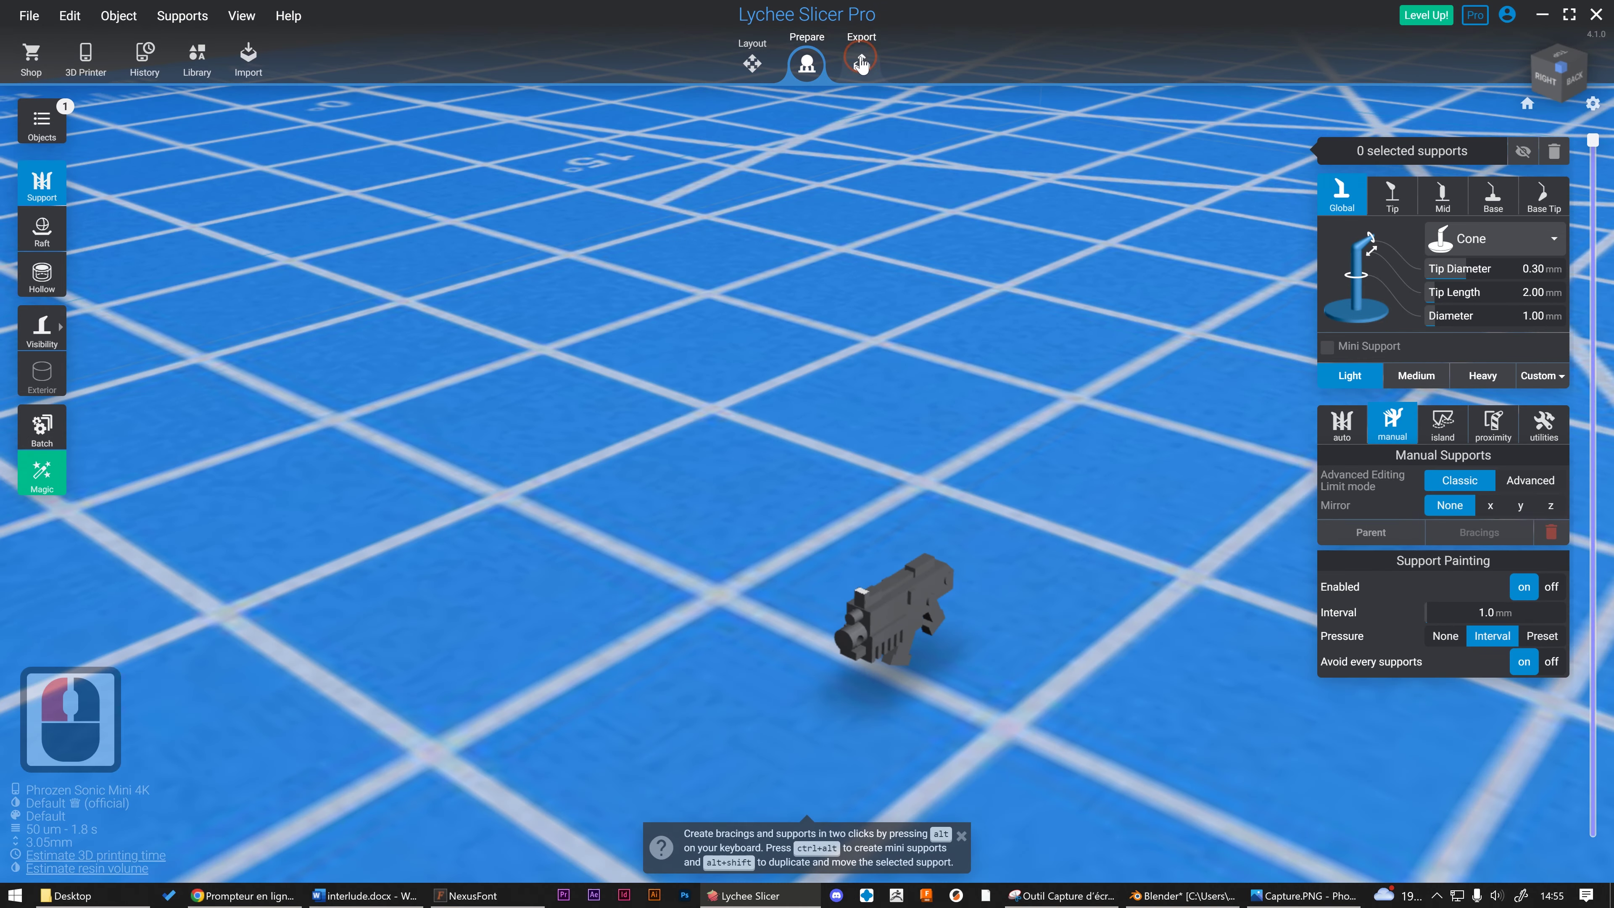
pyautogui.click(512, 251)
pyautogui.click(55, 248)
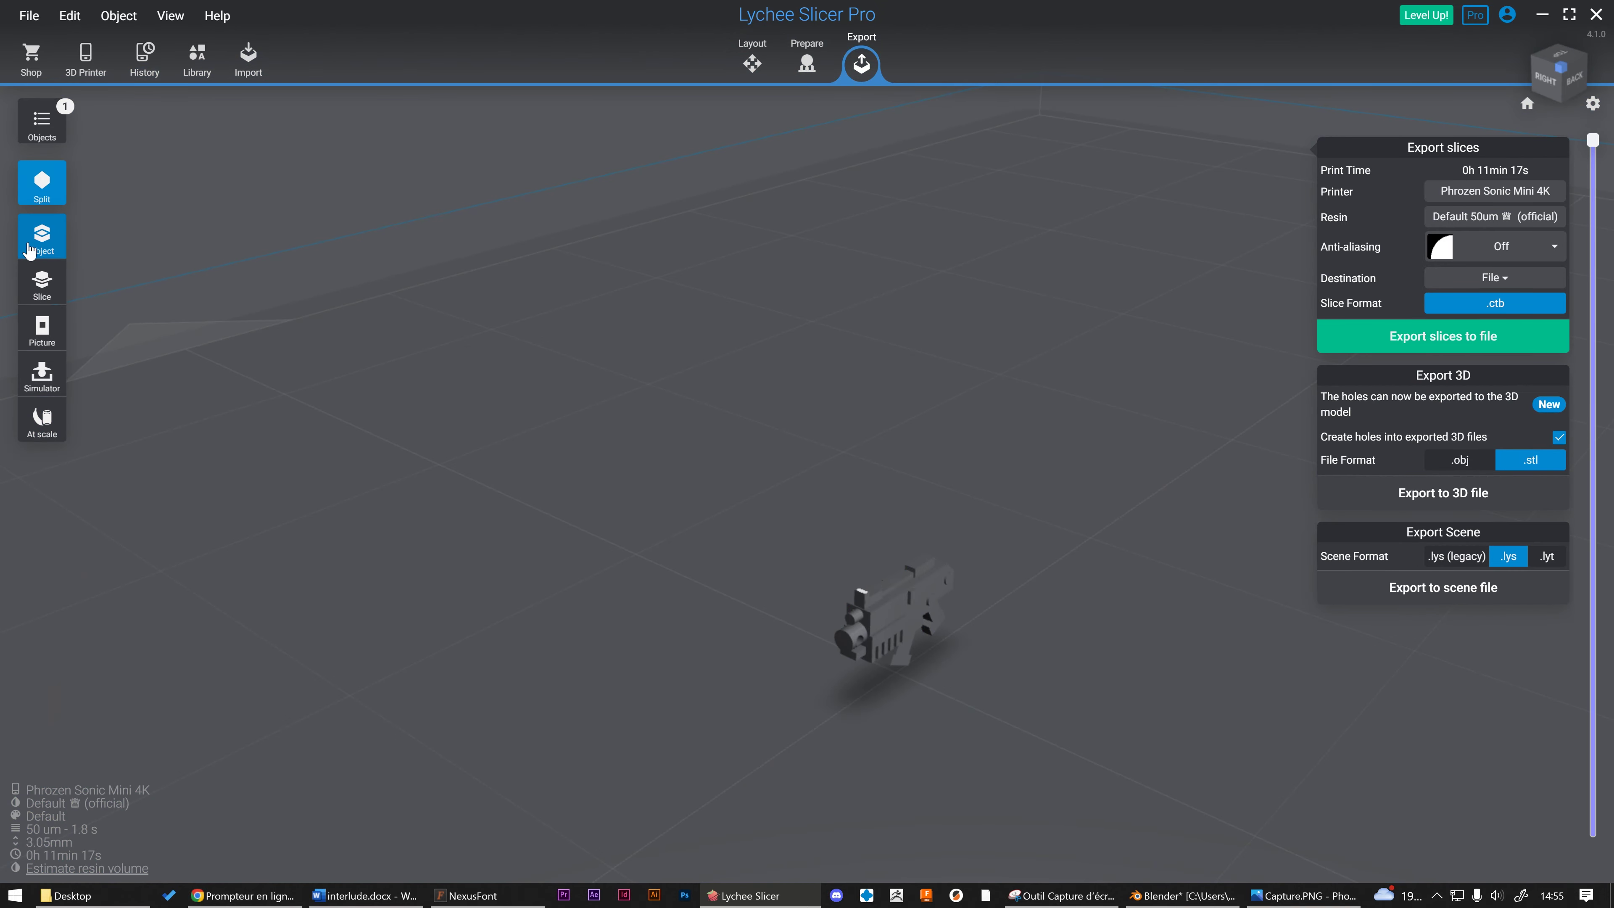
pyautogui.click(50, 435)
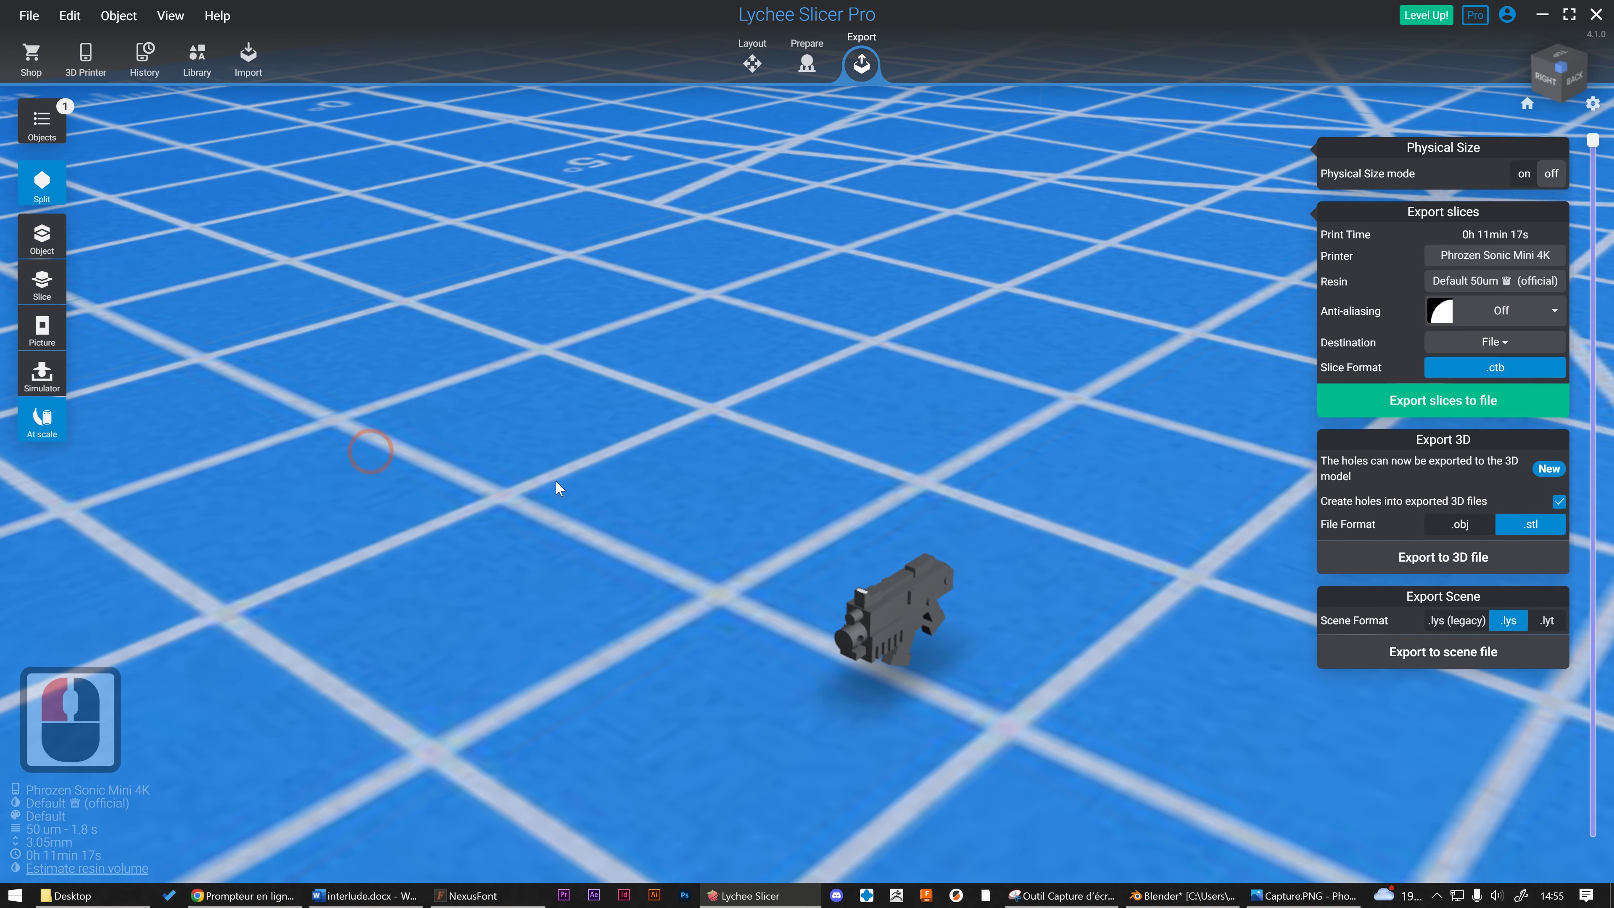
pyautogui.scroll(-20, 792, 513)
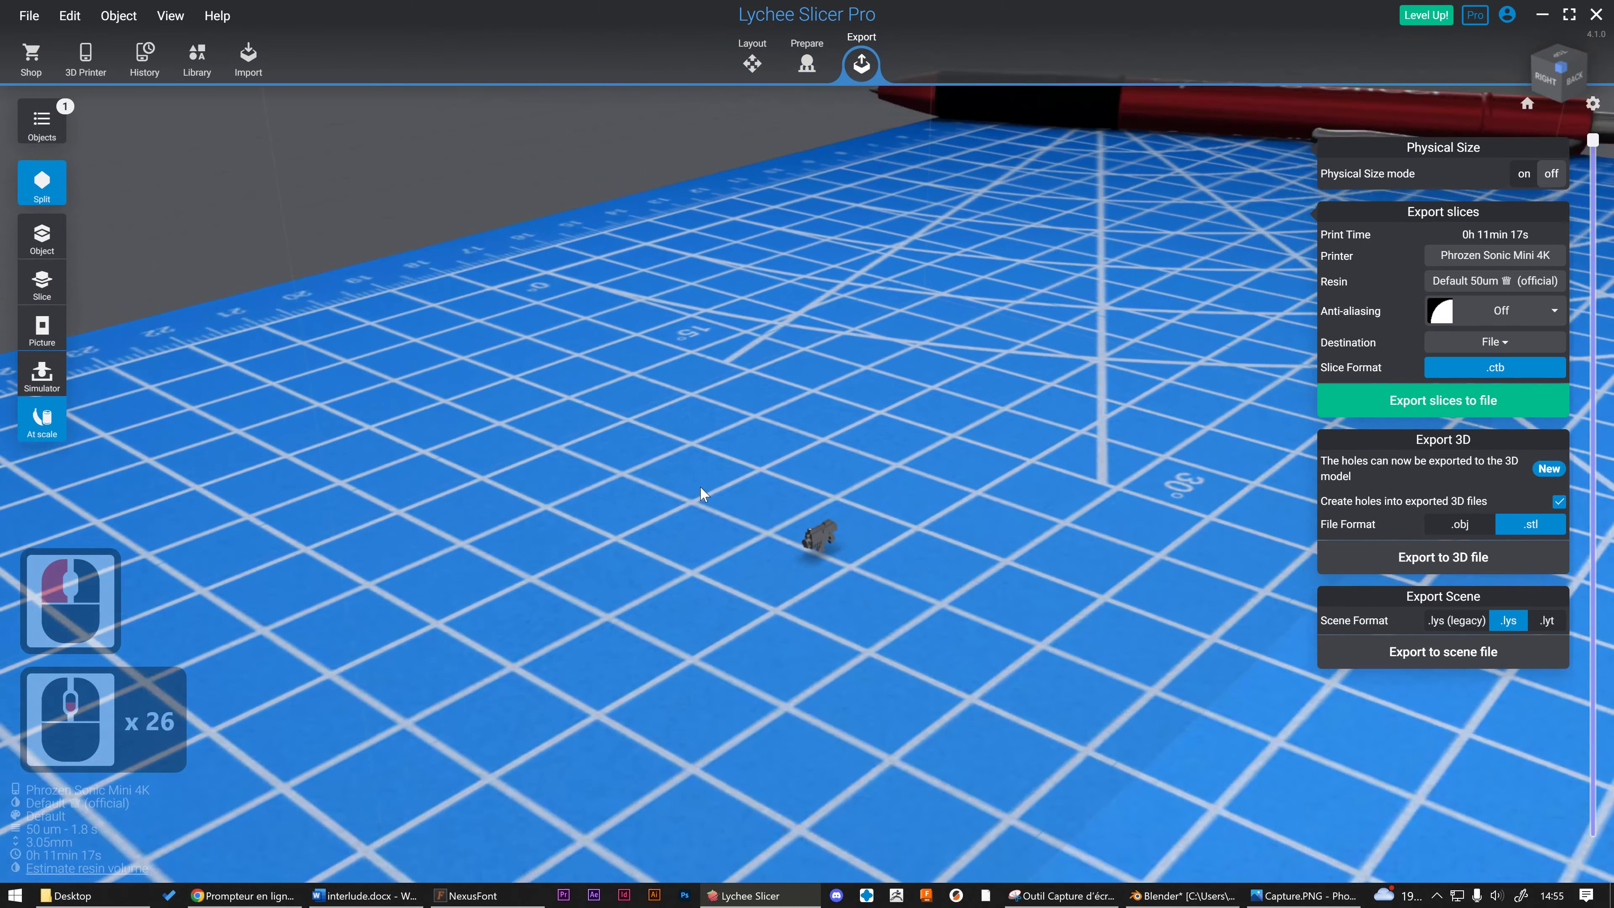
pyautogui.moveTo(700, 486); pyautogui.dragTo(1039, 478, button='right')
pyautogui.scroll(-14, 1017, 474)
pyautogui.moveTo(984, 469); pyautogui.dragTo(961, 571, button='middle')
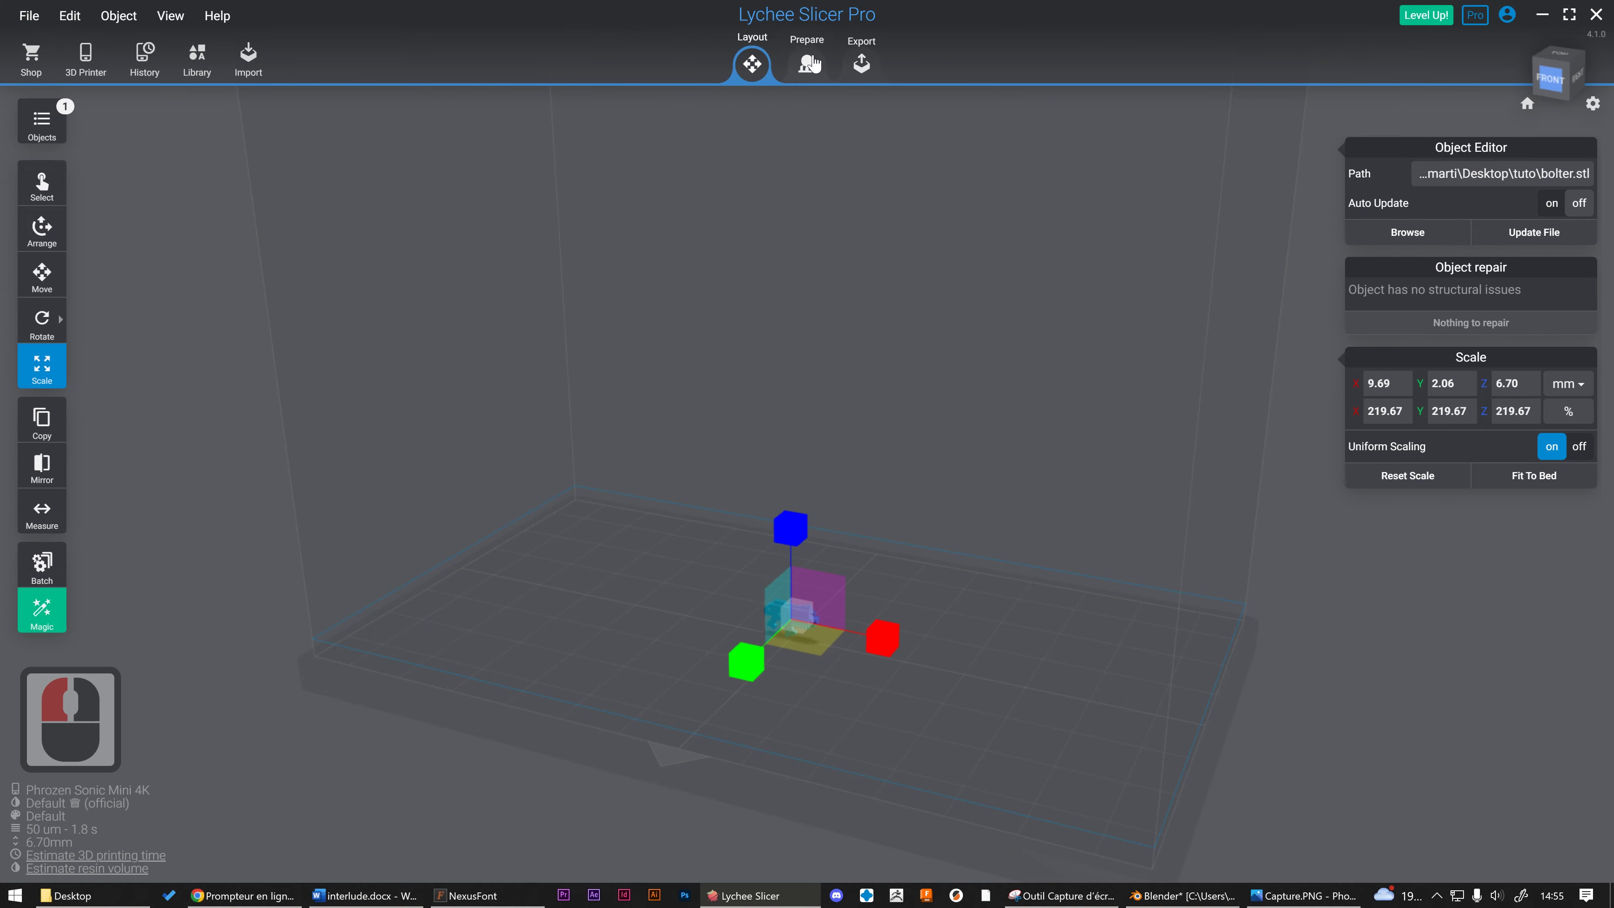
# Step: Check the enlarged gun at physical scale in the Export stage, then return to Blender
pyautogui.click(862, 64)
pyautogui.moveTo(846, 568); pyautogui.dragTo(505, 441)
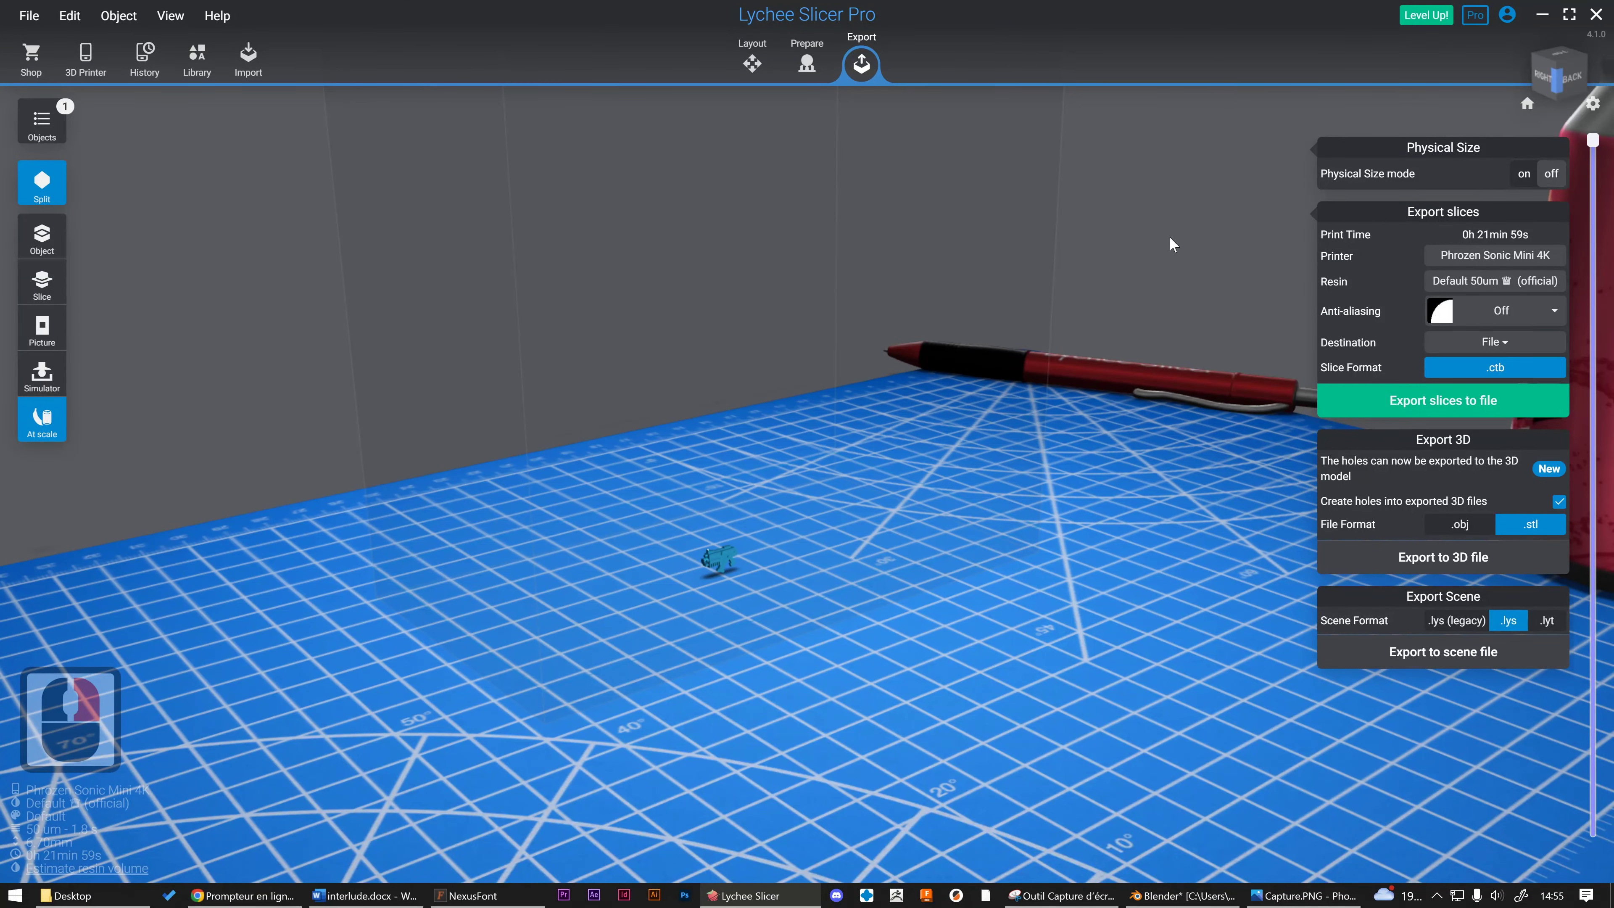
pyautogui.click(1543, 13)
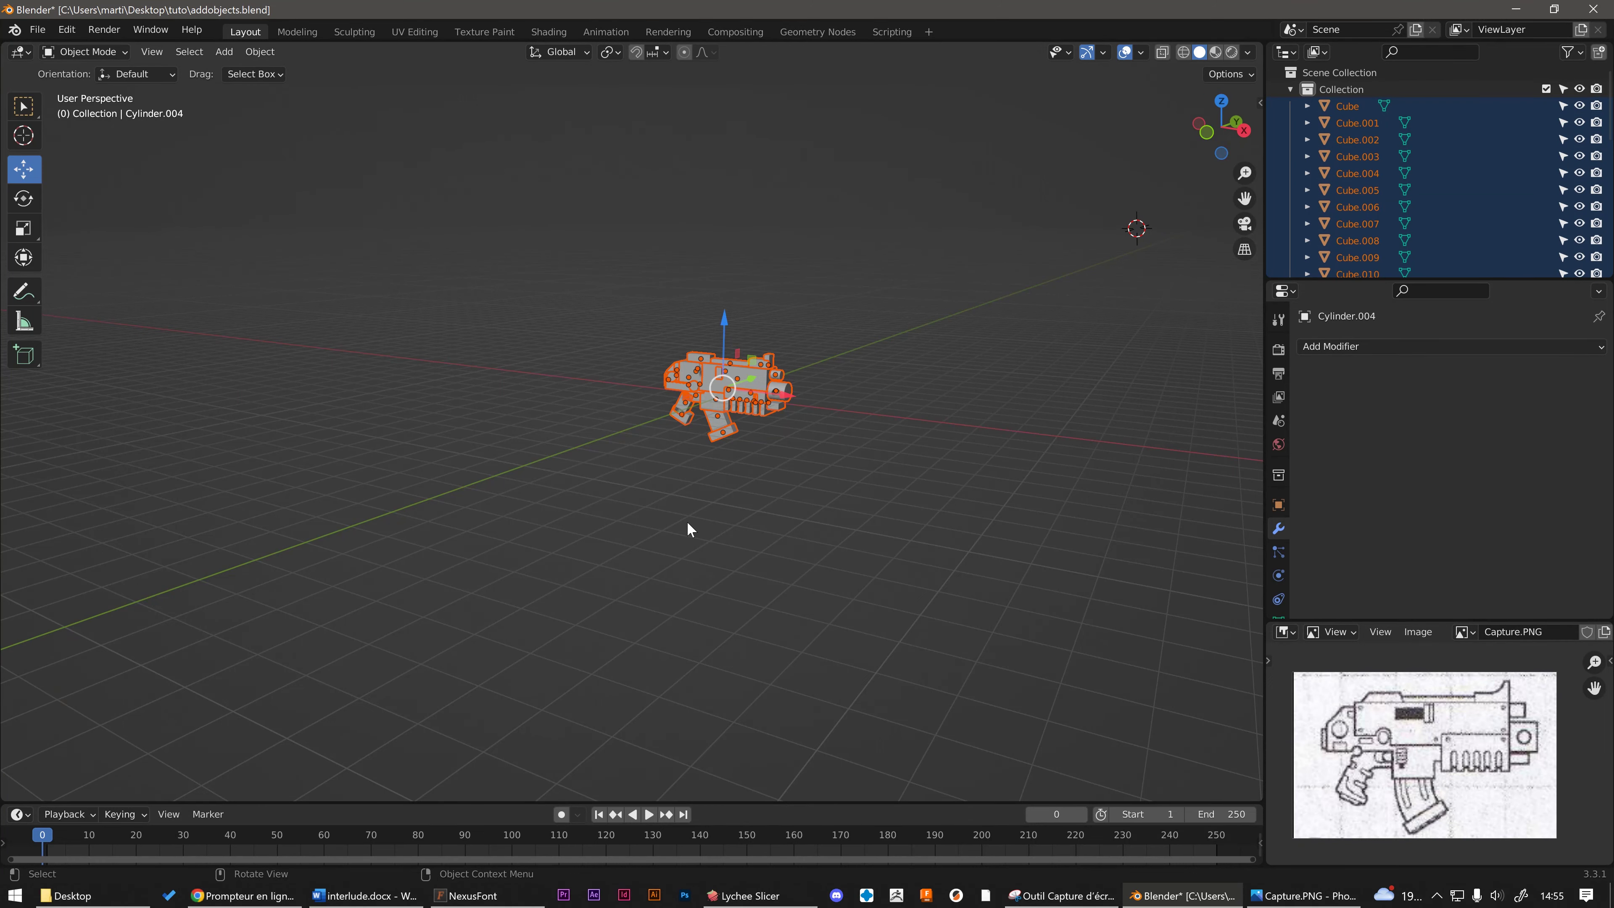
# Step: Clear the selection of all gun parts and examine the assembled gun up close and from its side
pyautogui.click(792, 371)
pyautogui.scroll(4, 792, 370)
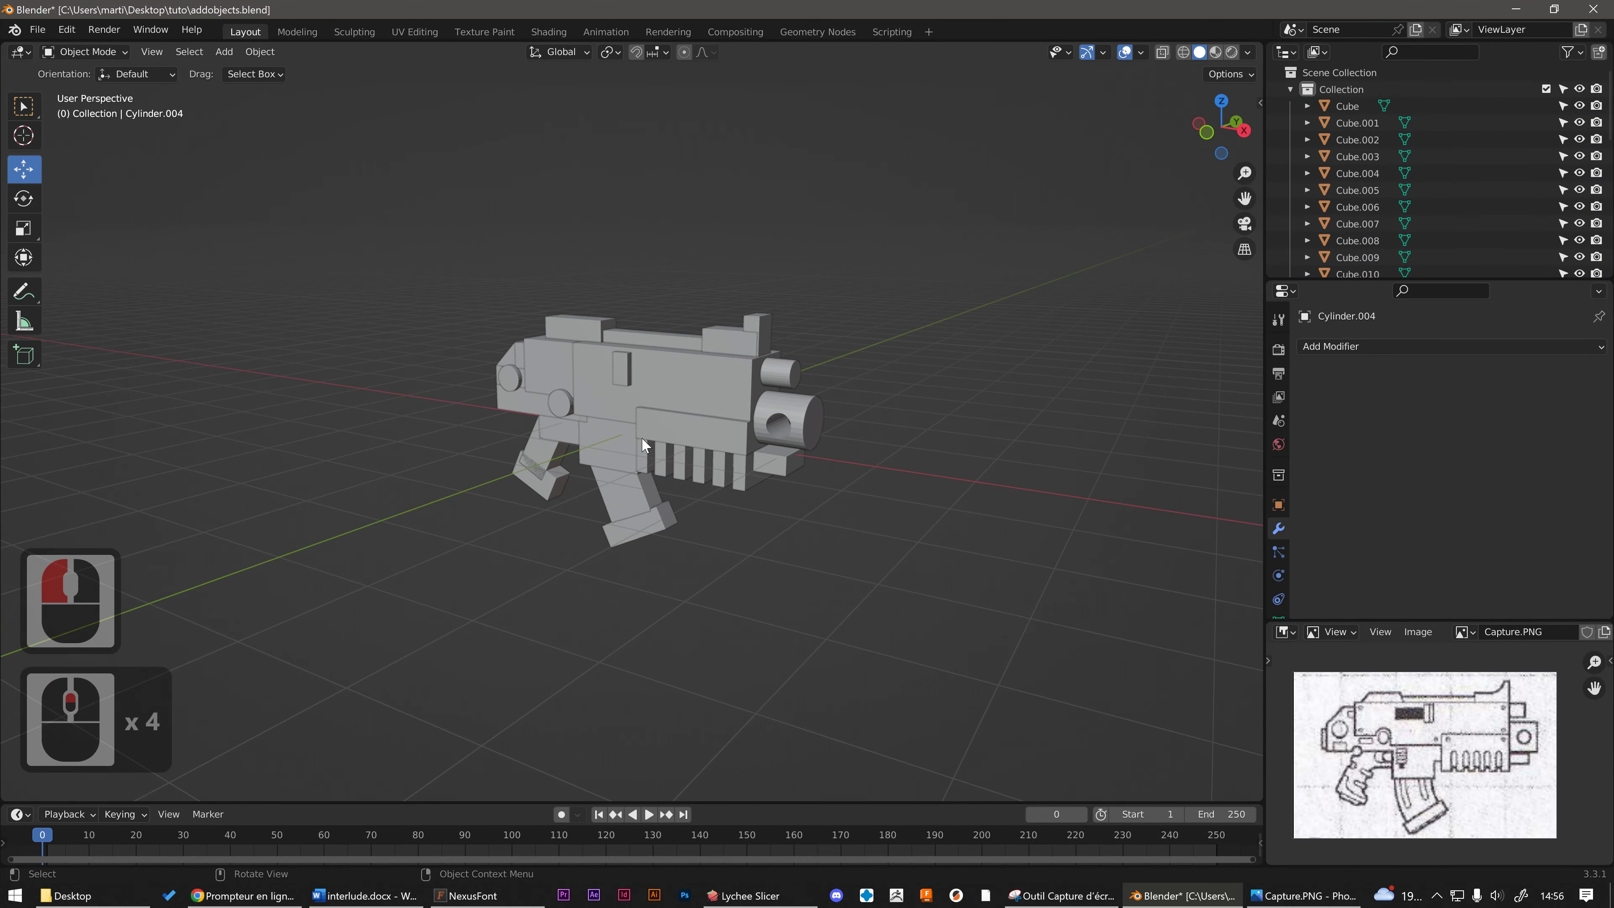
pyautogui.scroll(-3, 642, 437)
pyautogui.moveTo(642, 437); pyautogui.dragTo(672, 452, button='middle')
pyautogui.click(672, 445)
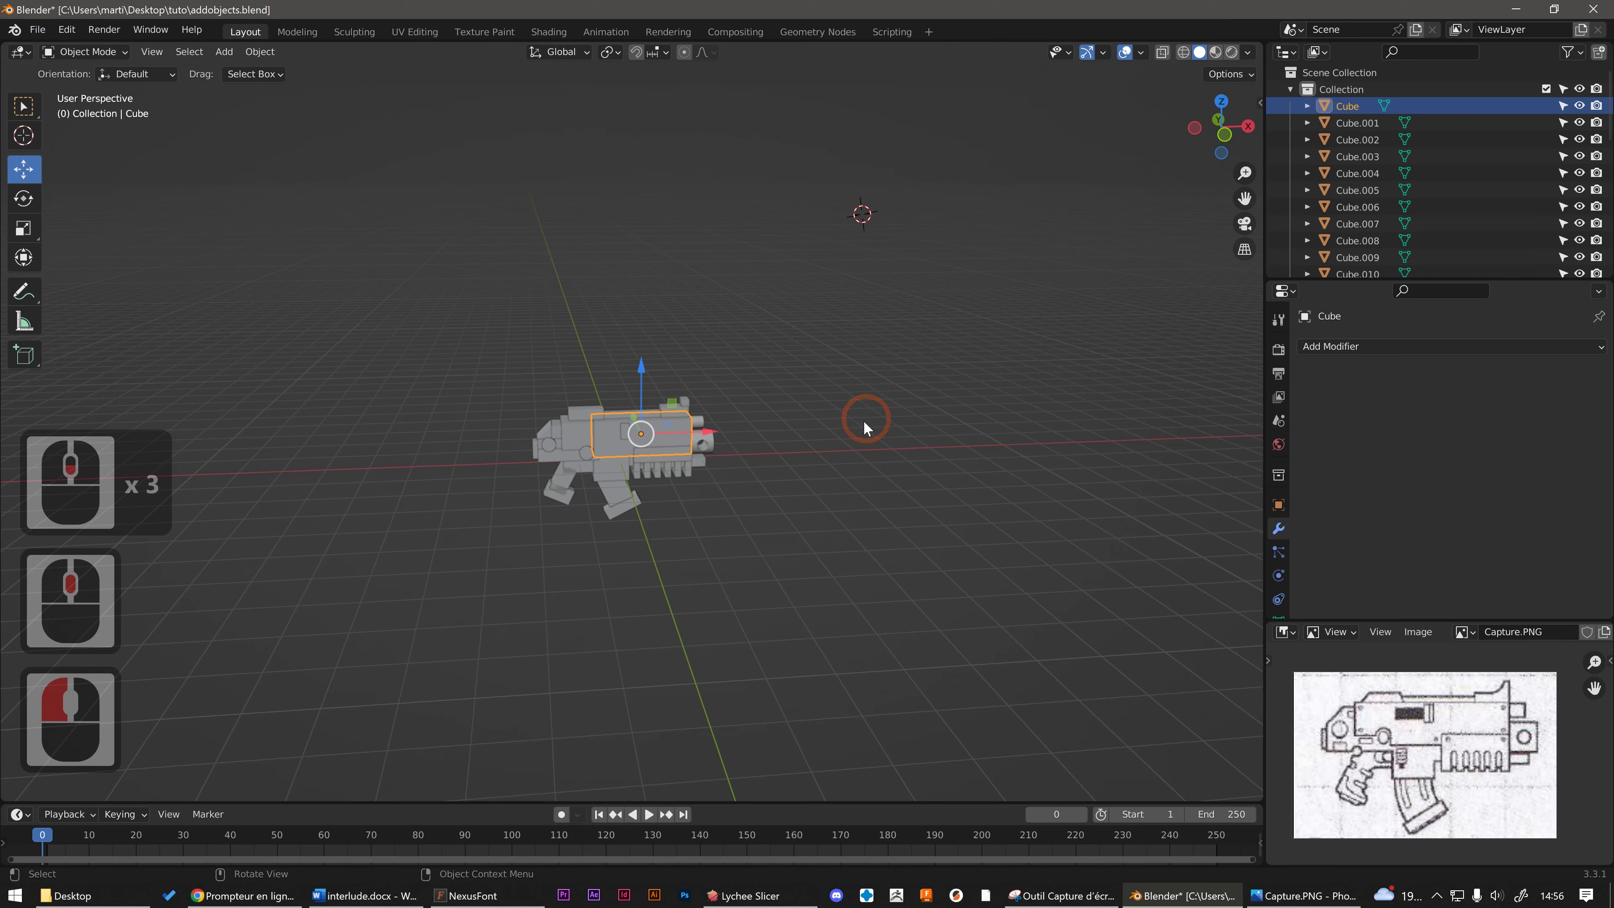
pyautogui.click(877, 422)
pyautogui.moveTo(678, 449); pyautogui.dragTo(669, 440, button='middle')
pyautogui.press('g')
pyautogui.rightClick(714, 367)
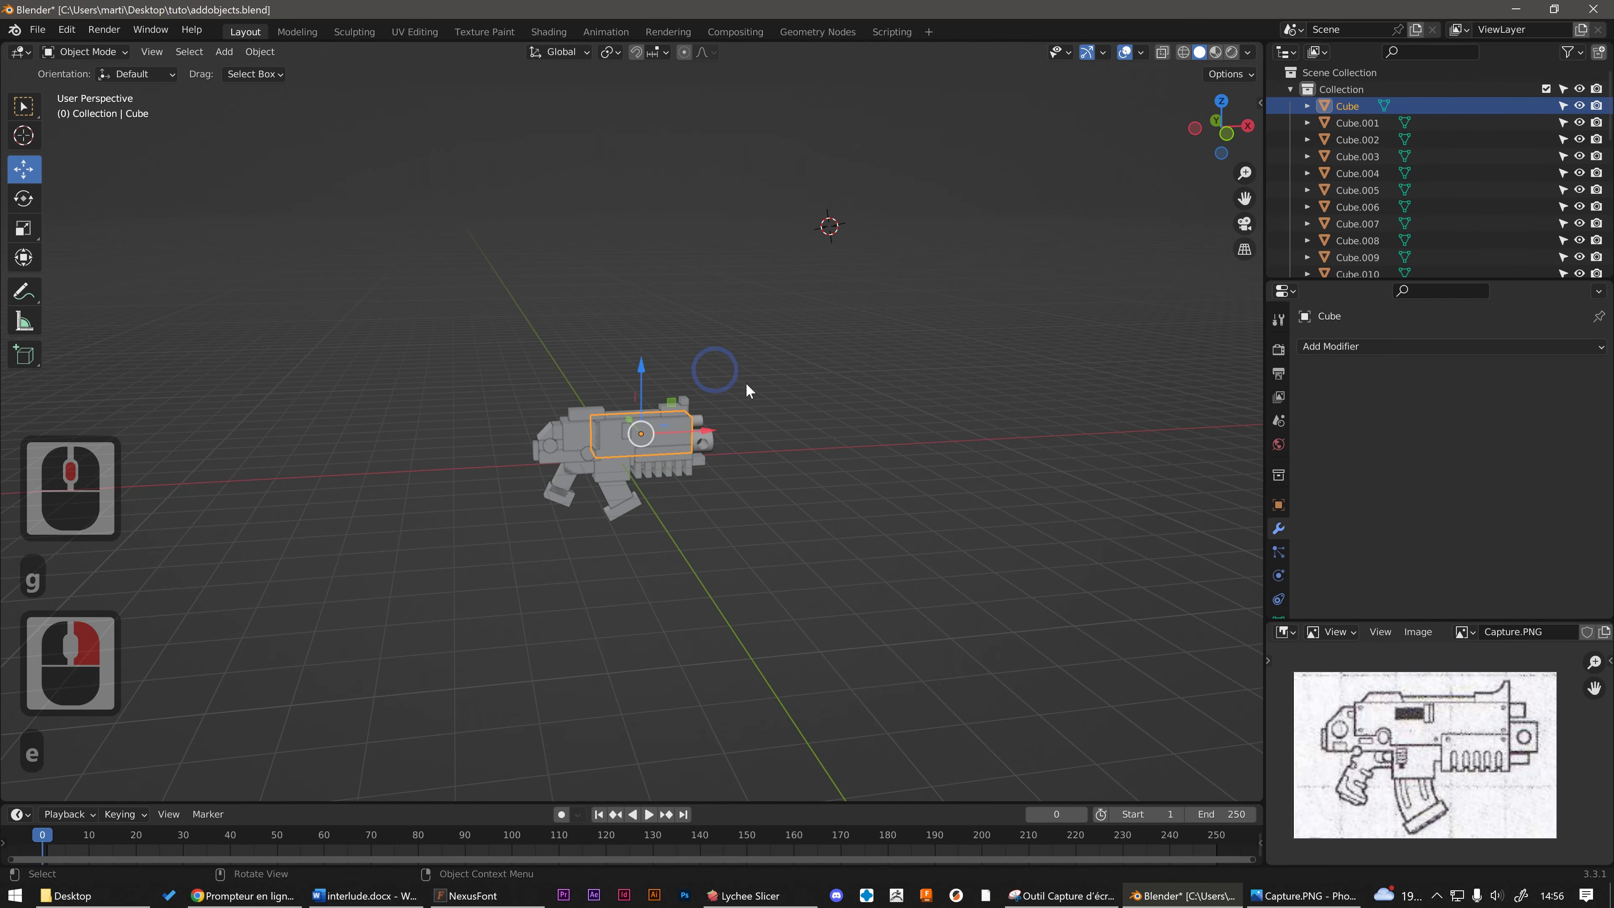
pyautogui.moveTo(745, 384); pyautogui.dragTo(738, 433, button='middle')
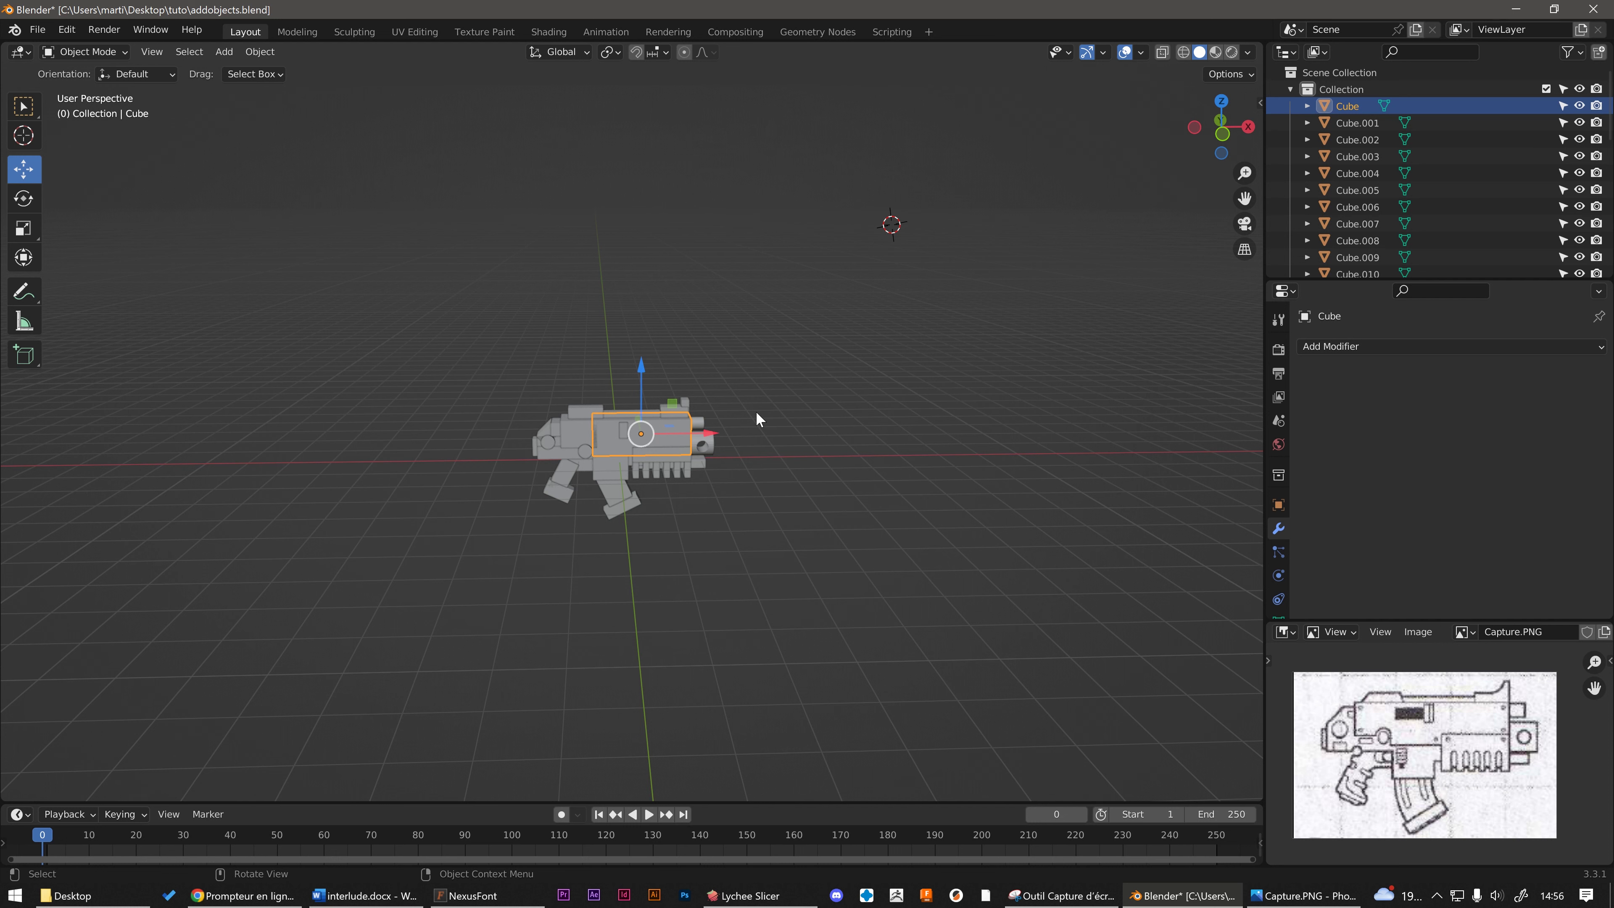
pyautogui.click(836, 453)
pyautogui.click(784, 484)
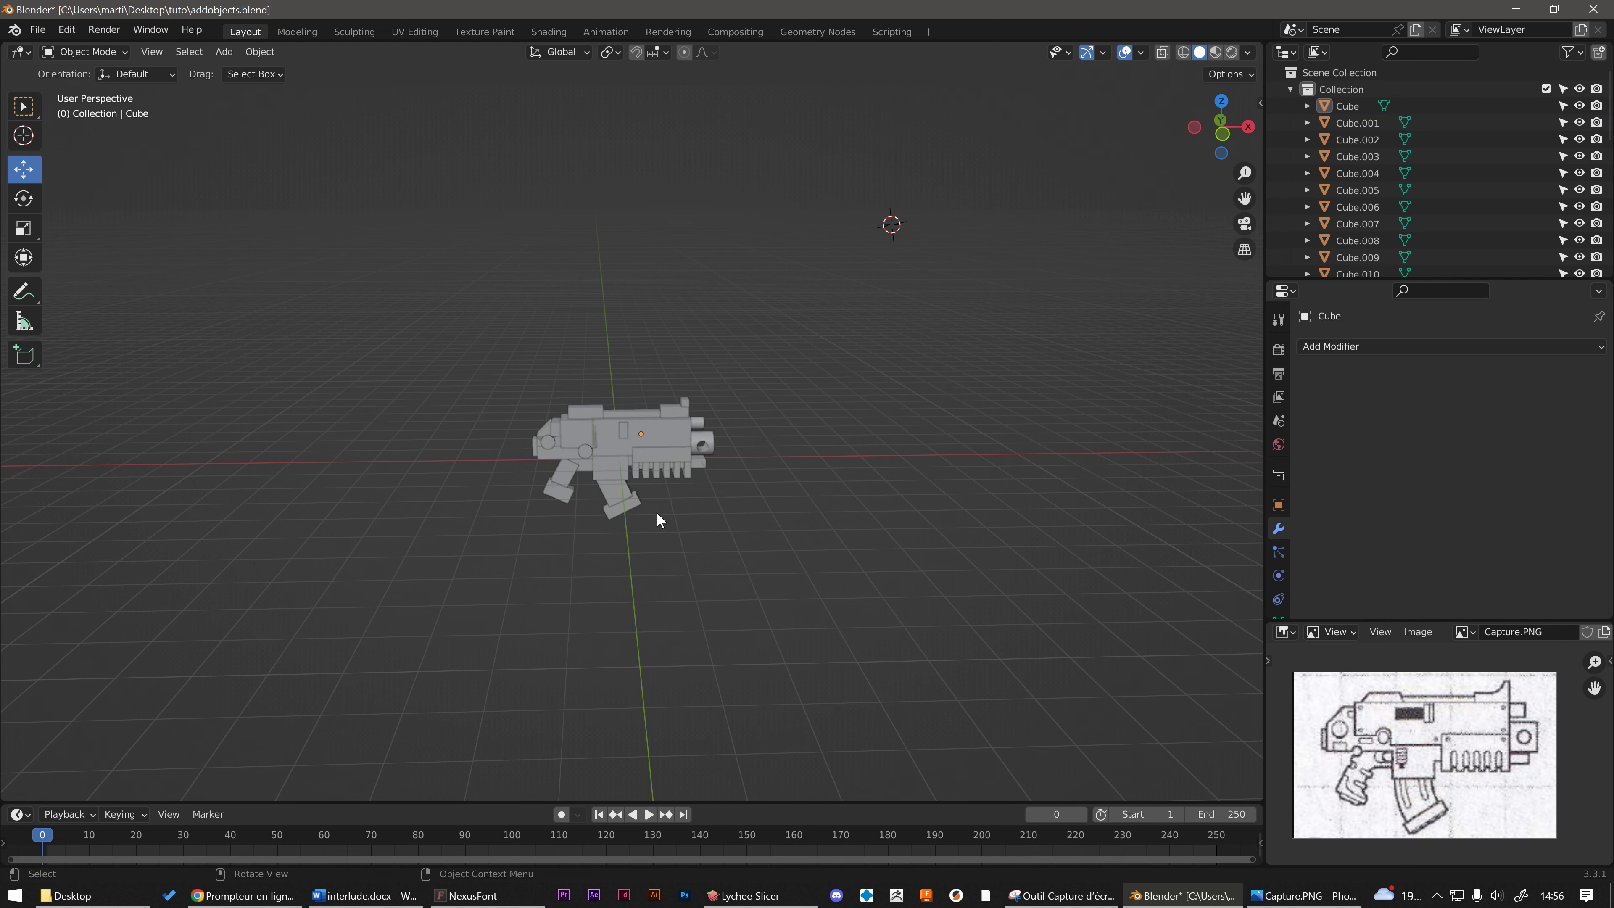
# Step: Examine the complete gun from the muzzle end and the side to compare its blocked-out shape with the reference sketch
pyautogui.scroll(2, 621, 490)
pyautogui.moveTo(634, 464); pyautogui.dragTo(584, 441, button='middle')
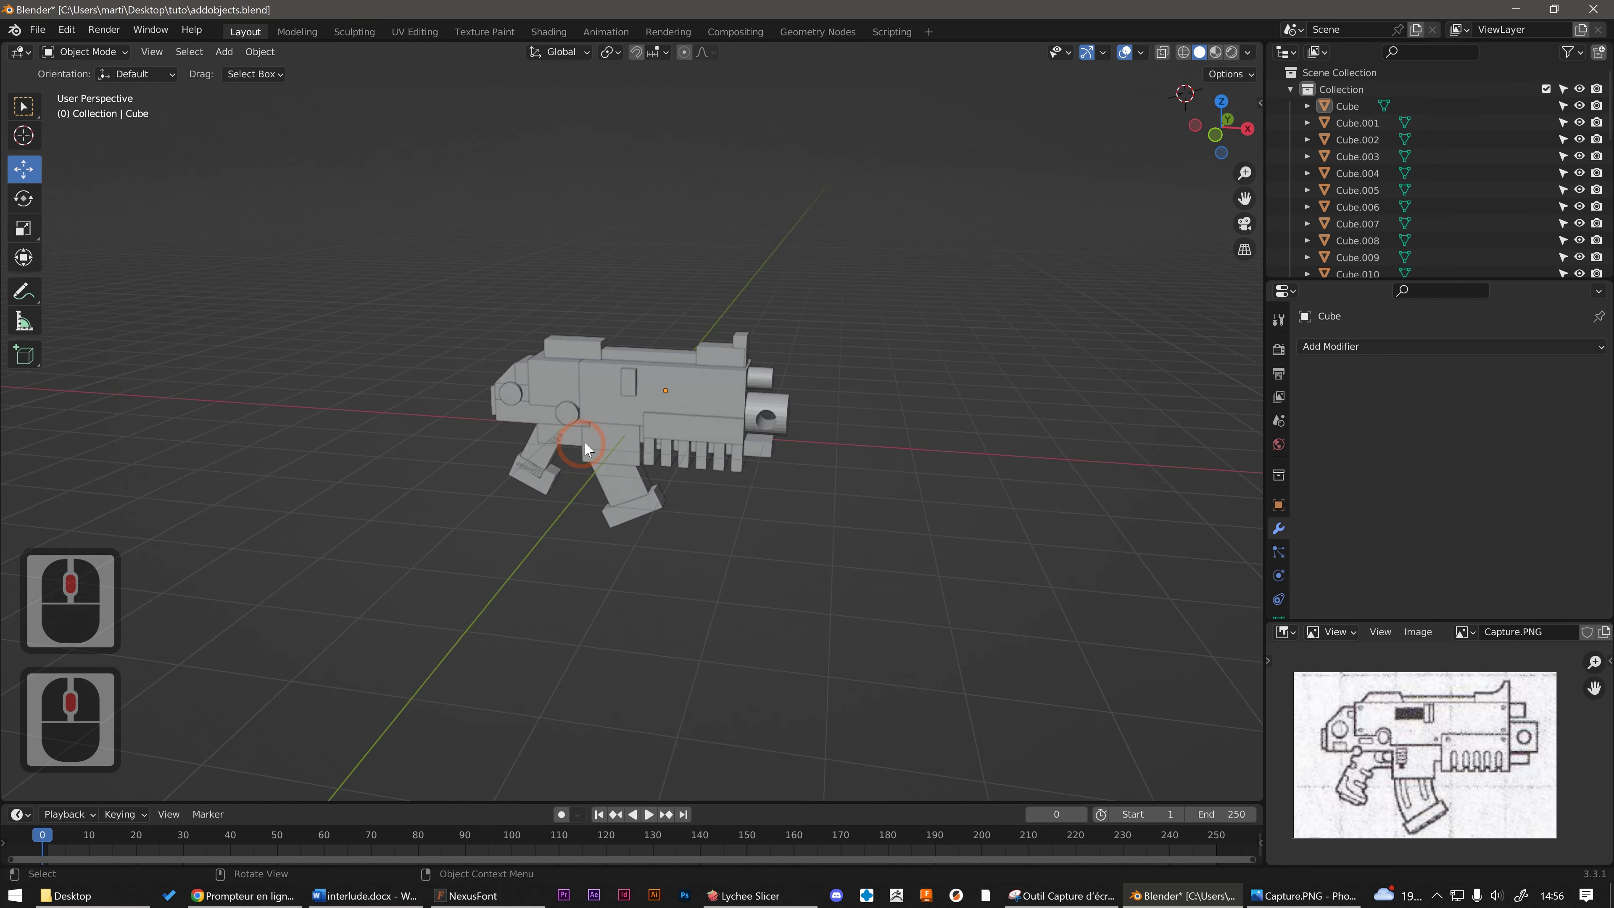
pyautogui.scroll(-2, 606, 426)
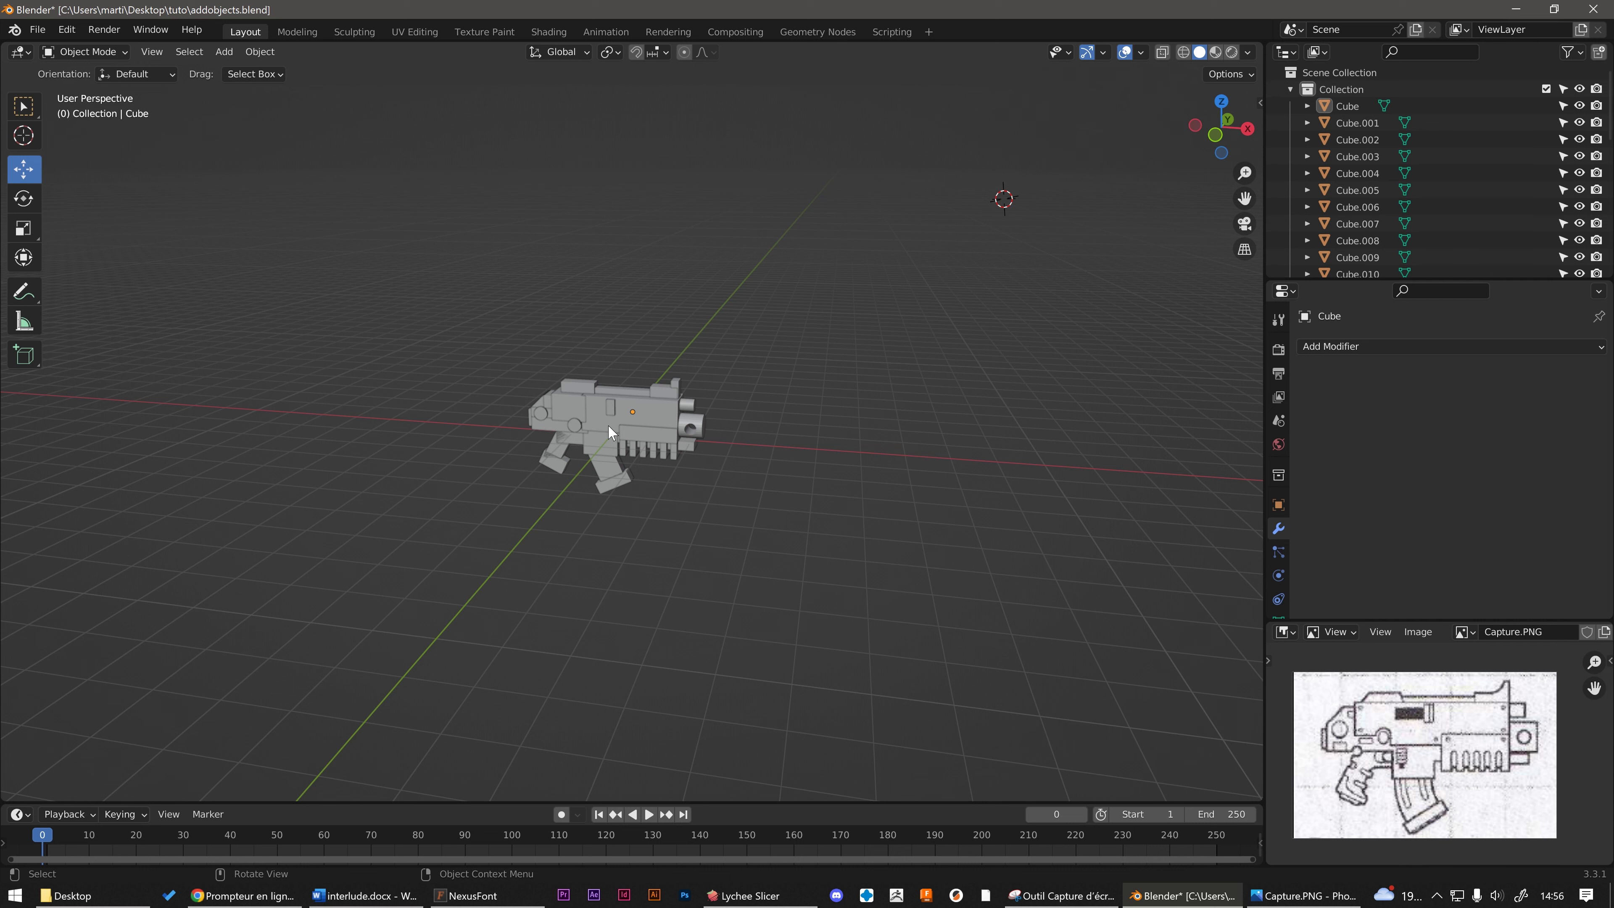
pyautogui.scroll(3, 552, 404)
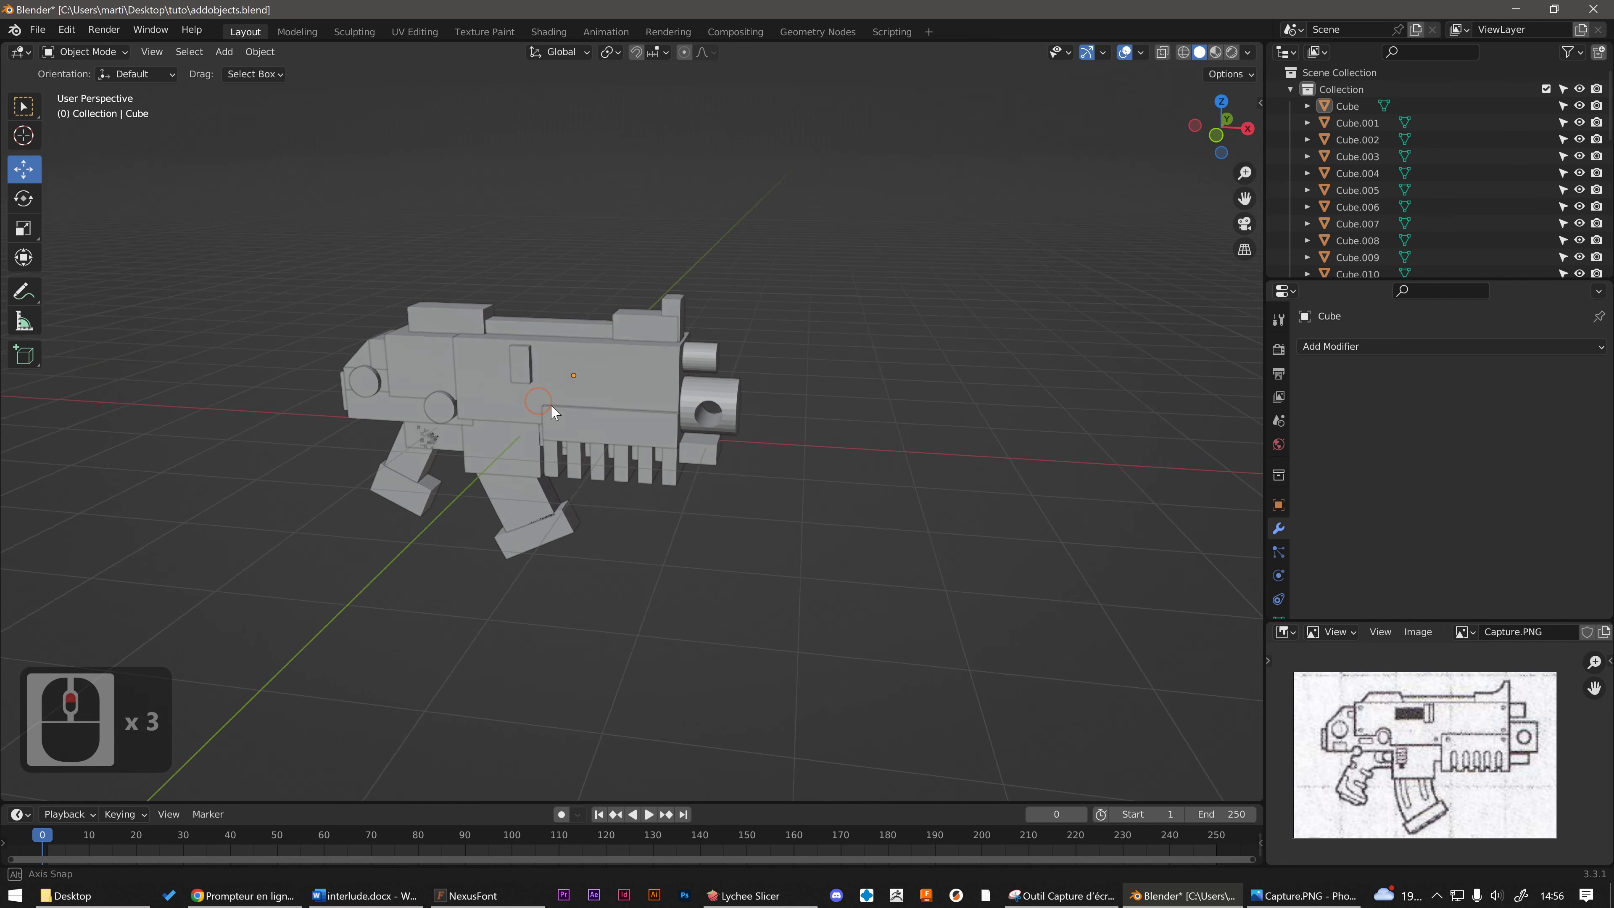
pyautogui.moveTo(551, 404); pyautogui.dragTo(588, 418, button='middle')
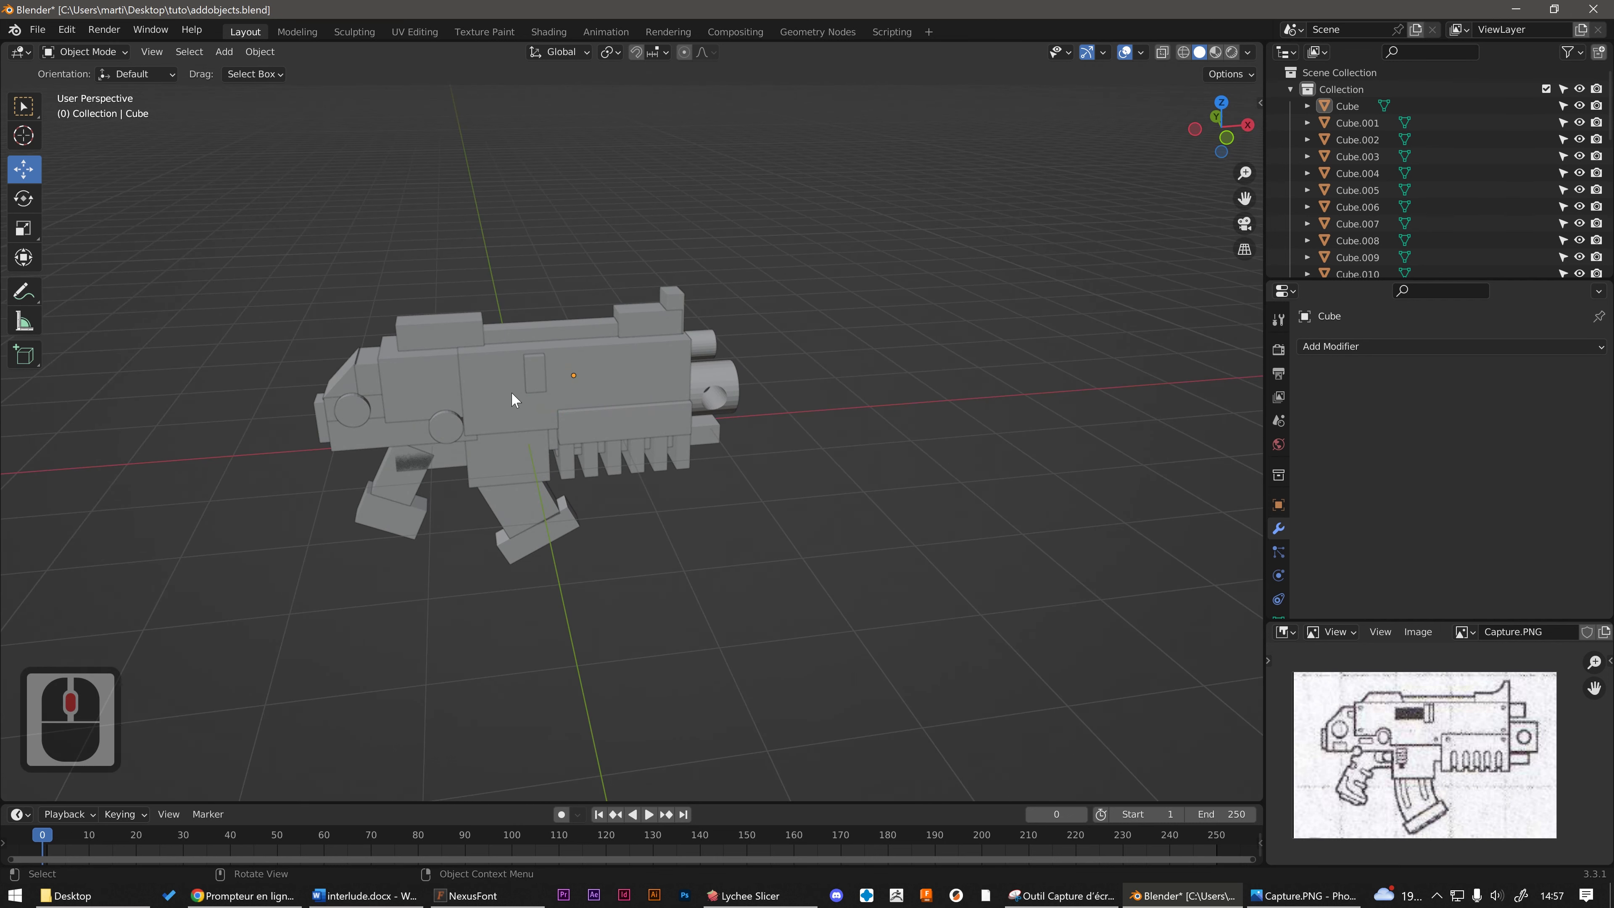
pyautogui.scroll(-4, 520, 396)
# Step: Select the block above the grip and the lower and middle rear body blocks one by one to examine their overlaps, then deselect
pyautogui.click(609, 401)
pyautogui.keyDown('shift'); pyautogui.moveTo(520, 396); pyautogui.dragTo(467, 521, button='middle'); pyautogui.keyUp('shift')
pyautogui.click(525, 323)
pyautogui.scroll(2, 513, 495)
pyautogui.click(513, 494)
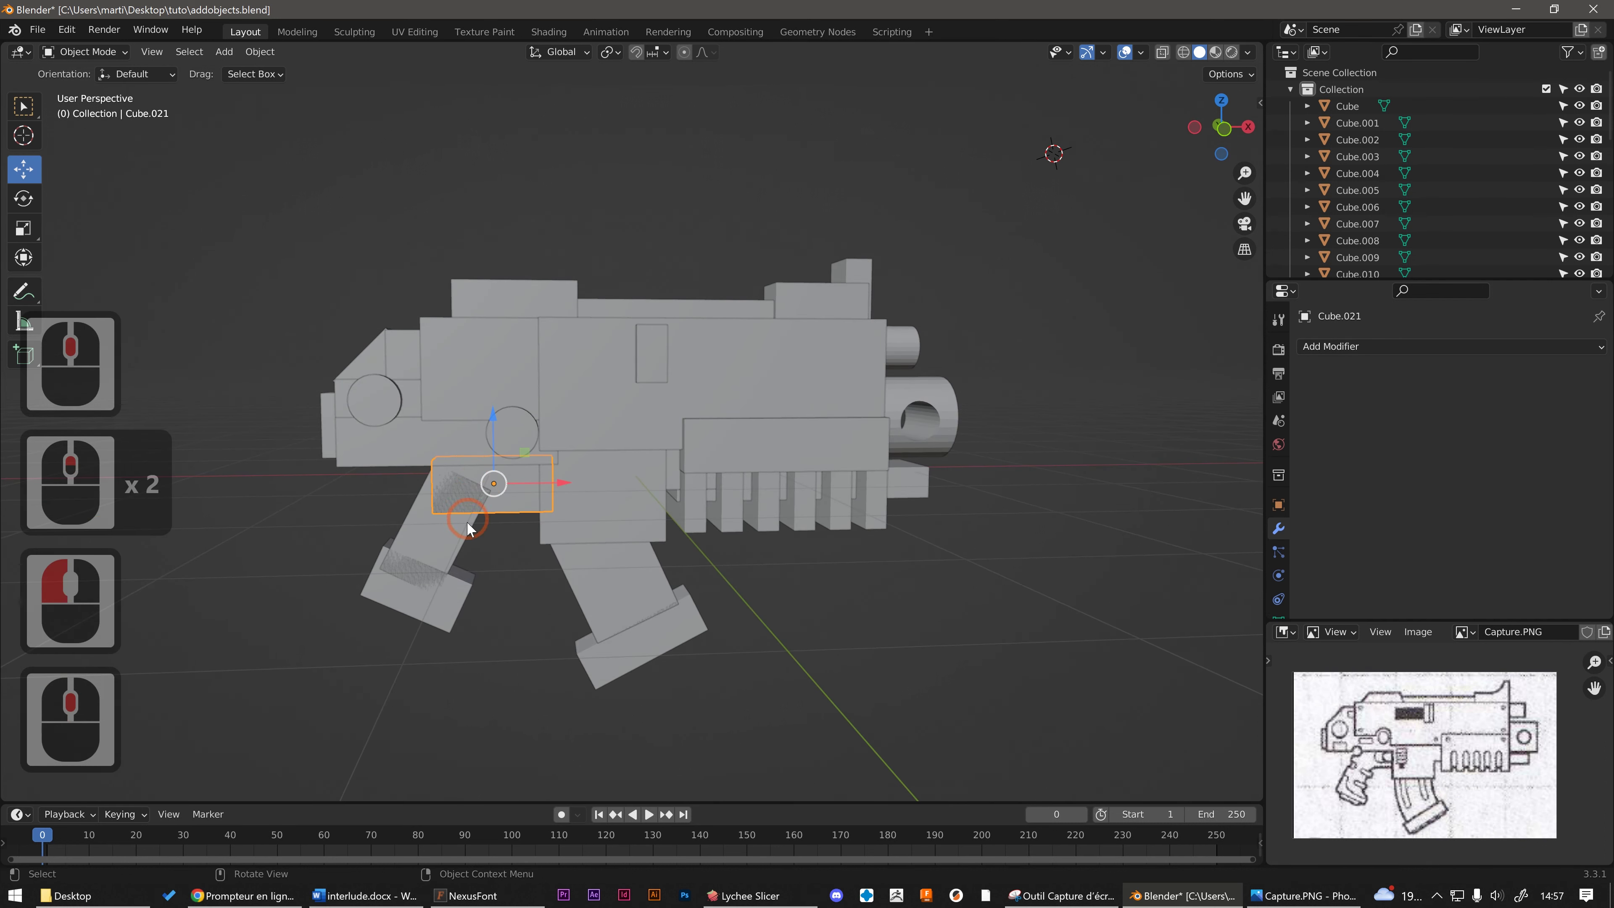
pyautogui.click(466, 520)
pyautogui.click(451, 463)
pyautogui.click(452, 465)
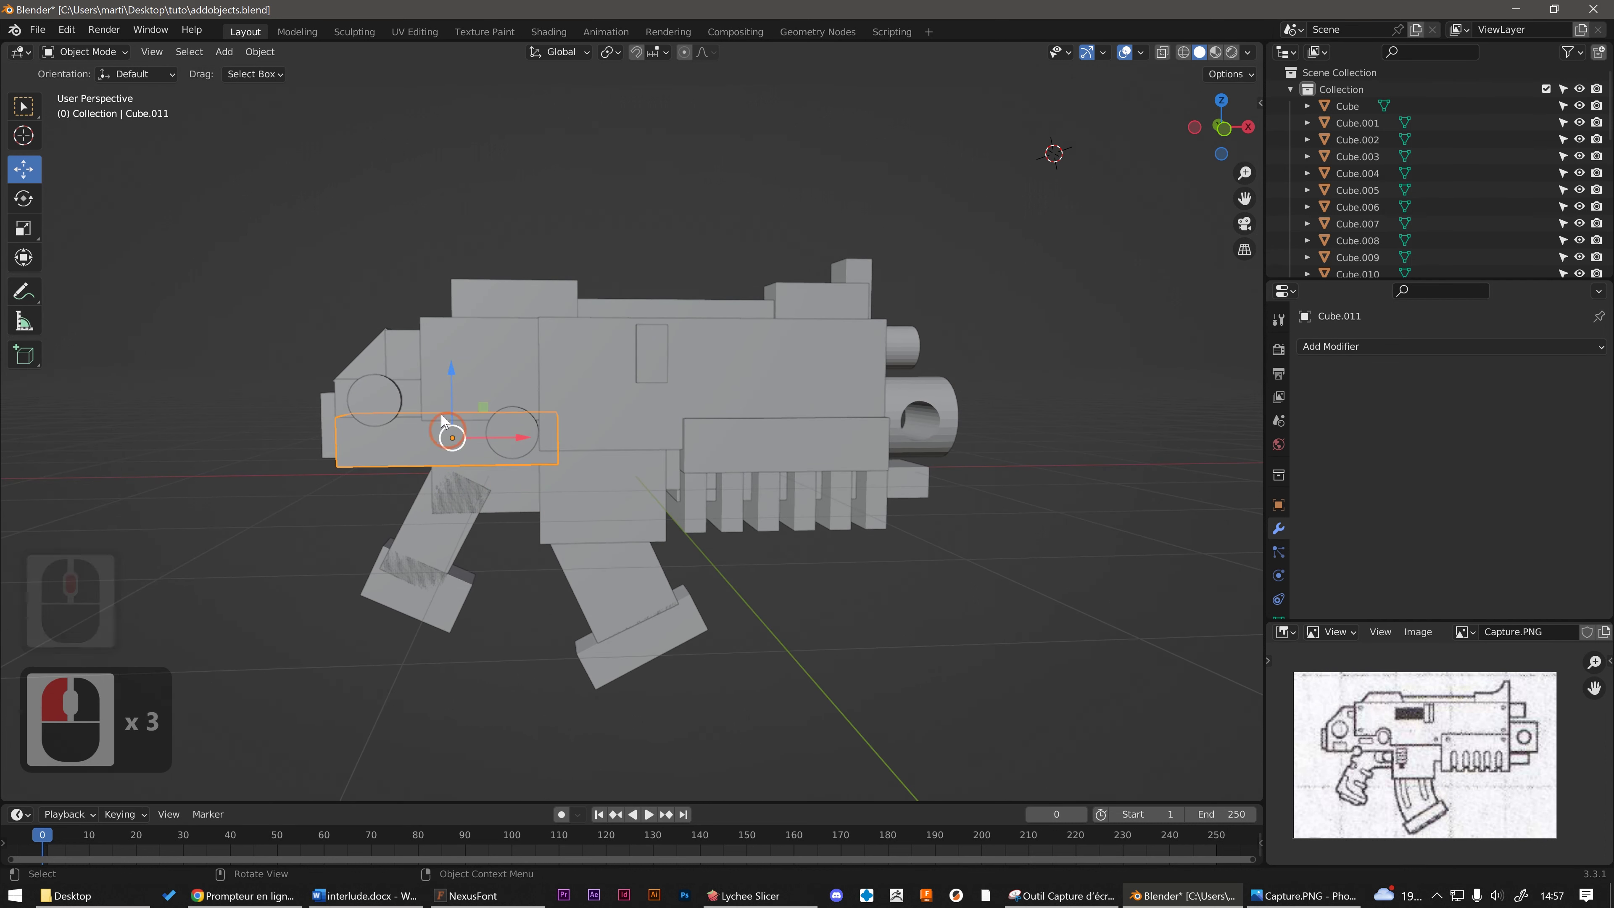
pyautogui.click(417, 387)
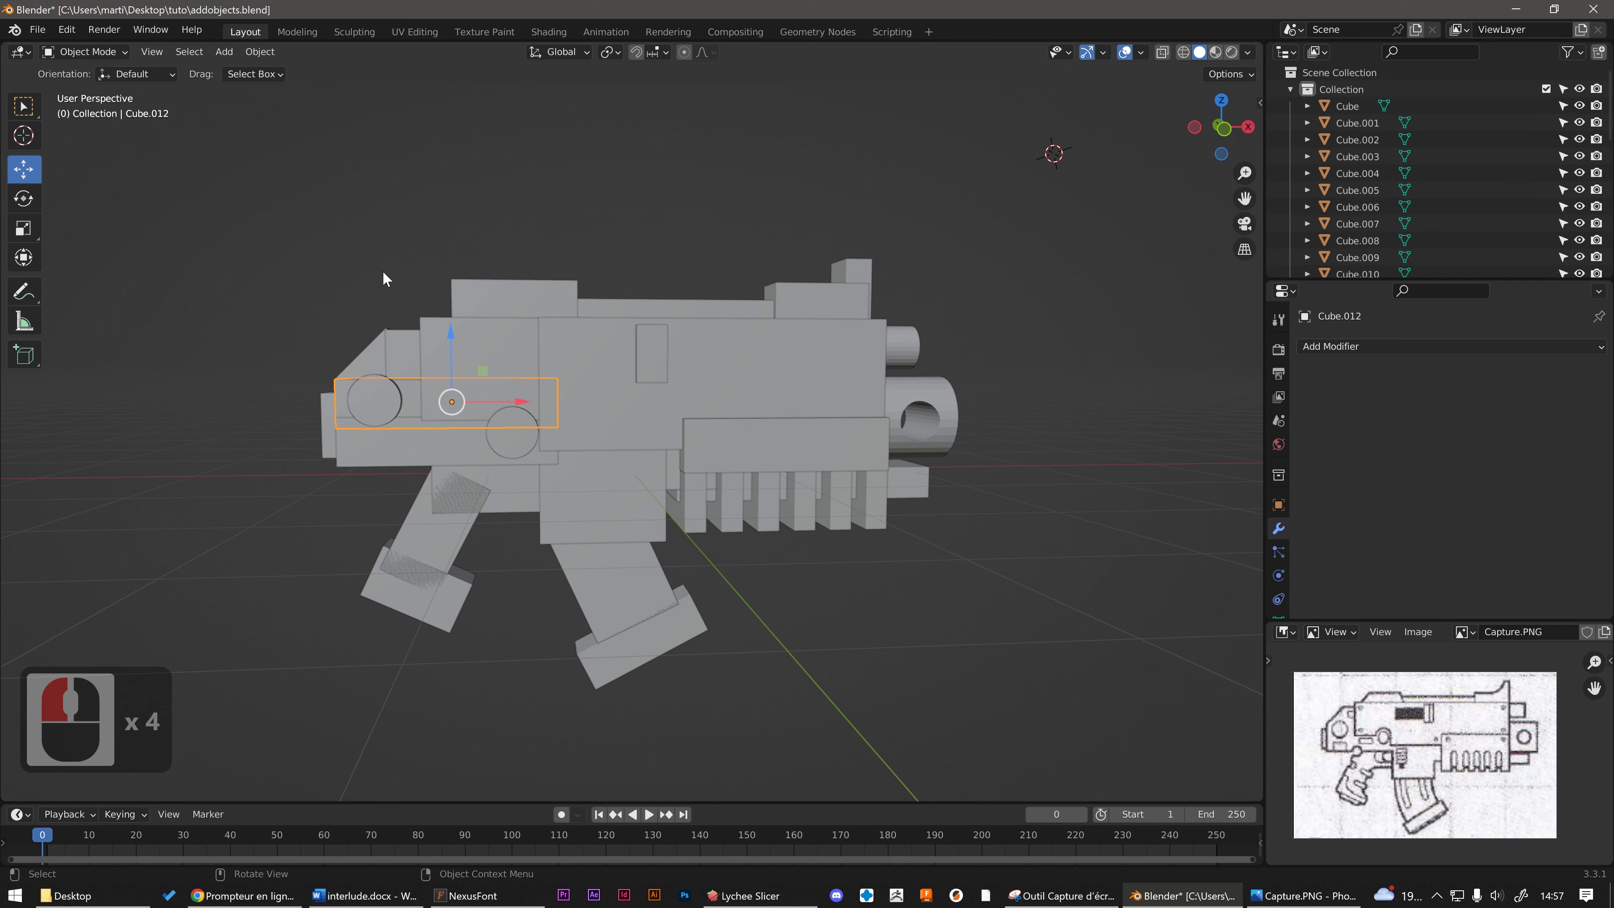
pyautogui.click(382, 273)
pyautogui.click(427, 293)
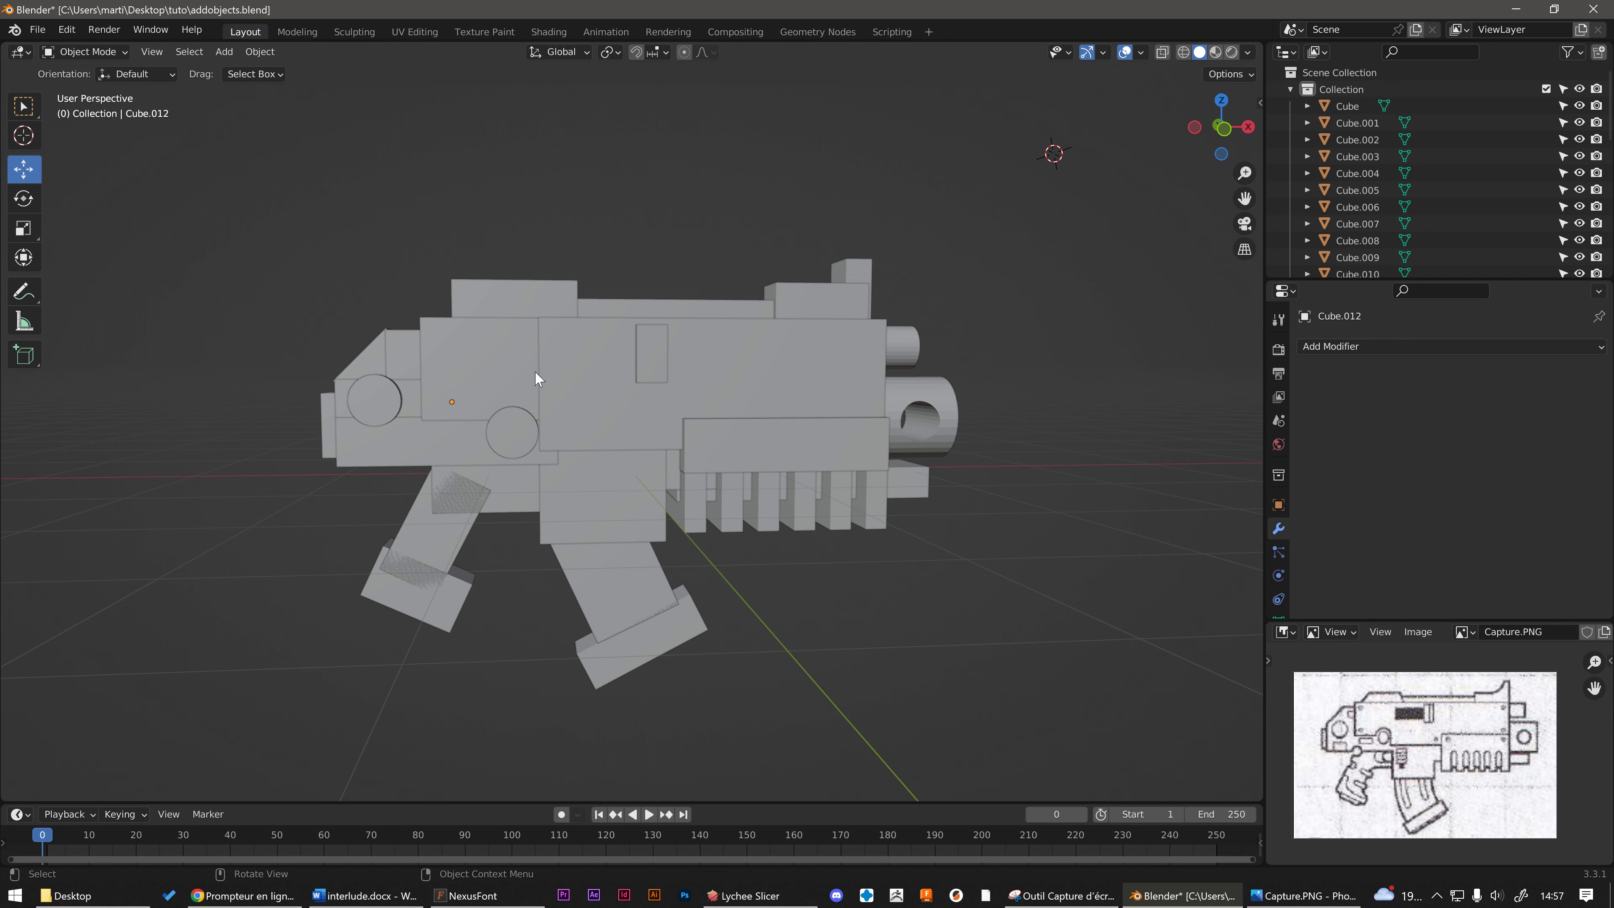
# Step: Select the upper rear block, the magazine housing and the barrel cylinder in turn to inspect the individual primitives
pyautogui.click(512, 370)
pyautogui.moveTo(559, 361); pyautogui.dragTo(592, 373, button='middle')
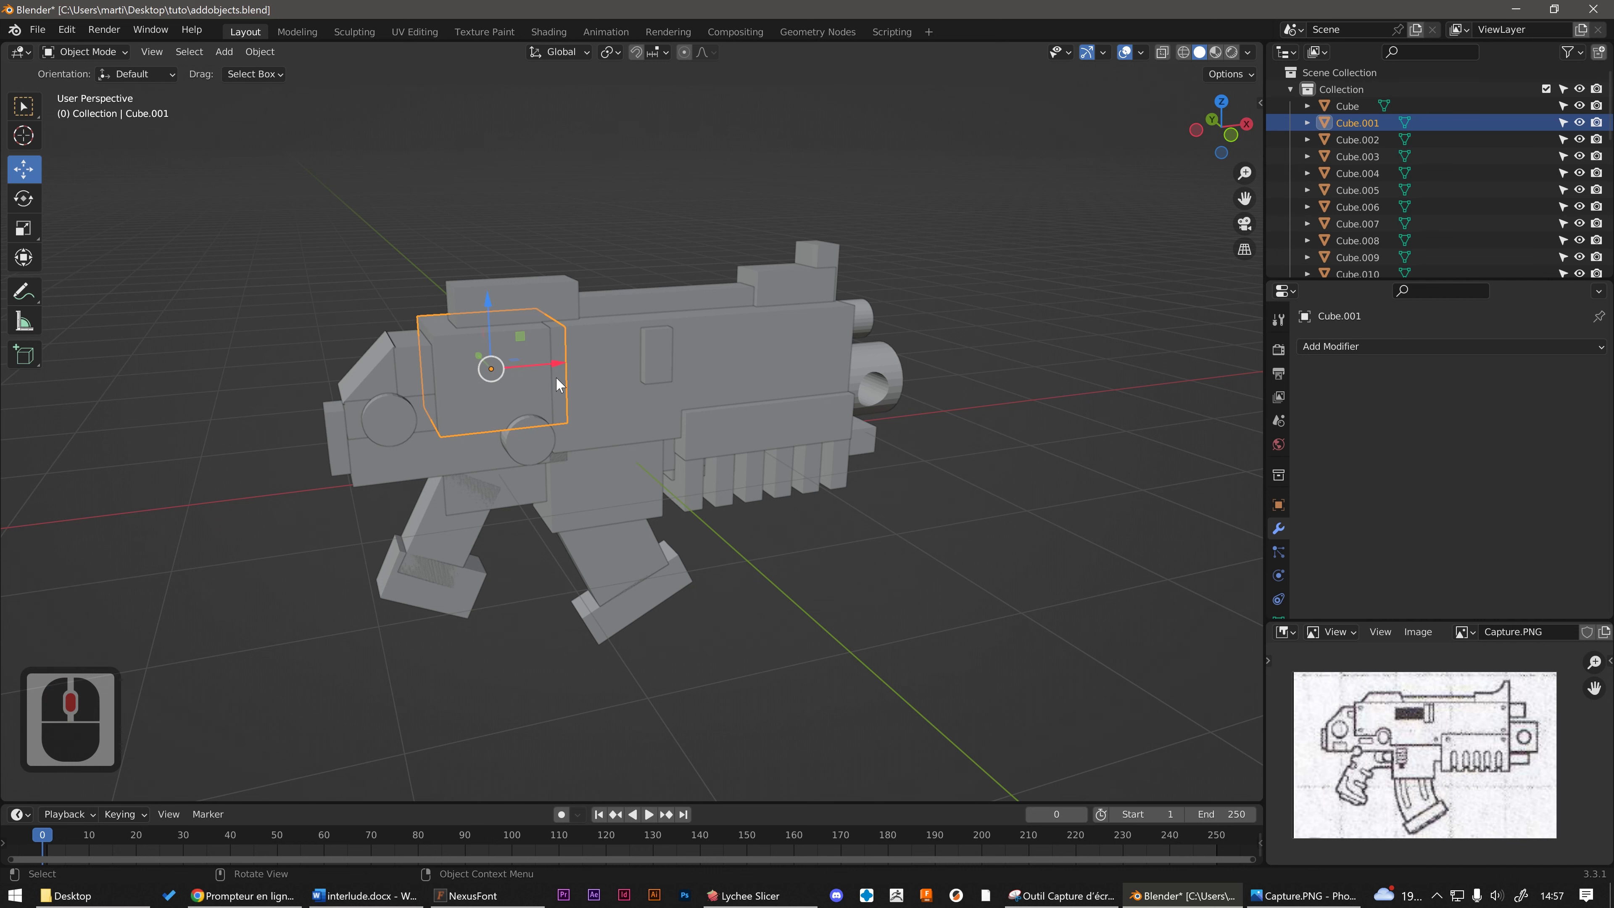
pyautogui.click(624, 480)
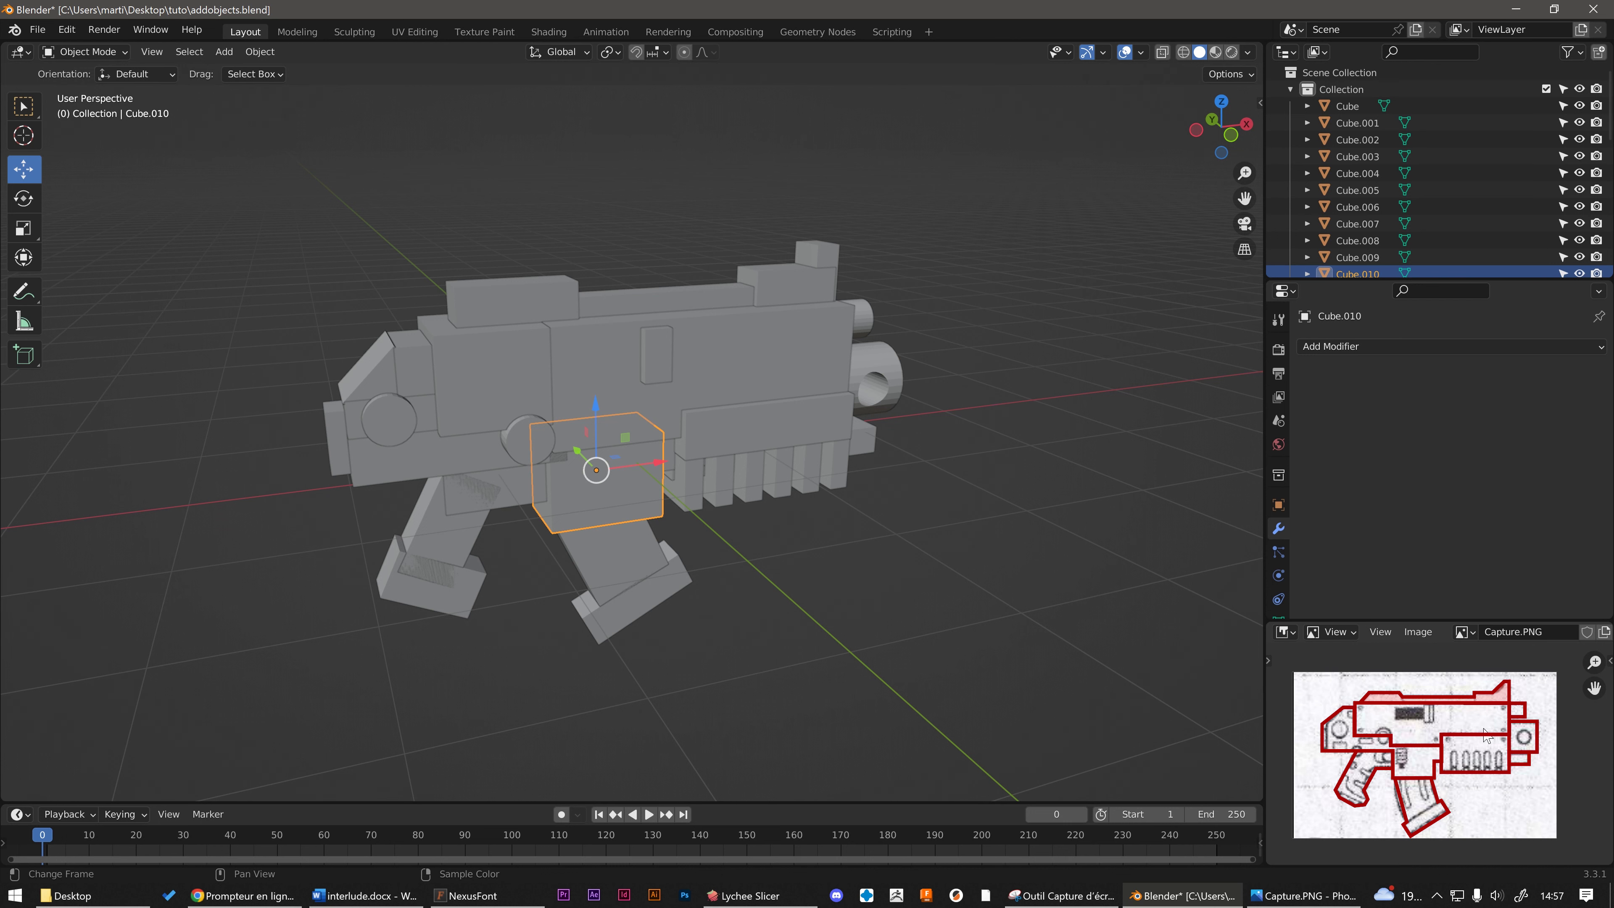
pyautogui.moveTo(959, 458); pyautogui.dragTo(920, 382, button='middle')
pyautogui.click(911, 396)
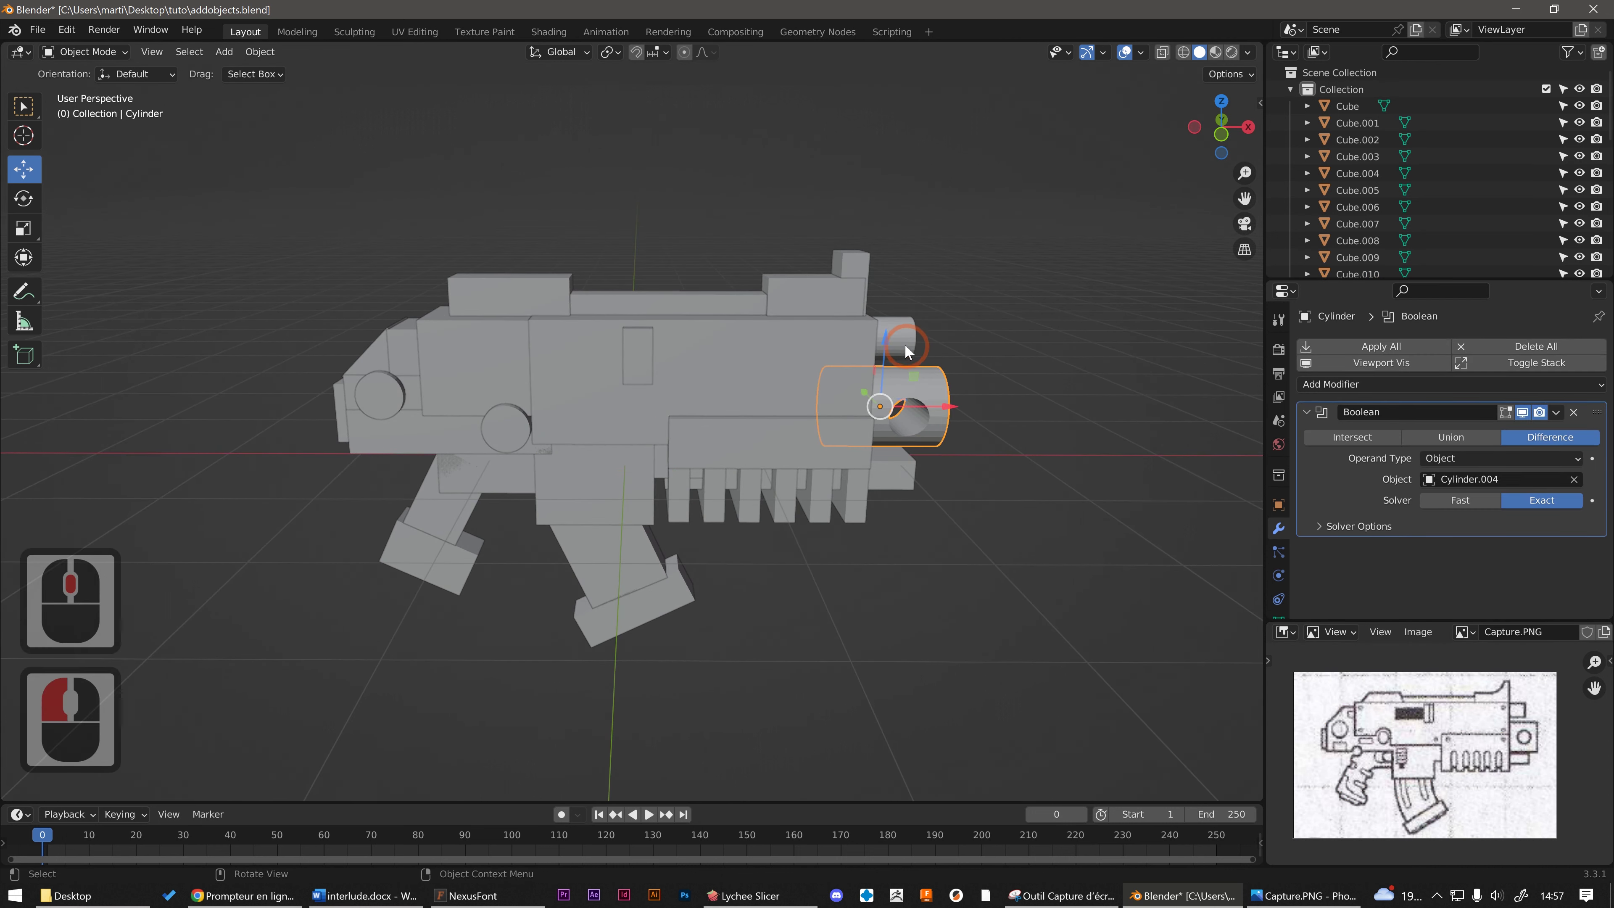
pyautogui.click(911, 396)
pyautogui.moveTo(394, 502); pyautogui.dragTo(481, 485, button='middle')
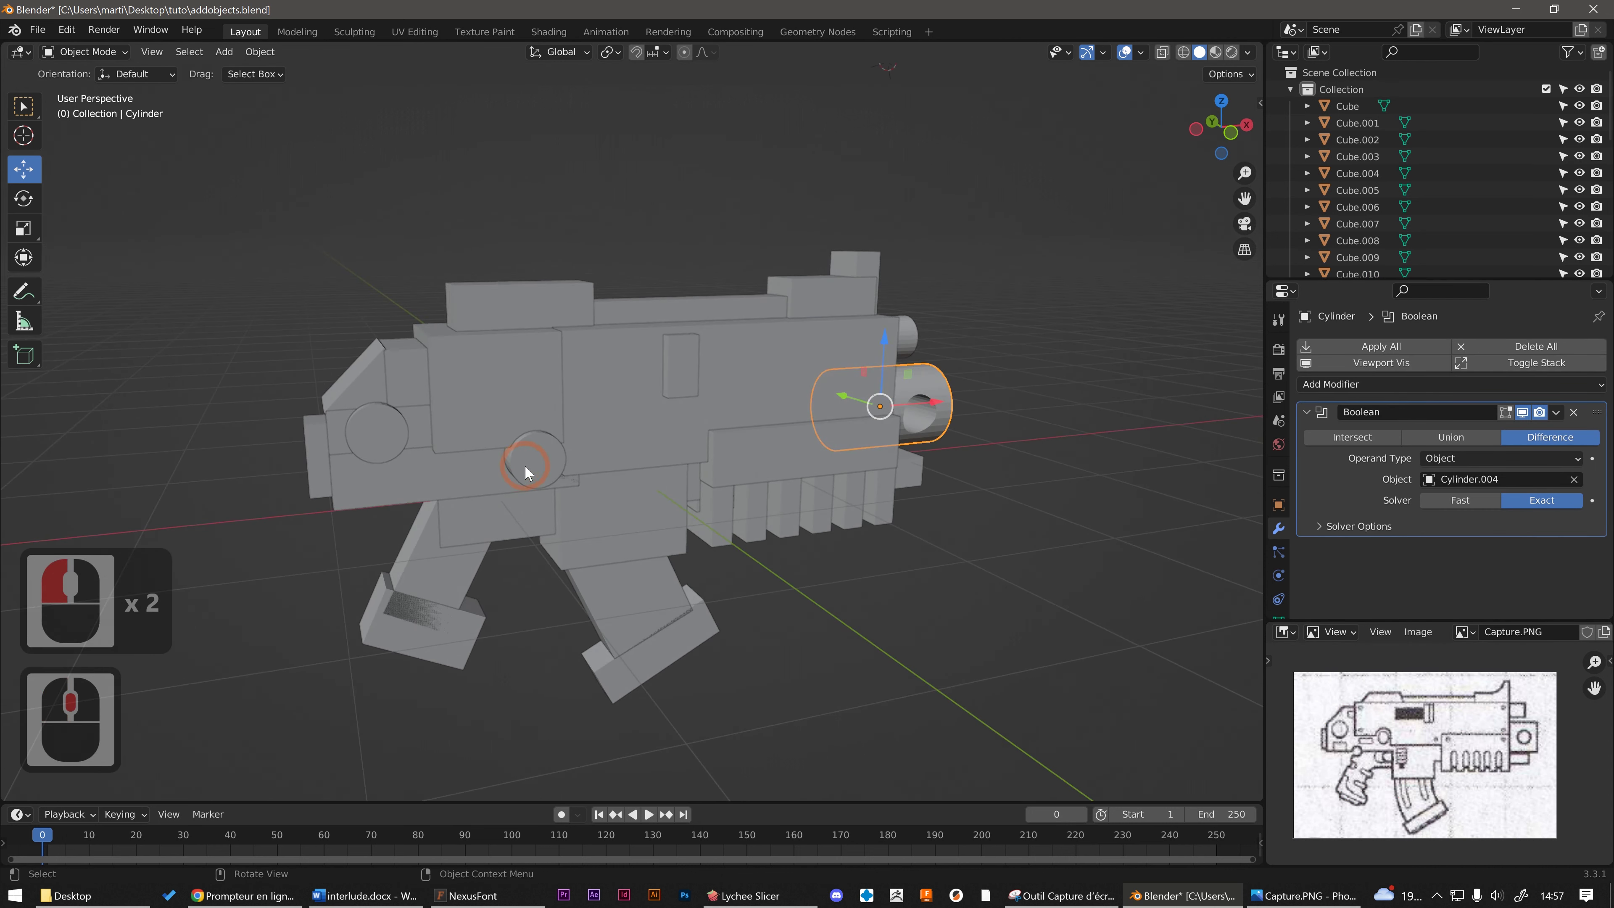
# Step: Check the round side discs, then select the main body and upper rear block together to inspect how they meet
pyautogui.click(525, 463)
pyautogui.click(399, 444)
pyautogui.moveTo(605, 394); pyautogui.dragTo(598, 386, button='middle')
pyautogui.click(598, 389)
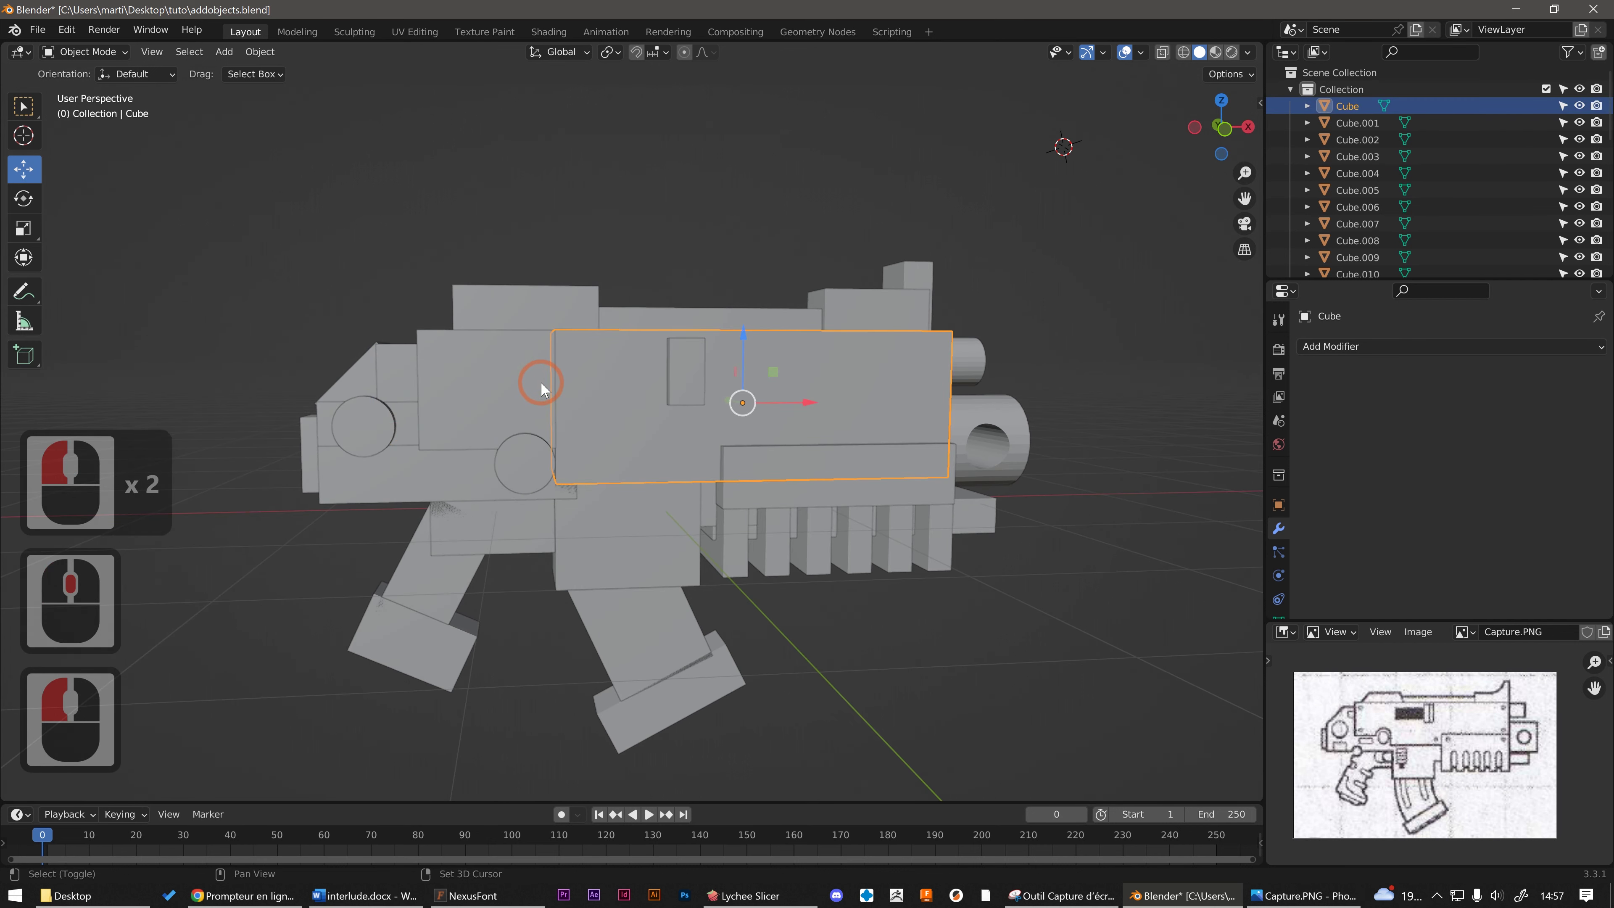
pyautogui.keyDown('shift'); pyautogui.click(541, 390); pyautogui.keyUp('shift')
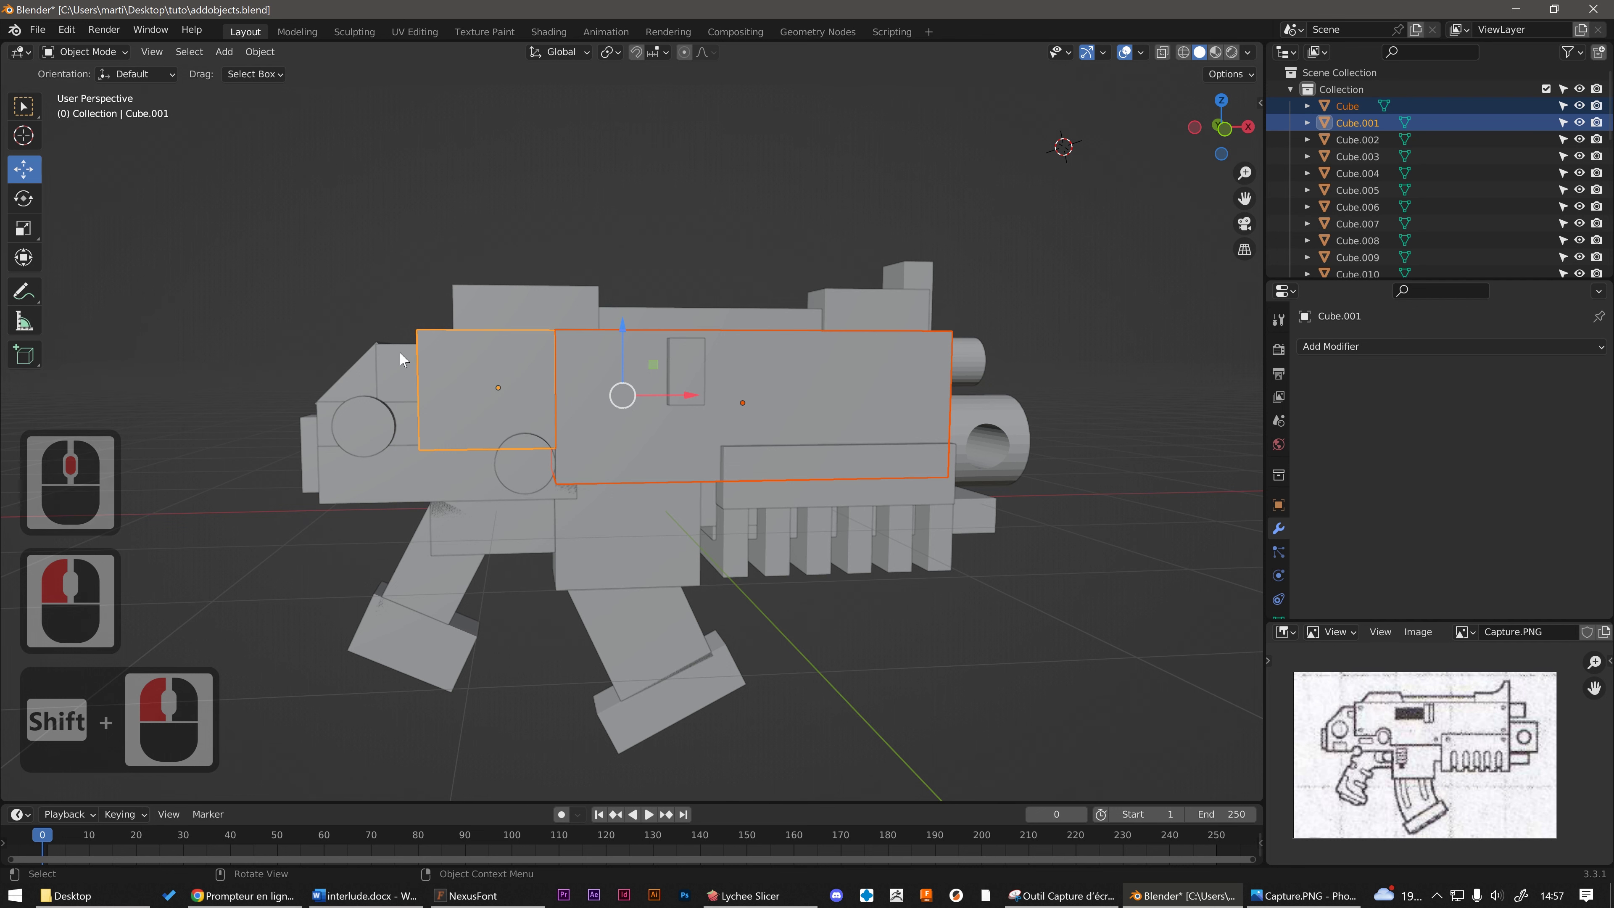
# Step: Select the sloped rear piece, the stacked rear blocks and the magazine housing together to examine how they interlock
pyautogui.click(369, 374)
pyautogui.keyDown('shift'); pyautogui.click(353, 412); pyautogui.keyUp('shift')
pyautogui.keyDown('shift'); pyautogui.click(413, 478); pyautogui.keyUp('shift')
pyautogui.keyDown('shift'); pyautogui.click(559, 526); pyautogui.keyUp('shift')
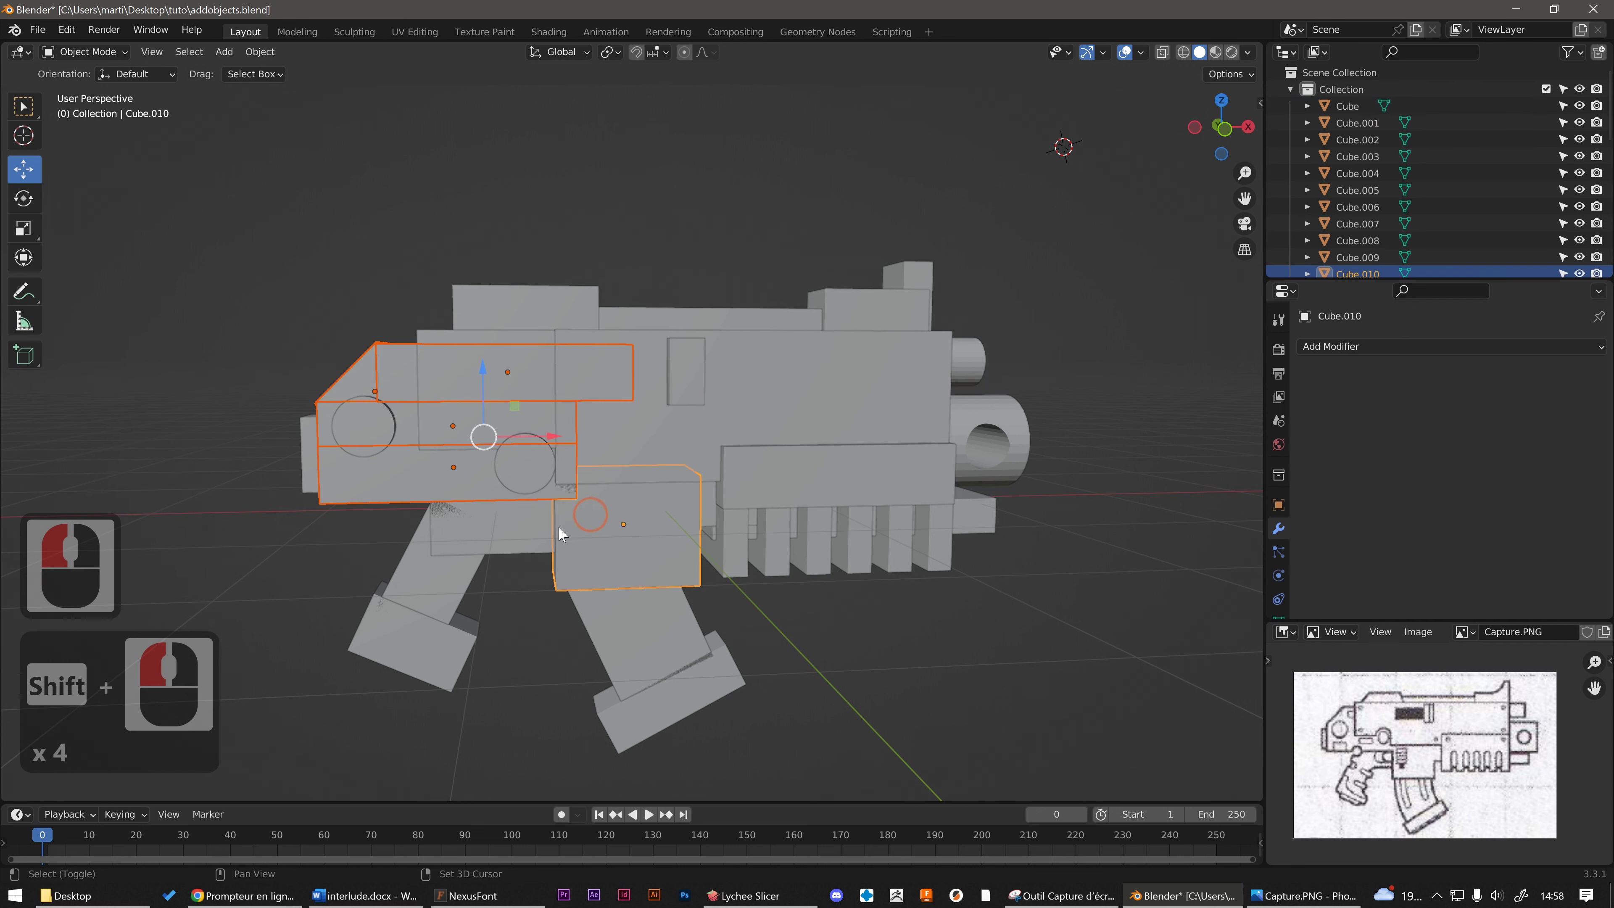
# Step: Select only the slanted magazine block and examine how it fits into the housing on the whole gun
pyautogui.moveTo(584, 511); pyautogui.dragTo(550, 539, button='middle')
pyautogui.scroll(-2, 771, 577)
pyautogui.scroll(2, 687, 580)
pyautogui.click(659, 566)
pyautogui.scroll(-3, 734, 572)
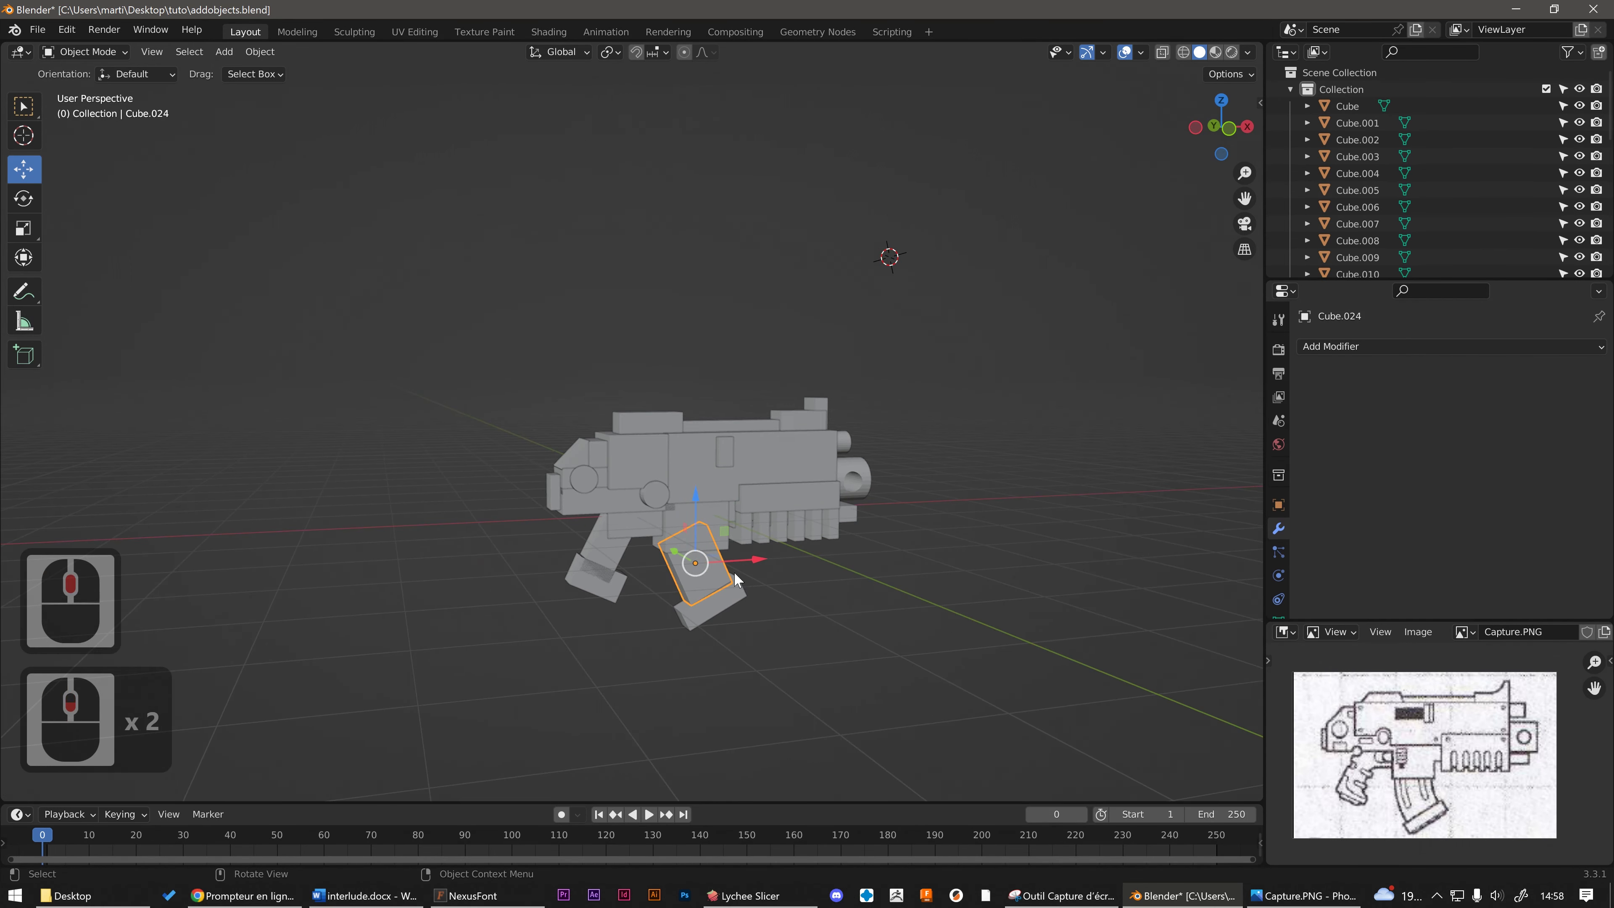
pyautogui.scroll(2, 743, 571)
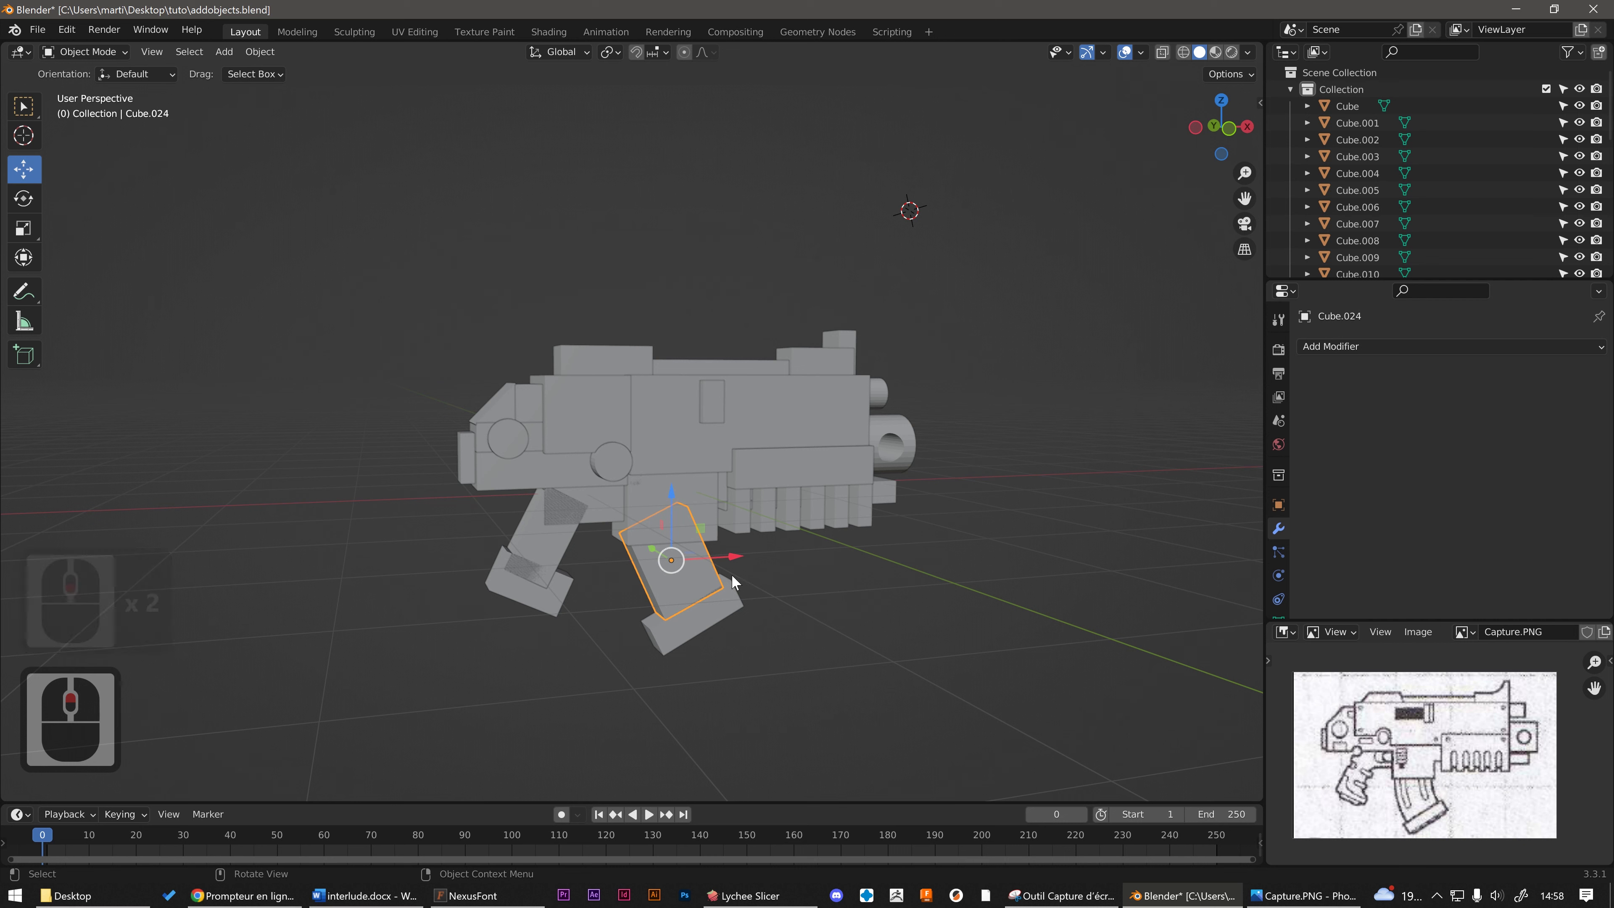